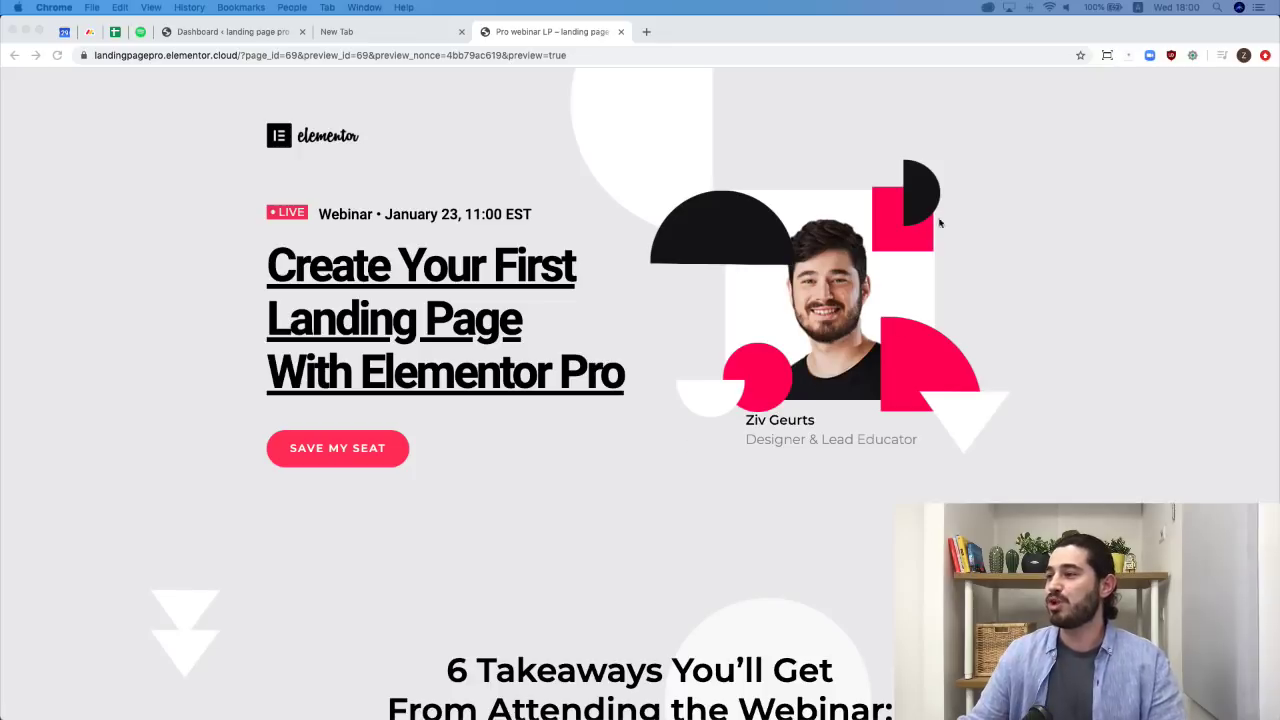
Scroll through the reference webinar page, jumping down to its registration form
scroll(750, 468, "down", 10)
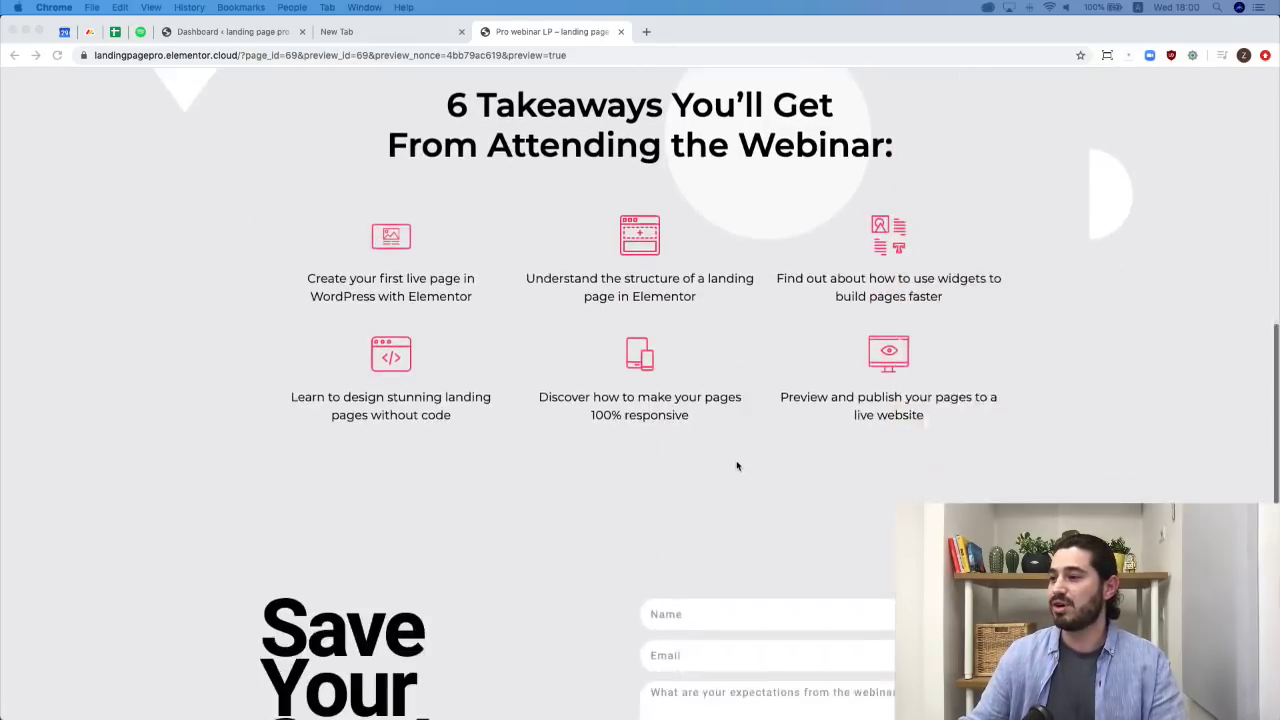
scroll(737, 464, "up", 15)
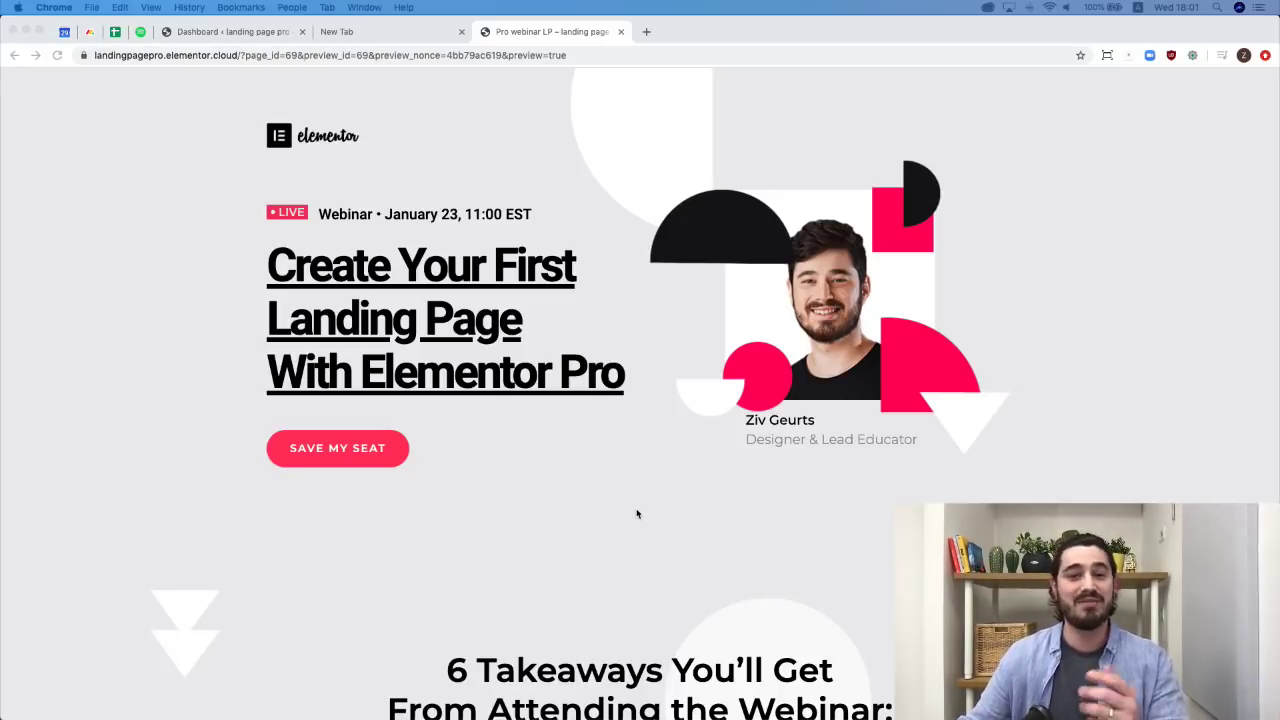
left_click(371, 449)
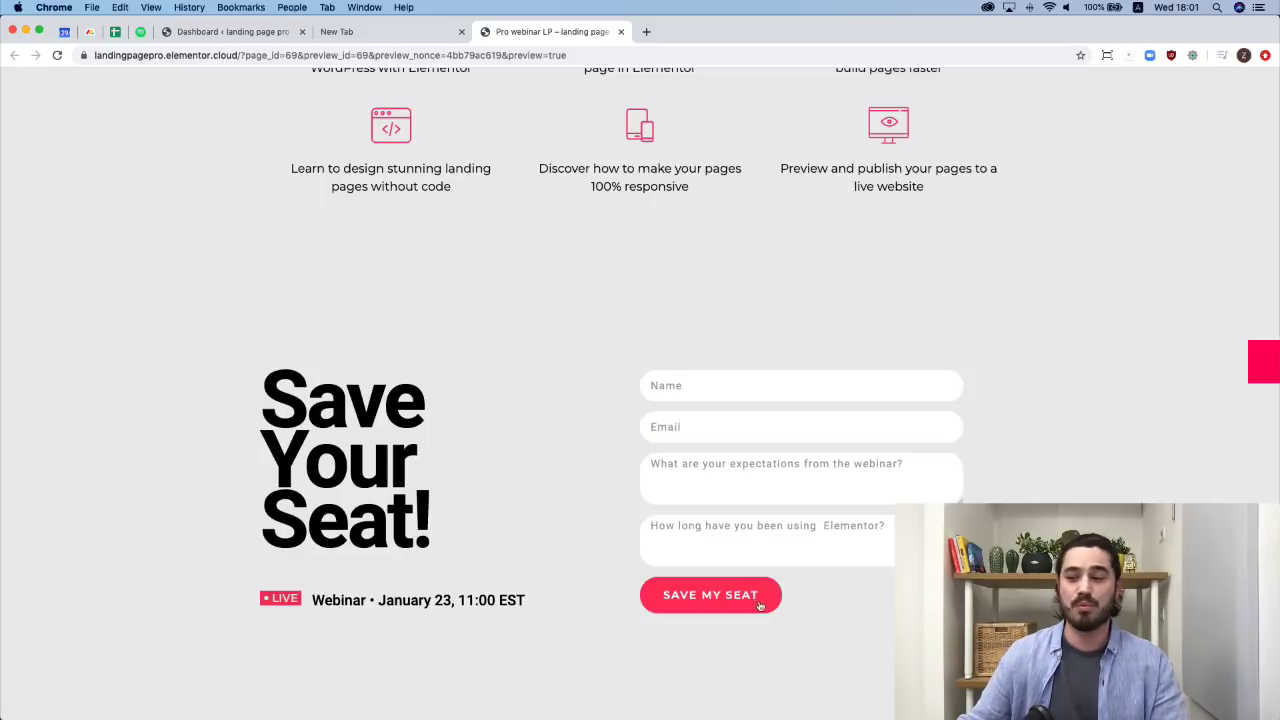
scroll(591, 485, "up", 15)
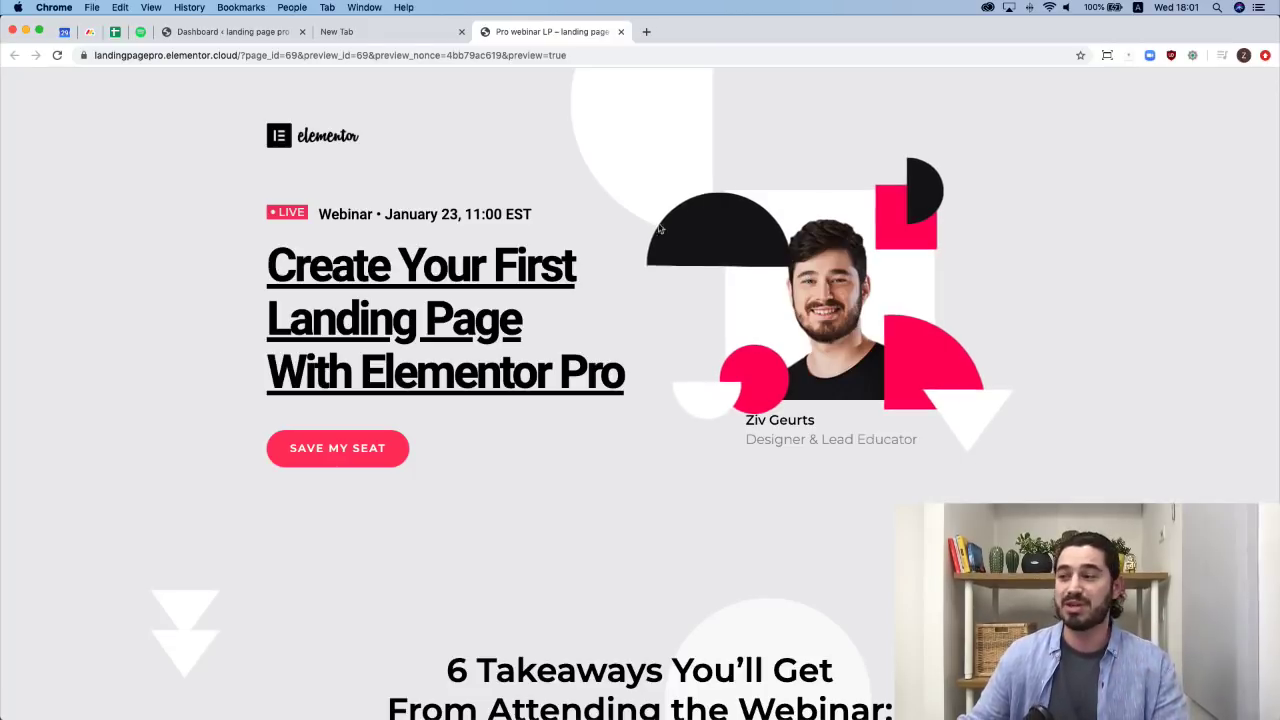
scroll(561, 301, "down", 5)
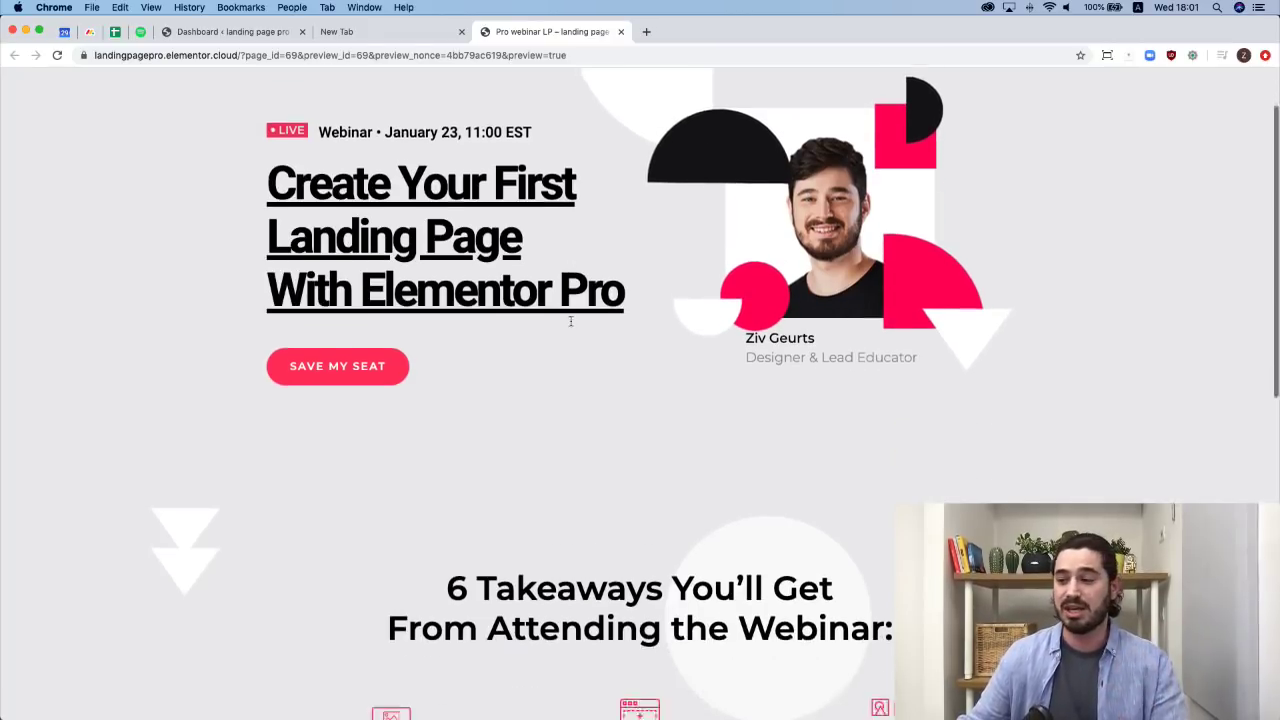
scroll(571, 318, "down", 3)
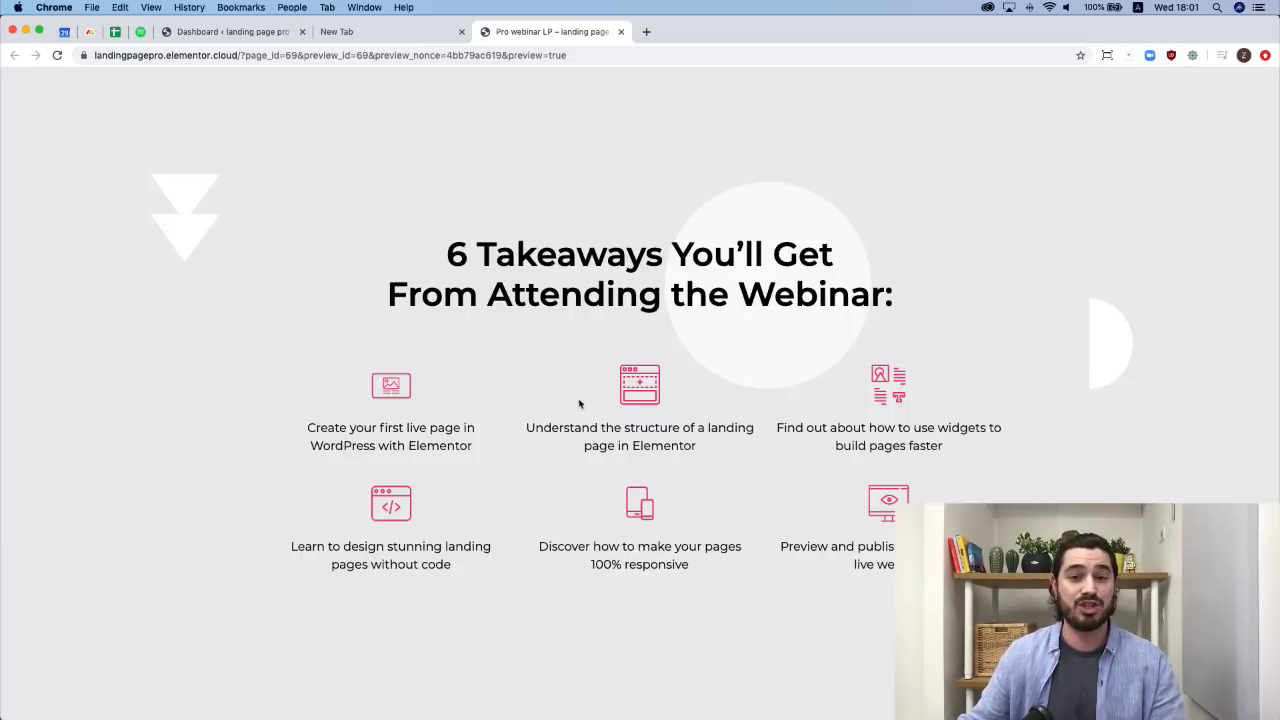
scroll(580, 403, "down", 1)
scroll(578, 404, "up", 5)
scroll(578, 404, "up", 3)
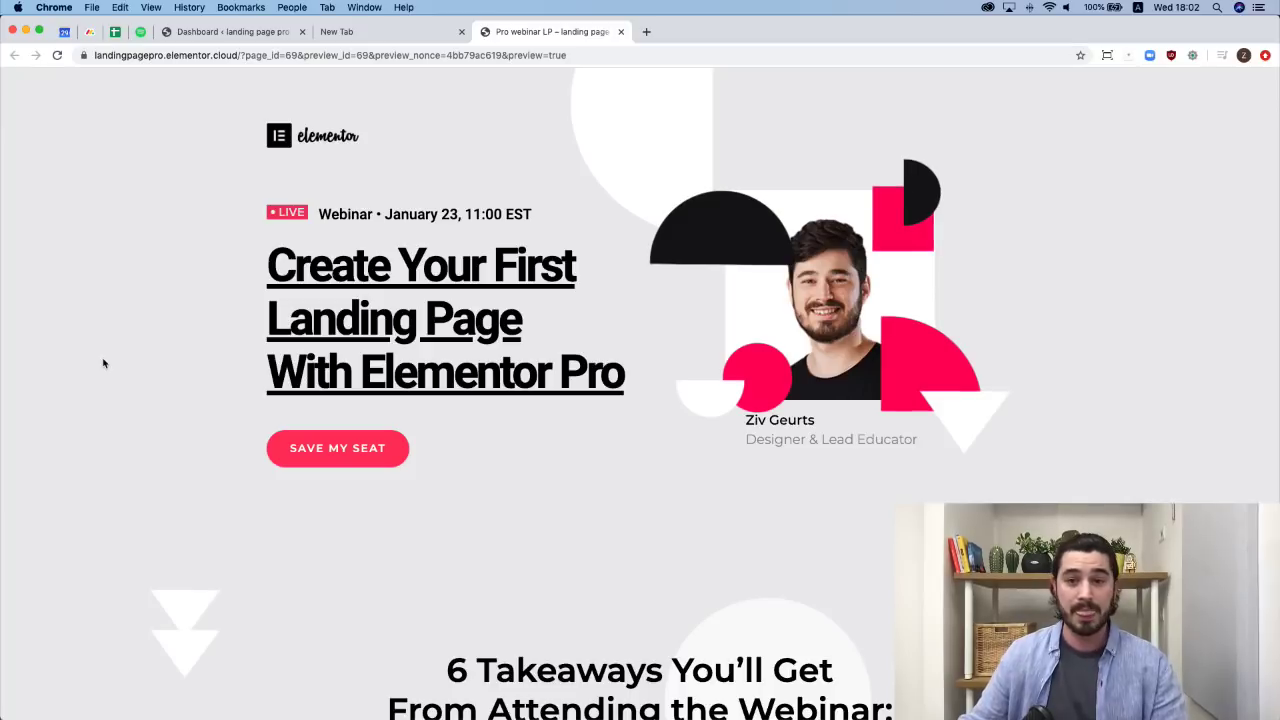
scroll(576, 443, "down", 1)
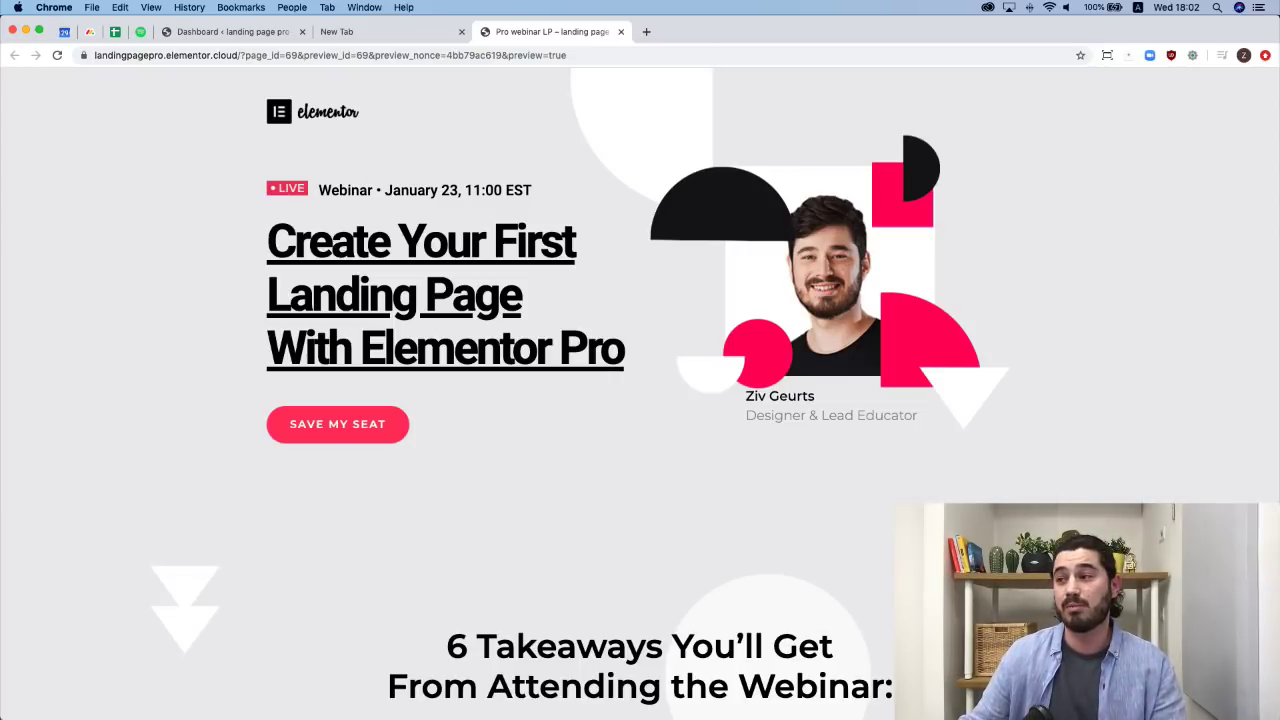
scroll(657, 466, "down", 10)
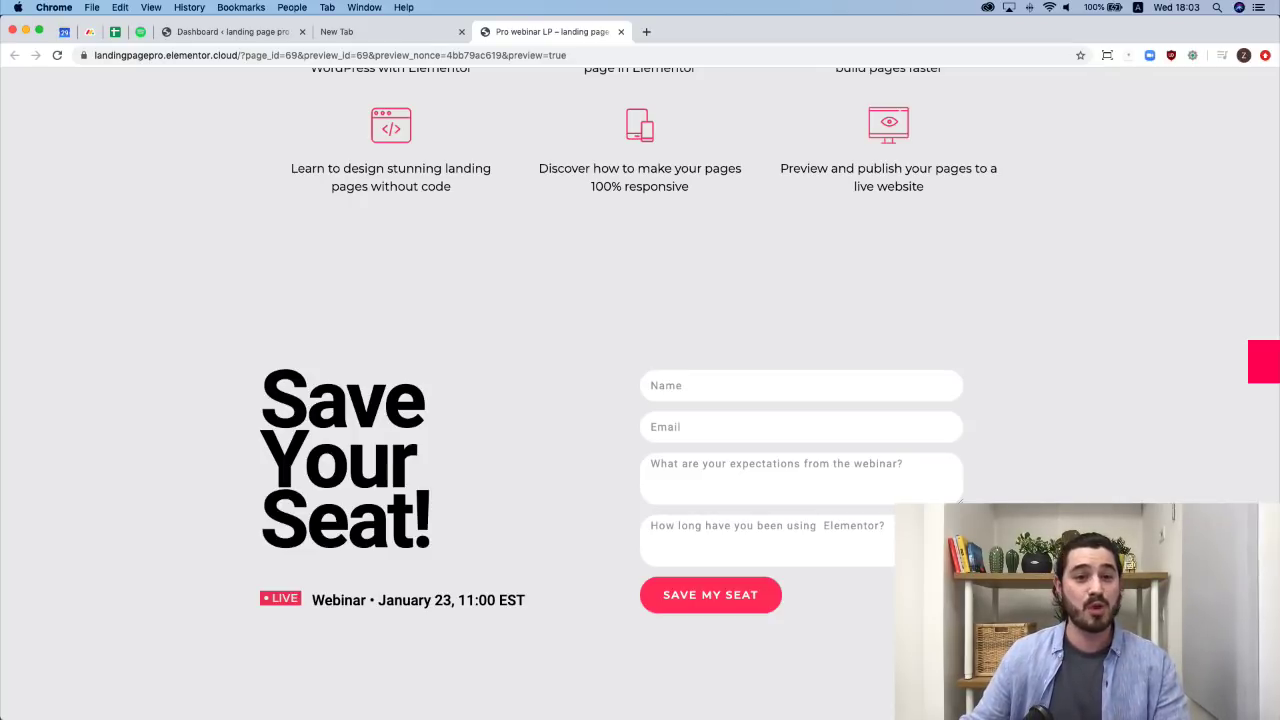
Create a new WordPress page titled 'pro webinar landing page' and open it in Elementor
left_click(225, 32)
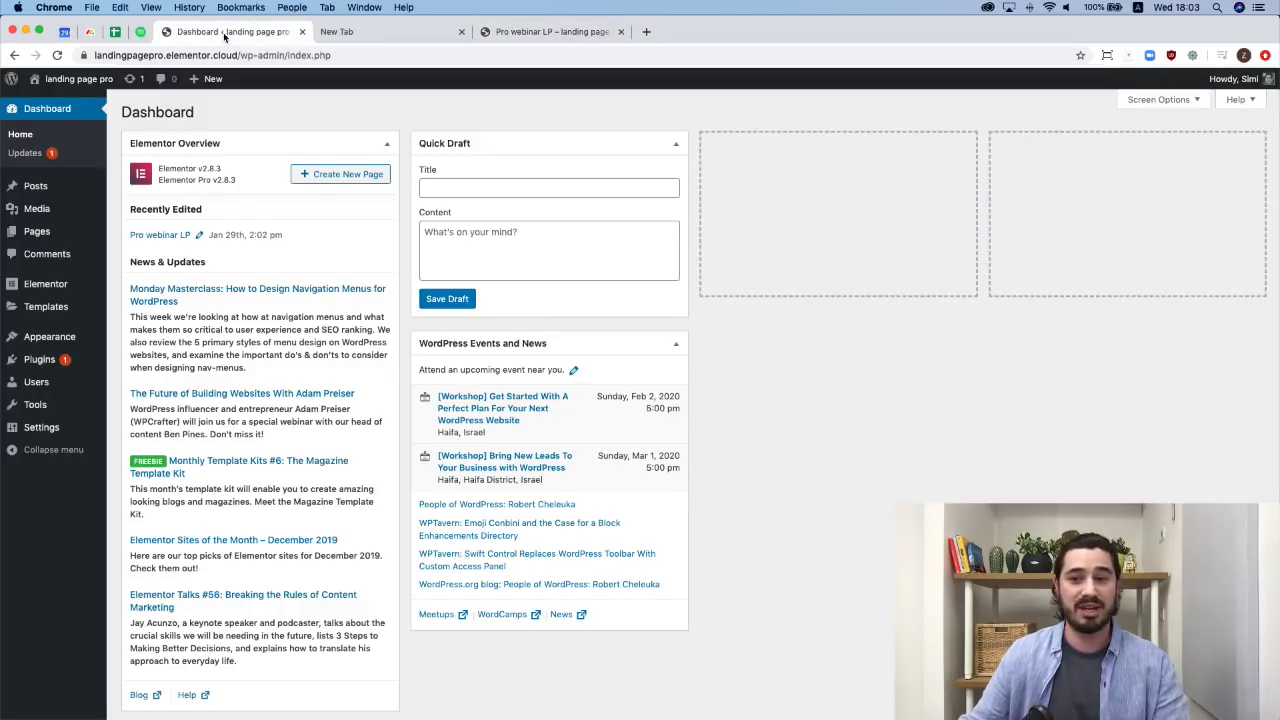
mouse_move(45, 235)
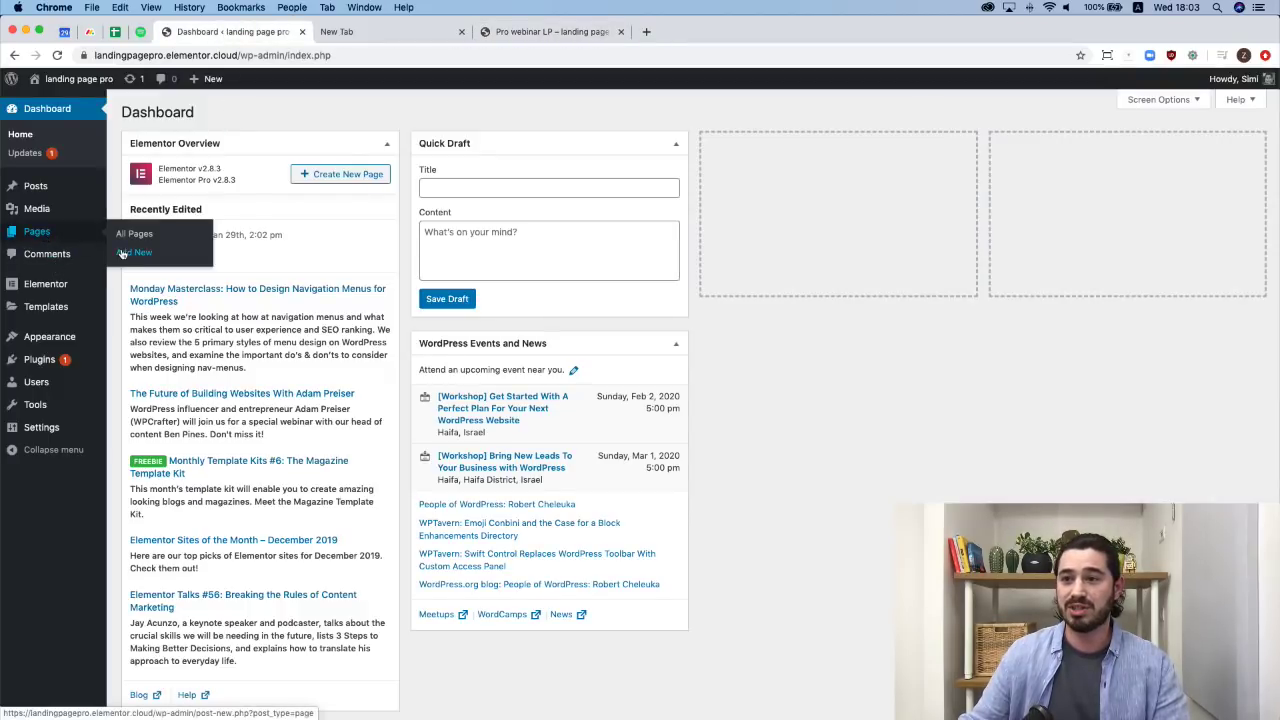
left_click(134, 255)
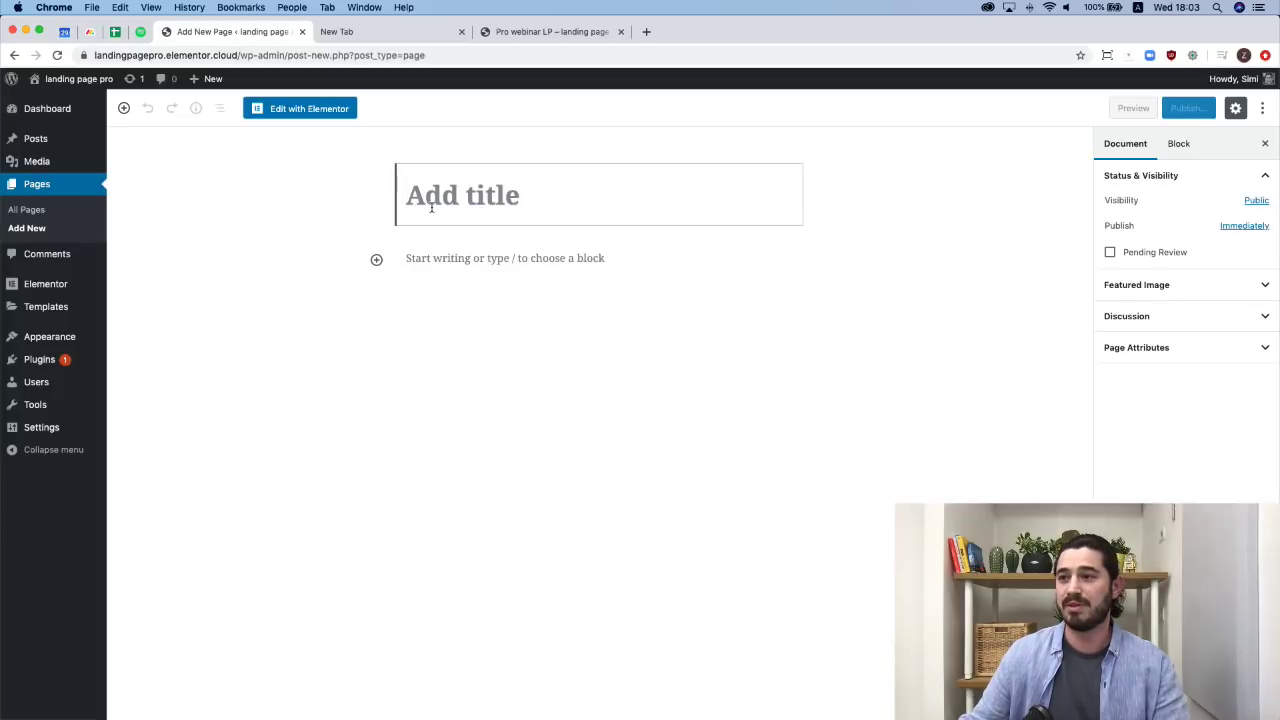
type("pro webinar lando")
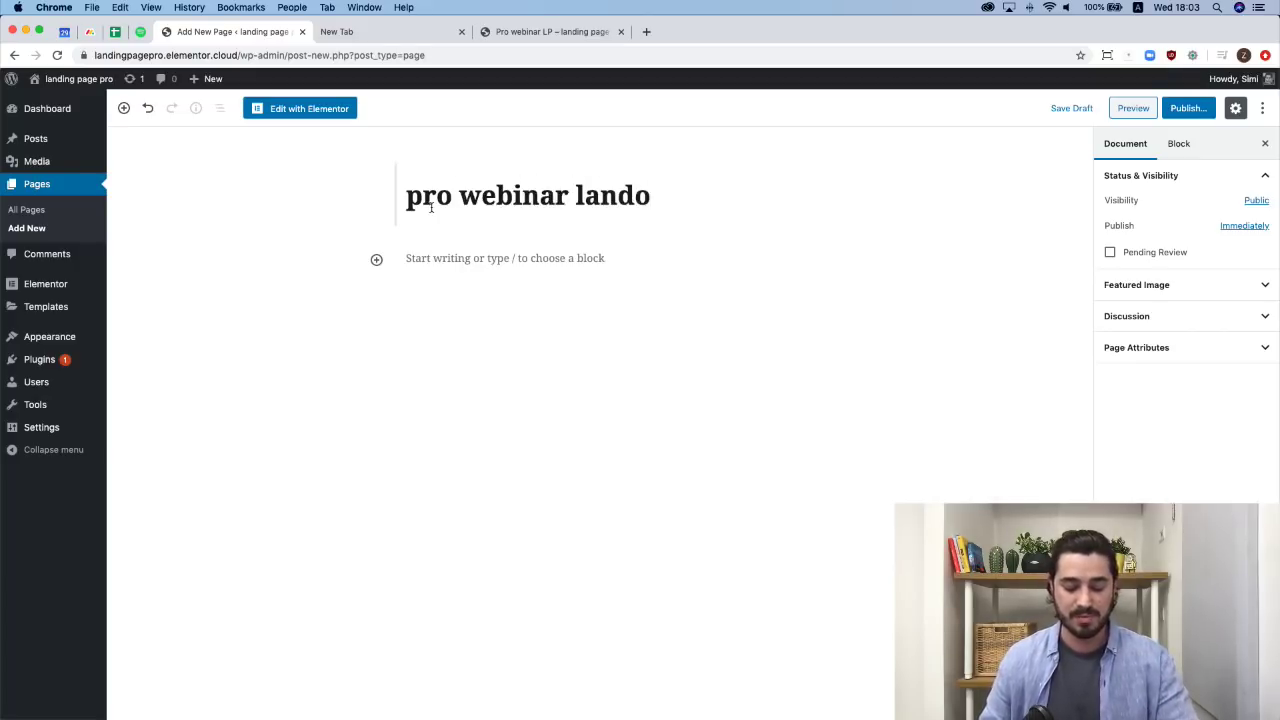
key("BackSpace")
type("ing page")
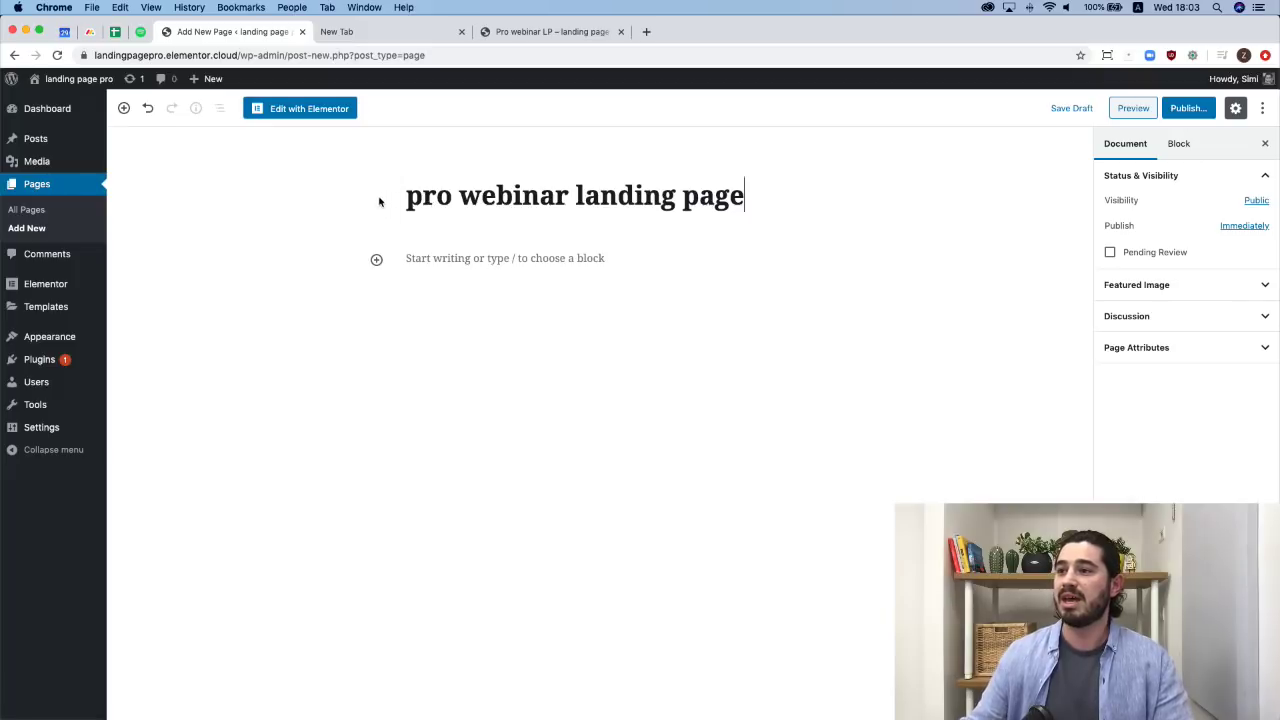
left_click(309, 114)
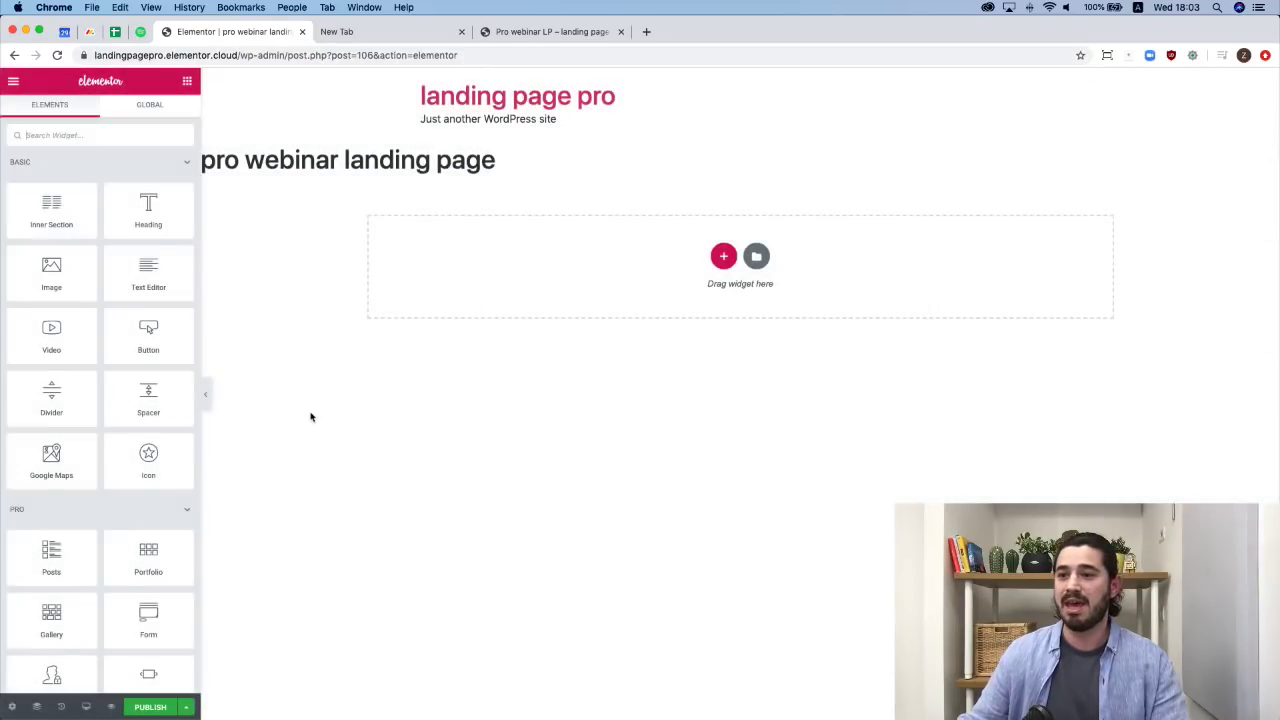
Set the page layout to Elementor Canvas and return to the widgets panel
left_click(13, 710)
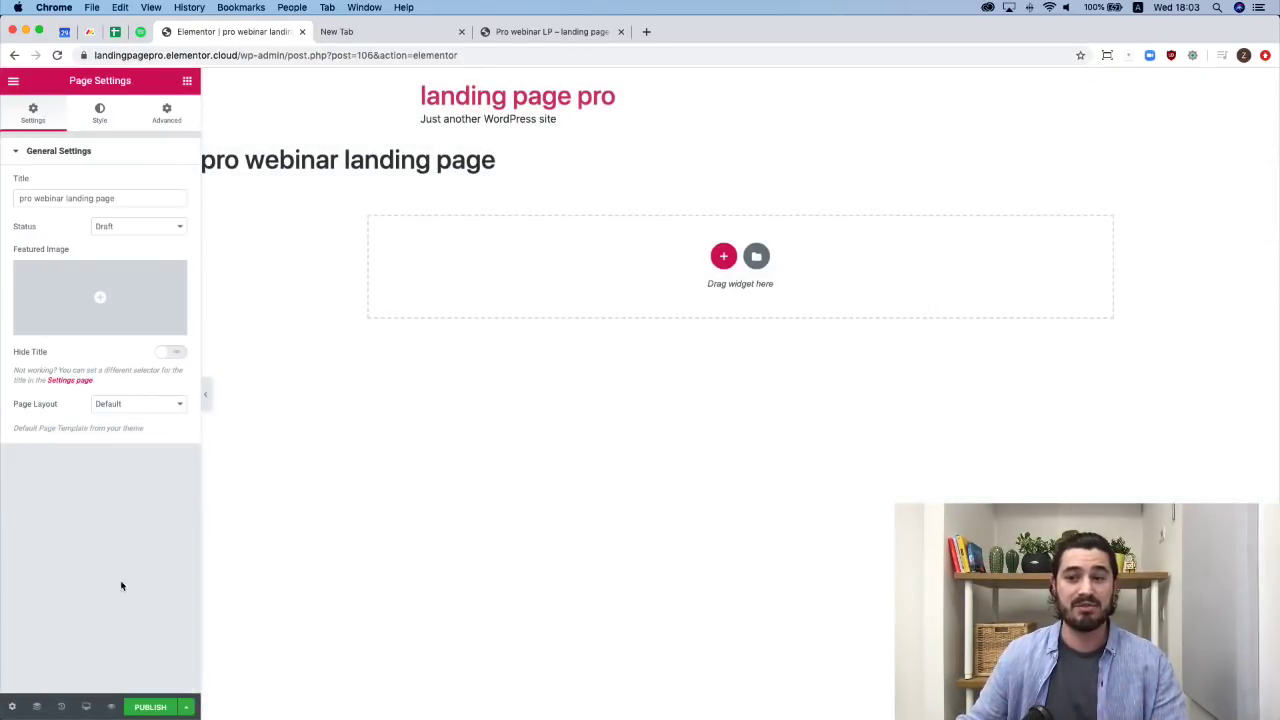
left_click(131, 405)
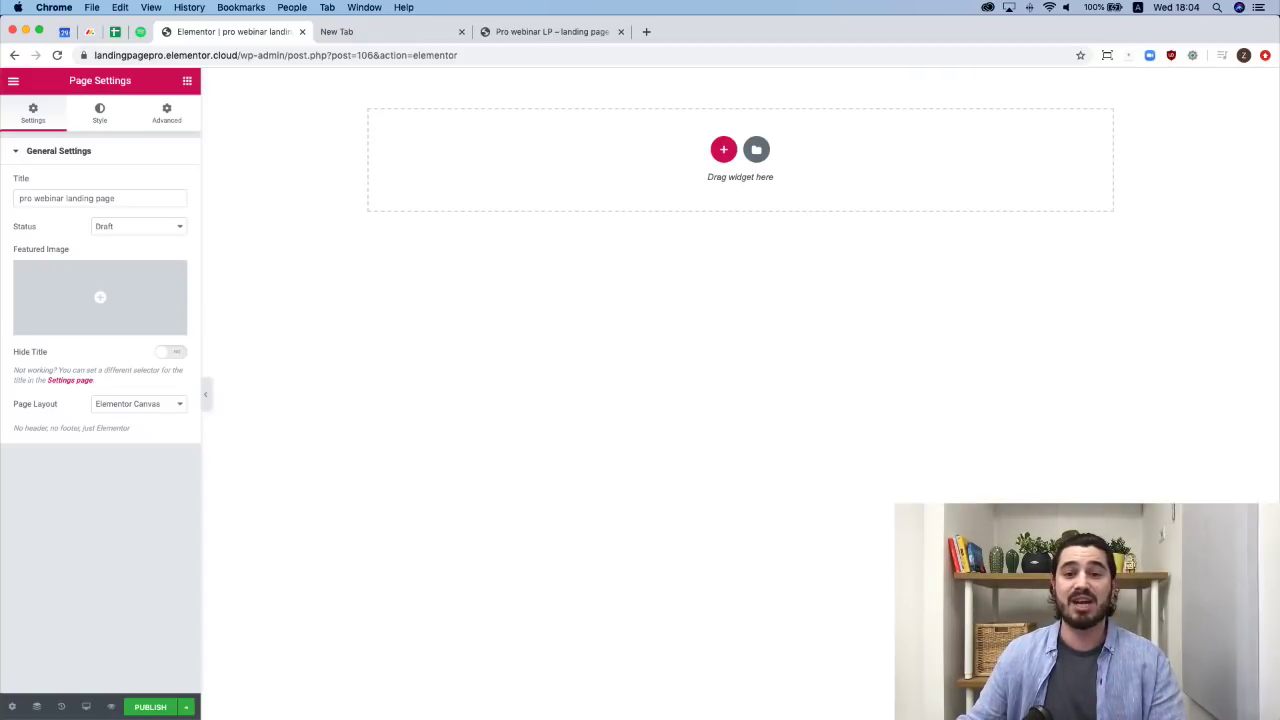
left_click(188, 81)
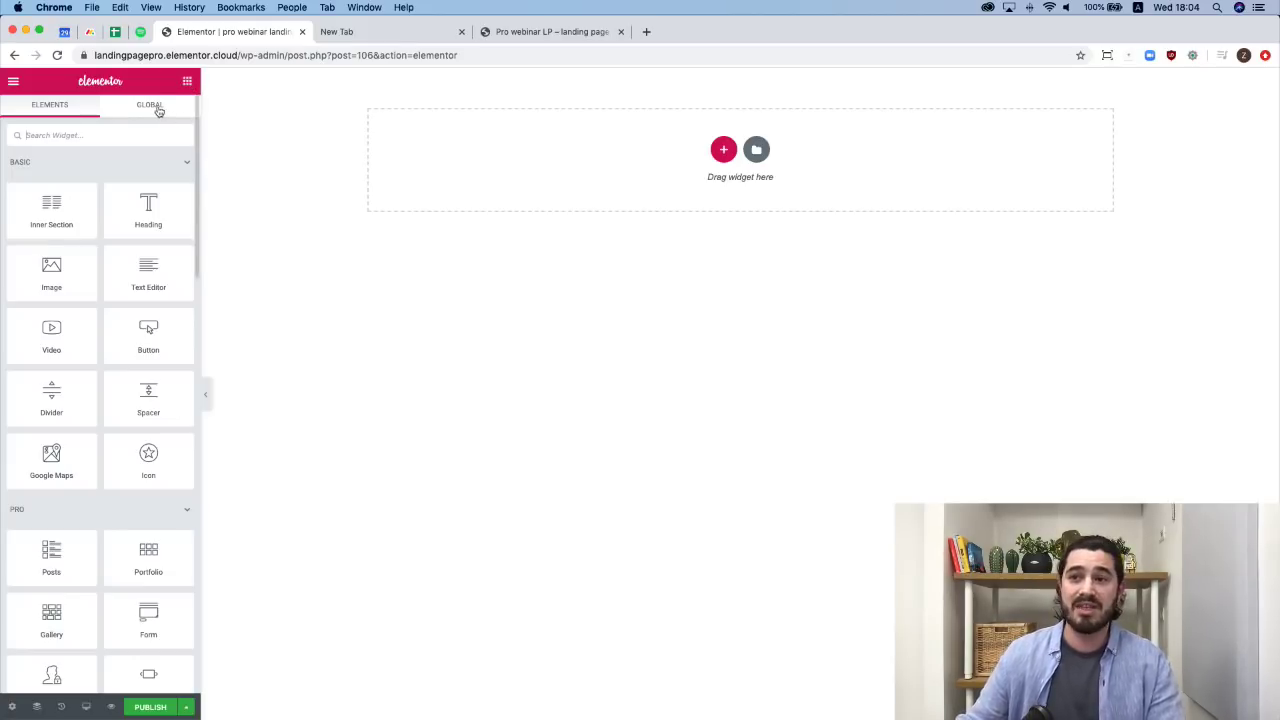
Check the Global widgets tab, then bring up the editor's main menu
left_click(153, 111)
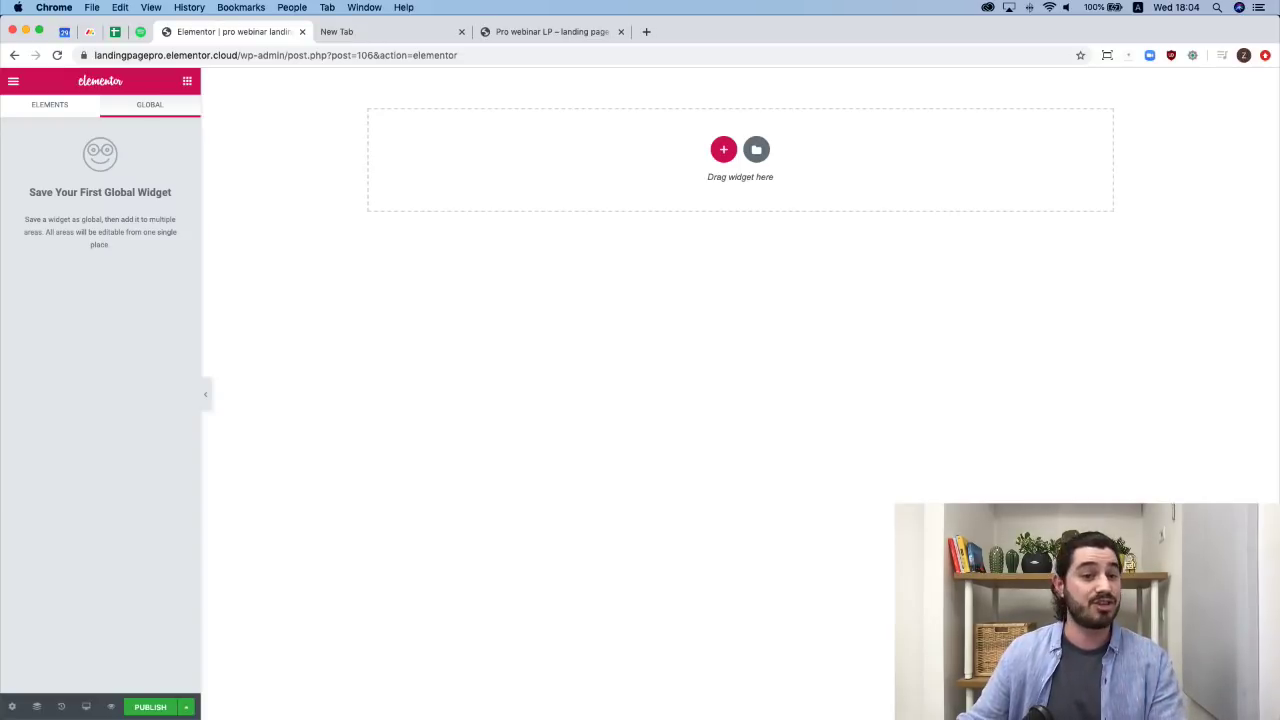
left_click(13, 81)
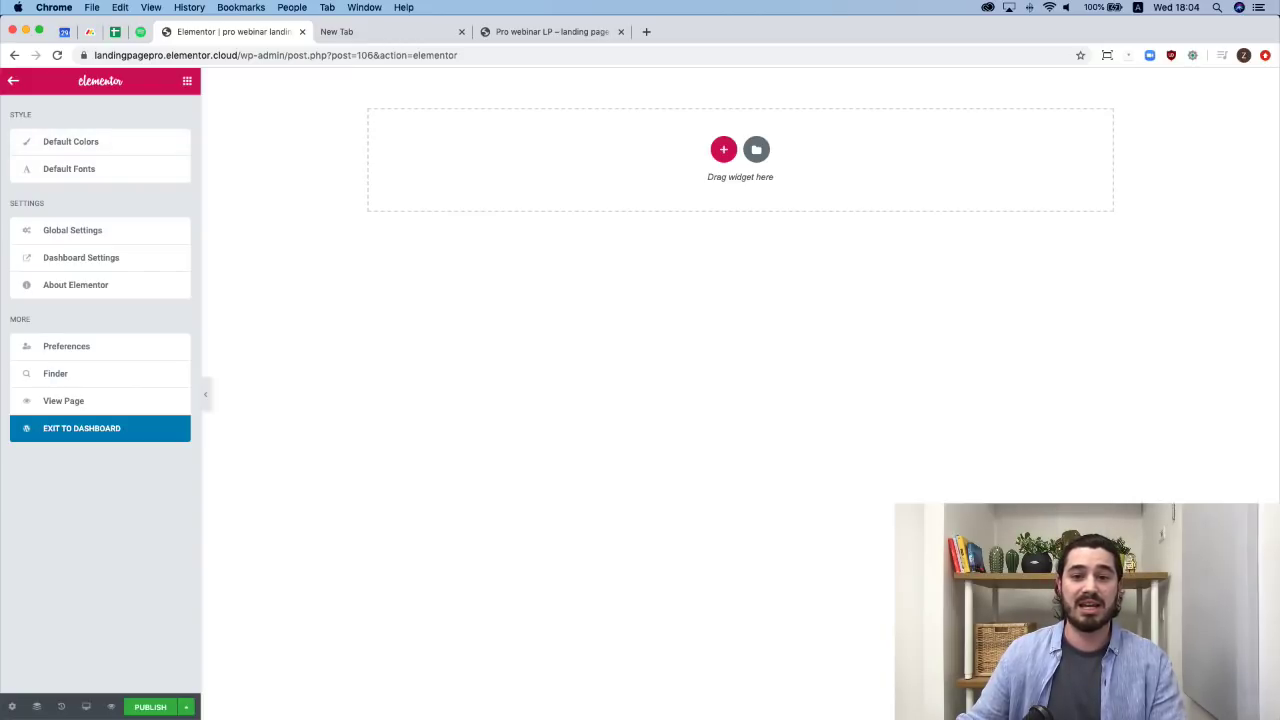
Look over the default colours and fonts, then show Page Settings: Draft status, Elementor Canvas layout
left_click(107, 146)
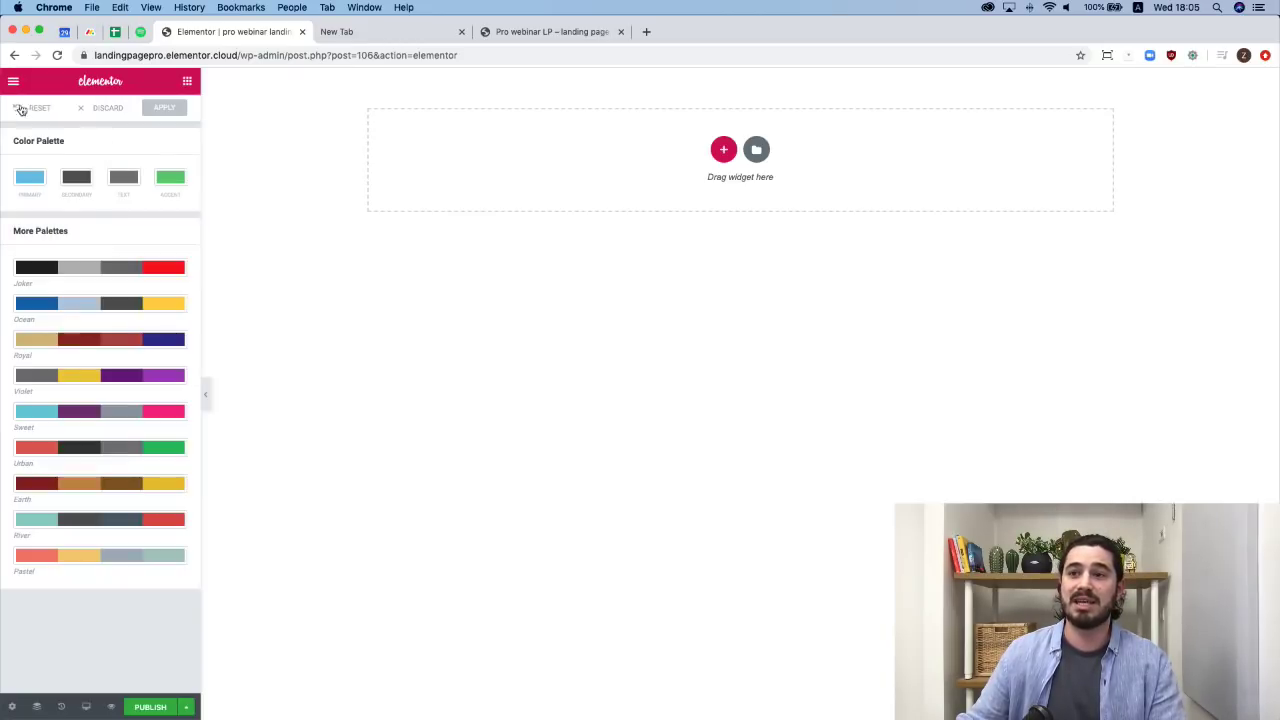
left_click(14, 84)
left_click(116, 177)
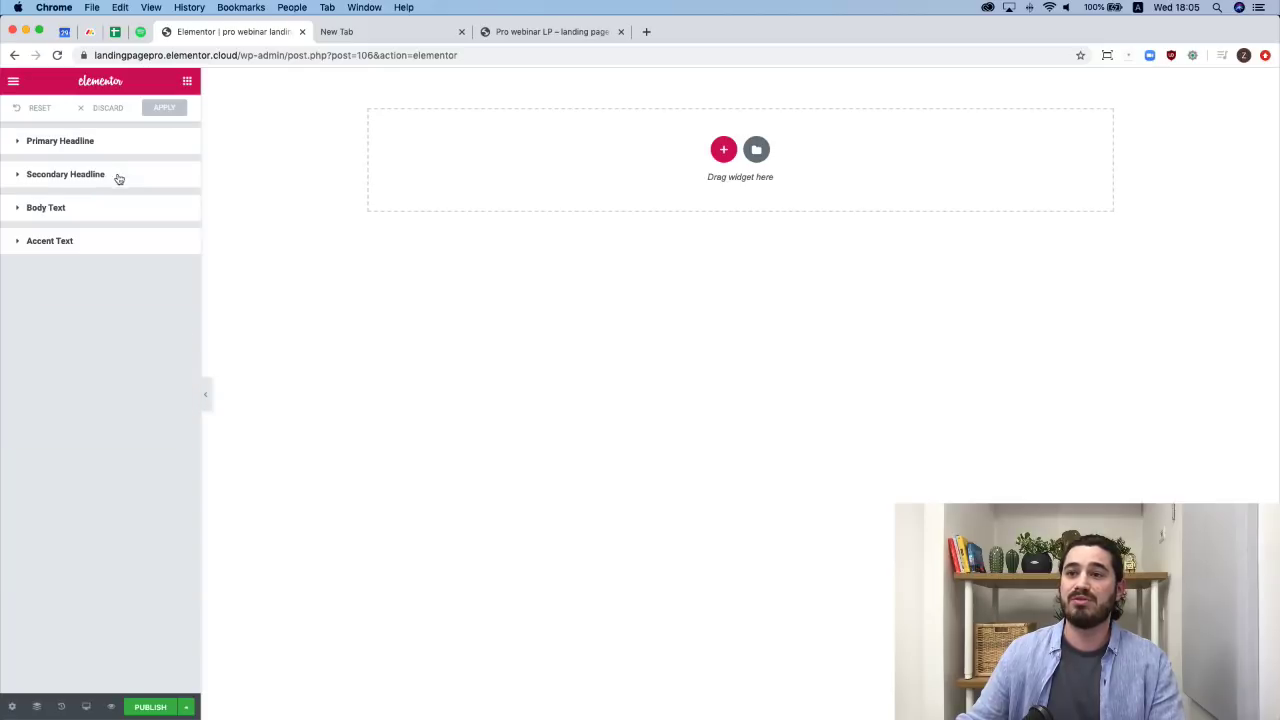
left_click(14, 82)
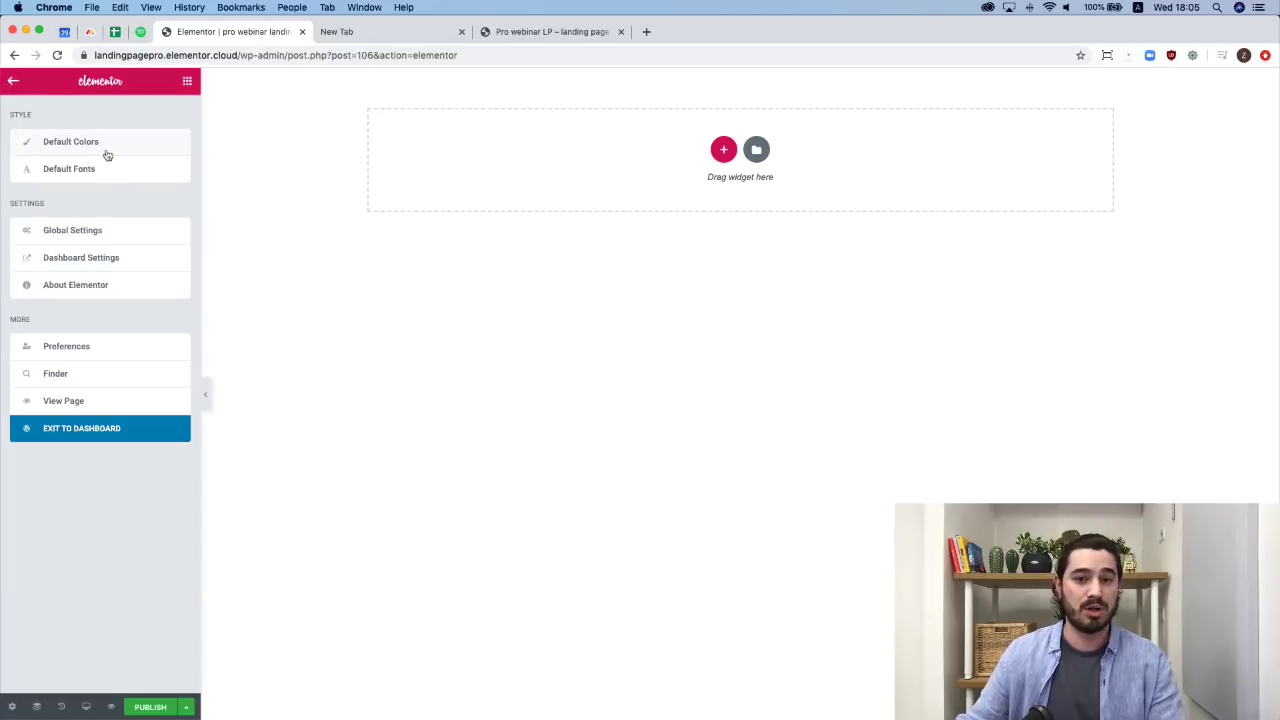
left_click(99, 430)
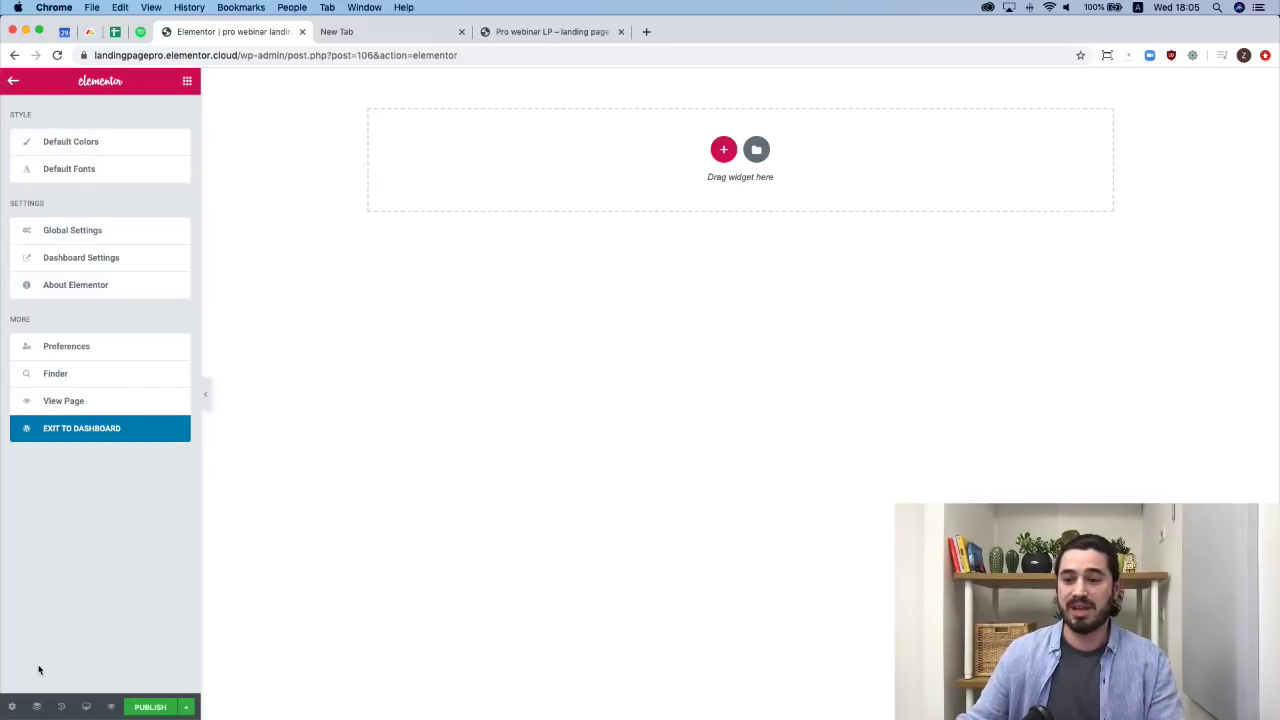
left_click(13, 708)
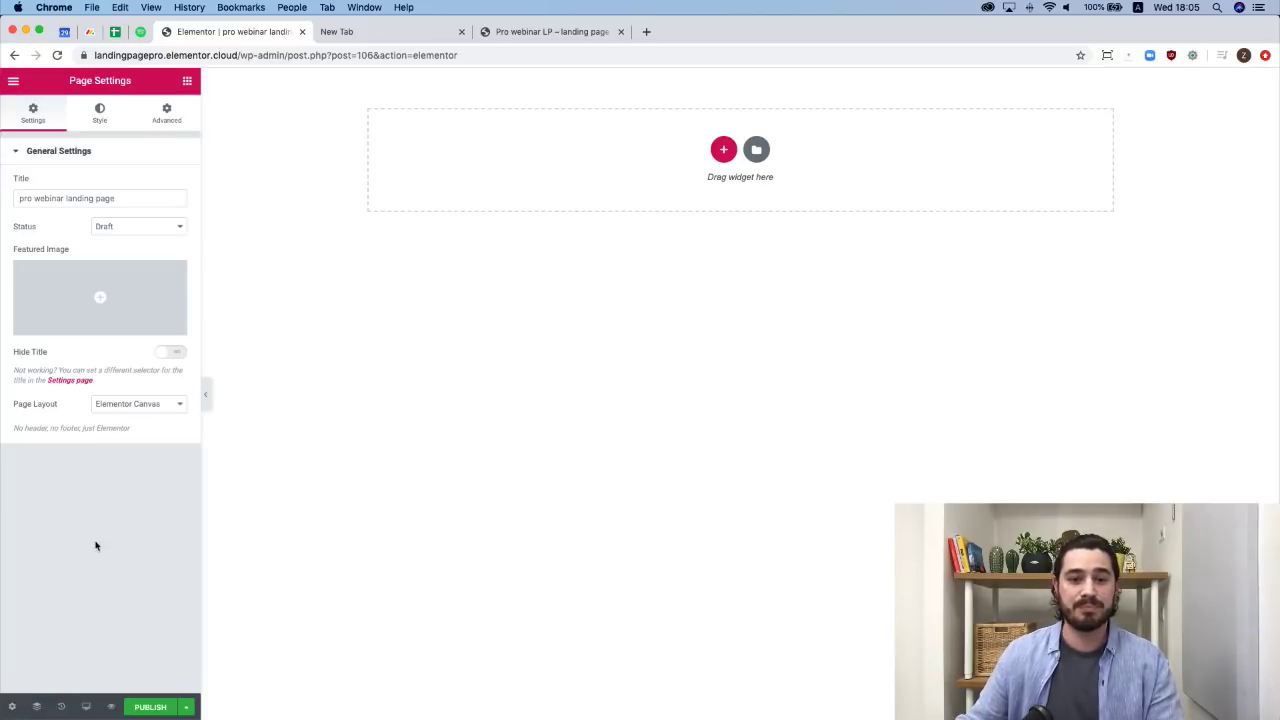
Glance at the Navigator, close it, and show History with Editing Started and Page Layout entries
left_click(37, 708)
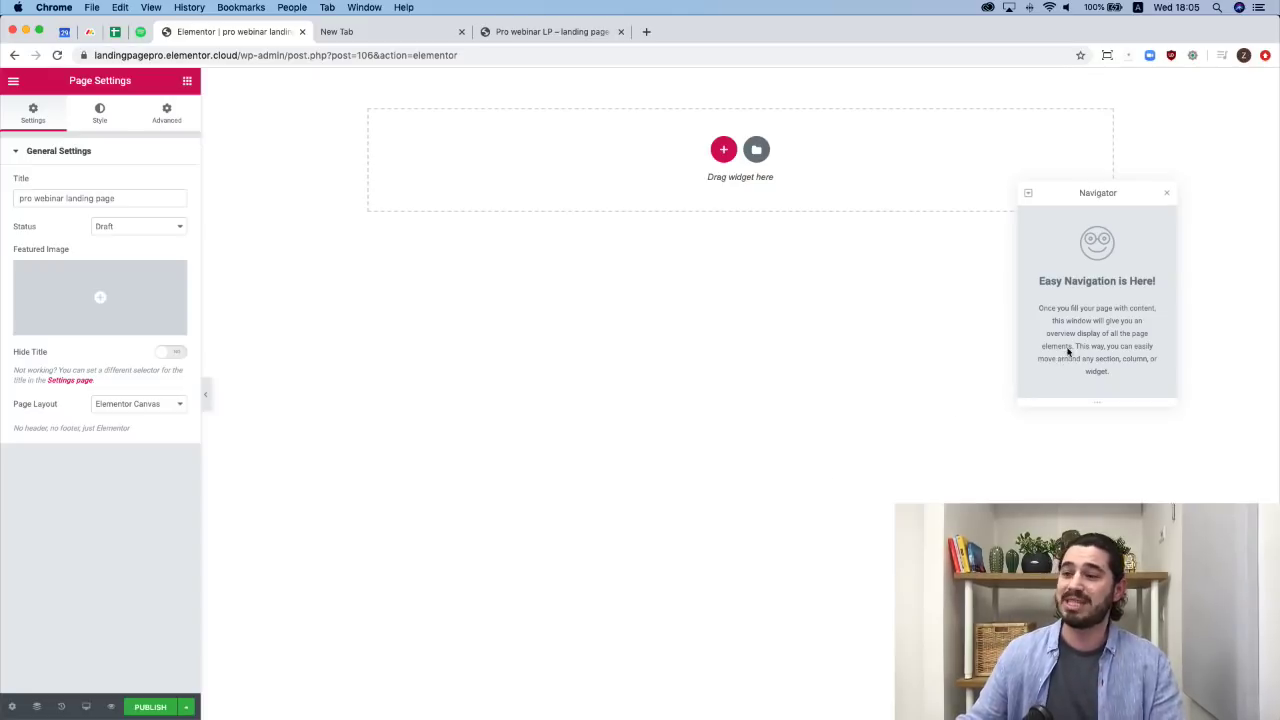
left_click(1169, 195)
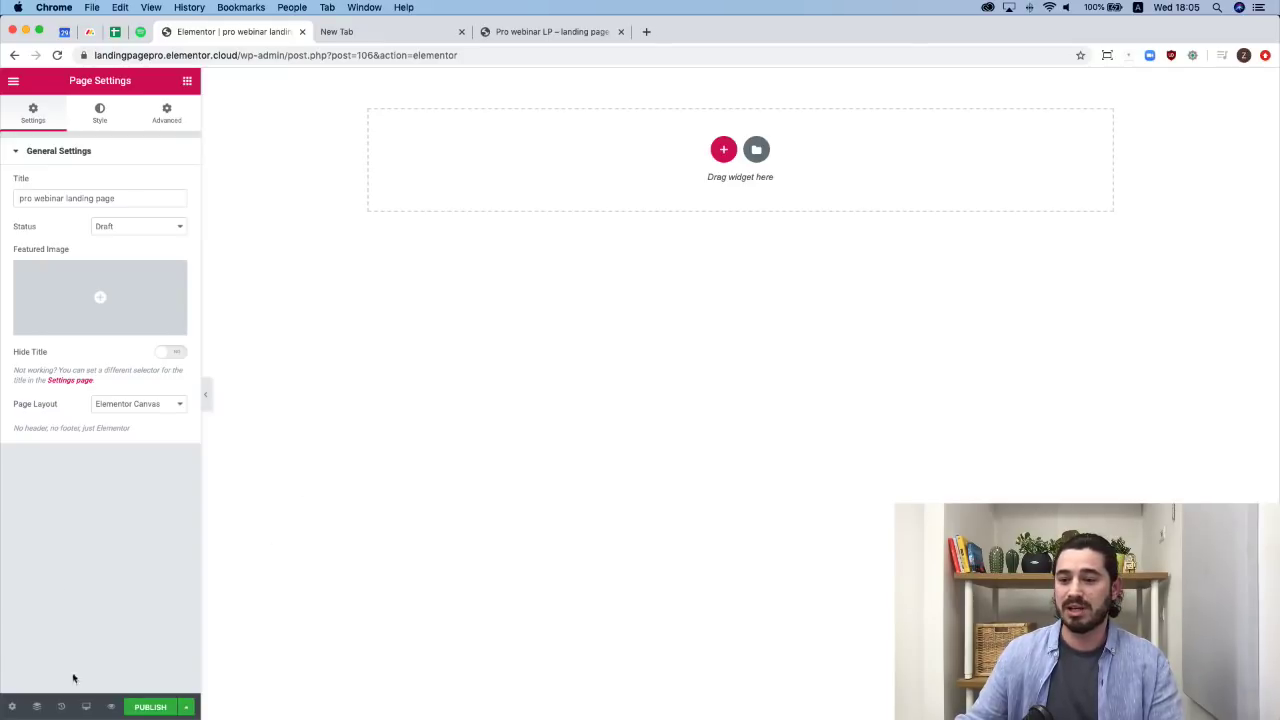
left_click(62, 708)
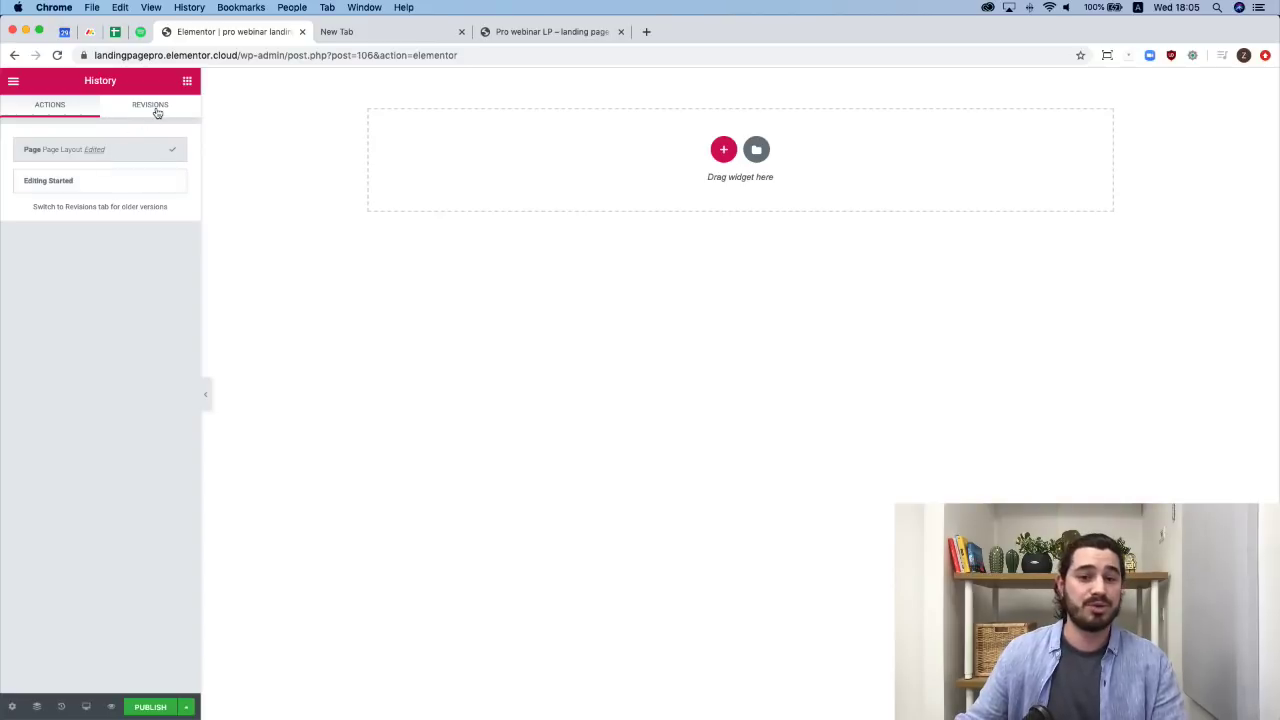
left_click(87, 707)
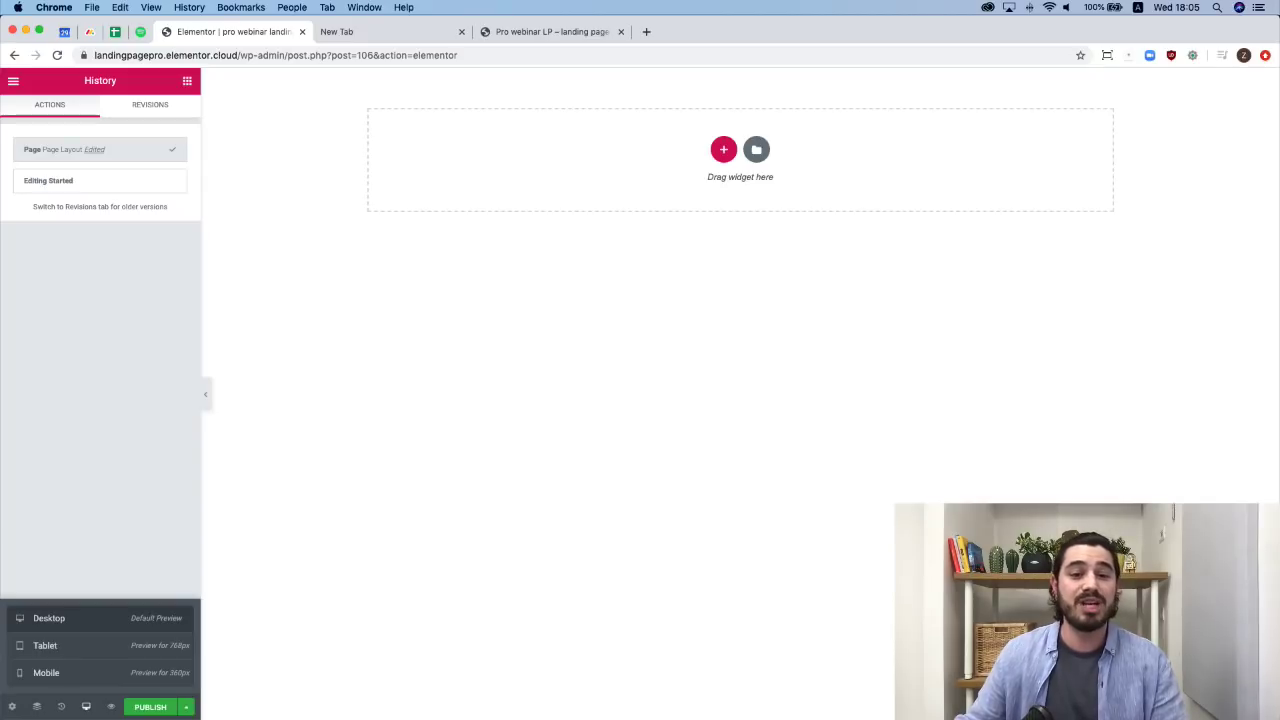
left_click(63, 675)
left_click(83, 648)
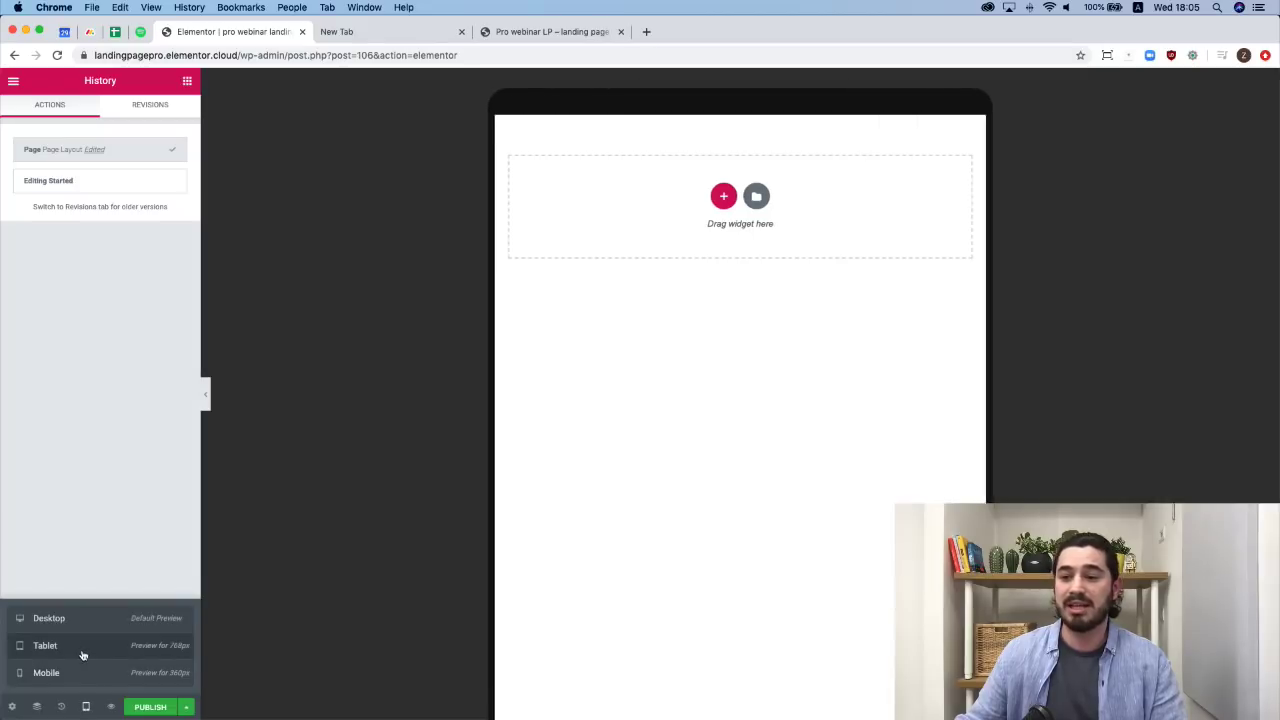
left_click(89, 617)
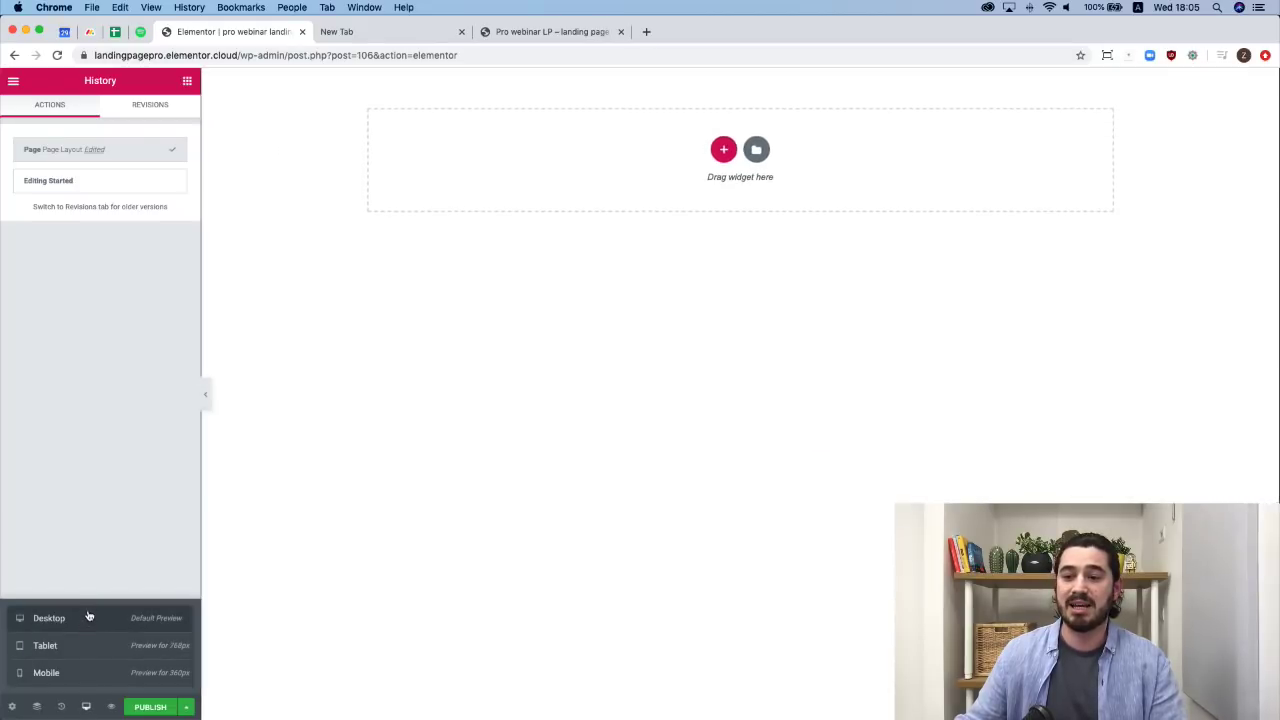
left_click(110, 548)
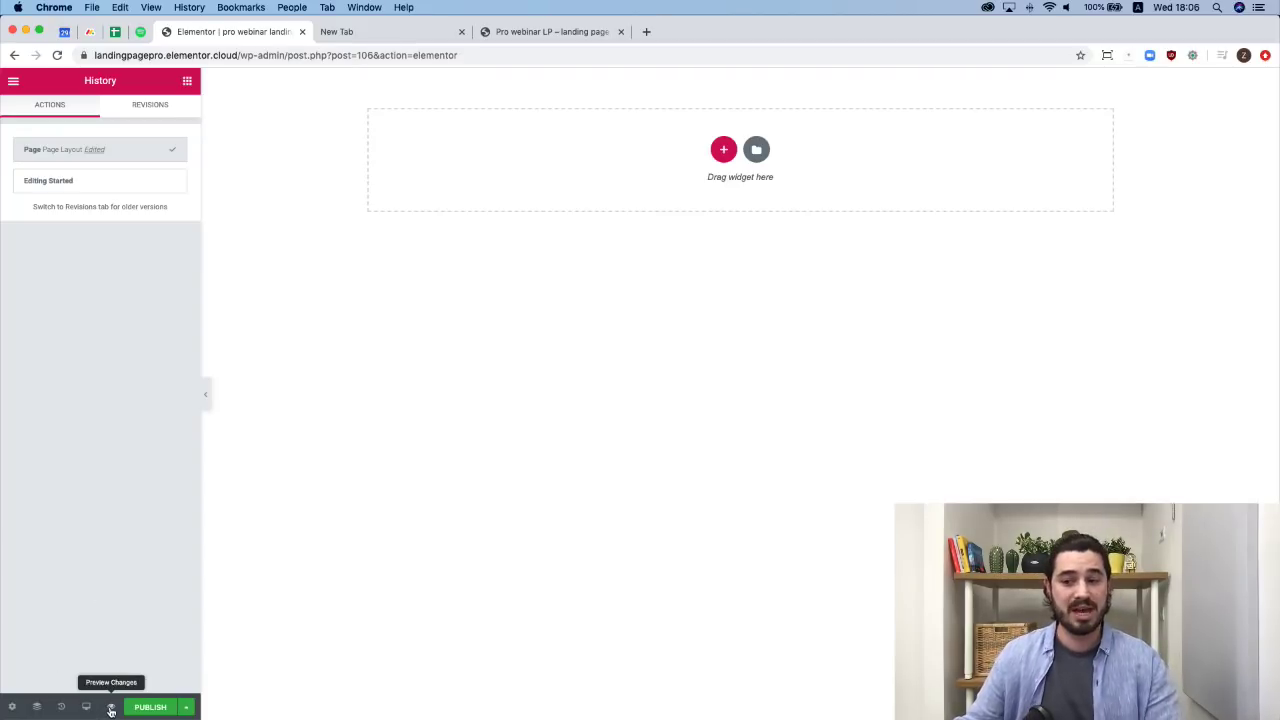
left_click(186, 708)
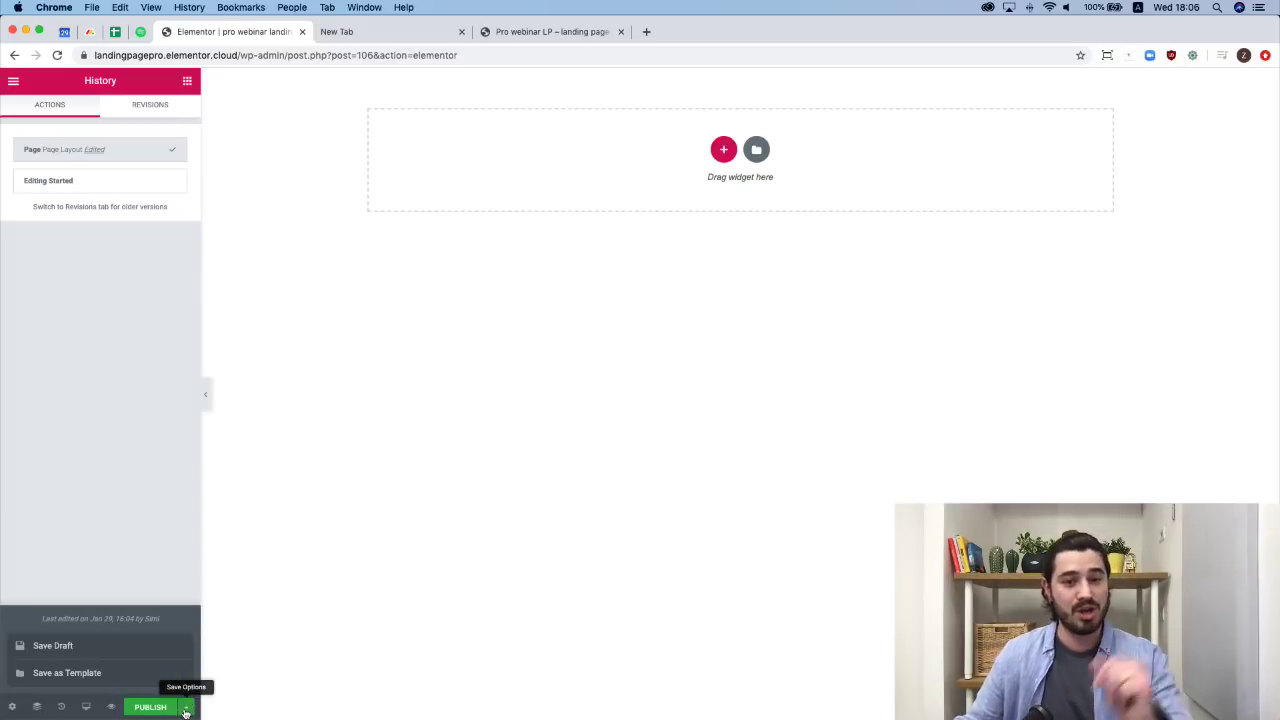
left_click(137, 537)
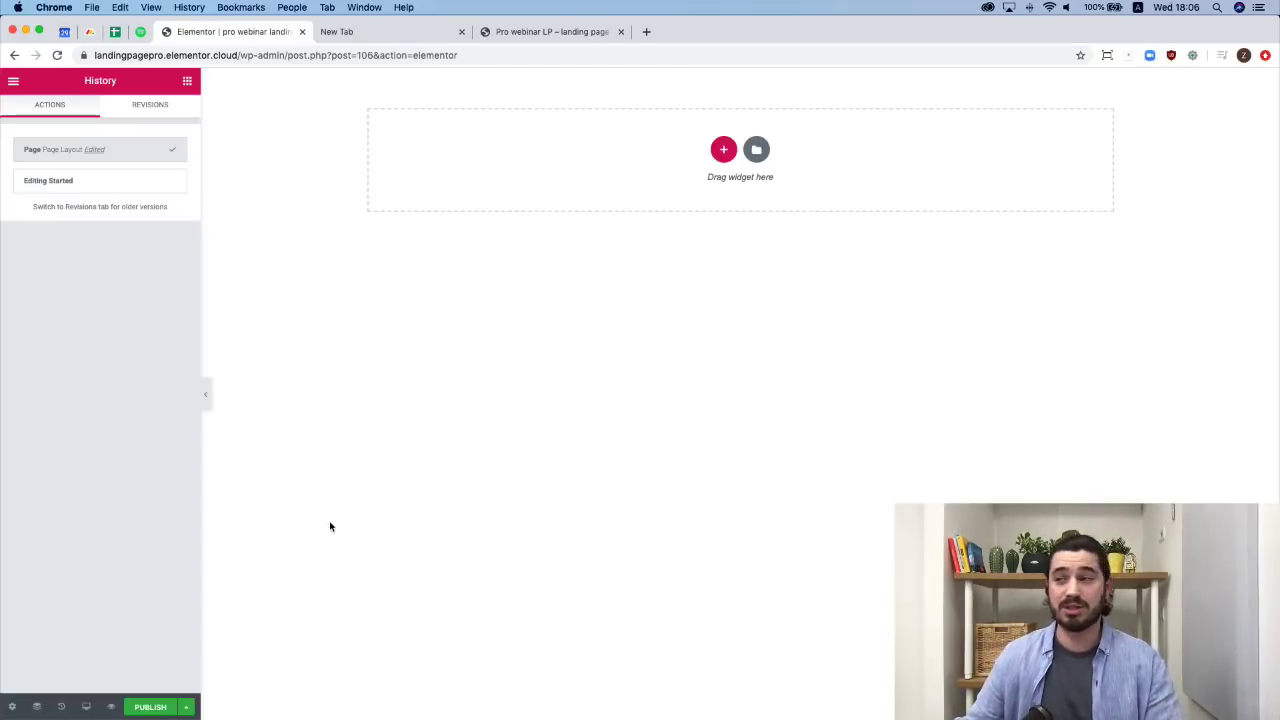
Browse the template library's blocks and pages, previewing the dark company-collective block
left_click(758, 149)
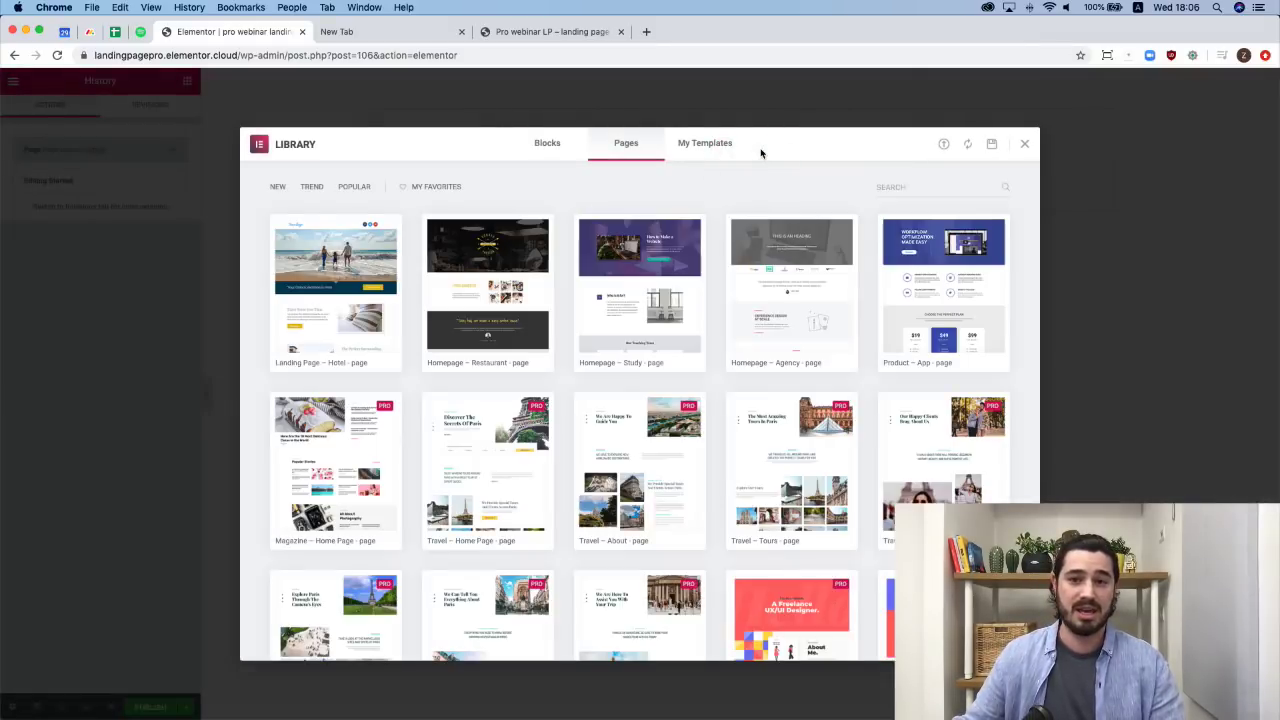
left_click(547, 145)
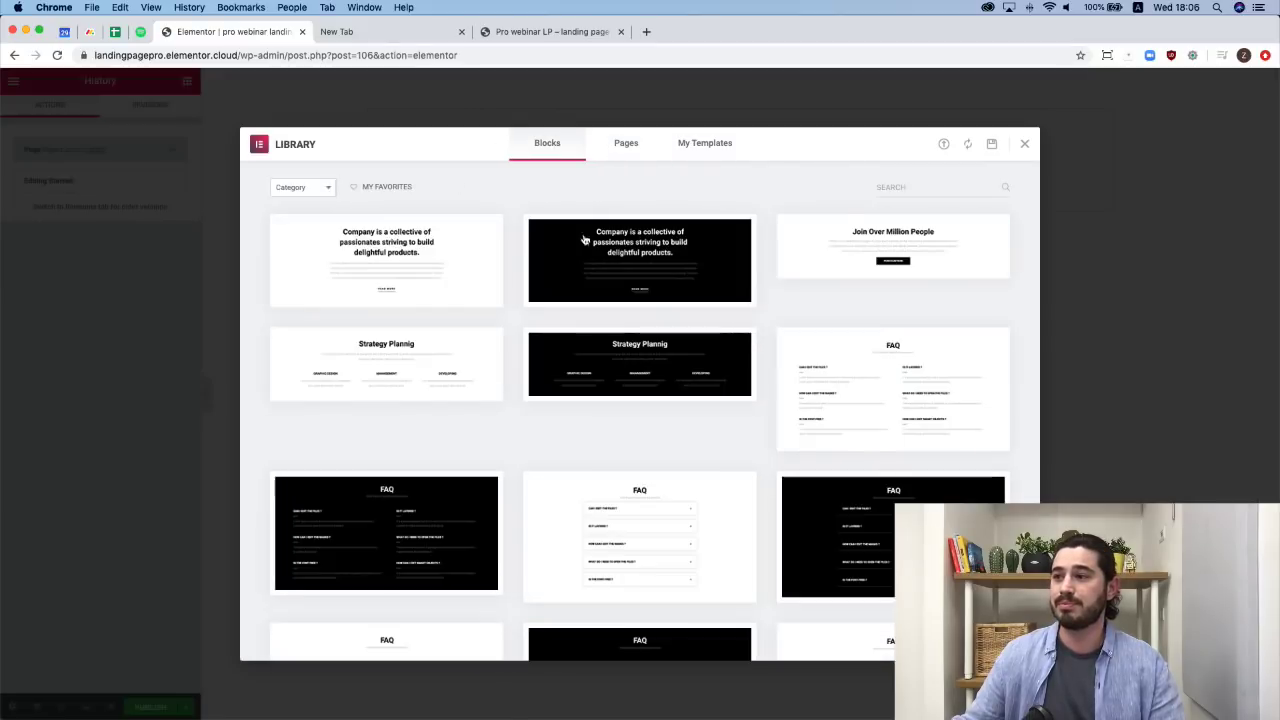
left_click(641, 263)
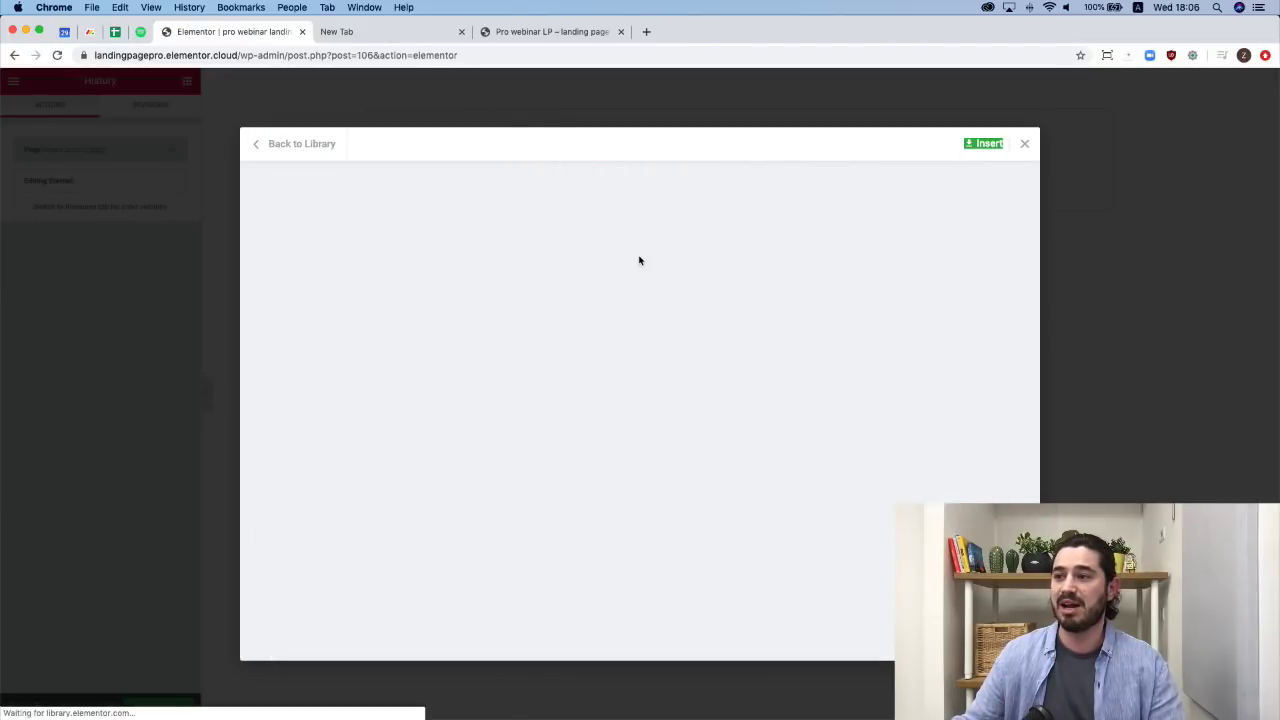
left_click(305, 145)
left_click(631, 142)
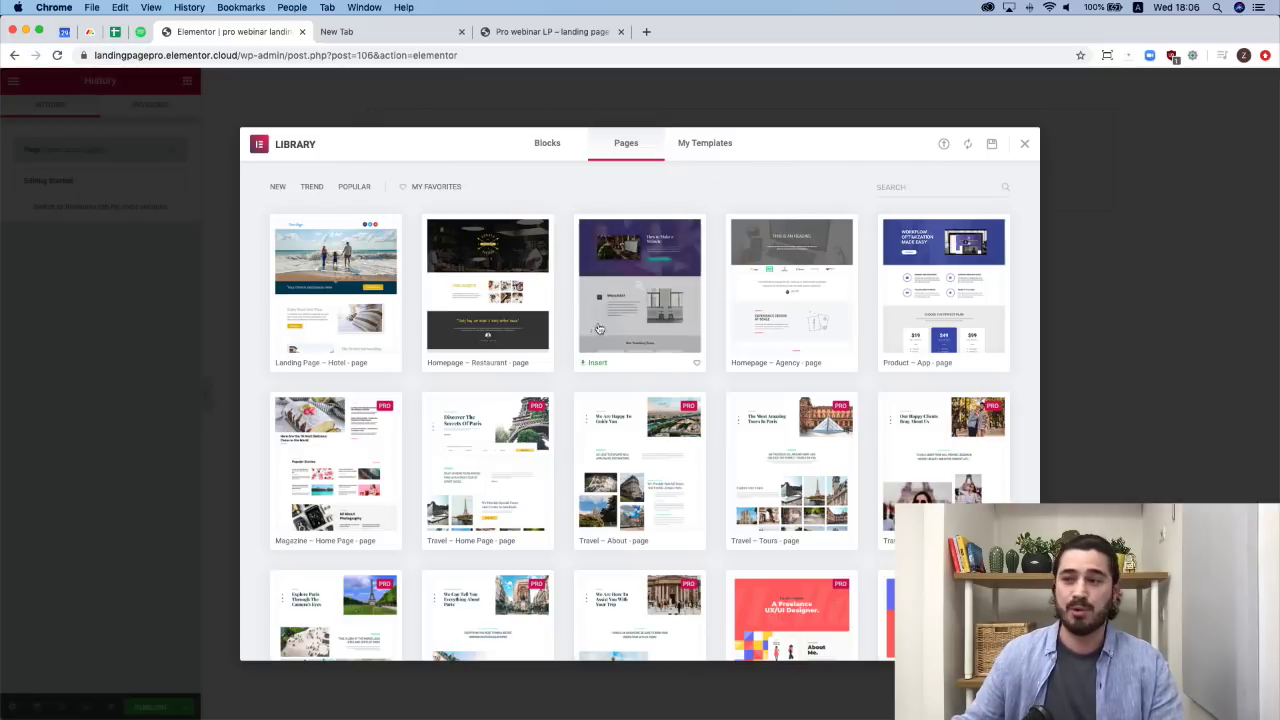
left_click(547, 145)
Insert the Our Power in Numbers countdown block and select its column for editing
scroll(640, 340, "down", 2)
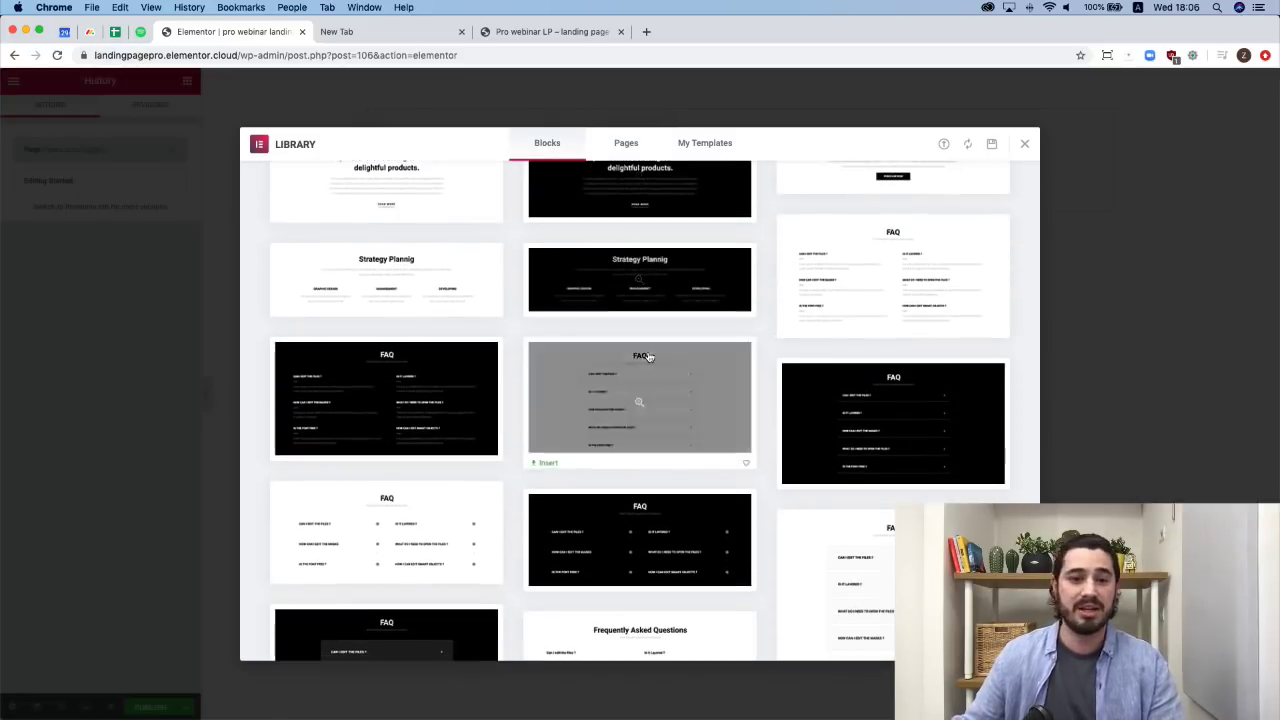
scroll(647, 357, "down", 5)
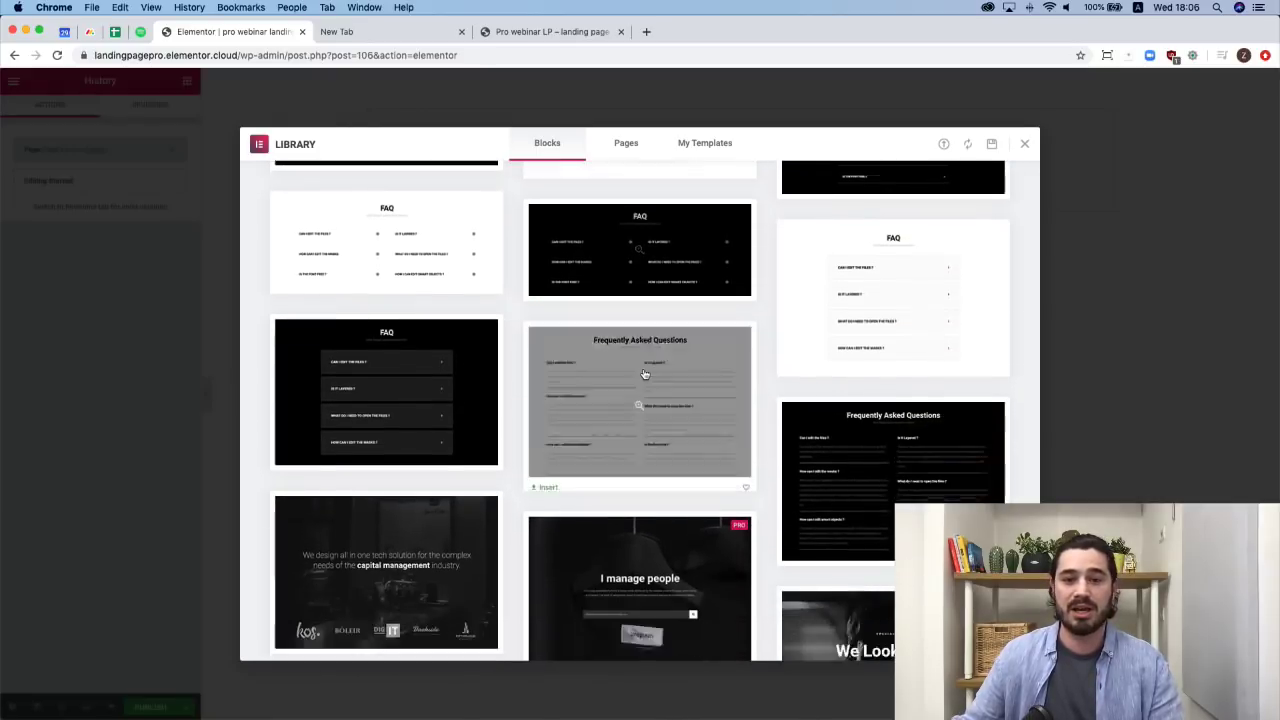
scroll(645, 373, "down", 10)
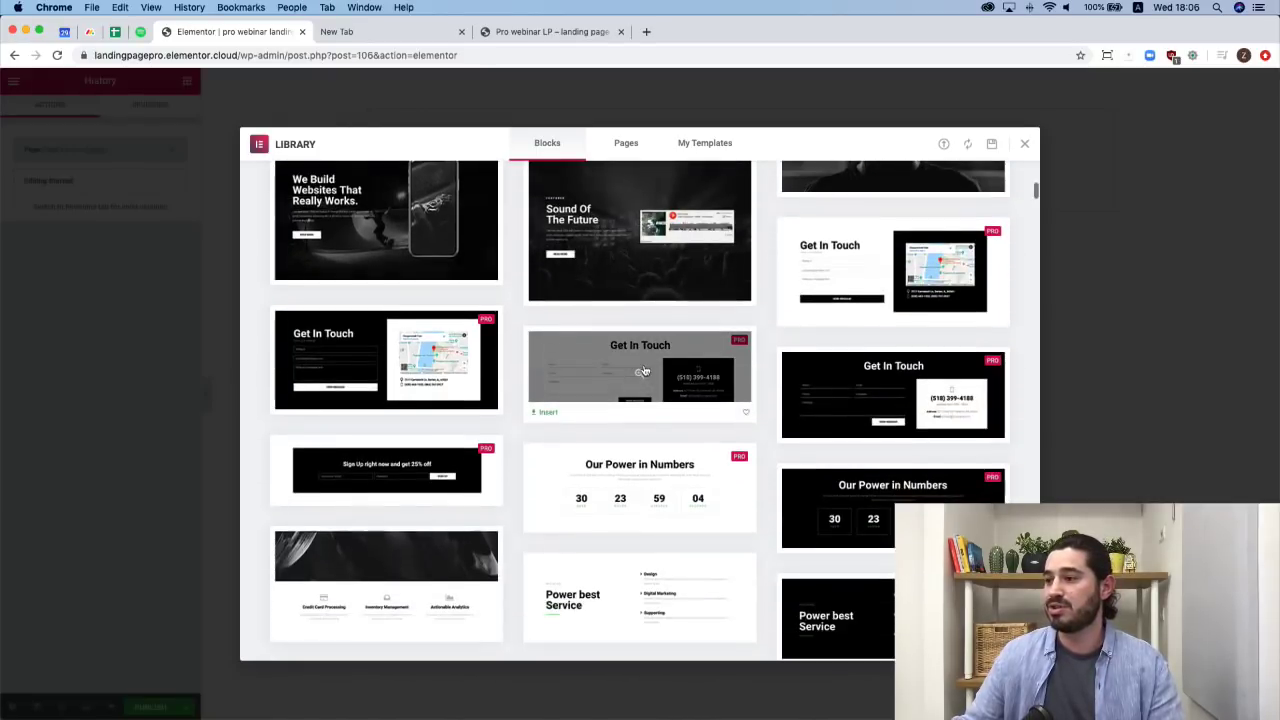
scroll(643, 371, "down", 2)
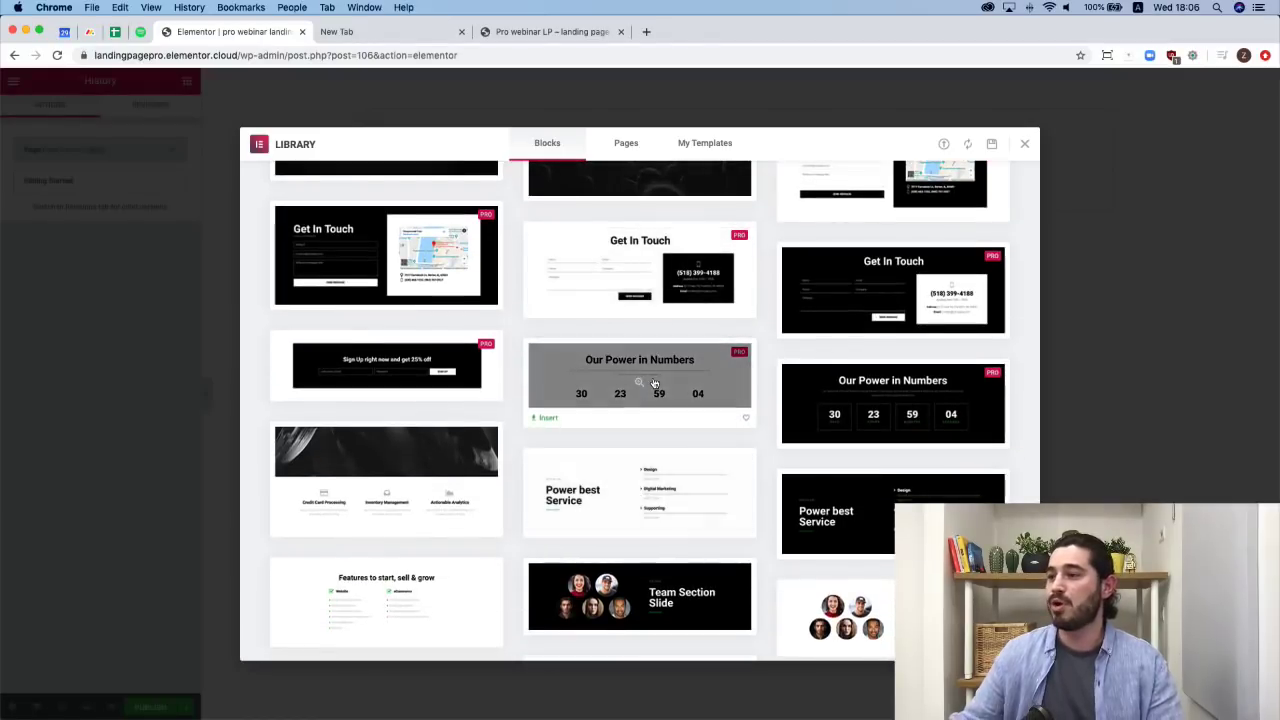
left_click(551, 419)
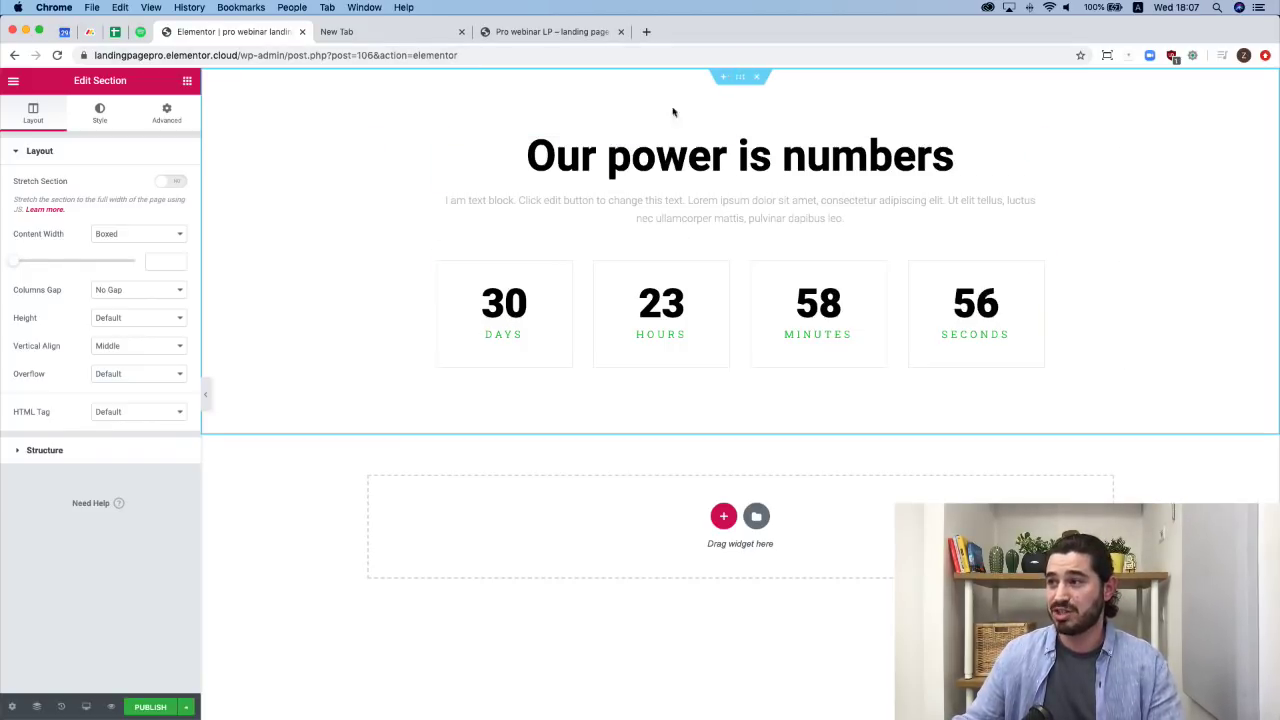
left_click(369, 145)
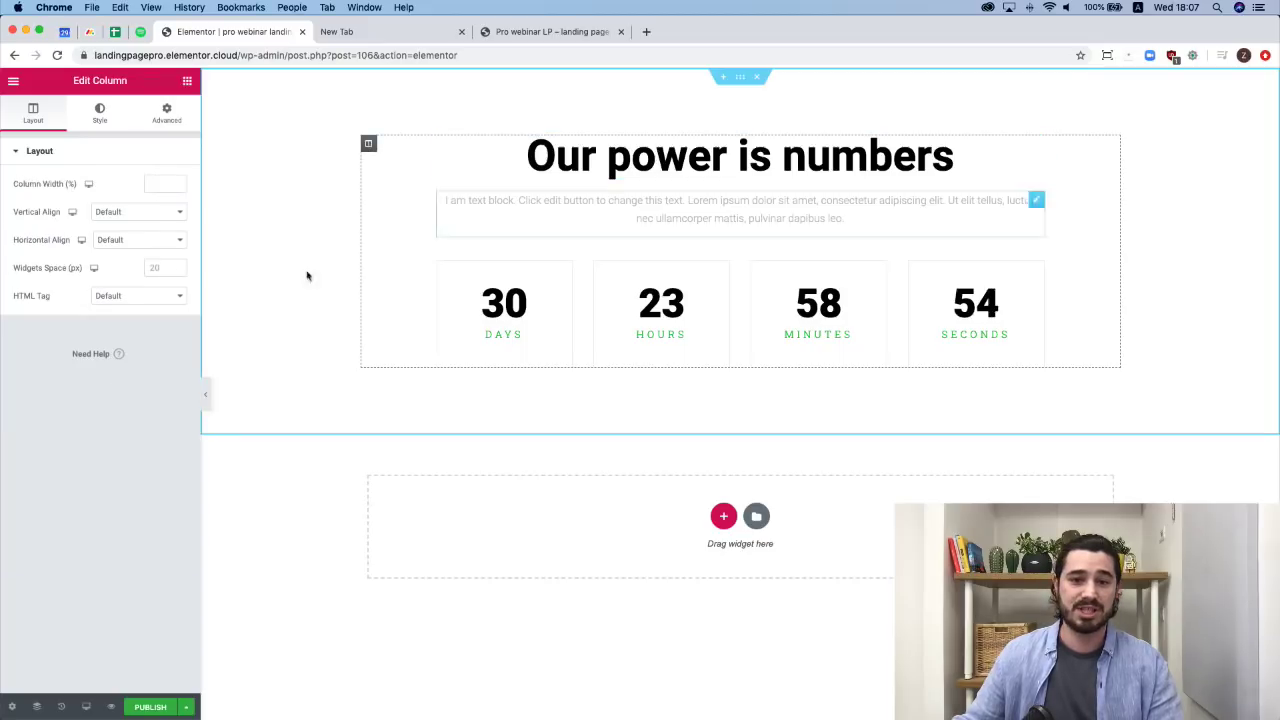
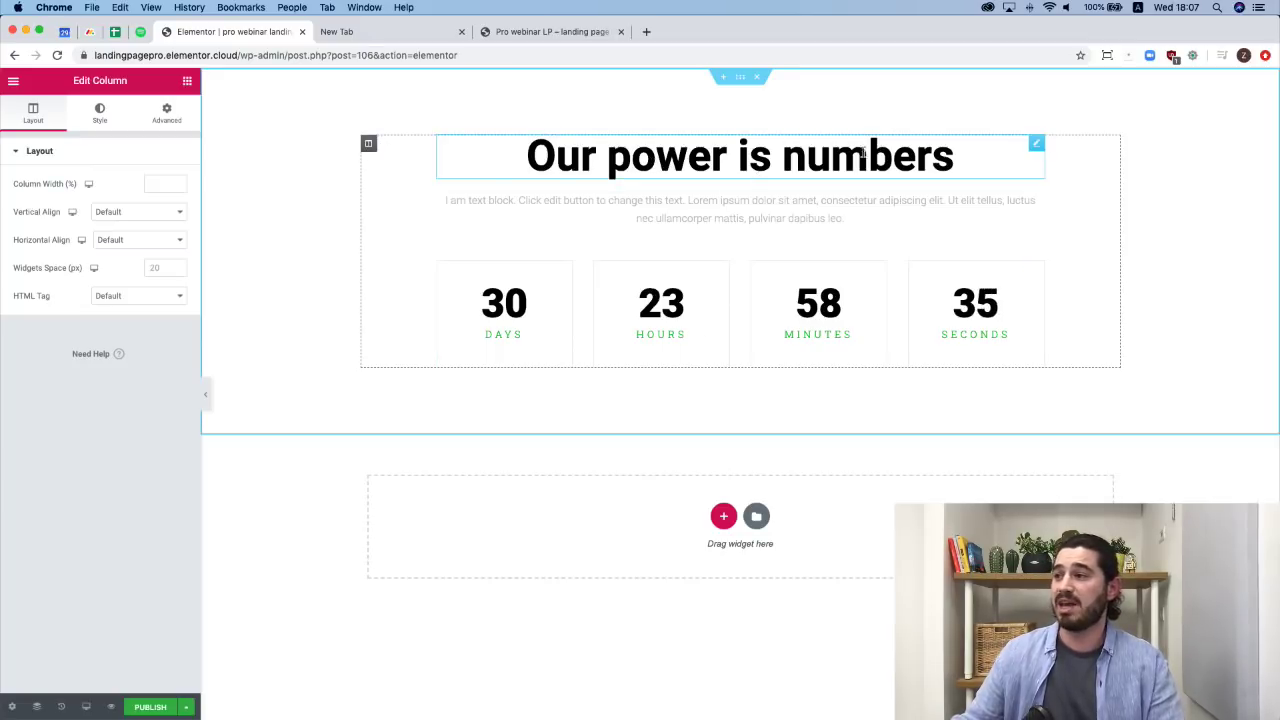
left_click(1036, 258)
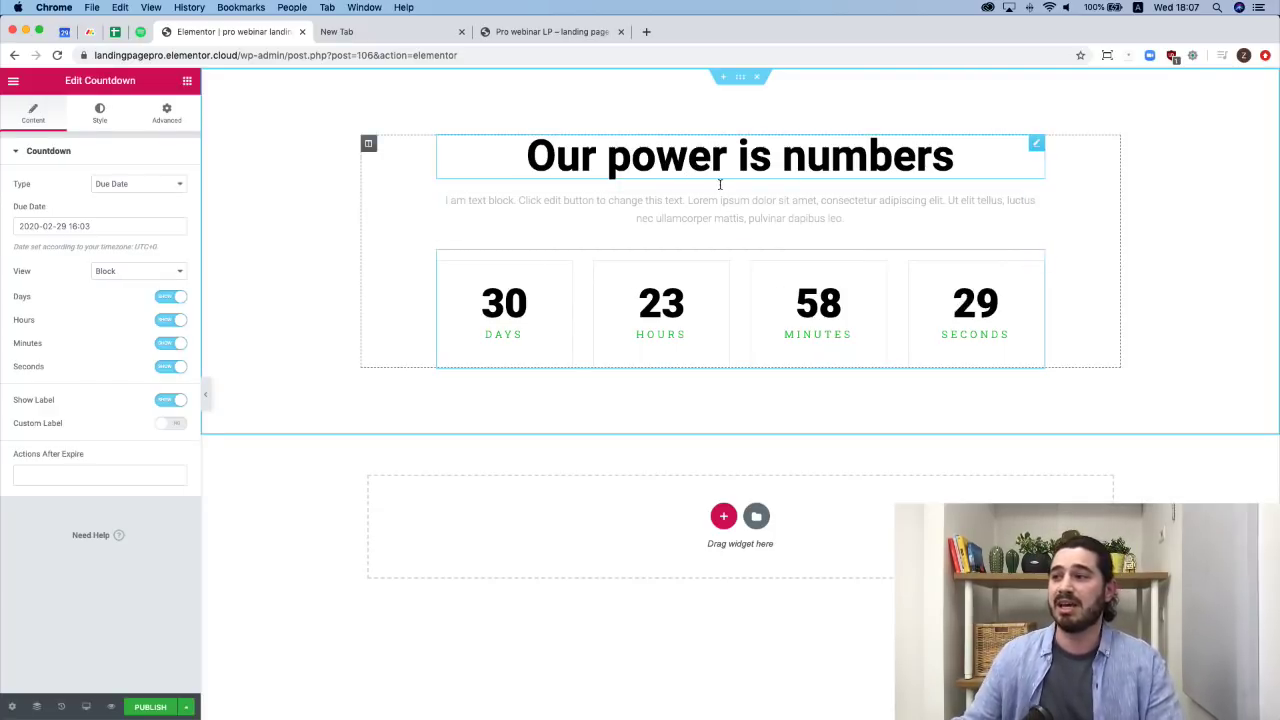
right_click(741, 79)
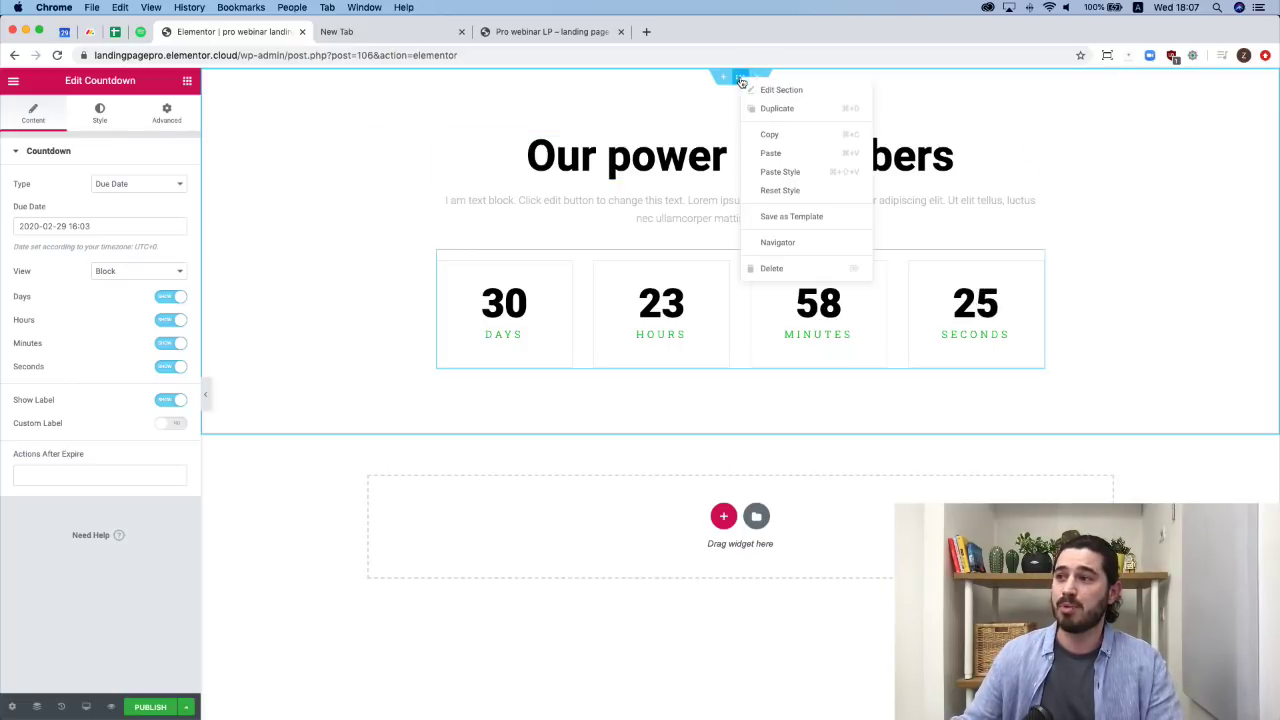
left_click(779, 112)
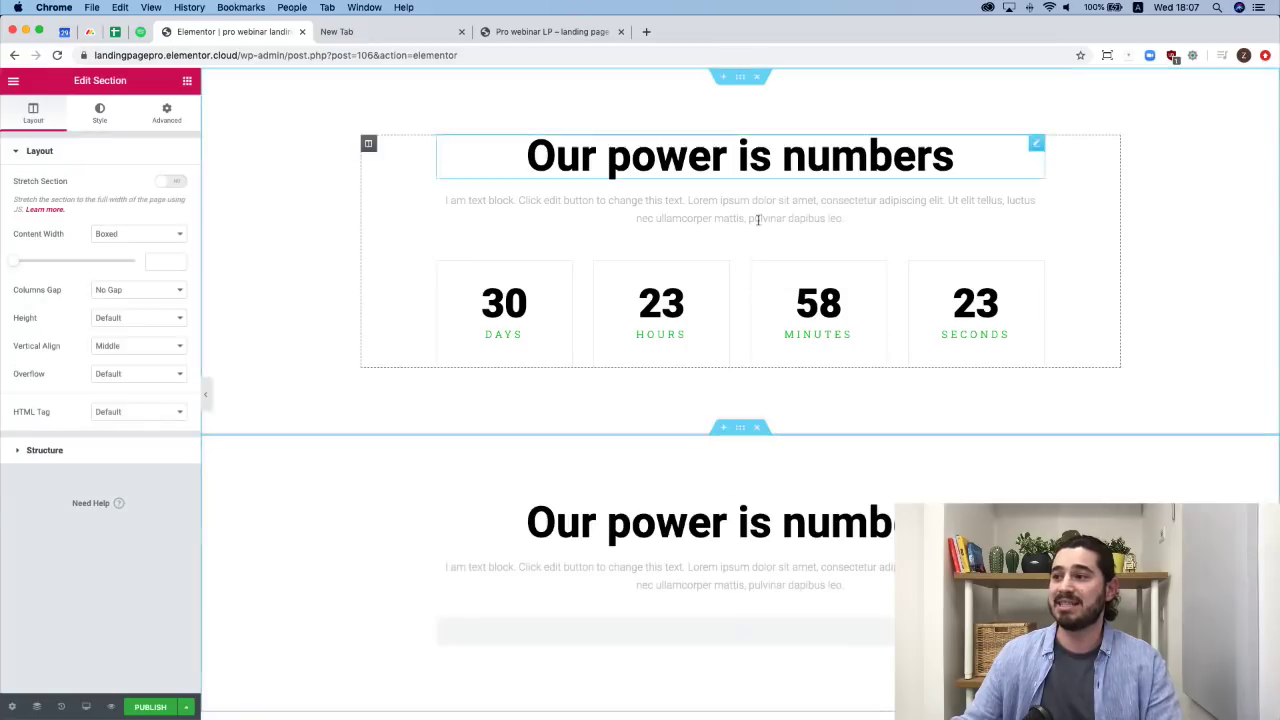
left_click(757, 428)
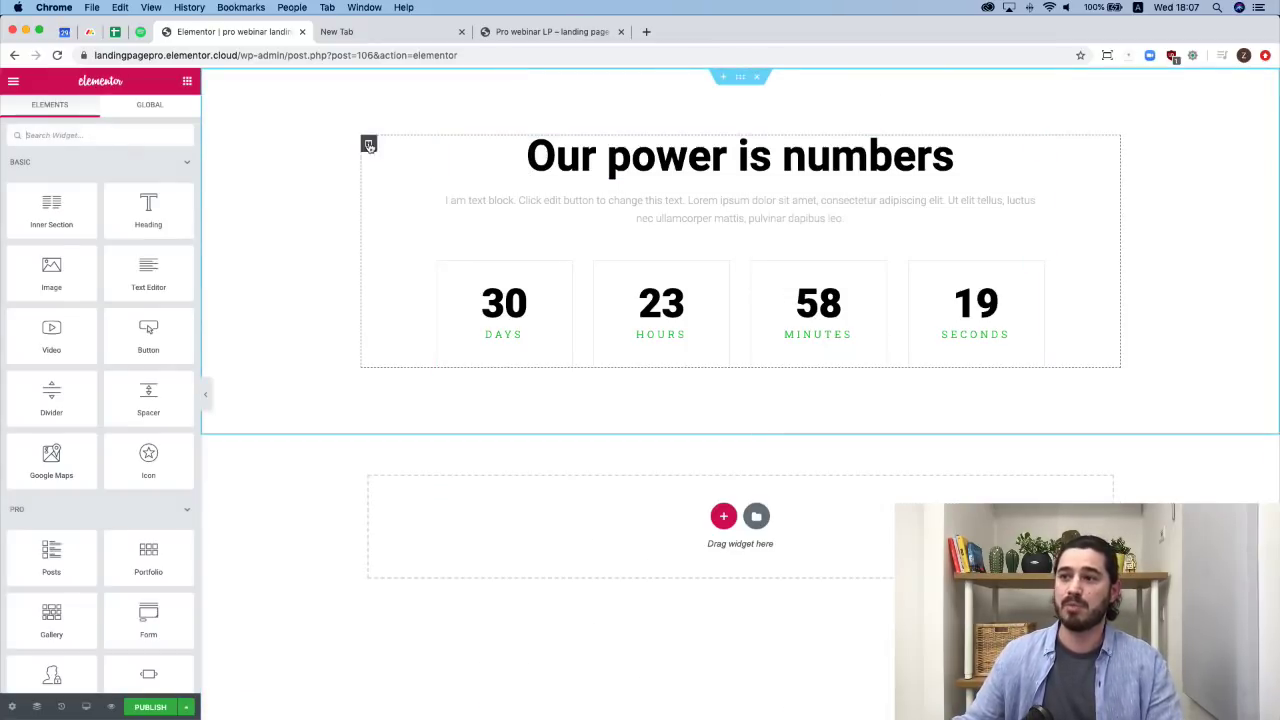
right_click(368, 143)
Duplicate the column, delete the right copy's countdown, and move the countdown-free column left
left_click(402, 177)
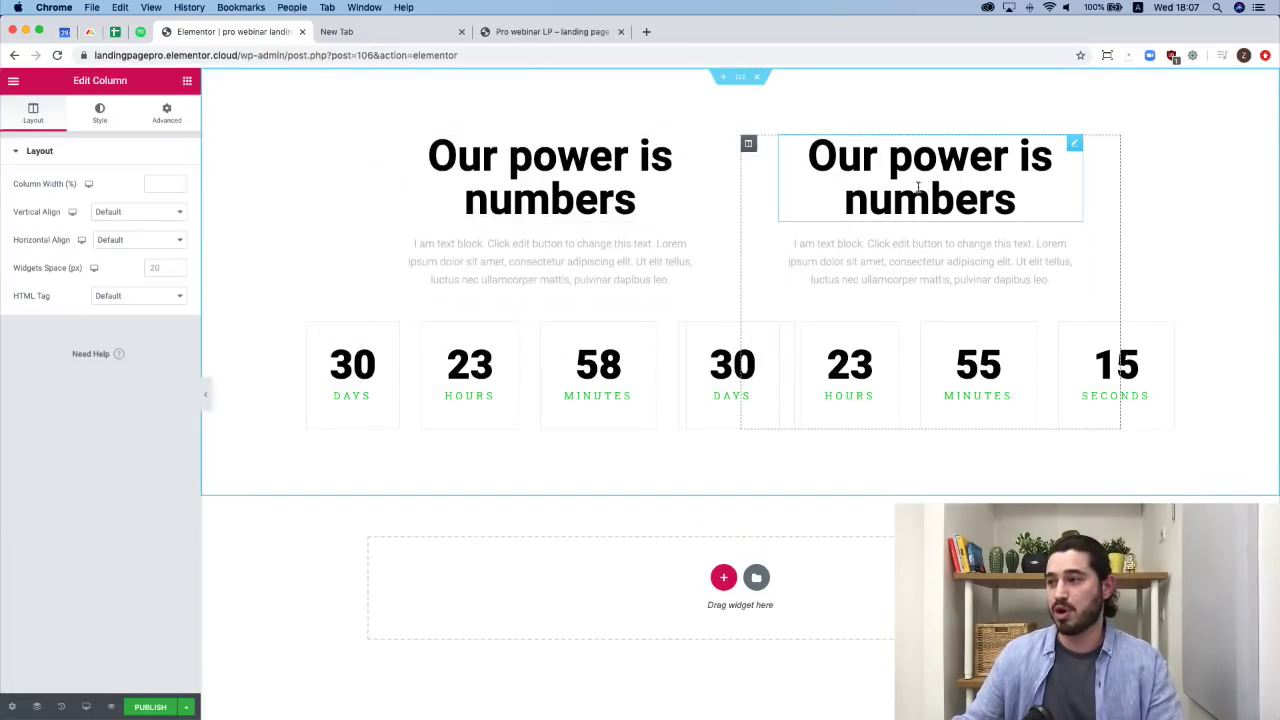
right_click(1074, 318)
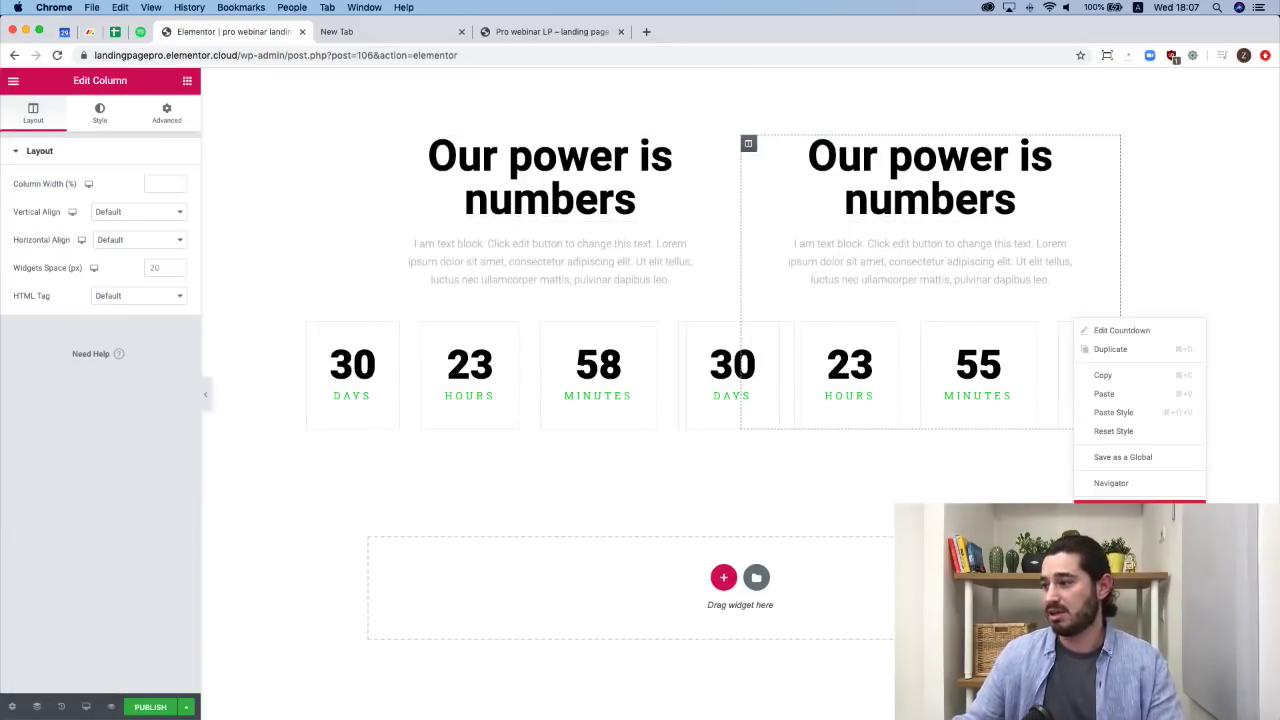
left_click(1120, 454)
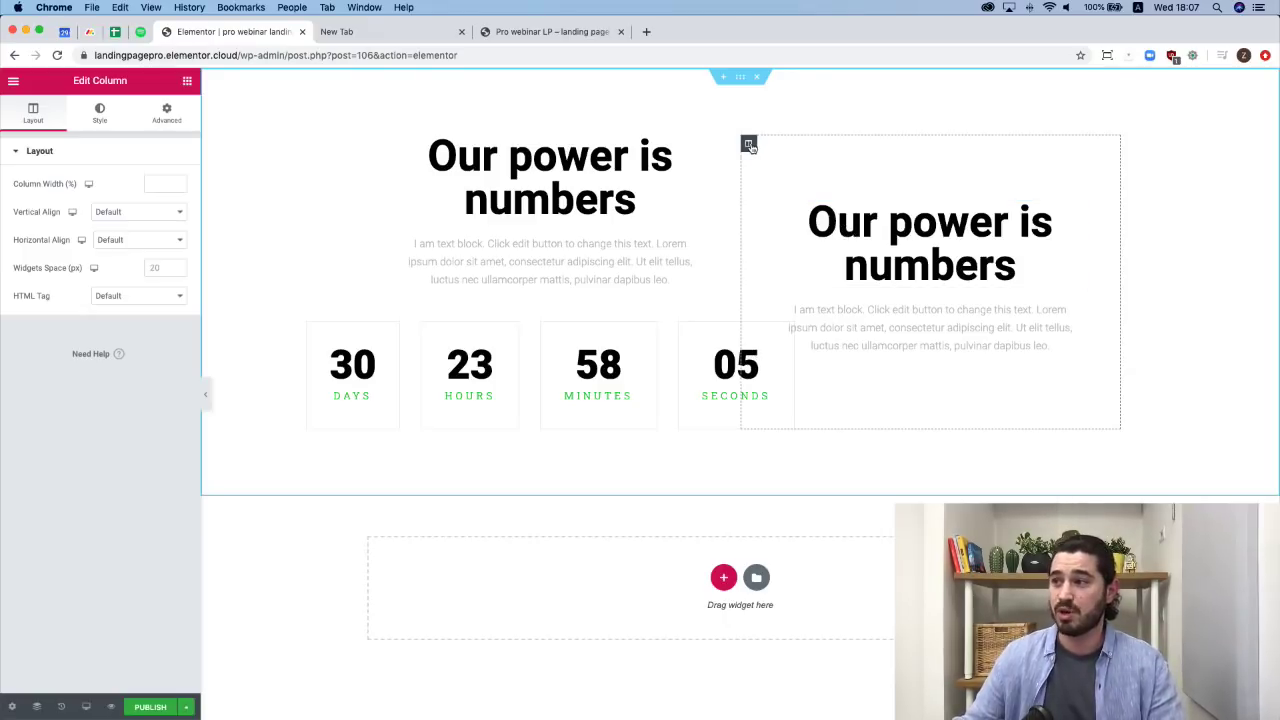
left_click_drag(749, 145, 405, 150)
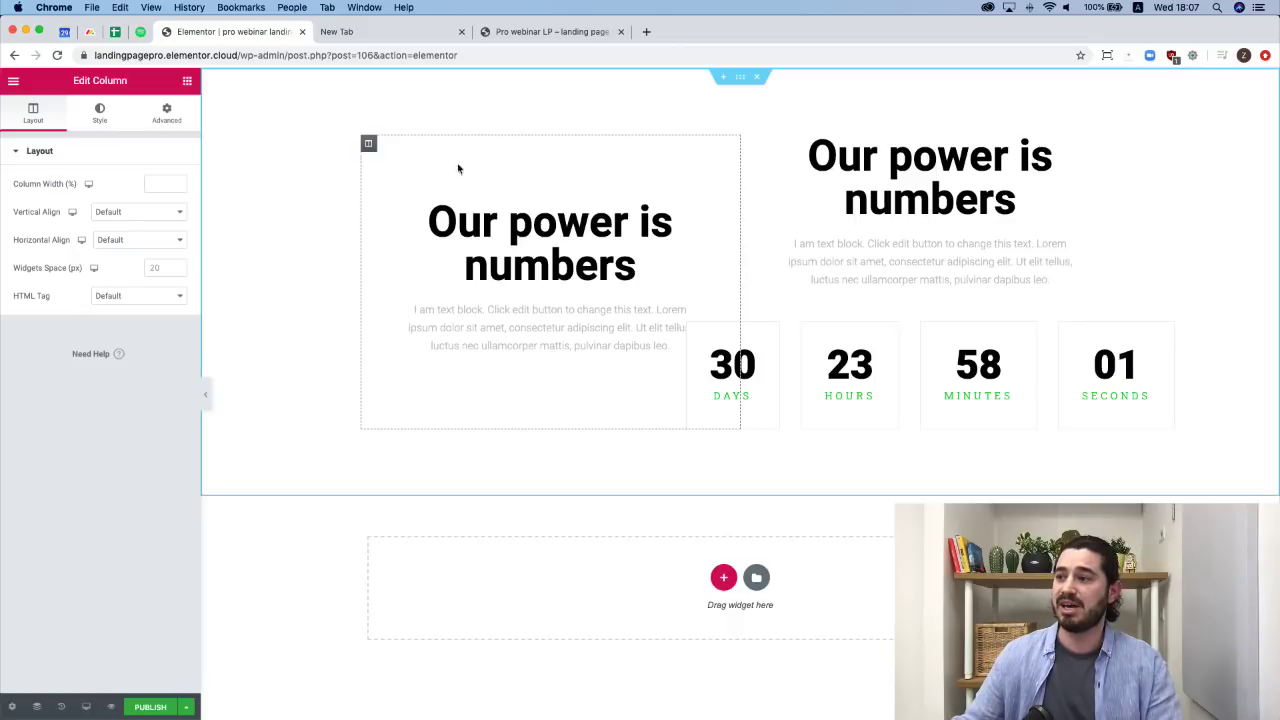
Duplicate the two-column section, adjust the left heading, and move the section further down
right_click(742, 85)
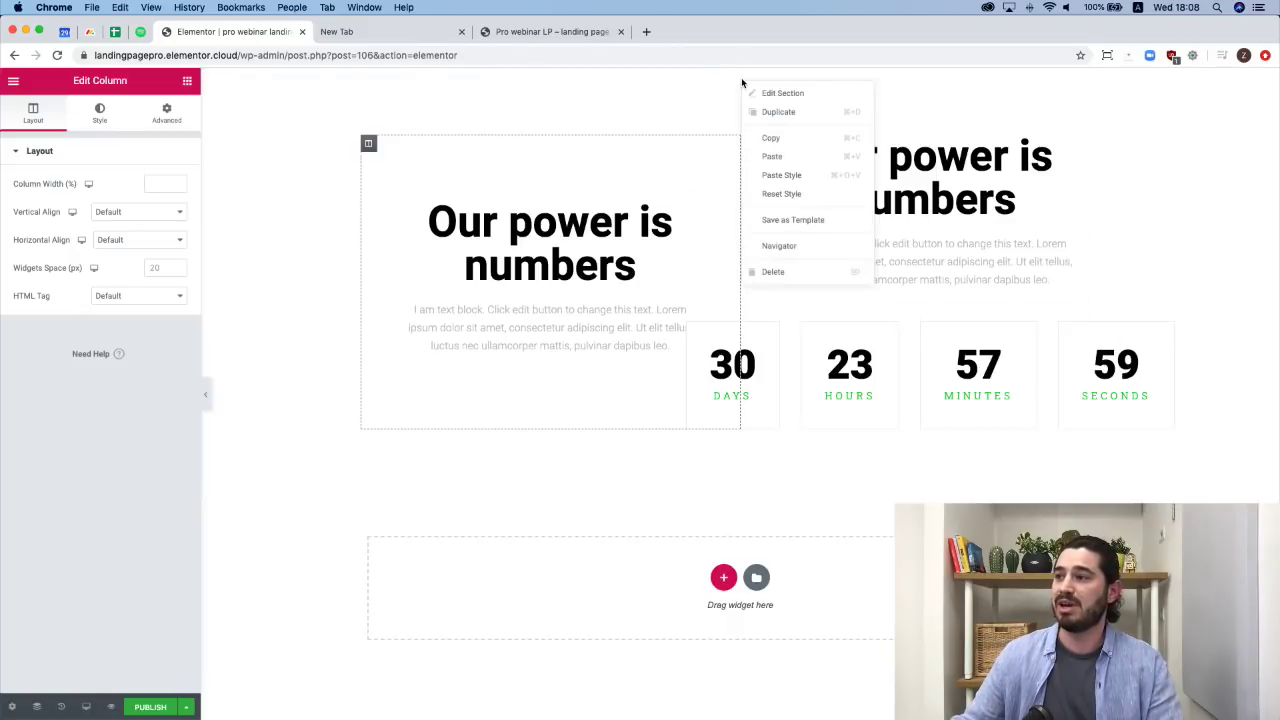
left_click(793, 118)
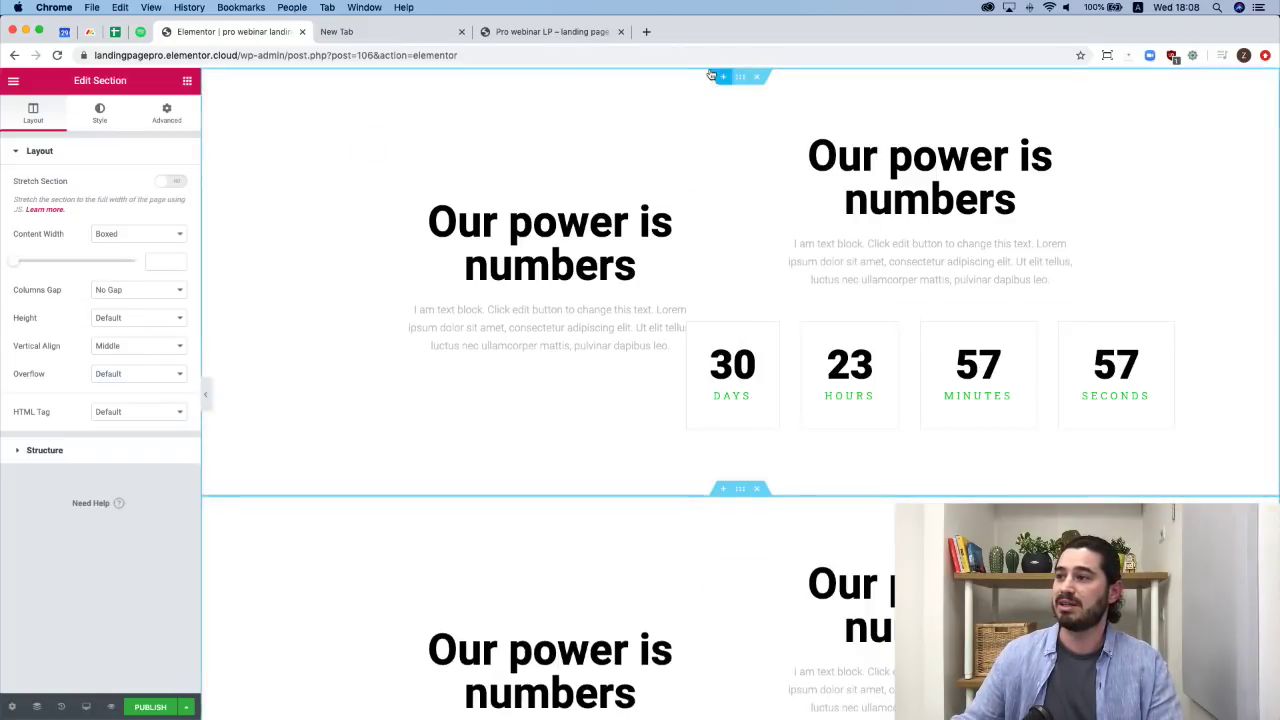
right_click(690, 208)
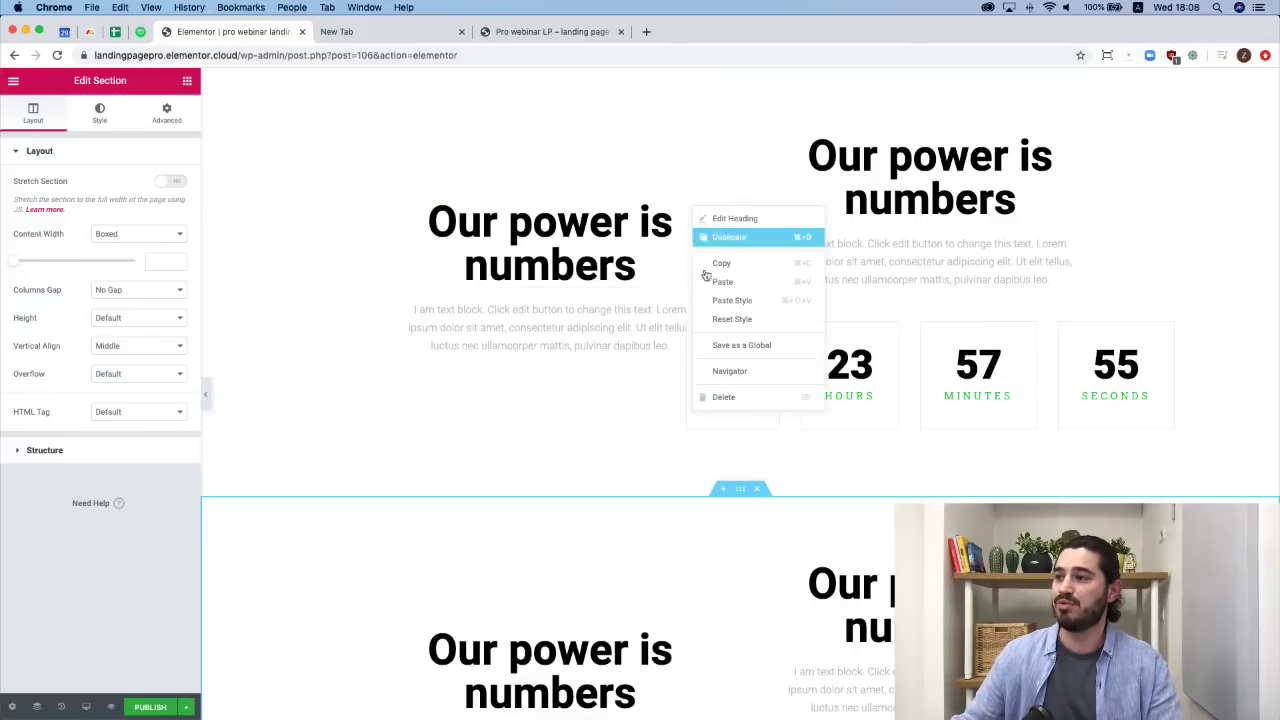
left_click(730, 399)
left_click_drag(742, 84, 626, 505)
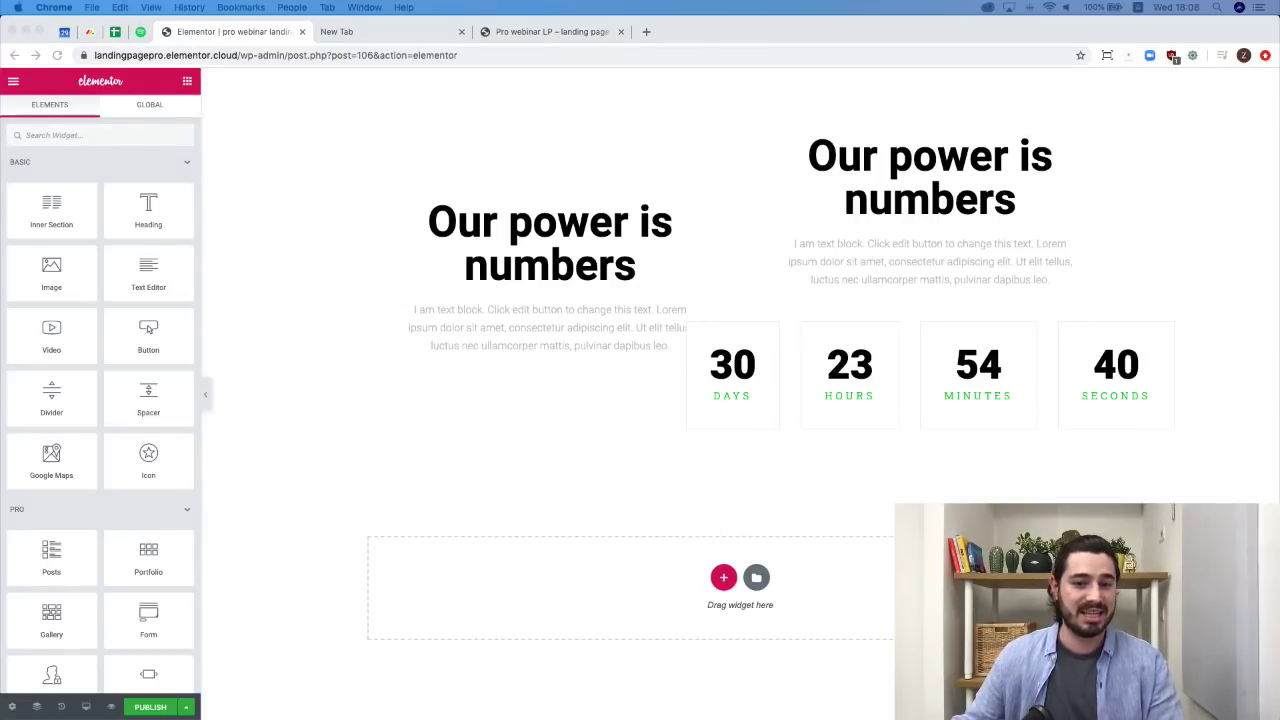
Review the section and left heading settings, then delete the whole two-column numbers section
left_click(766, 197)
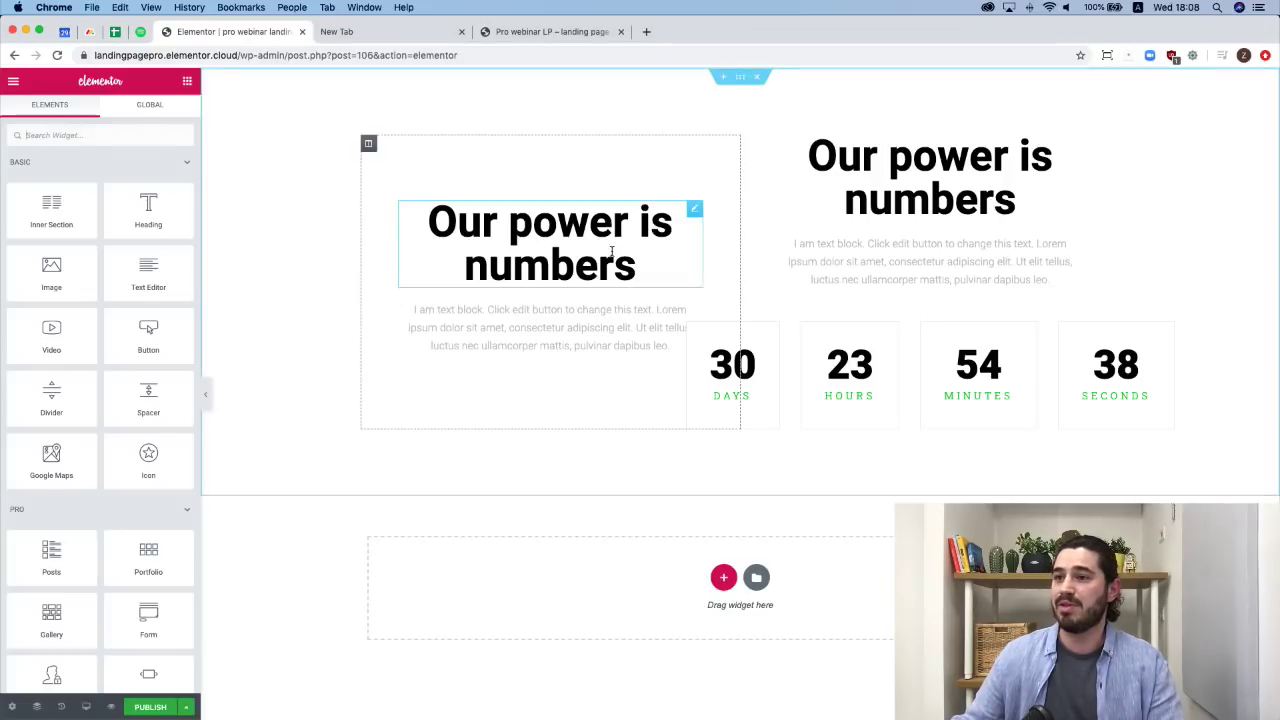
left_click(740, 77)
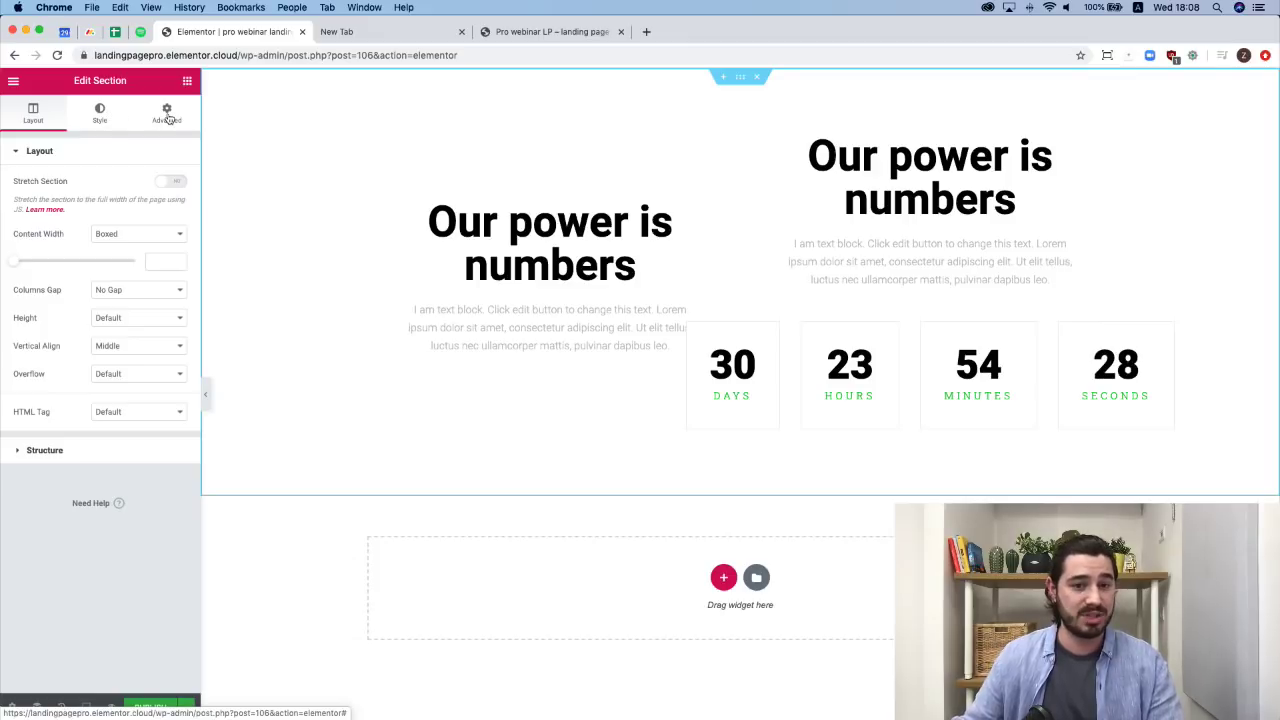
left_click(695, 214)
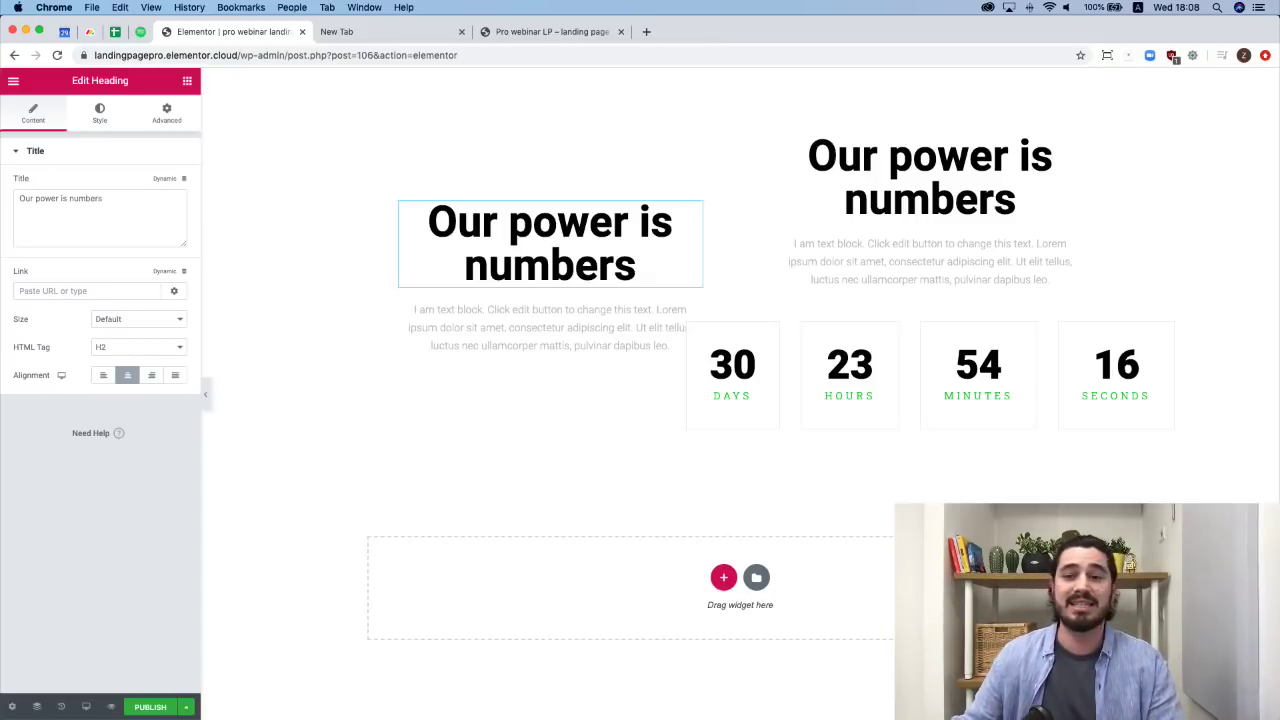
left_click(757, 79)
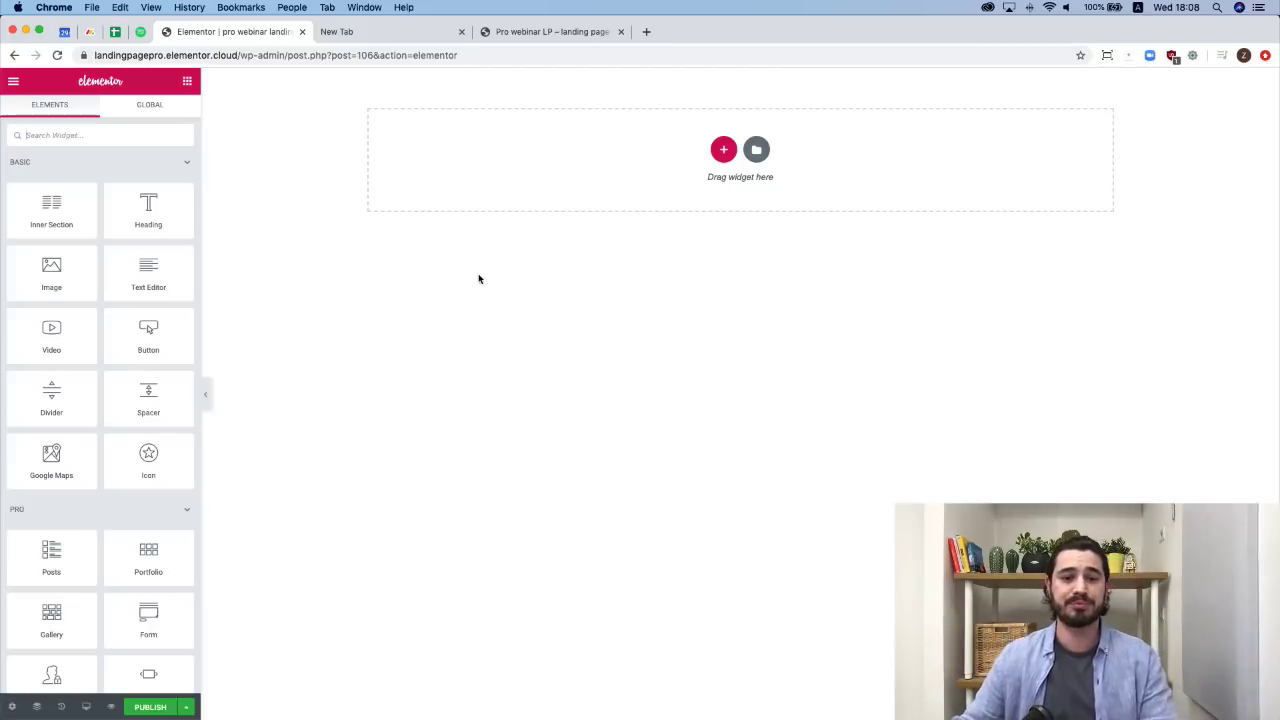
Add a new section, compare with the finished landing page, then open the page settings
left_click(724, 150)
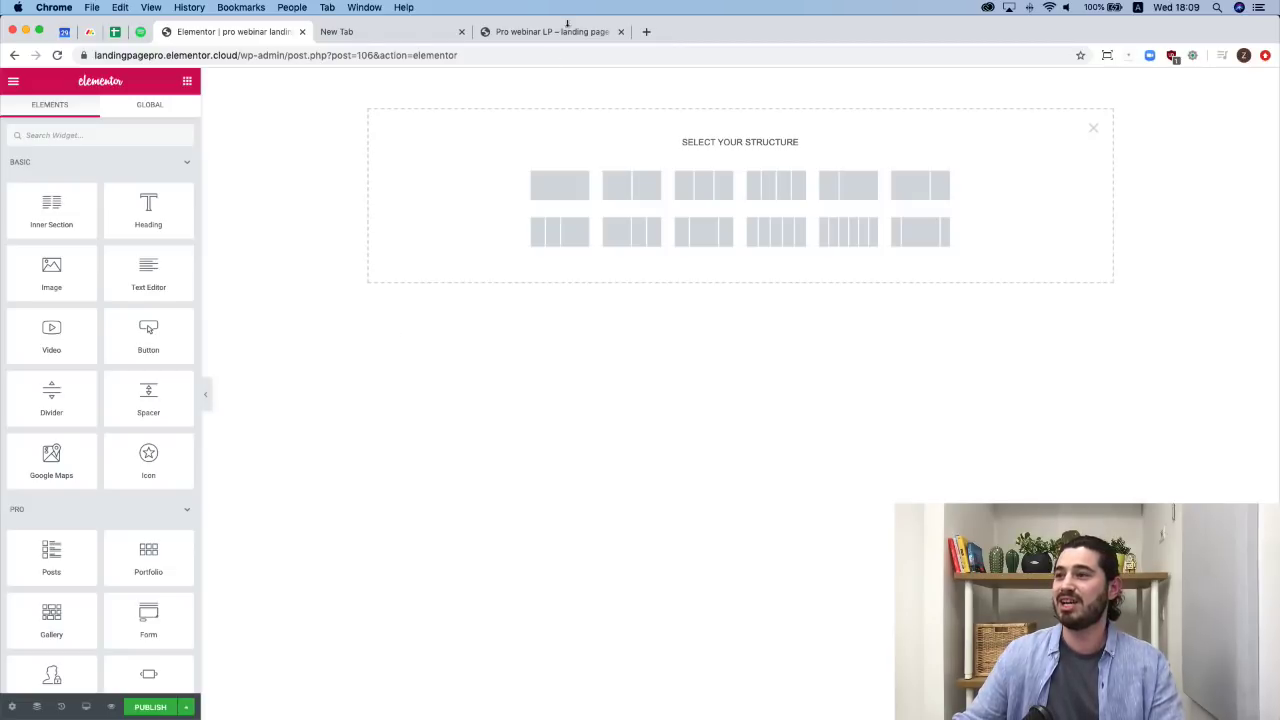
left_click(552, 31)
scroll(700, 166, "up", 10)
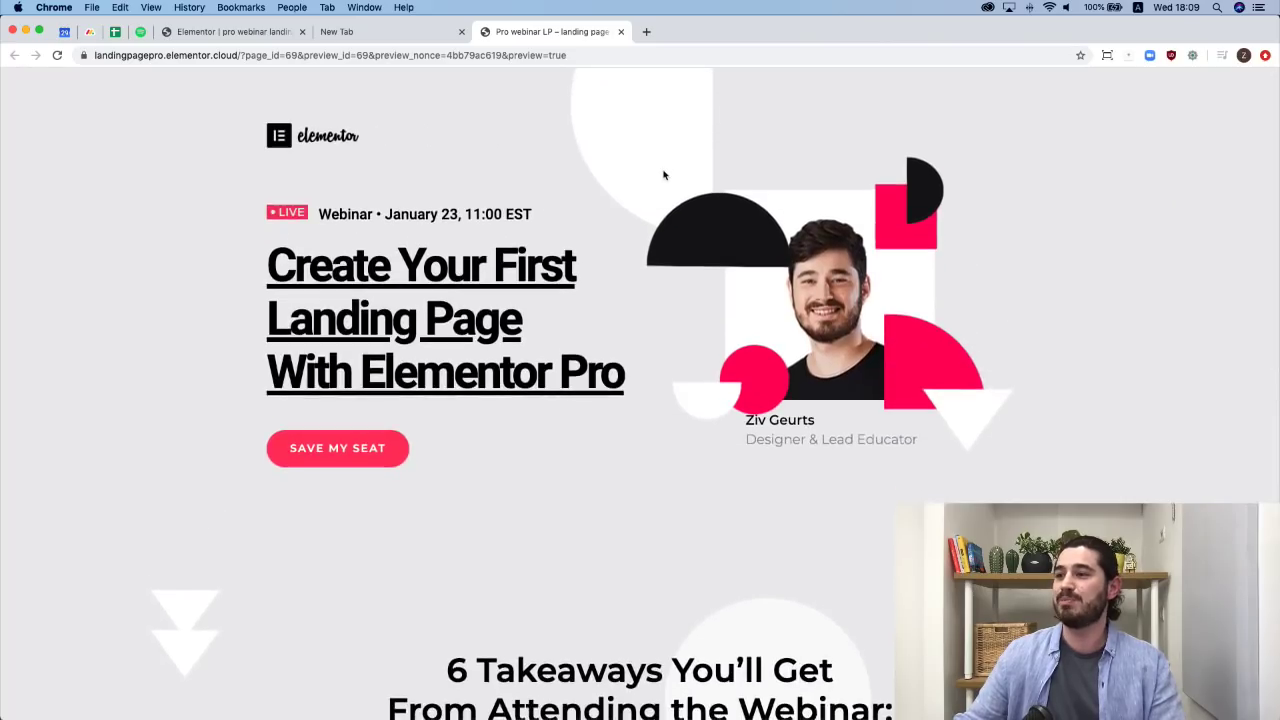
left_click(212, 32)
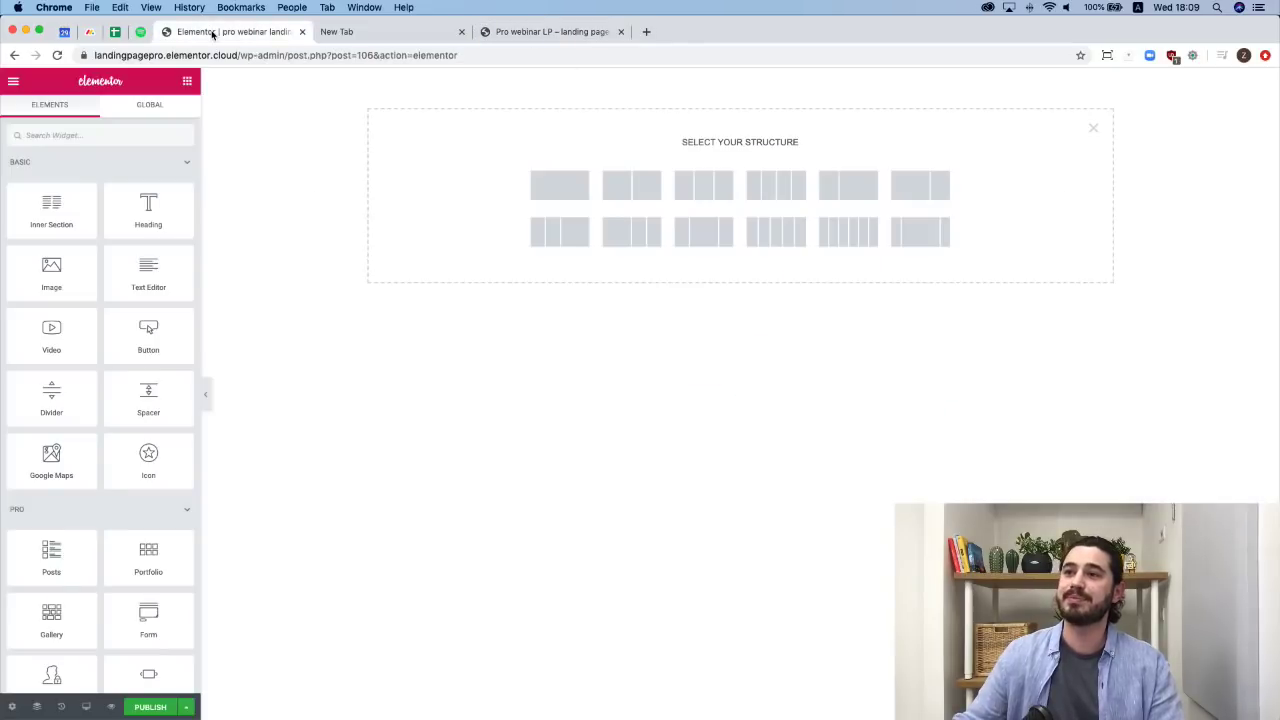
left_click(12, 707)
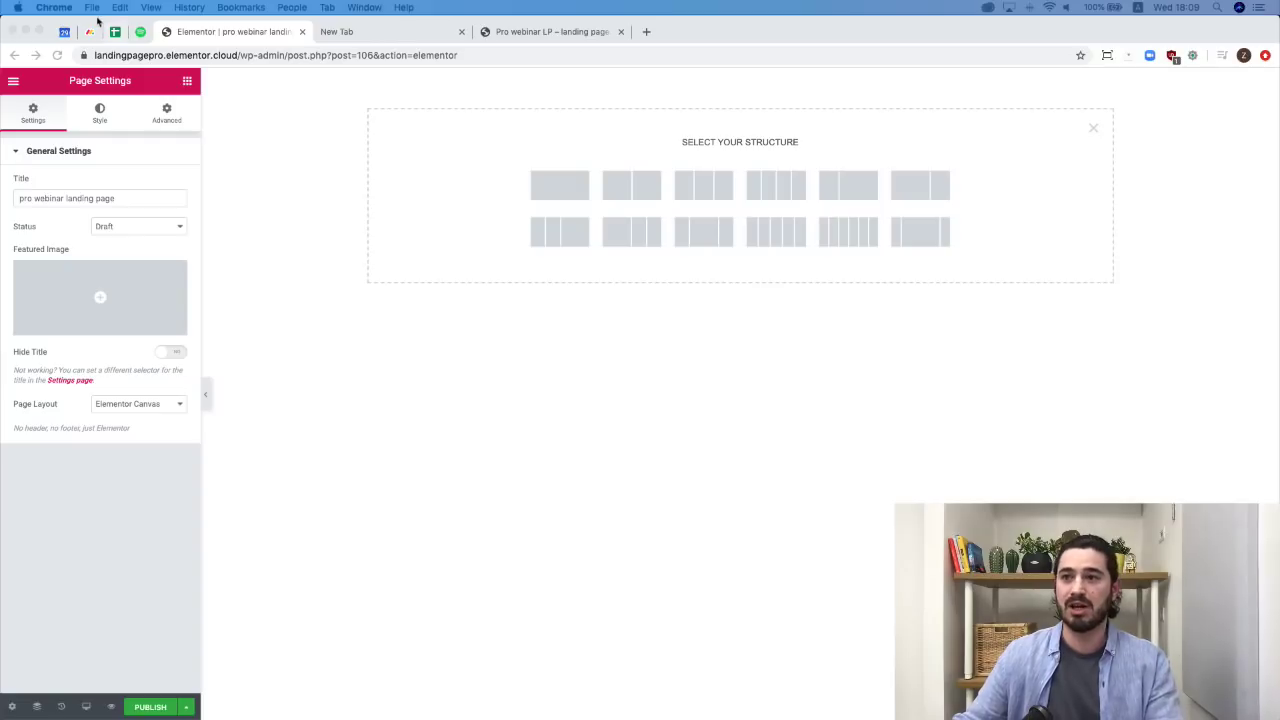
Set the page body to a Classic background with colour #EBEBEE
left_click(100, 113)
left_click(100, 113)
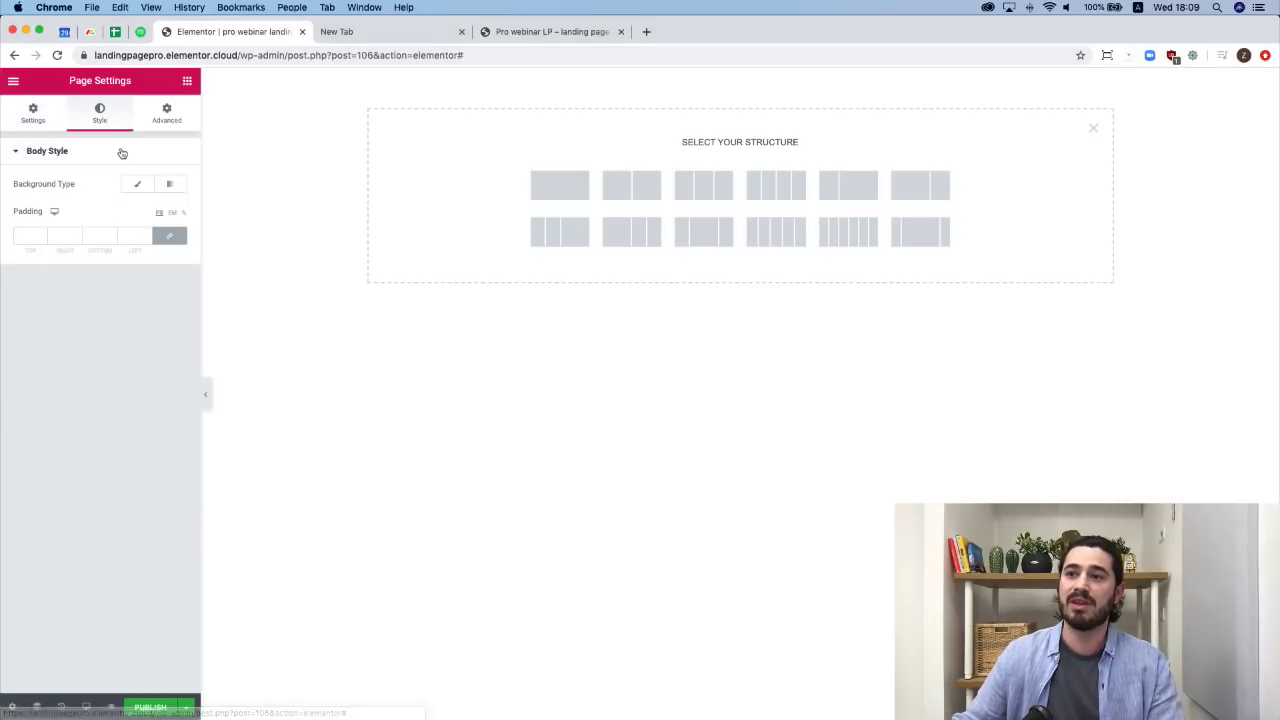
left_click(137, 184)
left_click(172, 214)
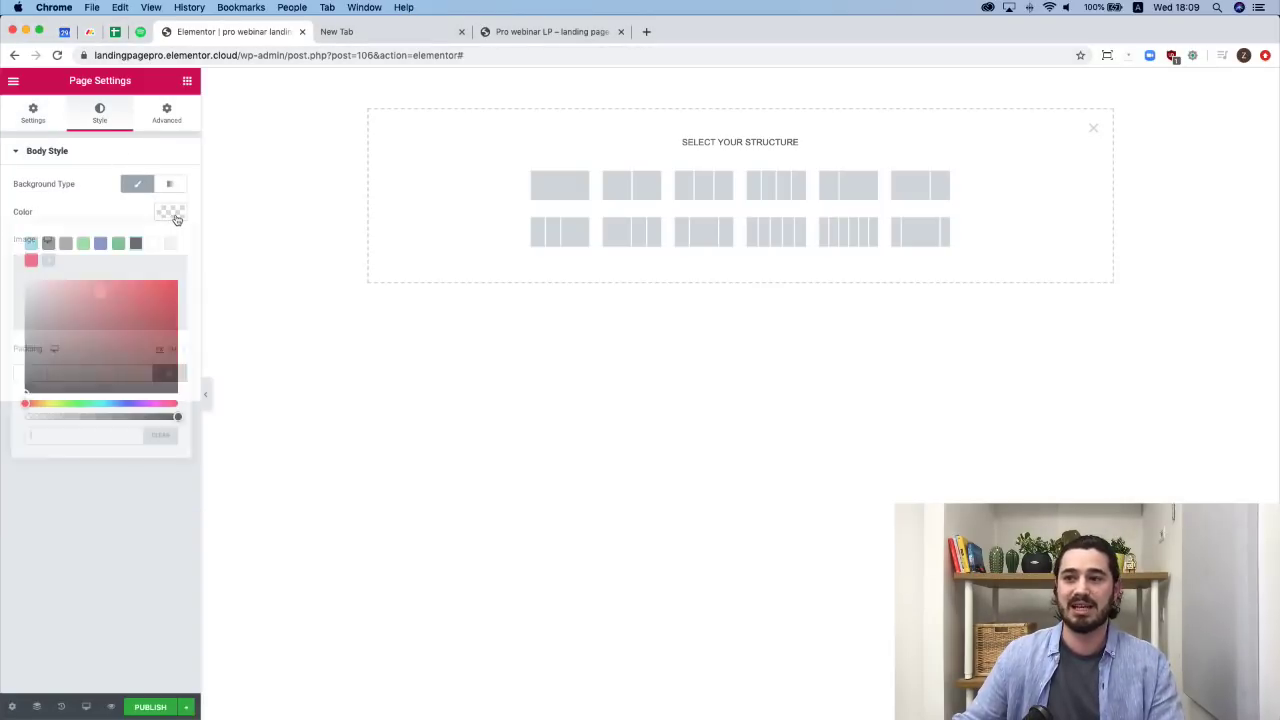
left_click(94, 437)
type("#EBEBEE")
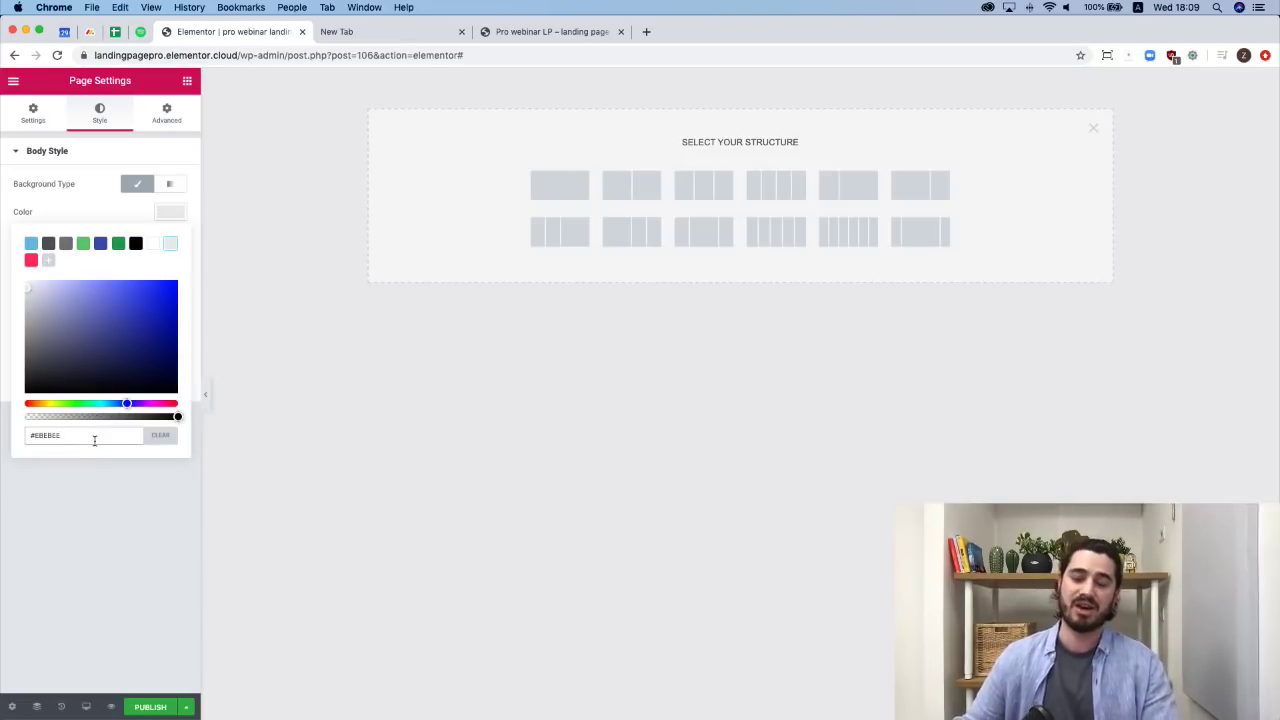
left_click(177, 217)
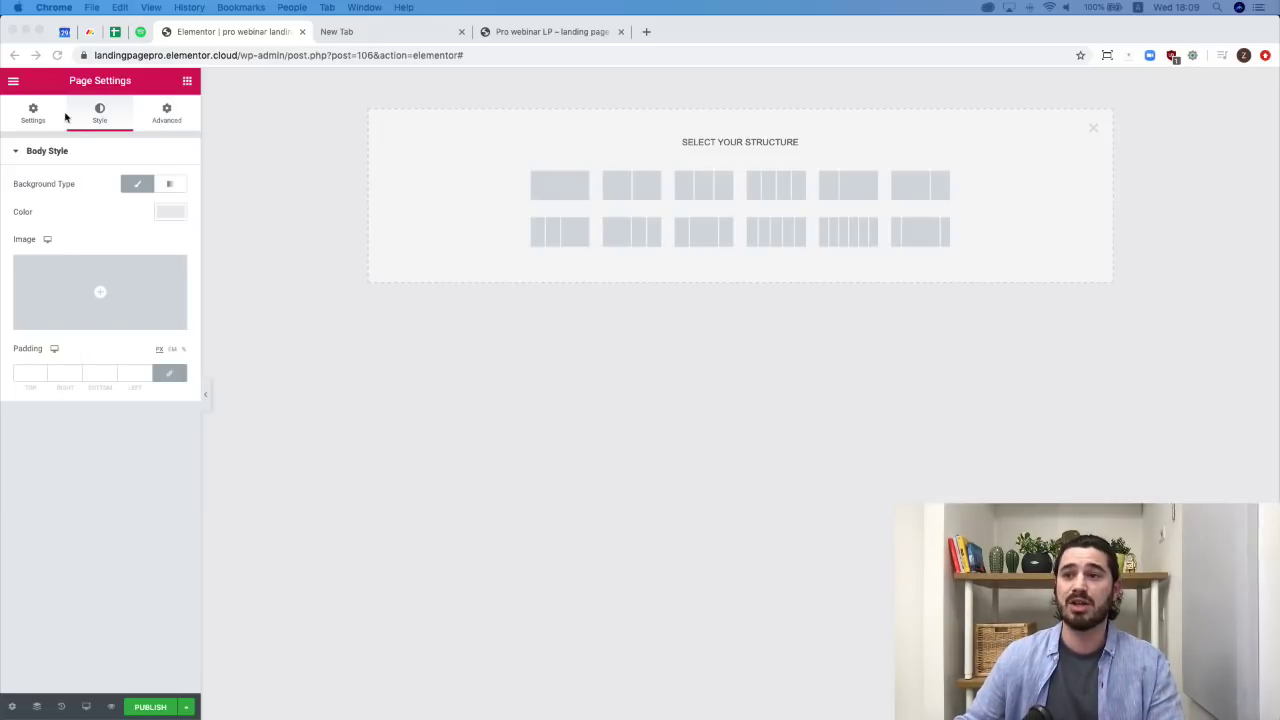
left_click(14, 82)
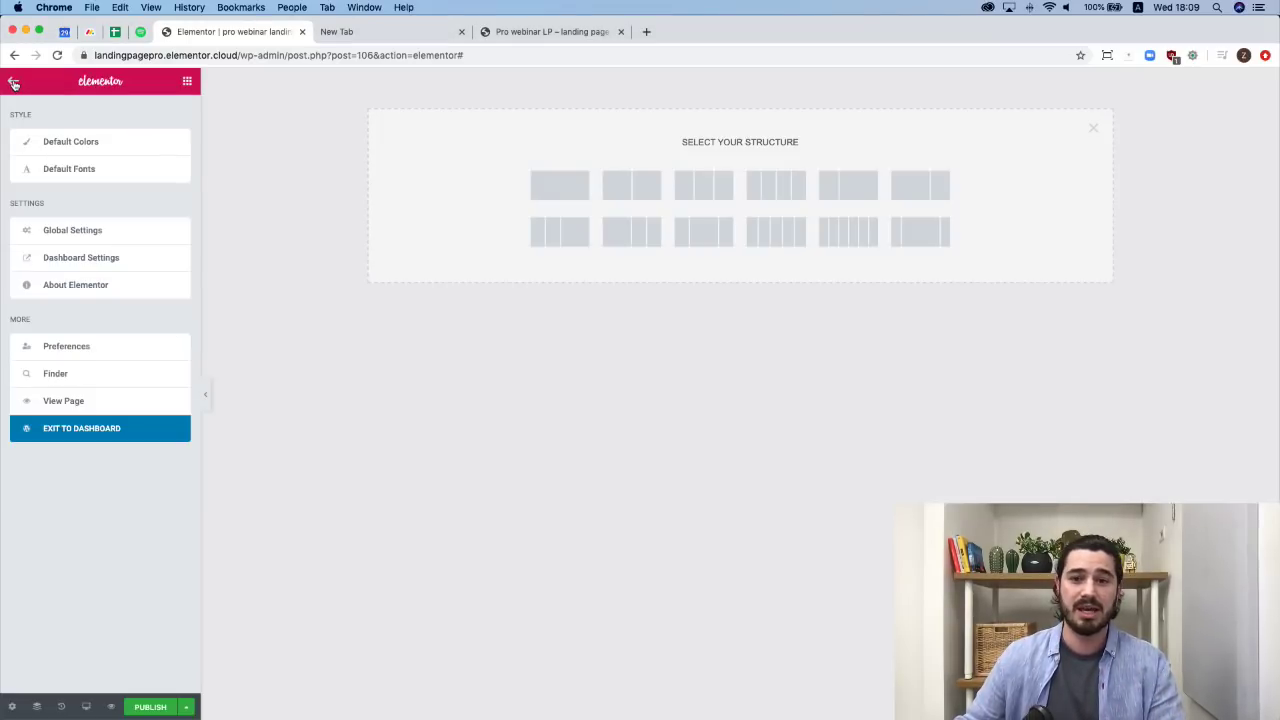
left_click(88, 169)
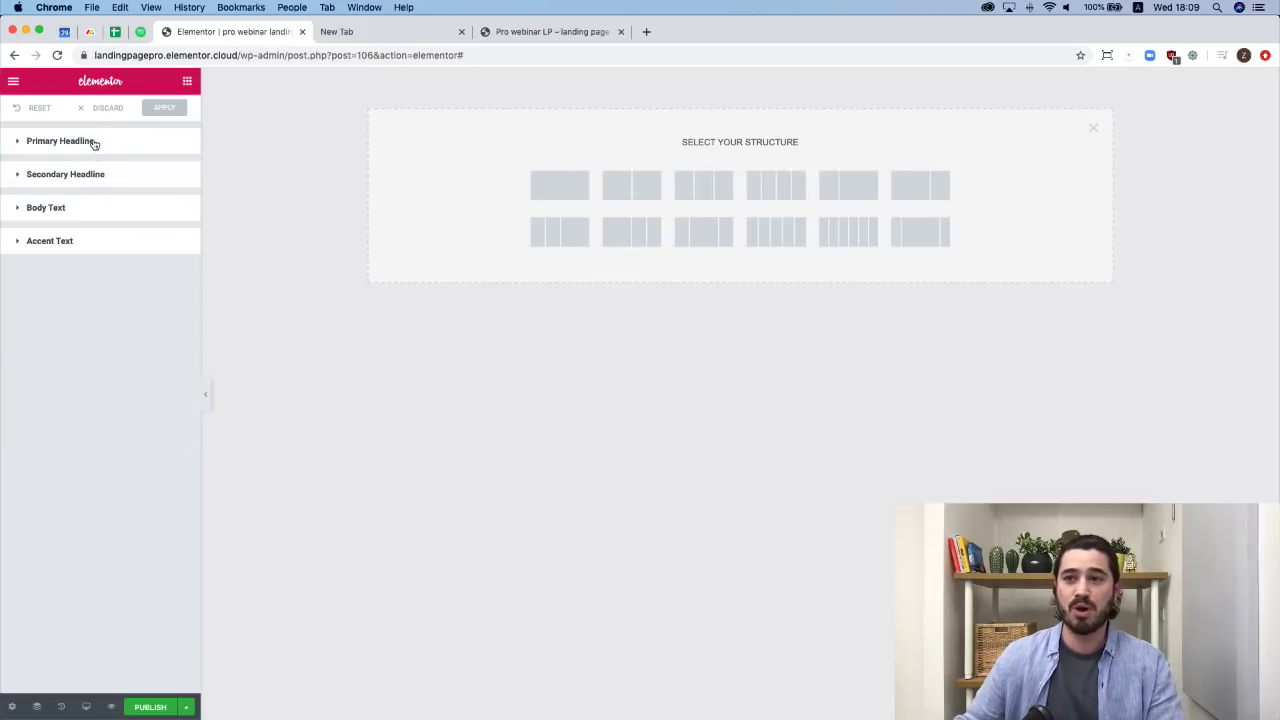
left_click(92, 142)
left_click(92, 143)
left_click(90, 176)
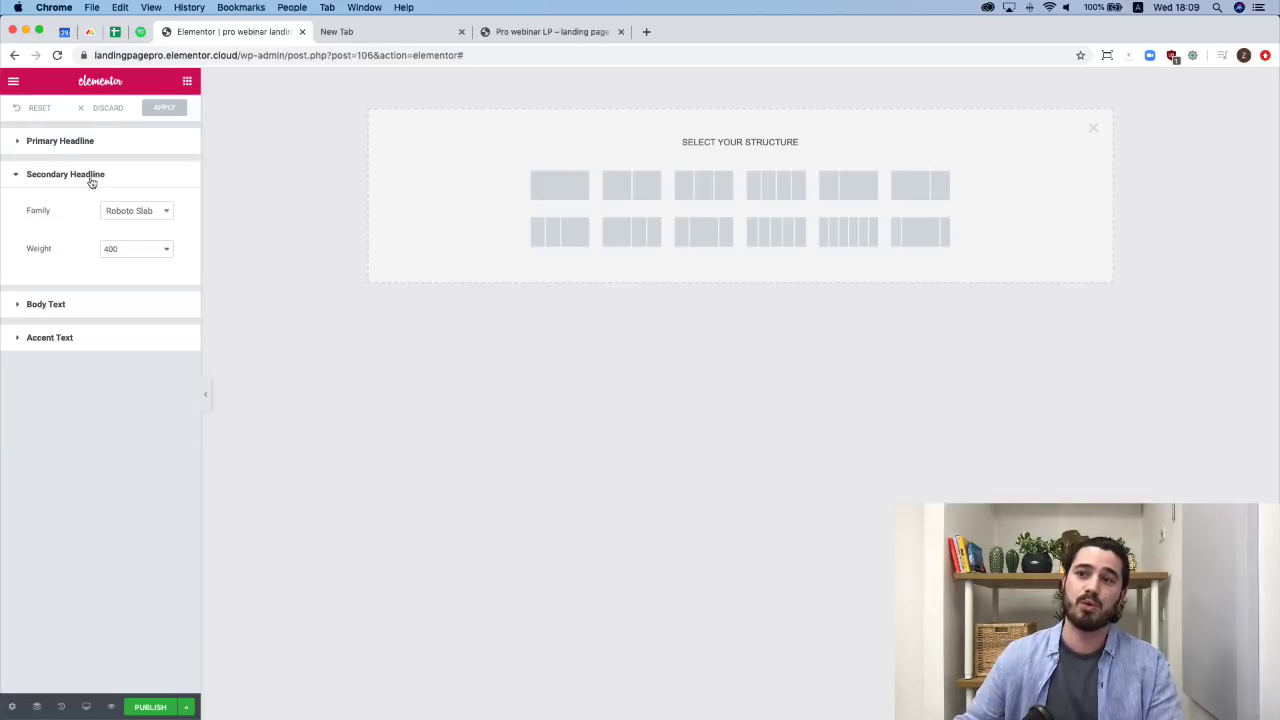
left_click(93, 176)
double_click(94, 209)
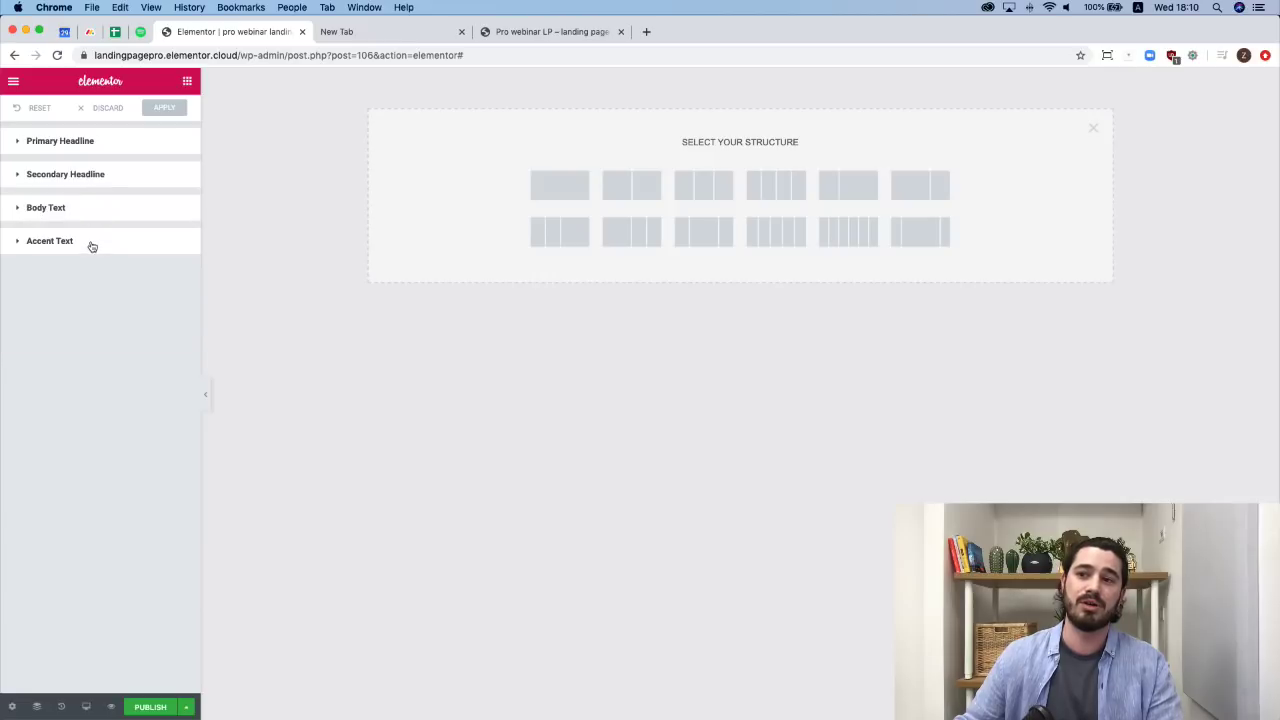
left_click(89, 243)
left_click(89, 243)
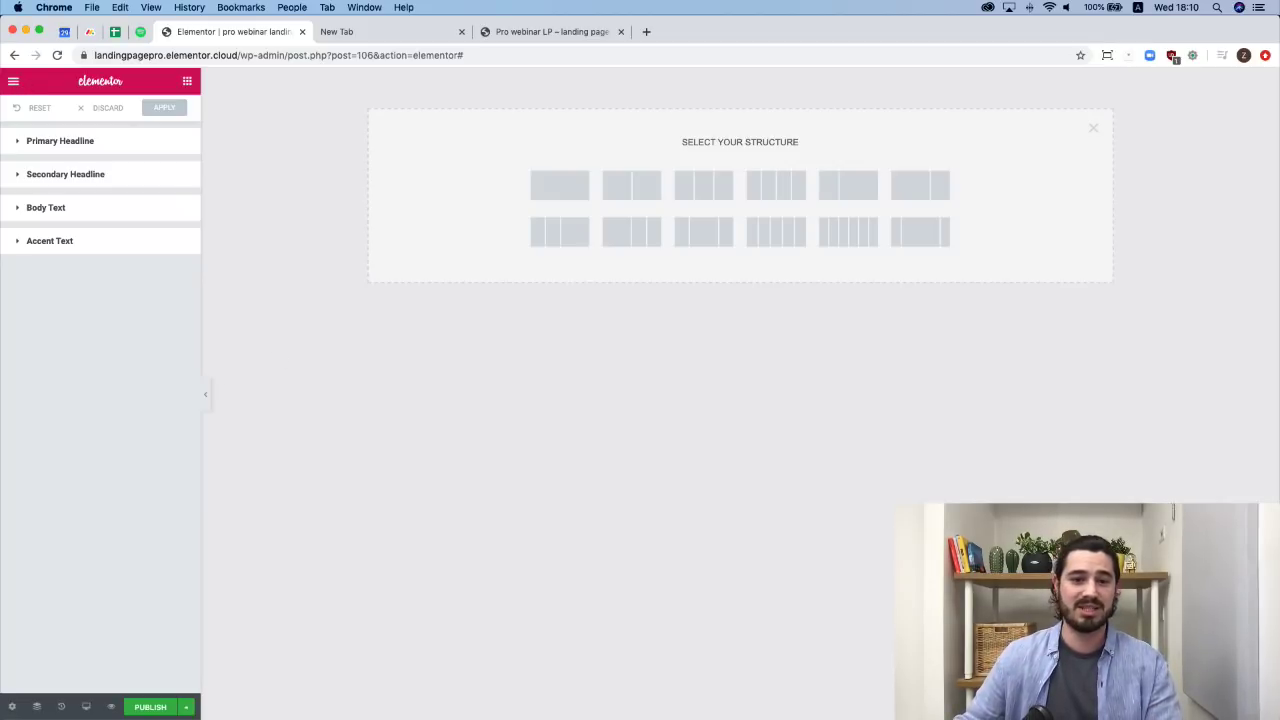
left_click(560, 32)
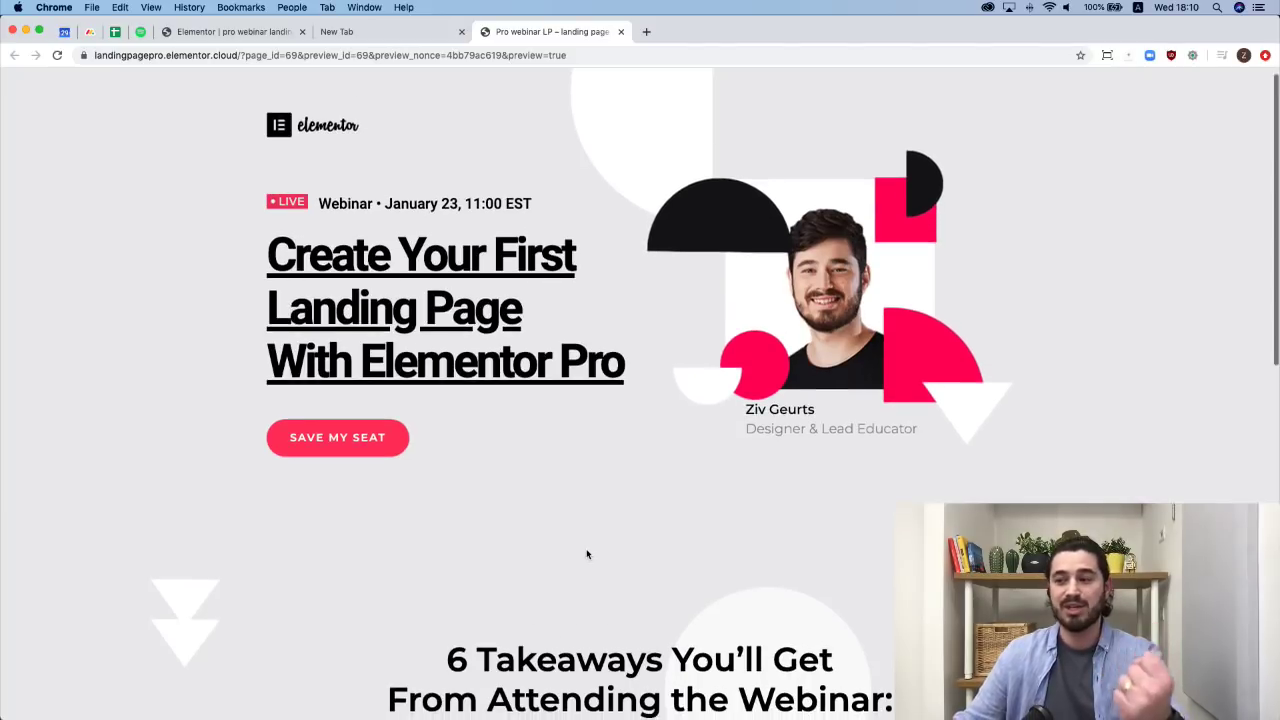
scroll(587, 553, "down", 5)
scroll(586, 560, "up", 5)
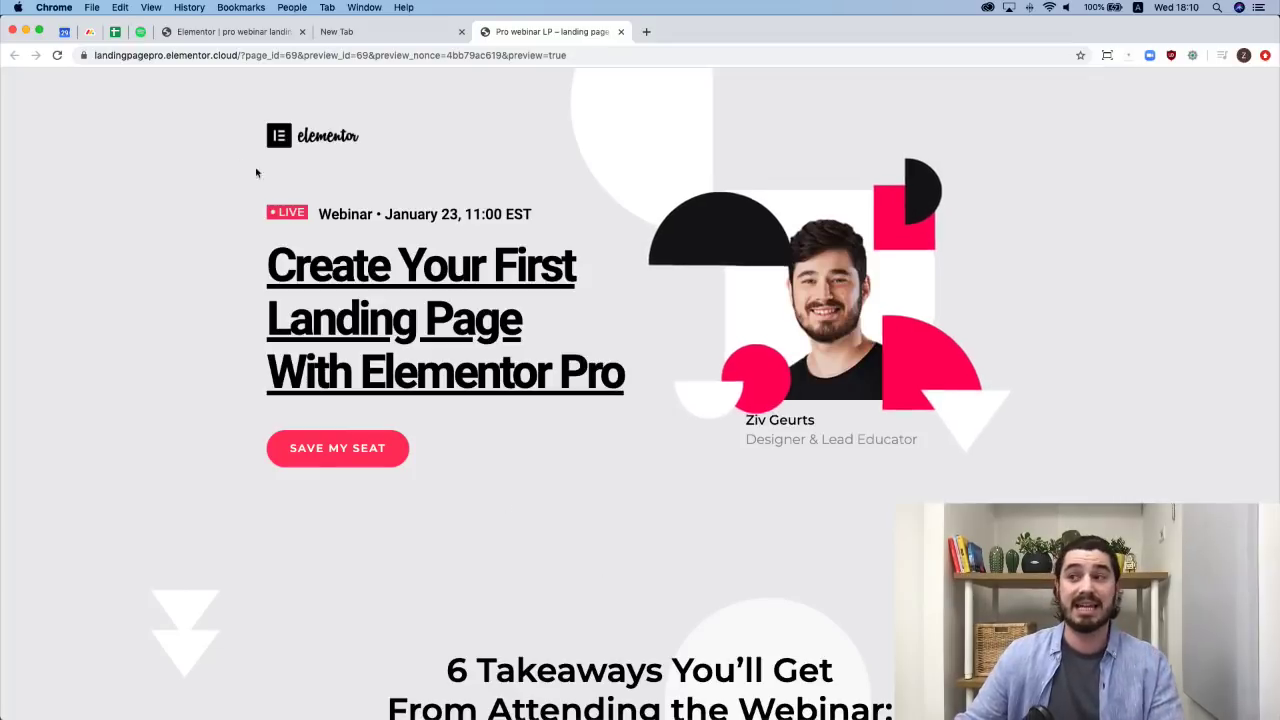
Add a new two-column section and set its Height to Min Height
left_click(236, 32)
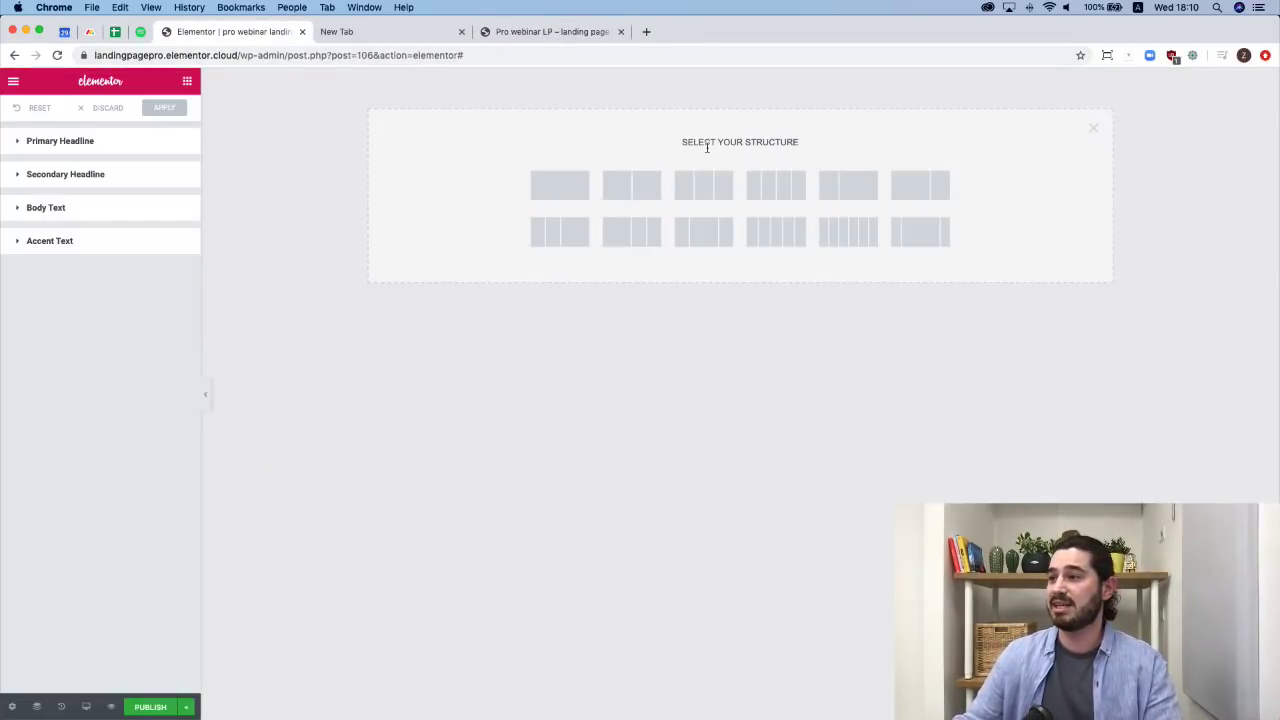
left_click(635, 184)
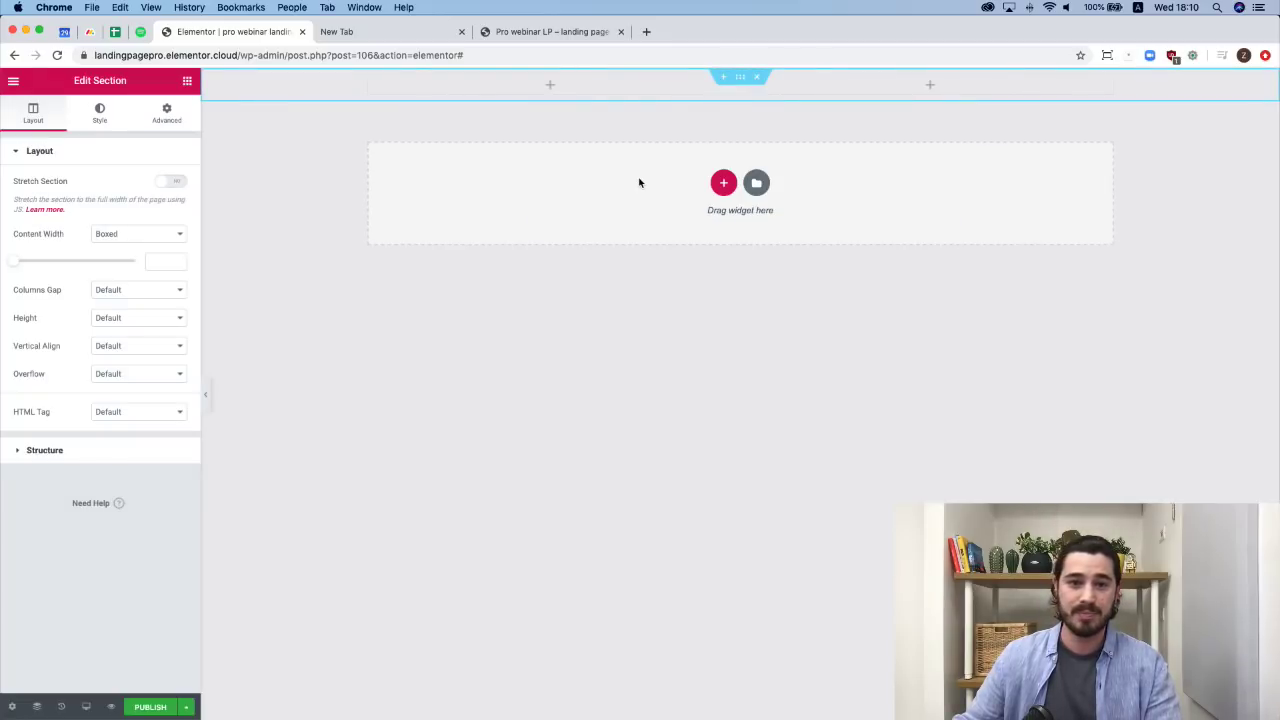
left_click(161, 320)
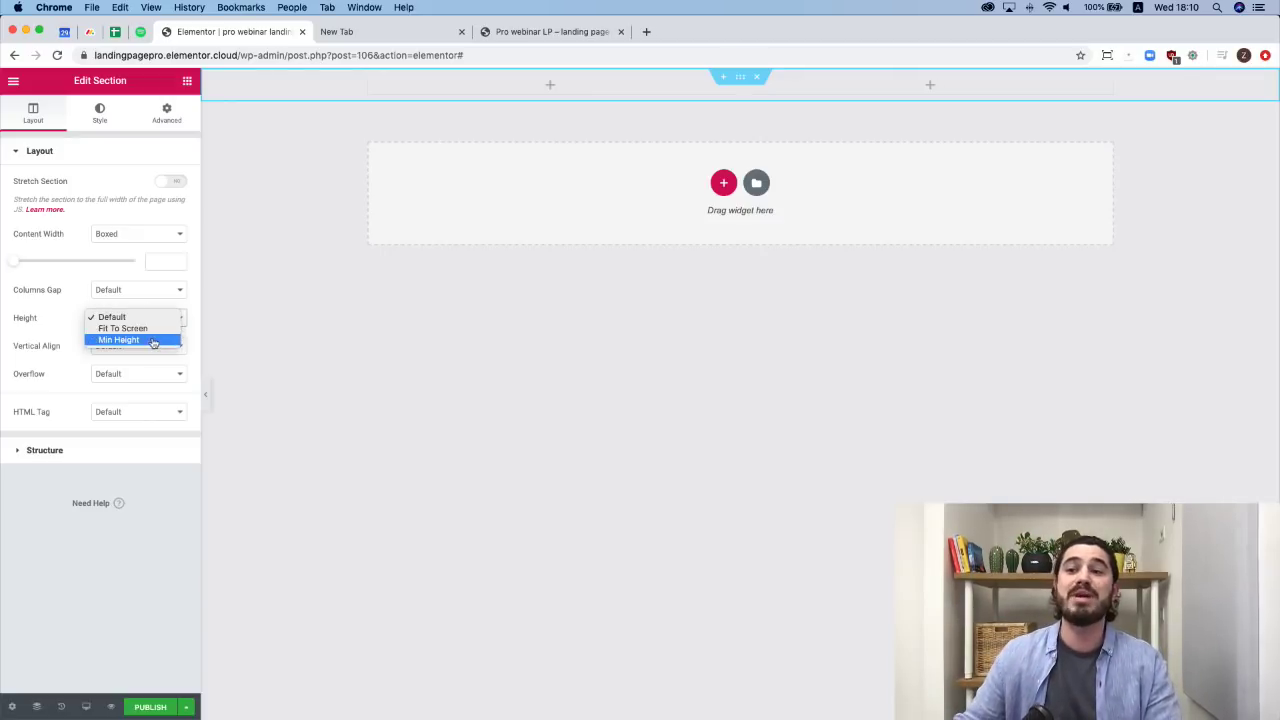
left_click(152, 340)
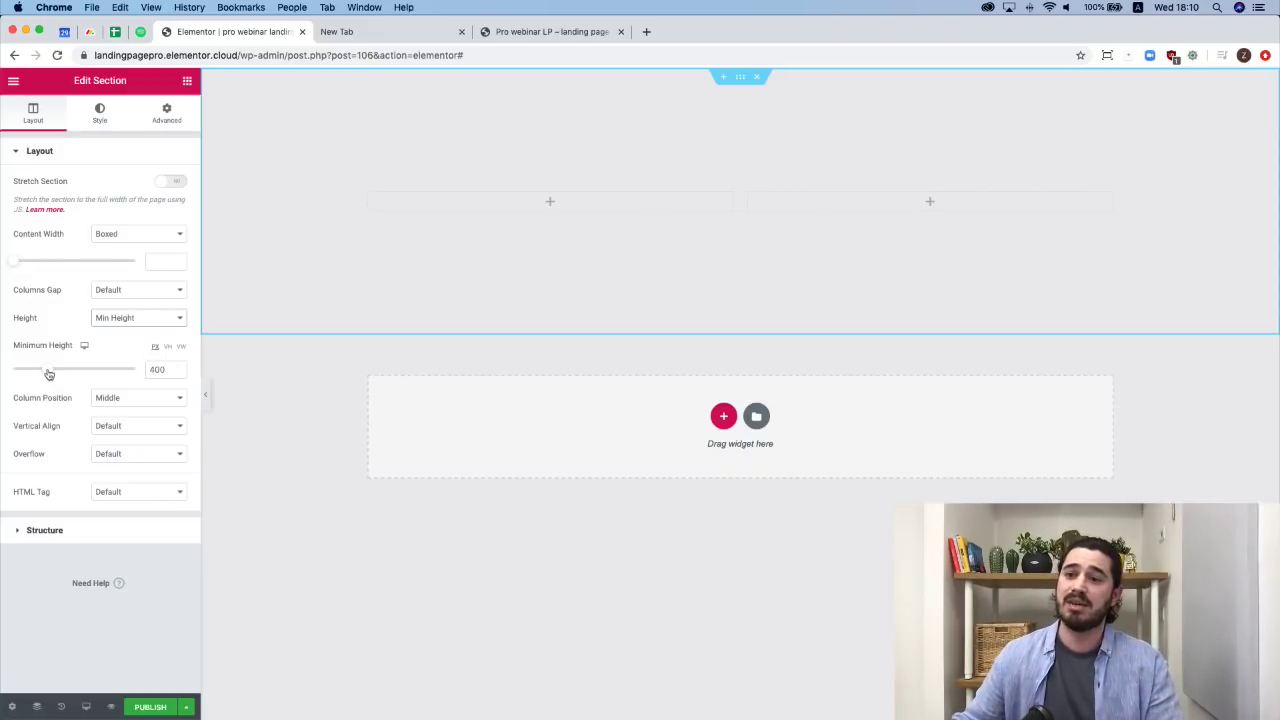
Set the section's minimum height to 80 VH
left_click_drag(49, 369, 62, 374)
double_click(155, 372)
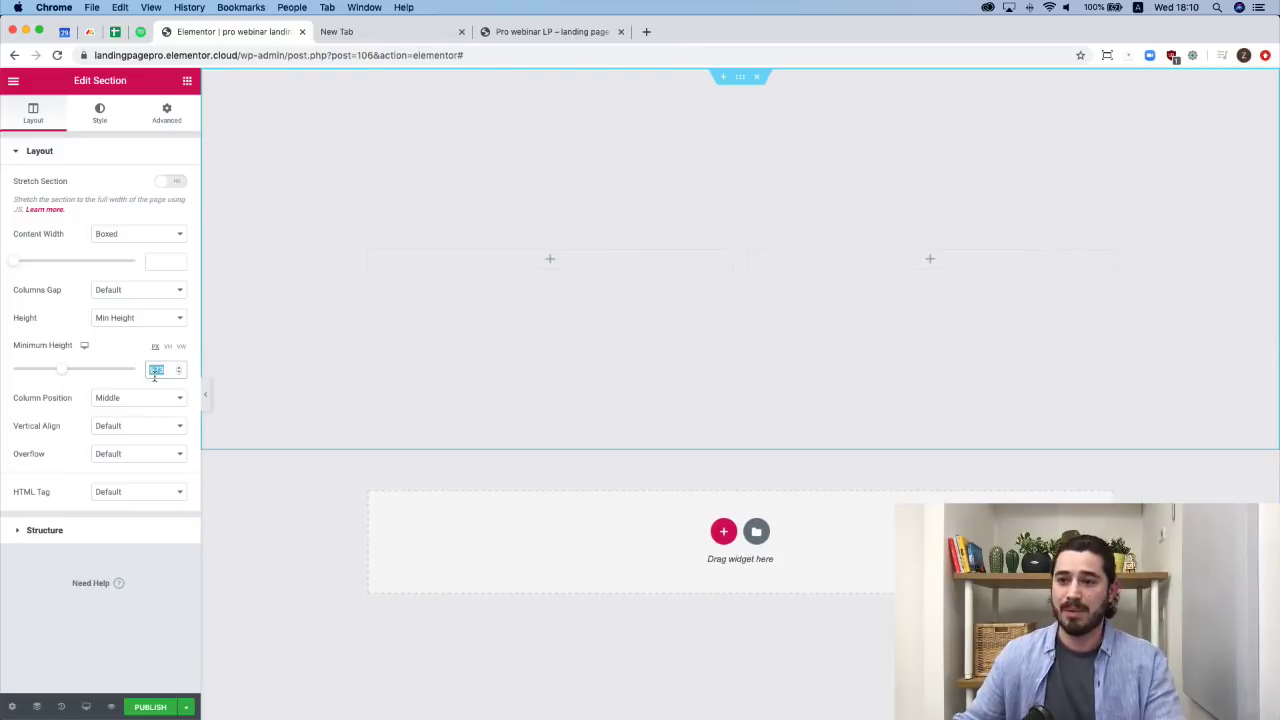
key("BackSpace")
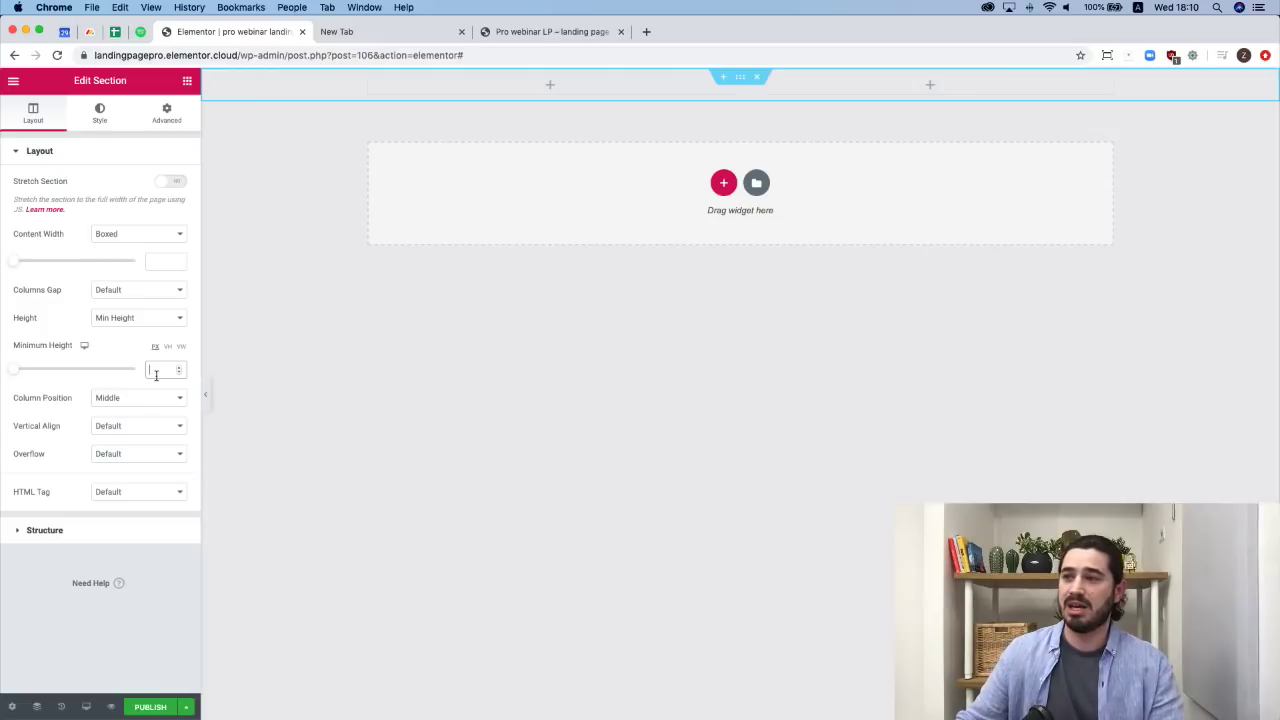
left_click(168, 347)
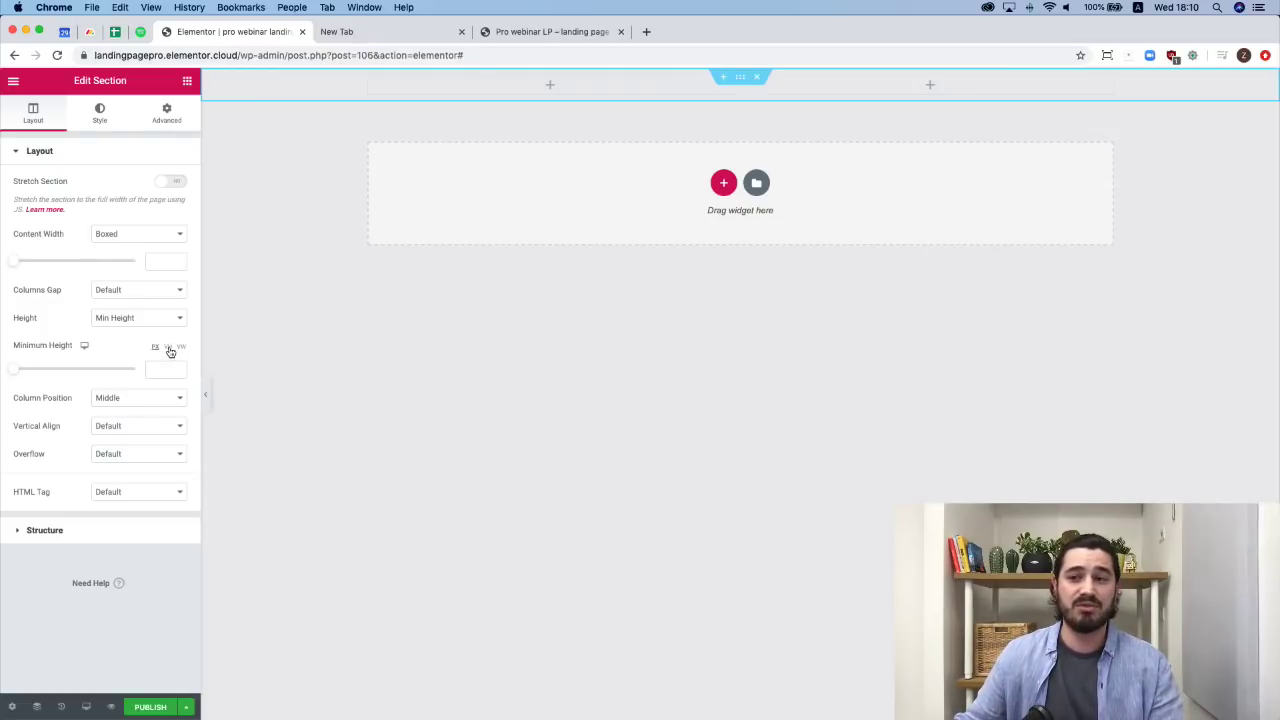
left_click(157, 372)
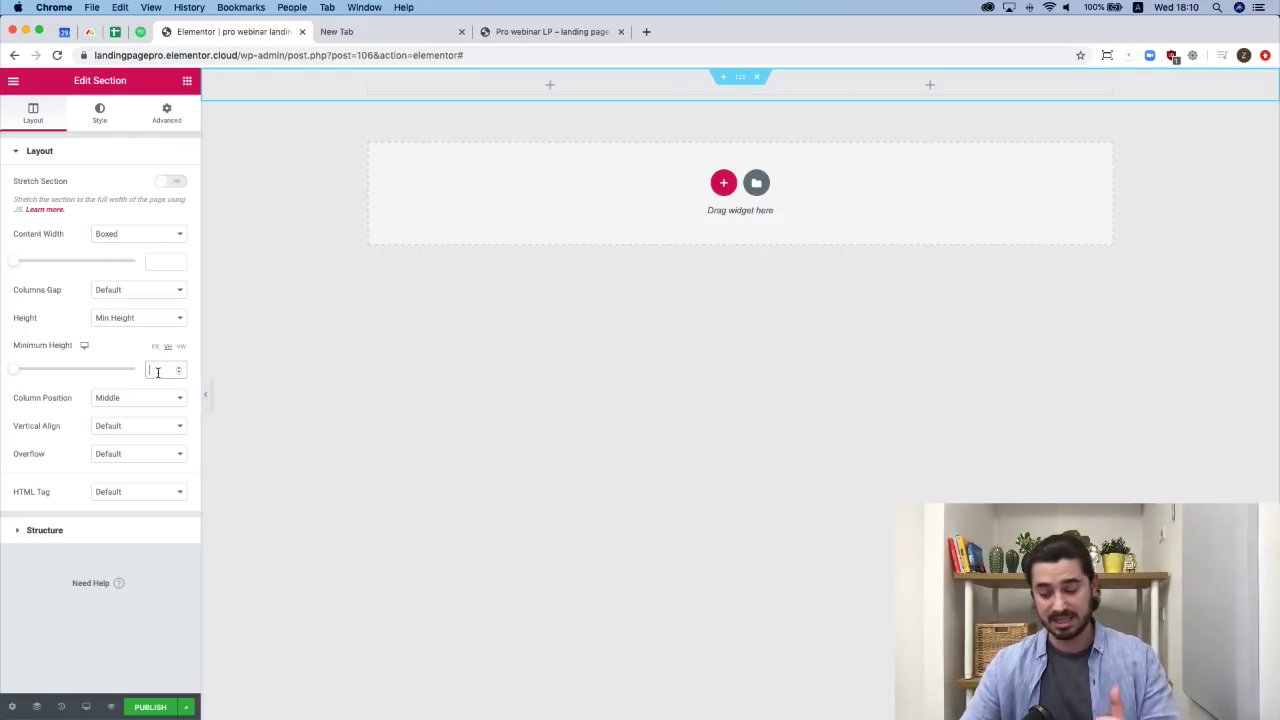
type("100")
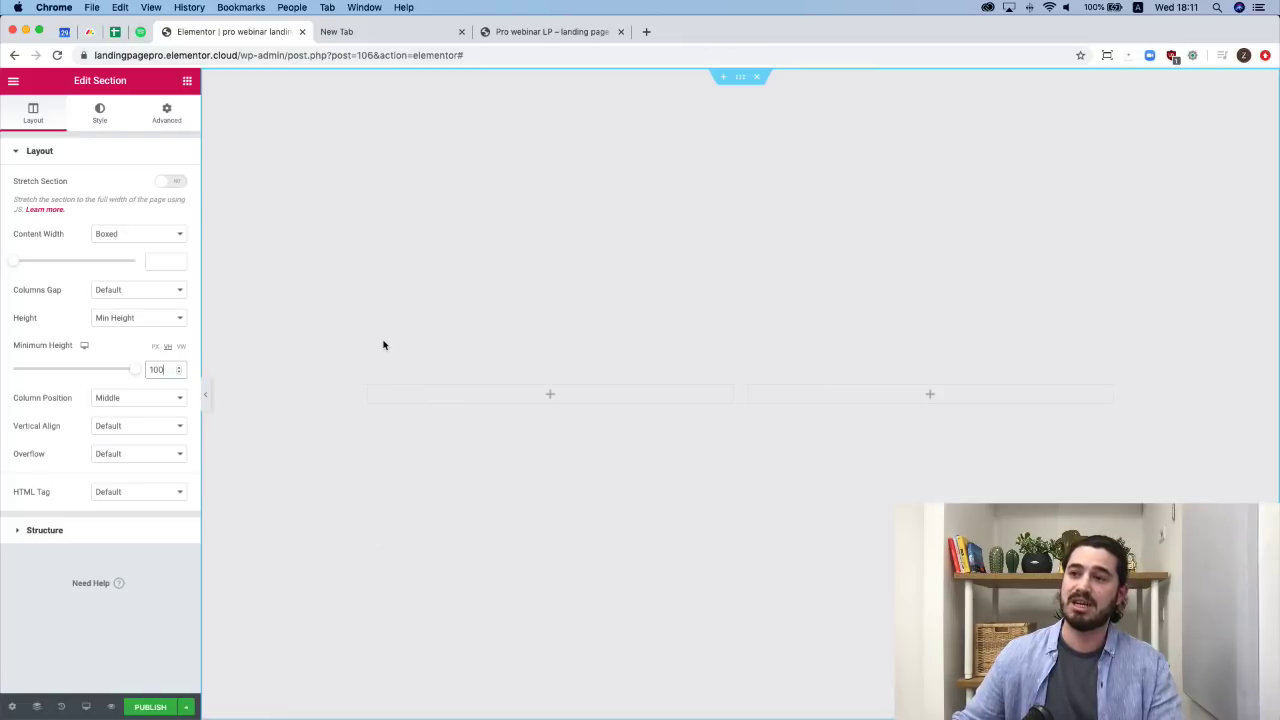
double_click(153, 370)
type("50")
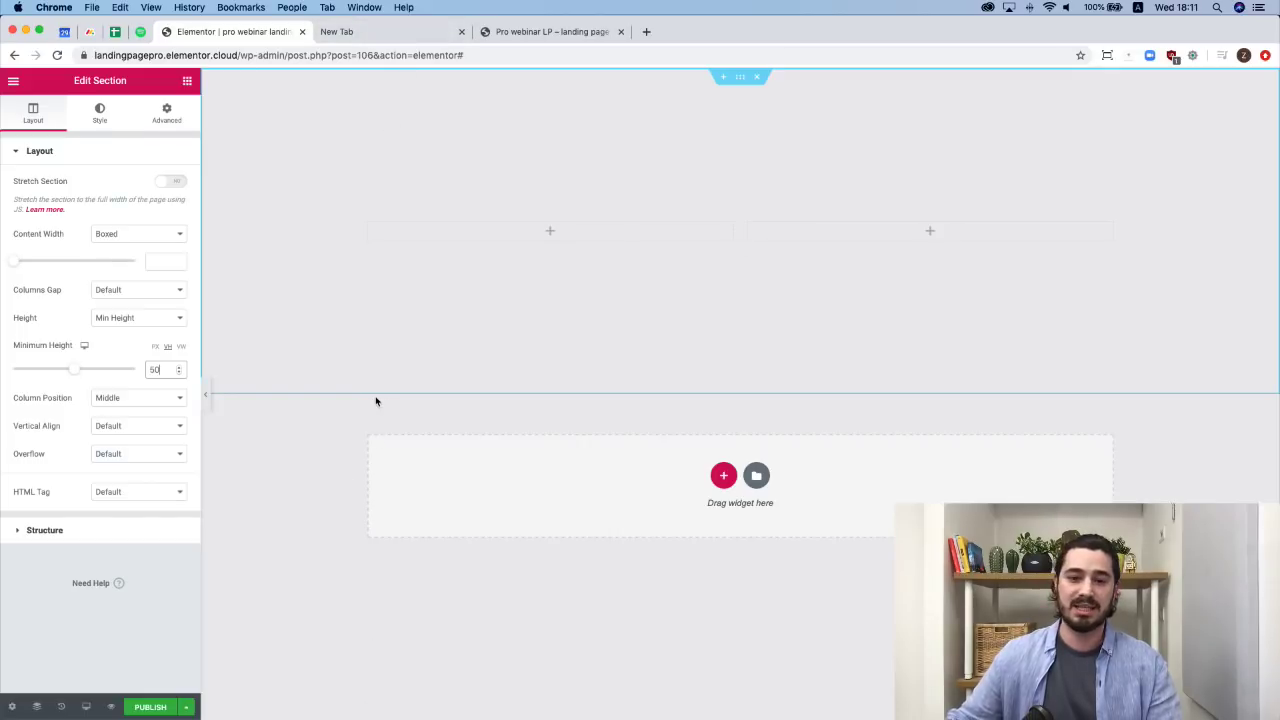
double_click(147, 374)
type("80")
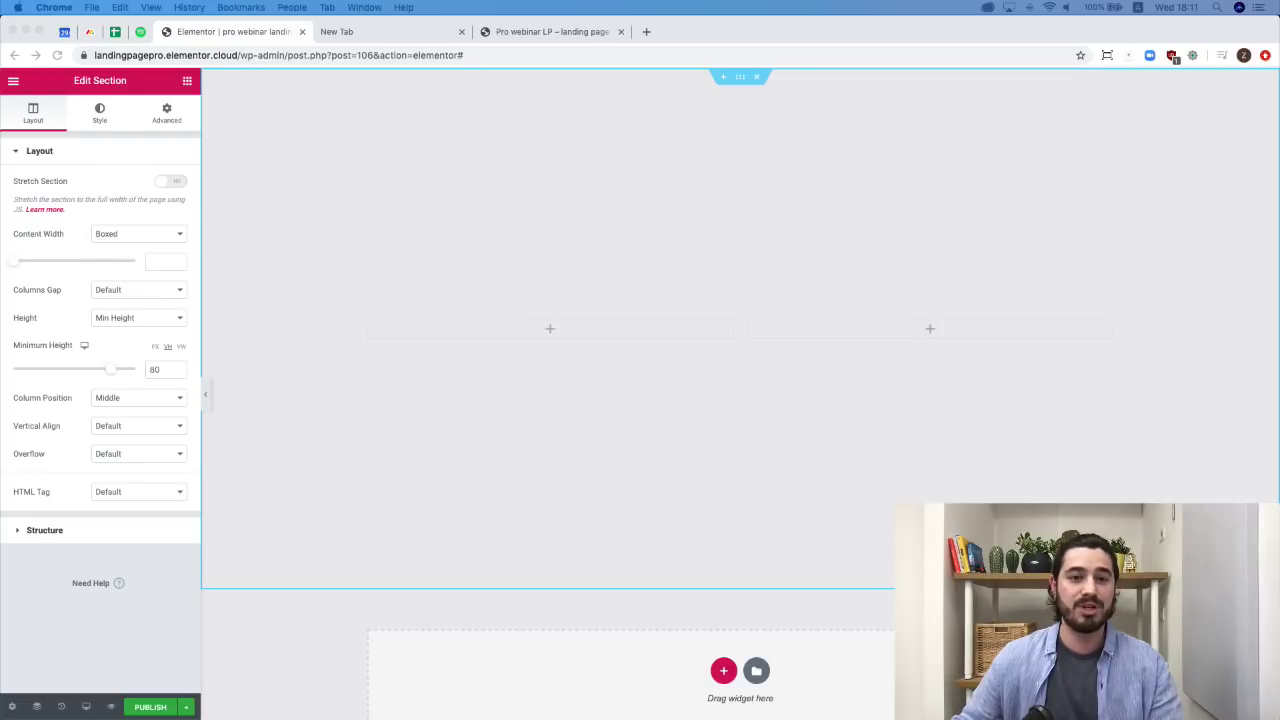
Give the section a Classic background using the white circle image from the Media Library
left_click(101, 120)
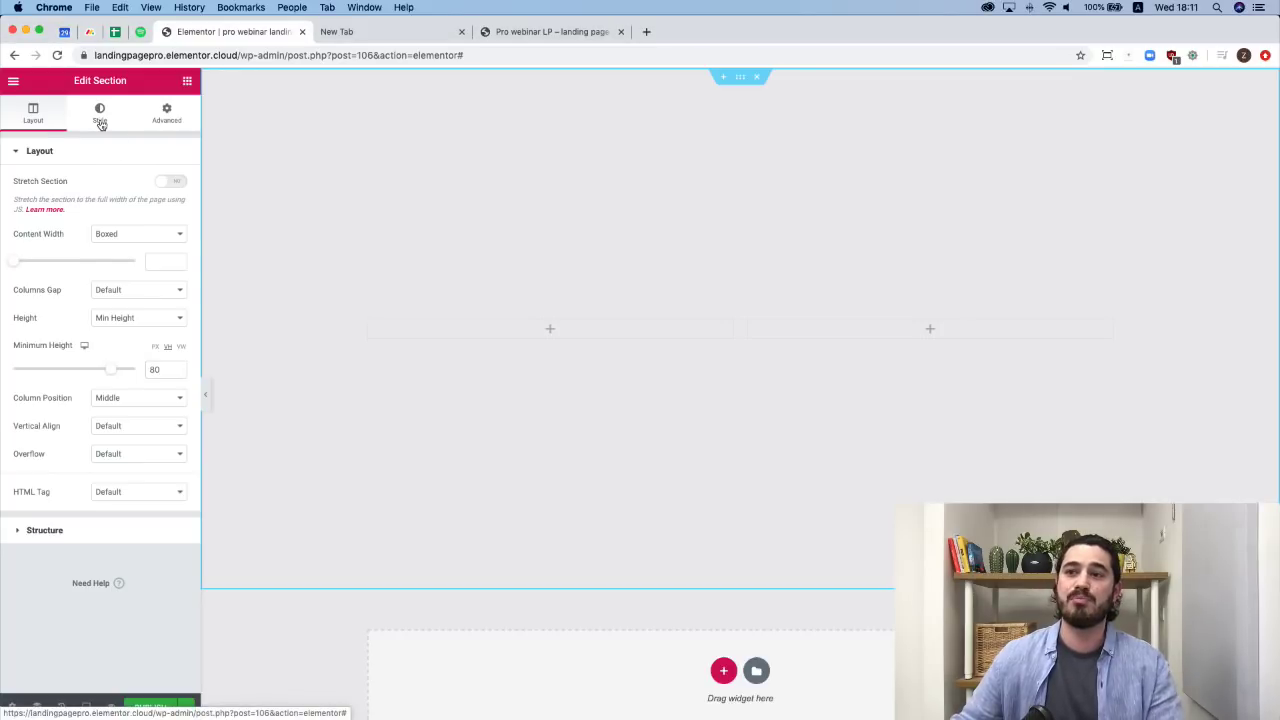
left_click(101, 120)
left_click(103, 213)
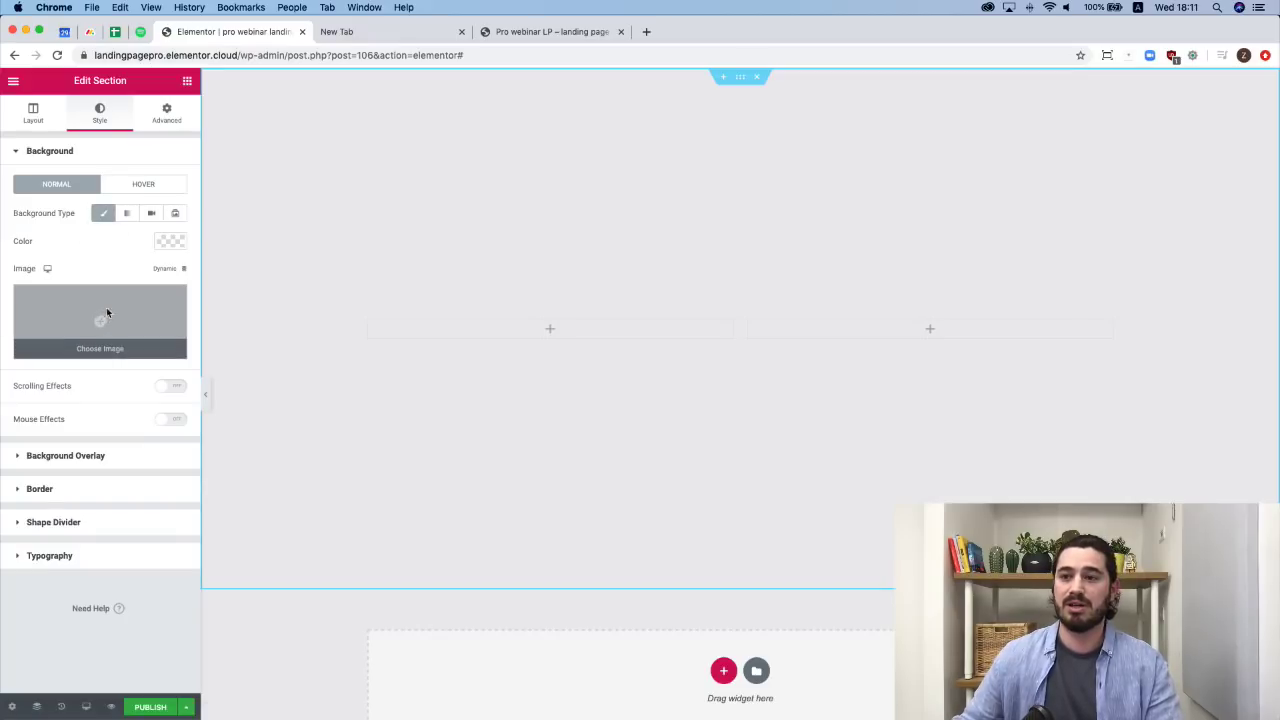
left_click(106, 313)
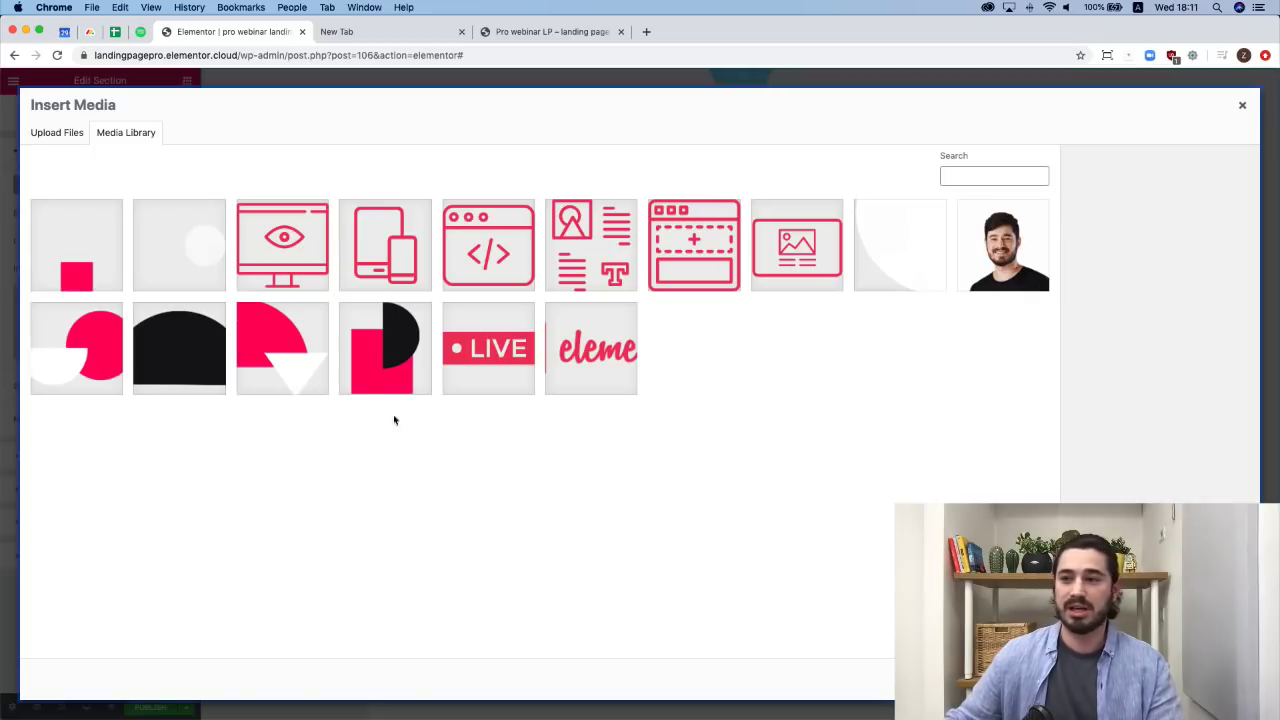
left_click(894, 248)
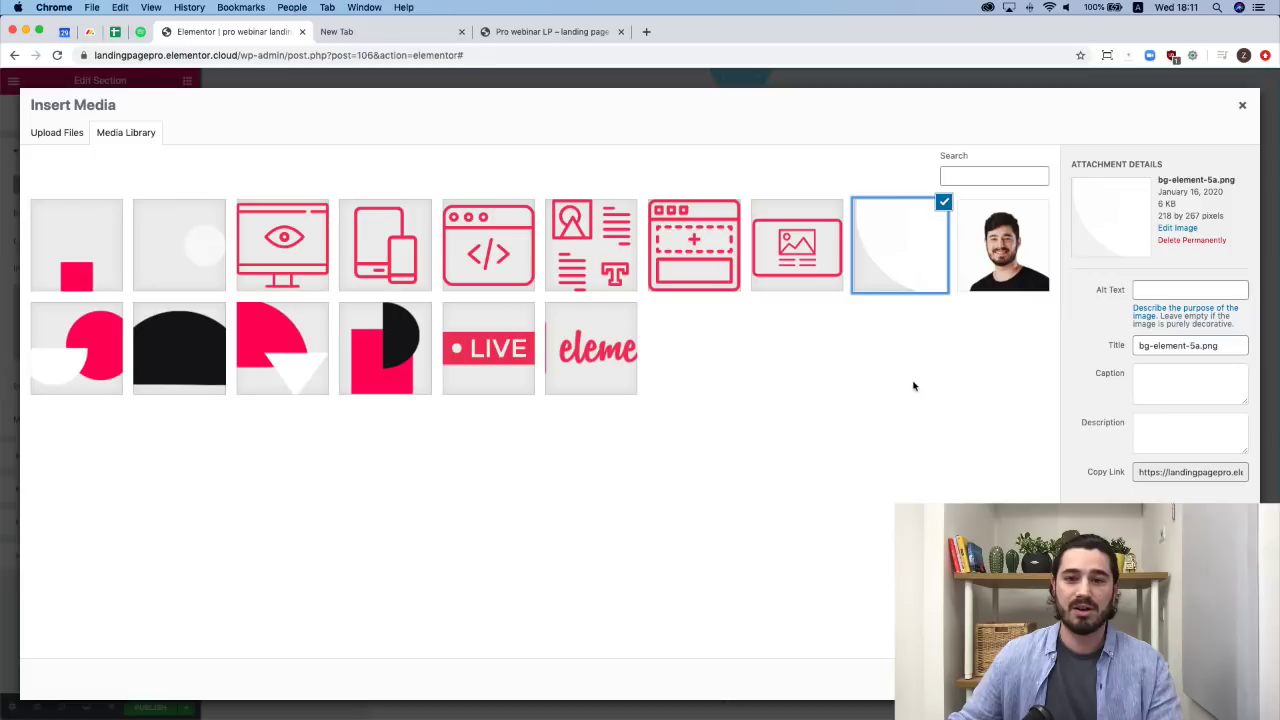
left_click(1200, 680)
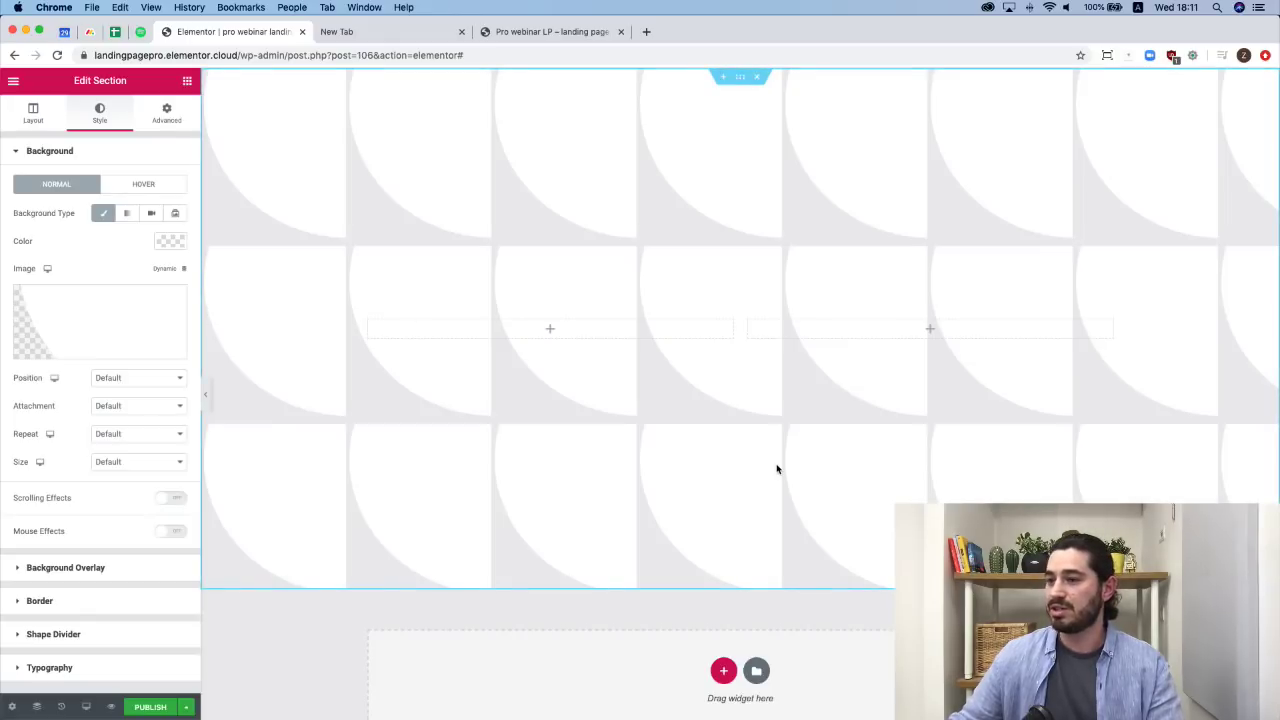
Set the circle background to No-repeat and position it at Top Center
left_click(151, 437)
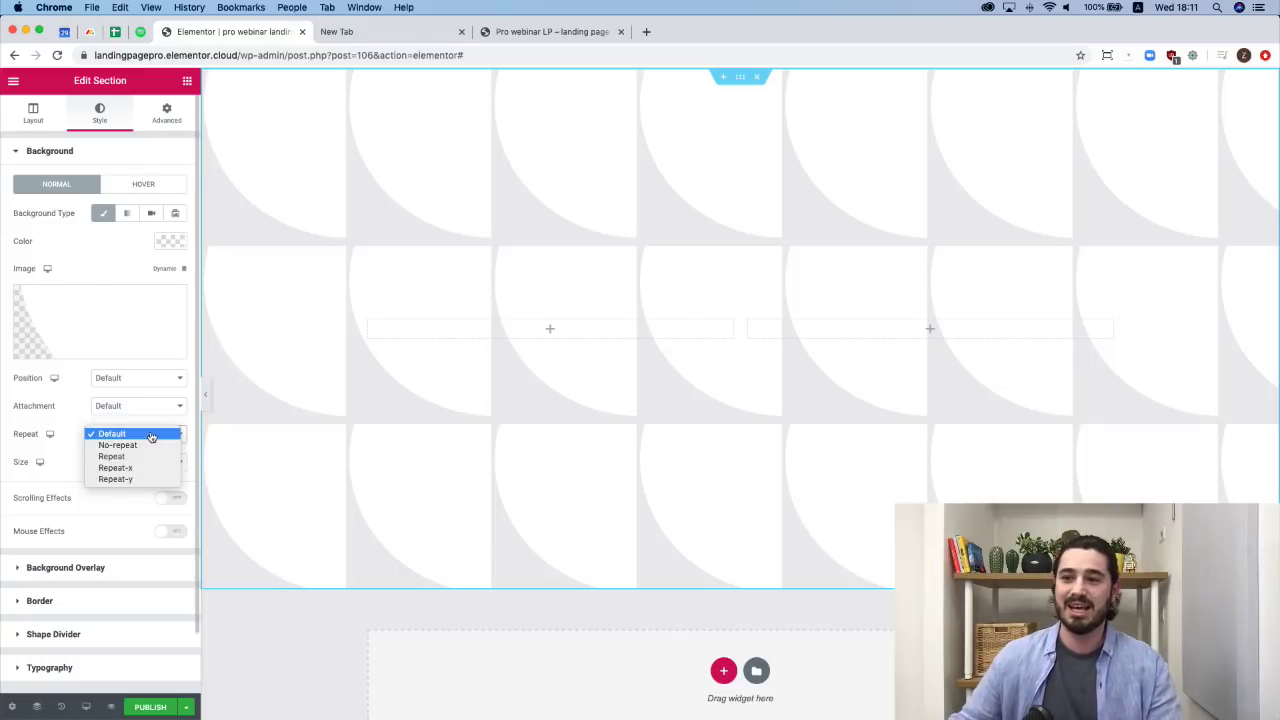
left_click(135, 445)
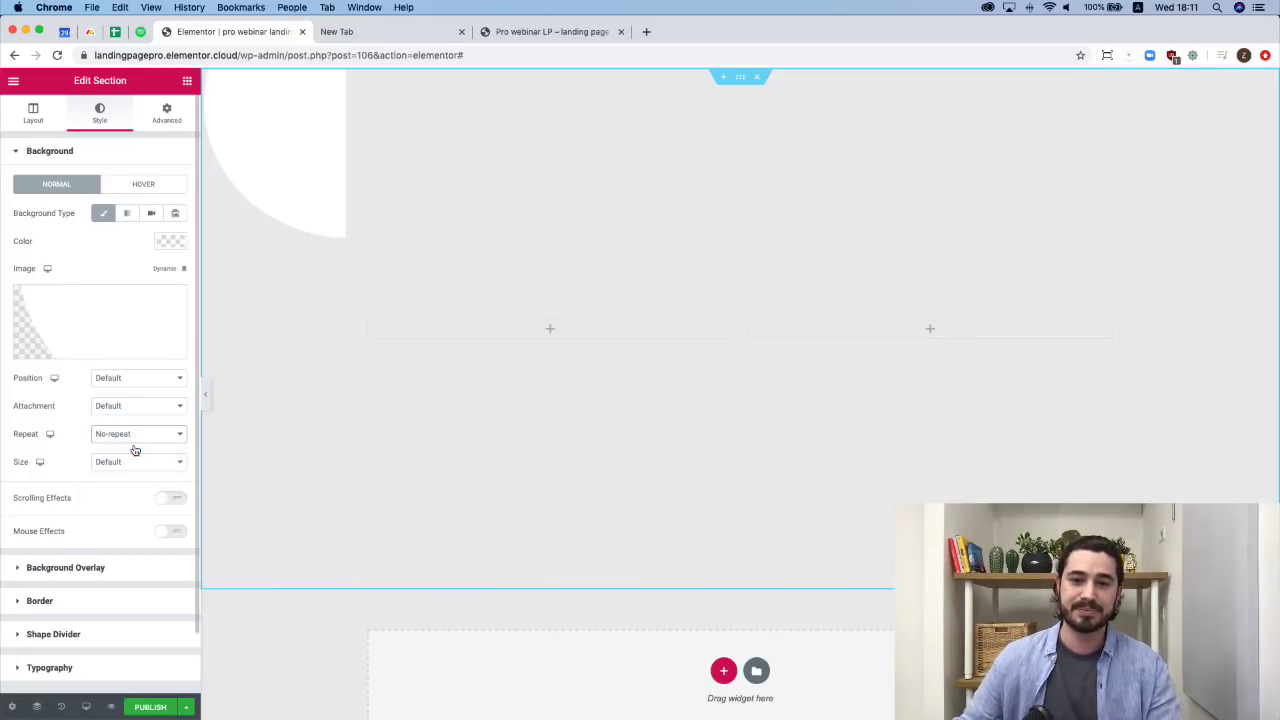
left_click(138, 382)
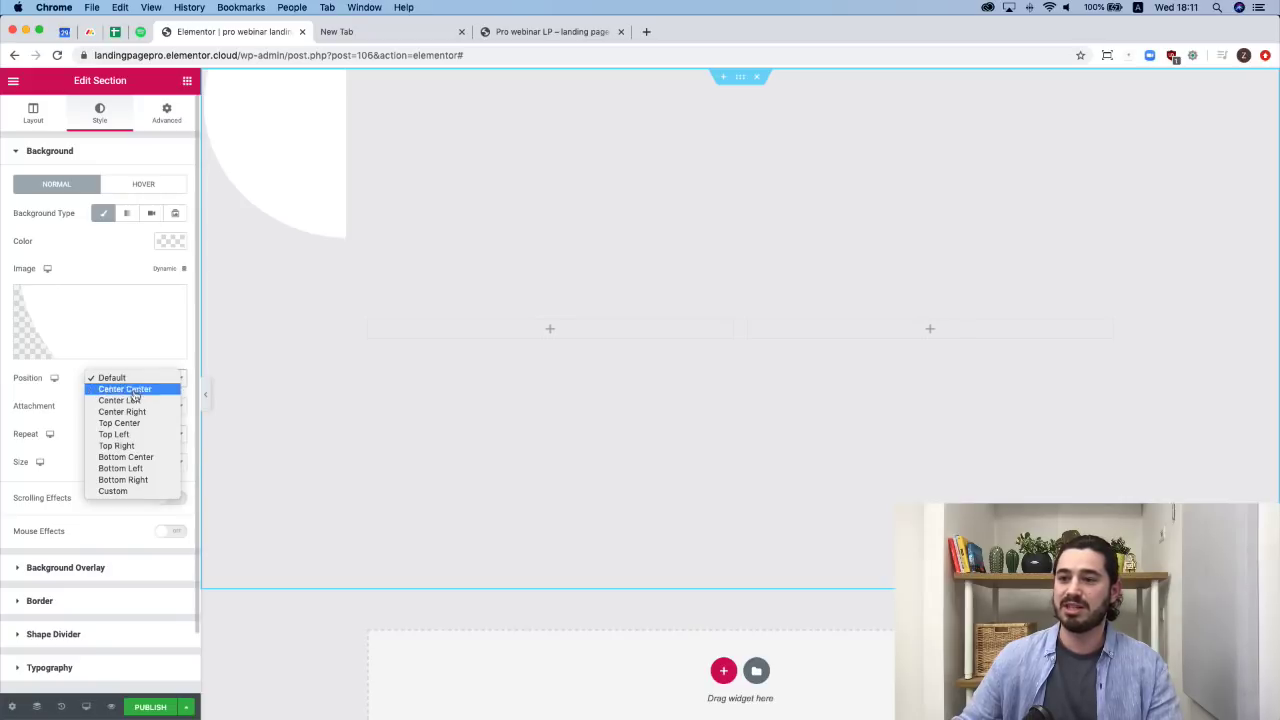
left_click(133, 424)
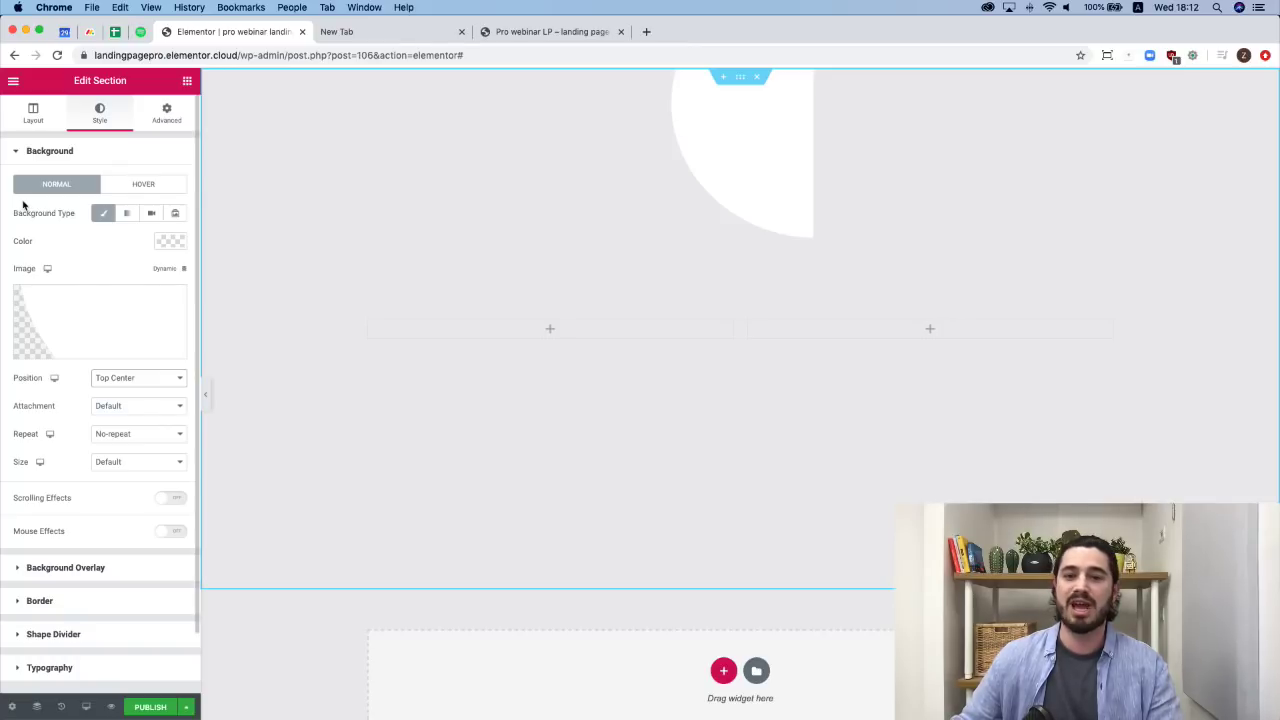
Add an Image widget showing Logo-01.png to the left column, aligned left
left_click(187, 80)
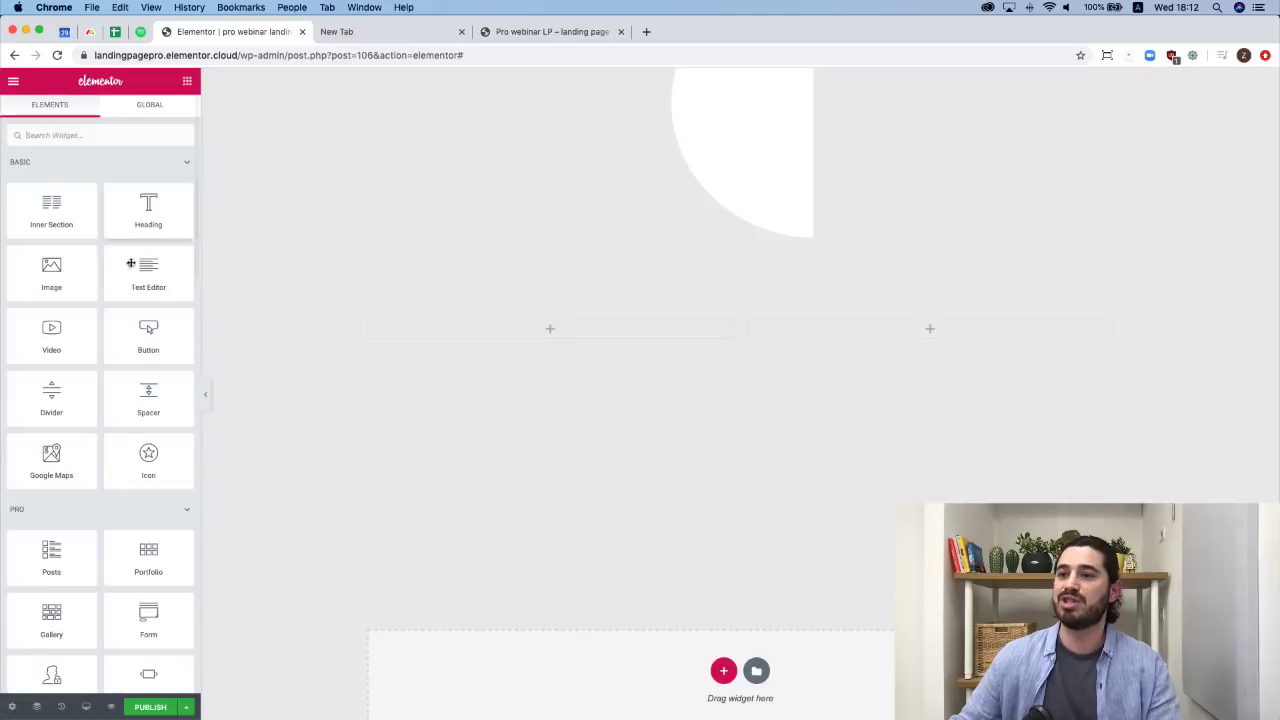
left_click_drag(47, 268, 532, 329)
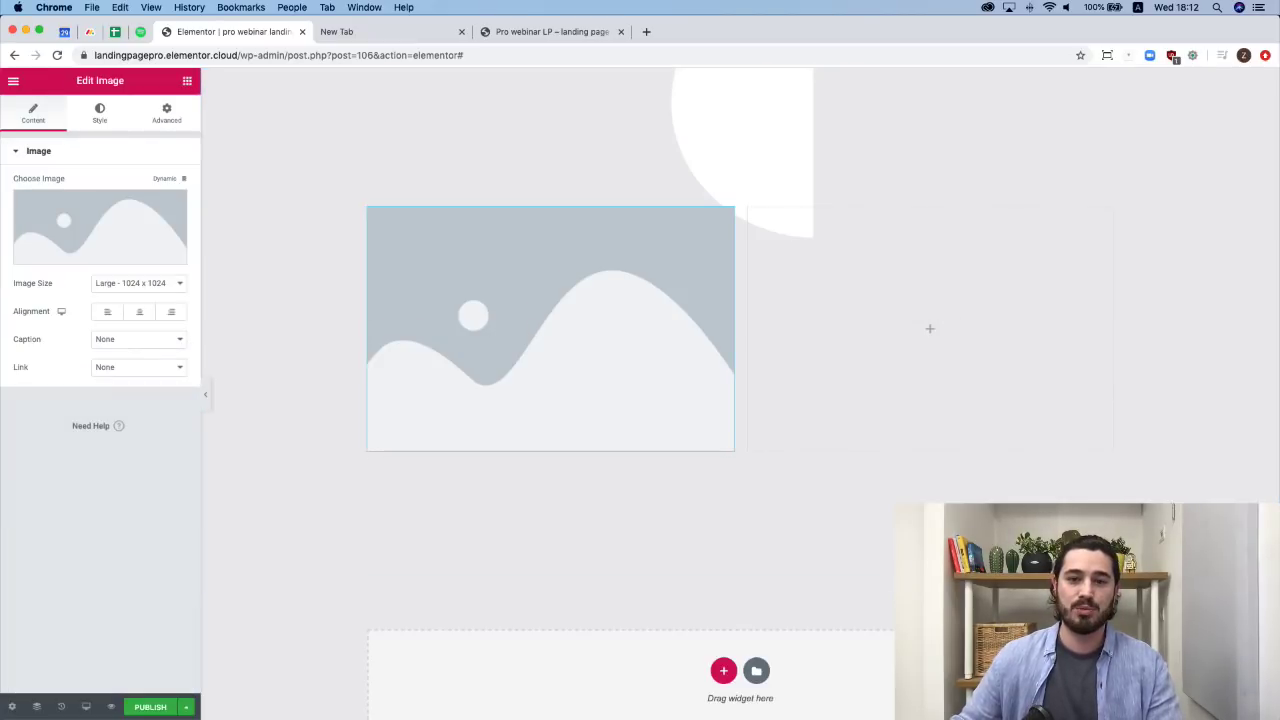
left_click(117, 238)
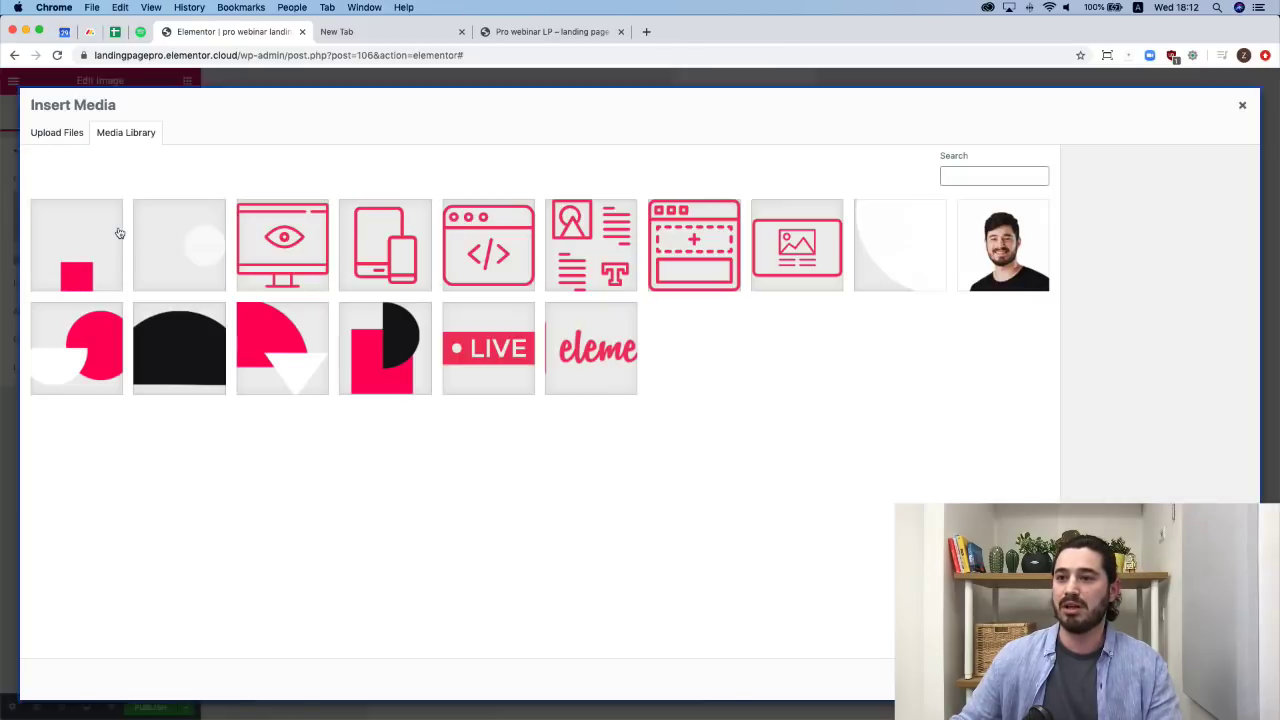
left_click(591, 341)
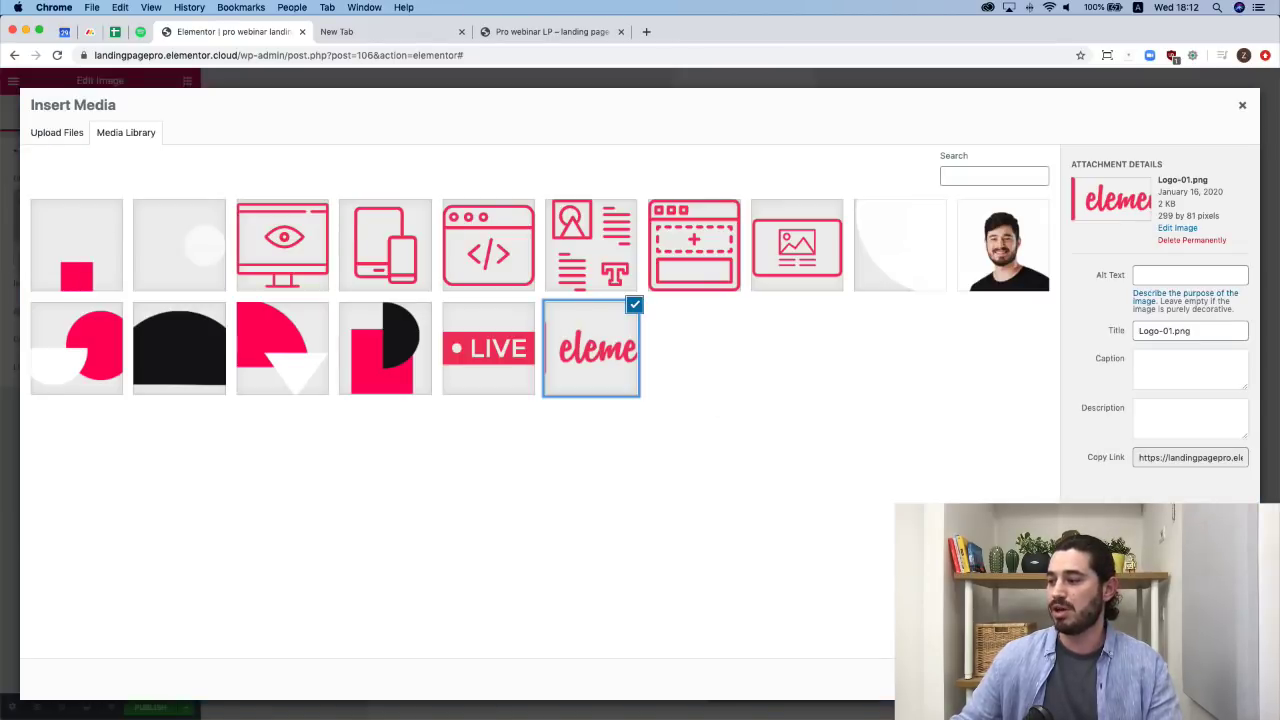
left_click(1200, 680)
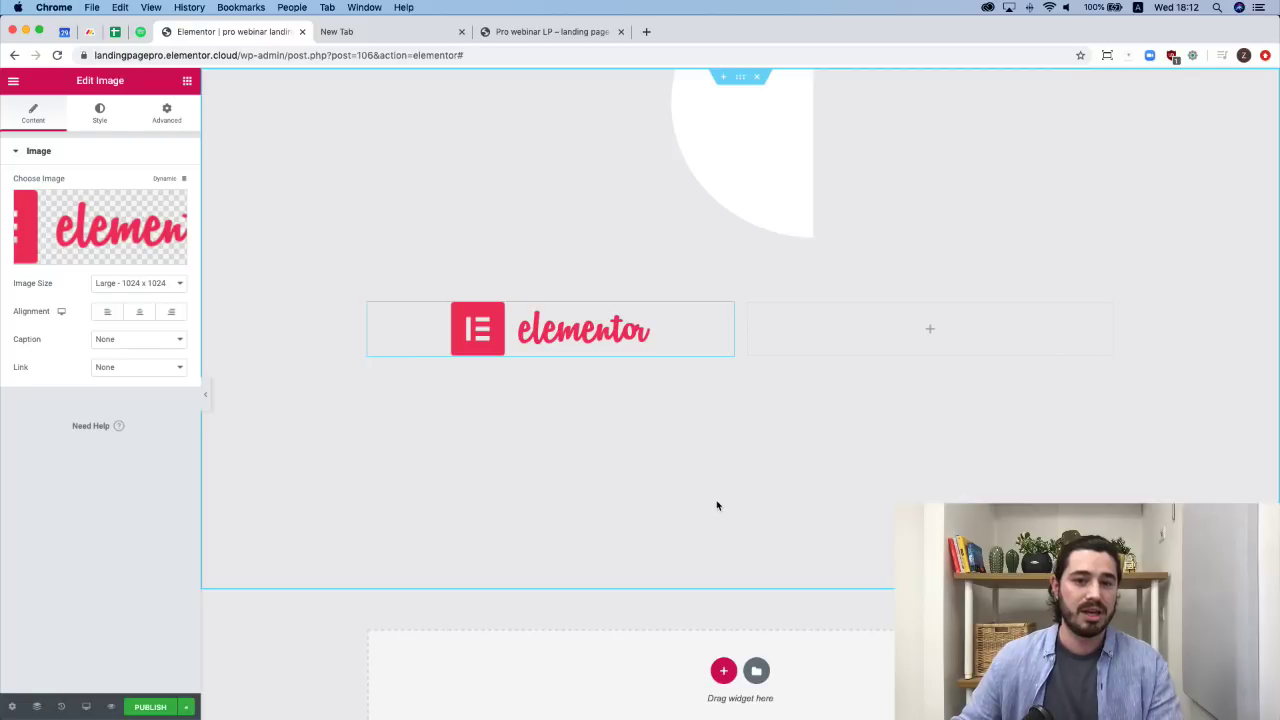
left_click(108, 313)
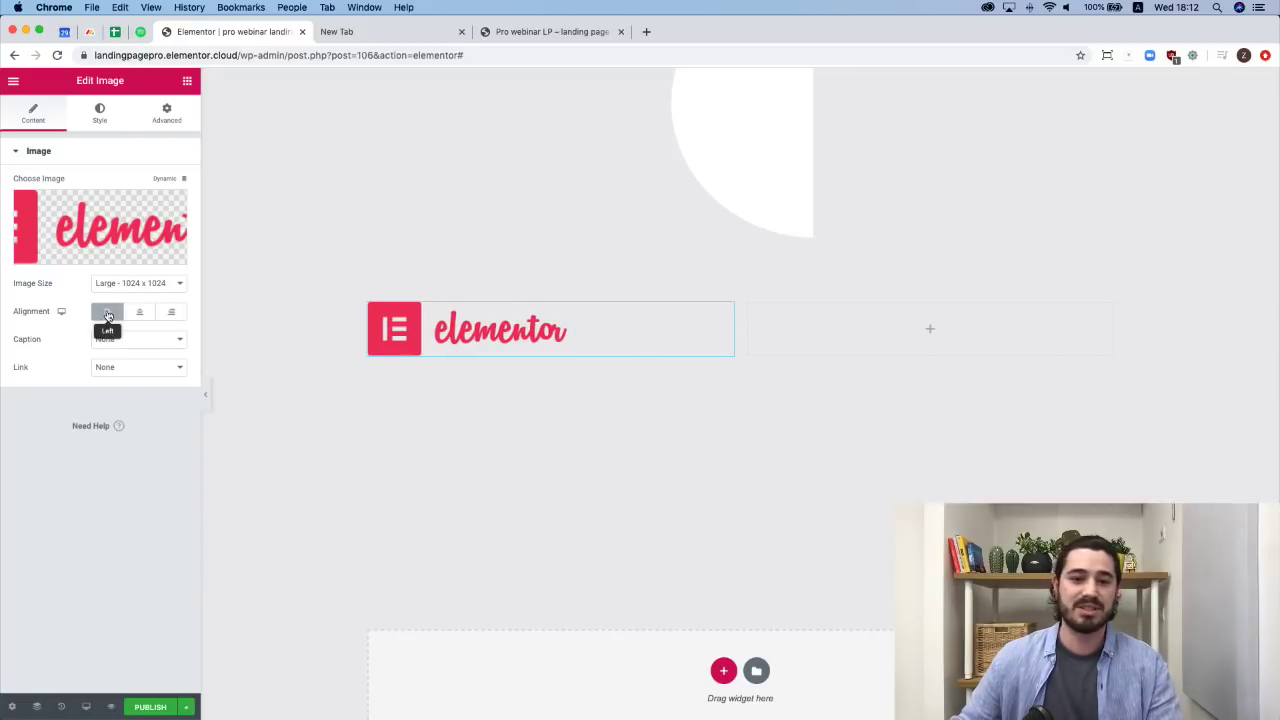
left_click(100, 118)
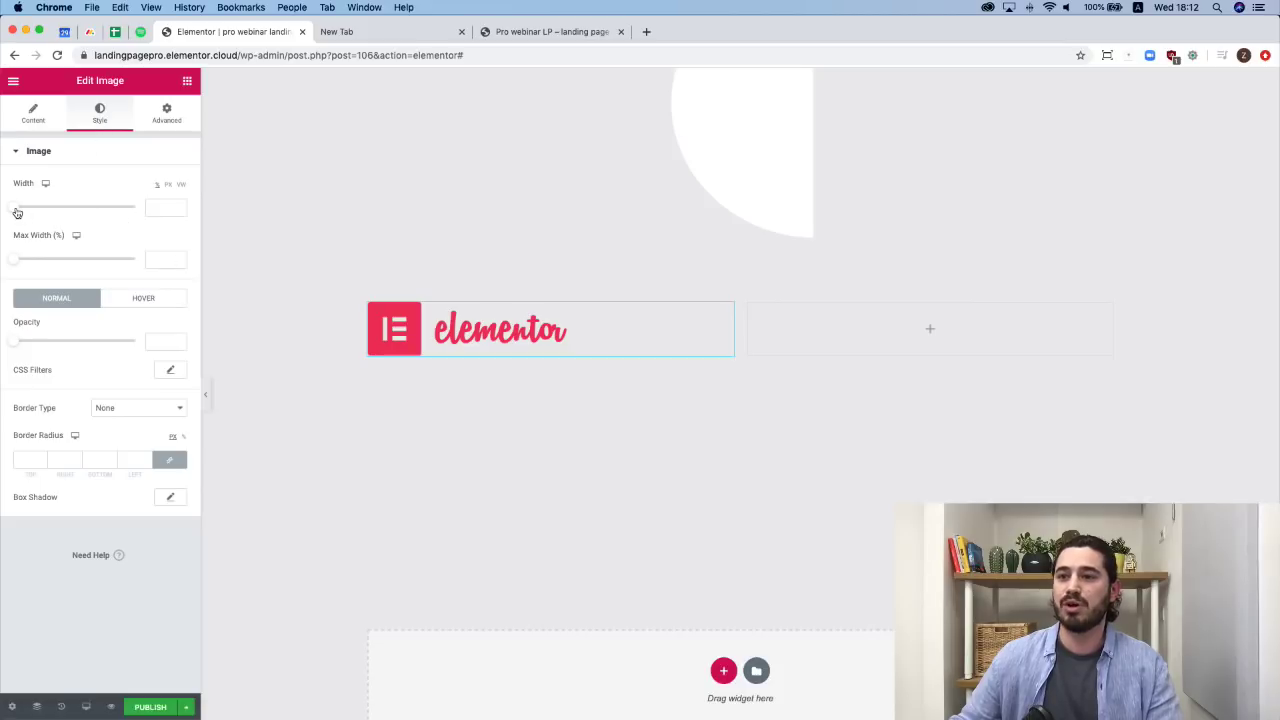
Shrink the logo to 25% width and set its CSS Brightness filter to 0
left_click_drag(17, 211, 47, 213)
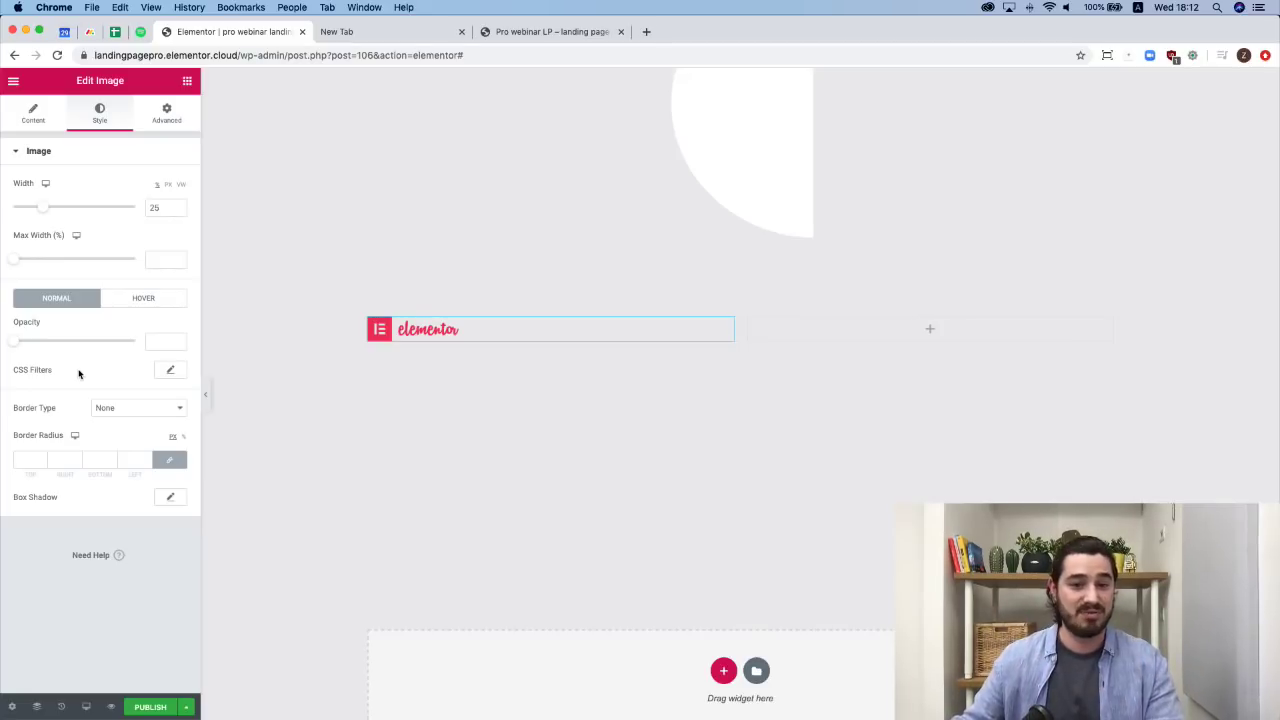
left_click(170, 370)
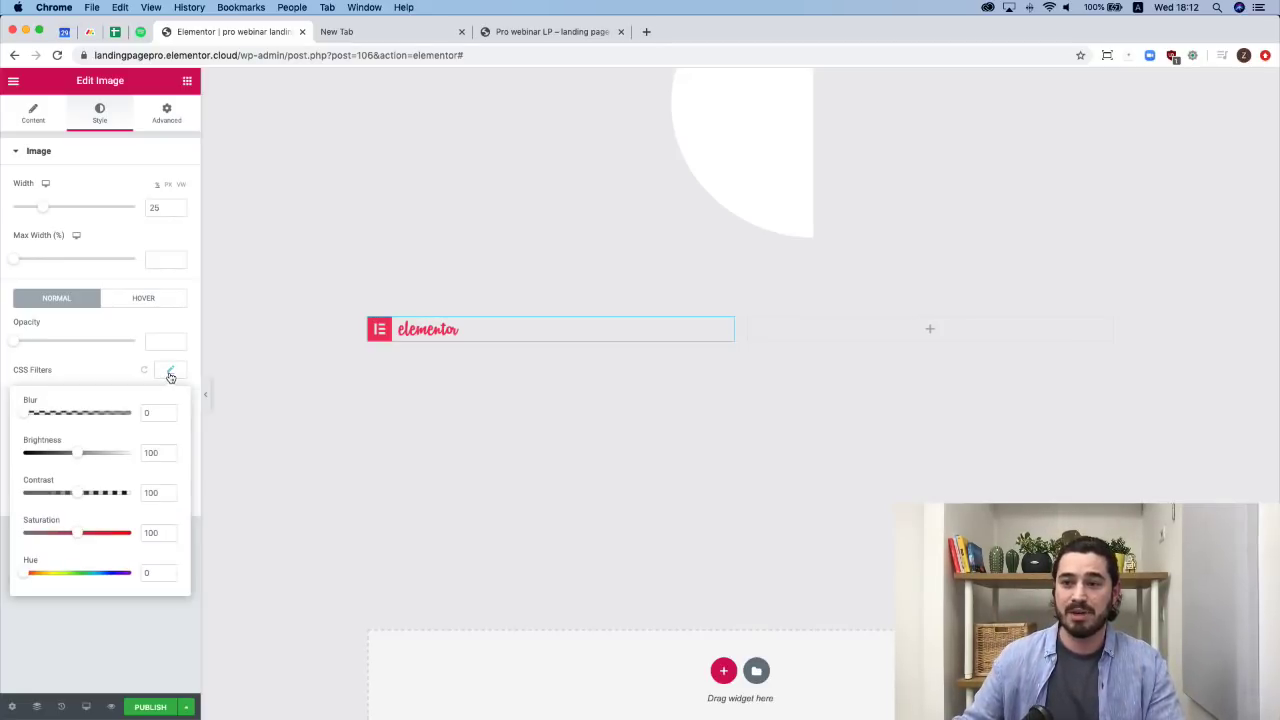
left_click_drag(78, 452, 17, 457)
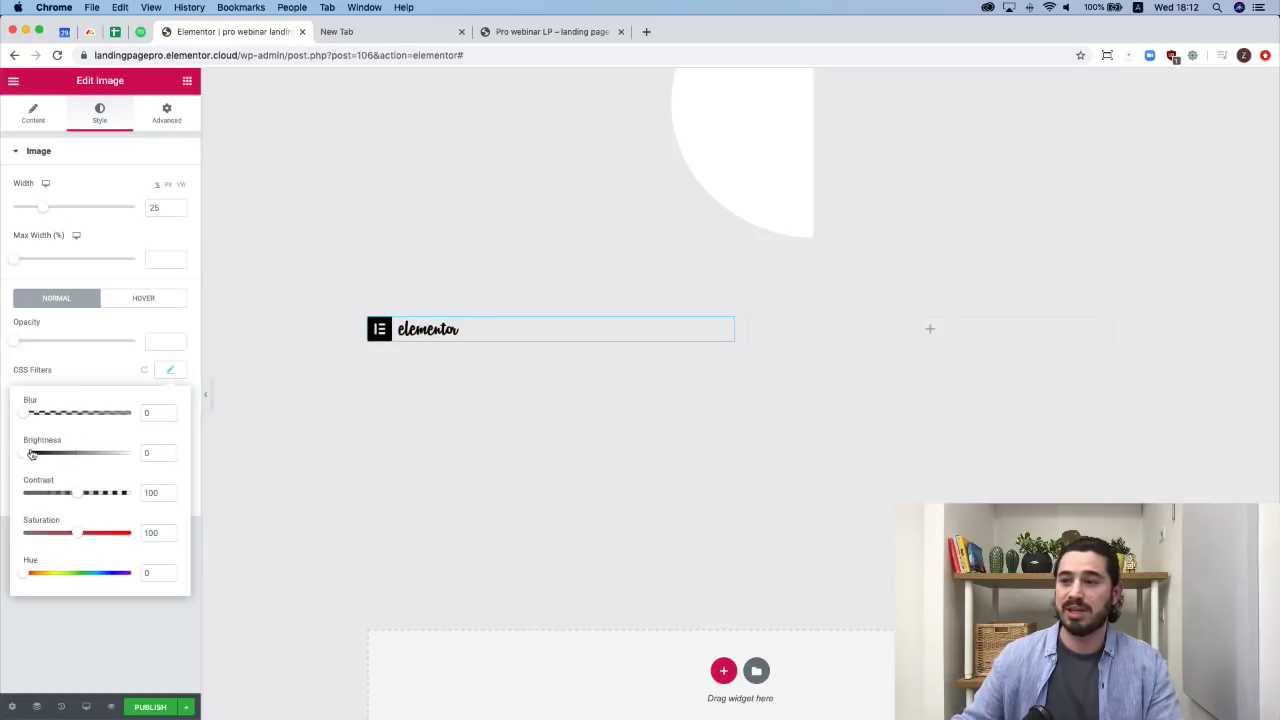
left_click(164, 372)
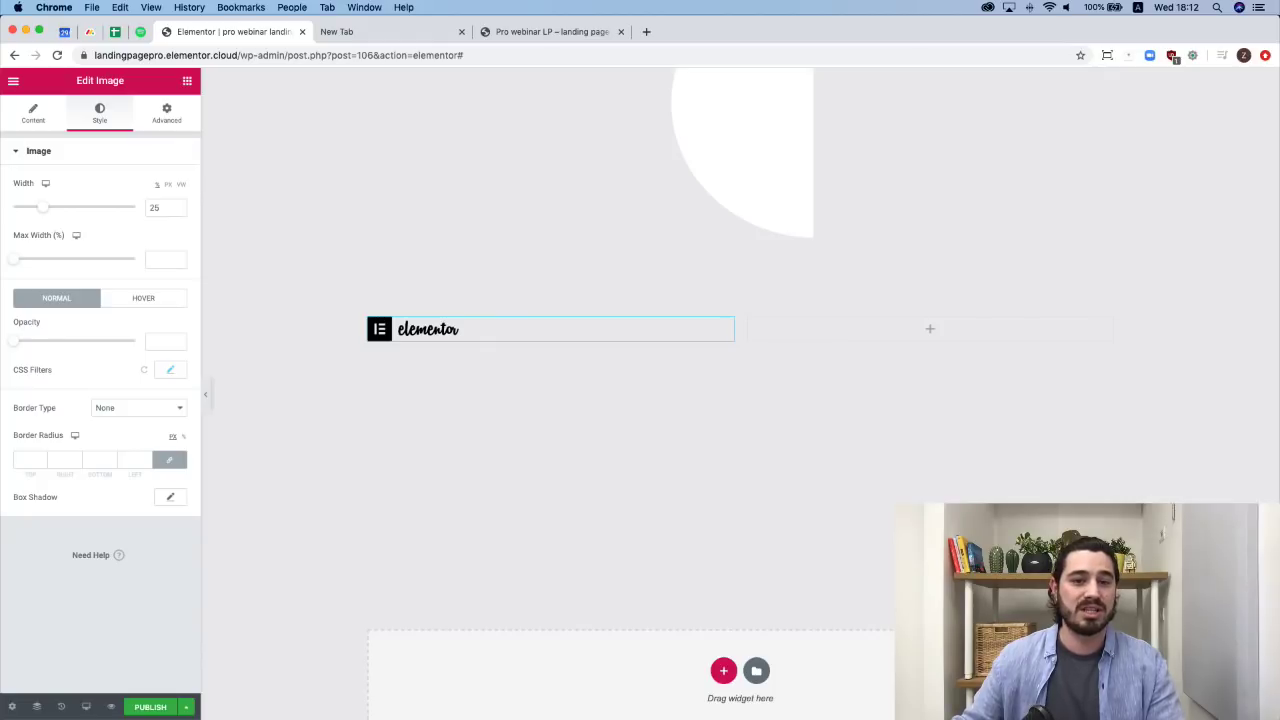
Add an Icon List under the logo and delete its second and third items
left_click(187, 84)
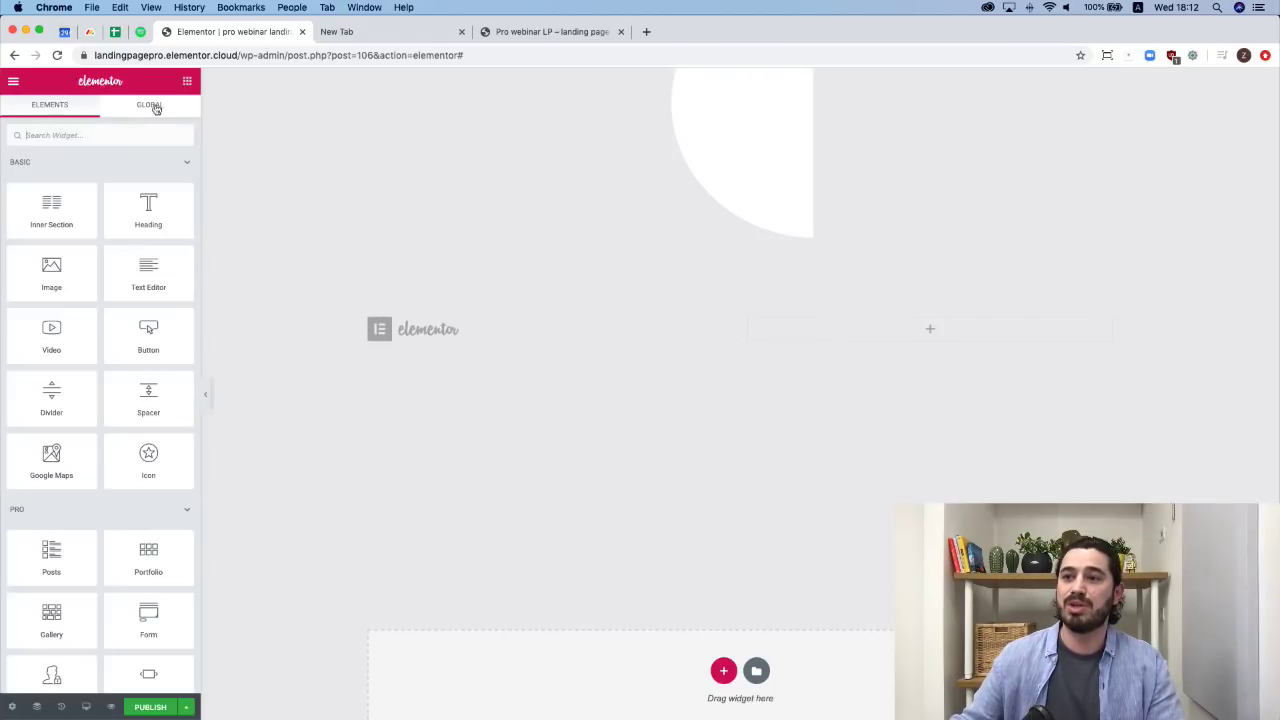
left_click(129, 138)
type("icon")
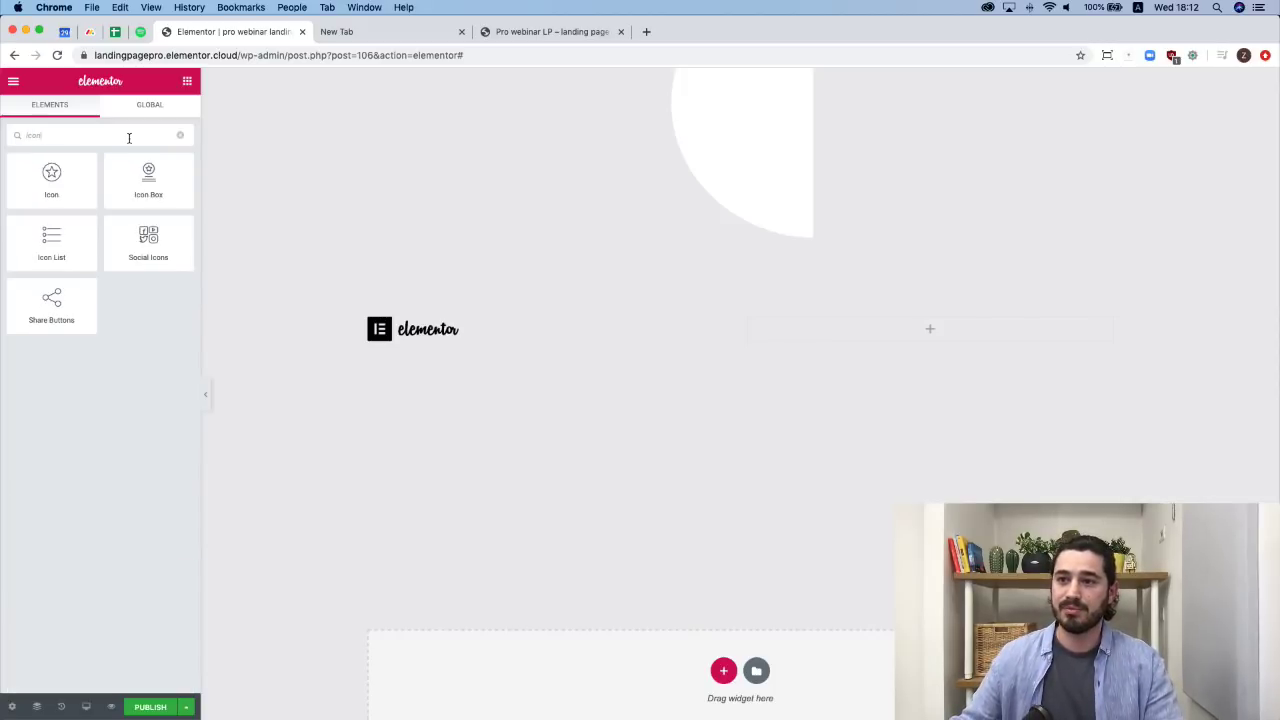
left_click_drag(51, 240, 452, 340)
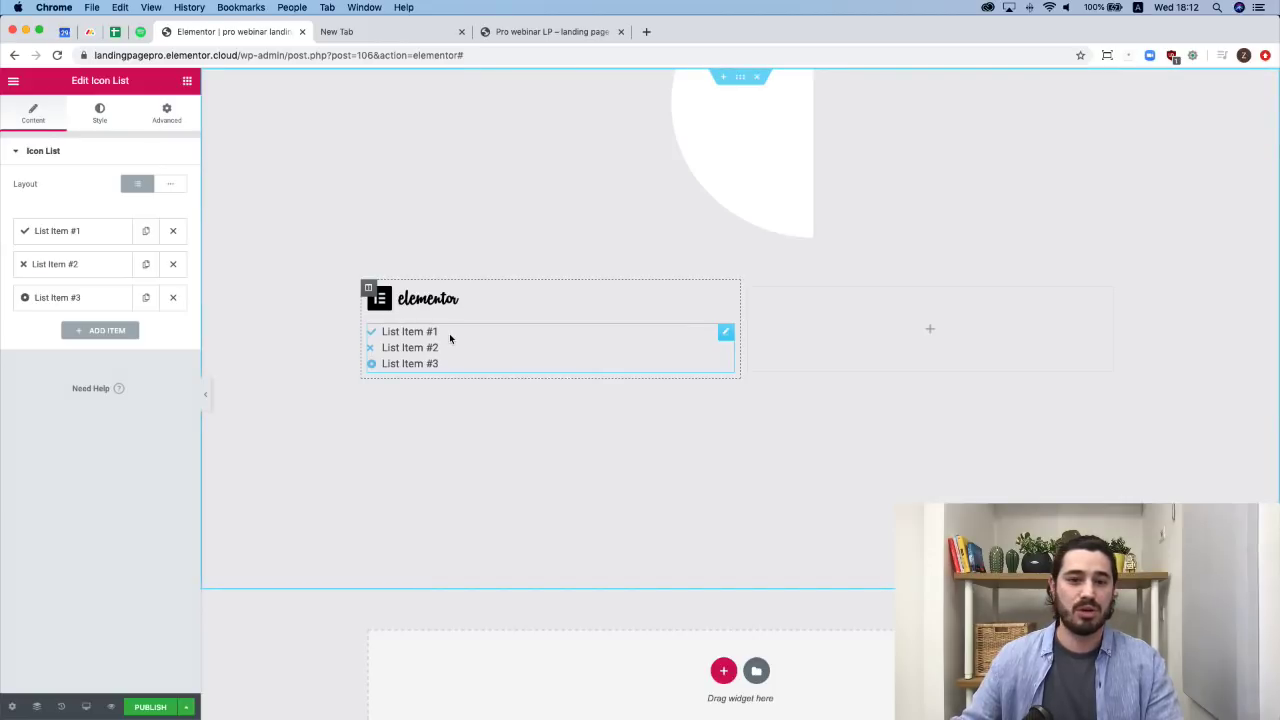
left_click(173, 297)
left_click(174, 263)
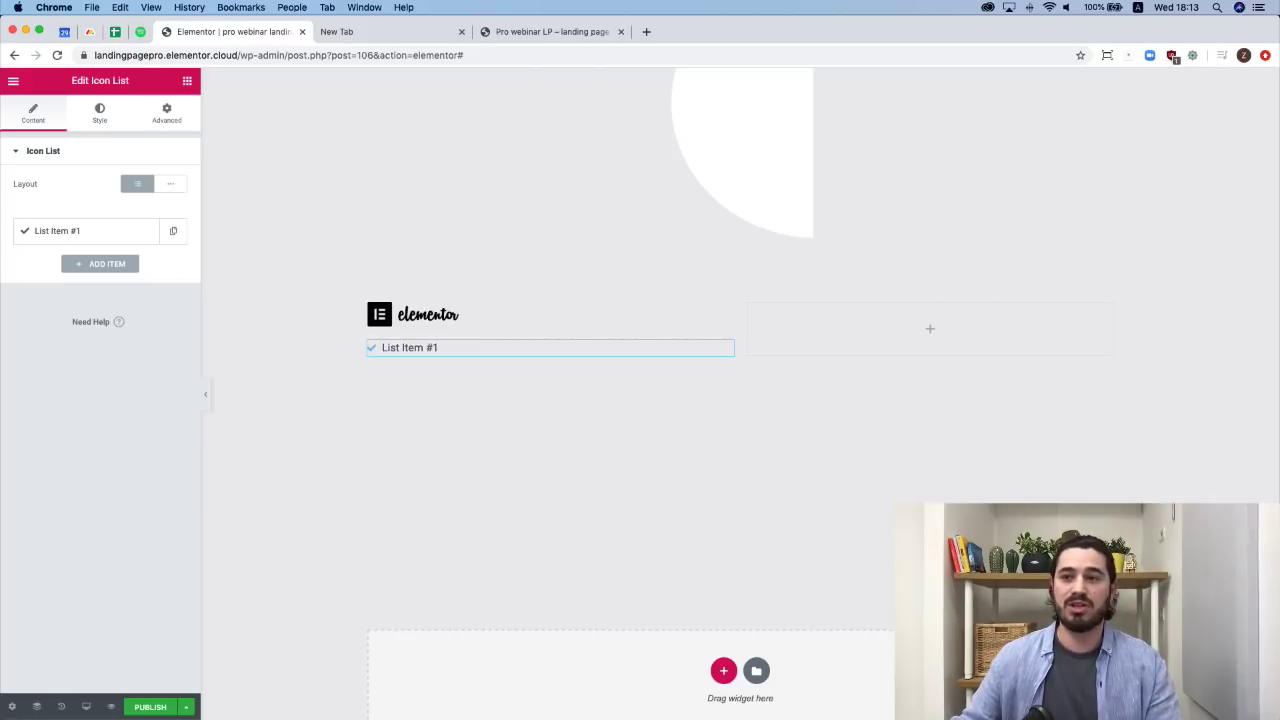
Change the first item's text to 'Webinar • January 23, 11:00 EST'
left_click(107, 238)
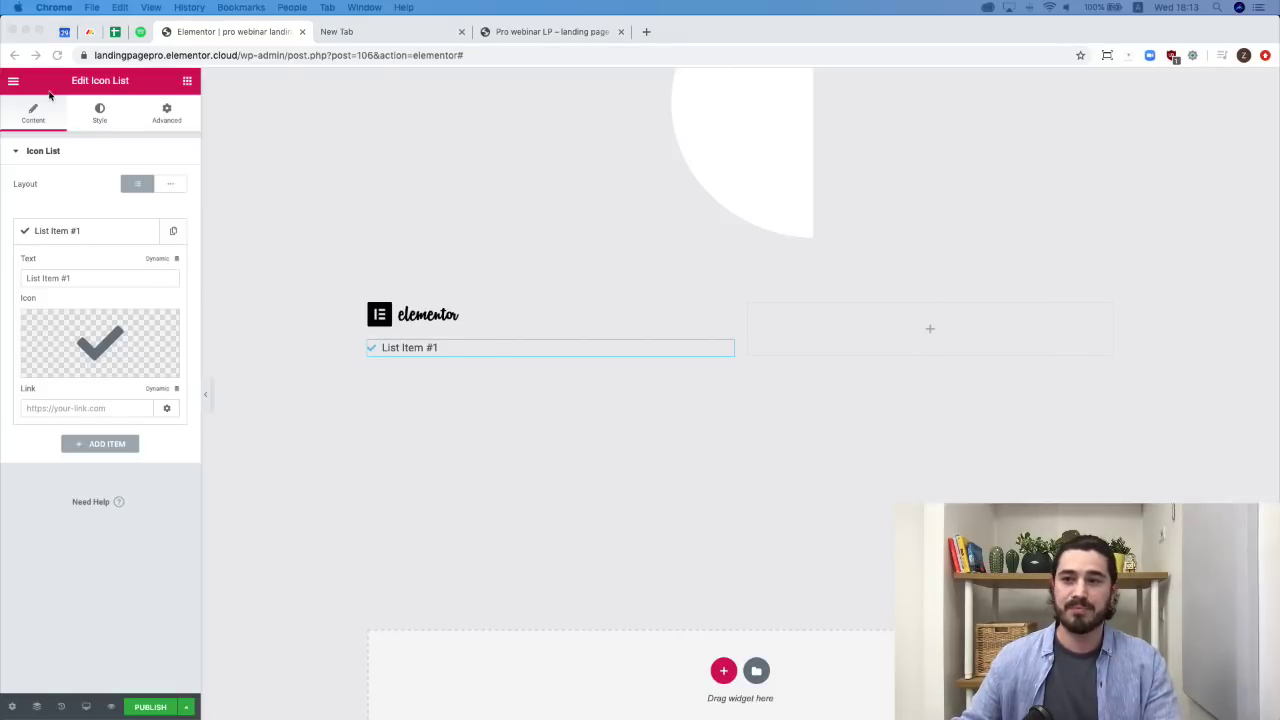
triple_click(85, 283)
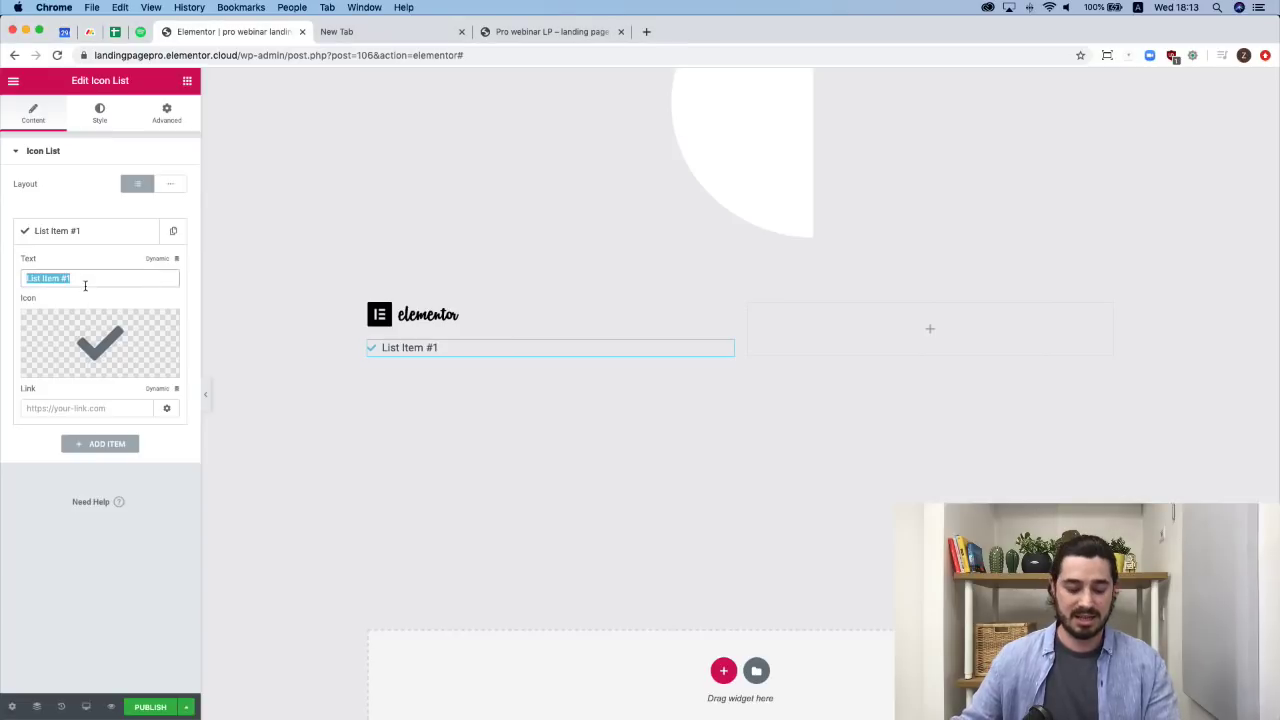
type("Webinar • January 23, 11:00 EST")
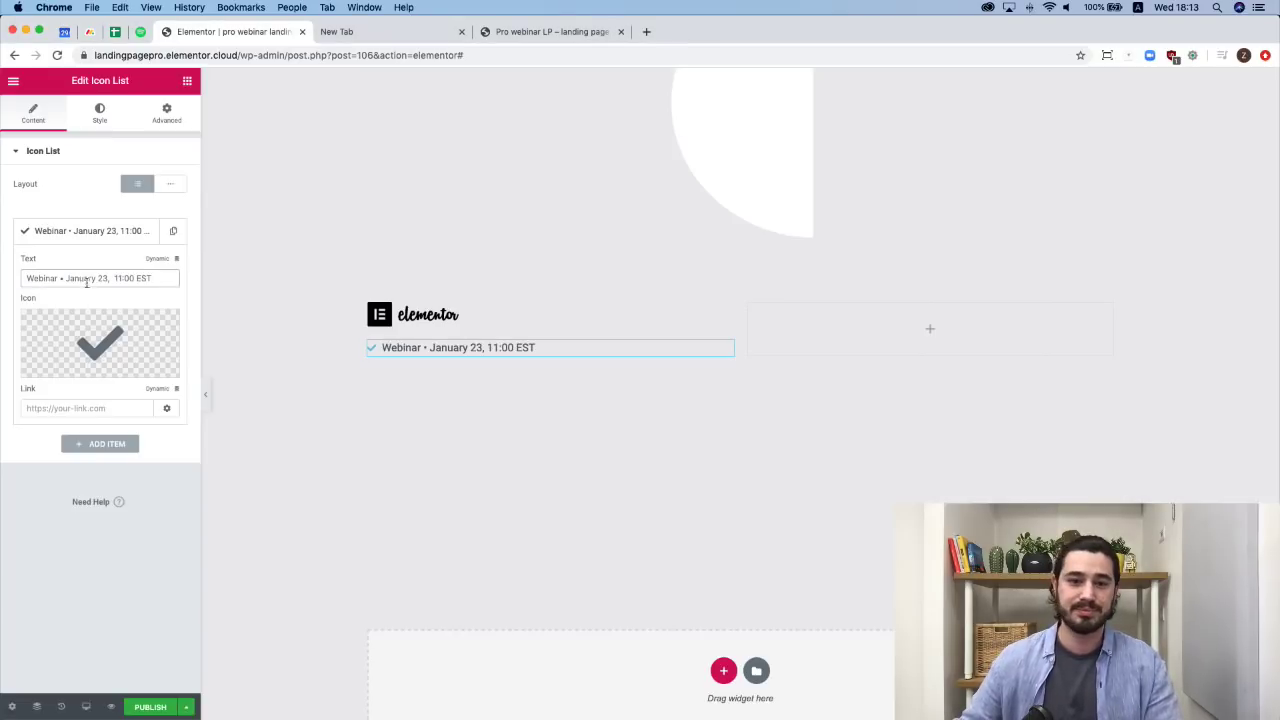
mouse_move(93, 341)
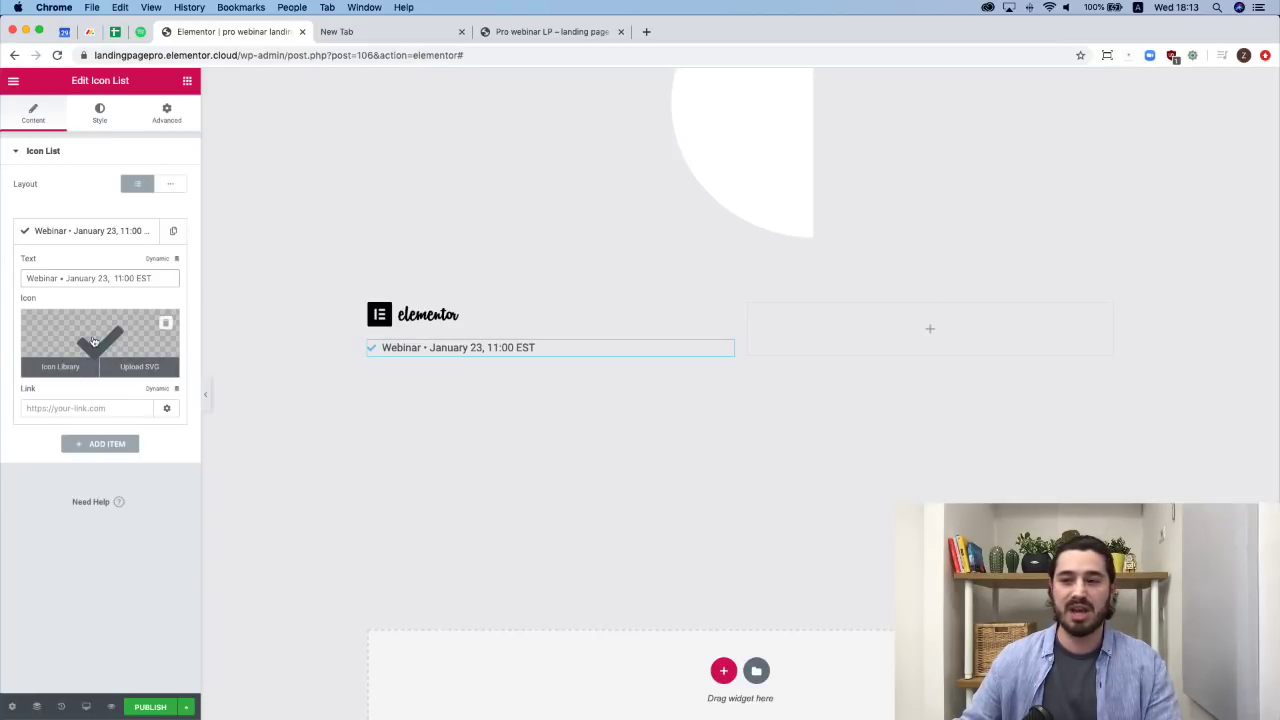
Replace the item's check icon with the uploaded SVG live-news-01.svg
left_click(145, 370)
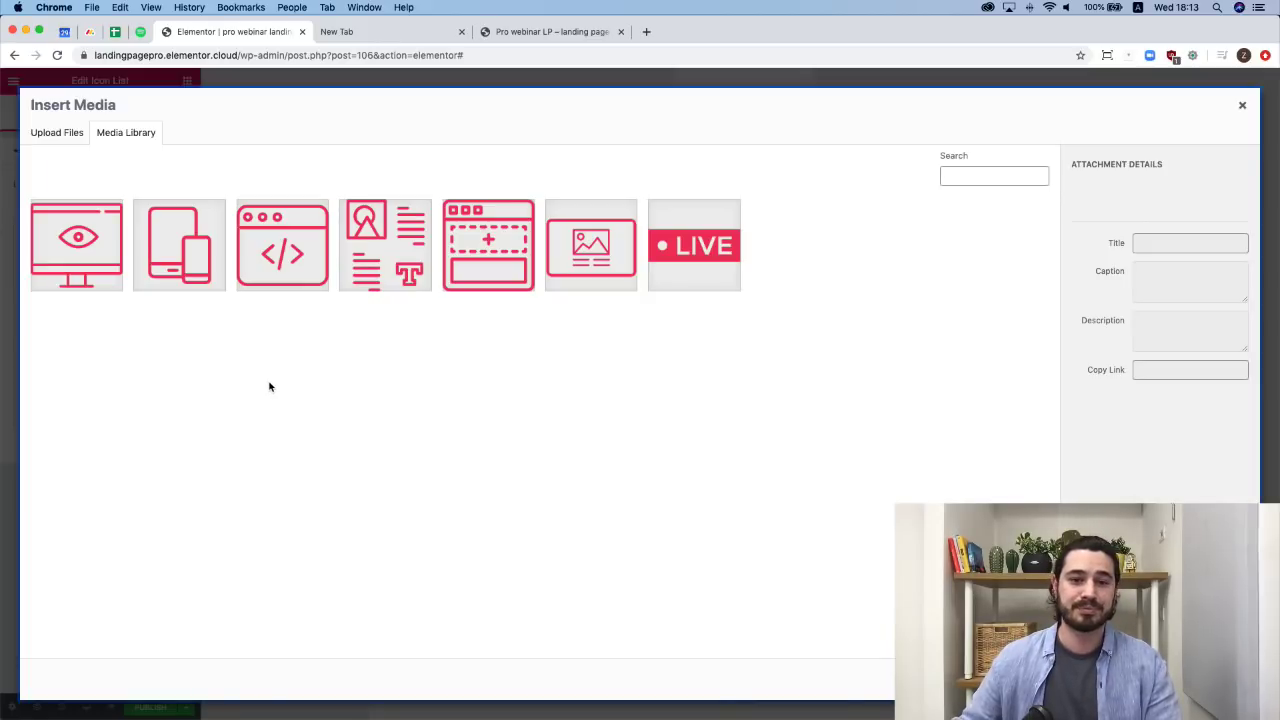
left_click(689, 253)
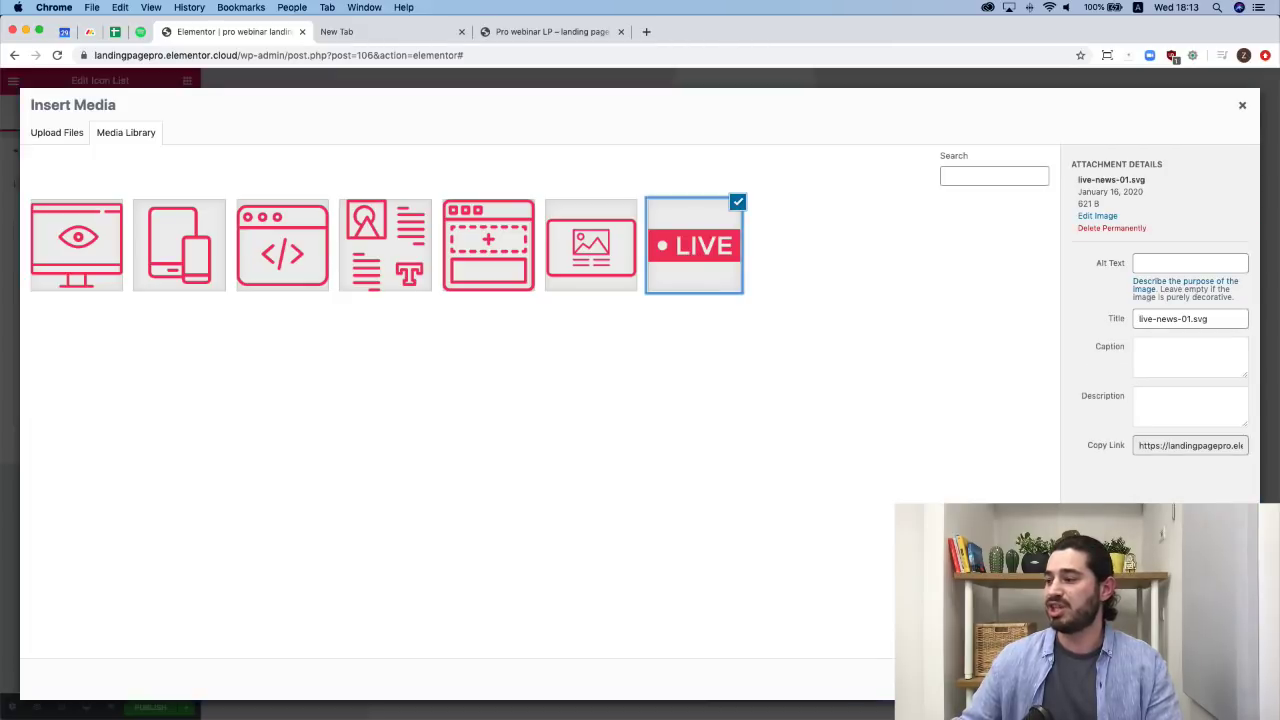
left_click(1205, 680)
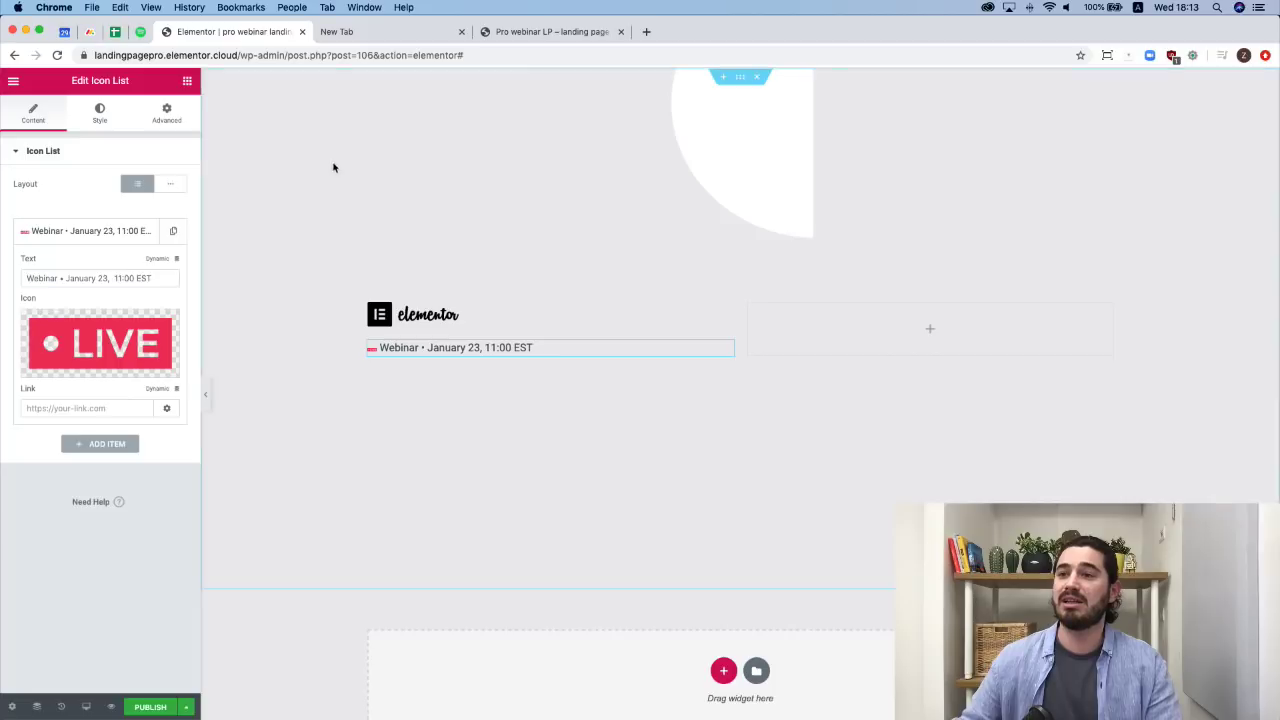
Enlarge the icon list's LIVE icon to size 60 in the Icon style section
left_click(100, 115)
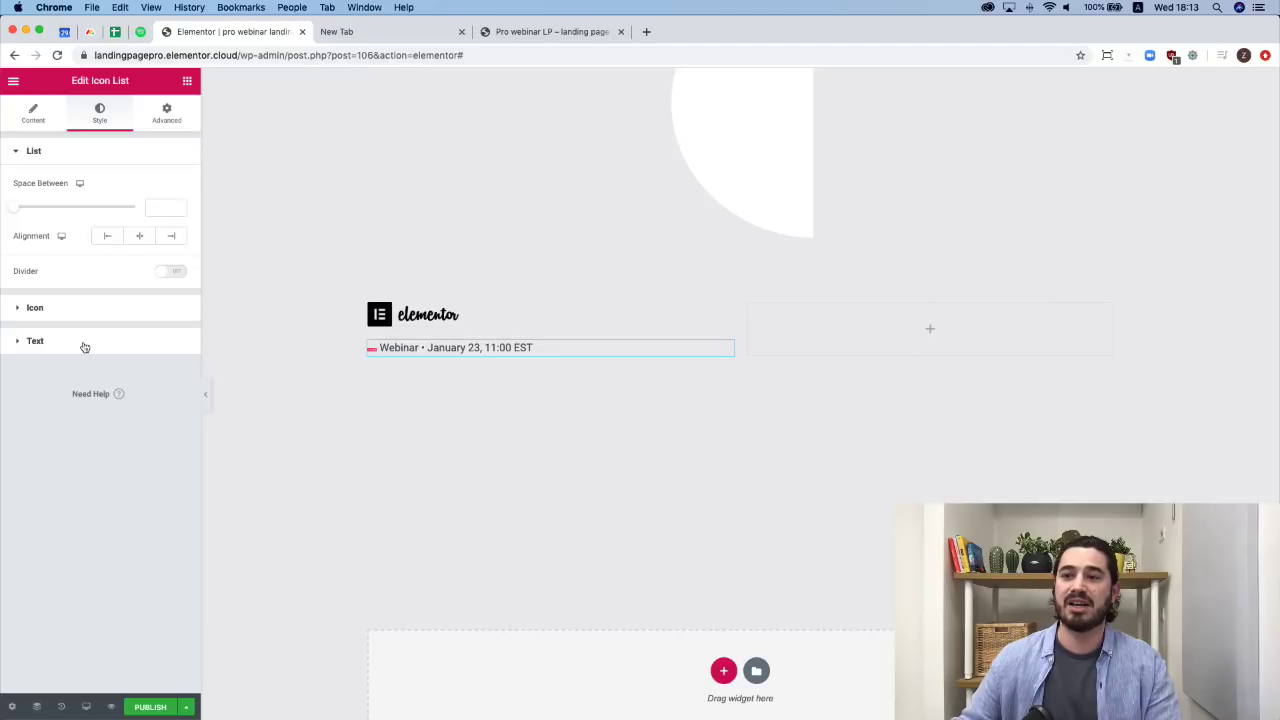
left_click(70, 310)
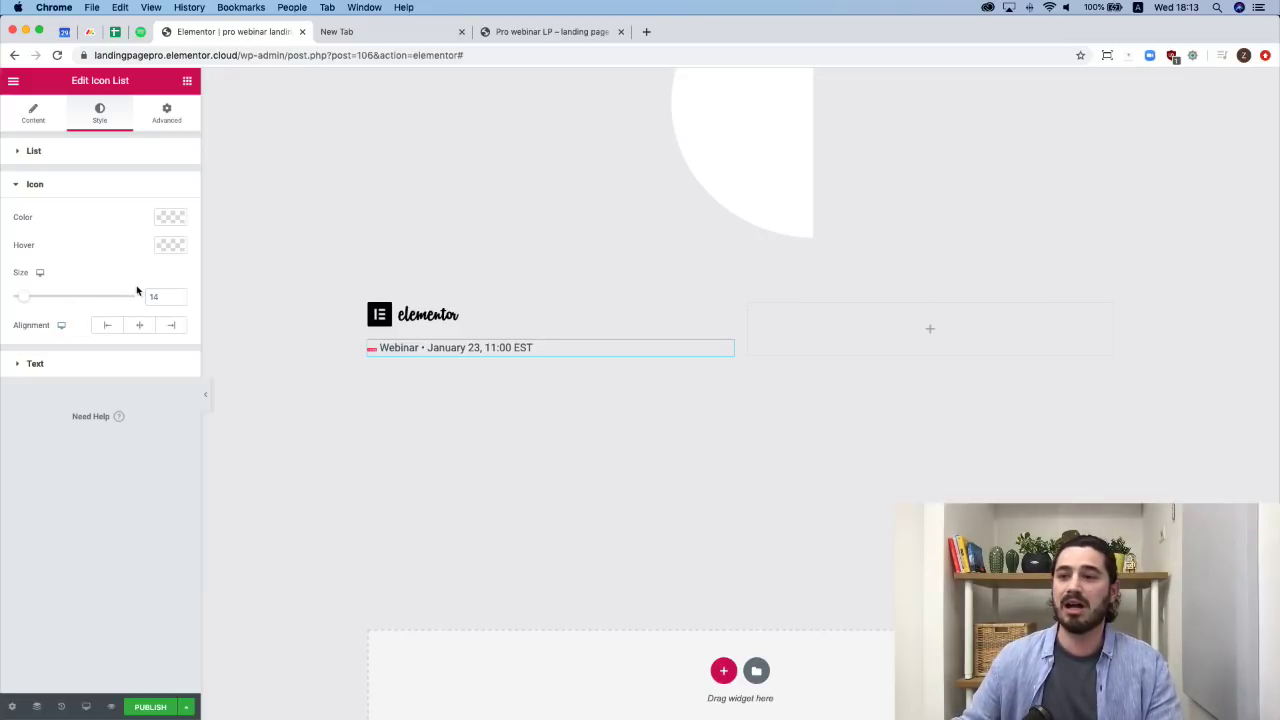
left_click_drag(24, 300, 85, 302)
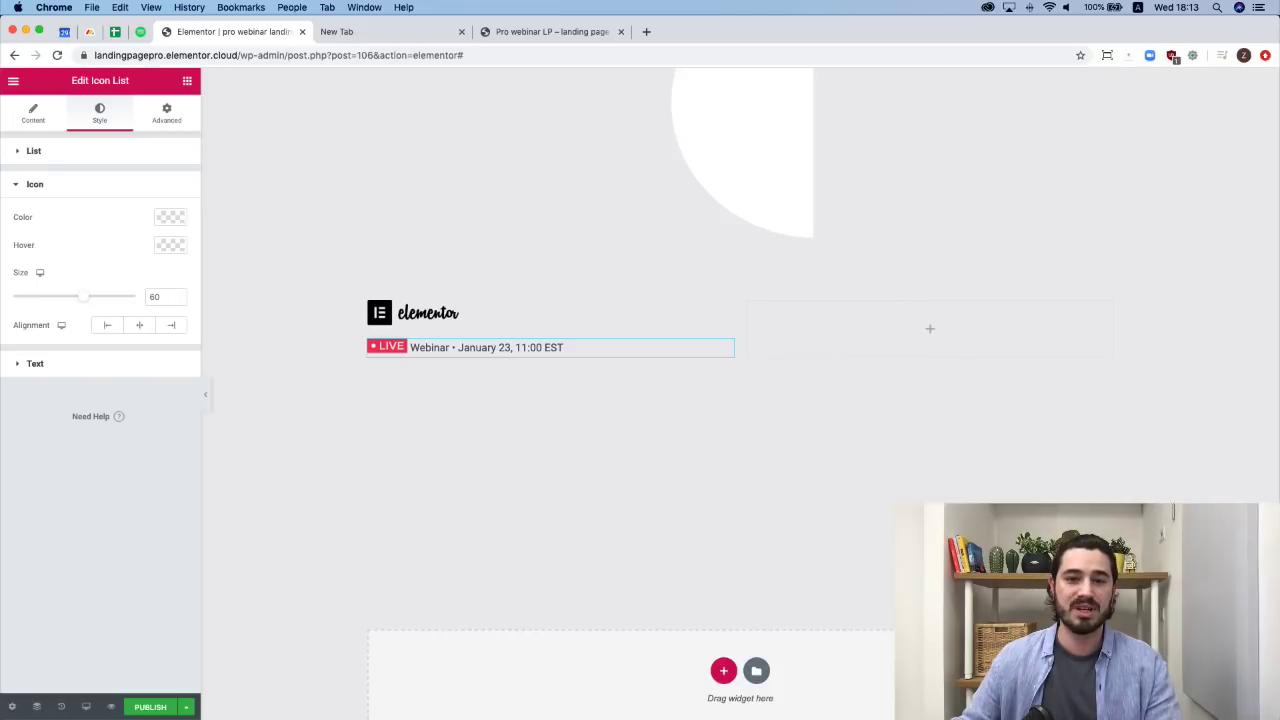
Make the webinar line text black with a text indent of 16
left_click(79, 368)
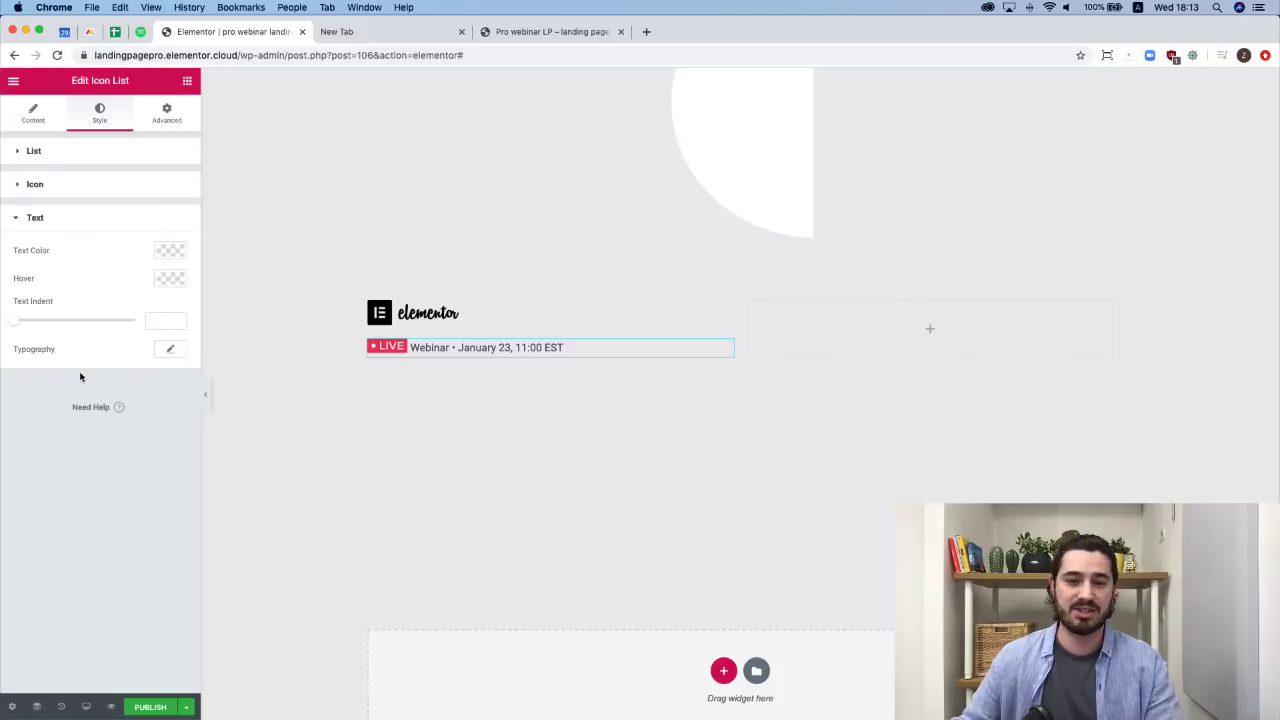
left_click(170, 250)
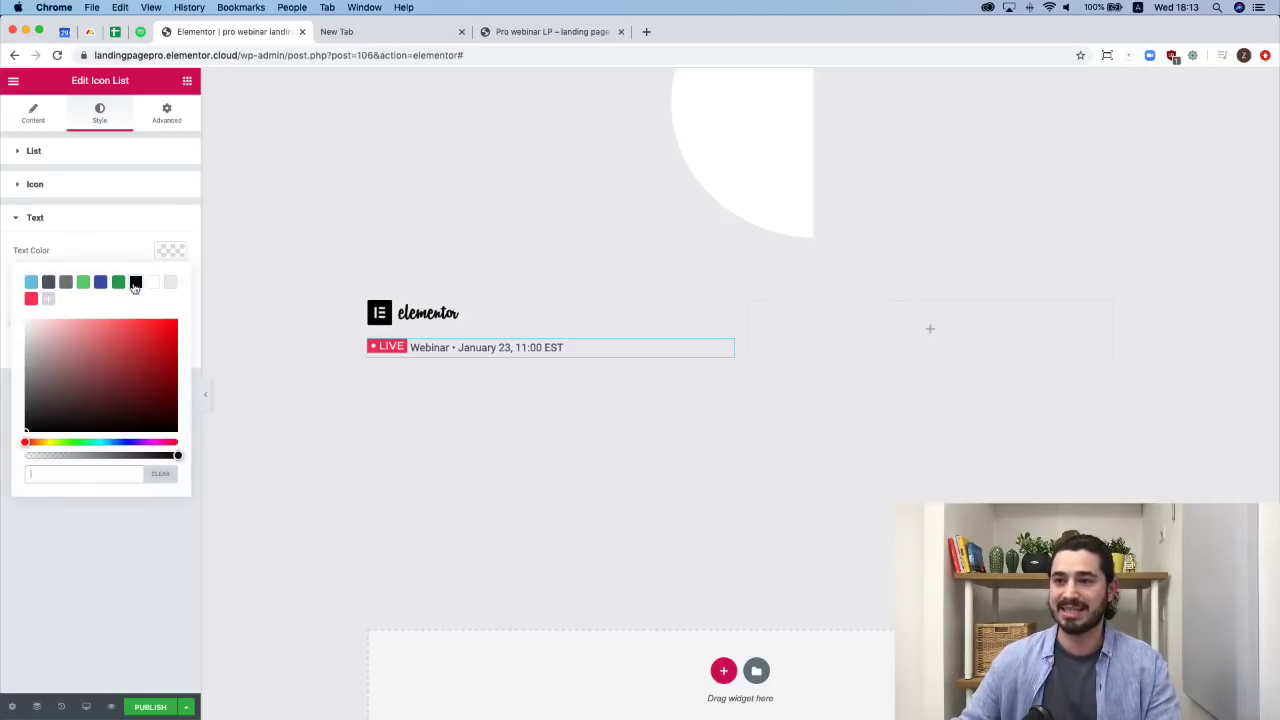
left_click(135, 282)
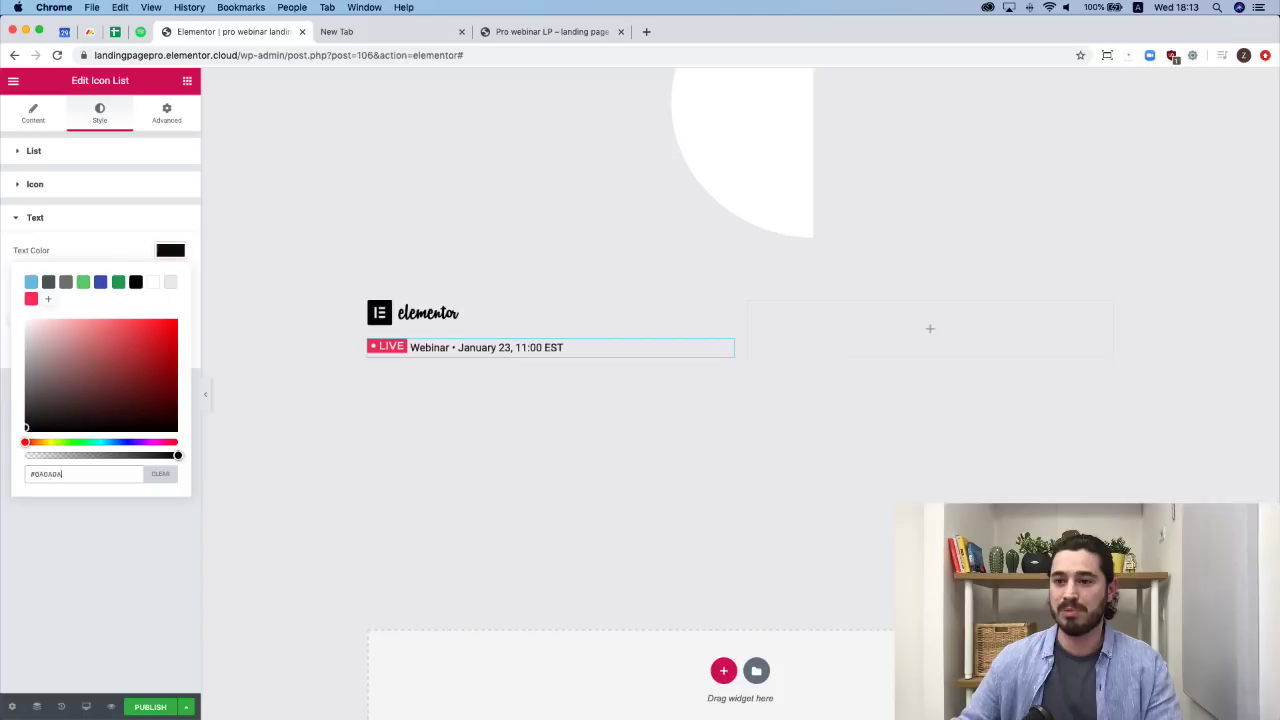
left_click(178, 251)
left_click(170, 321)
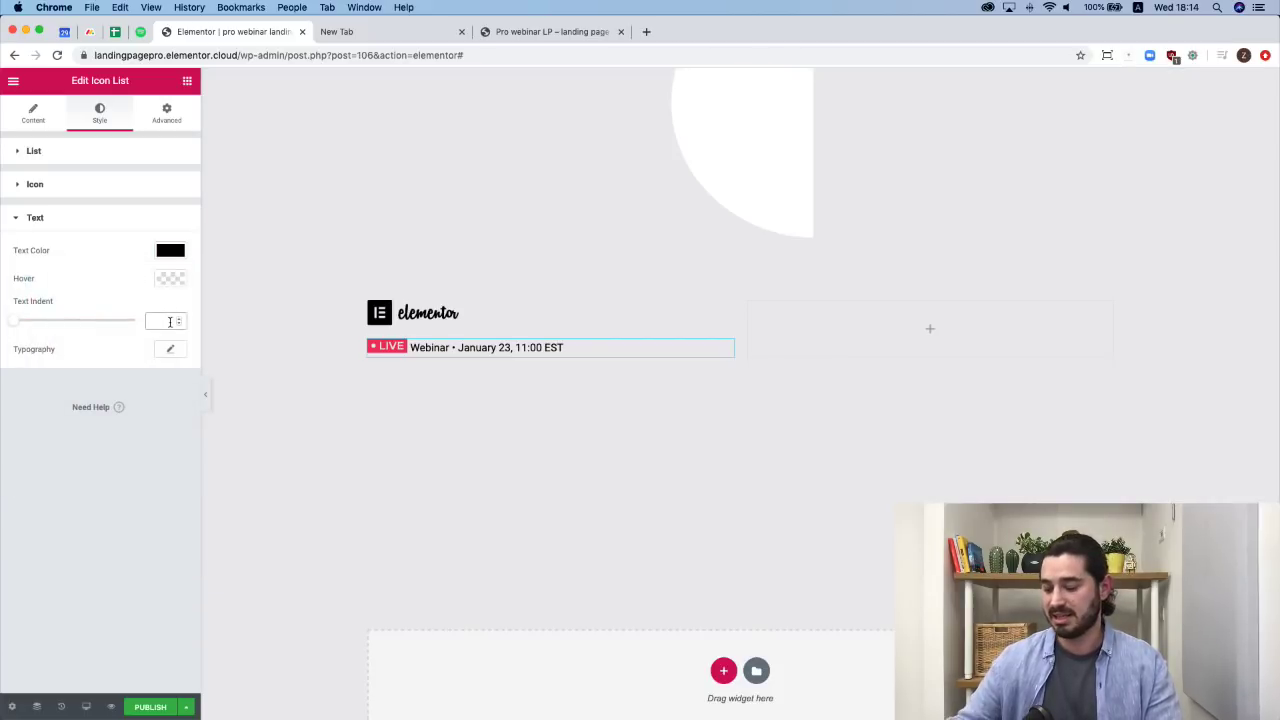
type("16")
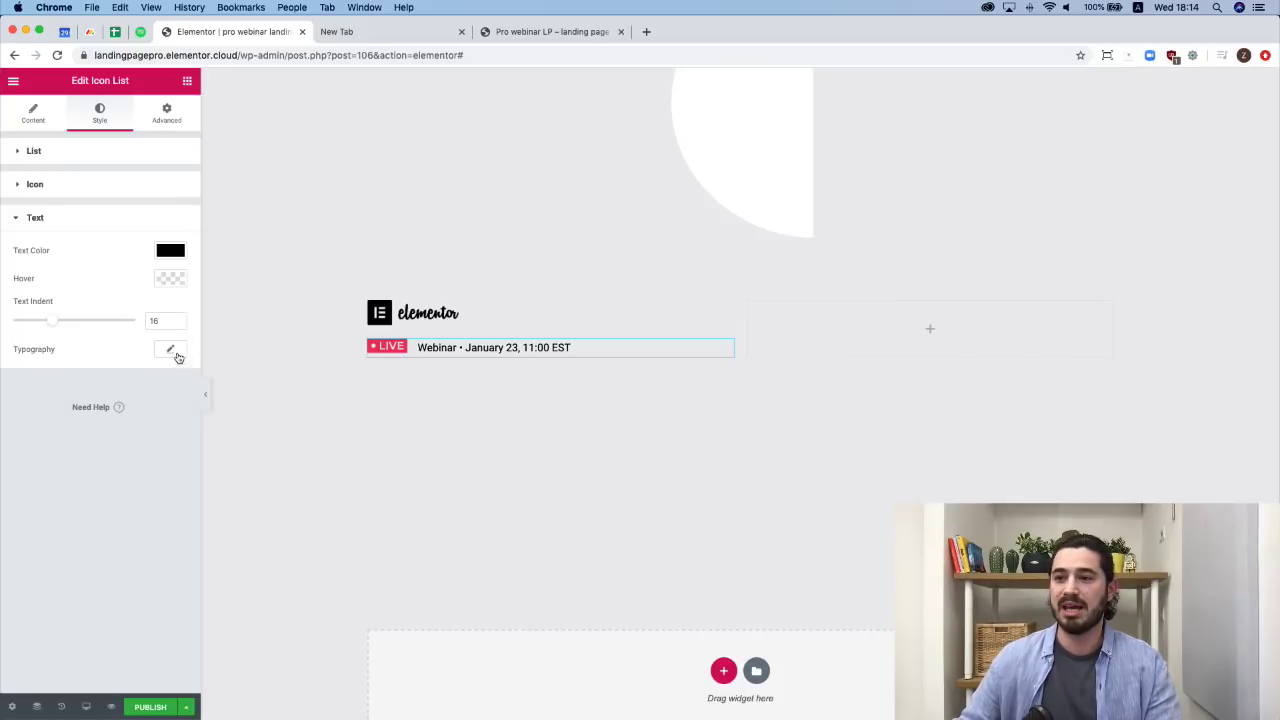
Set the webinar text typography to size 22 and weight 500
left_click(176, 352)
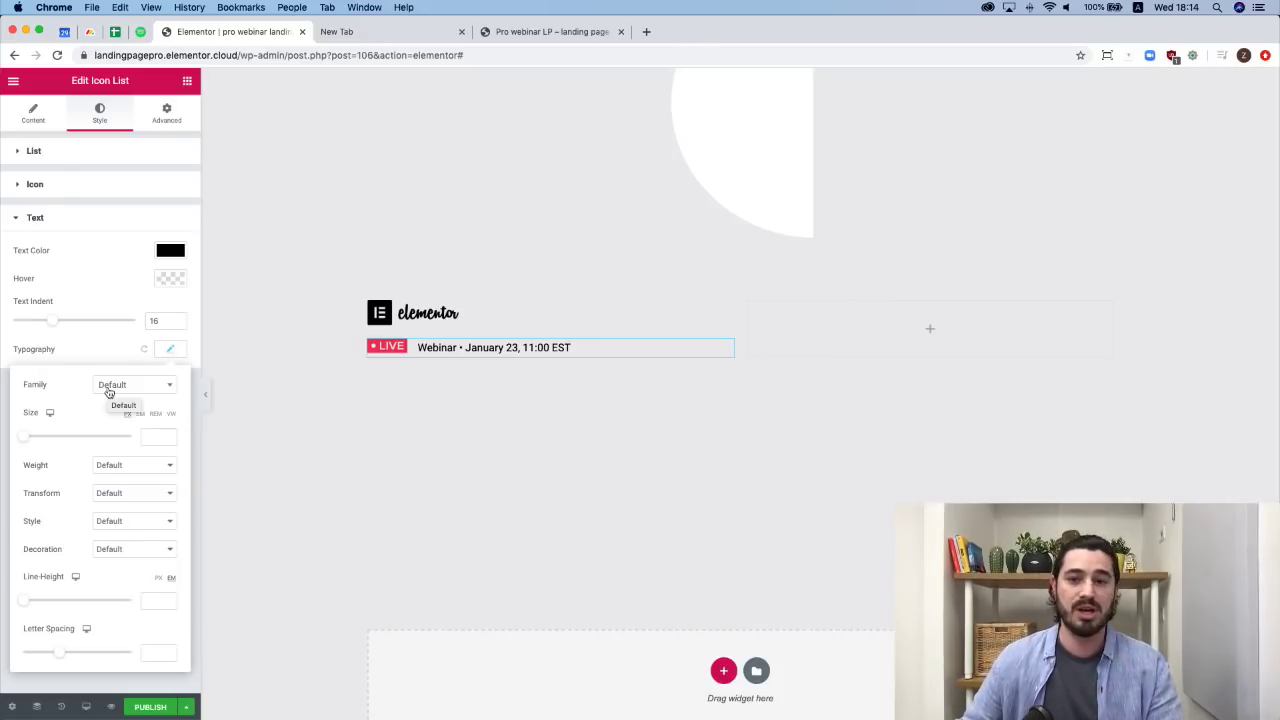
left_click(155, 440)
type("22")
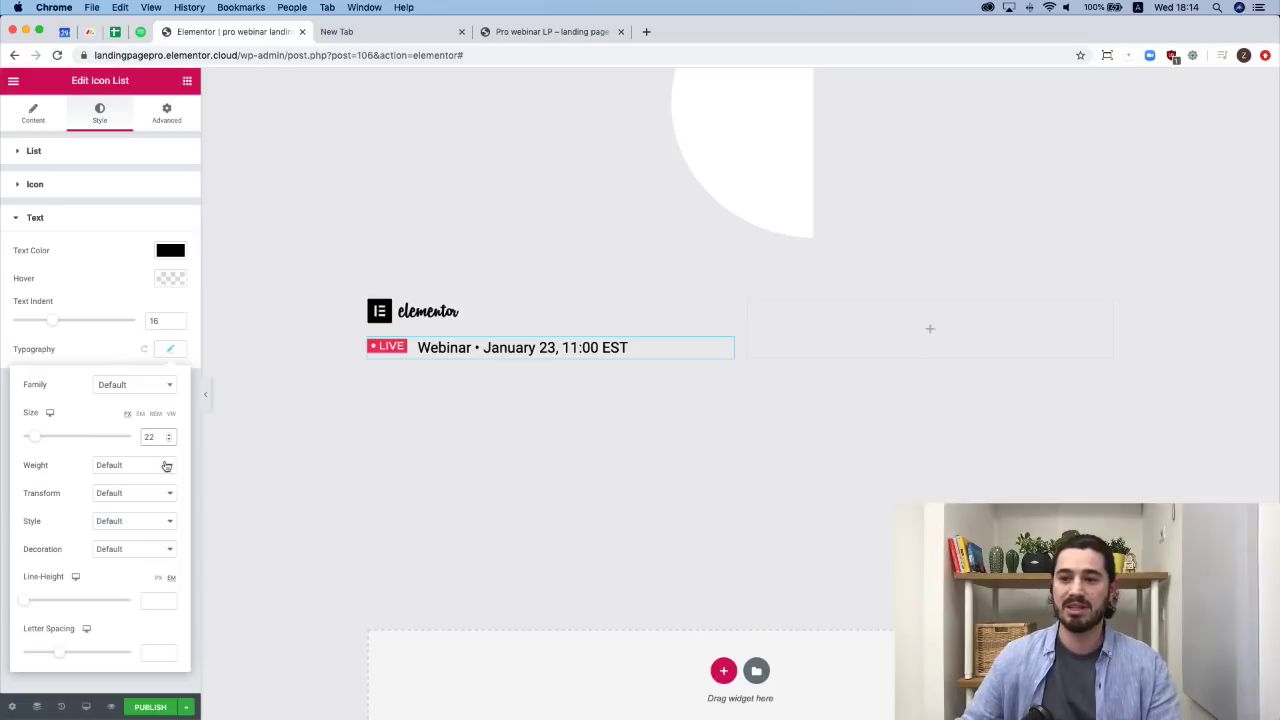
left_click(166, 465)
left_click(136, 408)
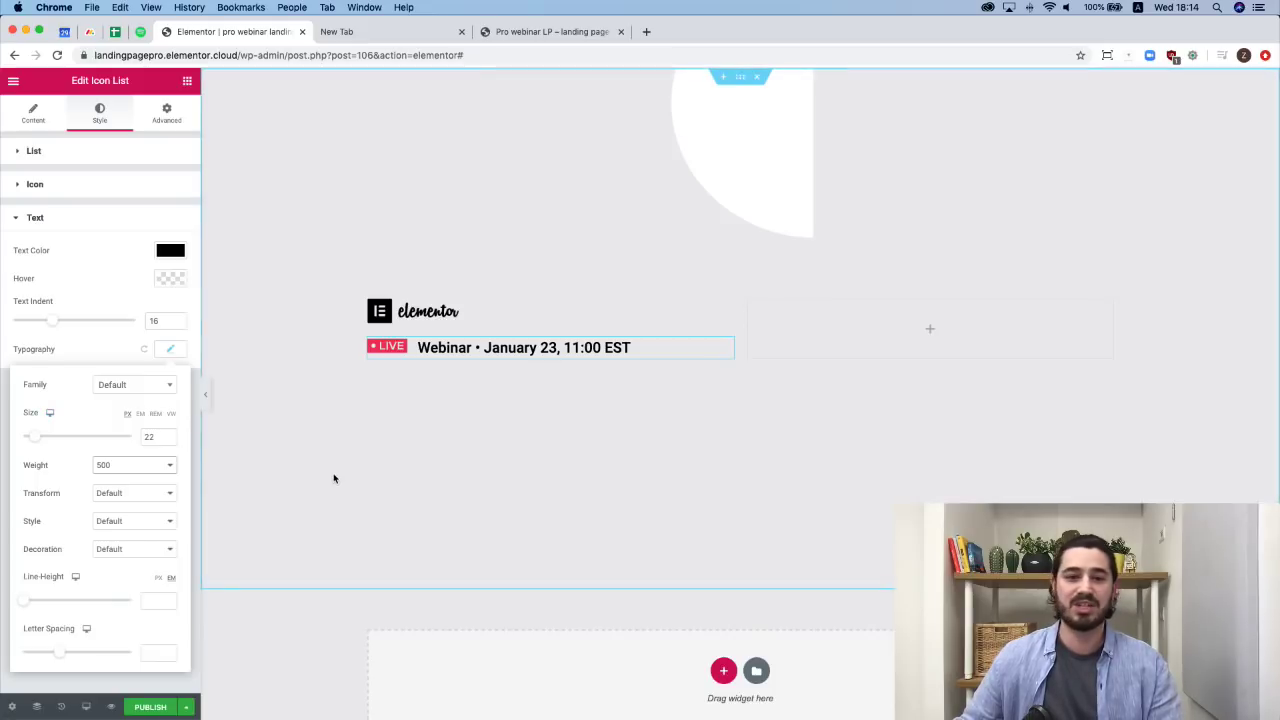
left_click(187, 82)
Add a Heading below the icon list titled 'Create Your First / Landing Page / With Elementor Pro'
left_click_drag(148, 210, 456, 366)
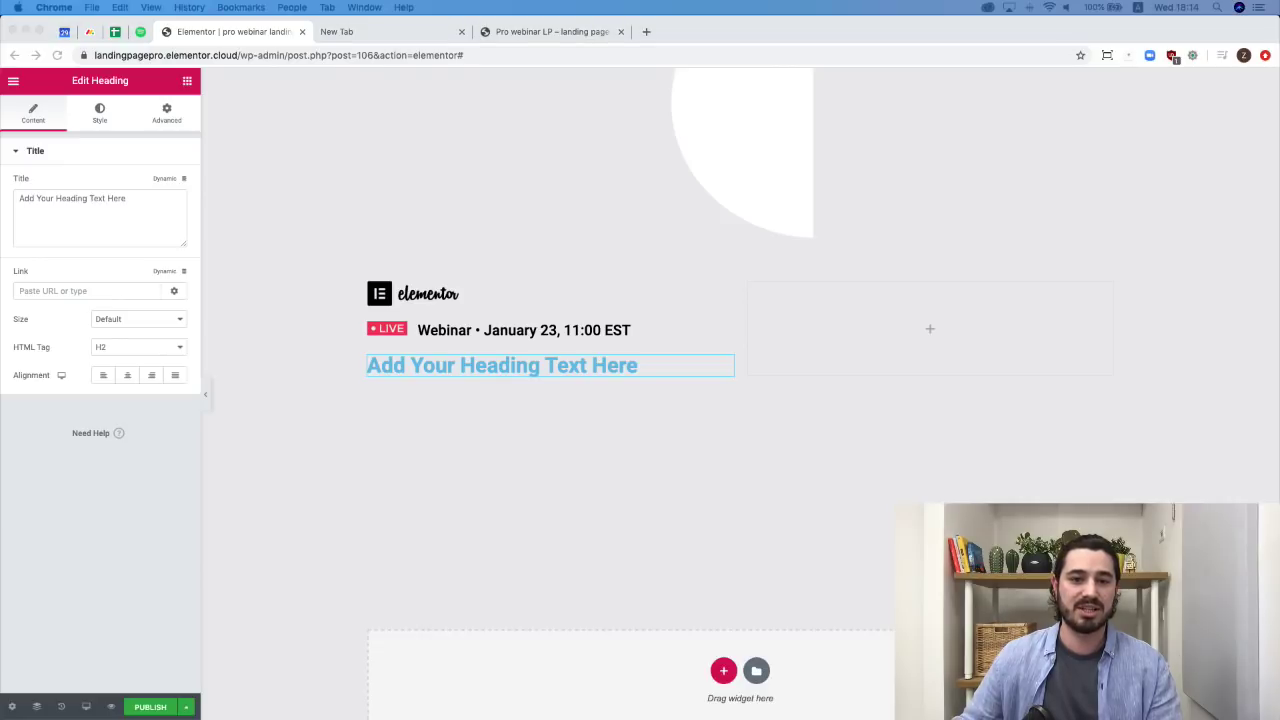
triple_click(129, 201)
type("Create Your First<br> Landing Page<br> With Elementor Pro")
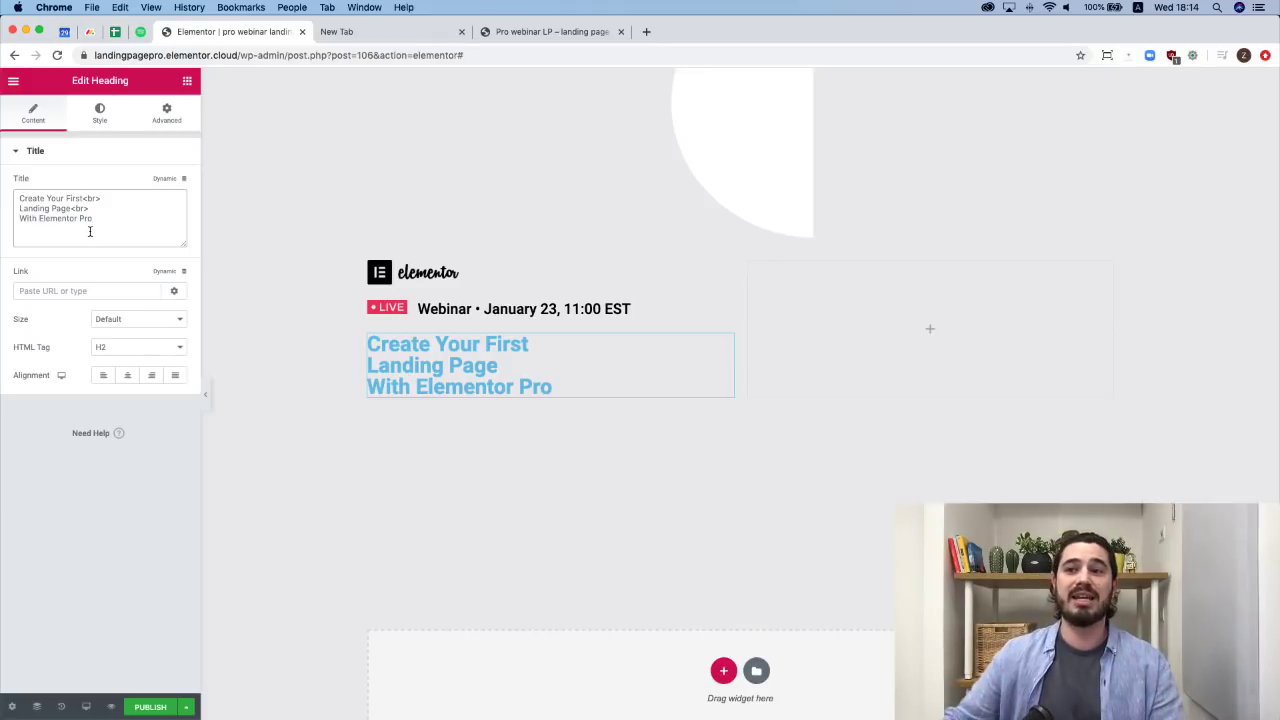
left_click(94, 230)
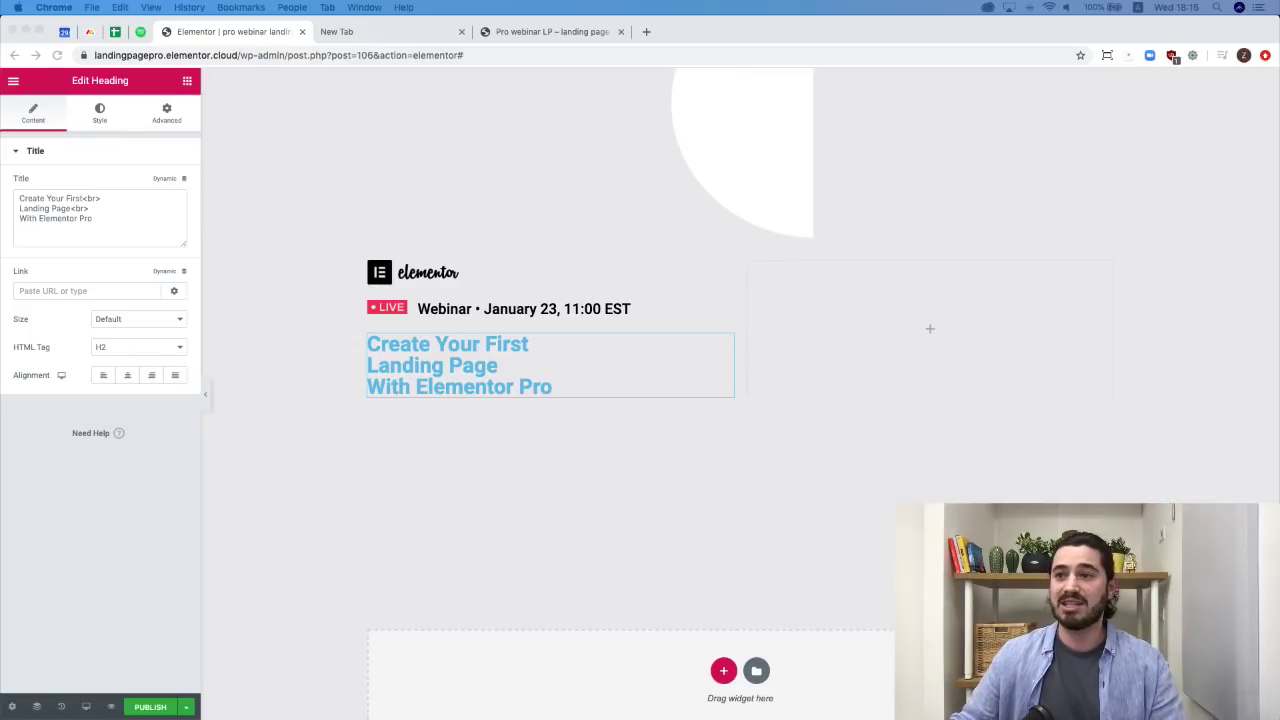
Make the hero heading text black
left_click(100, 114)
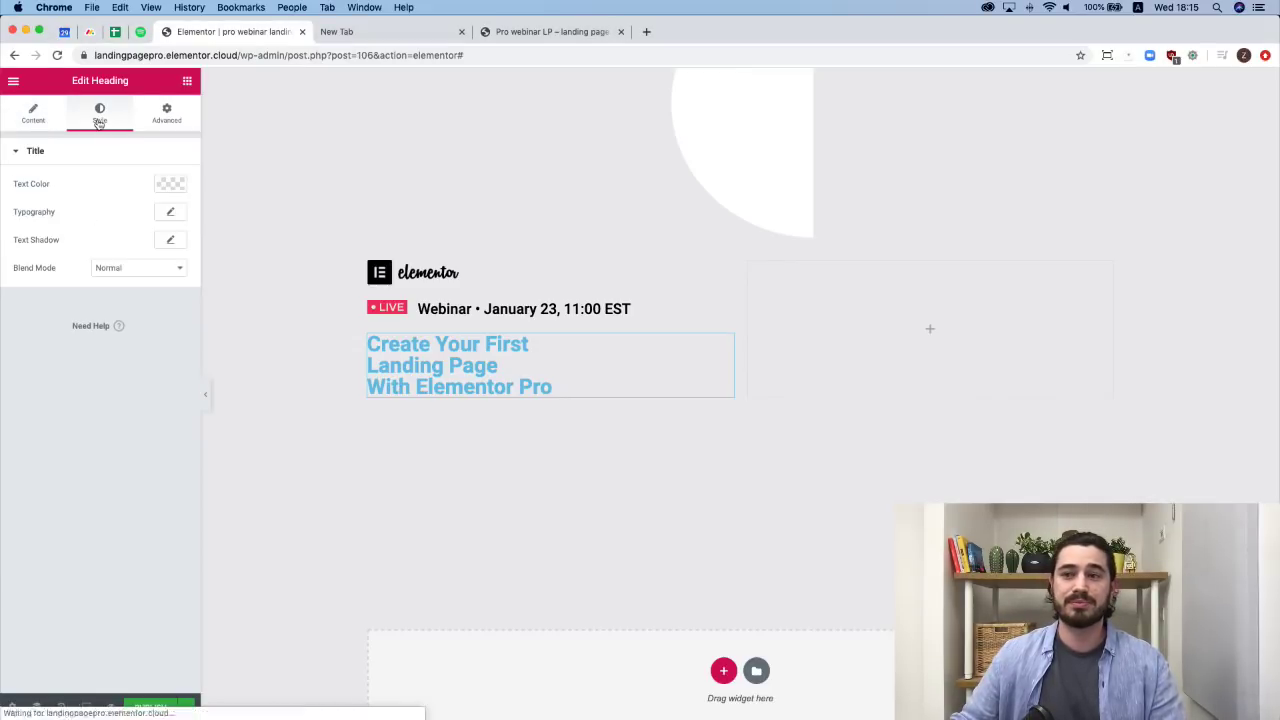
left_click(168, 184)
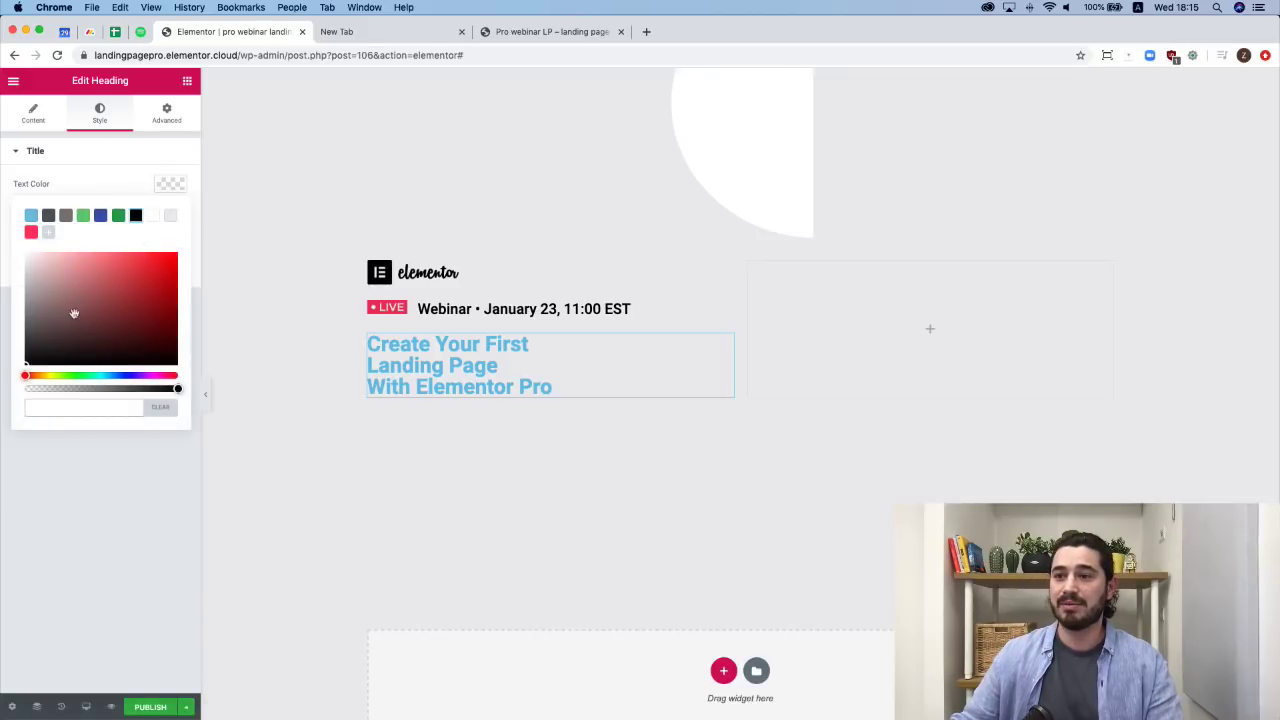
left_click_drag(74, 313, 25, 388)
left_click(170, 190)
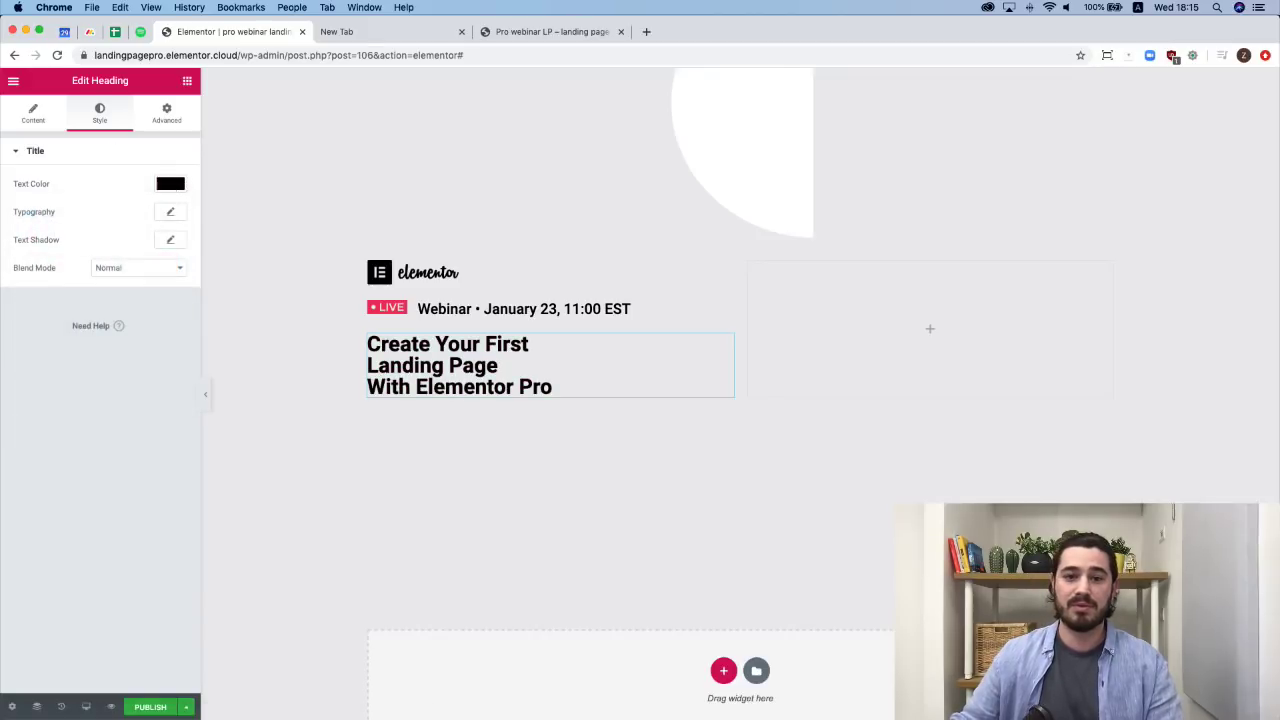
Set the heading typography to size 70, underlined, 80 px line height, -4 letter spacing
left_click(172, 215)
left_click(147, 255)
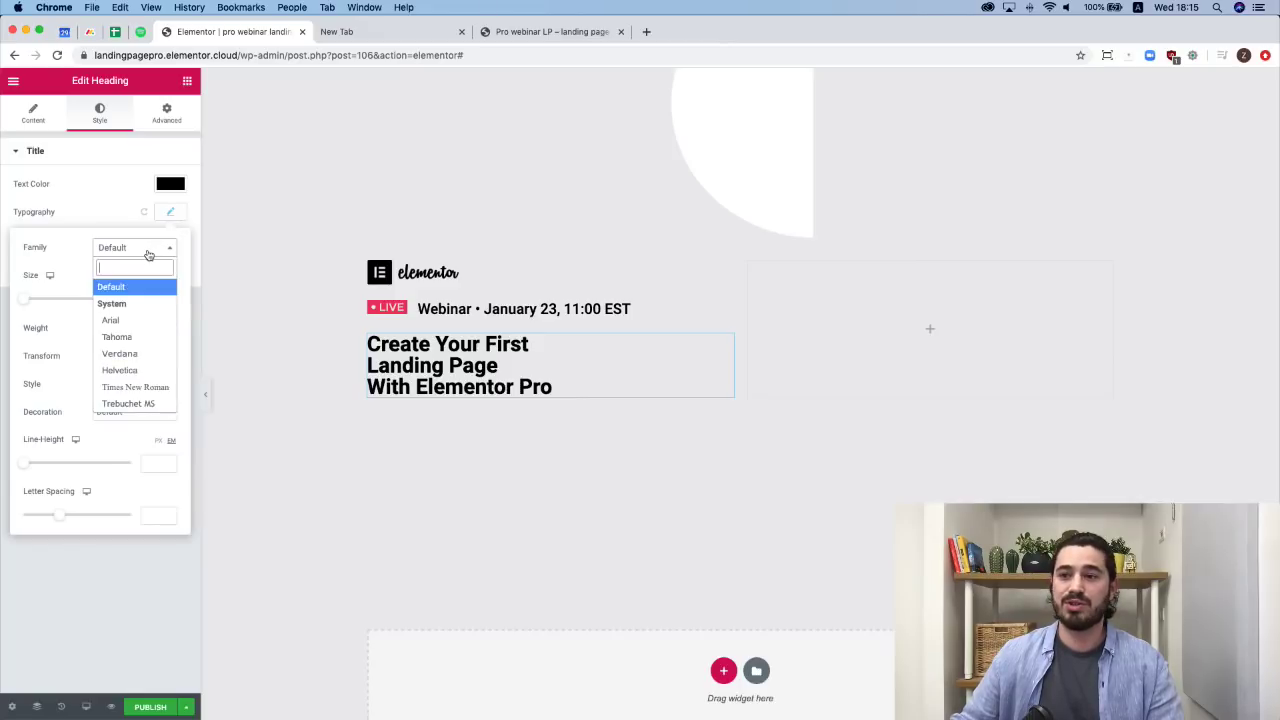
left_click(147, 252)
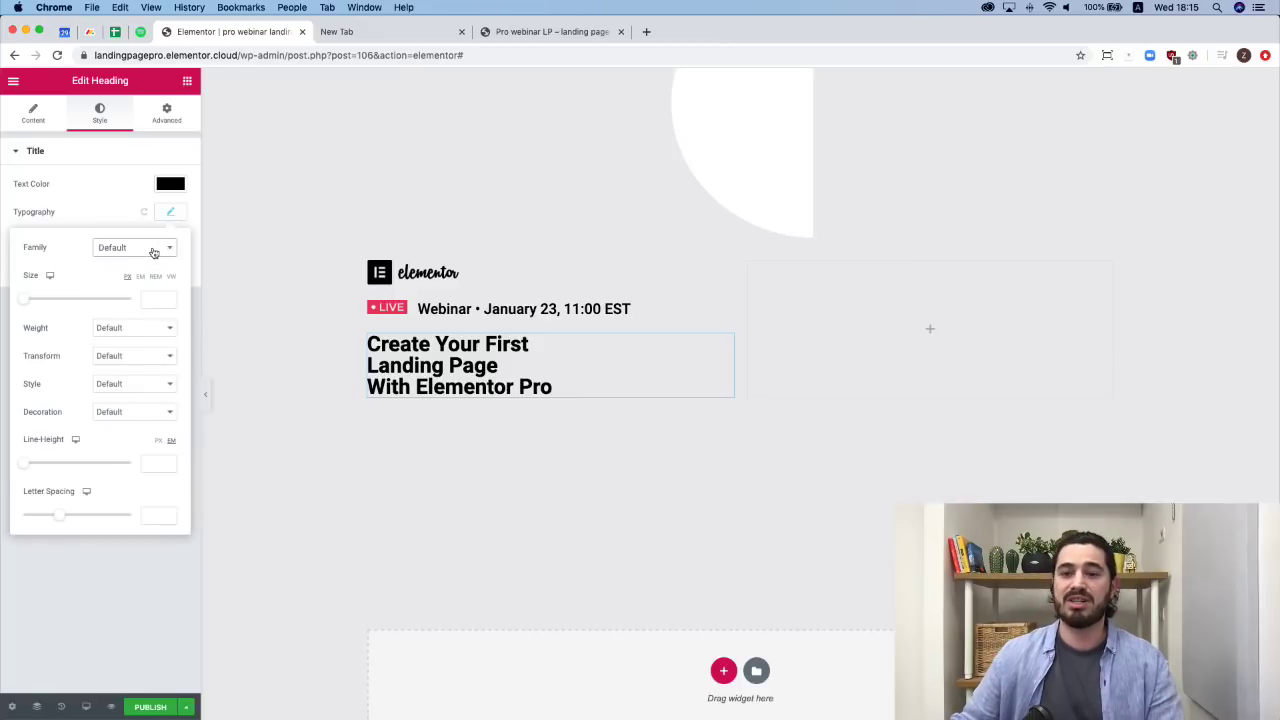
left_click(154, 307)
type("70")
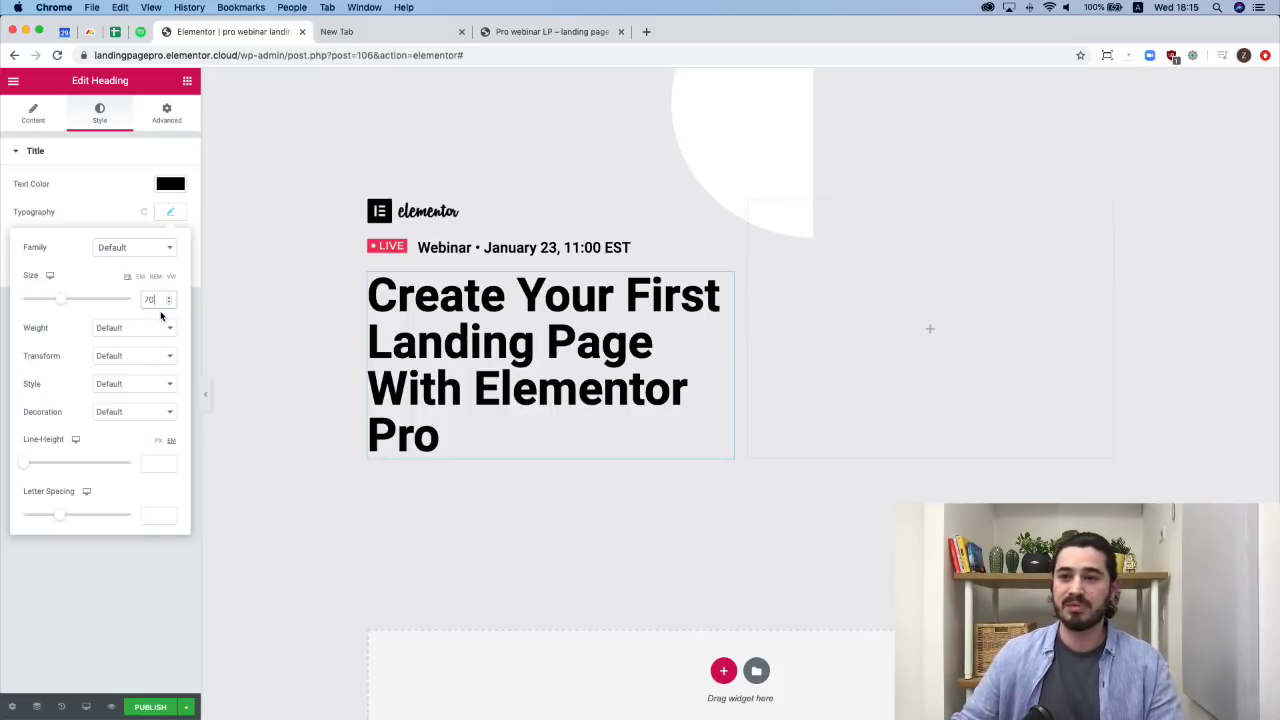
left_click(134, 412)
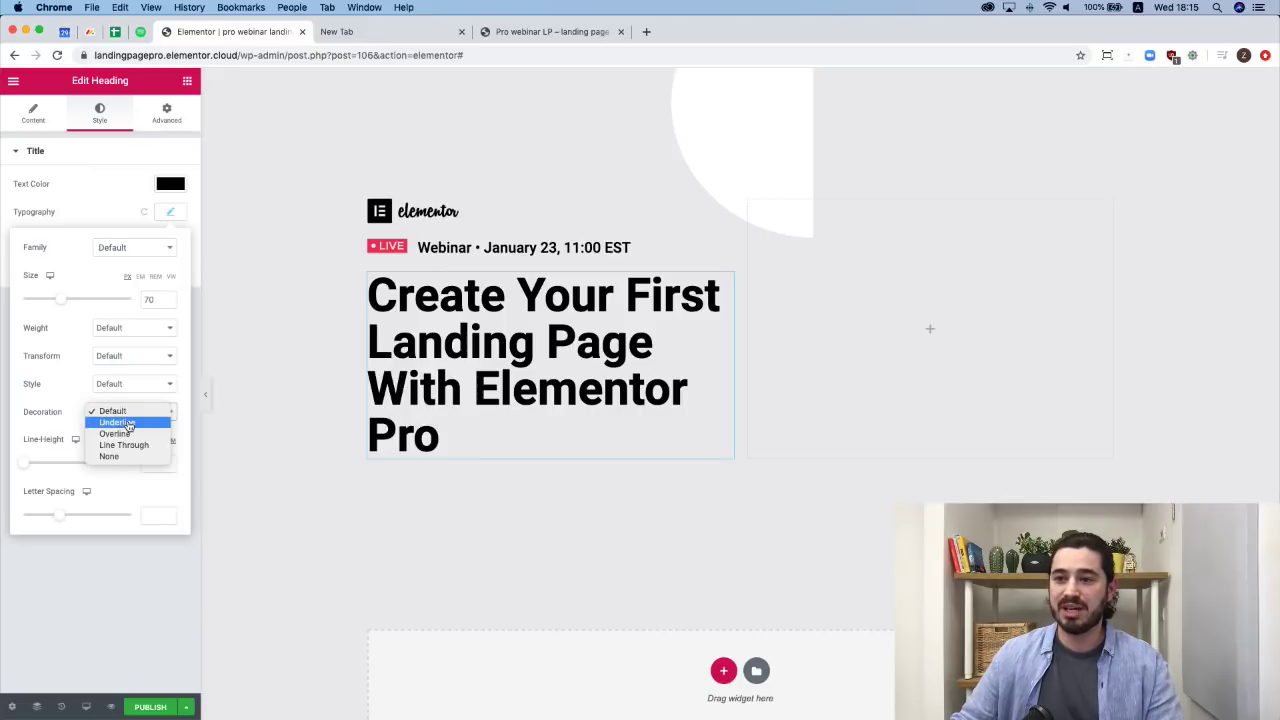
left_click(129, 424)
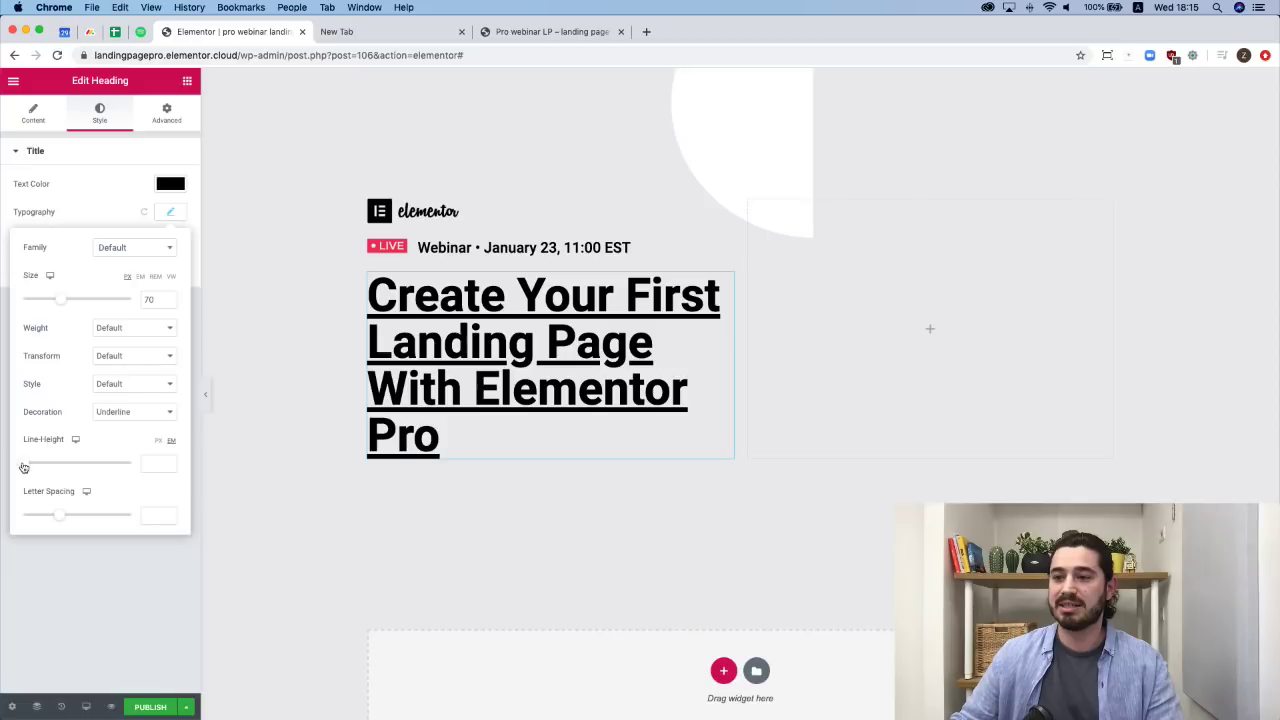
left_click(159, 441)
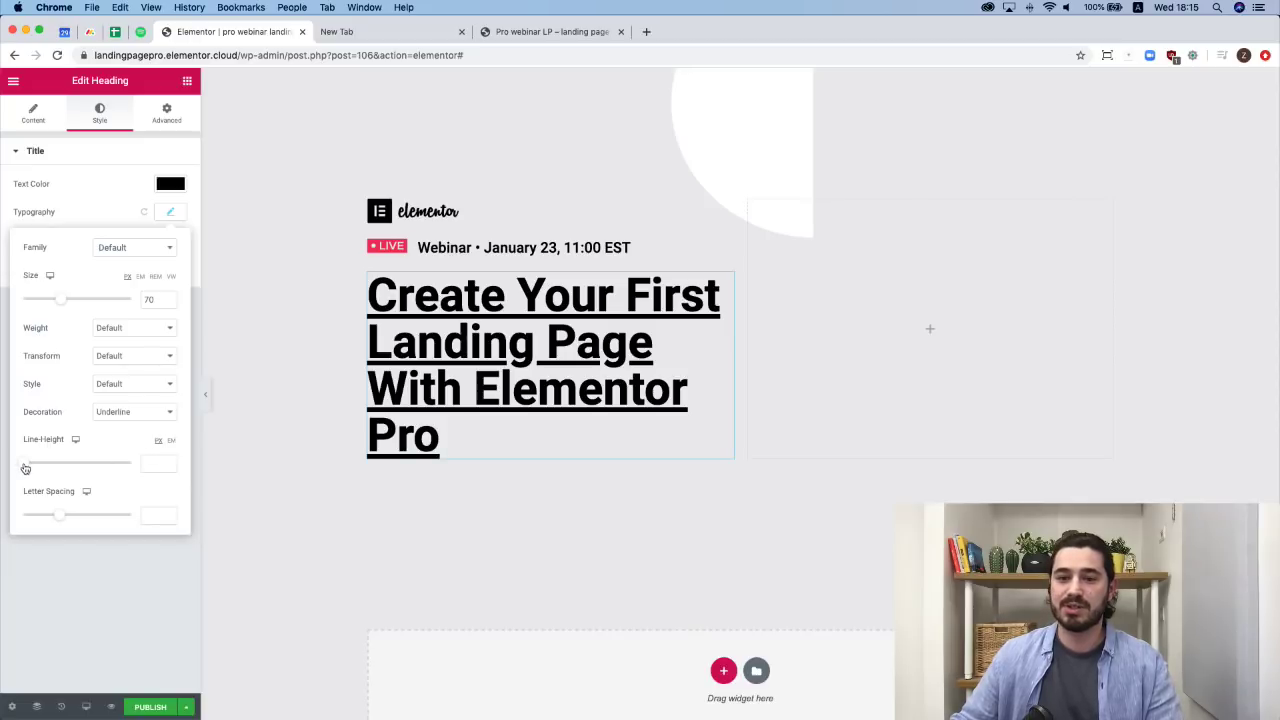
left_click_drag(25, 468, 106, 469)
left_click_drag(63, 520, 33, 524)
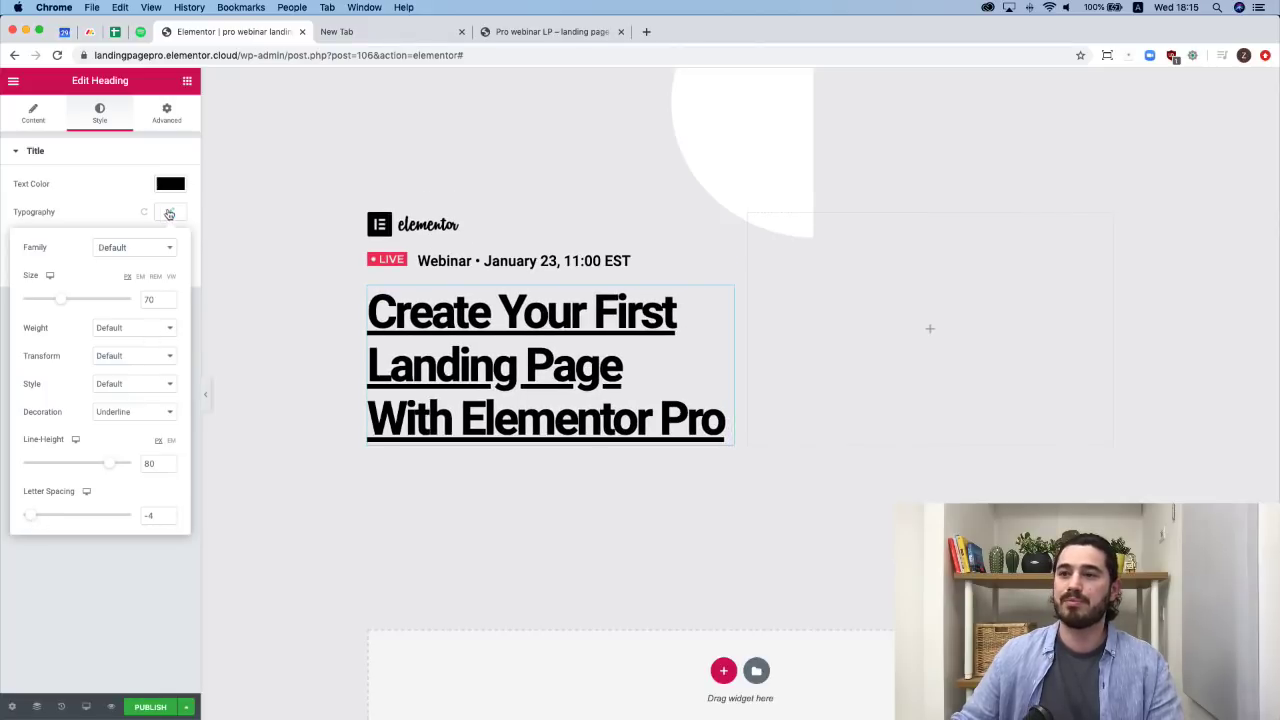
left_click(170, 214)
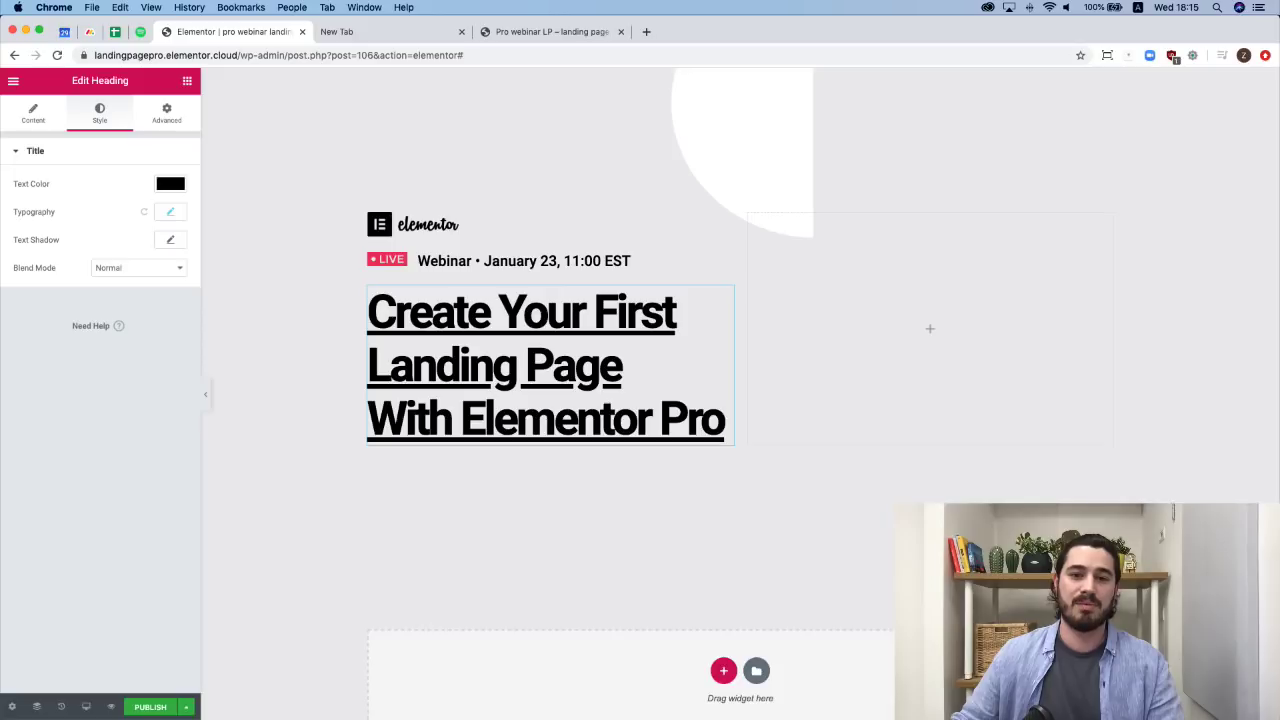
Place a Button widget under the heading and relabel it from 'Click here' to 'Save my seat'
left_click(189, 80)
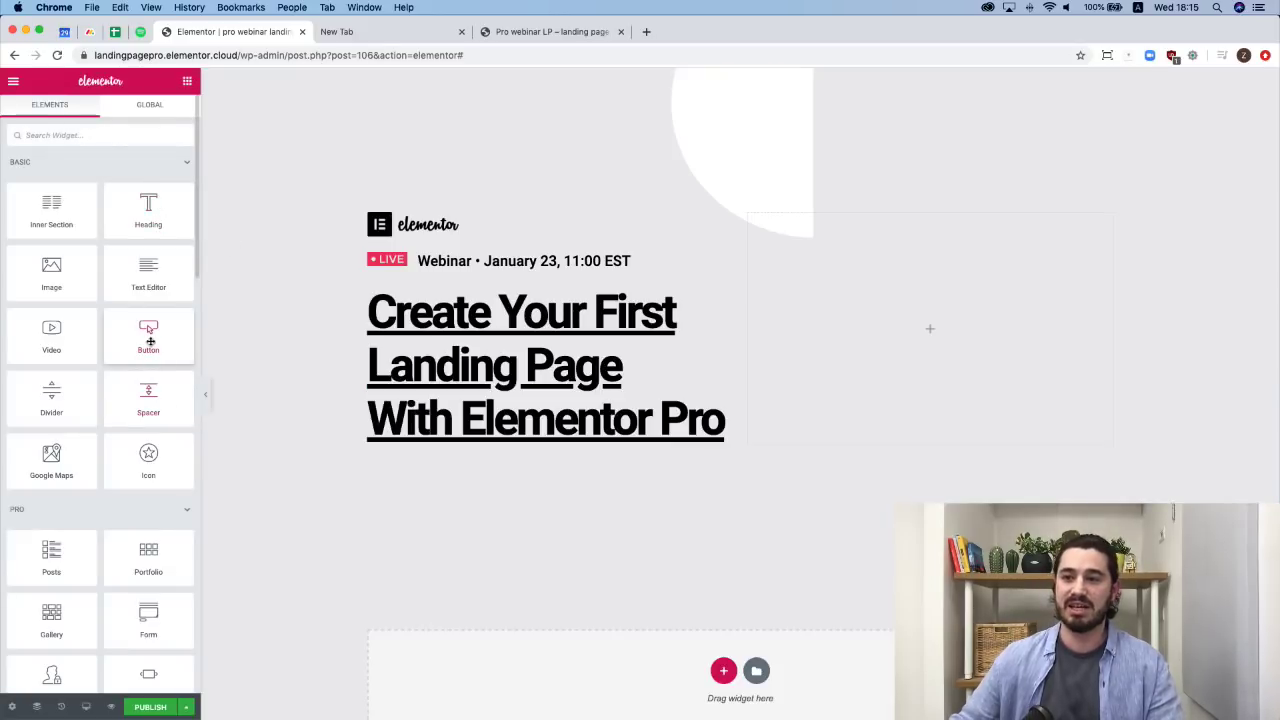
left_click_drag(148, 337, 485, 440)
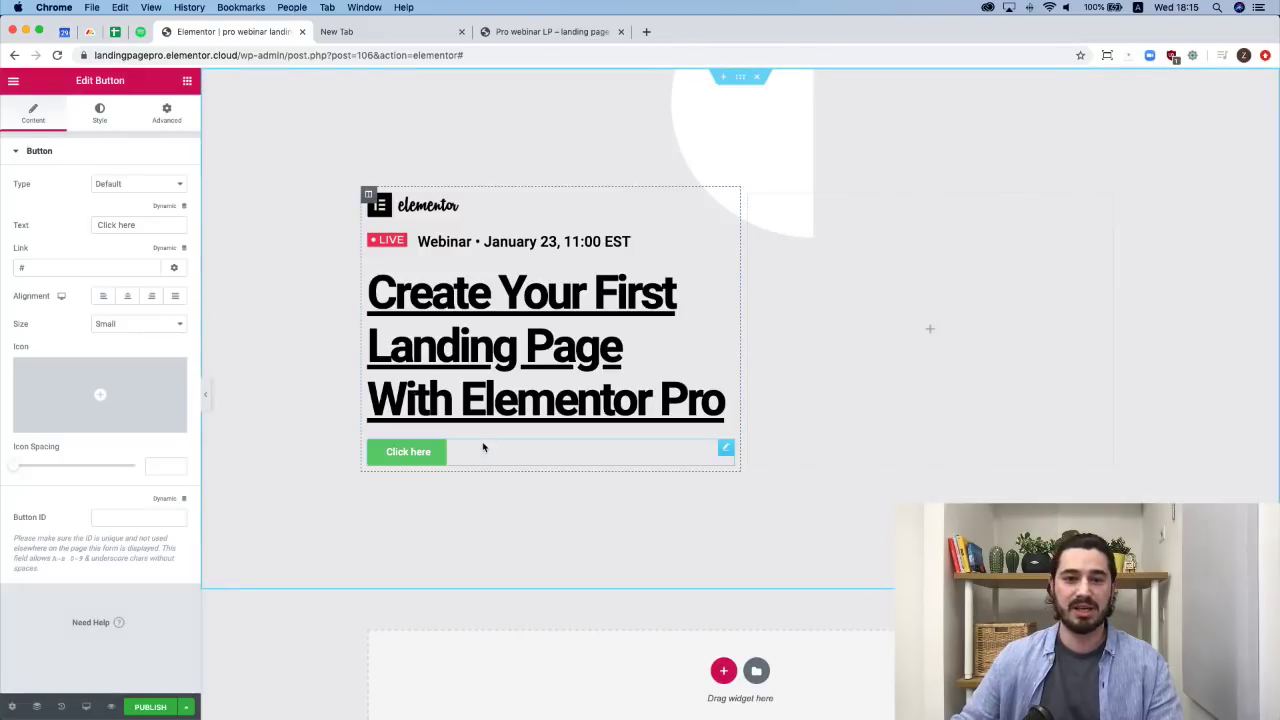
mouse_move(100, 395)
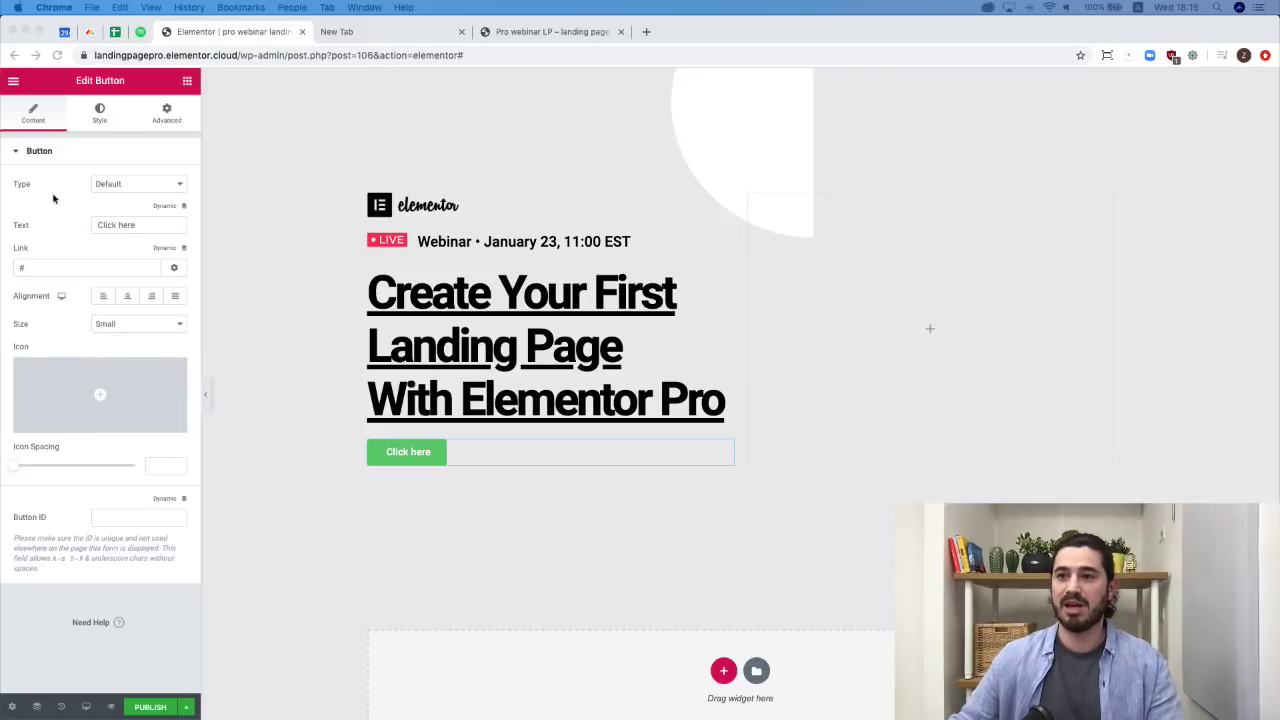
left_click(124, 222)
triple_click(124, 224)
type("Save my seat")
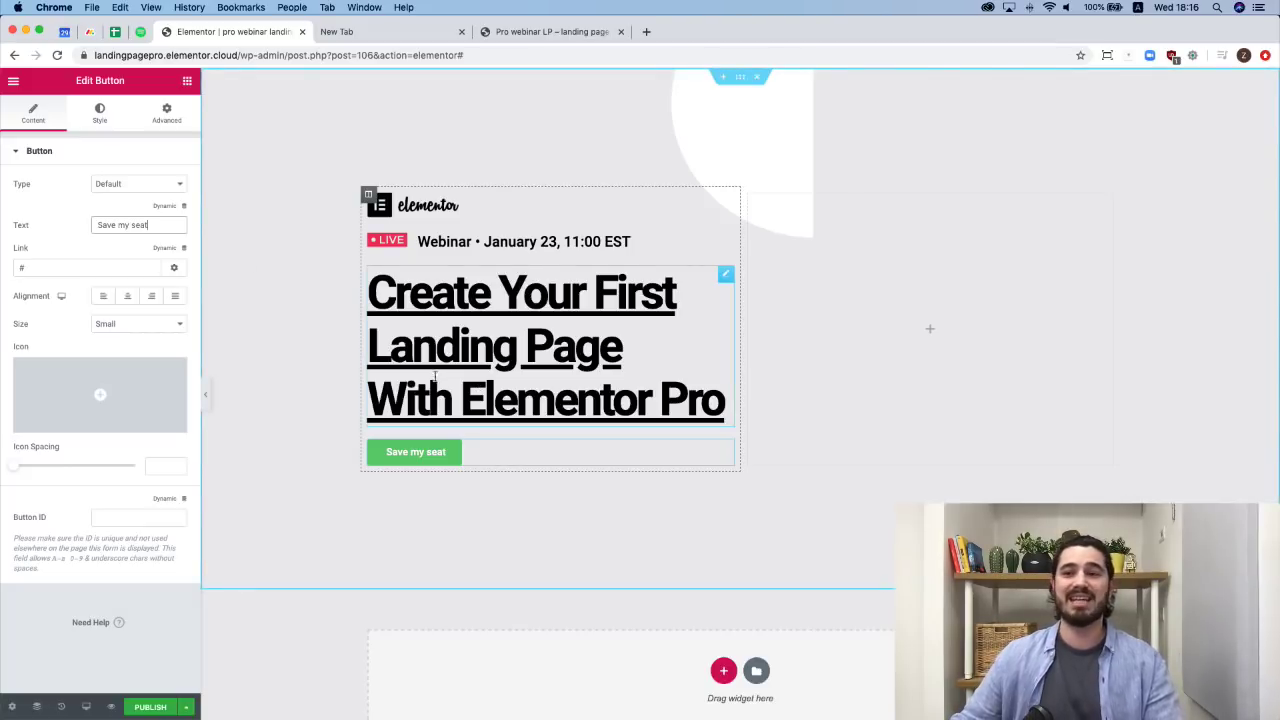
left_click(69, 276)
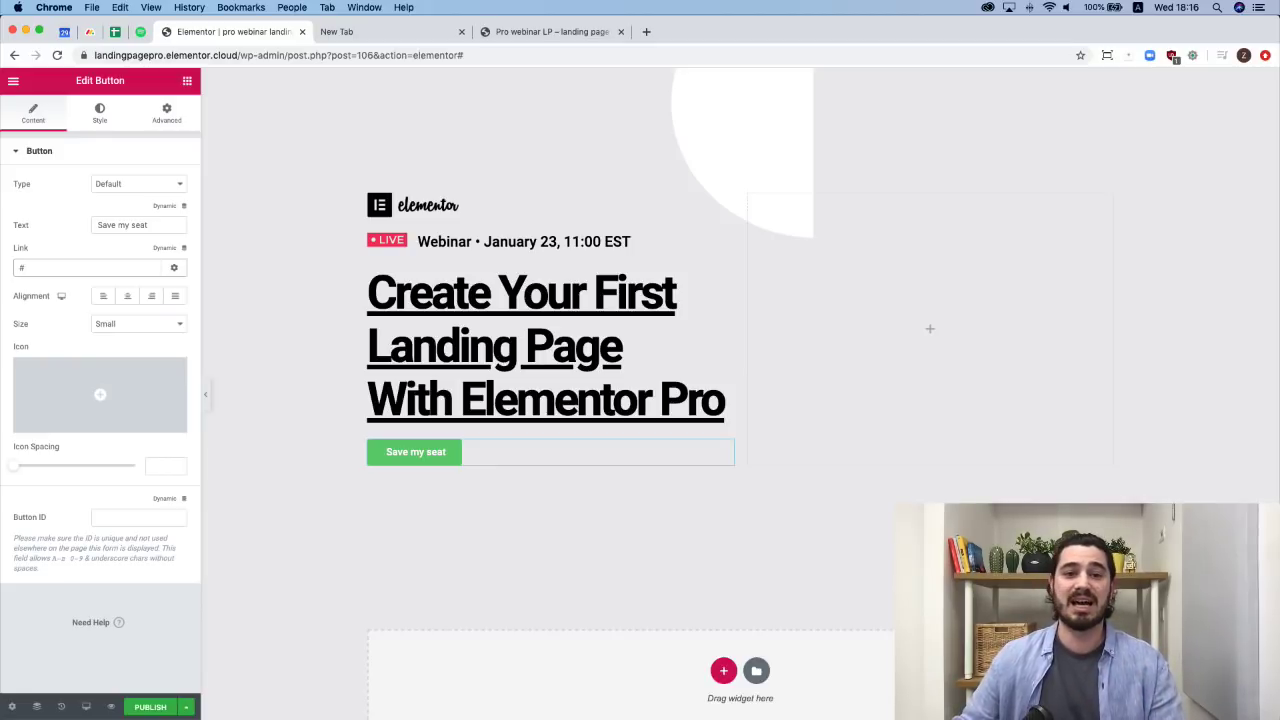
Set the button label font to Montserrat at size 16
left_click(100, 114)
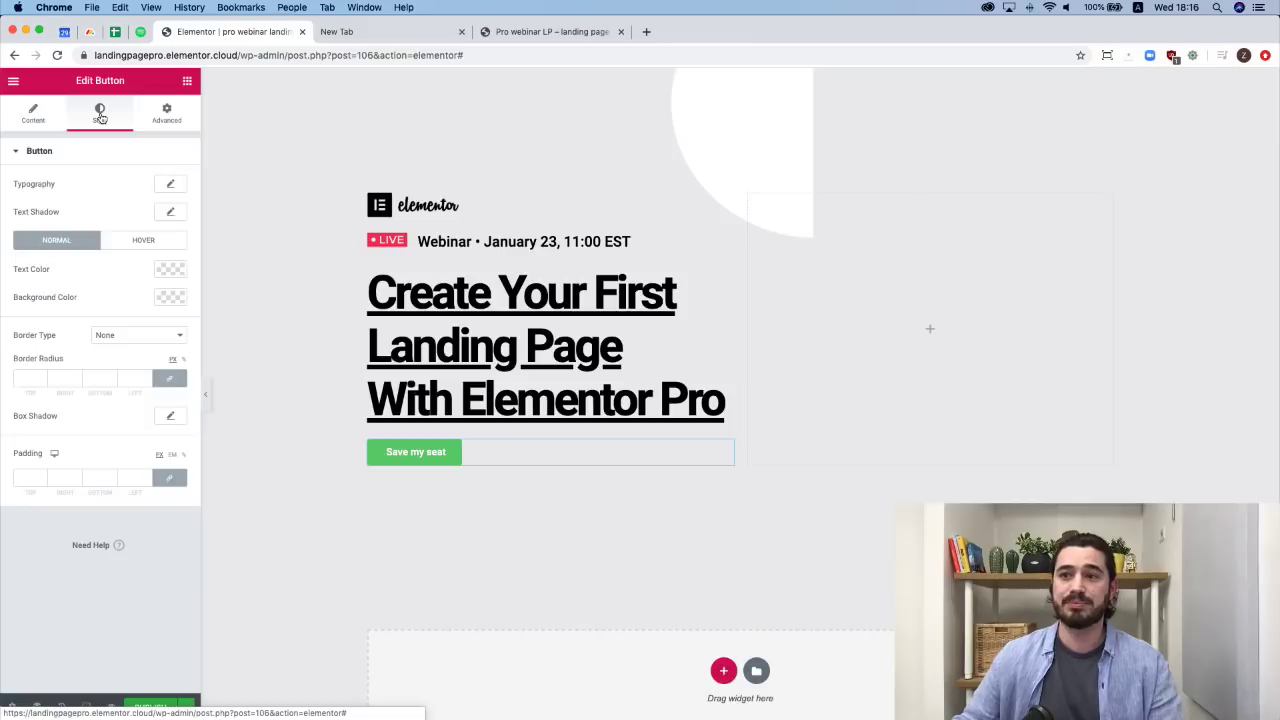
left_click(168, 185)
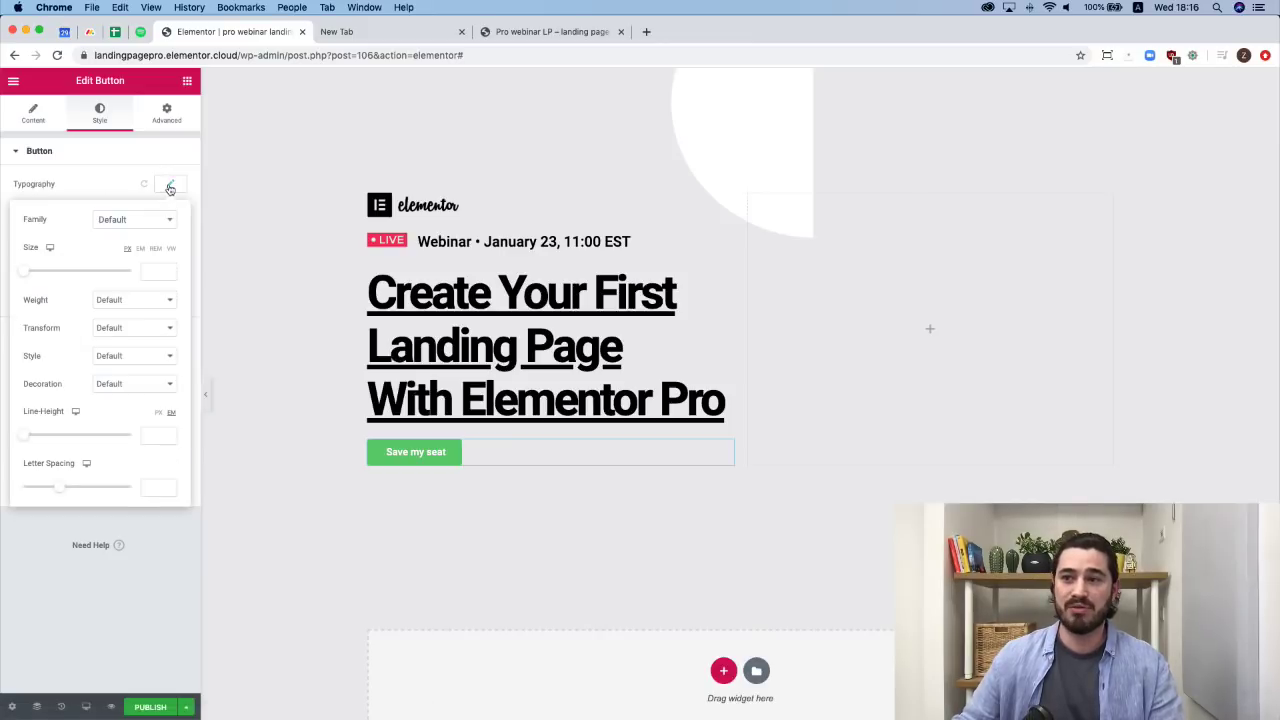
left_click(147, 222)
type("mont")
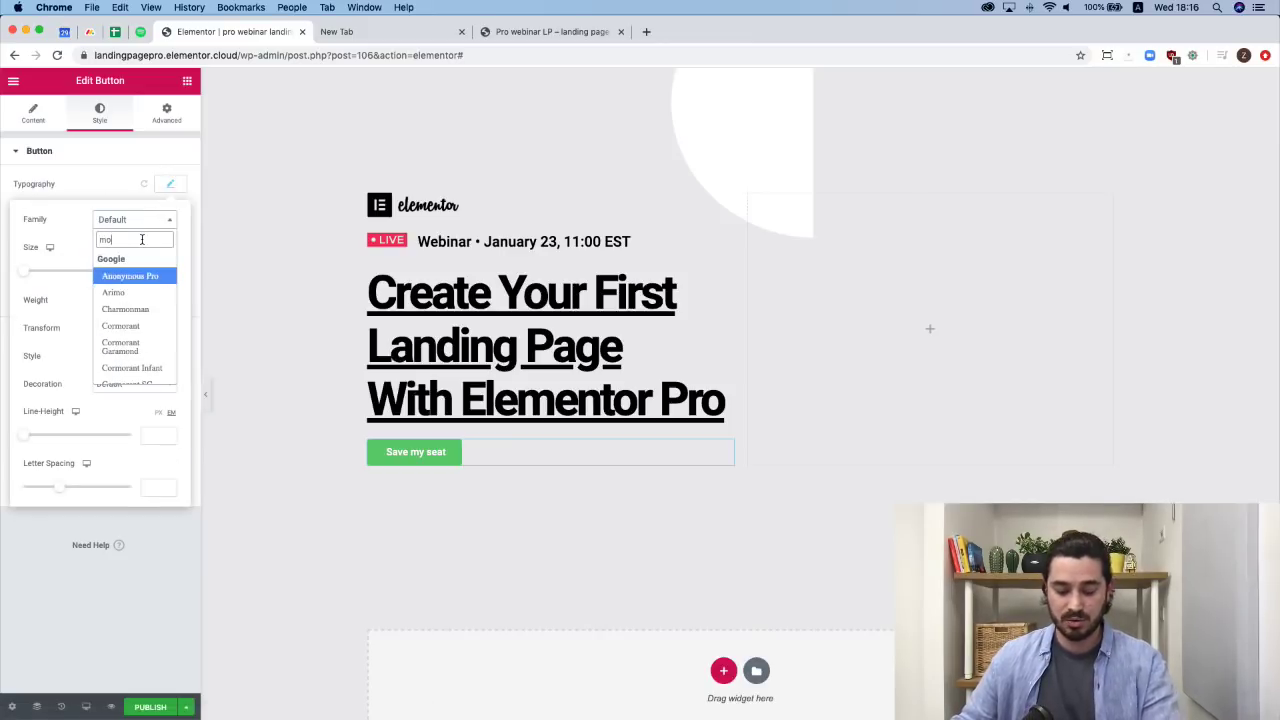
left_click(133, 309)
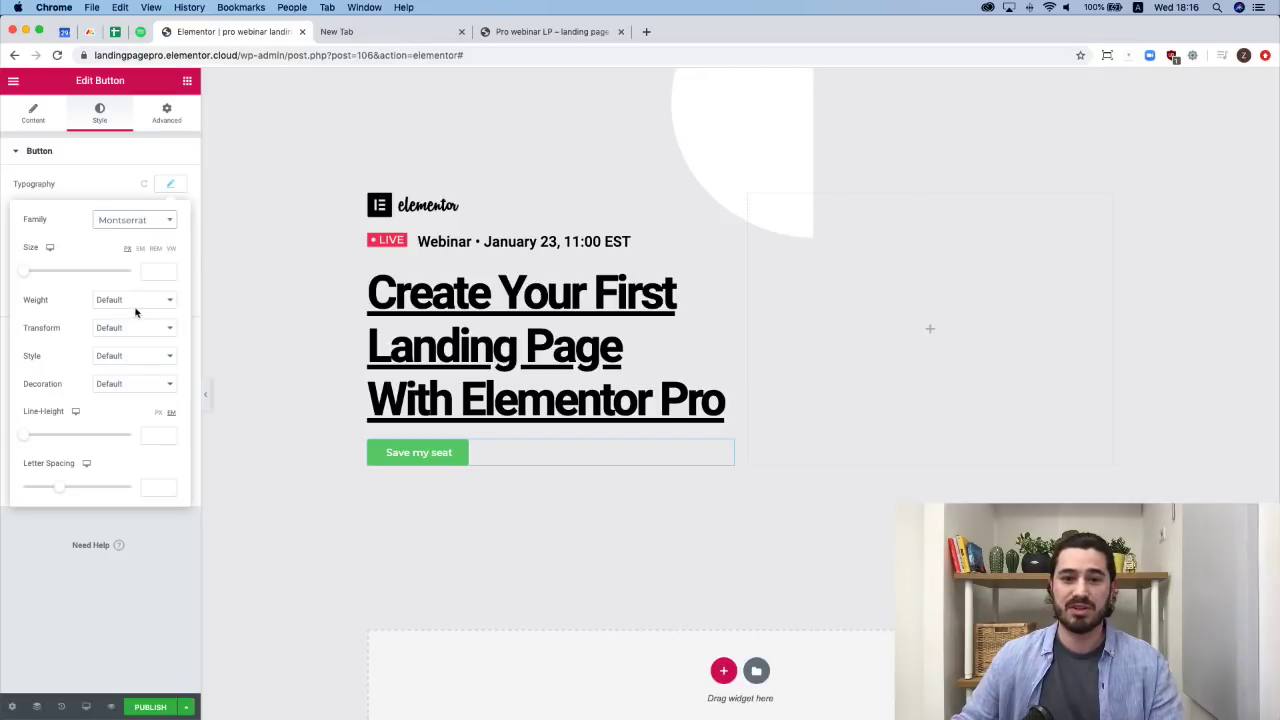
left_click(157, 272)
type("18")
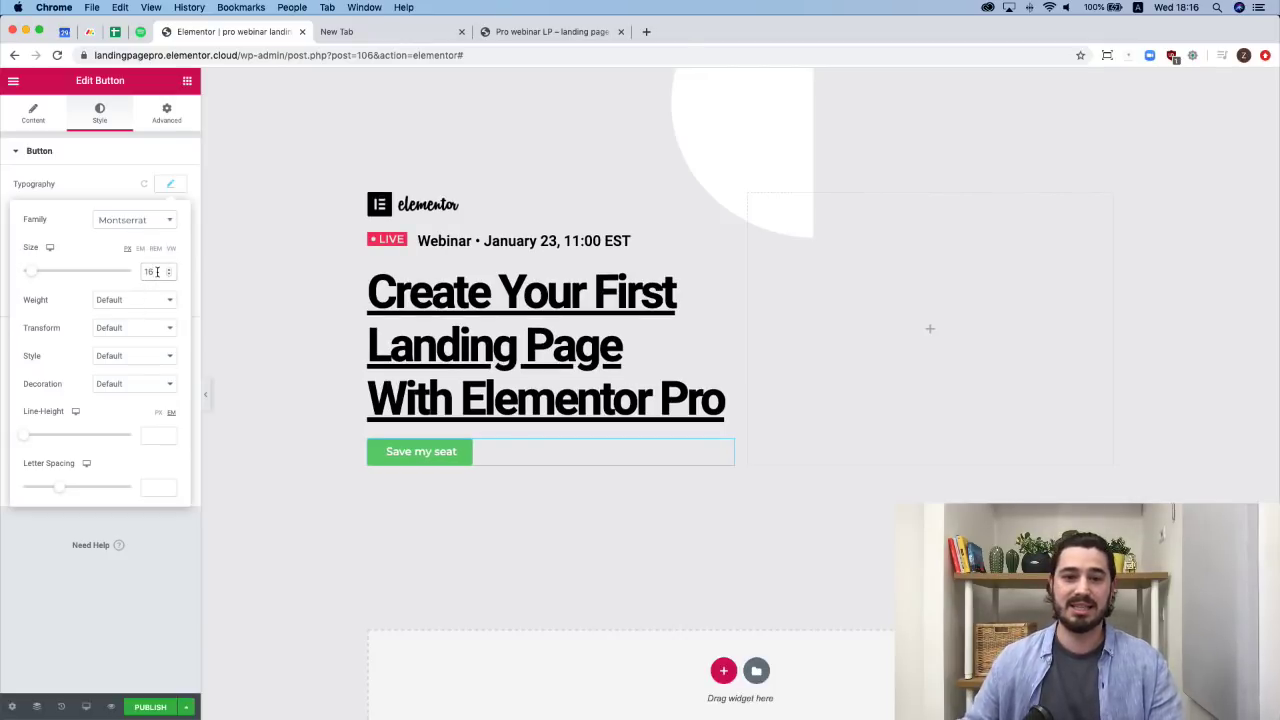
Make the button label weight 600, uppercase, with letter spacing 2
left_click(135, 300)
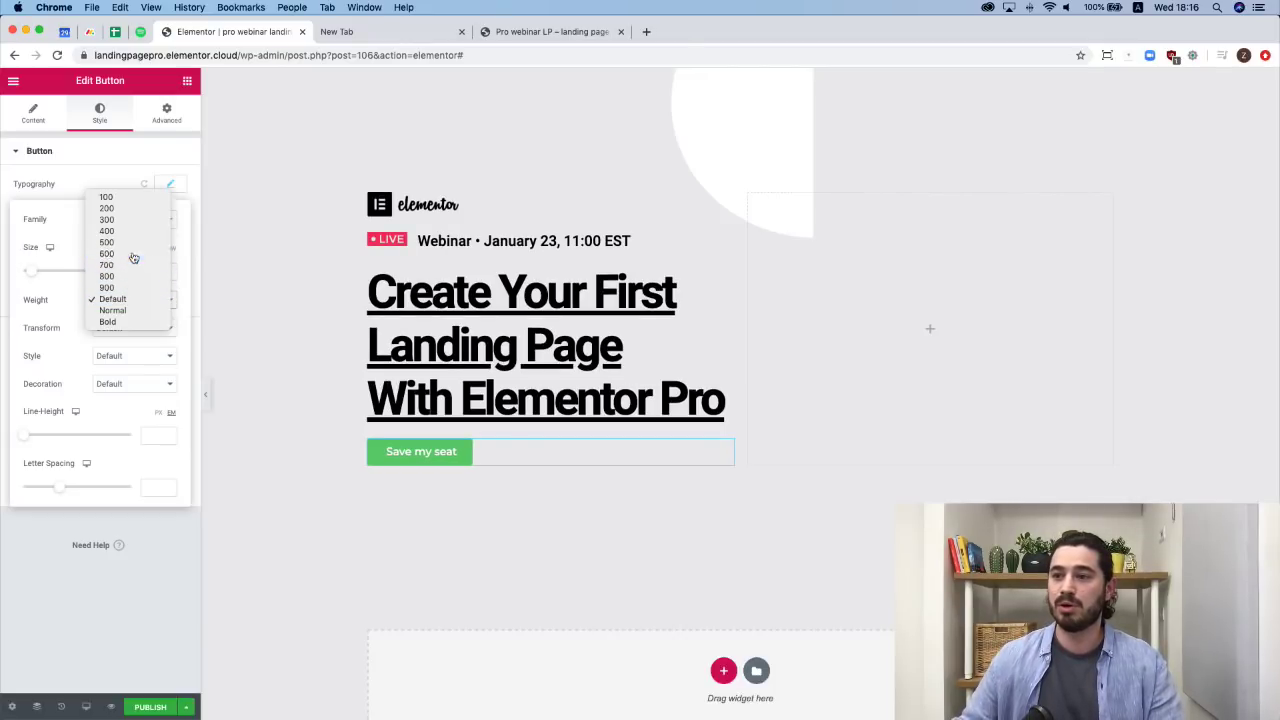
left_click(133, 257)
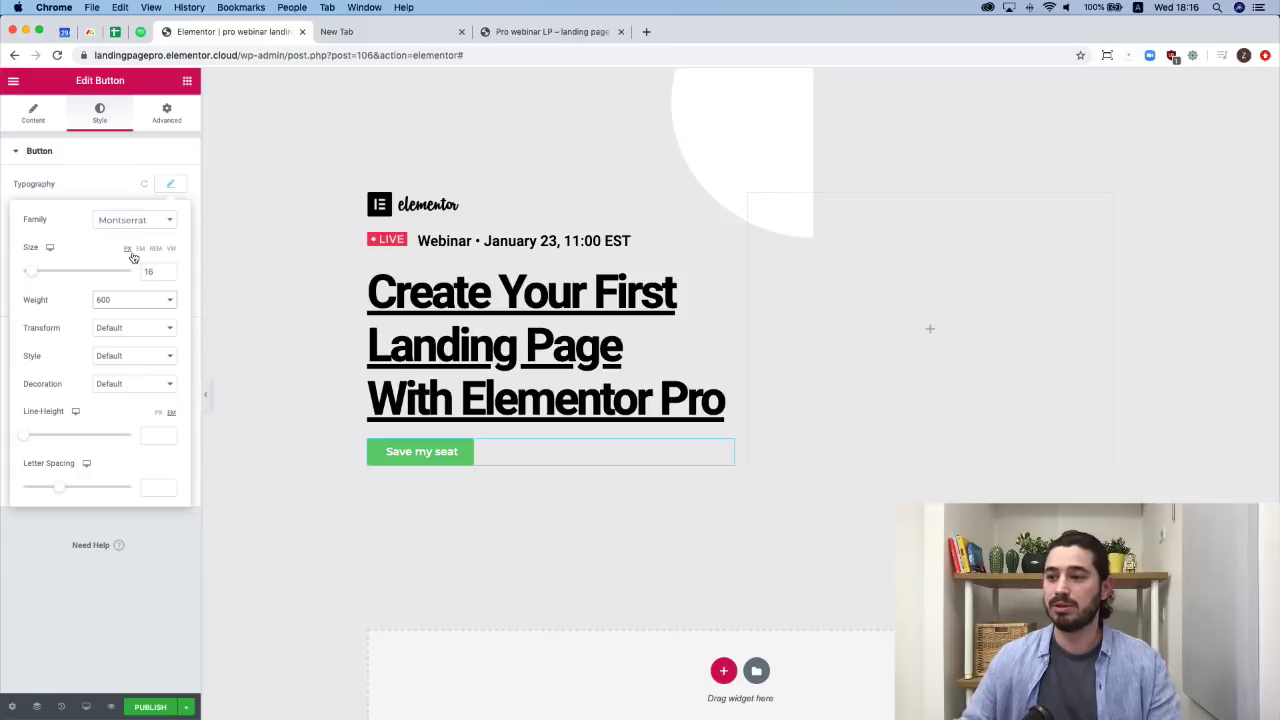
left_click(129, 329)
left_click(133, 340)
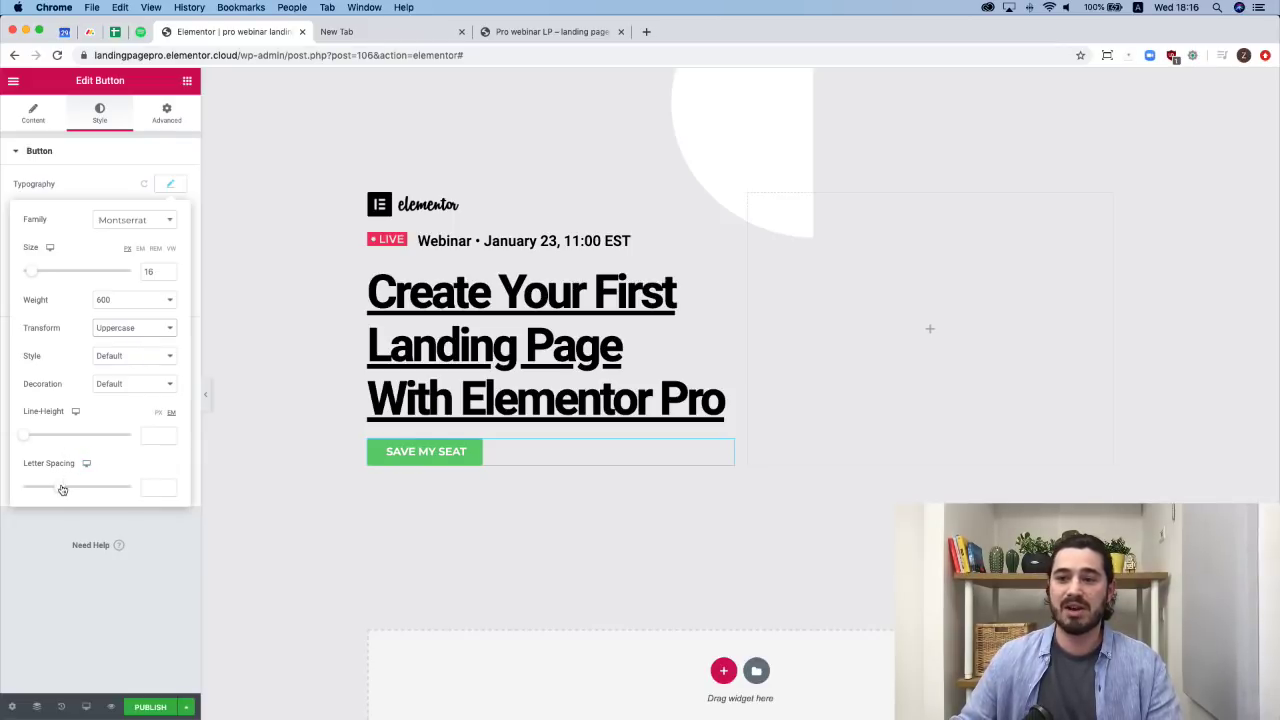
left_click_drag(59, 491, 74, 491)
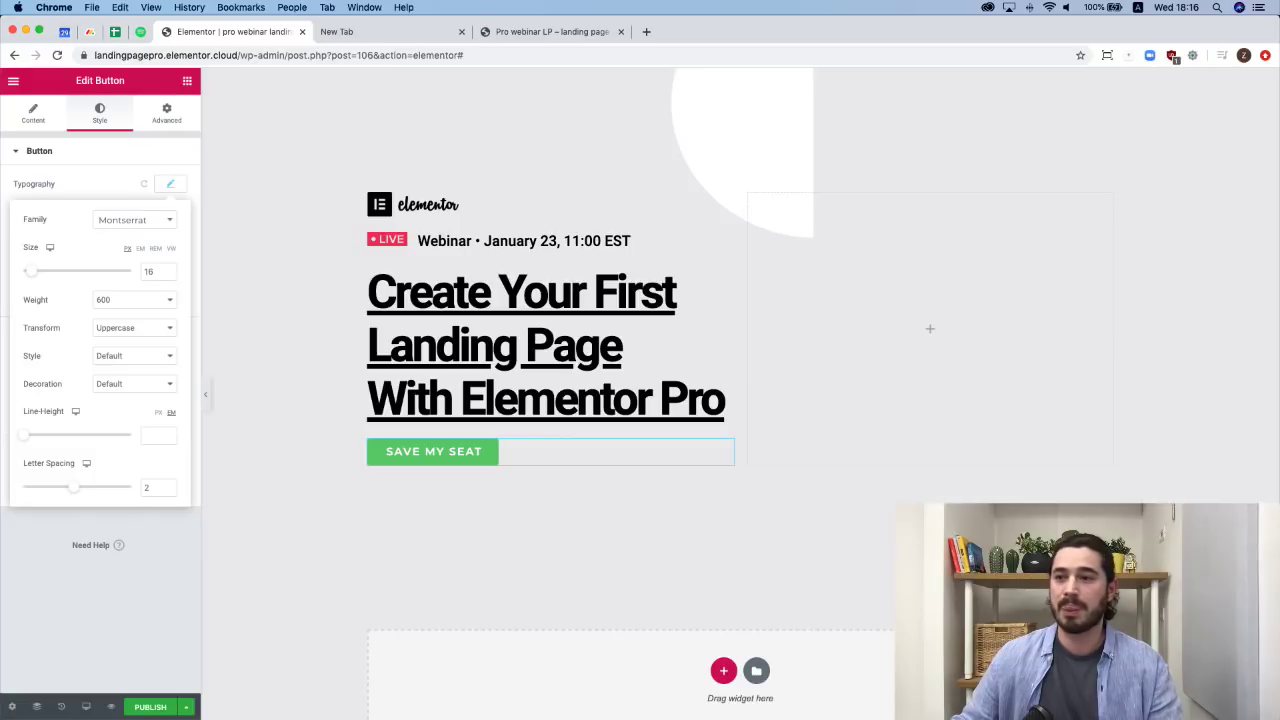
left_click(171, 186)
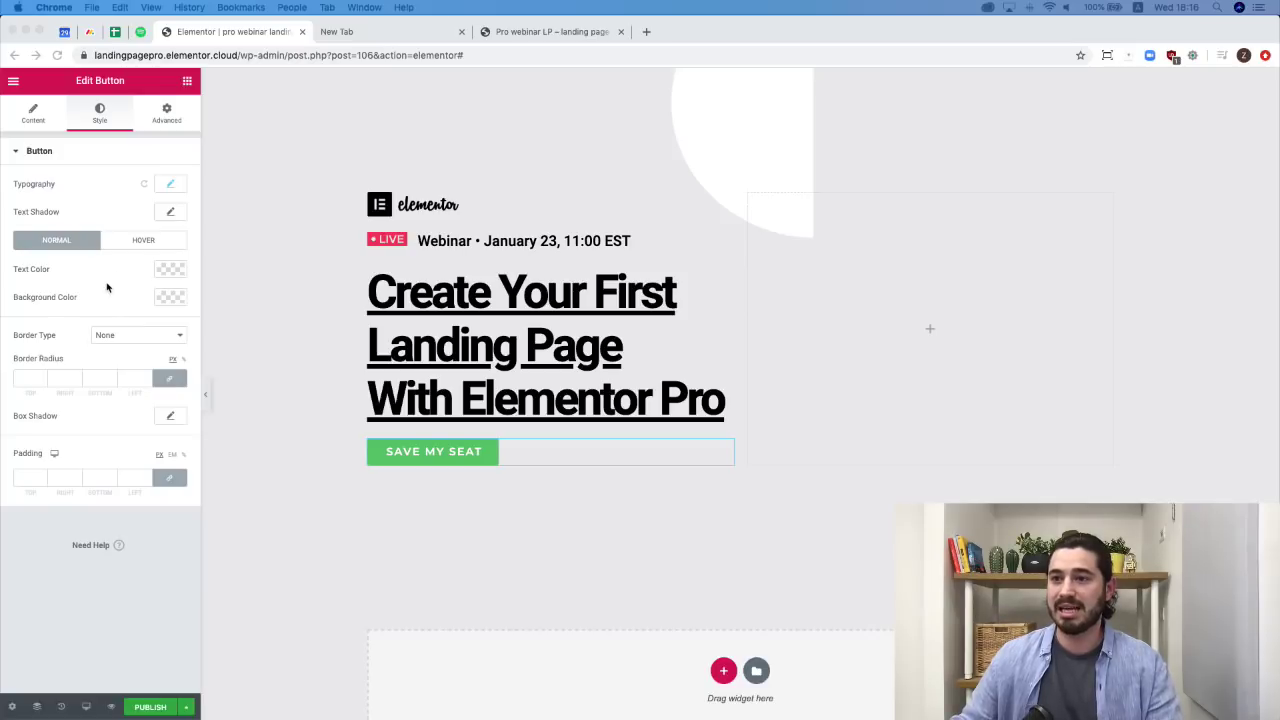
Give the button a pasted pink background colour and a border radius of 50
left_click(172, 300)
left_click(172, 300)
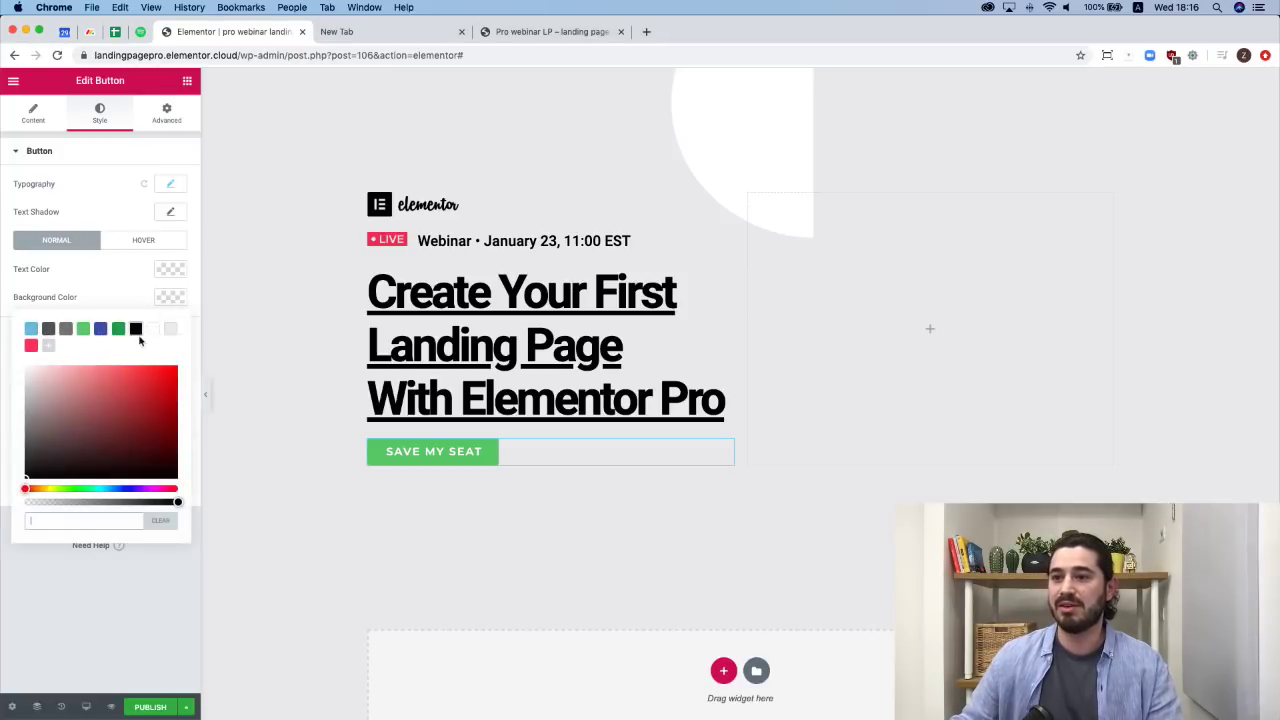
key("super+v")
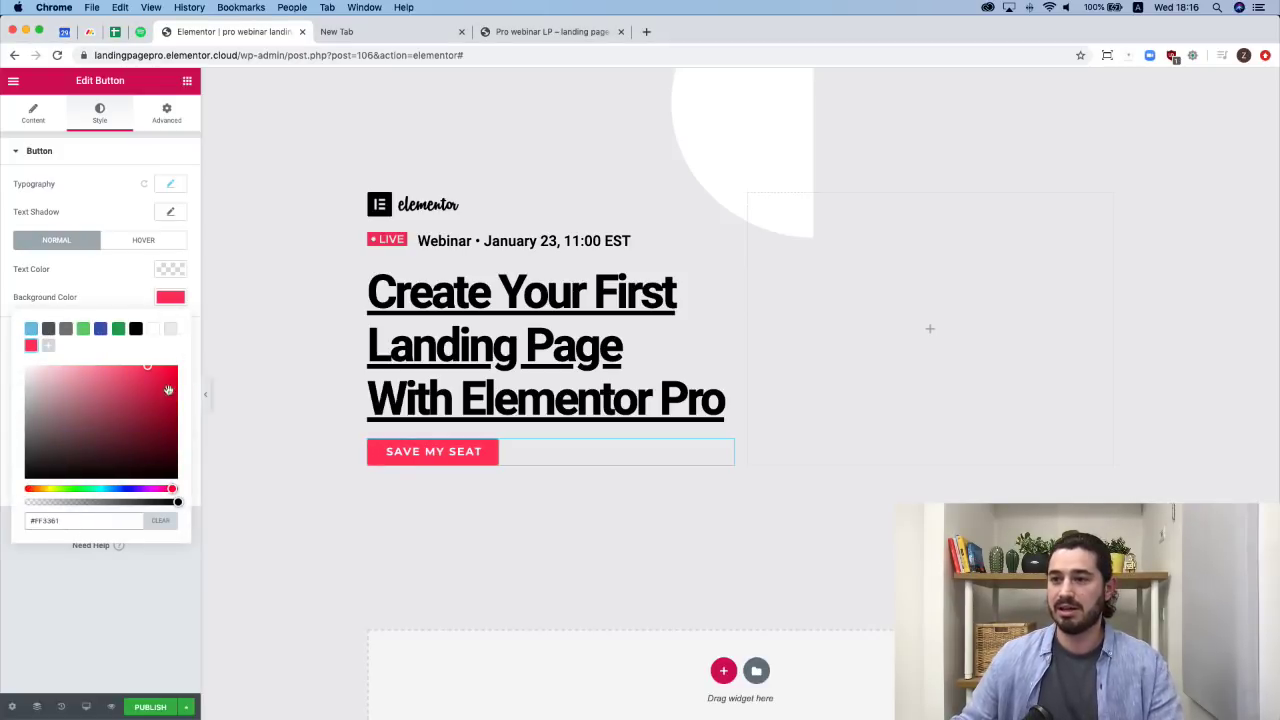
left_click(175, 303)
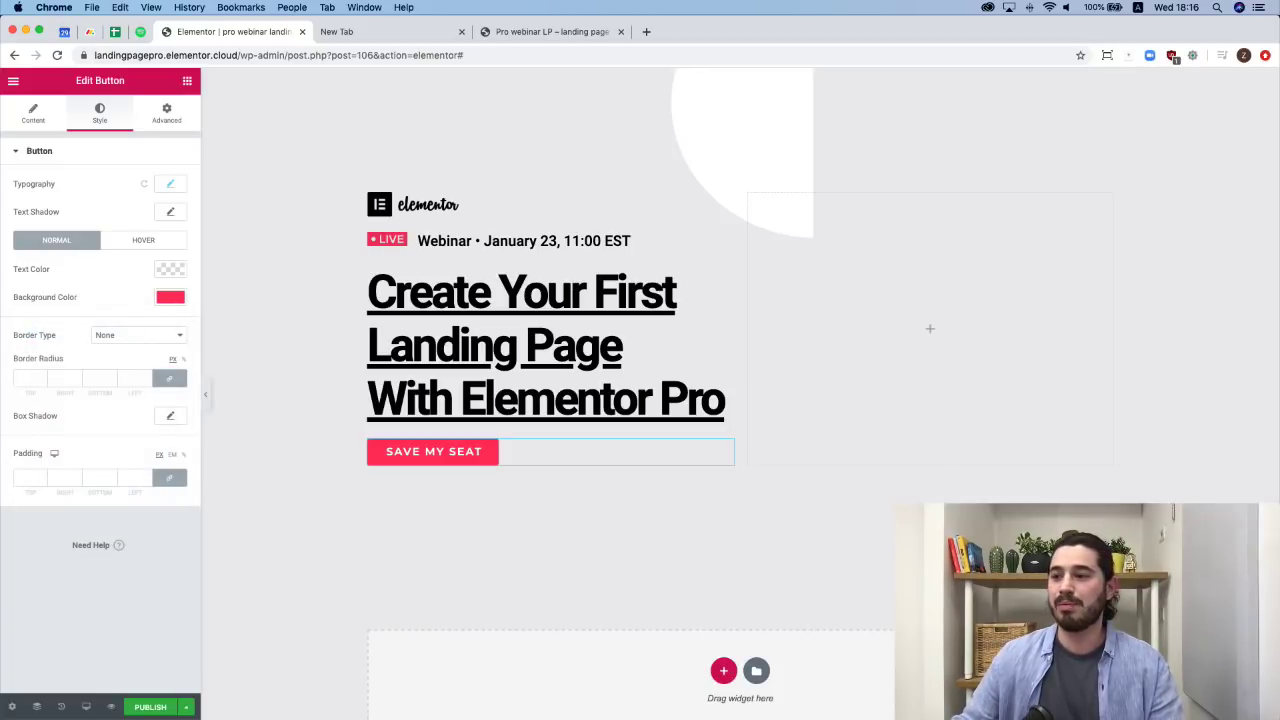
left_click(133, 383)
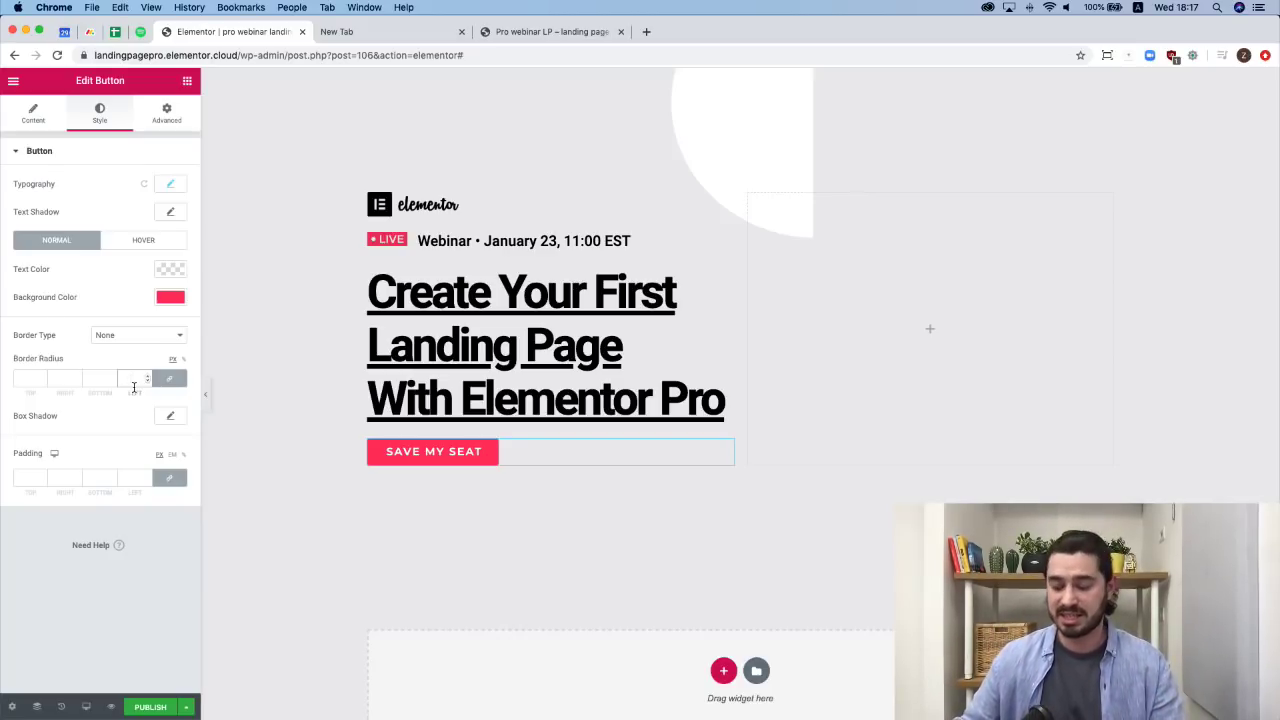
type("50")
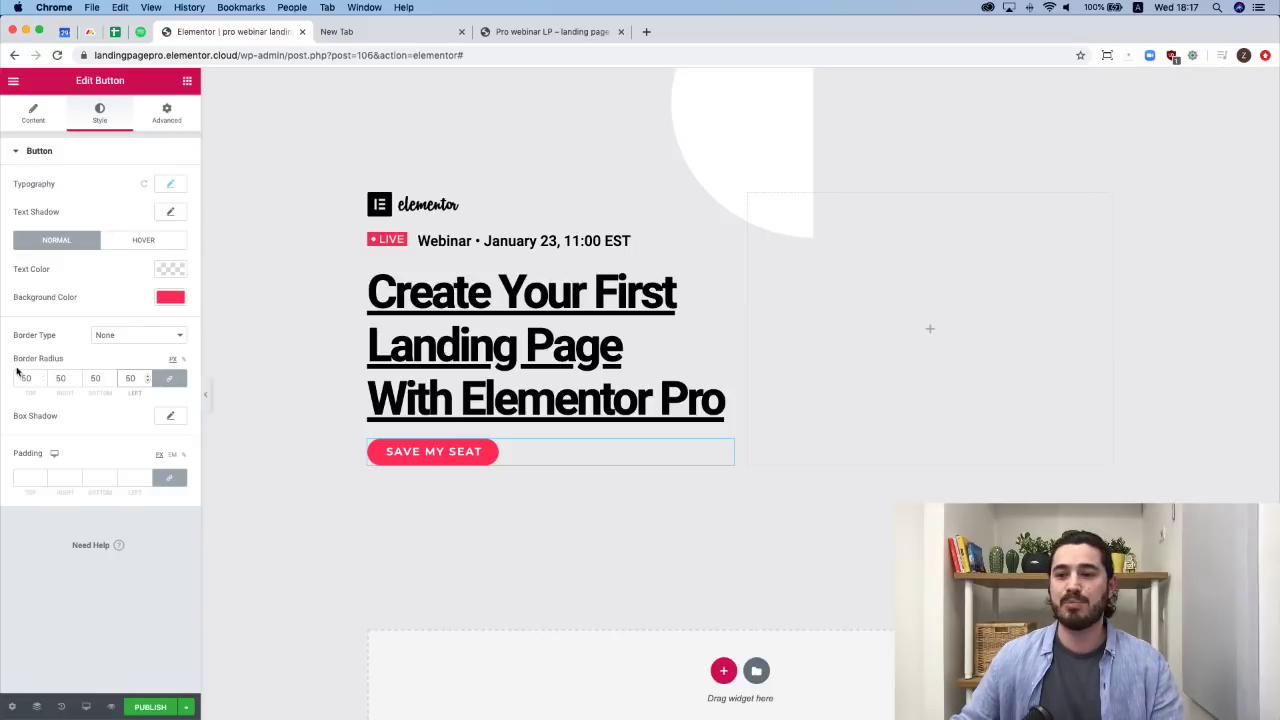
Set the button padding to 20 top and bottom and 35 left and right
left_click(170, 479)
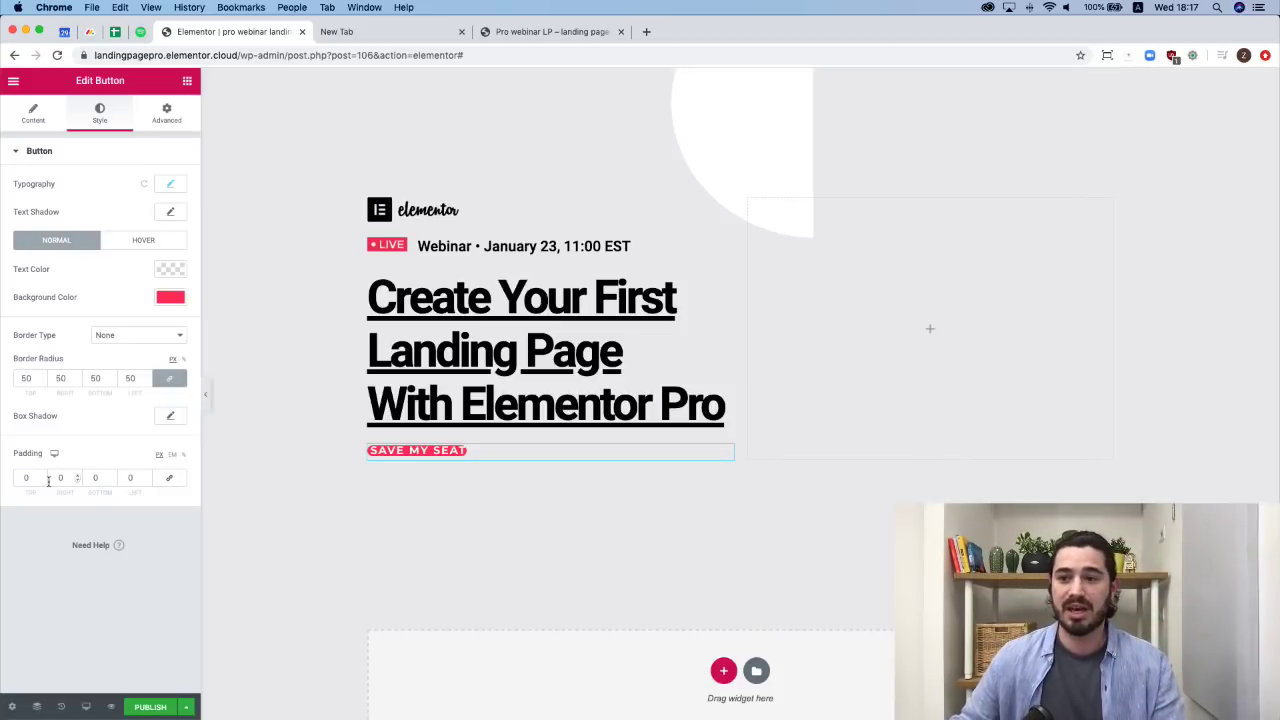
left_click(17, 484)
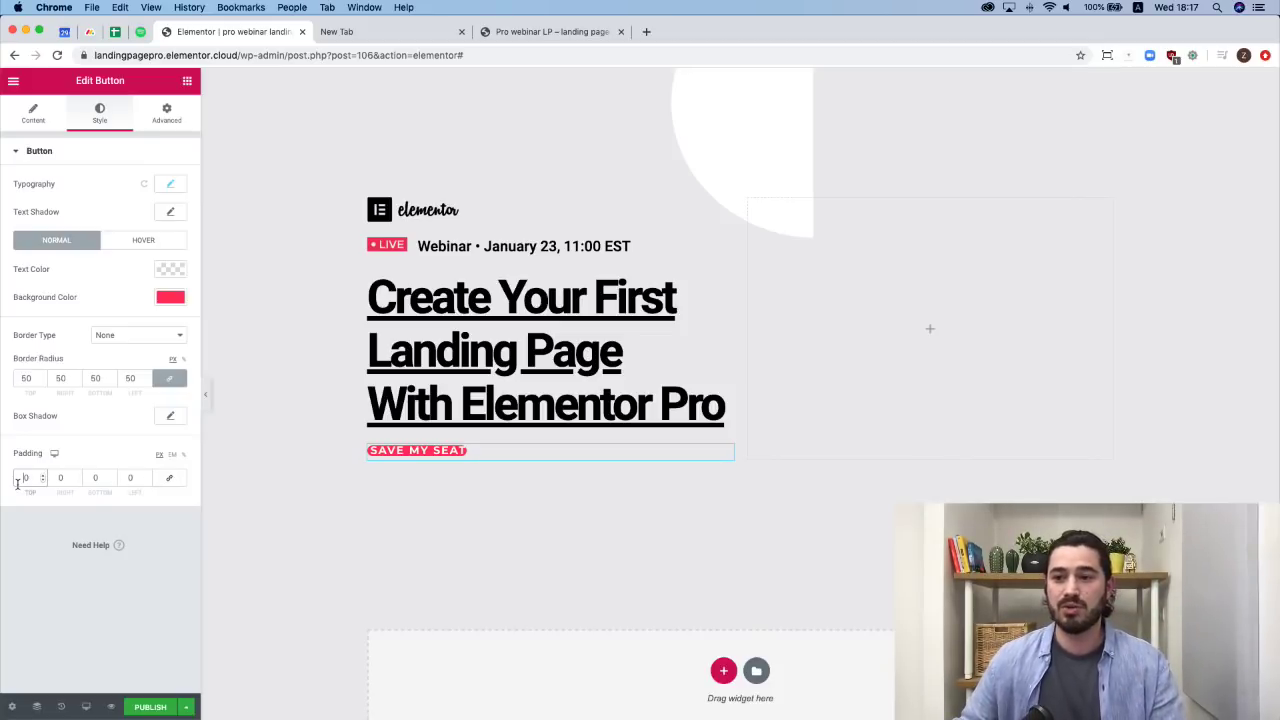
left_click(91, 481)
type("20")
left_click(62, 481)
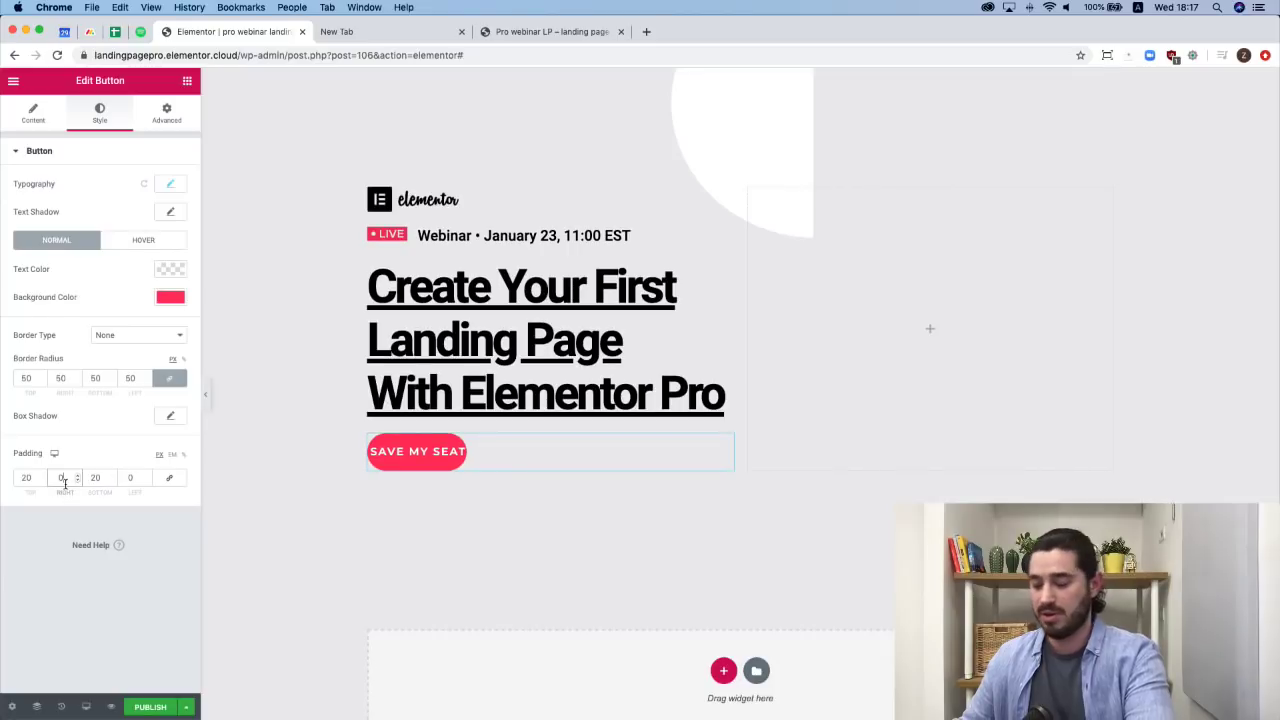
type("35")
left_click(136, 482)
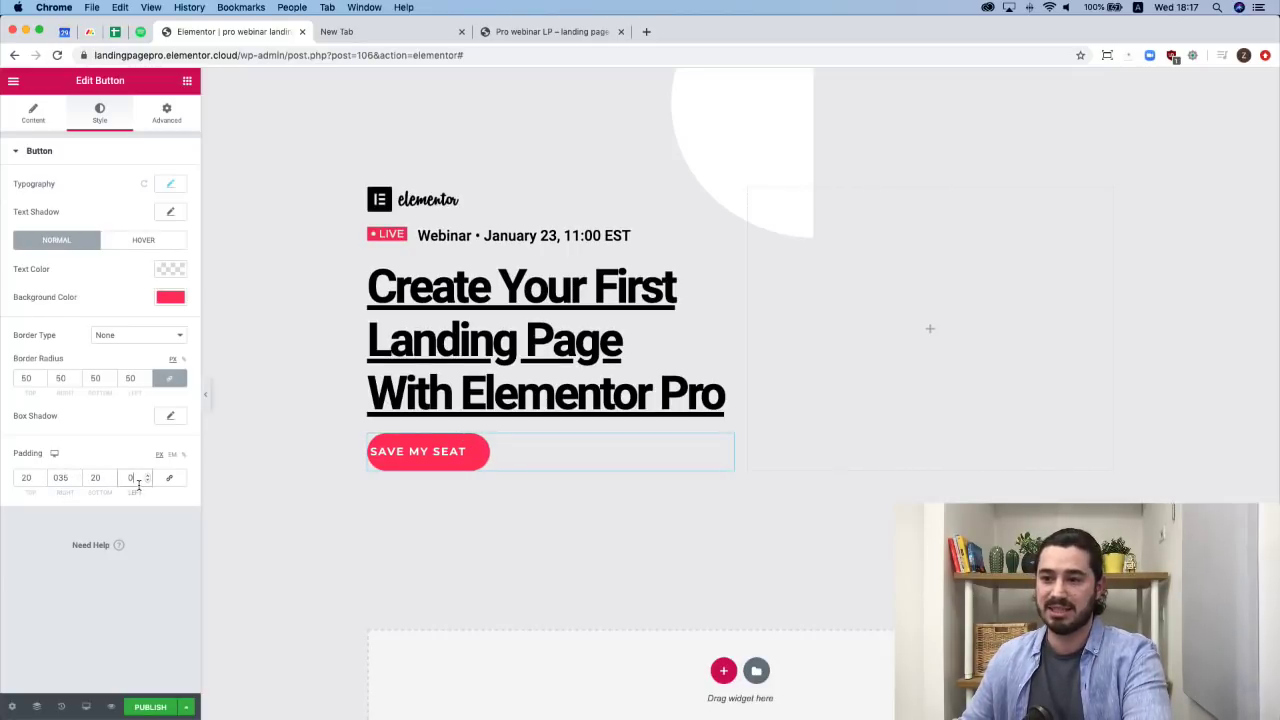
type("35")
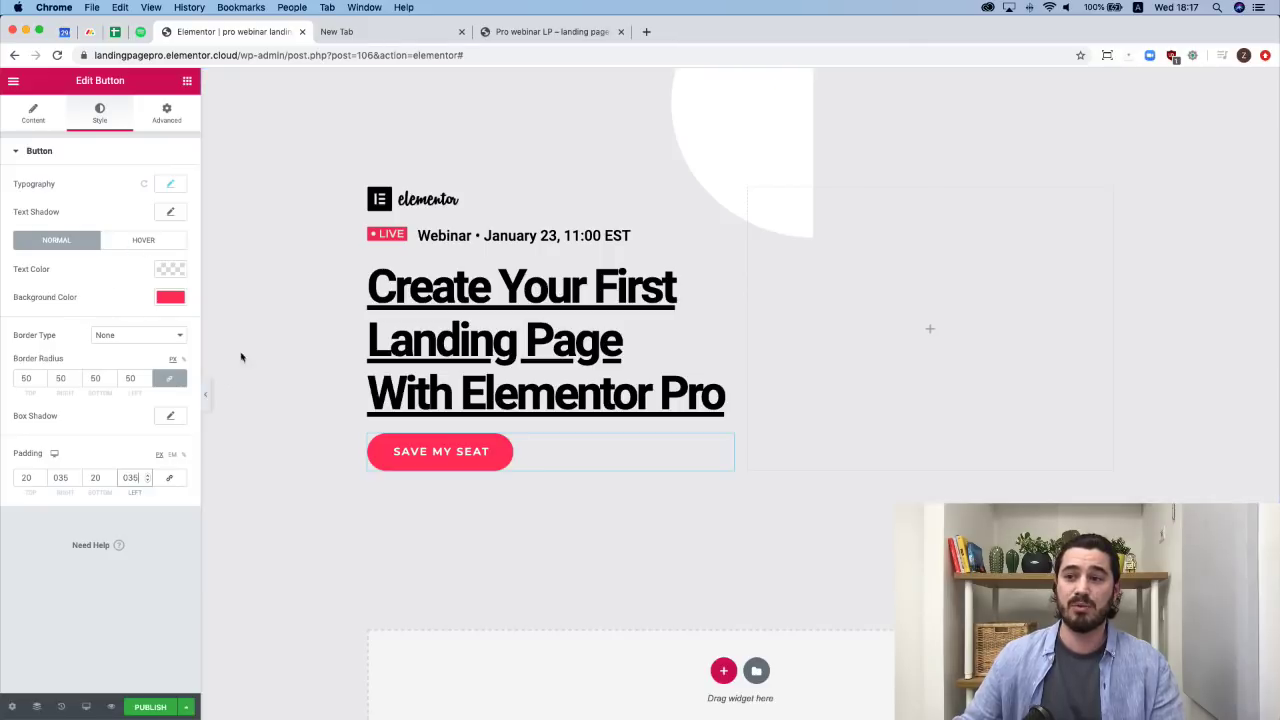
Give the button a pasted green hover background and the Grow hover animation
left_click(143, 241)
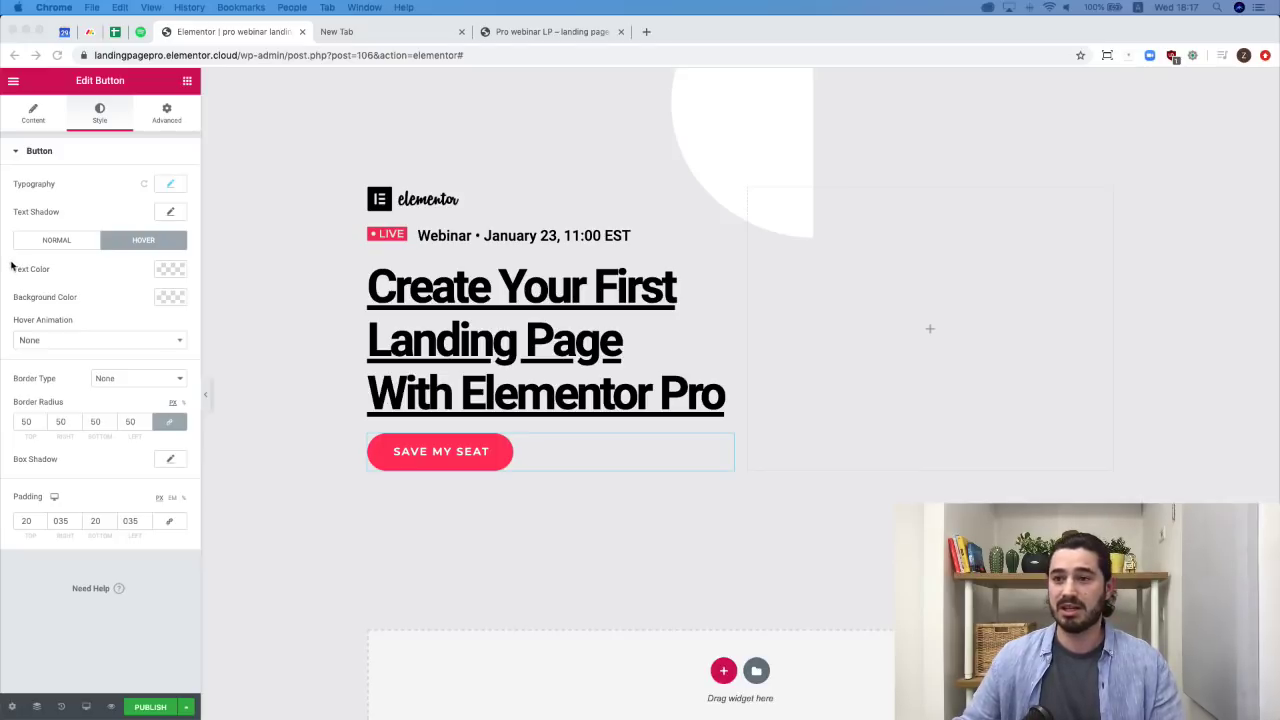
left_click(170, 300)
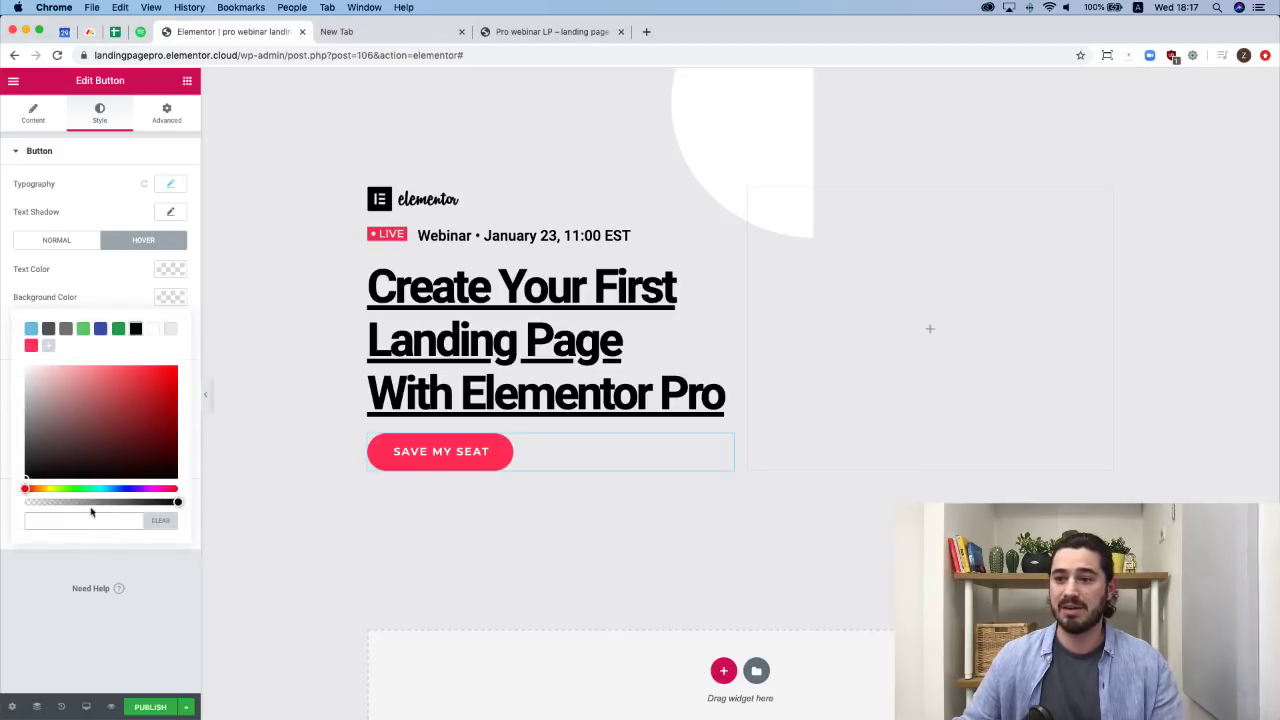
type("#57D091")
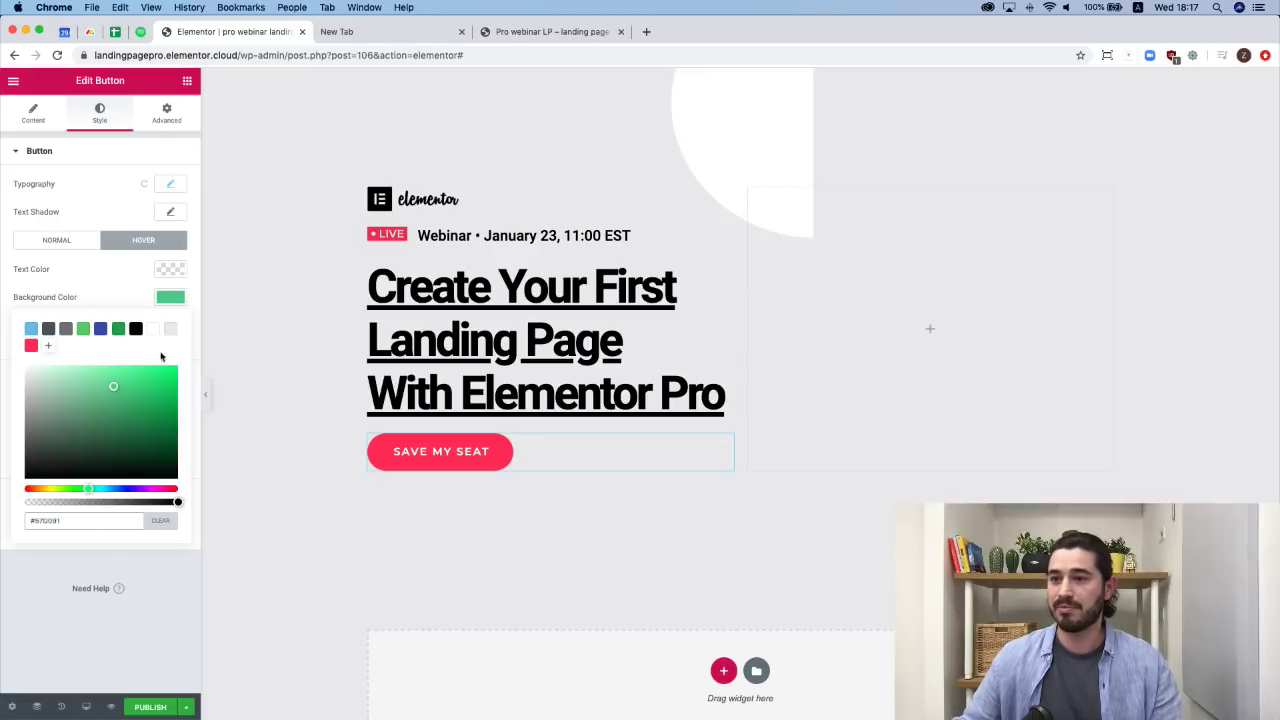
left_click(170, 297)
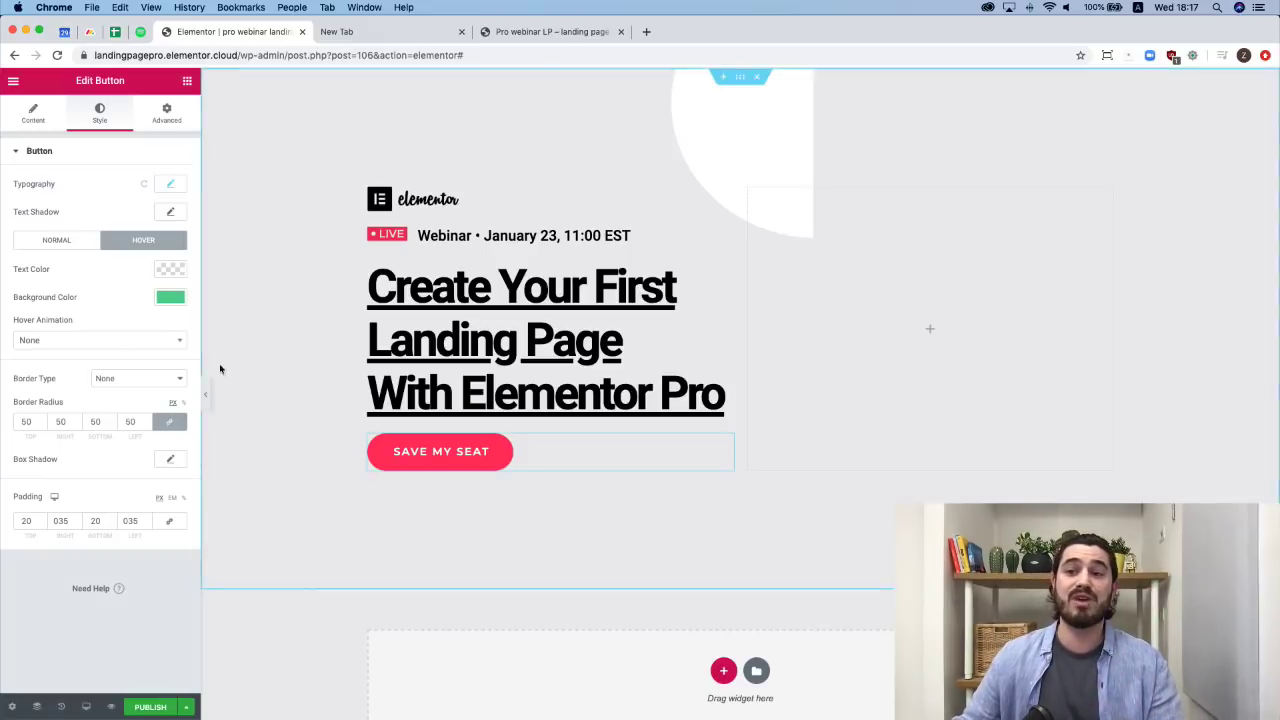
left_click(139, 345)
left_click(111, 382)
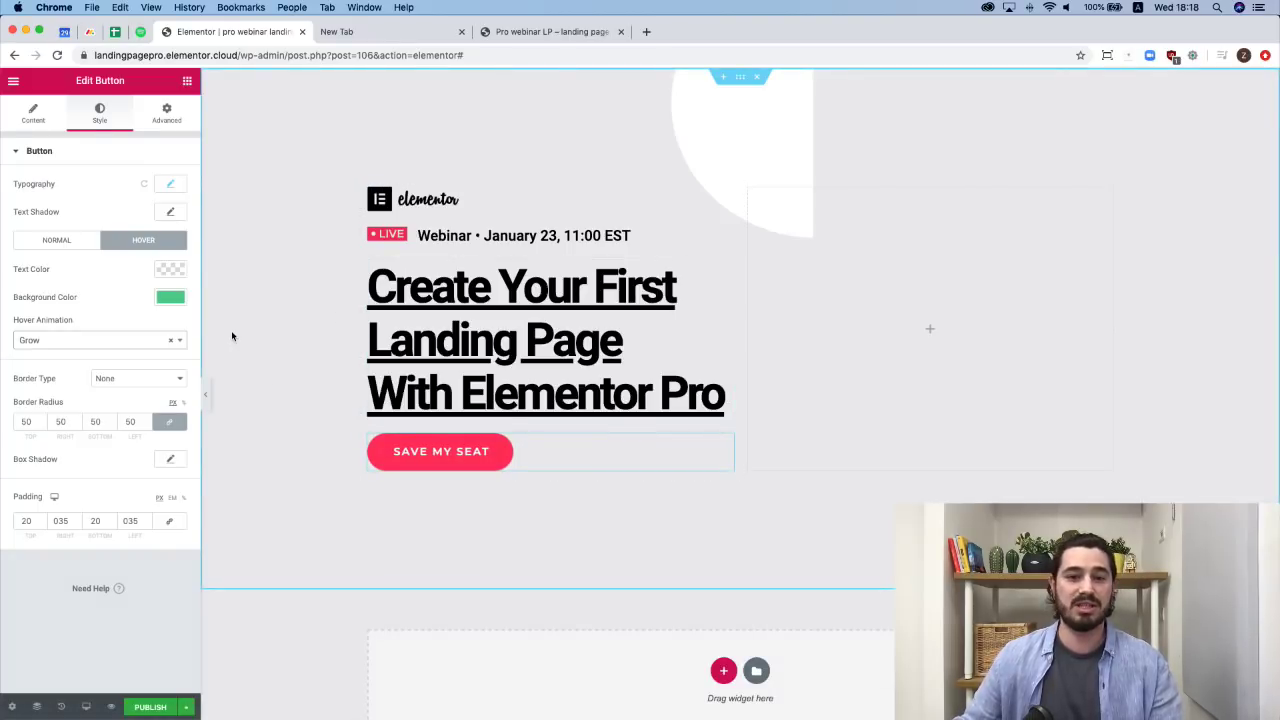
left_click(170, 118)
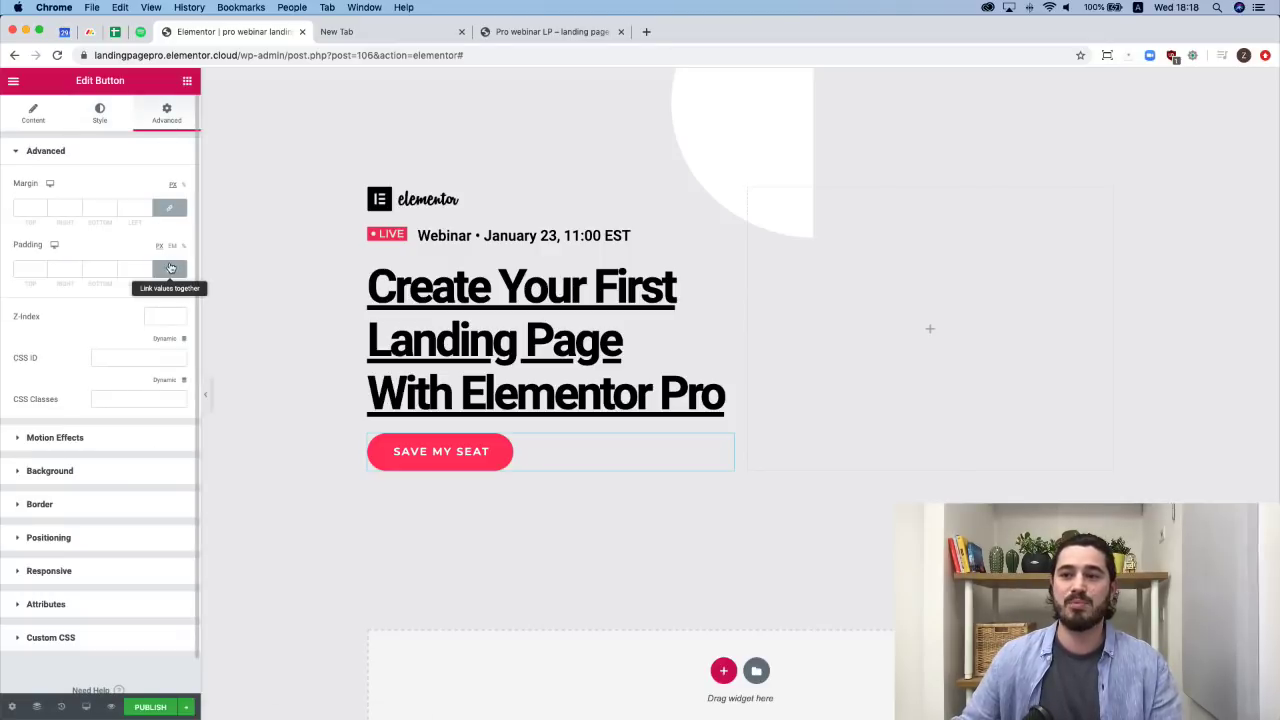
Unlink the button widget's padding and set its top padding to 5
left_click(171, 271)
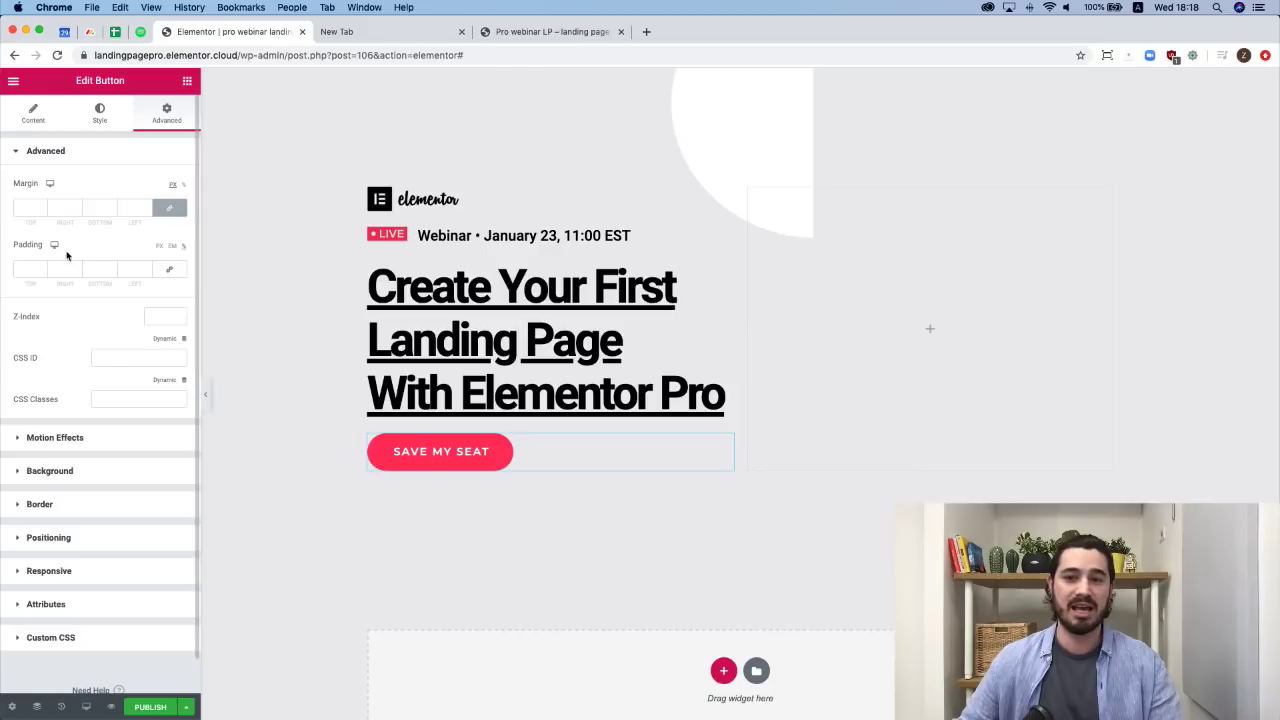
left_click(33, 272)
type("5")
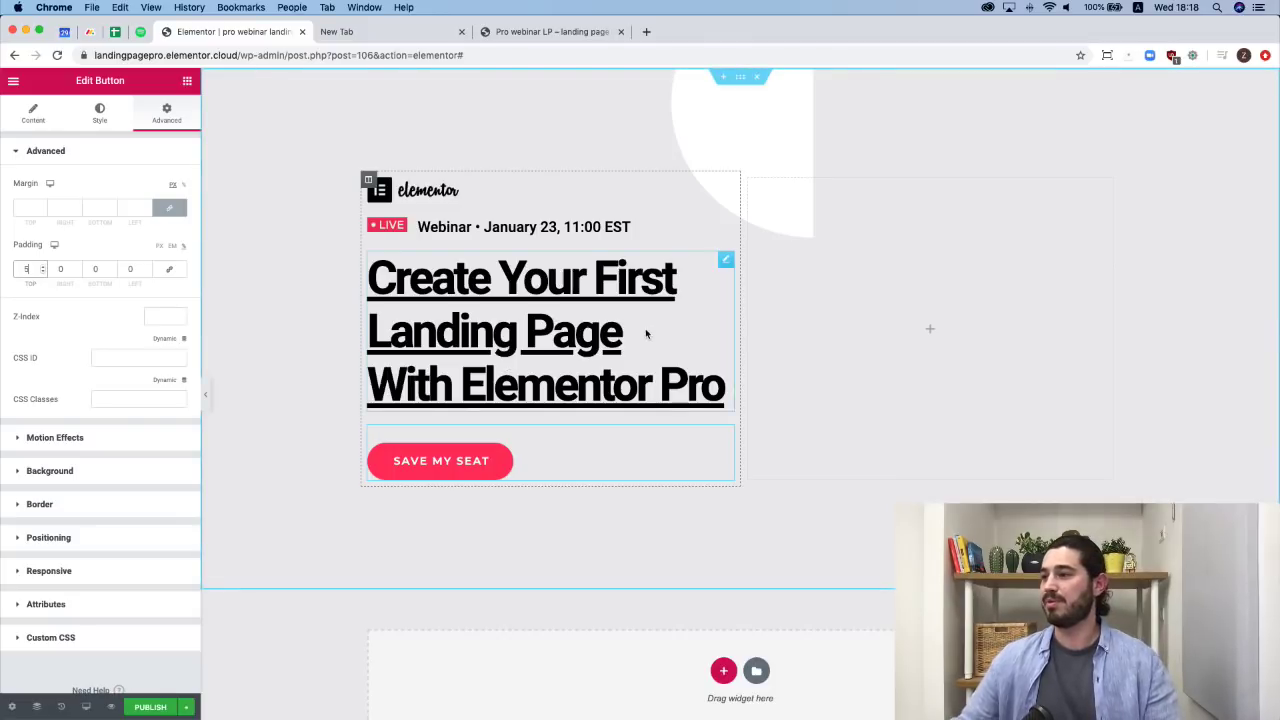
Check the live preview, then return to the editor and select the Elementor logo image
left_click(552, 31)
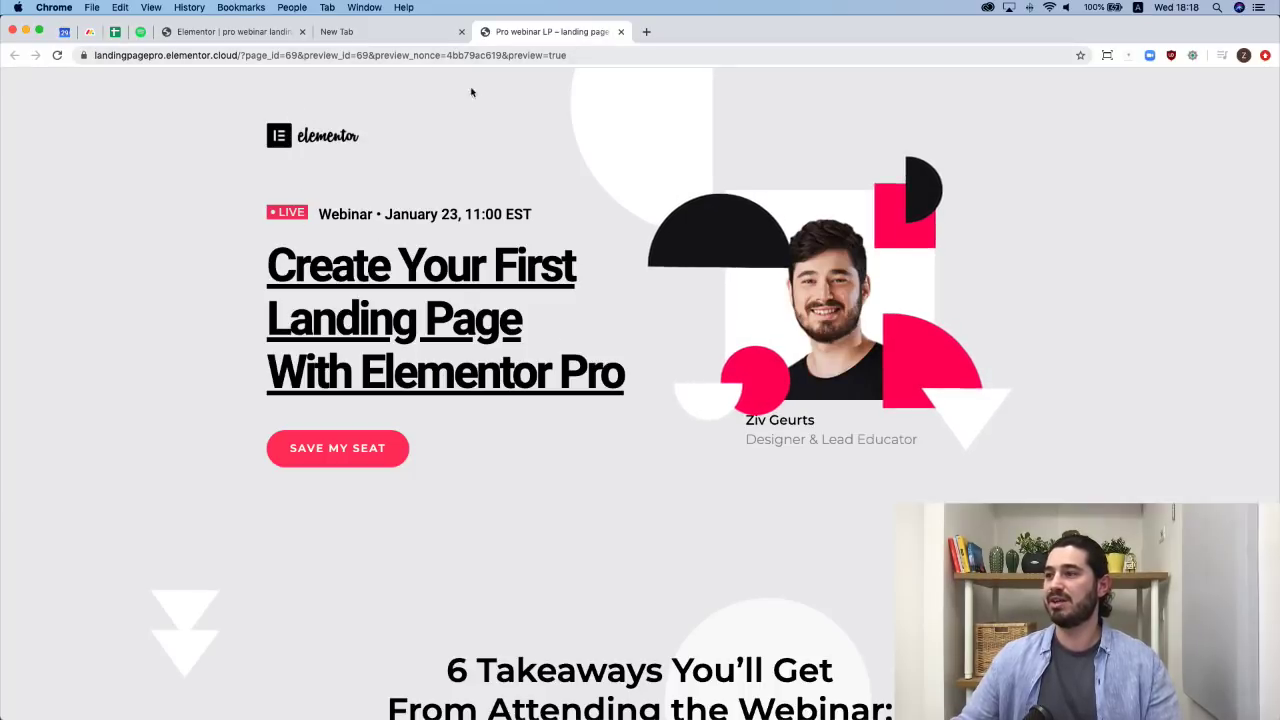
left_click(250, 33)
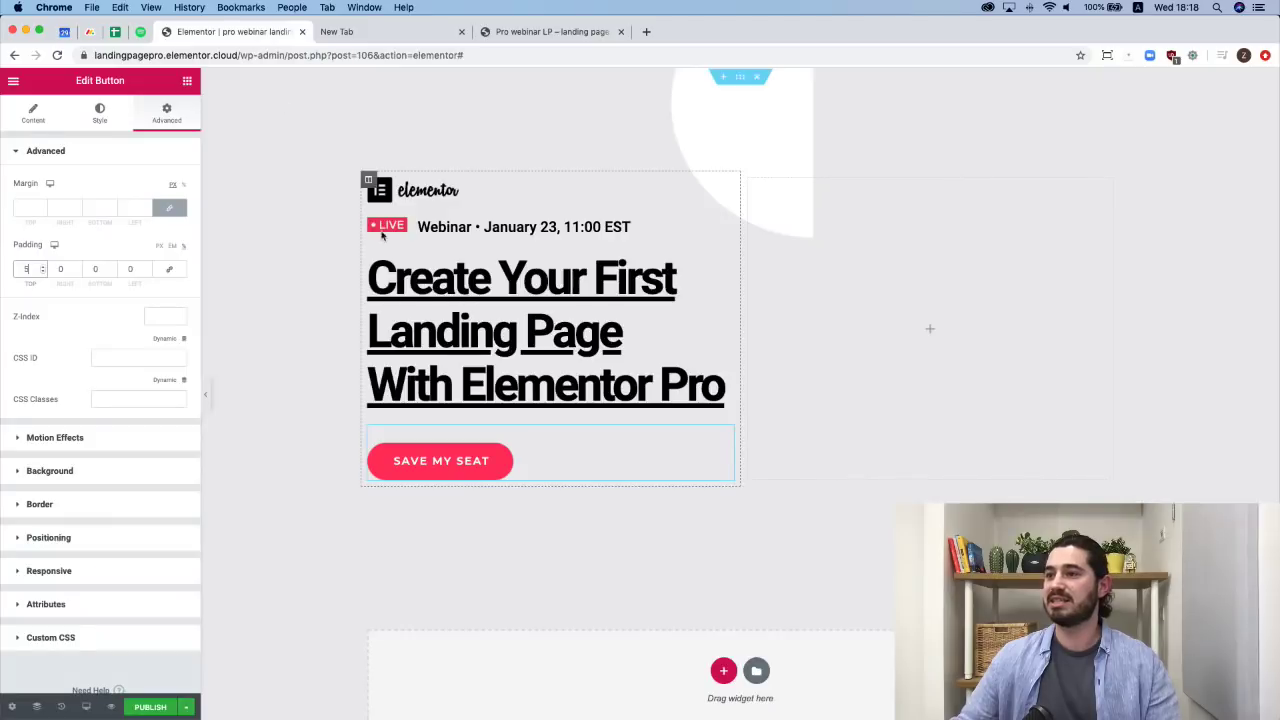
left_click(726, 188)
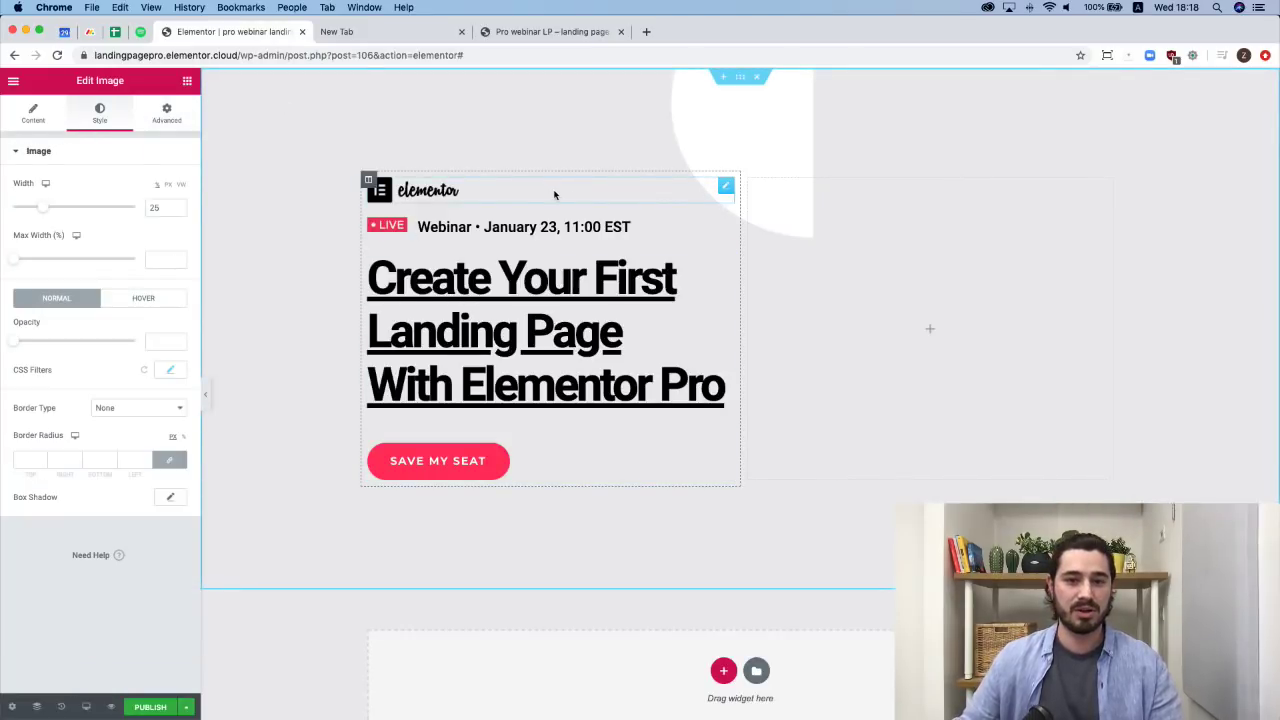
Unlink the logo image's margin and set its top margin to -100
left_click(172, 120)
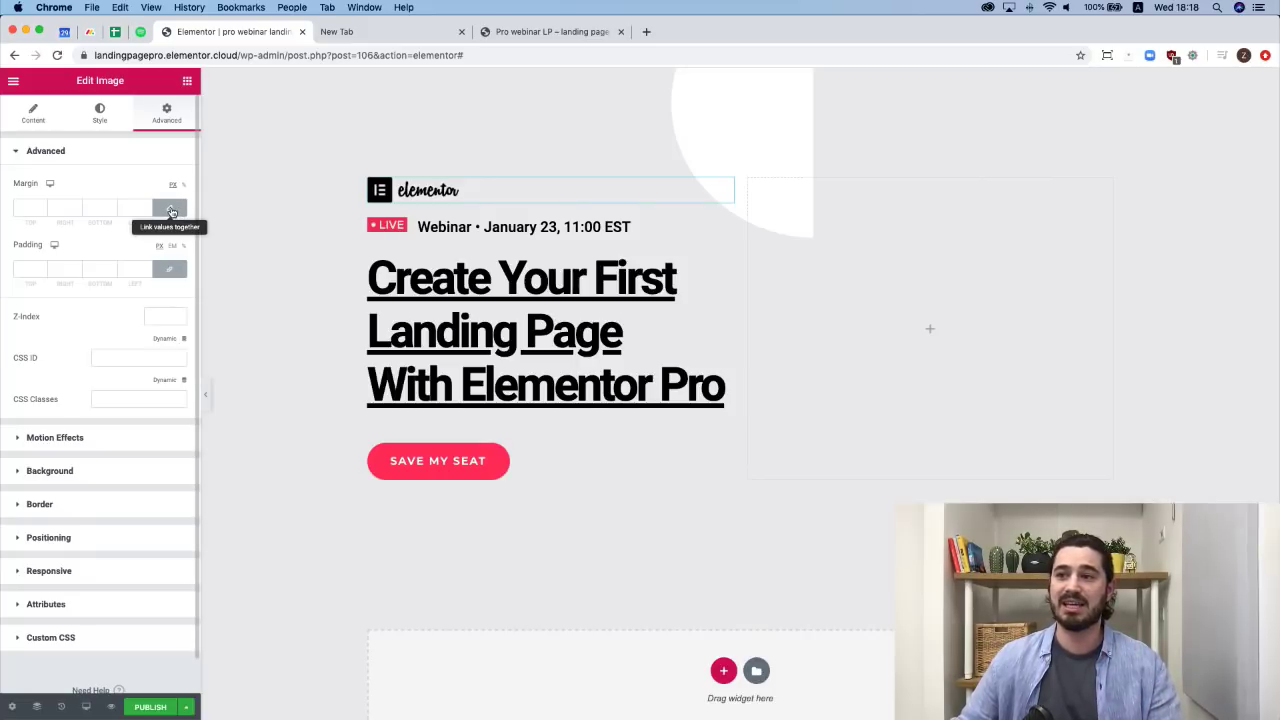
left_click(170, 211)
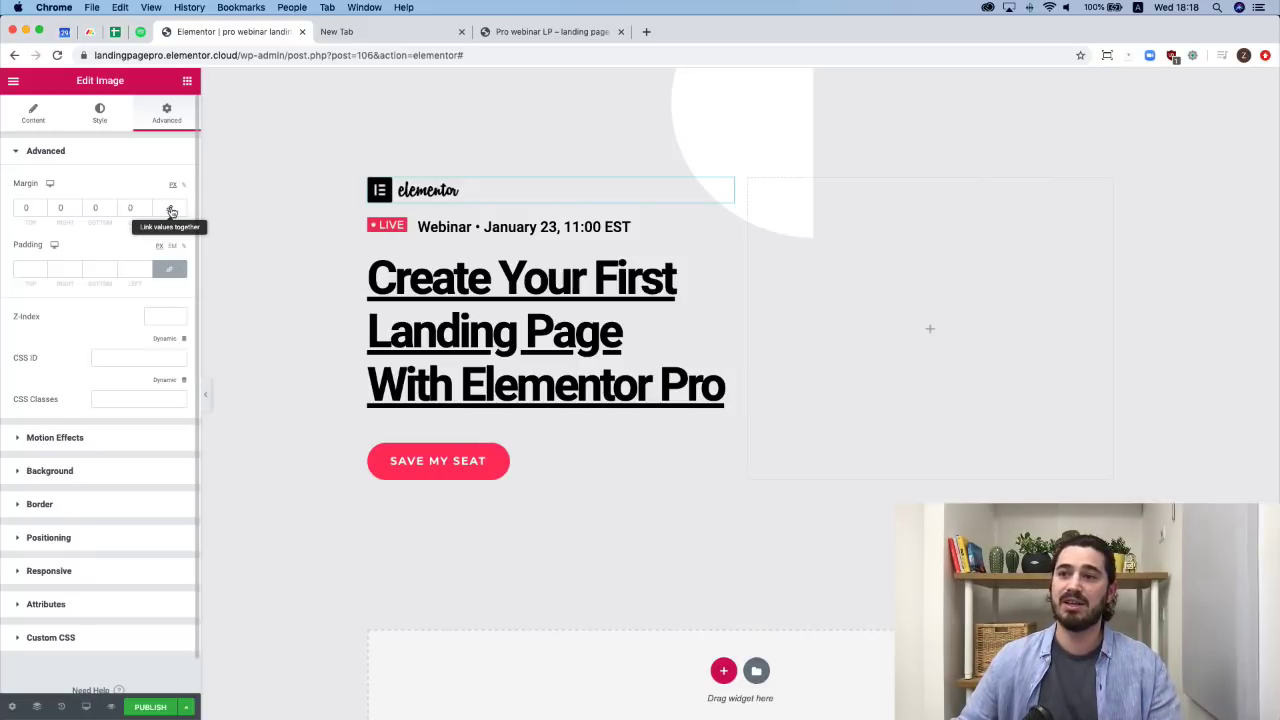
left_click(26, 208)
type("-2")
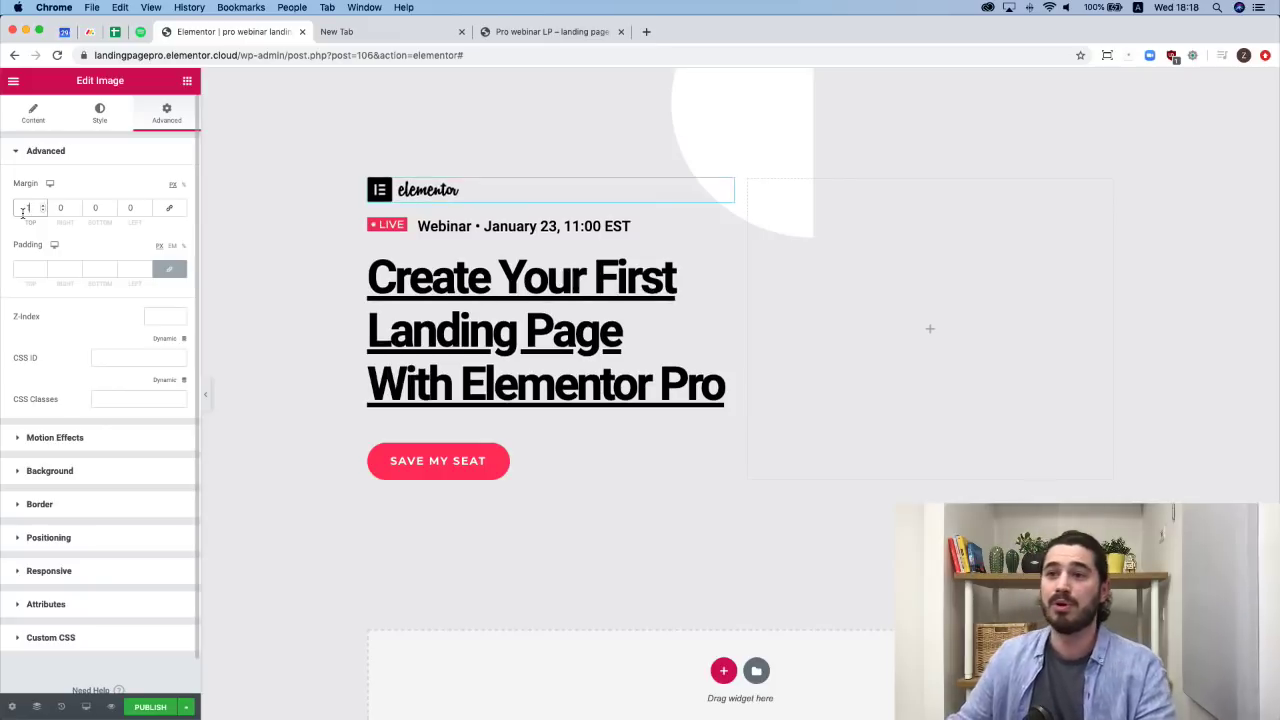
type("0")
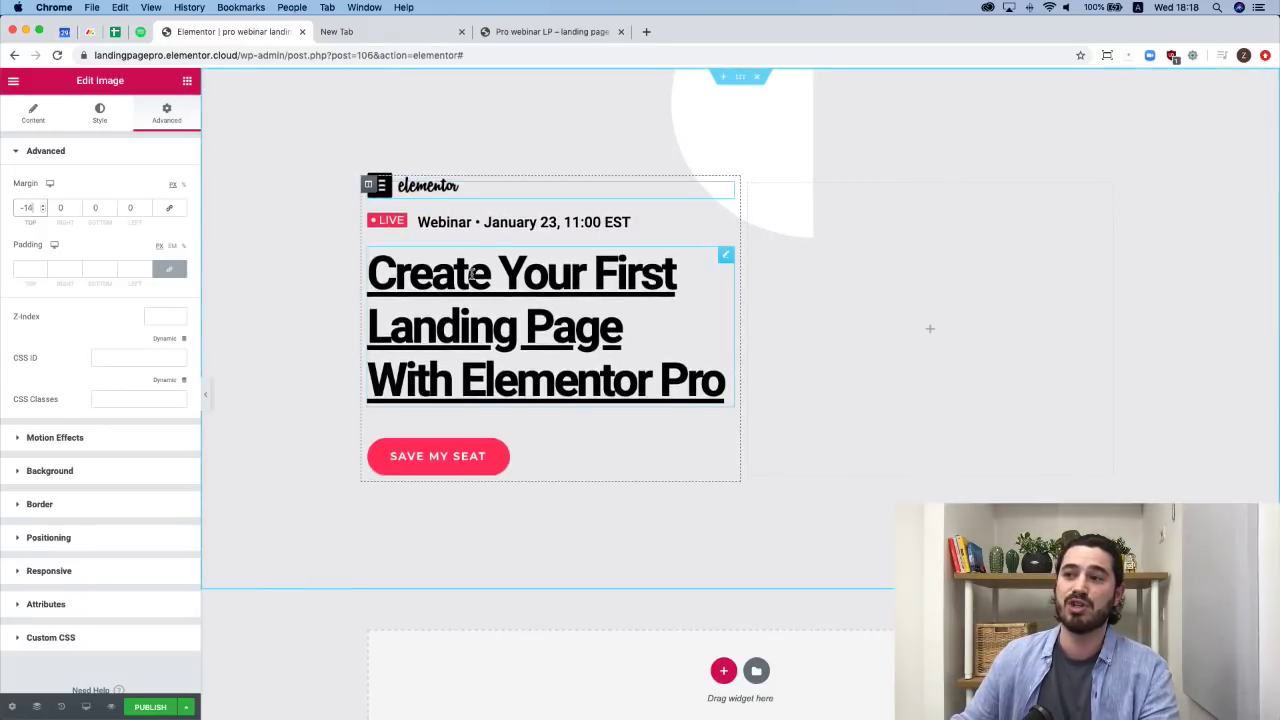
key("Down")
key("Down")
key("Down")
key("Down")
key("Down")
key("Down")
key("Down")
key("Down")
key("Down")
key("Down")
key("Down")
key("Down")
key("Down")
key("Down")
key("Down")
key("Down")
key("Down")
key("Down")
key("Down")
key("Down")
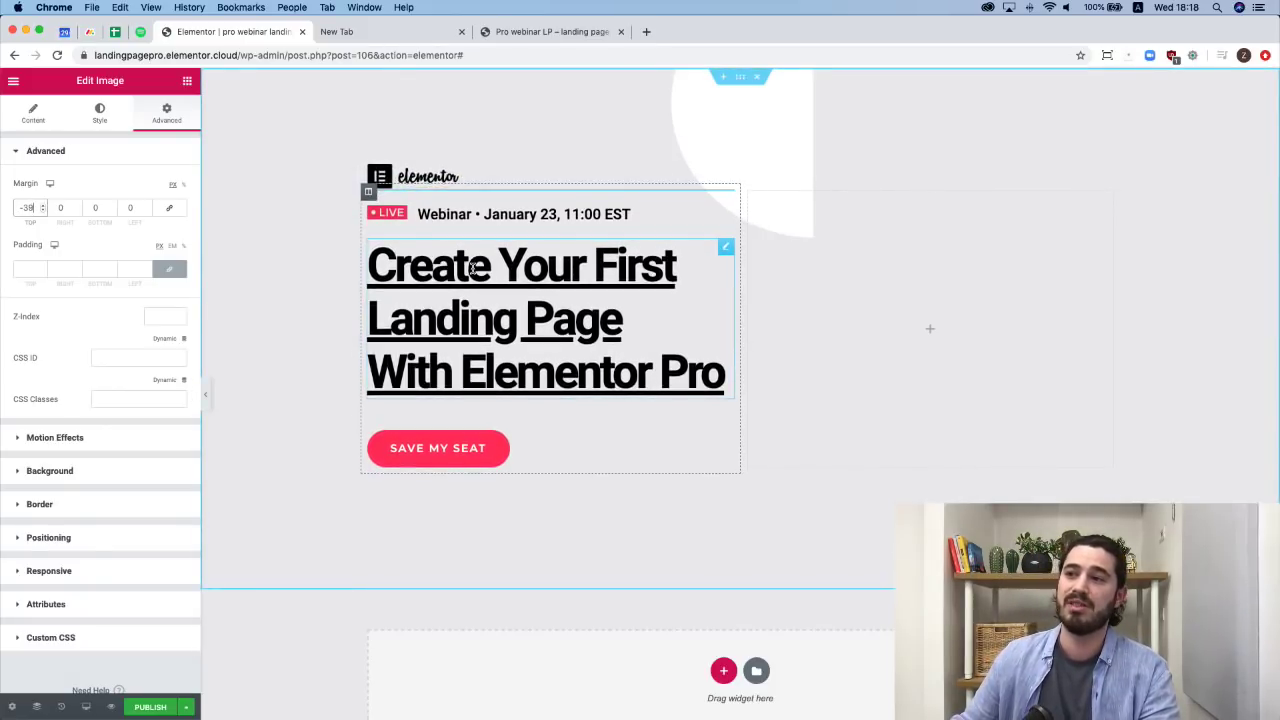
key("Down")
key("Down")
key("Down")
key("Down")
key("Down")
key("Down")
key("Down")
key("Down")
key("Down")
key("Down")
key("Down")
key("Down")
key("Down")
key("Down")
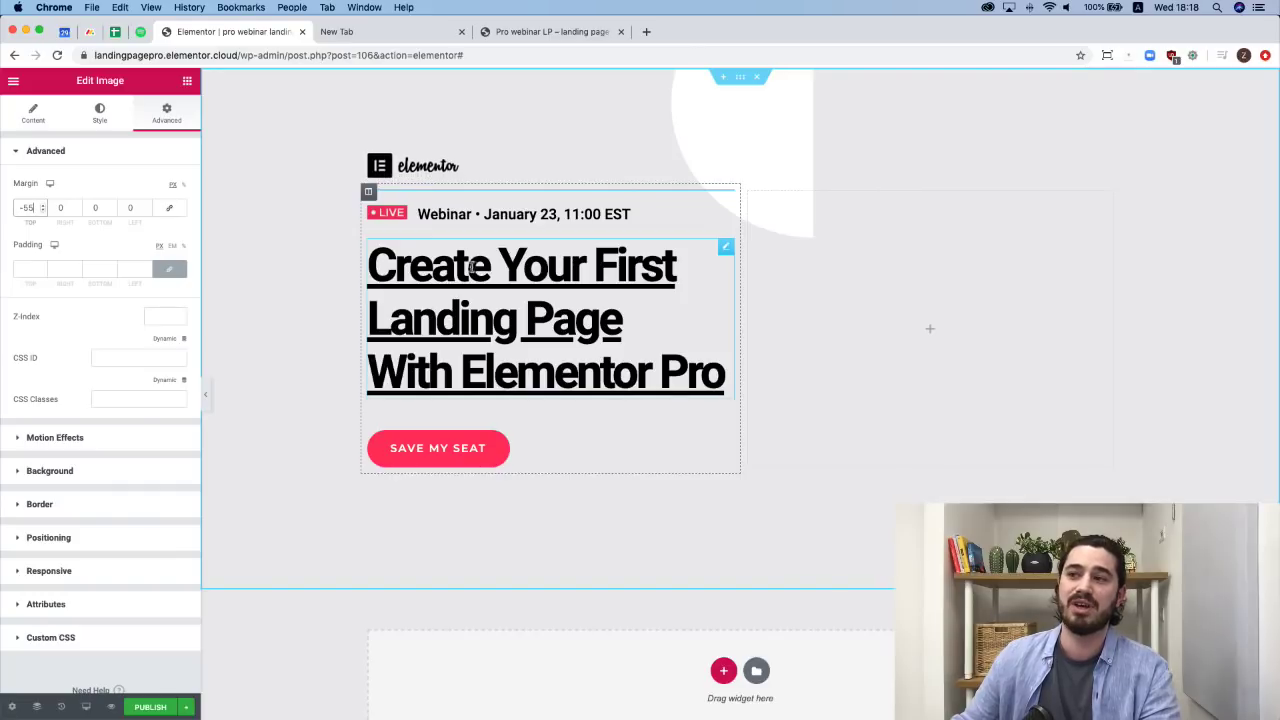
key("Down")
key("Down")
key("Down")
key("Down")
key("Down")
key("Down")
key("Down")
key("Down")
key("Down")
key("Down")
key("Down")
key("Down")
key("Down")
key("Down")
key("Down")
key("Down")
key("Down")
key("Down")
key("Down")
key("Down")
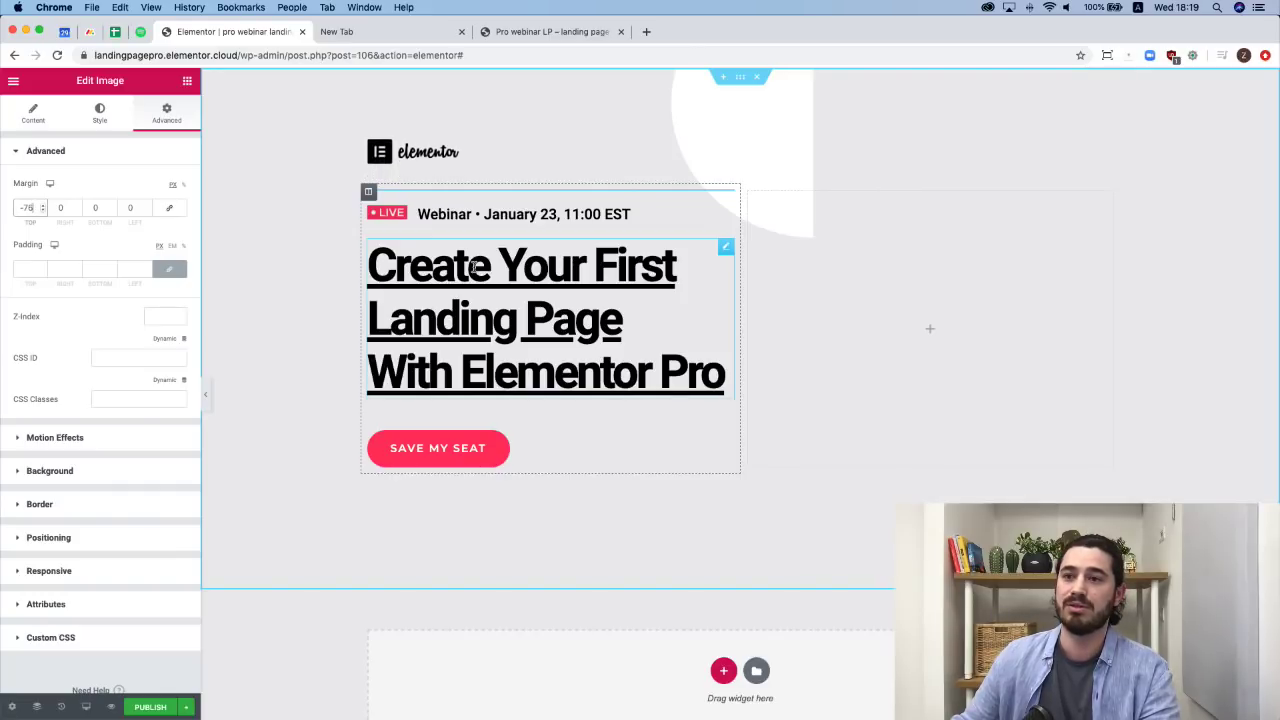
key("Down")
key("Down")
key("Down")
key("Down")
key("Down")
key("Down")
key("Down")
key("Down")
key("Down")
key("Down")
key("Down")
key("Down")
key("Down")
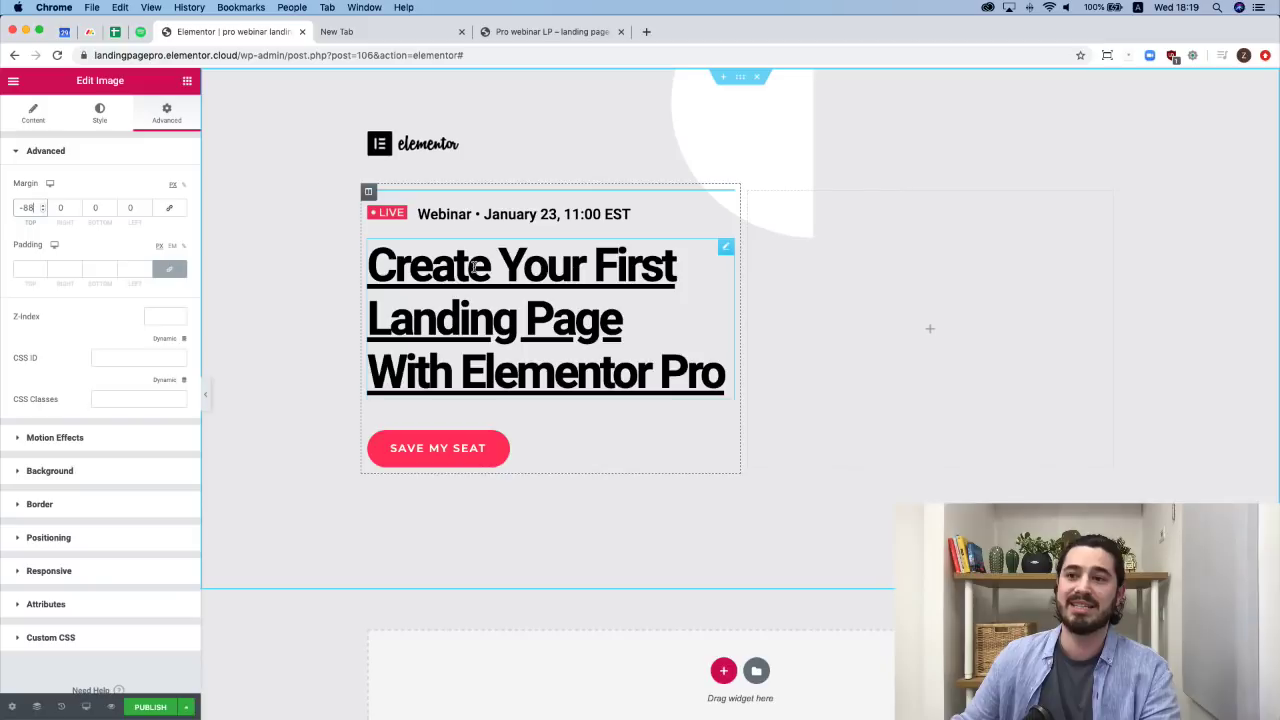
key("Down")
key("Down")
key("Down")
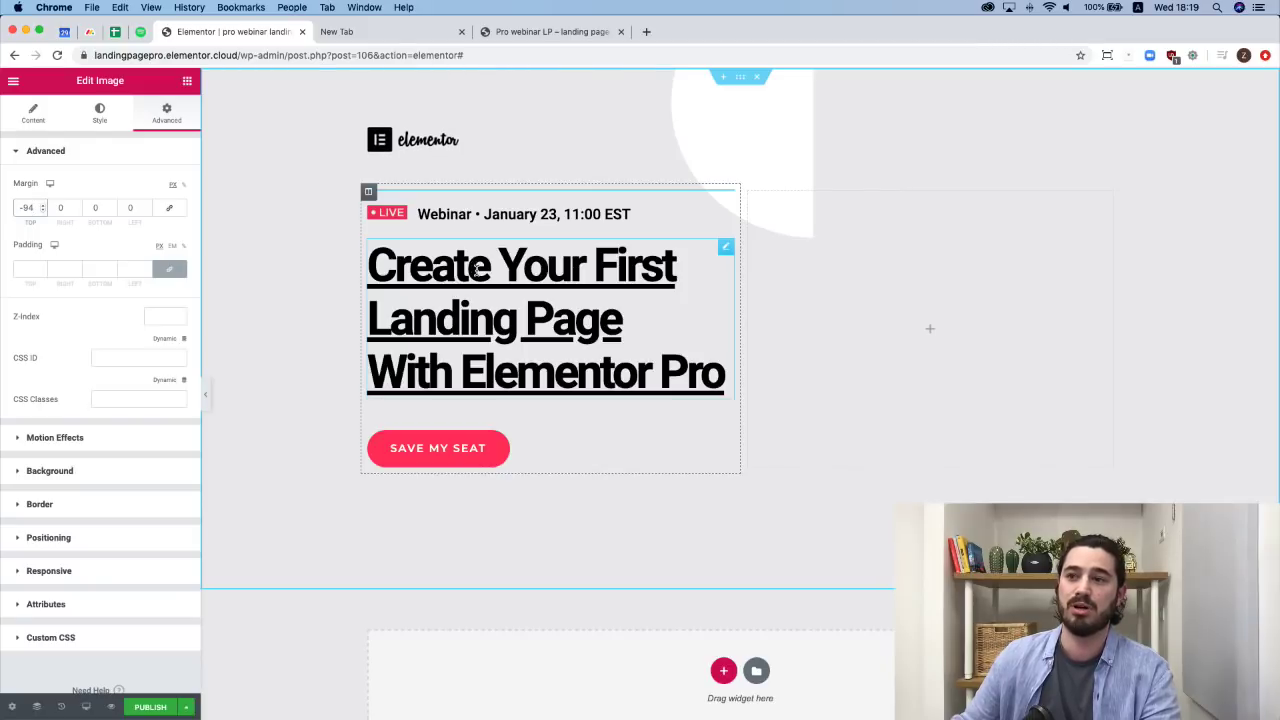
key("Down")
key("Down")
key("Down")
key("Down")
key("Down")
key("Down")
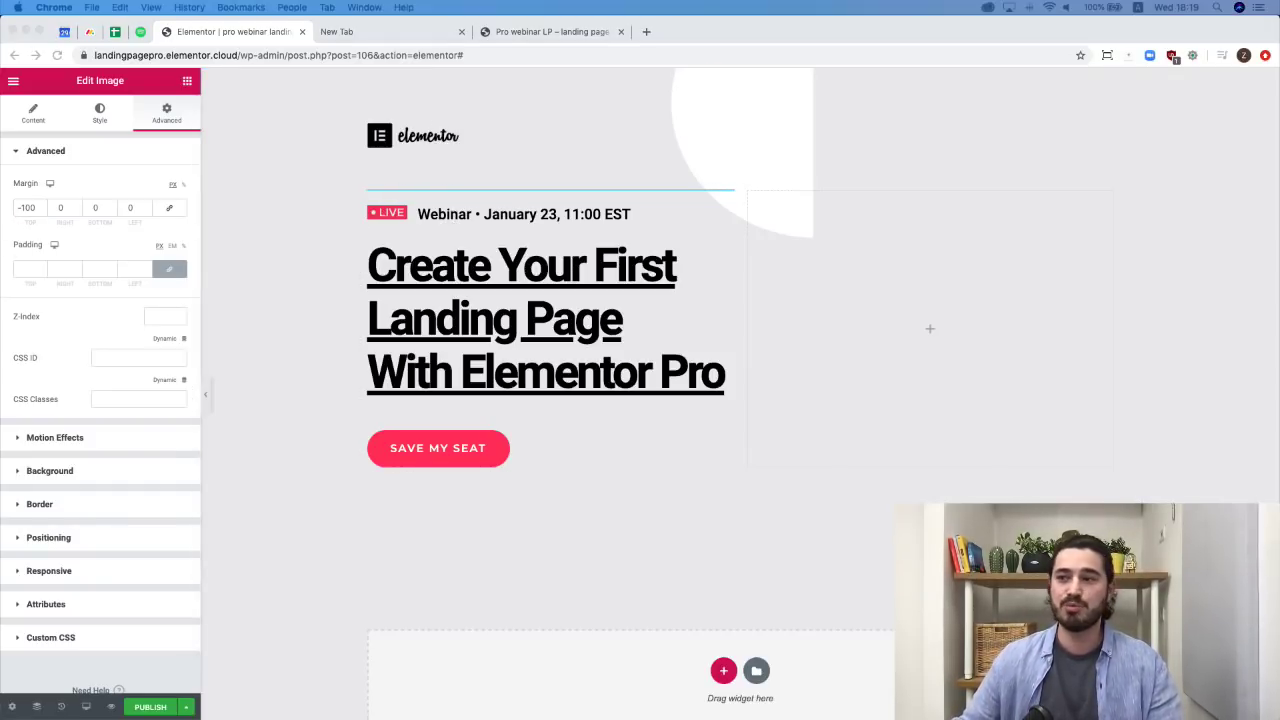
left_click(187, 83)
left_click(187, 83)
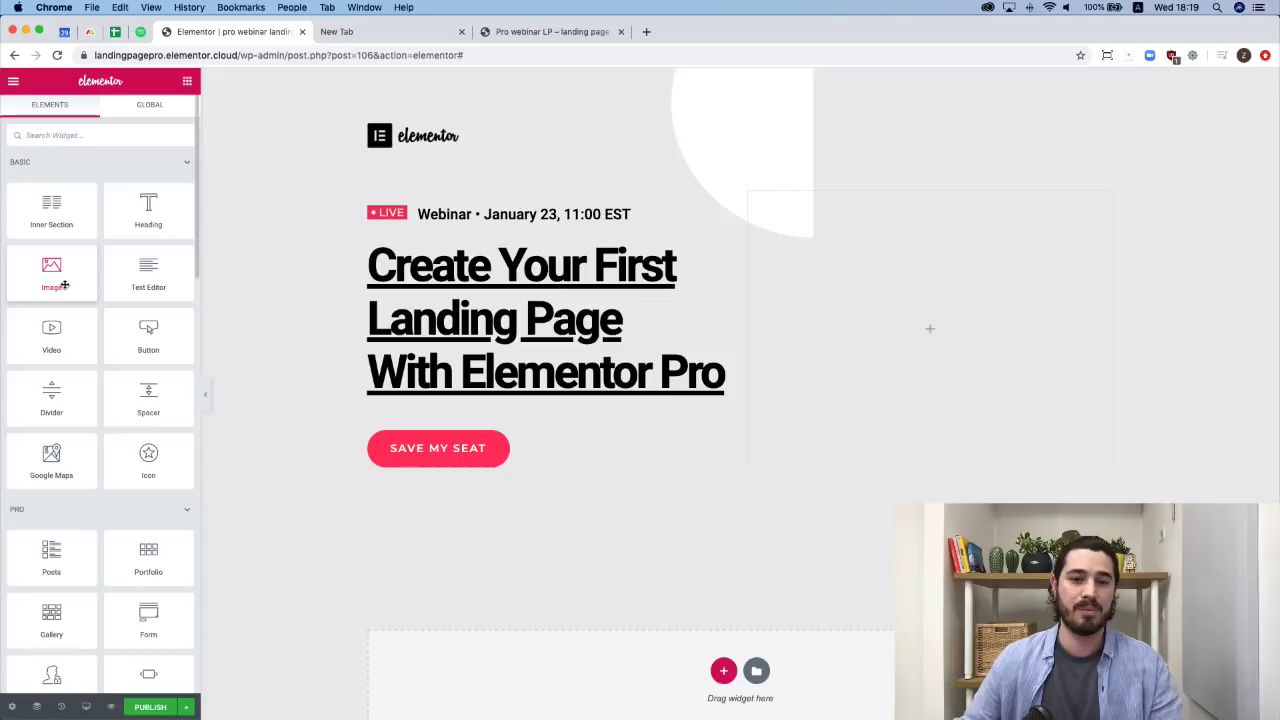
Place an Image widget in the right column showing the speaker portrait at Full size
left_click_drag(46, 283, 978, 332)
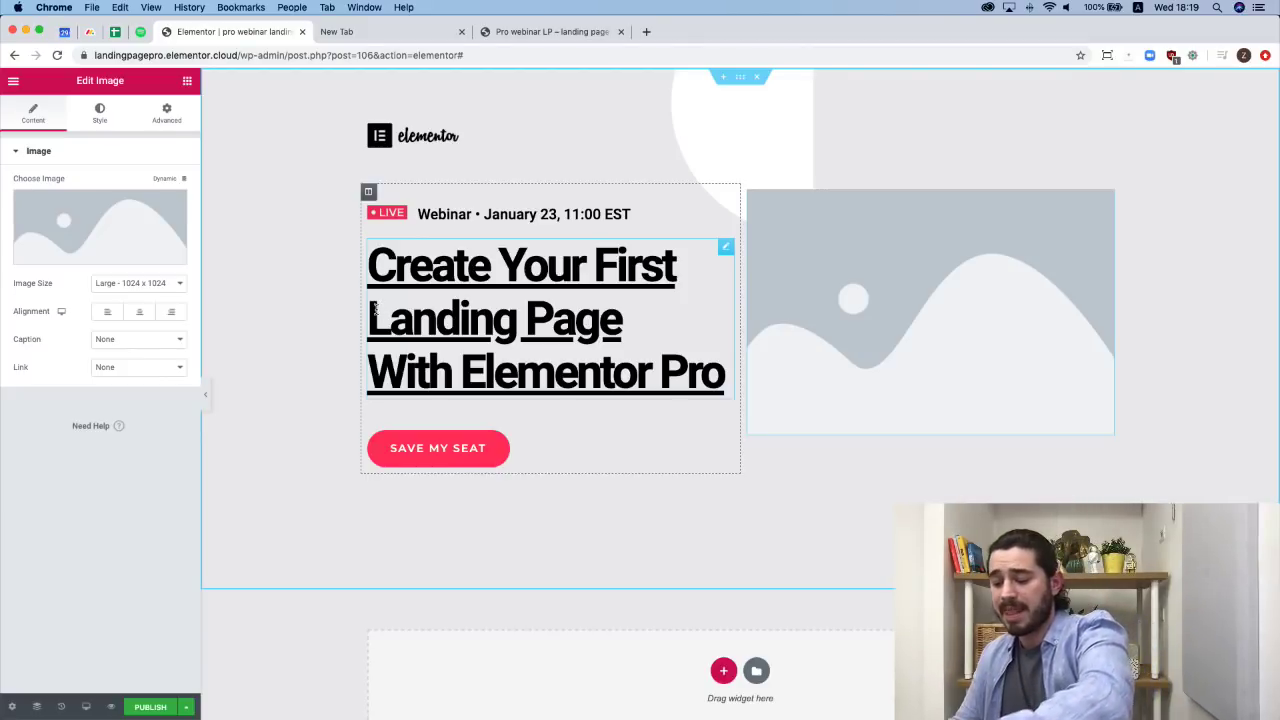
left_click(97, 236)
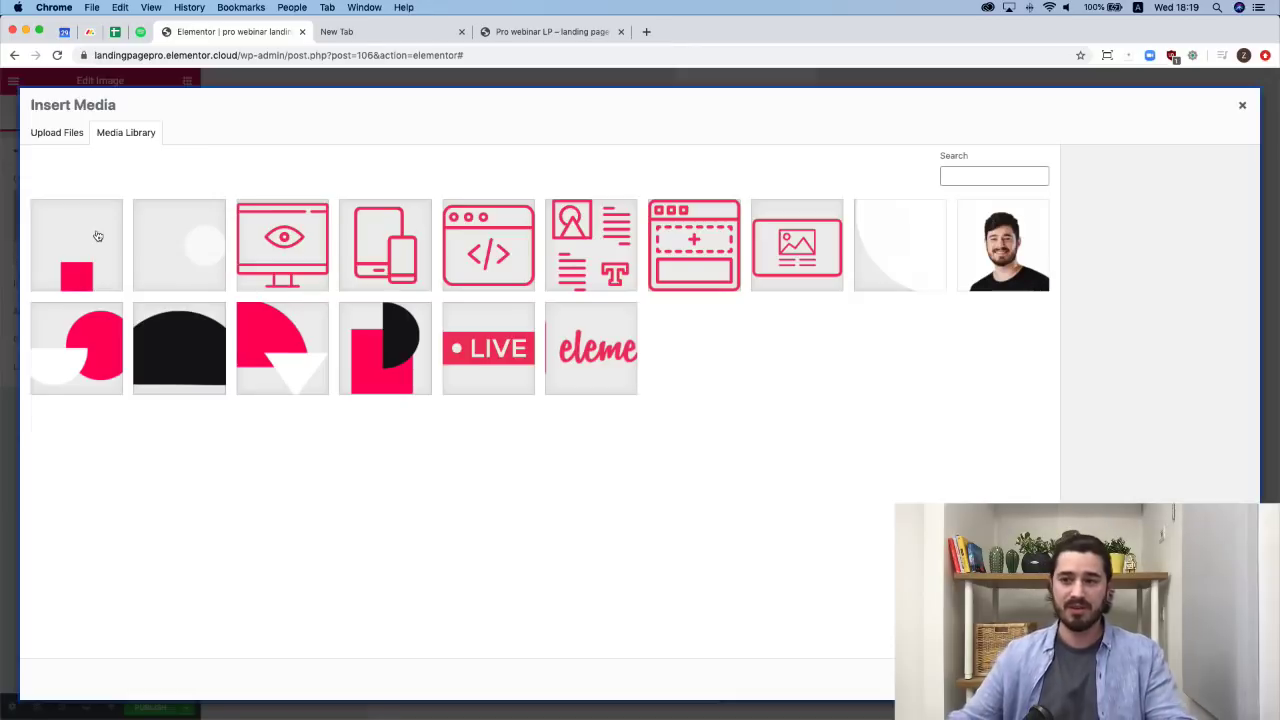
left_click(992, 256)
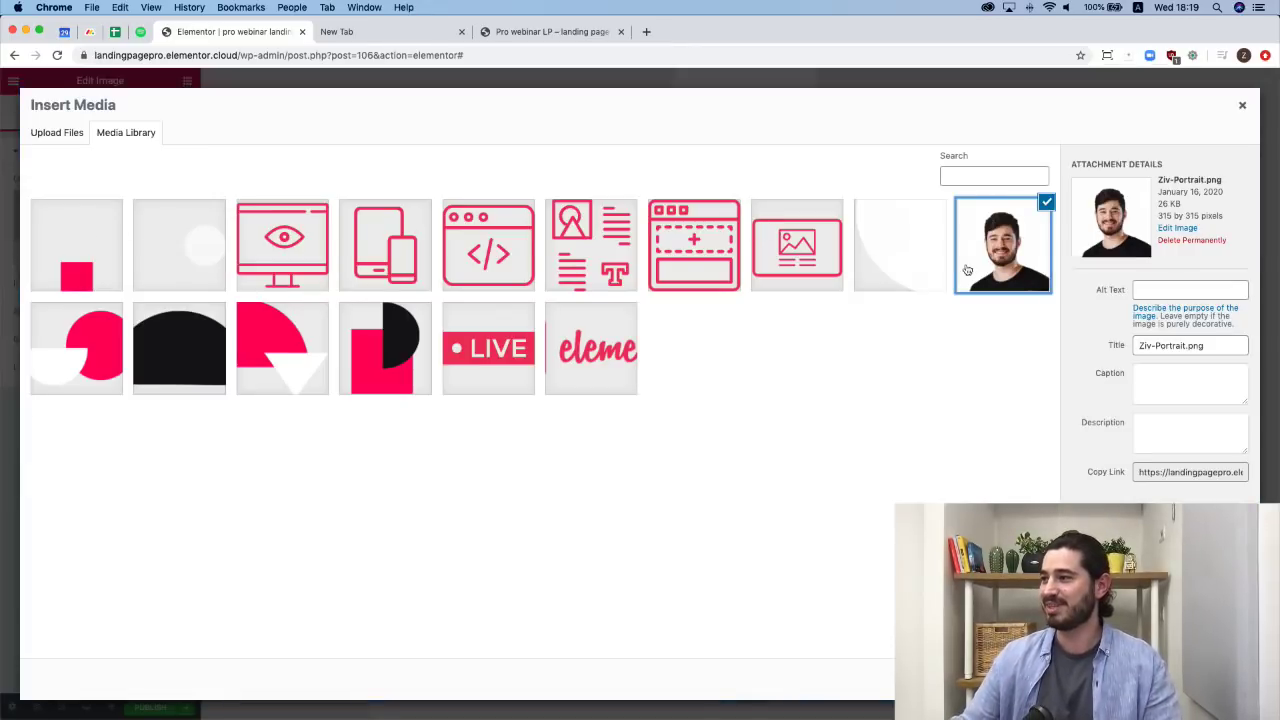
left_click(1195, 682)
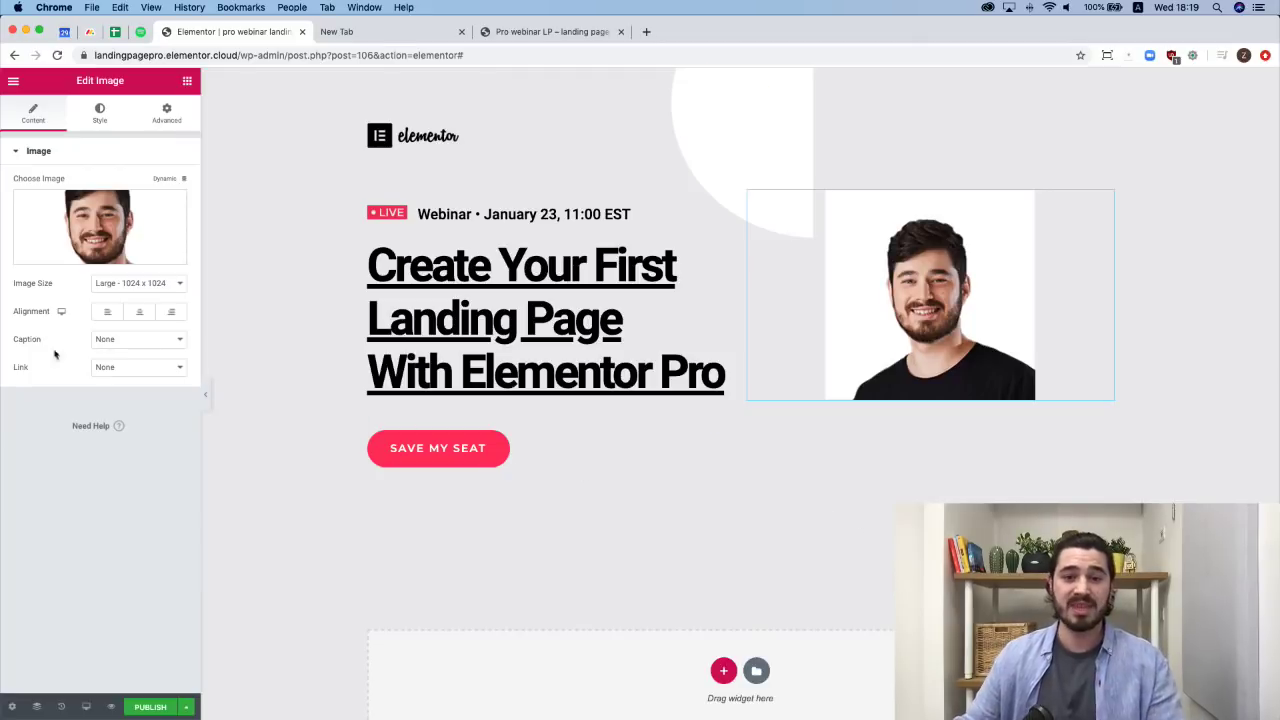
left_click(111, 286)
left_click(113, 318)
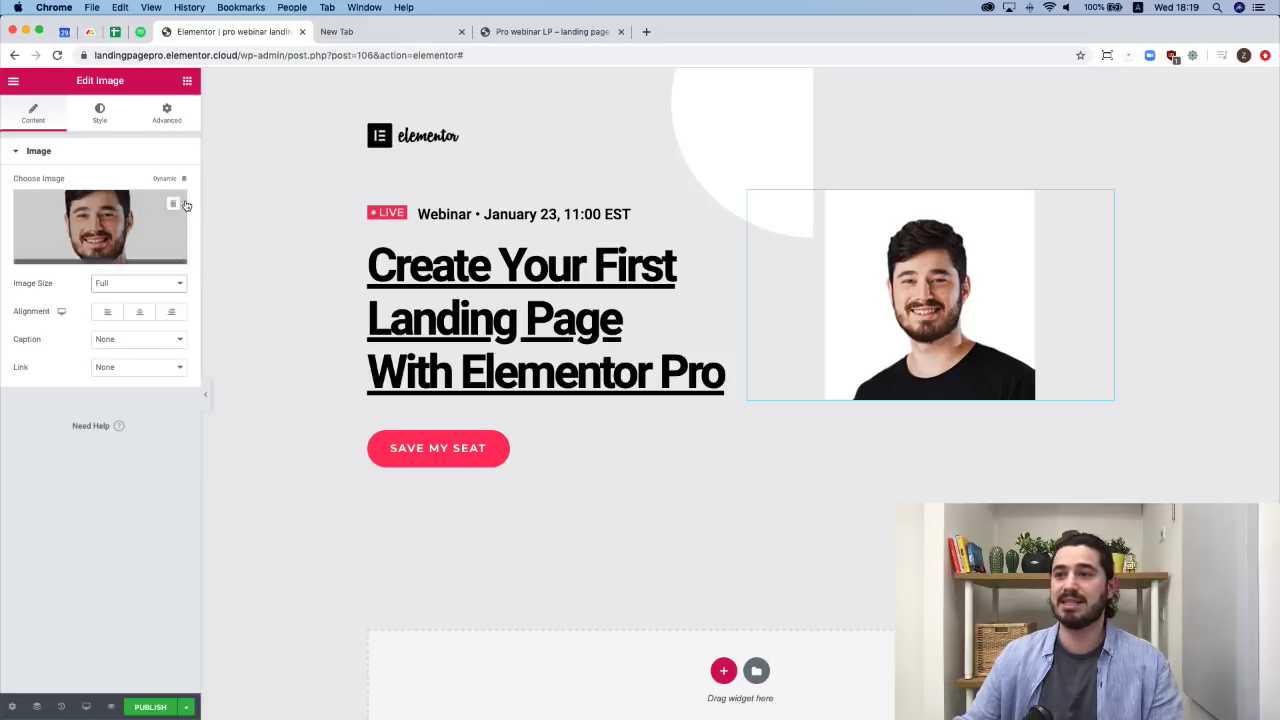
left_click(187, 80)
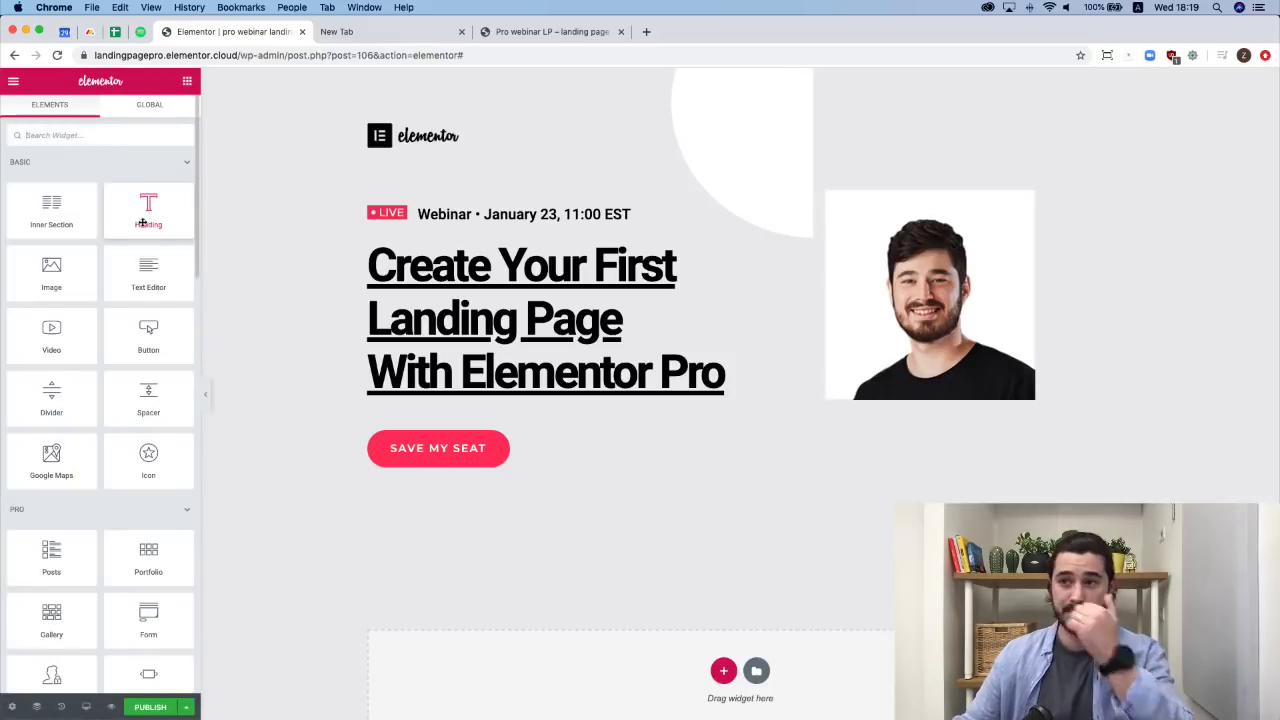
Add a heading below the portrait with the speaker's name in black #000000
left_click_drag(143, 222, 853, 400)
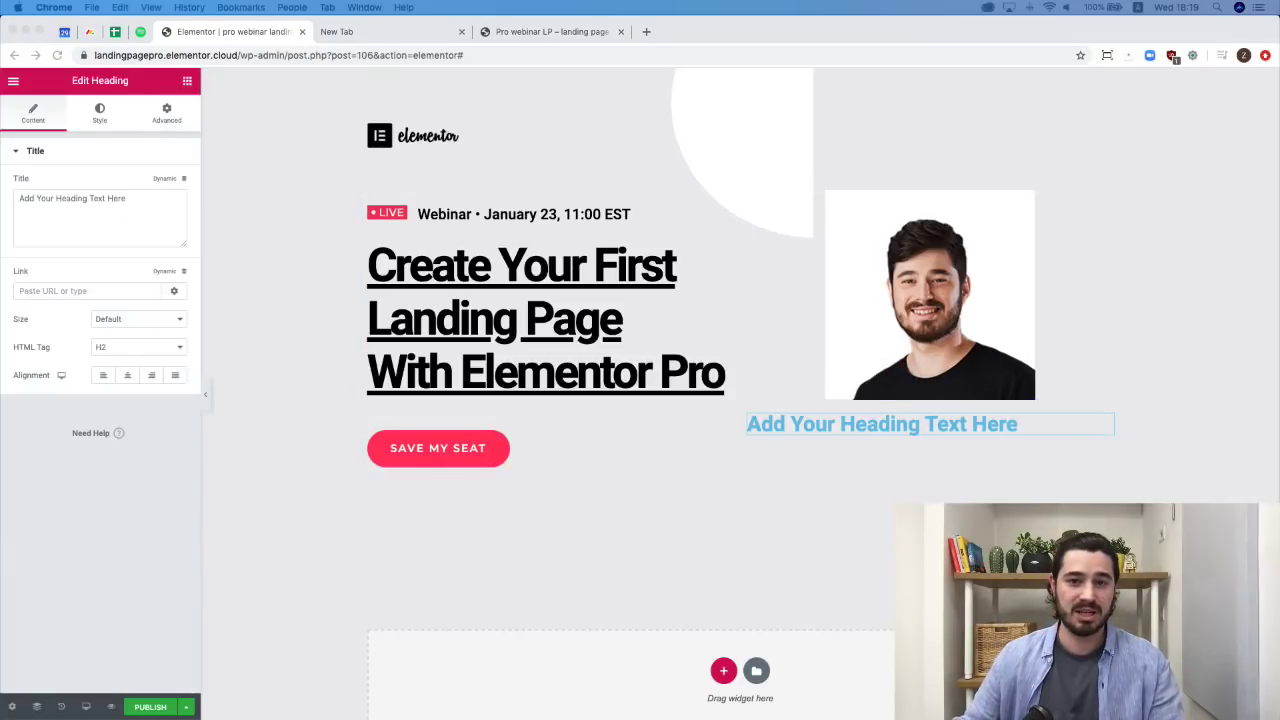
triple_click(97, 198)
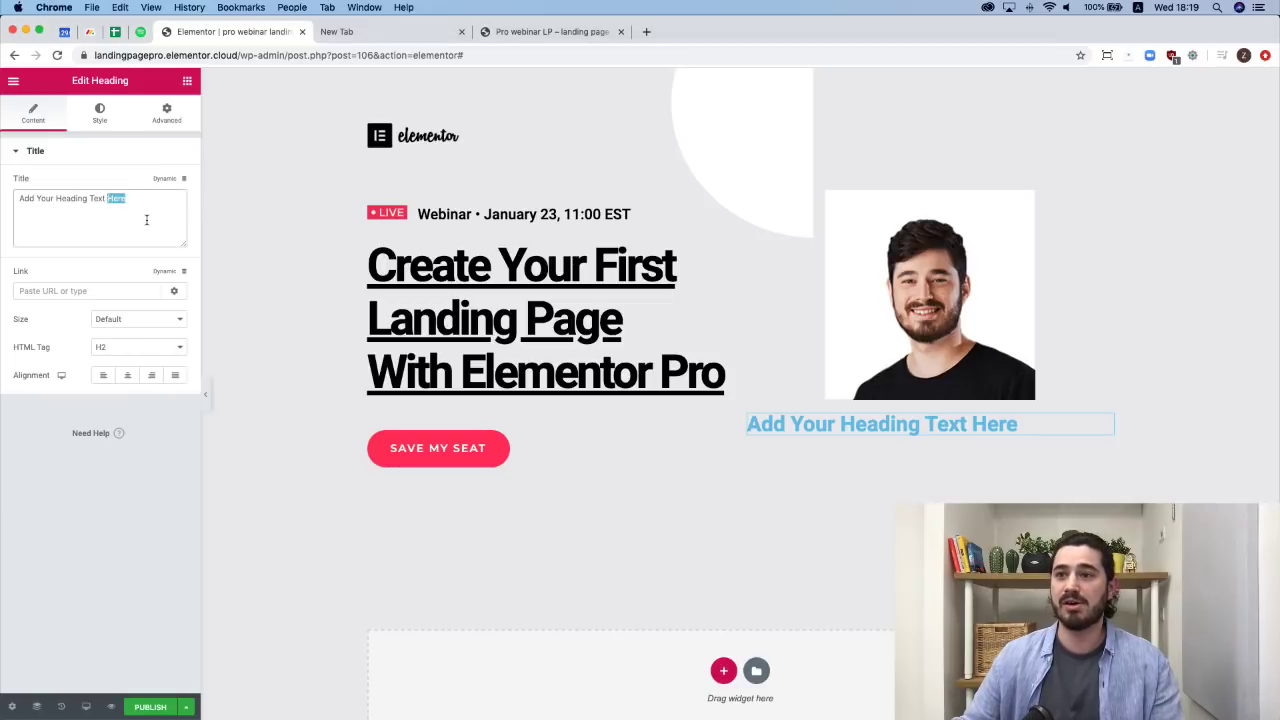
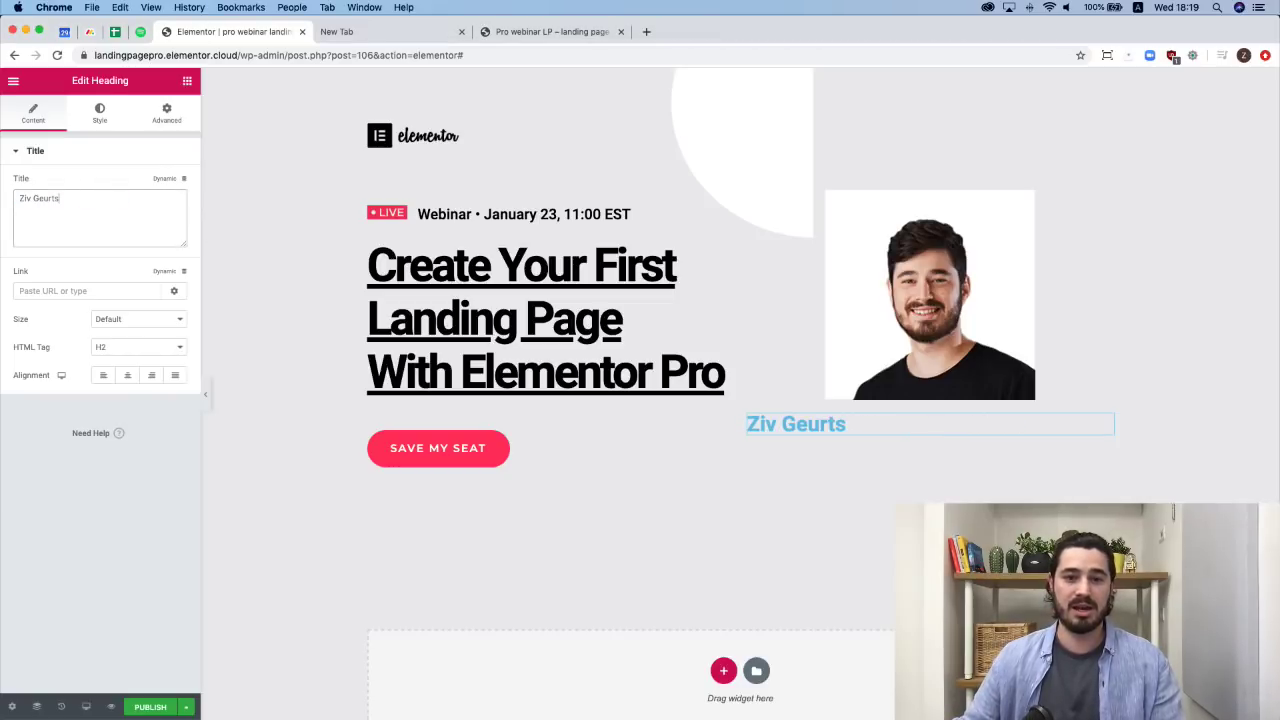
left_click(102, 114)
left_click(169, 186)
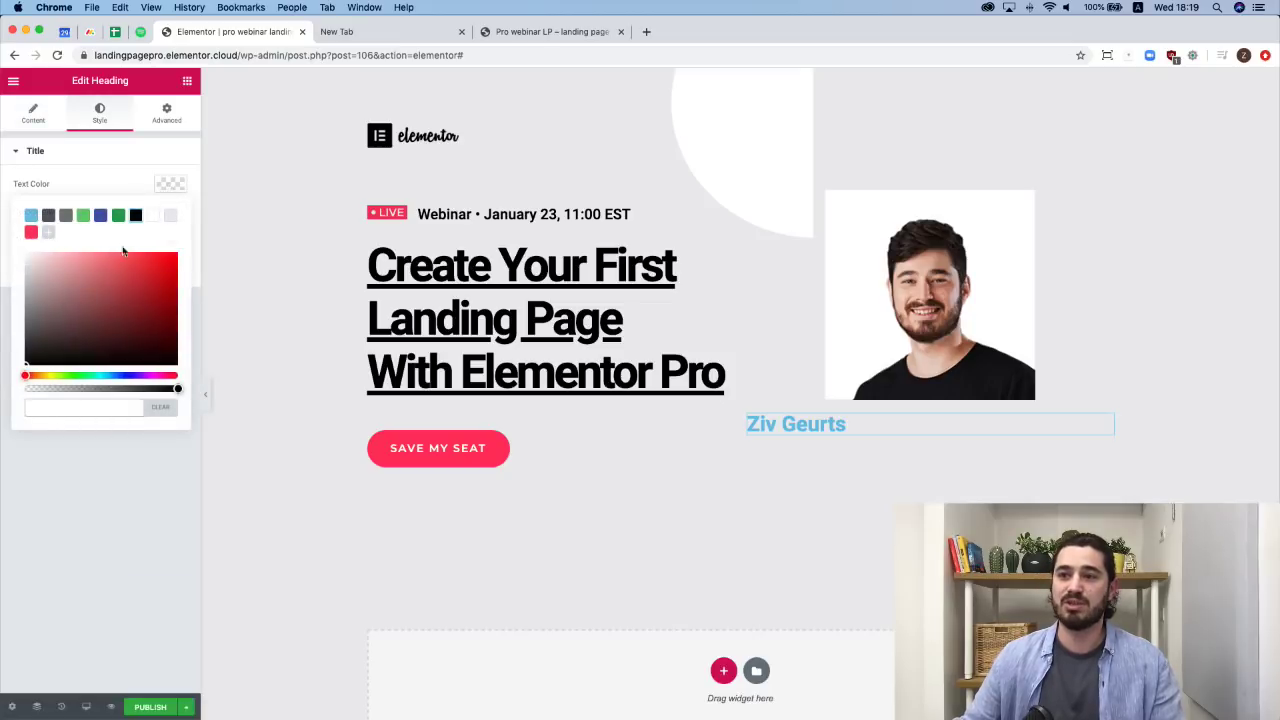
left_click_drag(56, 332, 5, 390)
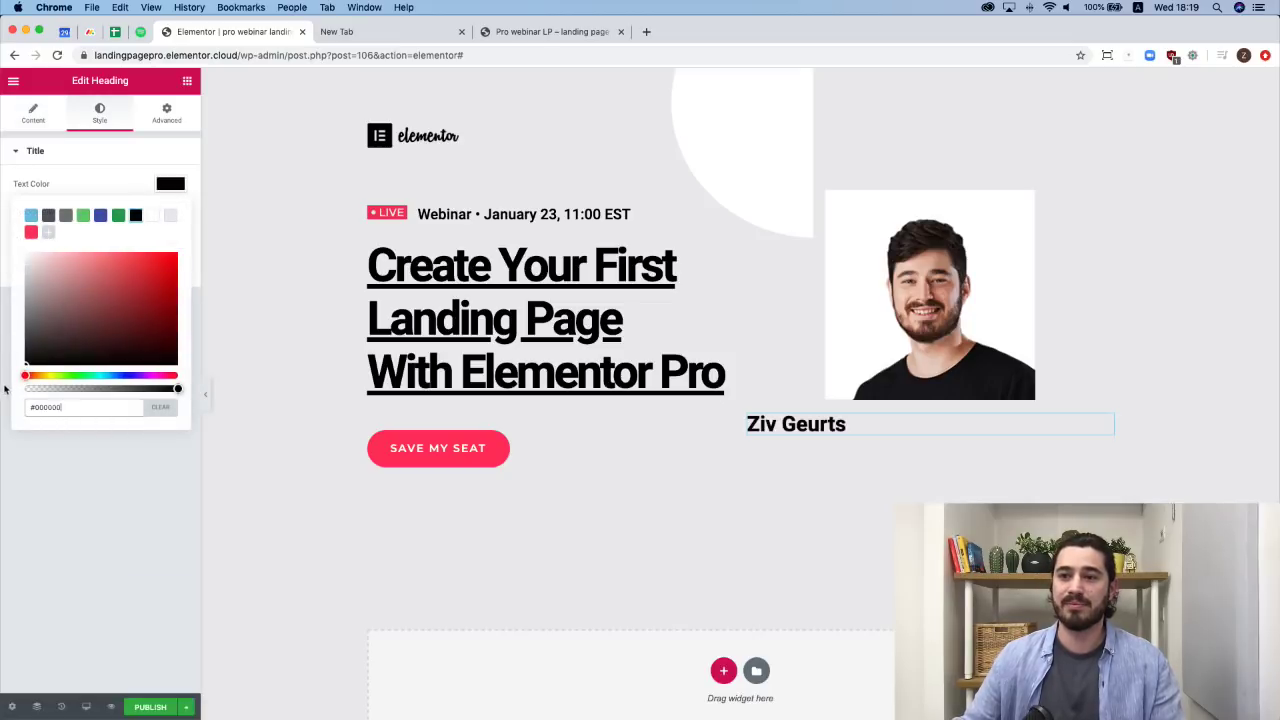
left_click(170, 186)
Set the name heading's typography to Montserrat, 20 px, weight 500
left_click(171, 215)
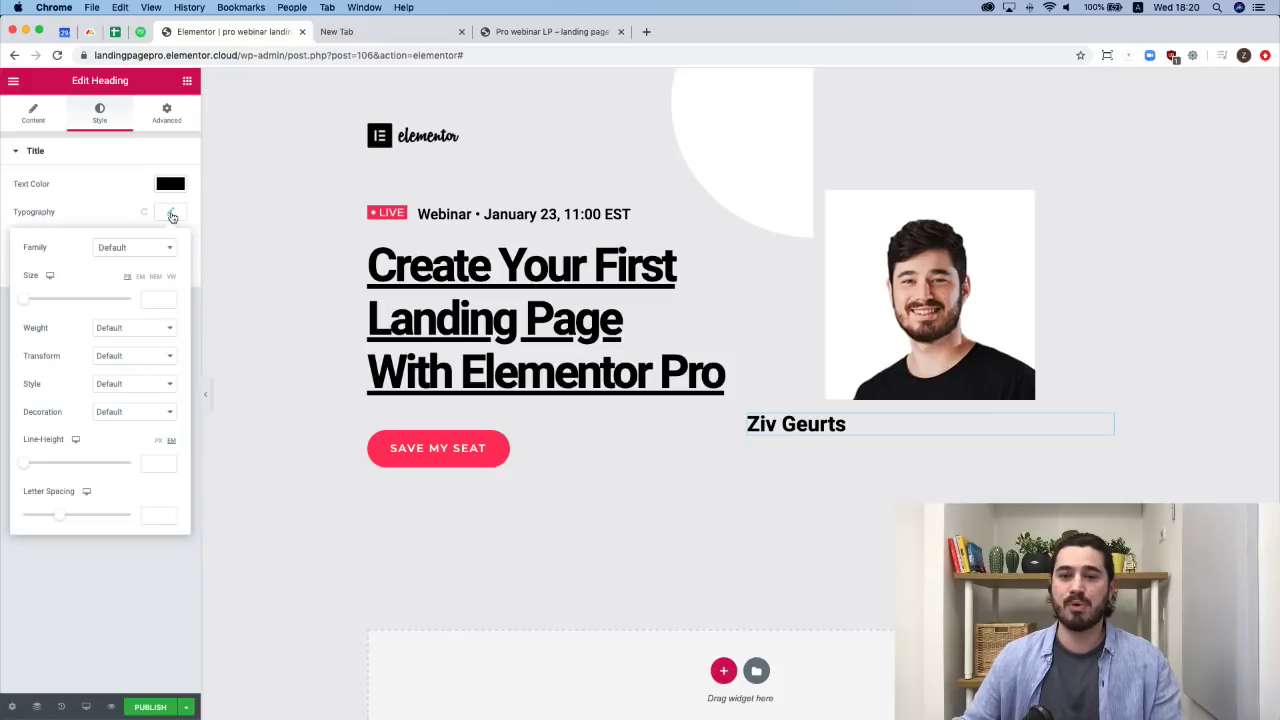
left_click(145, 255)
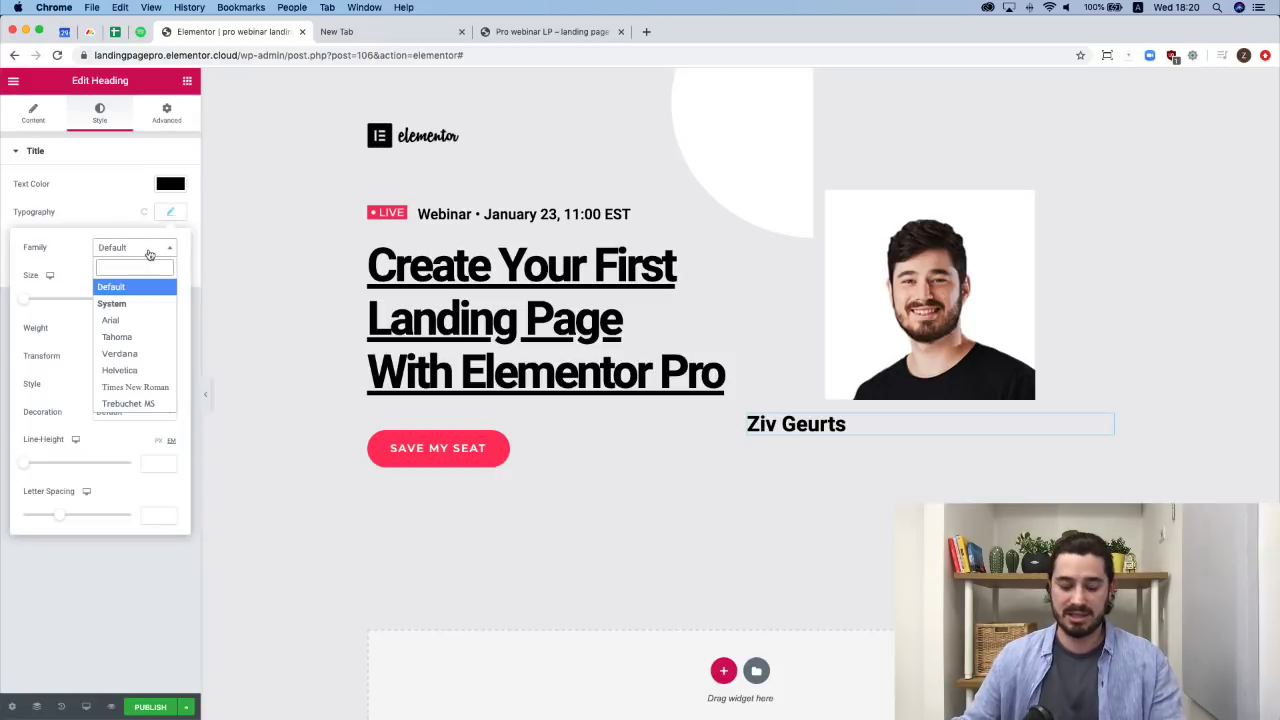
type("mopnt")
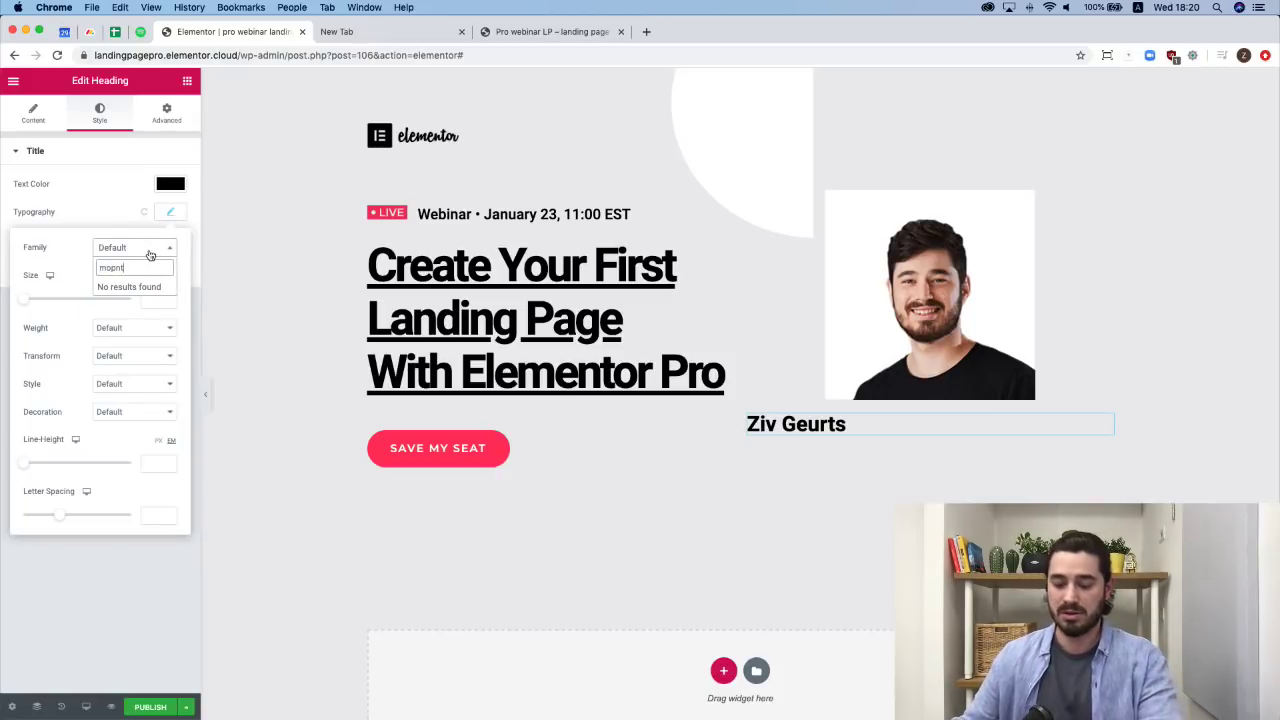
key("BackSpace")
key("BackSpace")
key("BackSpace")
type("nt")
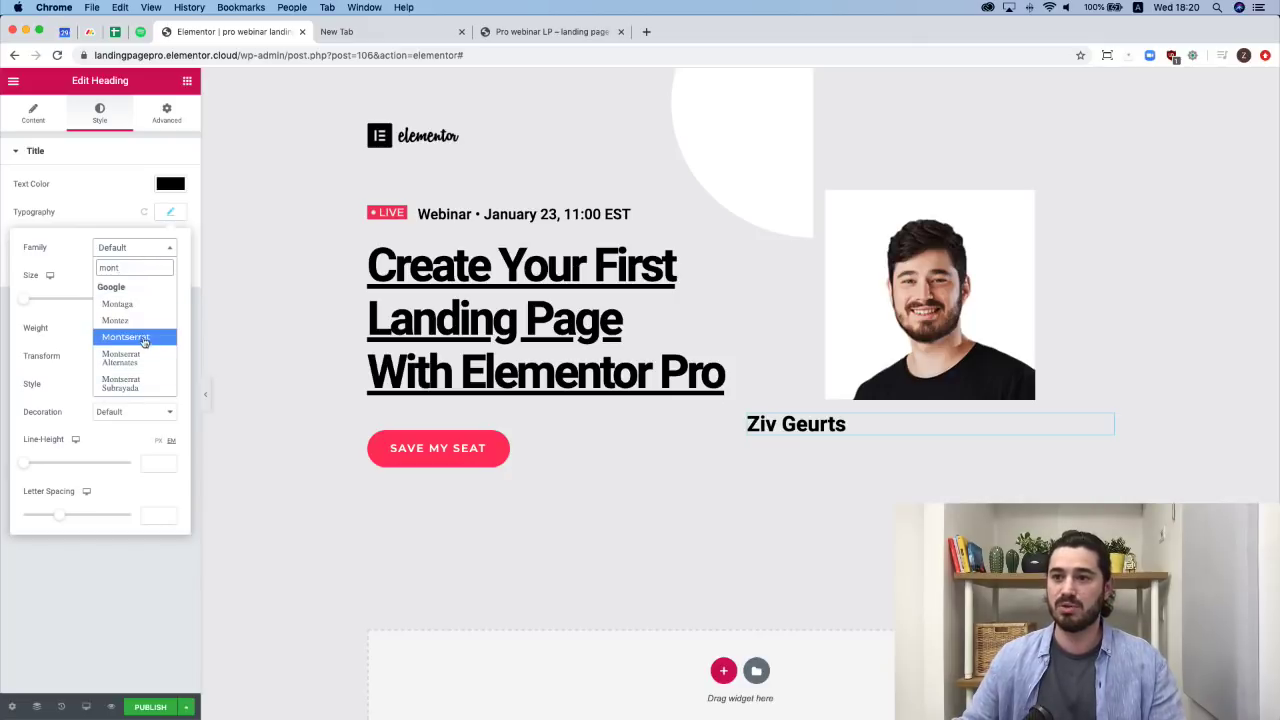
left_click(143, 337)
left_click(153, 302)
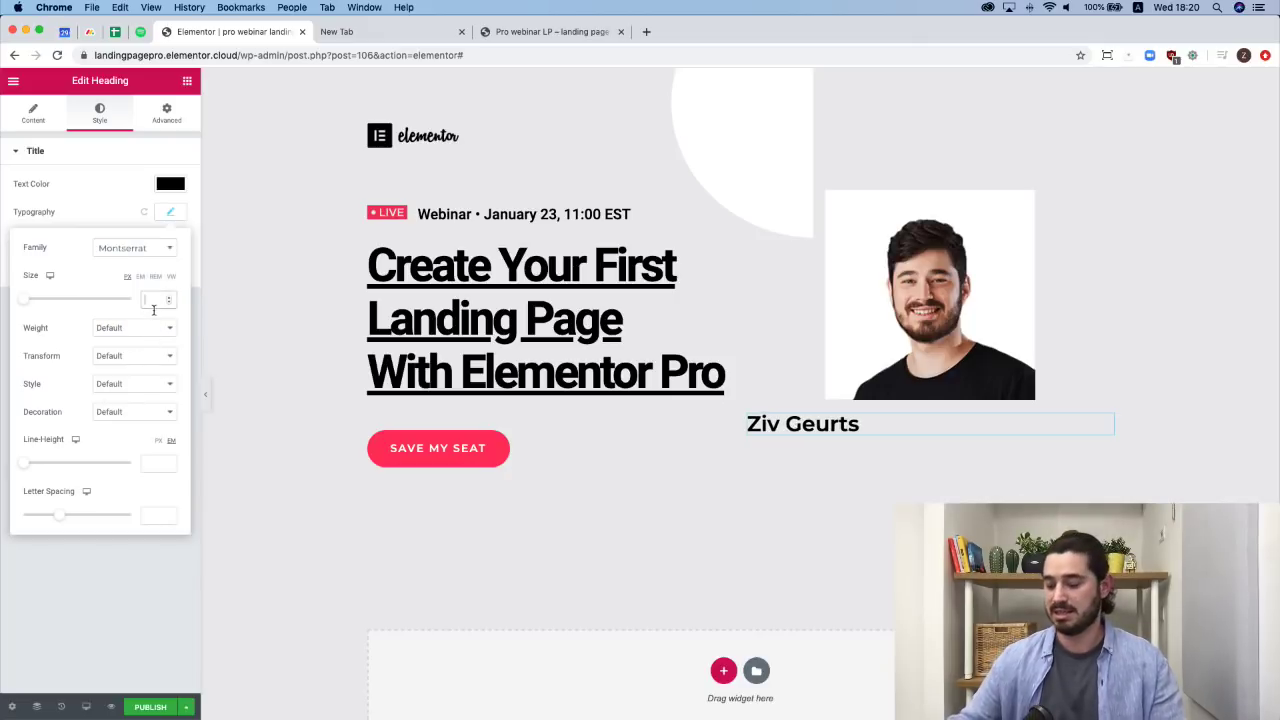
type("20")
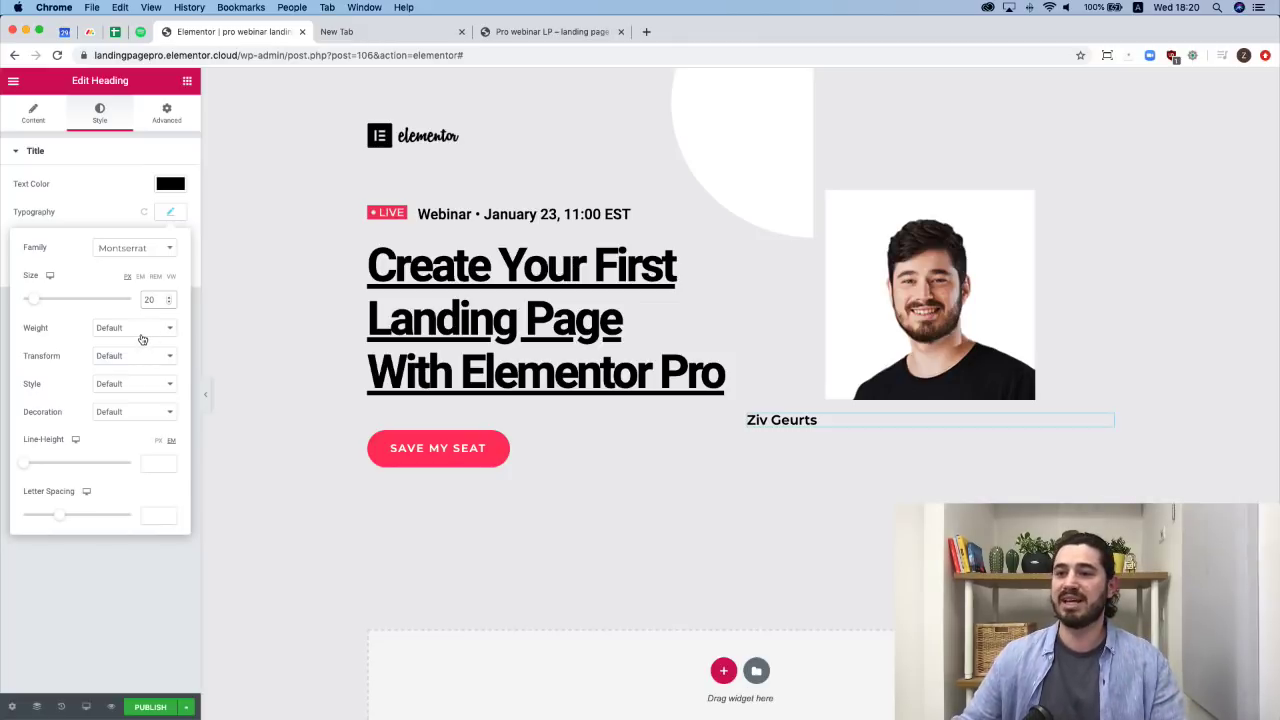
left_click(143, 337)
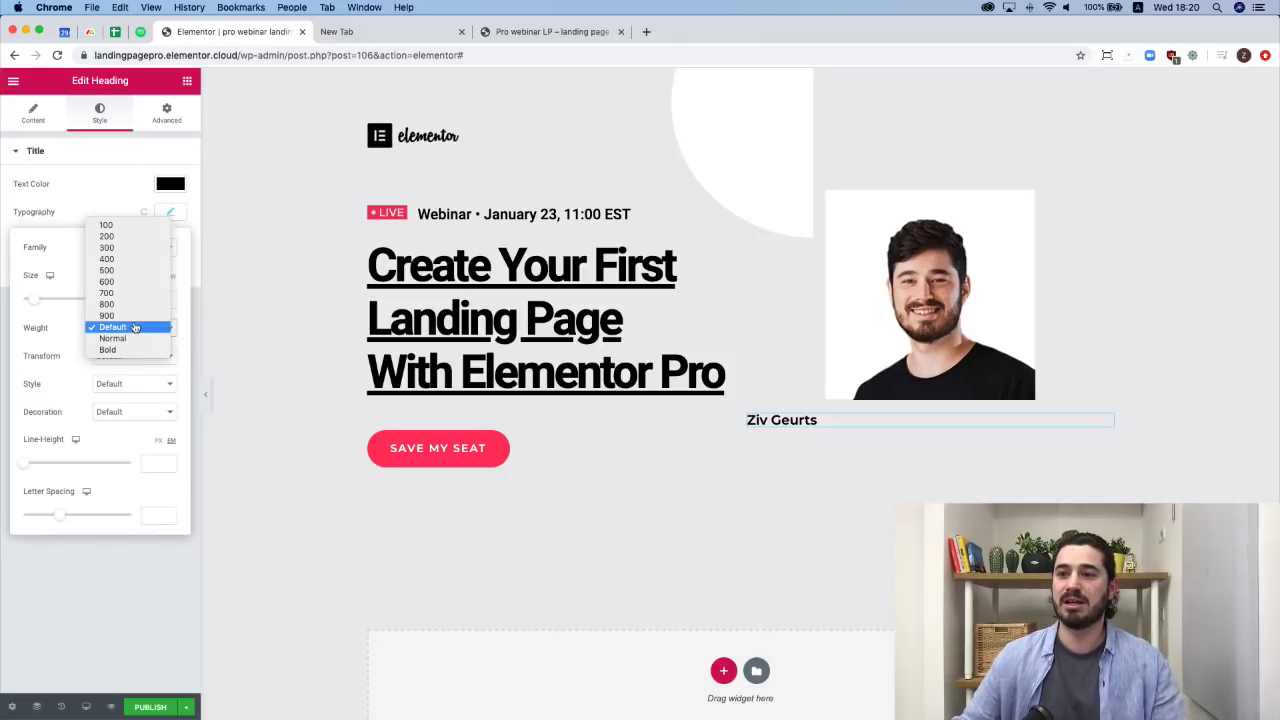
left_click(128, 277)
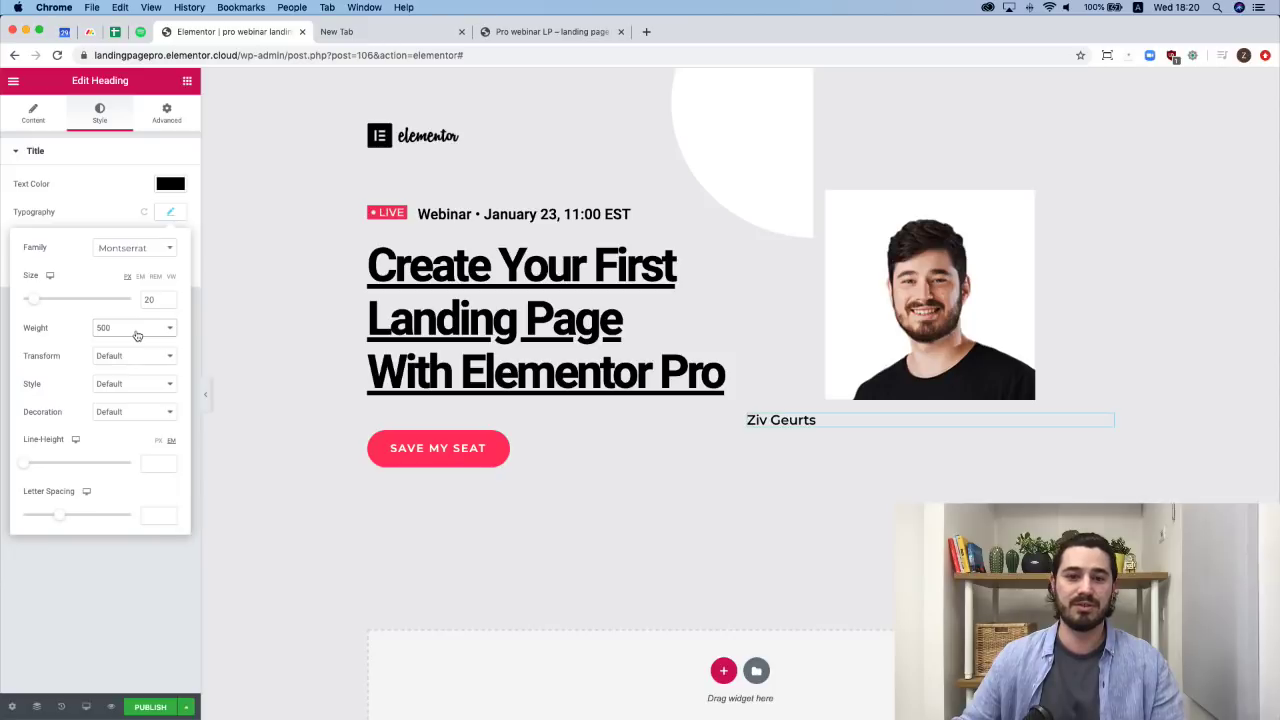
left_click(171, 214)
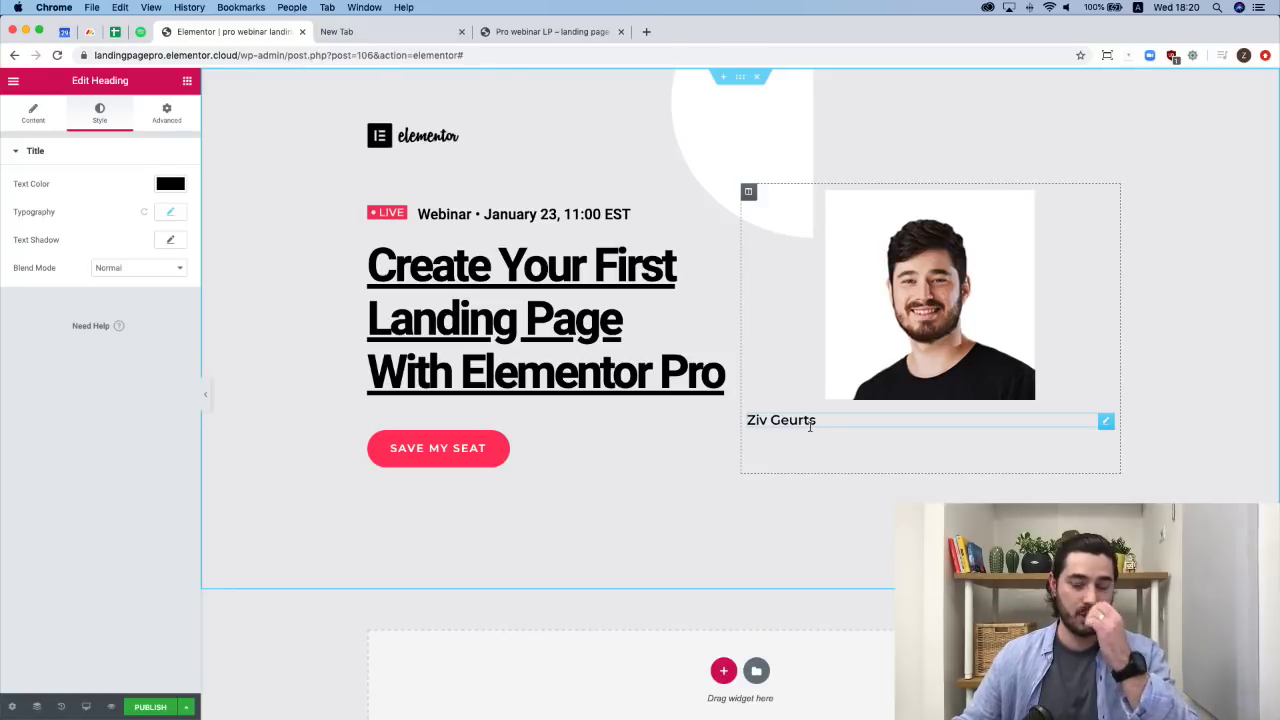
Unlink the name heading's padding and set only the left padding to 25 px
left_click(168, 121)
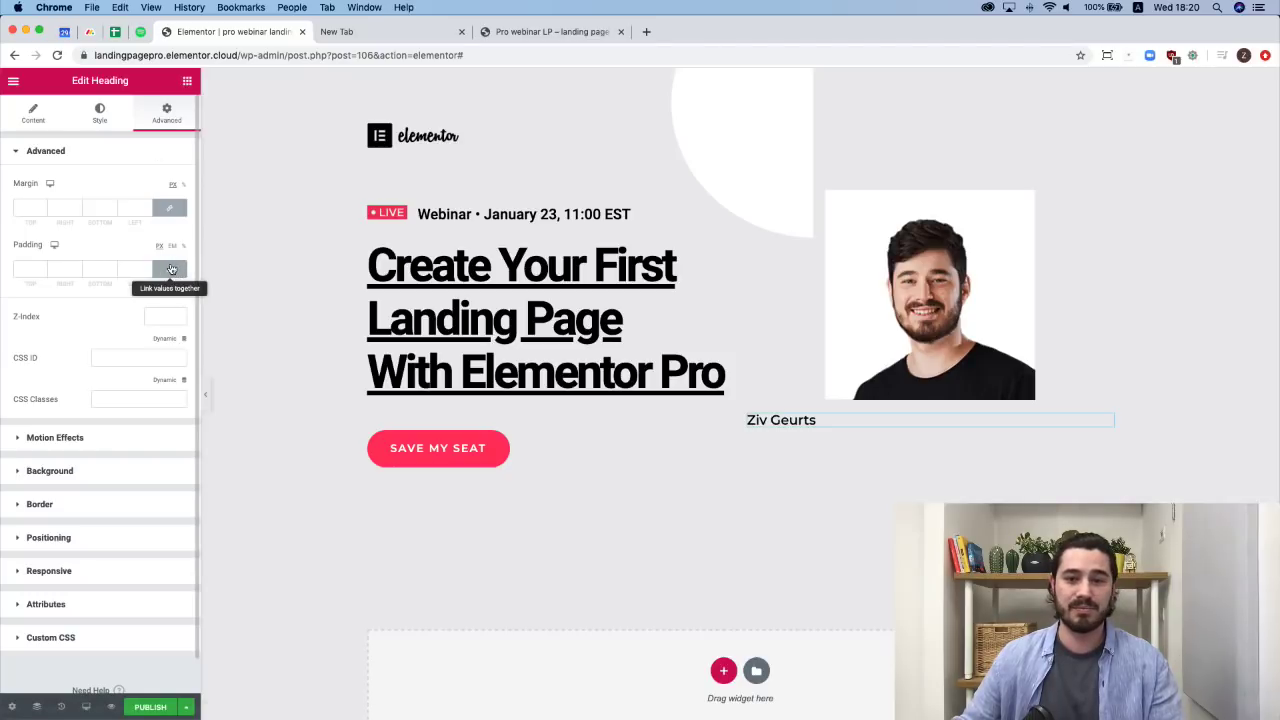
left_click(171, 270)
left_click(168, 270)
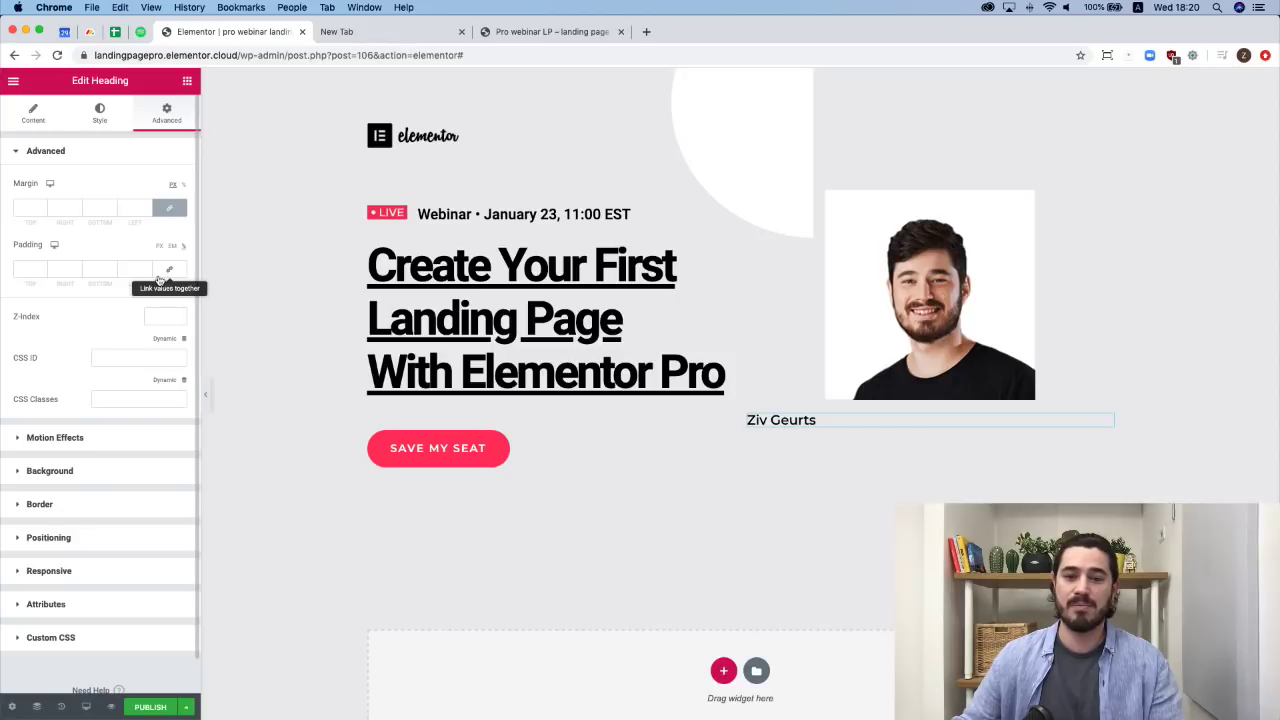
left_click(134, 278)
key("Up")
key("Up")
key("Up")
key("Up")
key("Up")
key("Up")
key("Up")
key("Up")
key("Up")
key("Up")
key("Up")
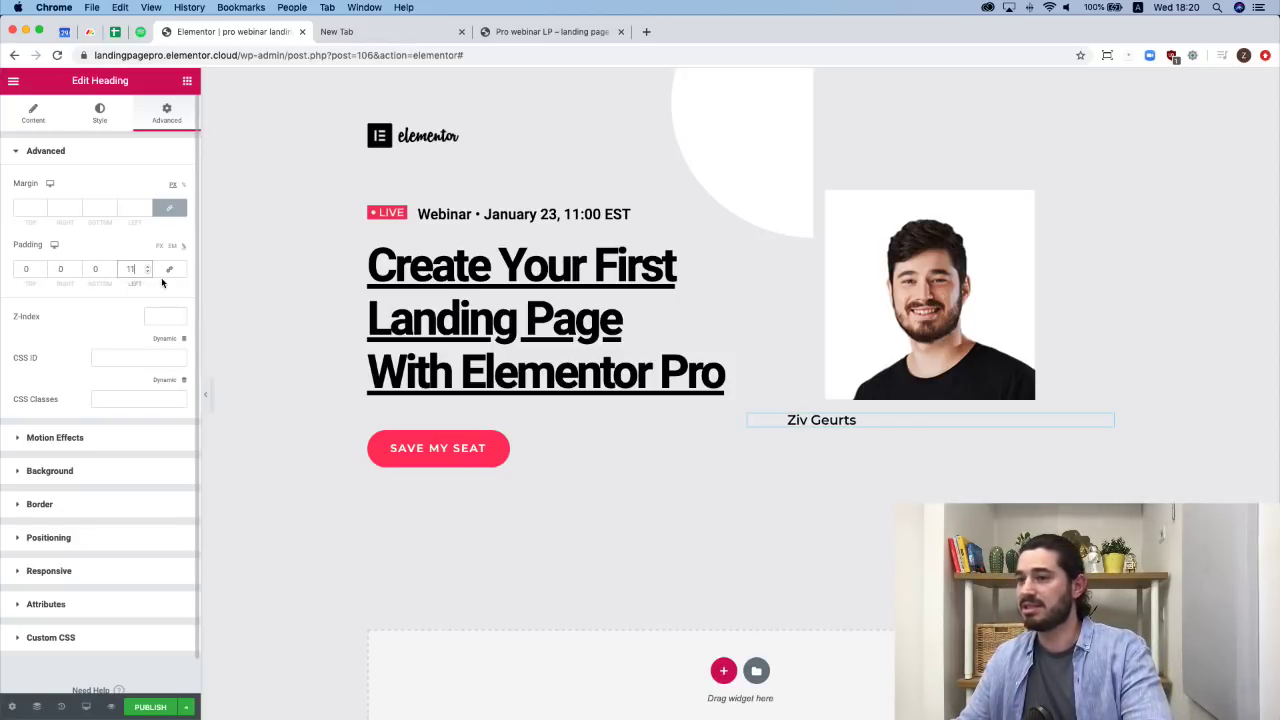
key("Up")
key("Up")
key("Up")
key("Up")
key("Up")
key("Up")
key("Up")
key("Up")
key("Up")
key("Up")
key("Up")
key("Up")
key("Up")
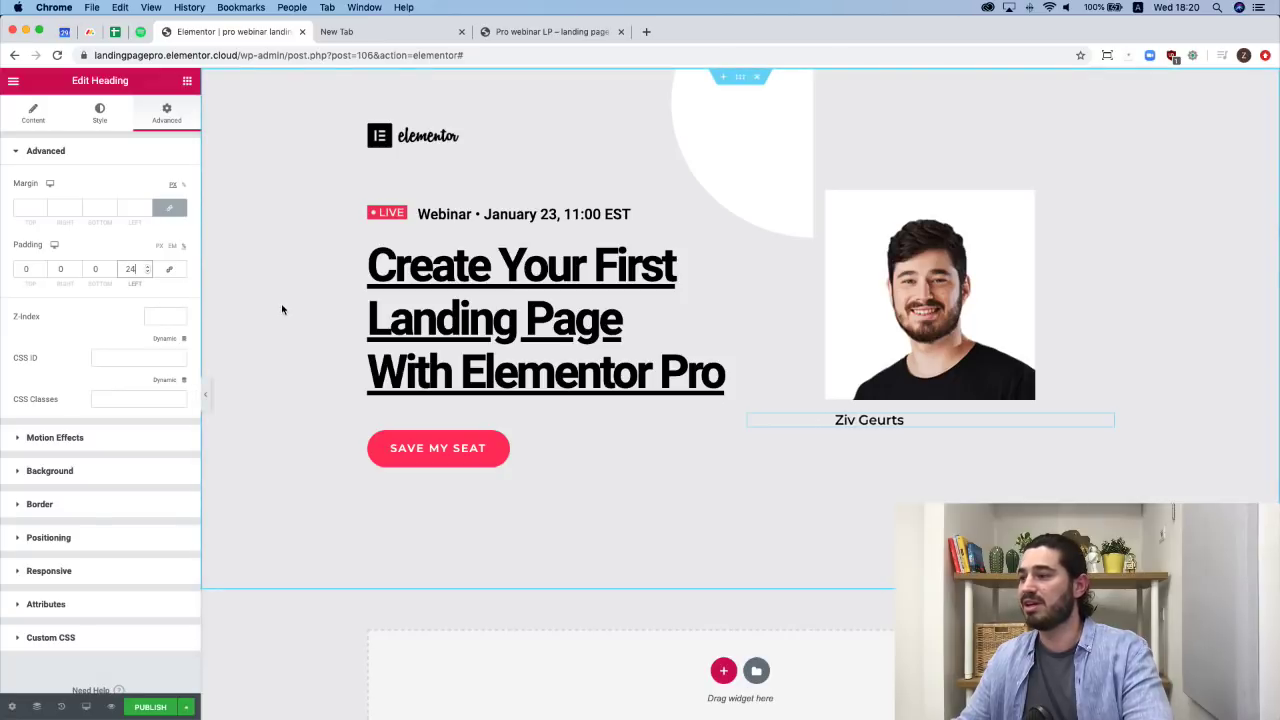
key("Up")
key("Up")
key("Up")
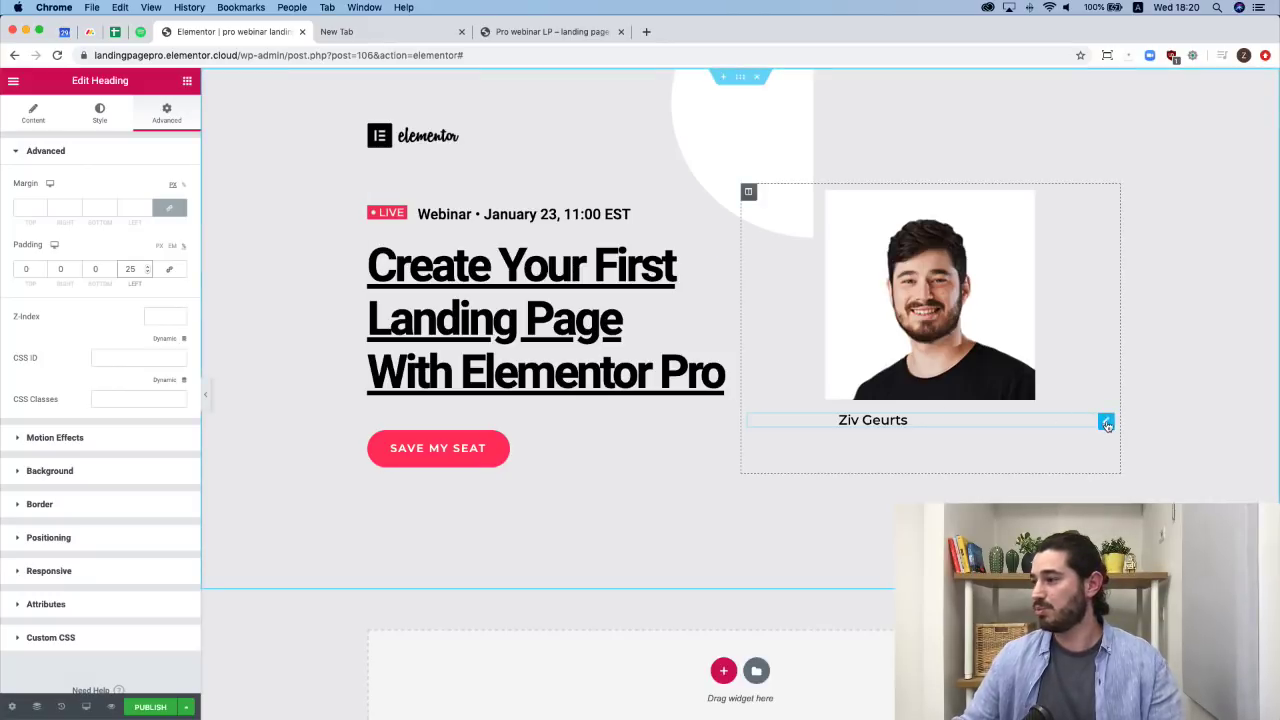
Duplicate the name heading and change the copy's text to 'Designer & Lead Educator'
right_click(1105, 423)
left_click(1125, 455)
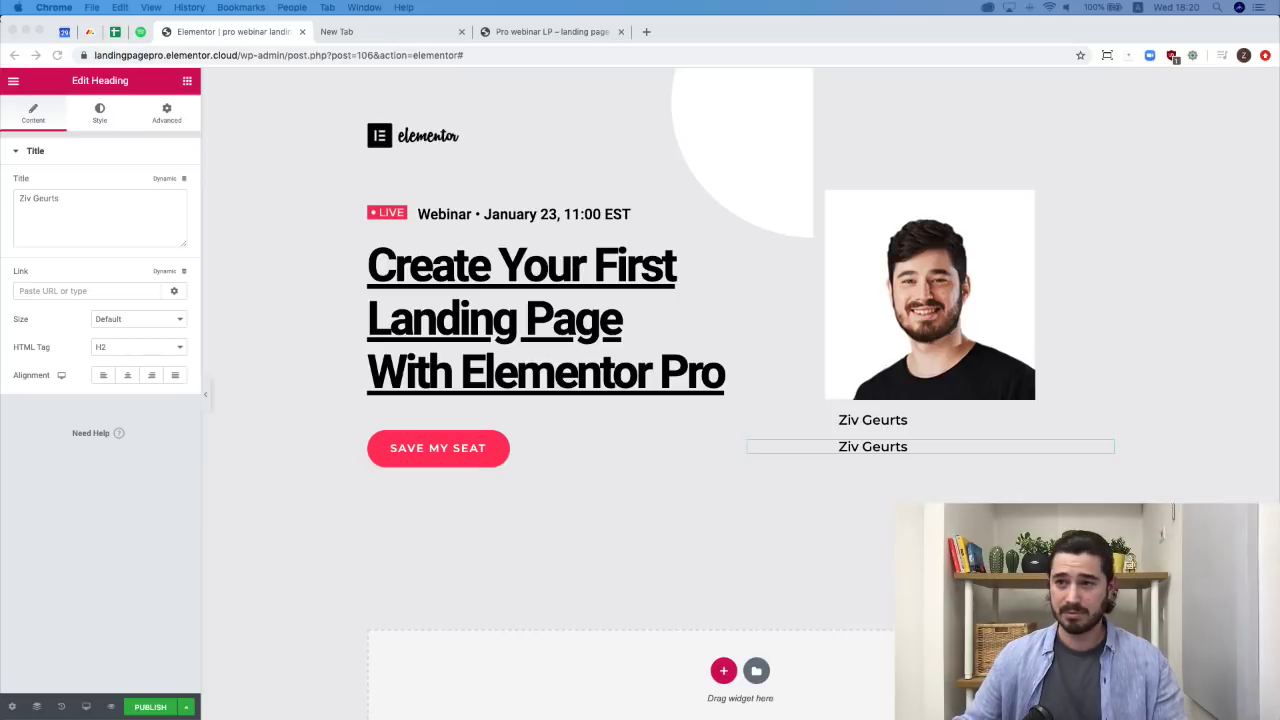
triple_click(93, 212)
type("Designer & Lead Educator")
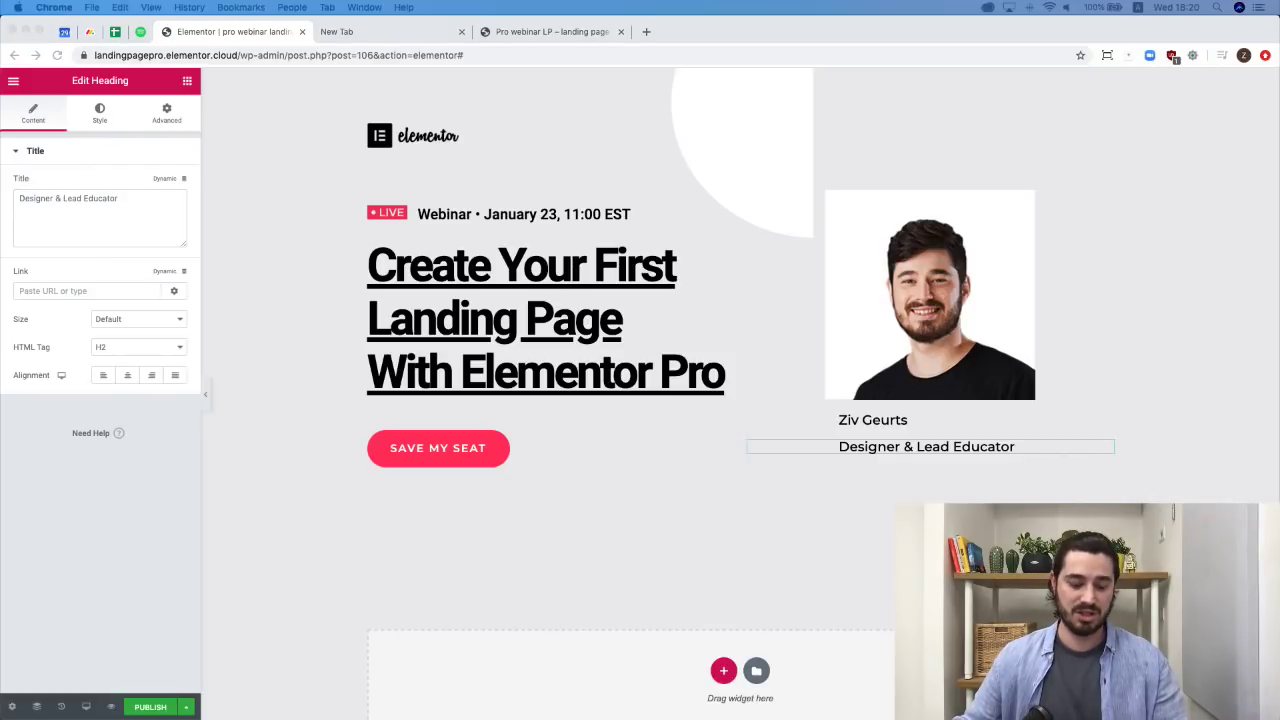
Give the job title line grey #8A8A8C text and font weight 300
left_click(100, 114)
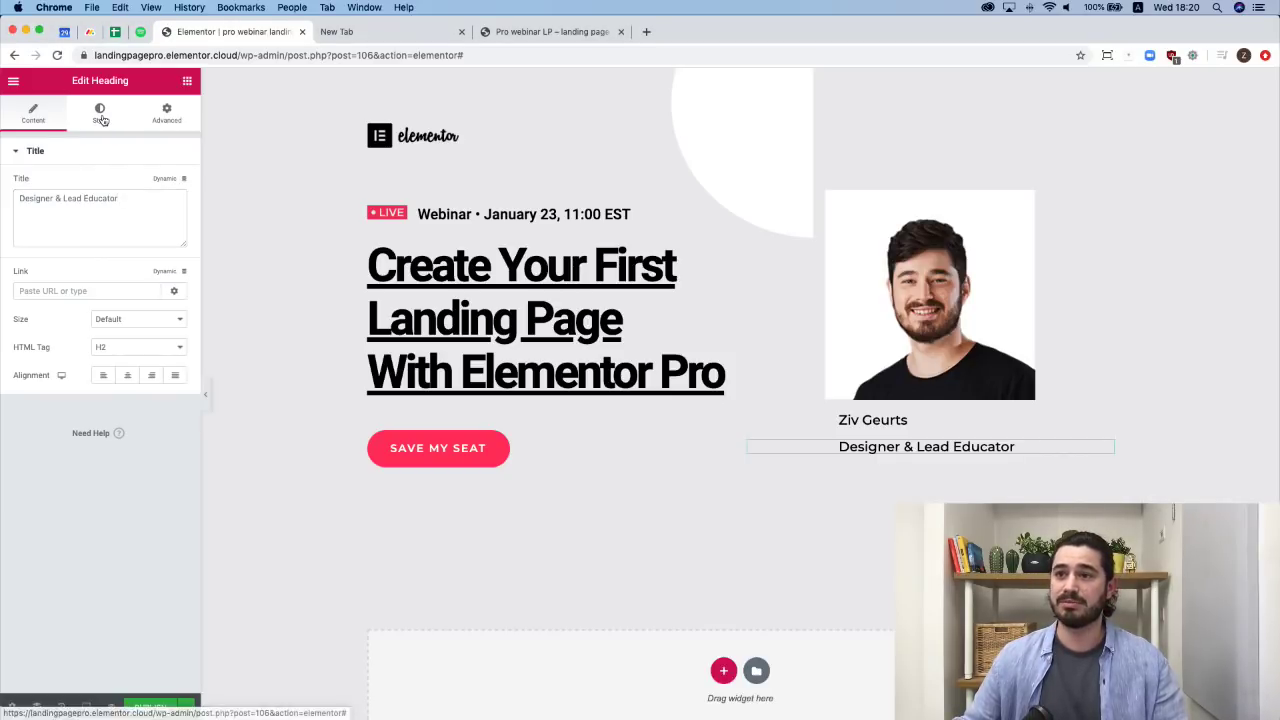
left_click(100, 114)
left_click(172, 188)
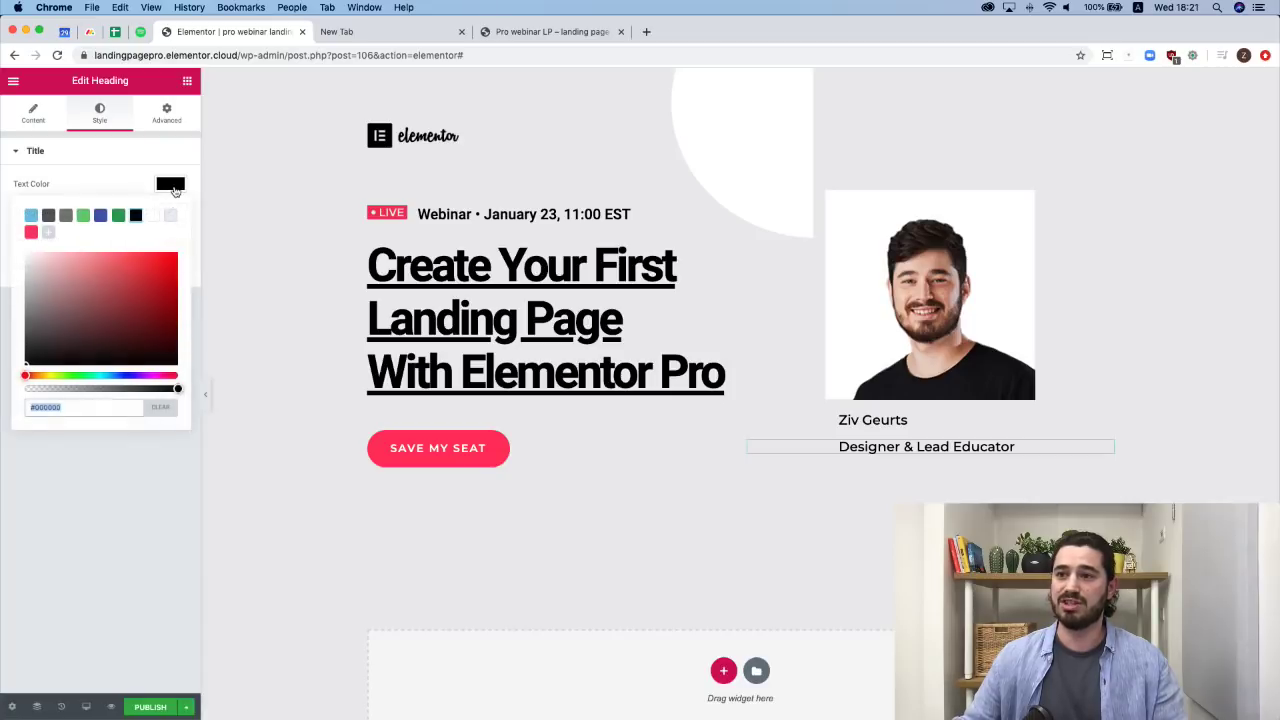
type("#8A8A8C")
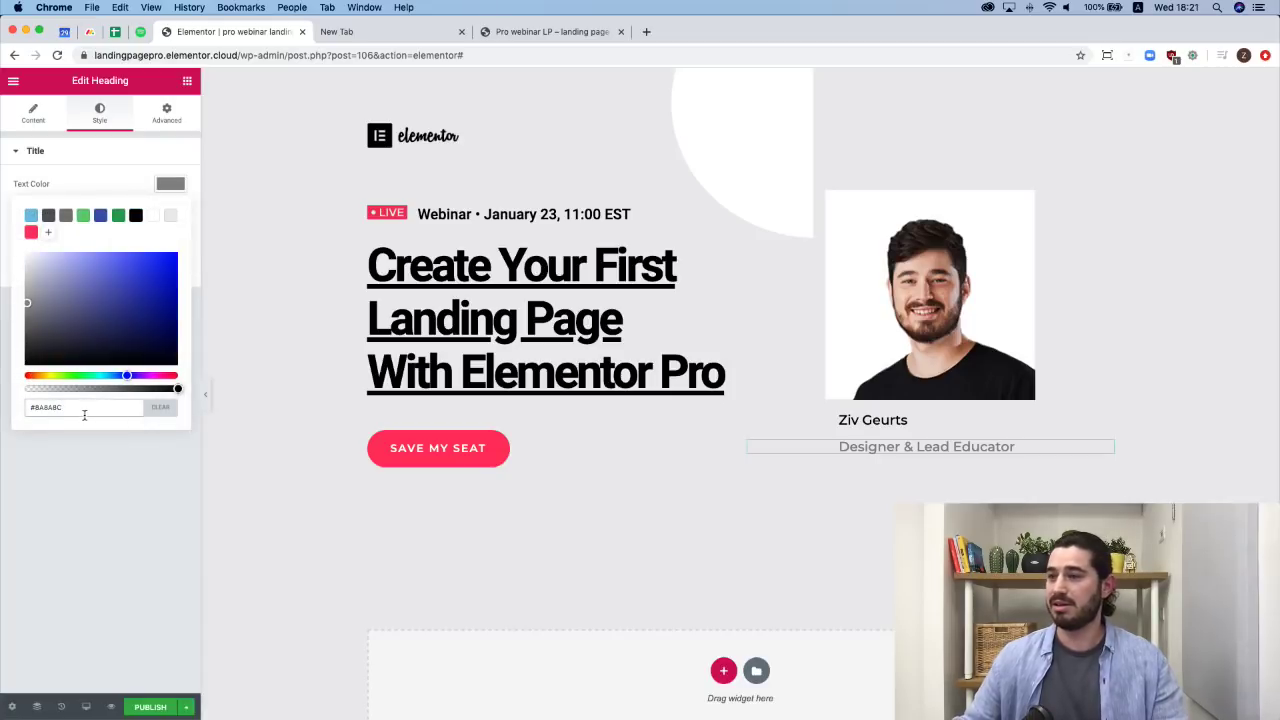
left_click(170, 187)
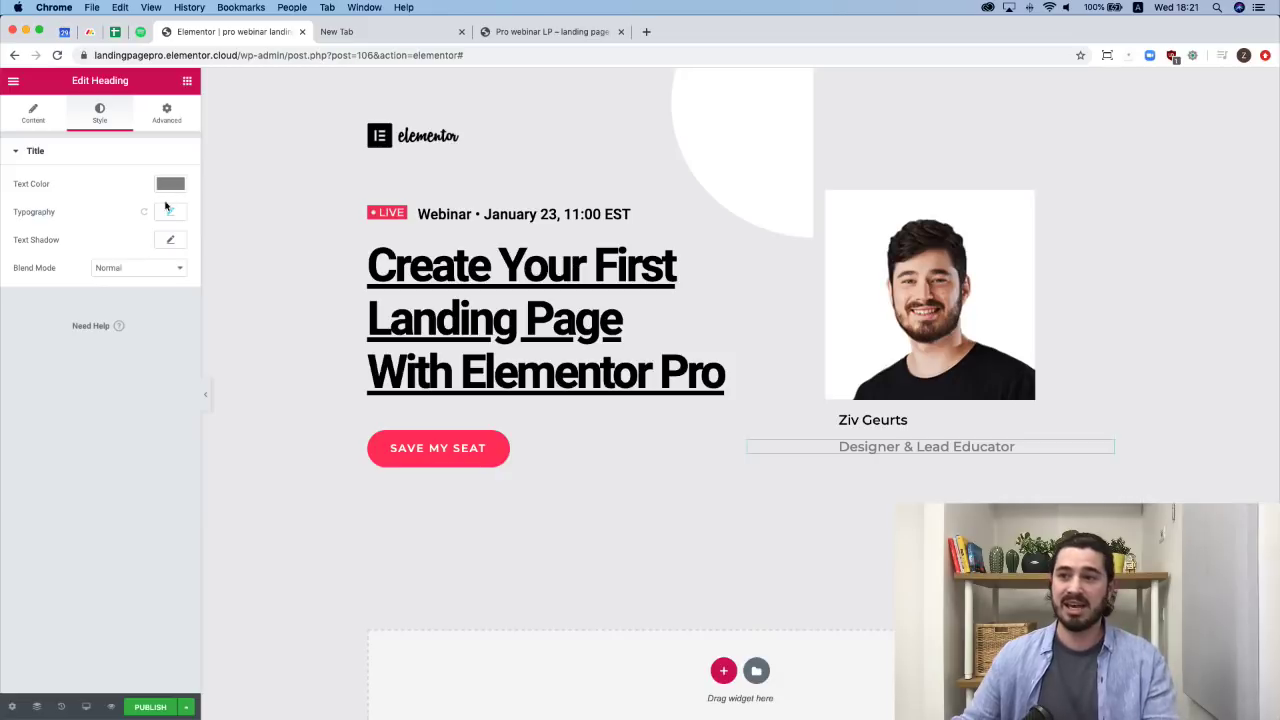
left_click(175, 218)
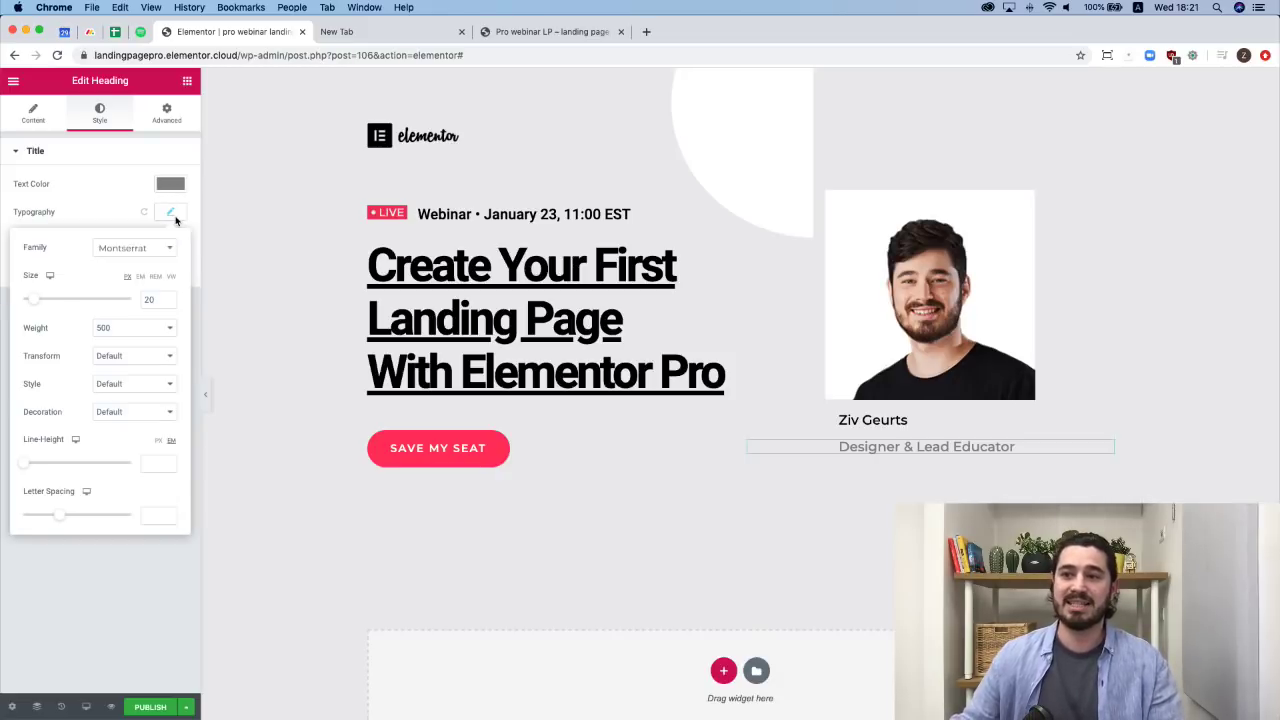
left_click(121, 334)
left_click(127, 306)
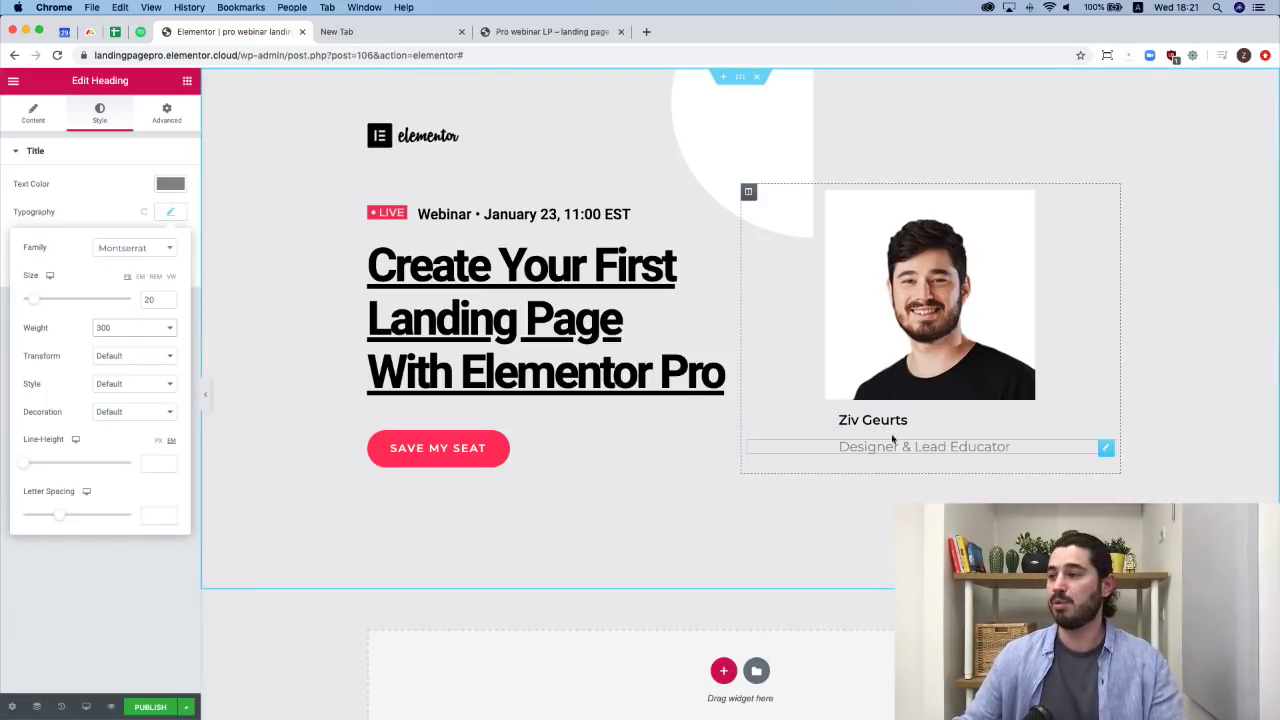
left_click(167, 113)
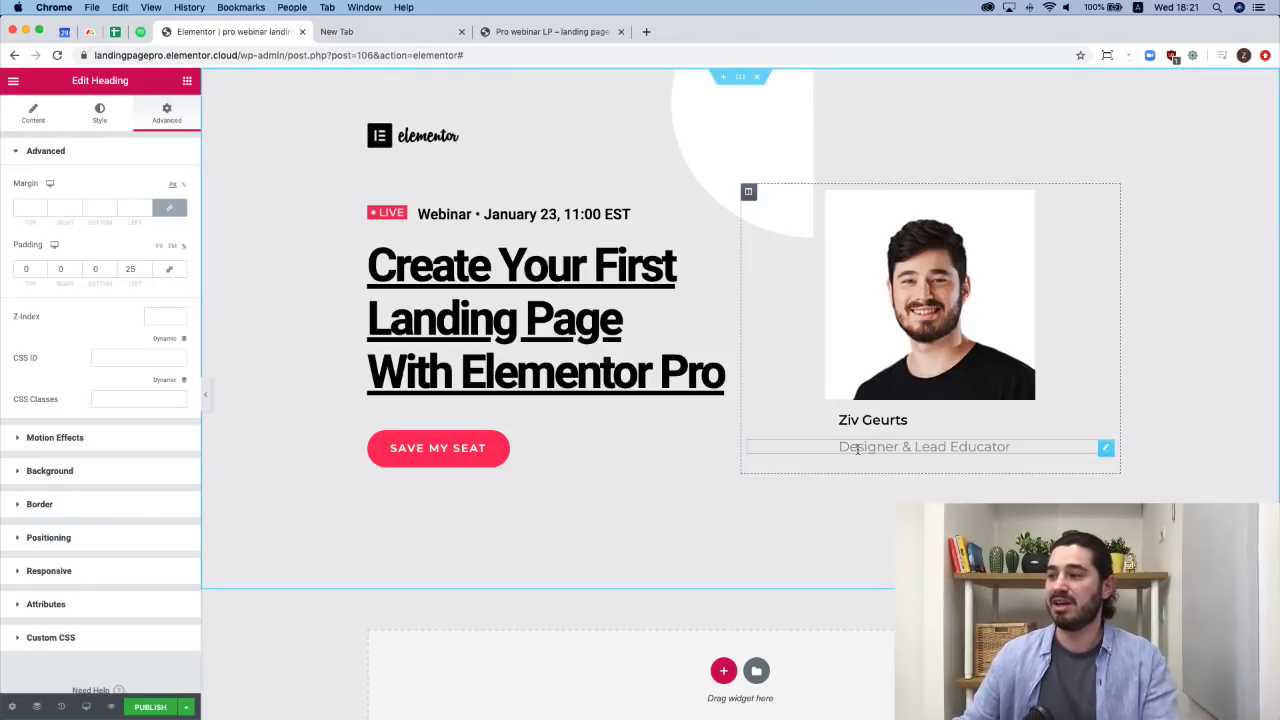
Unlink the job title's margin and give it a negative top margin, checking the live preview
left_click(168, 210)
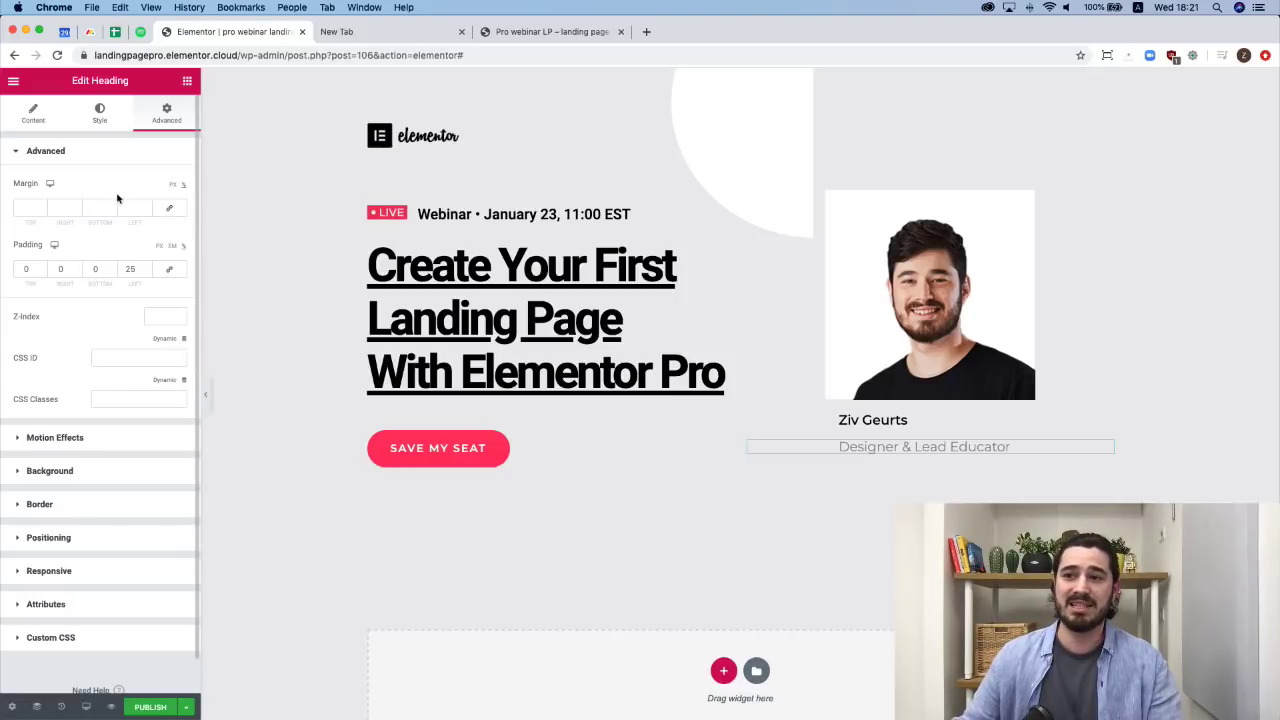
left_click(31, 210)
type("-10")
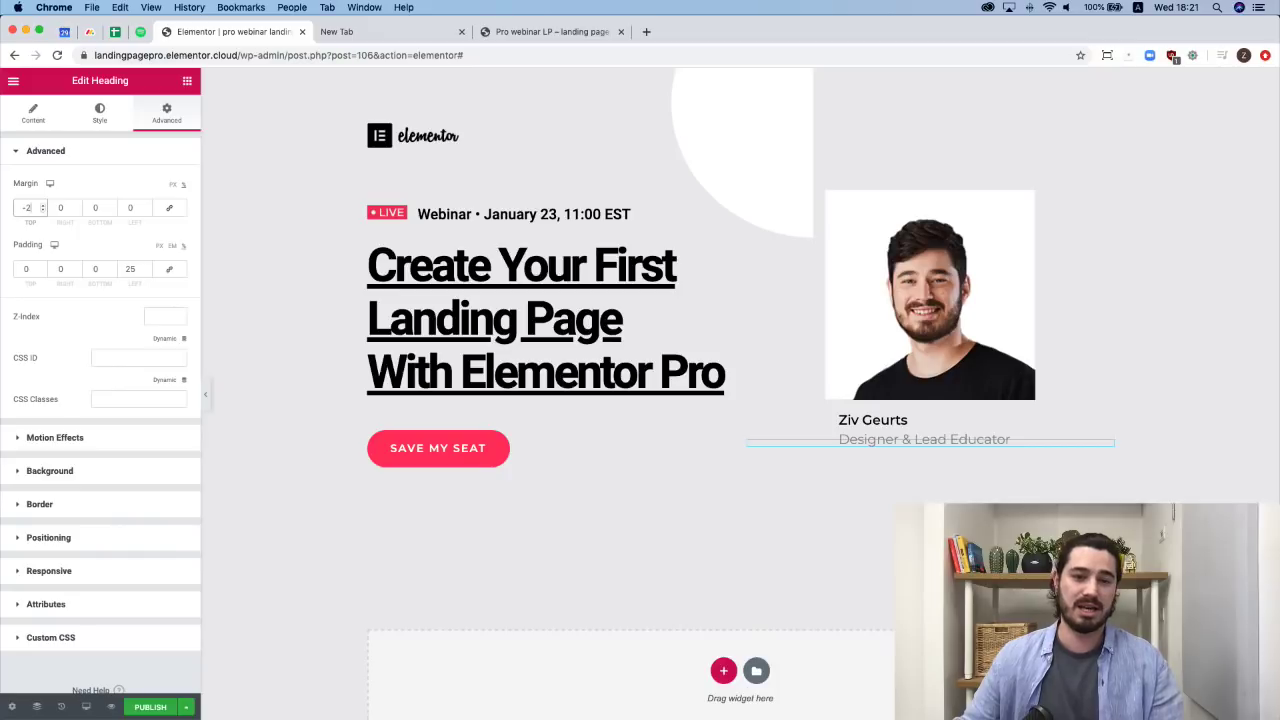
left_click(524, 33)
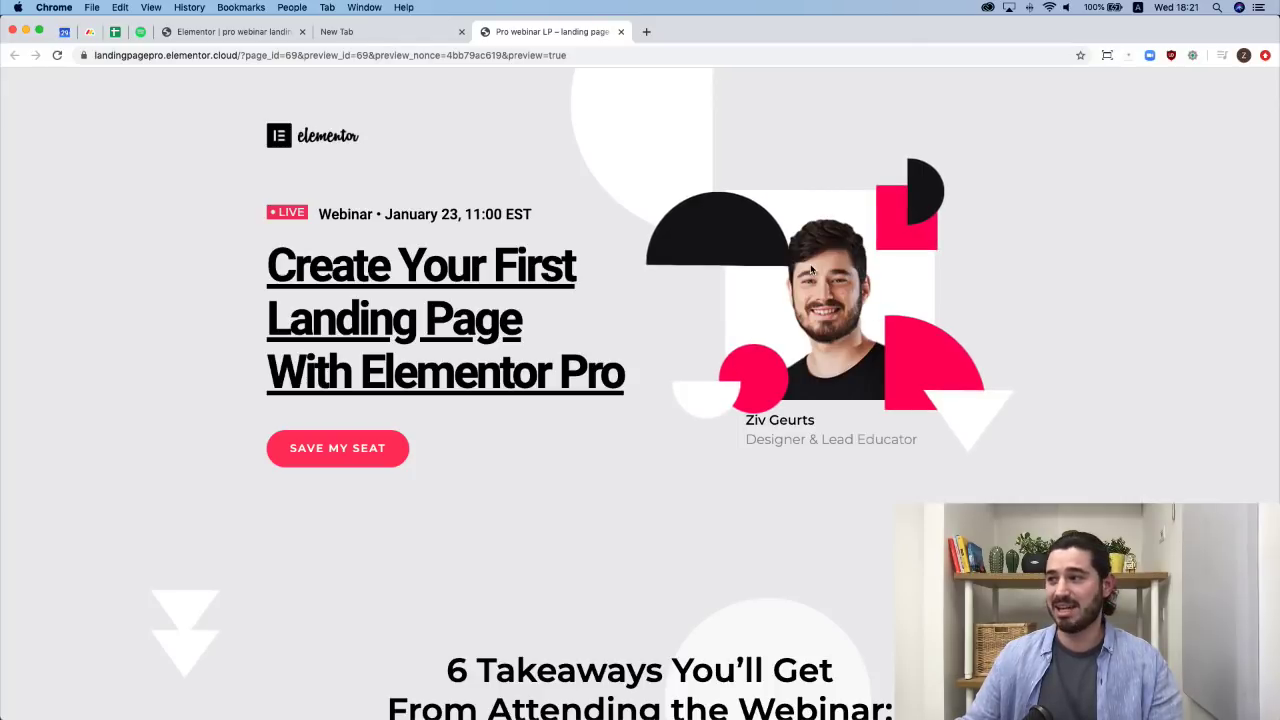
left_click(197, 33)
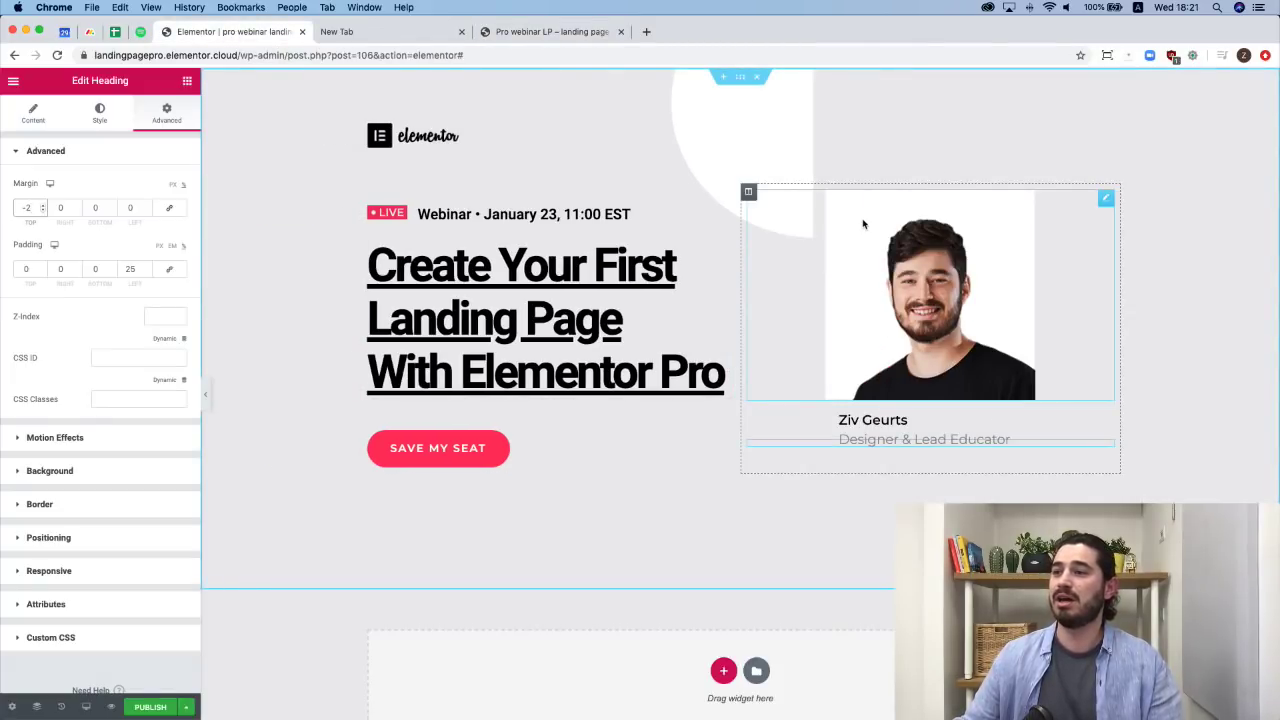
left_click(187, 80)
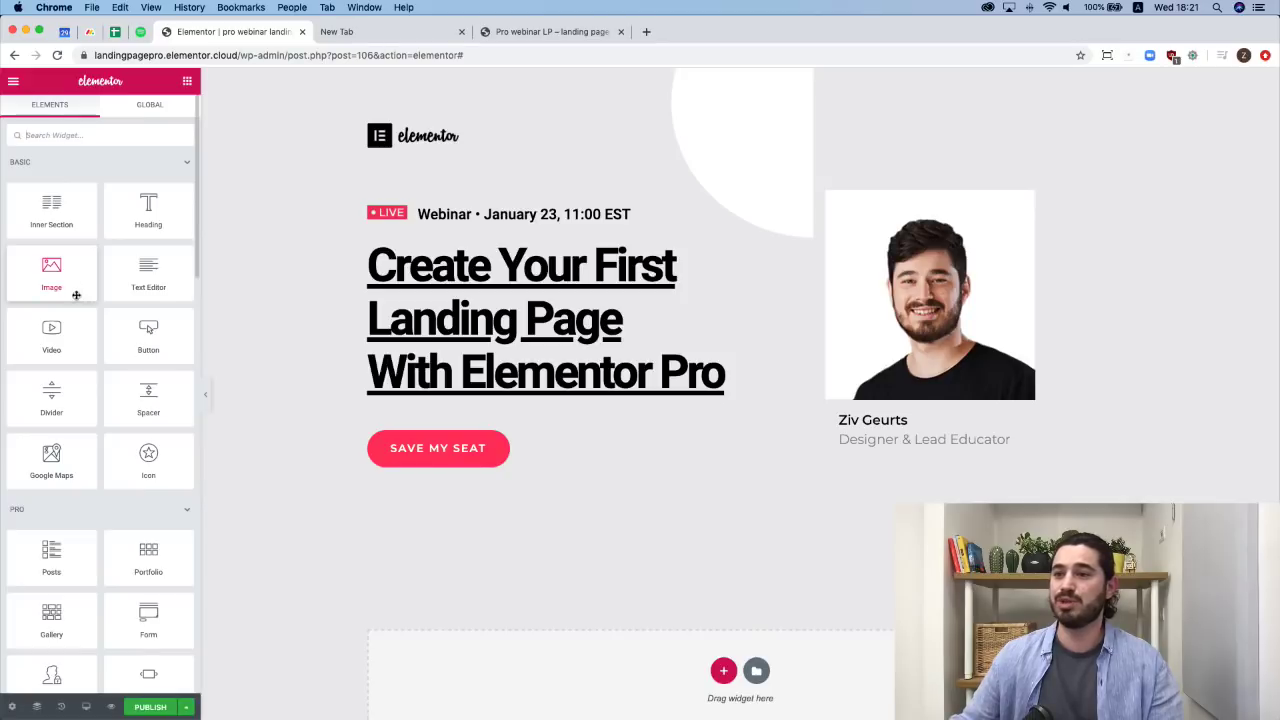
Add an Image widget above the portrait showing the black semicircle top-left-decoration.png
left_click_drag(77, 289, 980, 206)
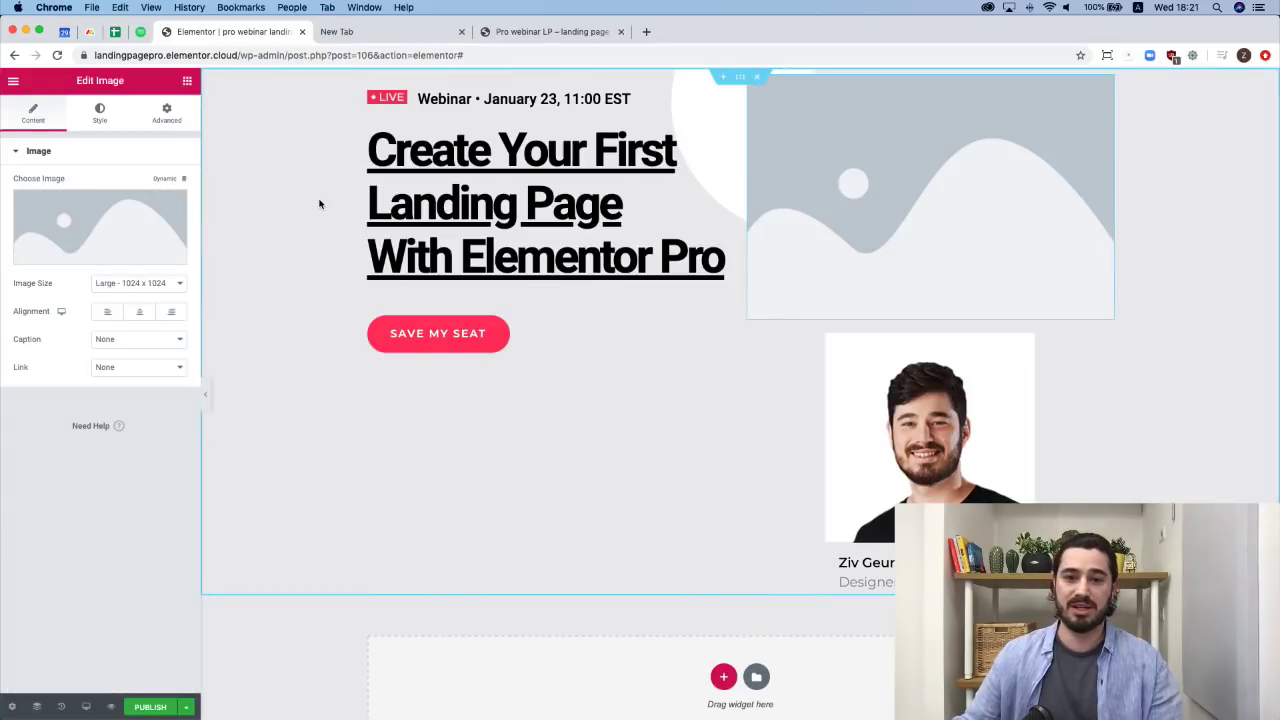
left_click(103, 223)
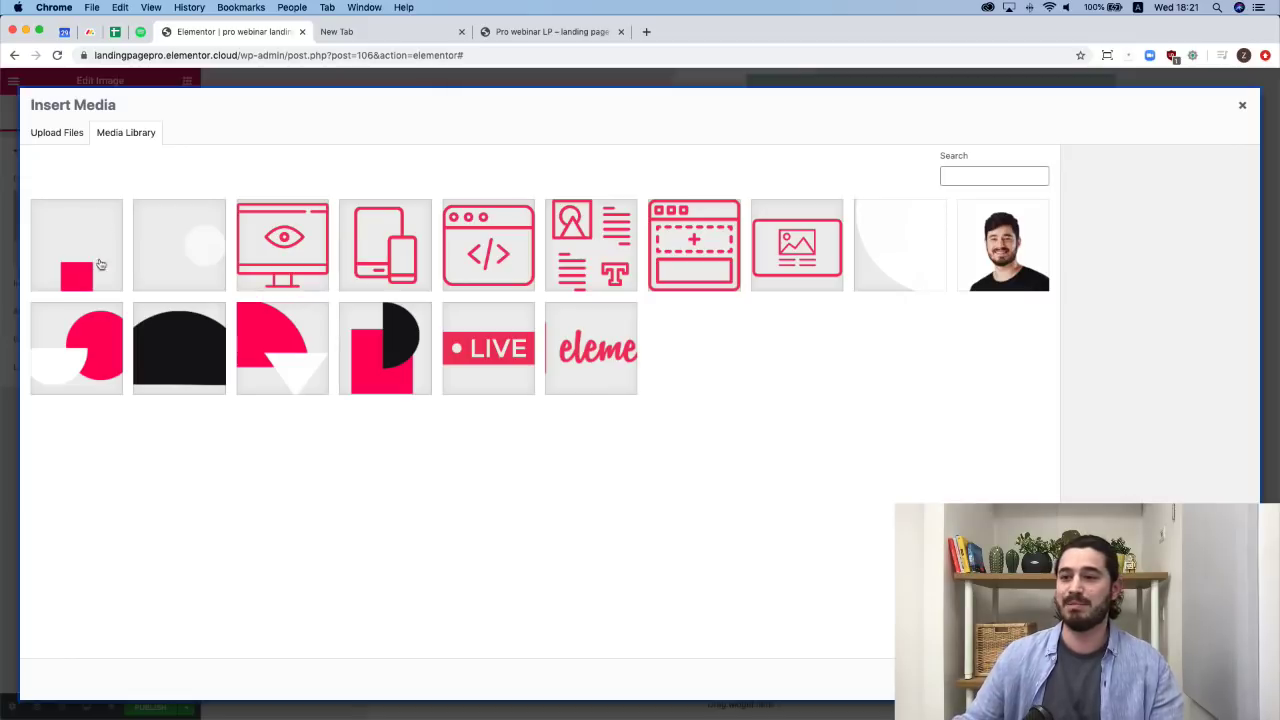
left_click(186, 353)
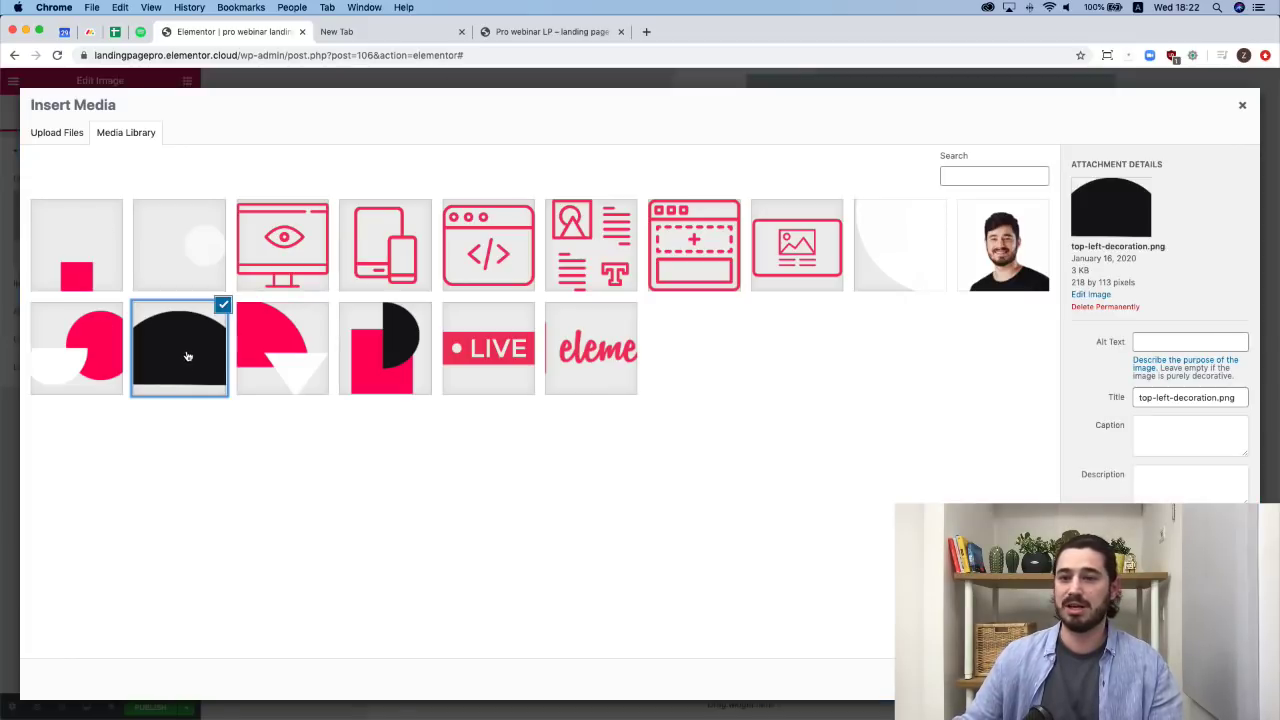
left_click(1200, 680)
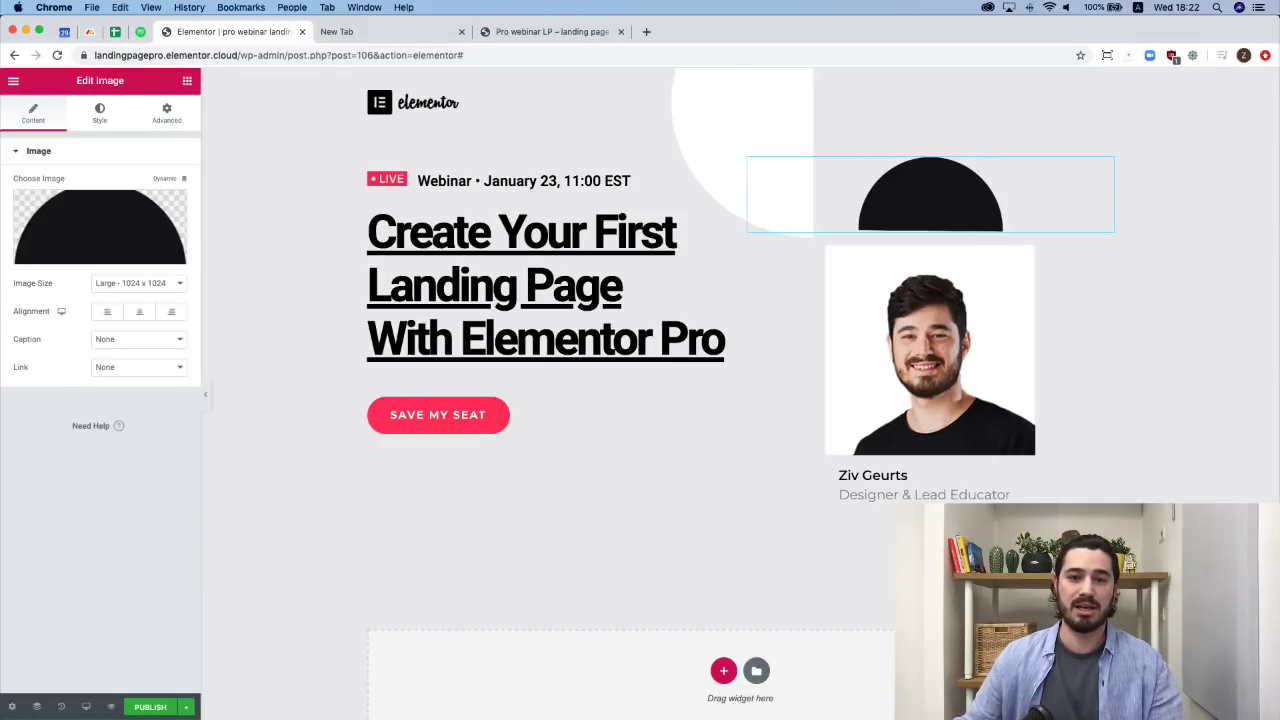
Duplicate the semicircle image and swap the copy to the pink-and-black top-right-decoration.png
right_click(905, 192)
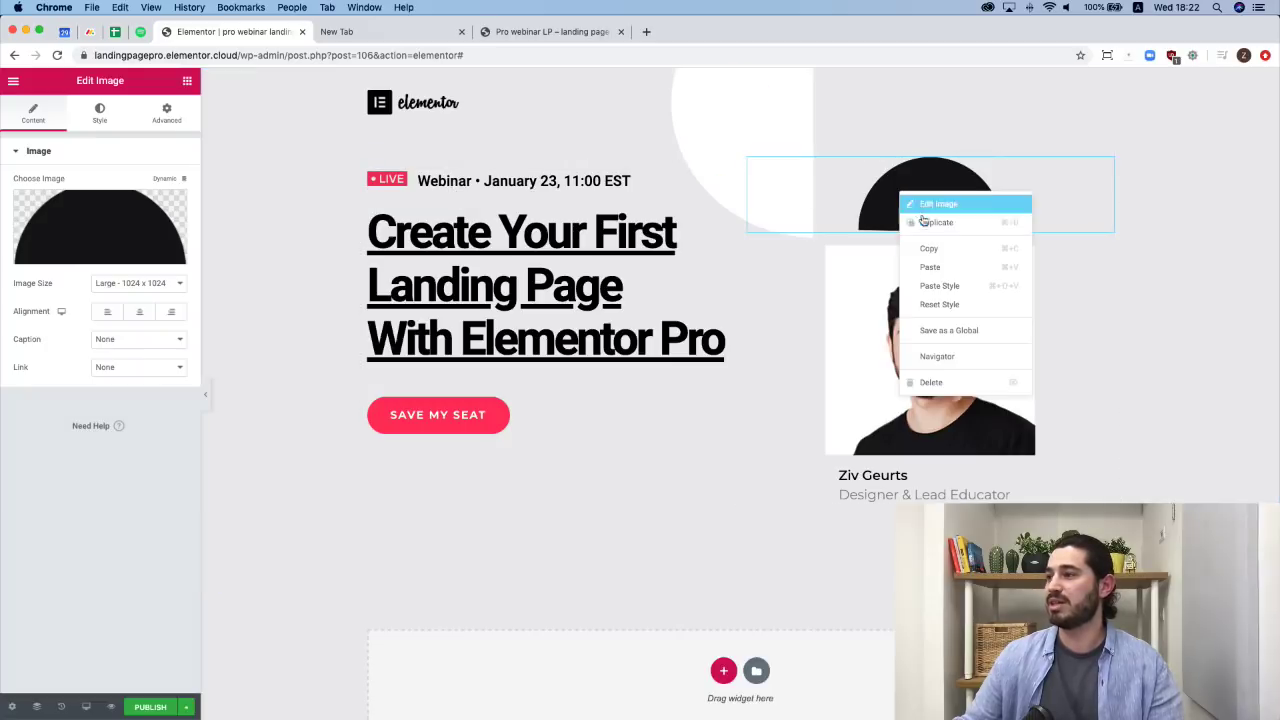
left_click(925, 222)
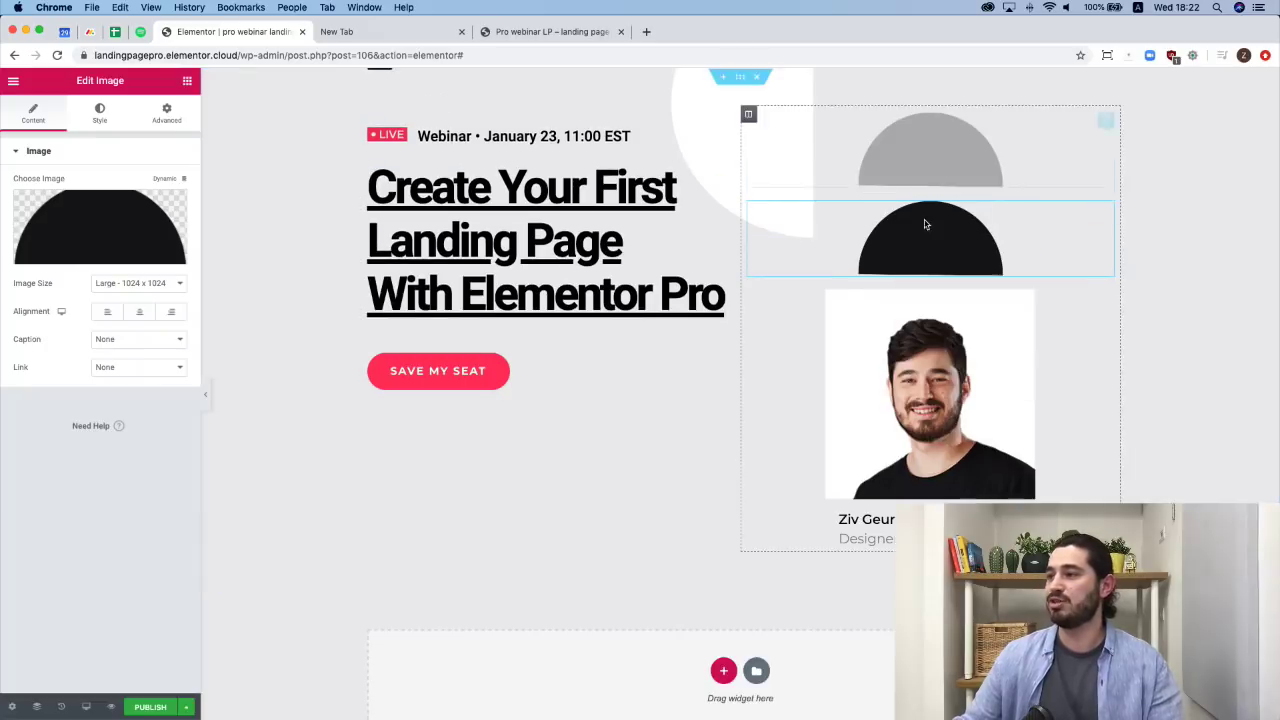
left_click(119, 229)
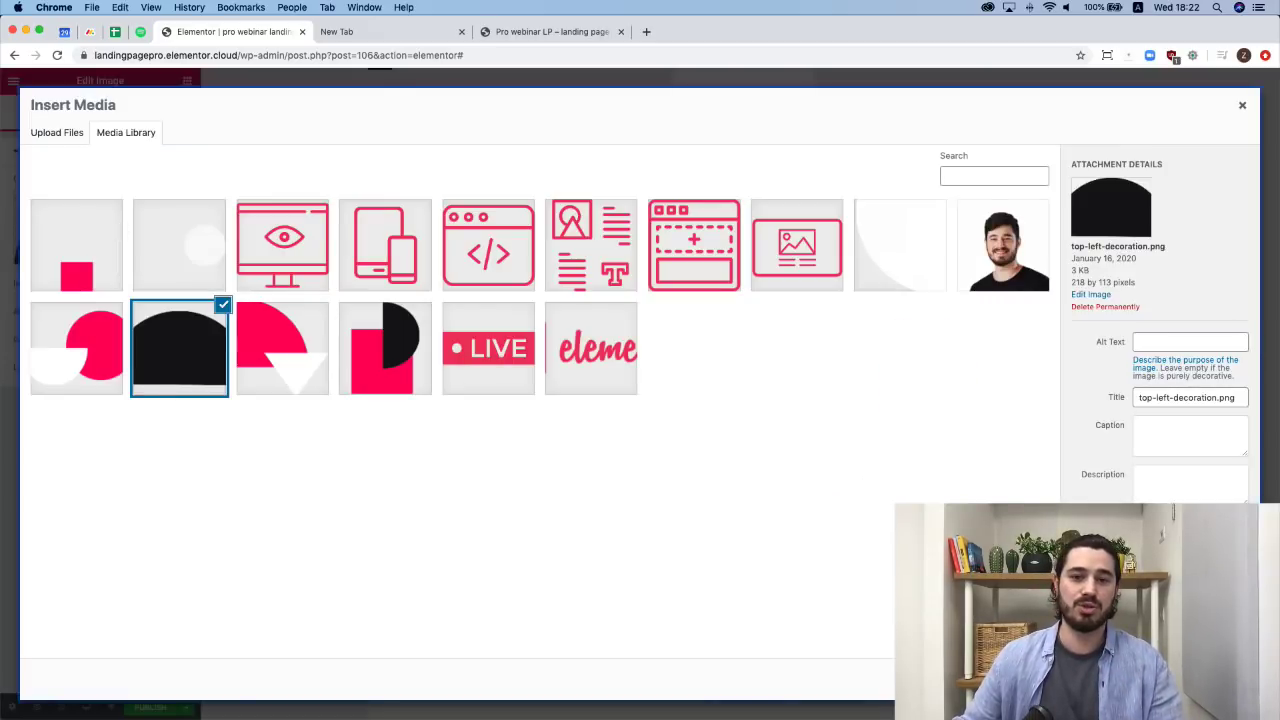
left_click(388, 368)
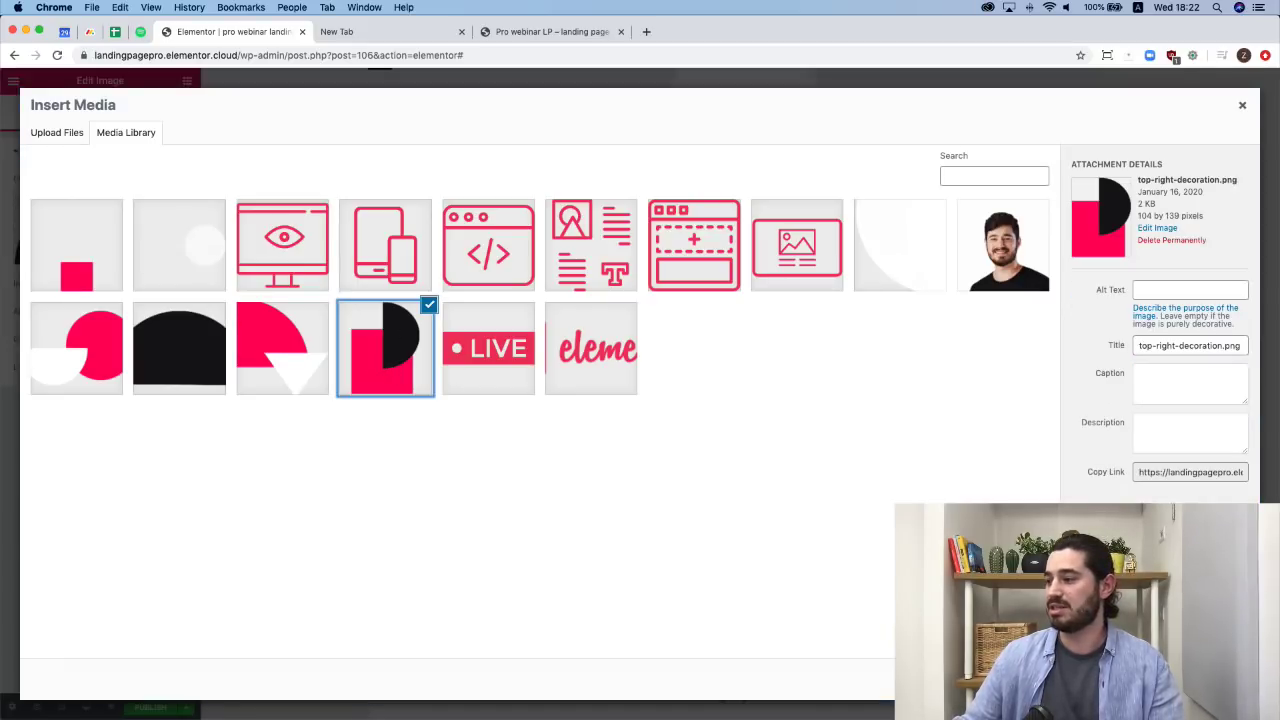
left_click(1210, 680)
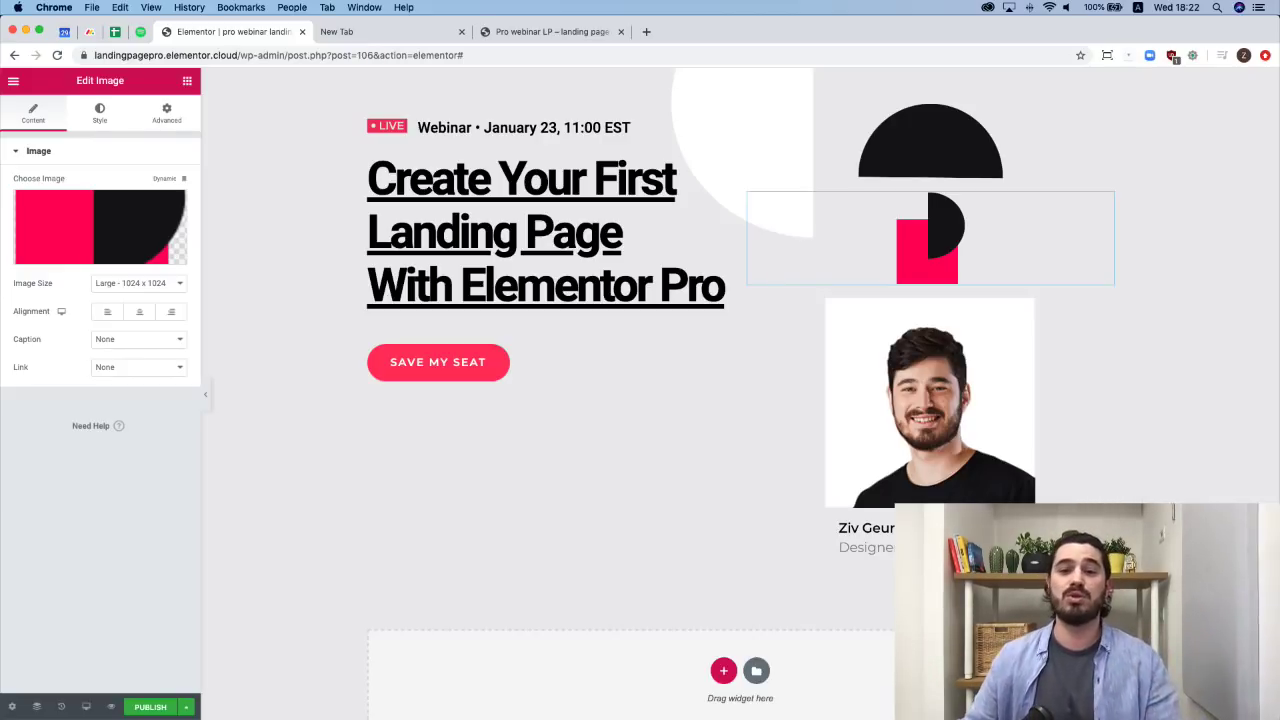
left_click(945, 150)
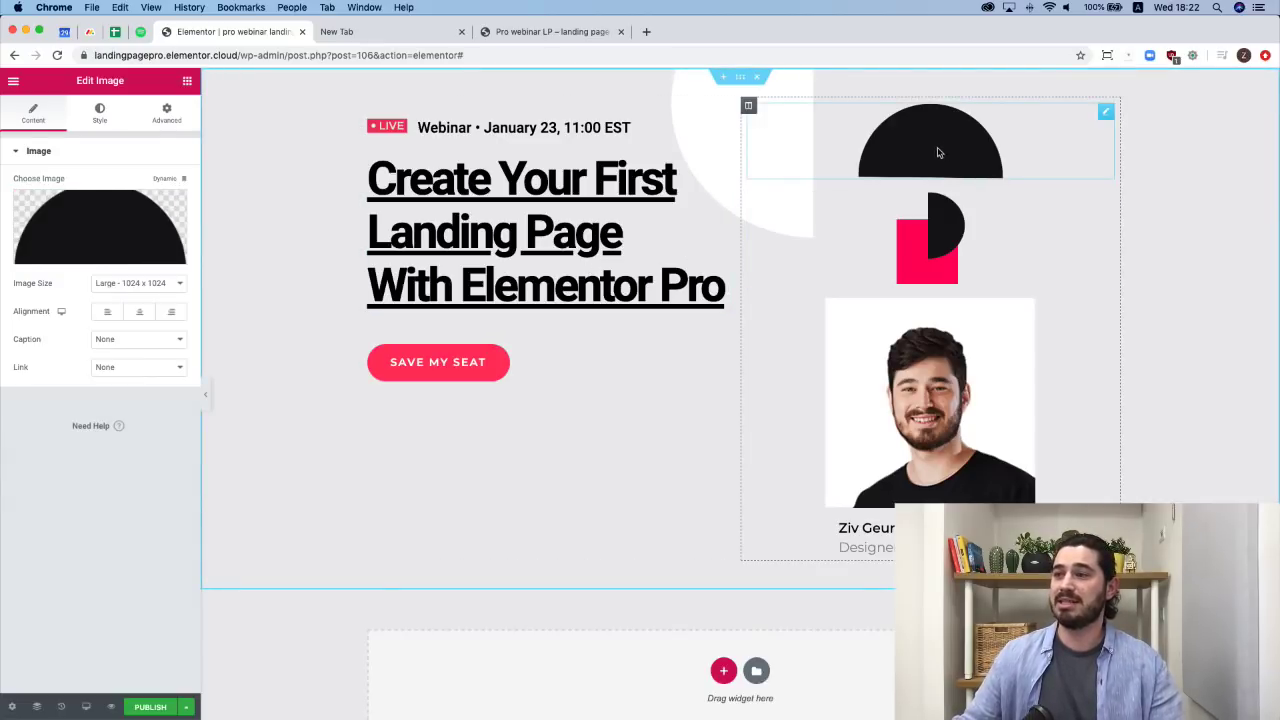
Set the black semicircle's width to Inline (auto) under Positioning
left_click(167, 118)
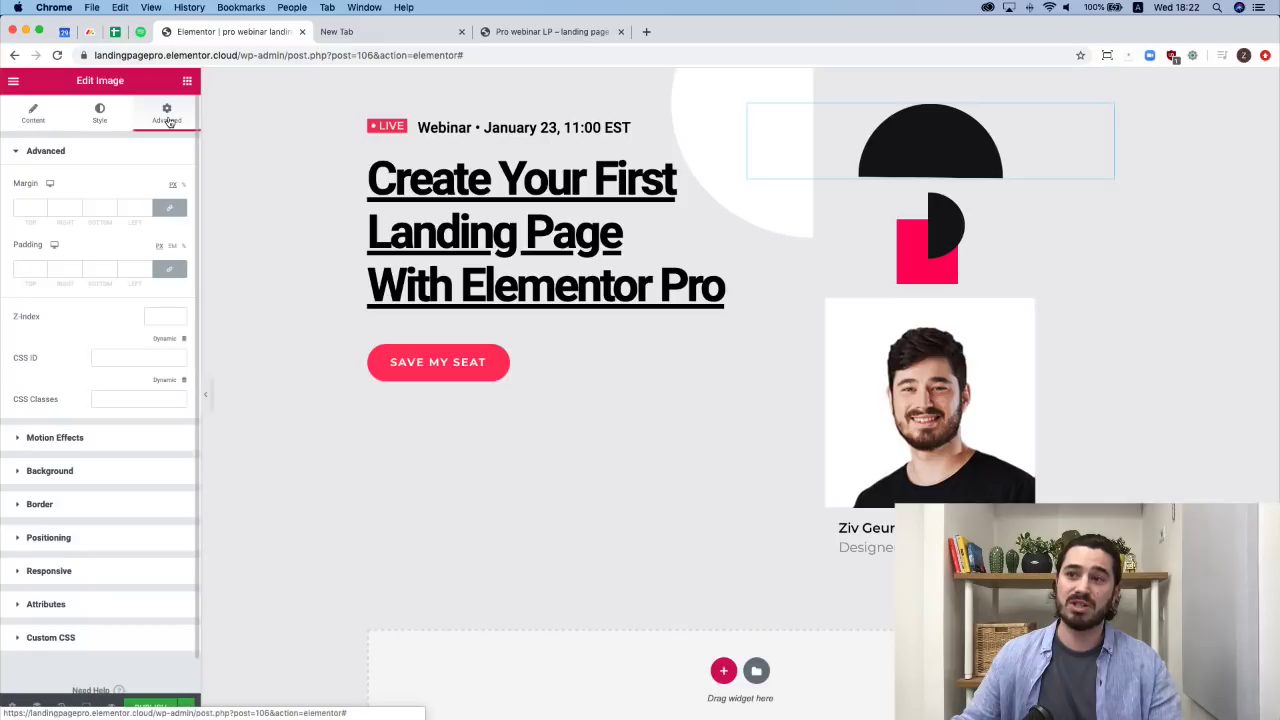
left_click(70, 538)
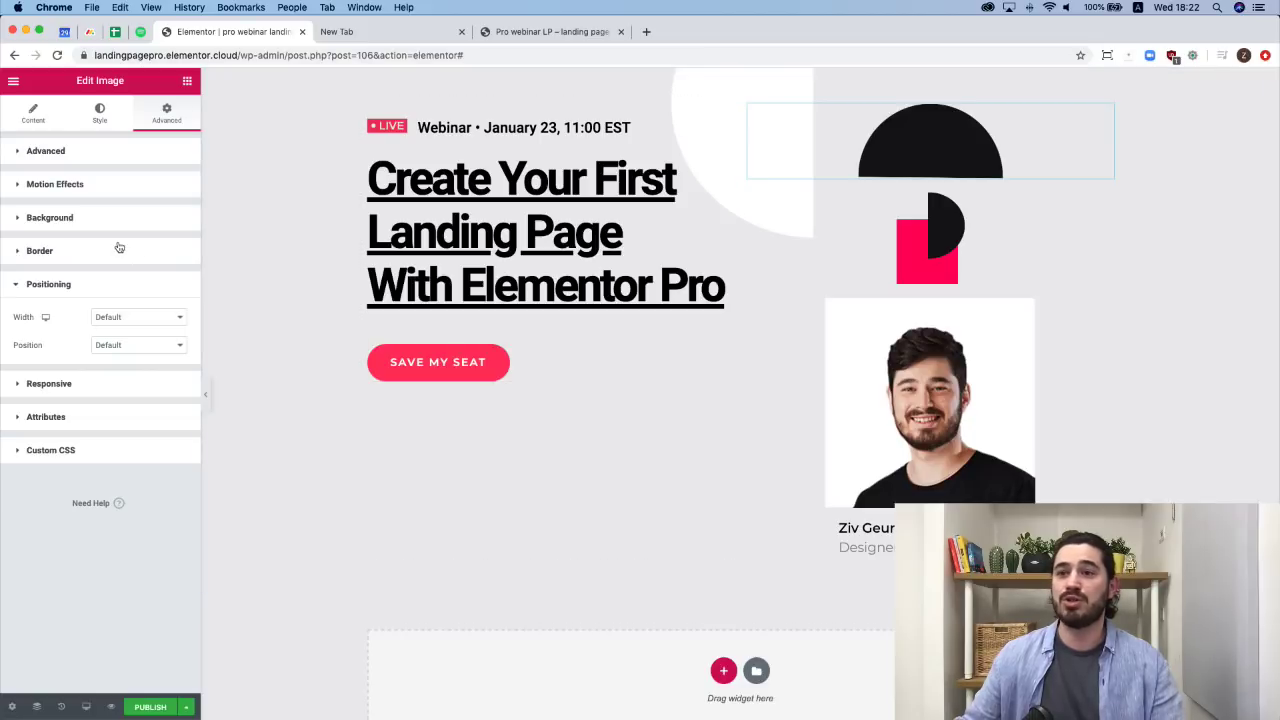
left_click(117, 320)
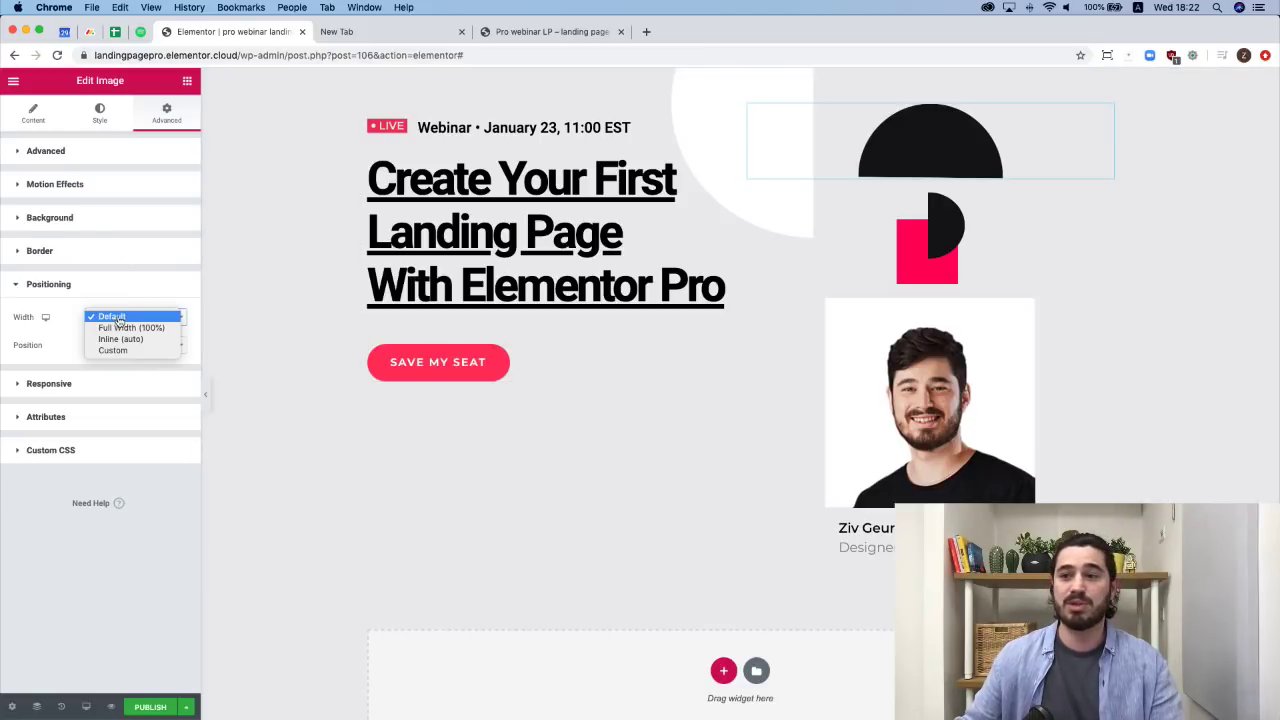
left_click(121, 339)
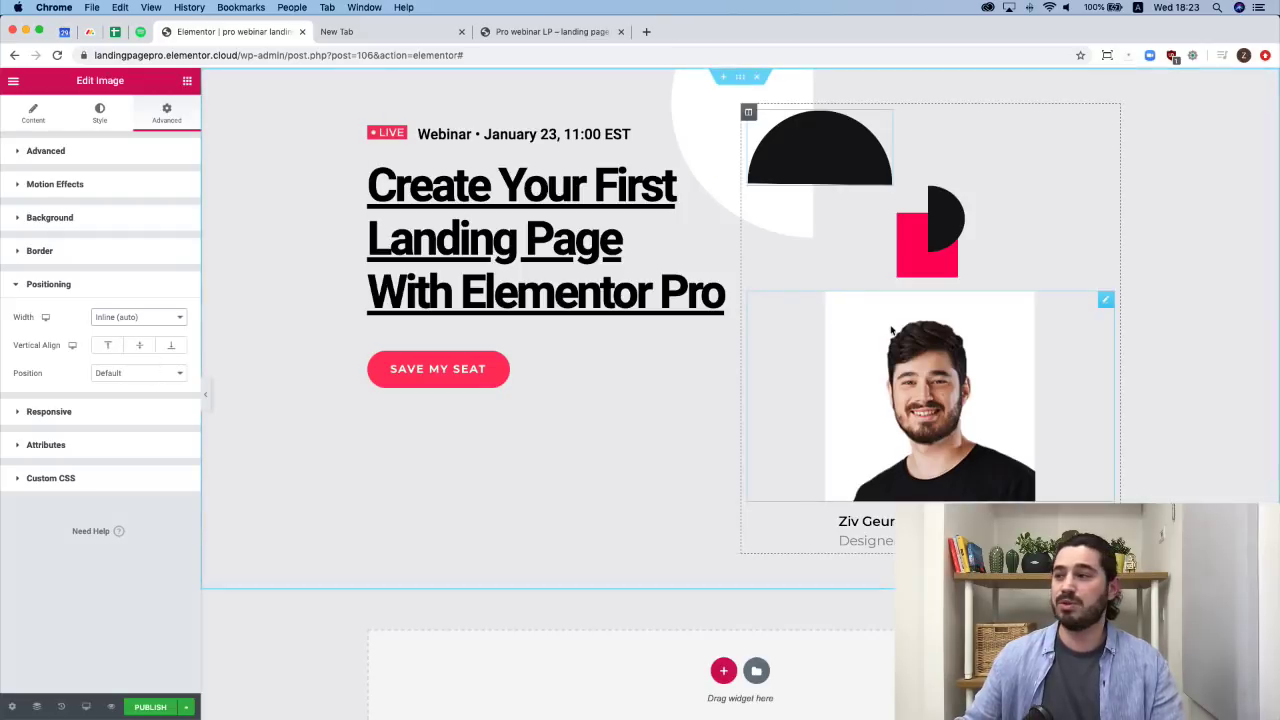
Set the pink-and-black shape's width to Inline (auto) as well
left_click(930, 257)
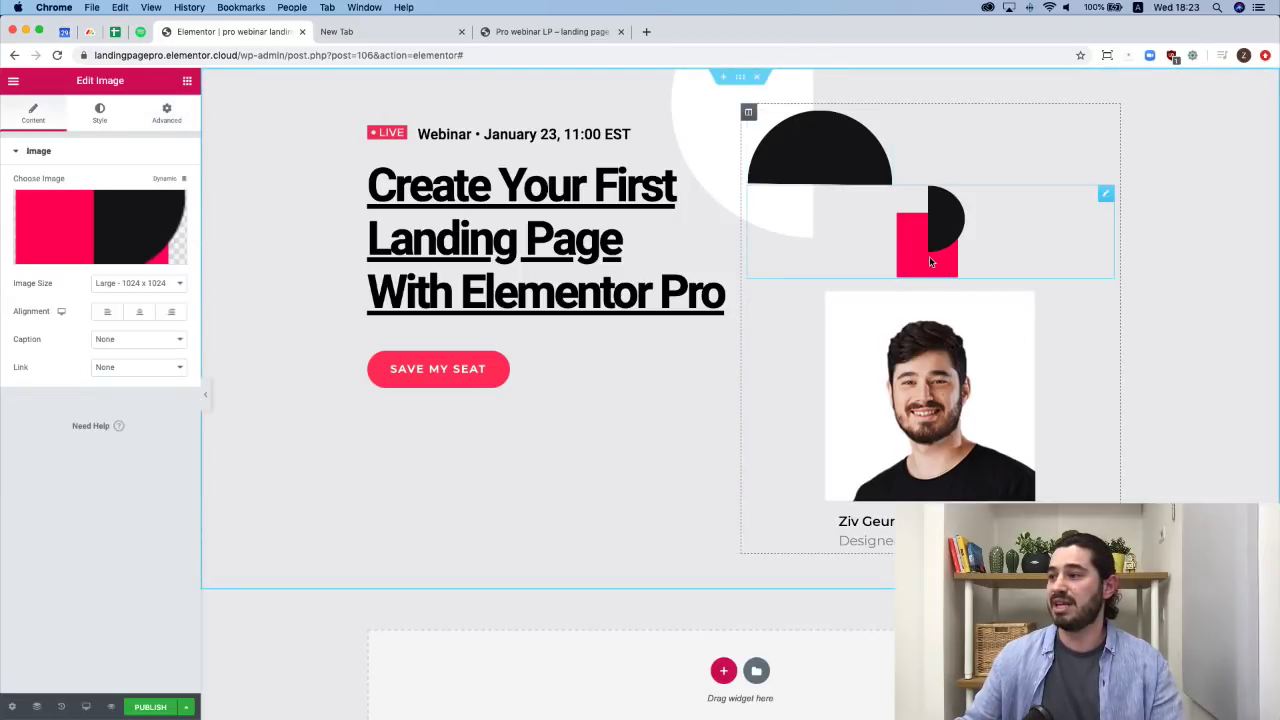
left_click(169, 124)
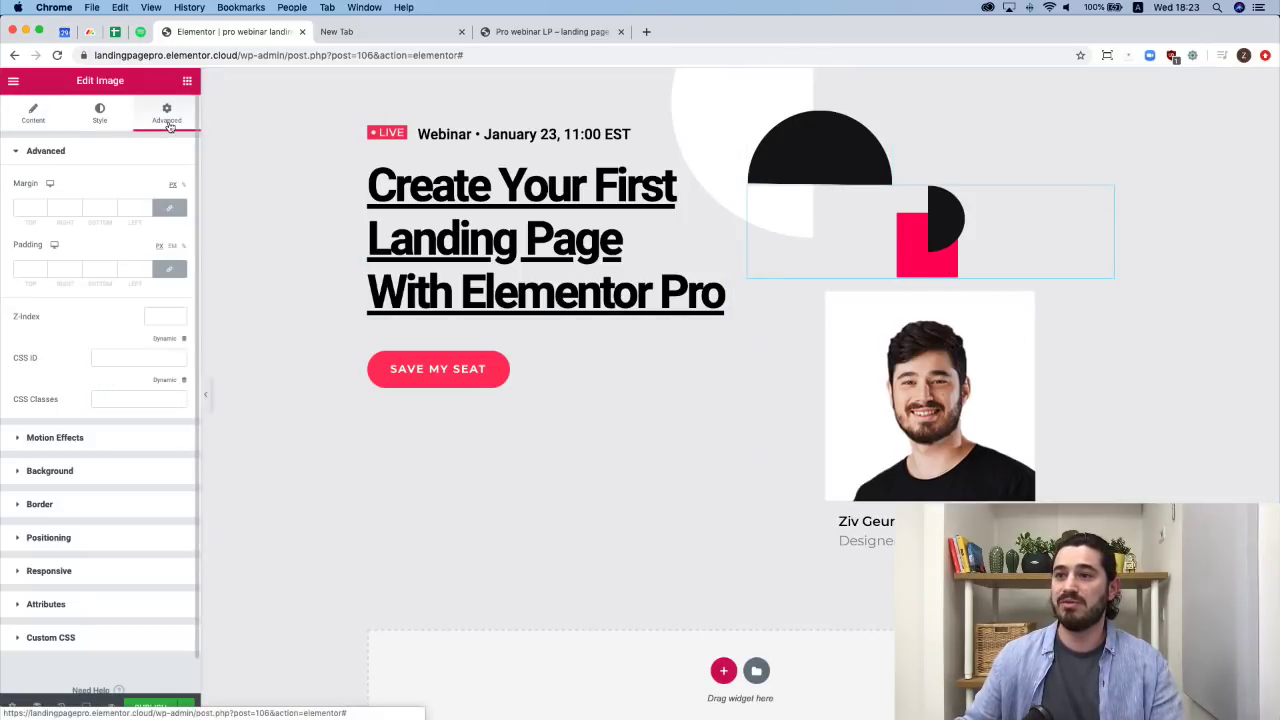
left_click(88, 539)
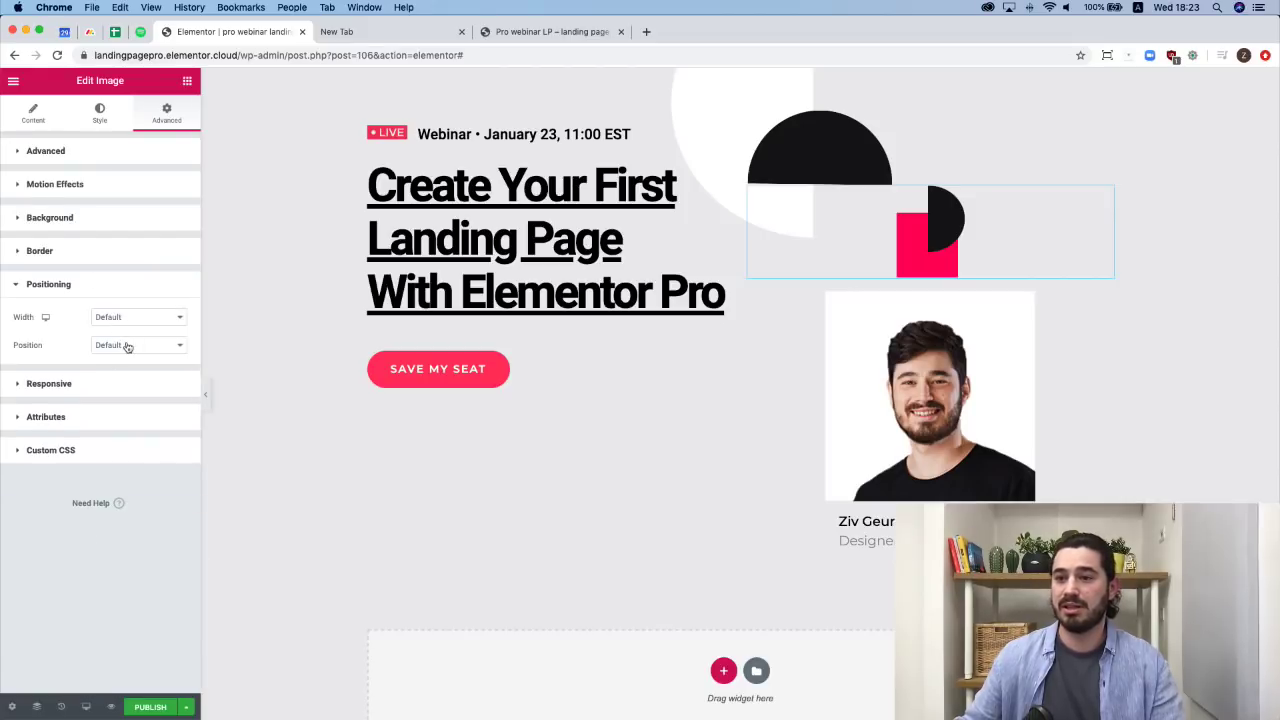
left_click(135, 320)
left_click(130, 340)
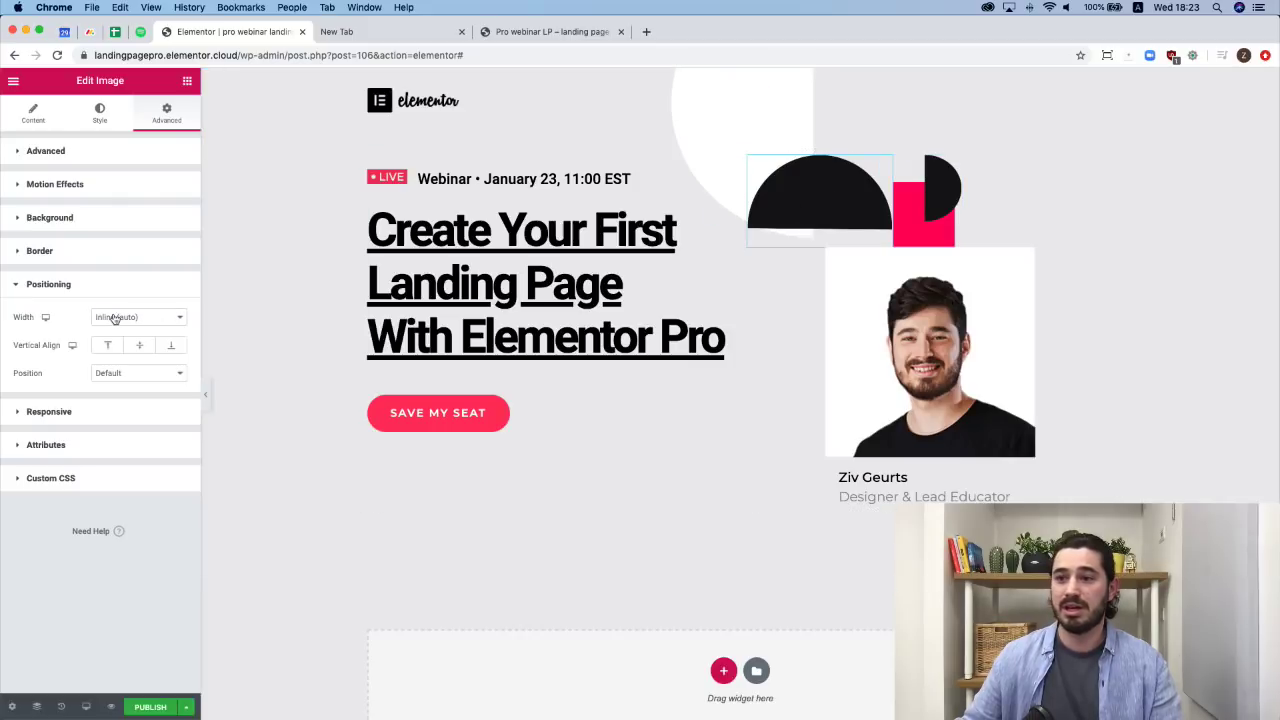
Set both the black semicircle and the pink shape to Absolute position
left_click(111, 375)
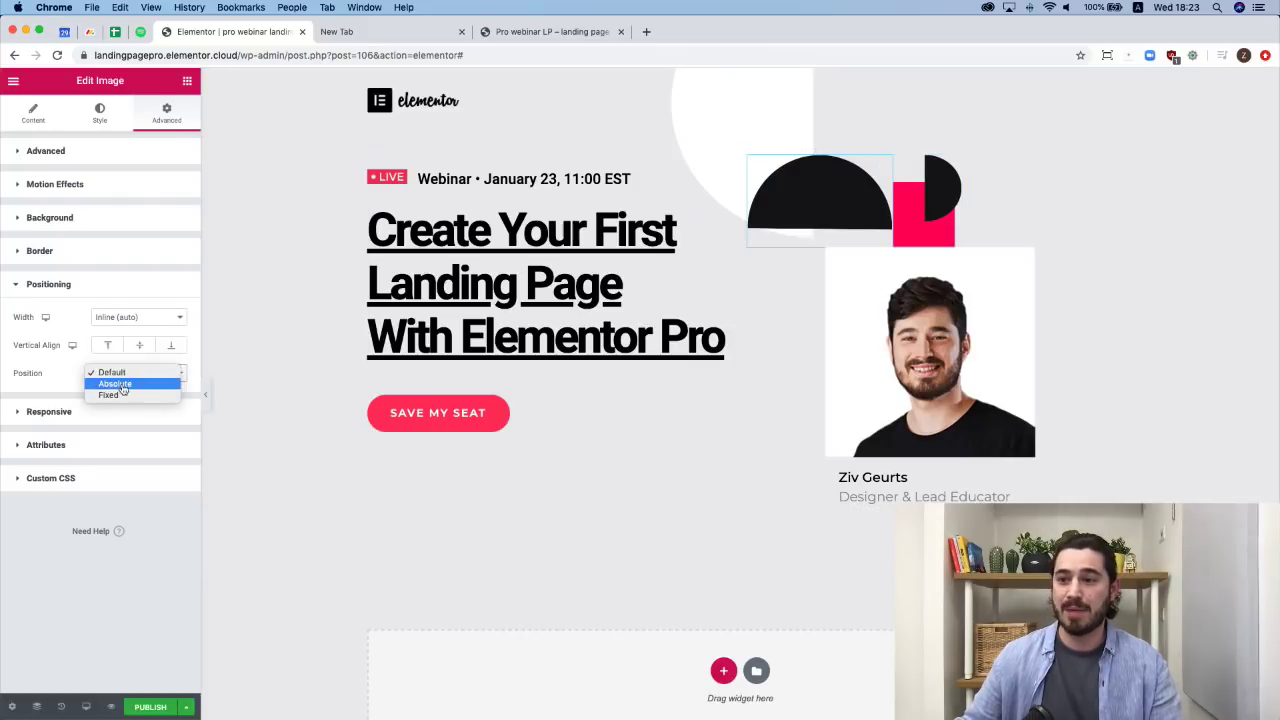
left_click(115, 381)
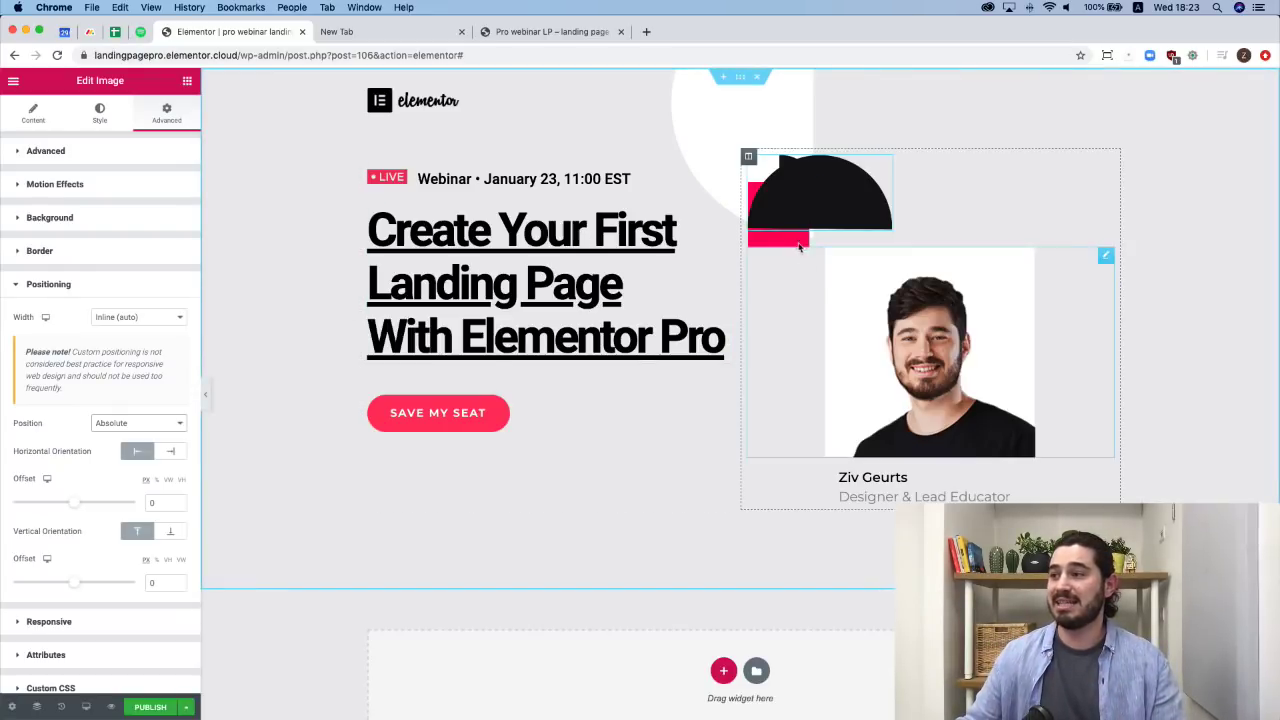
left_click(831, 215)
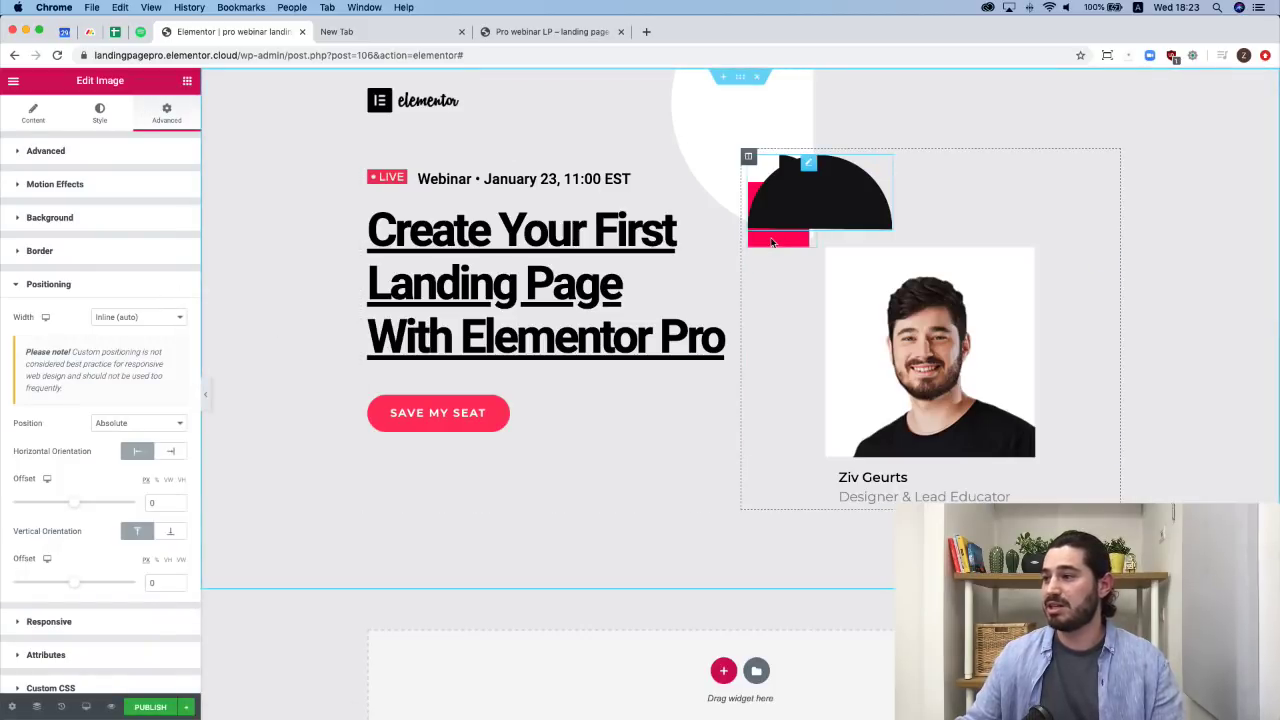
key("super+z")
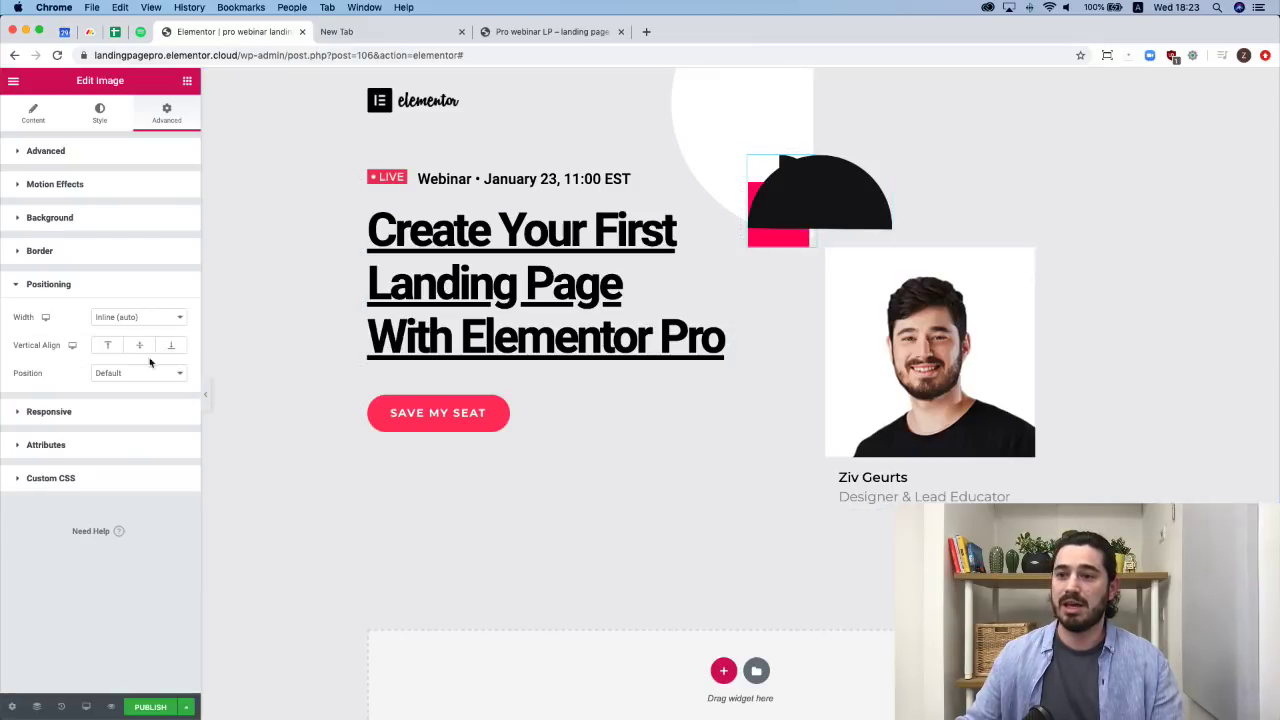
left_click(141, 374)
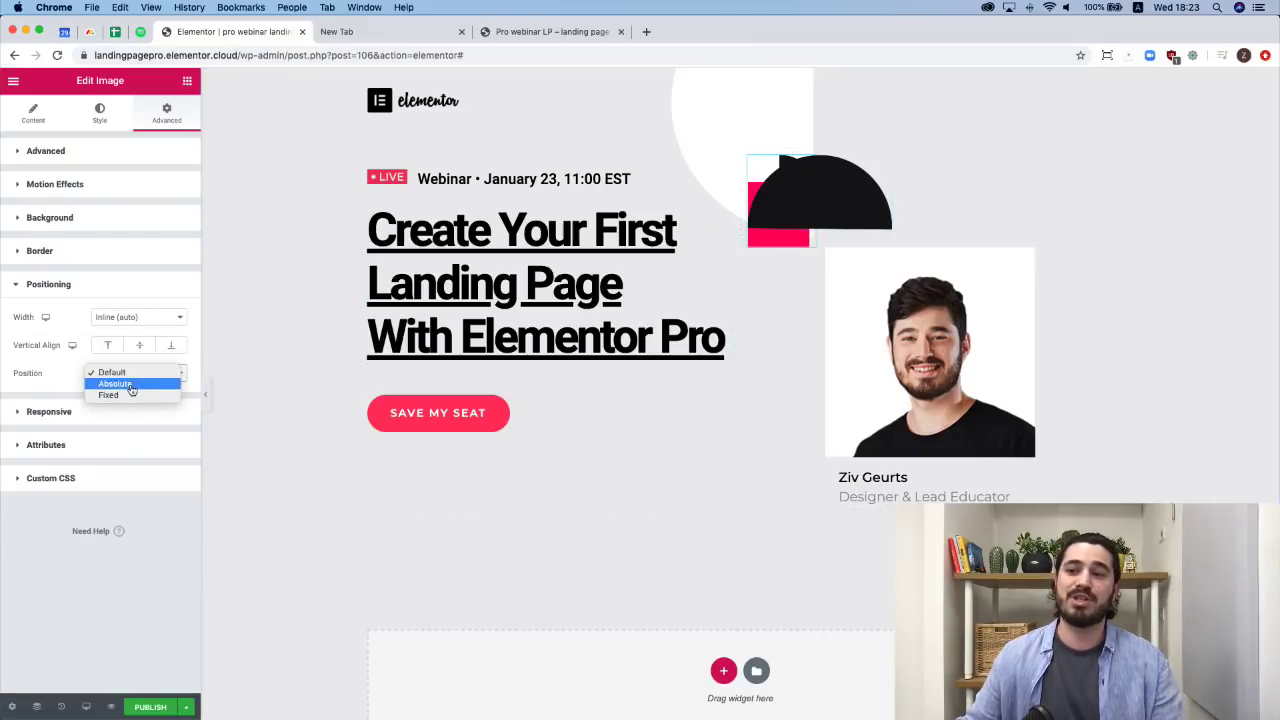
left_click(128, 384)
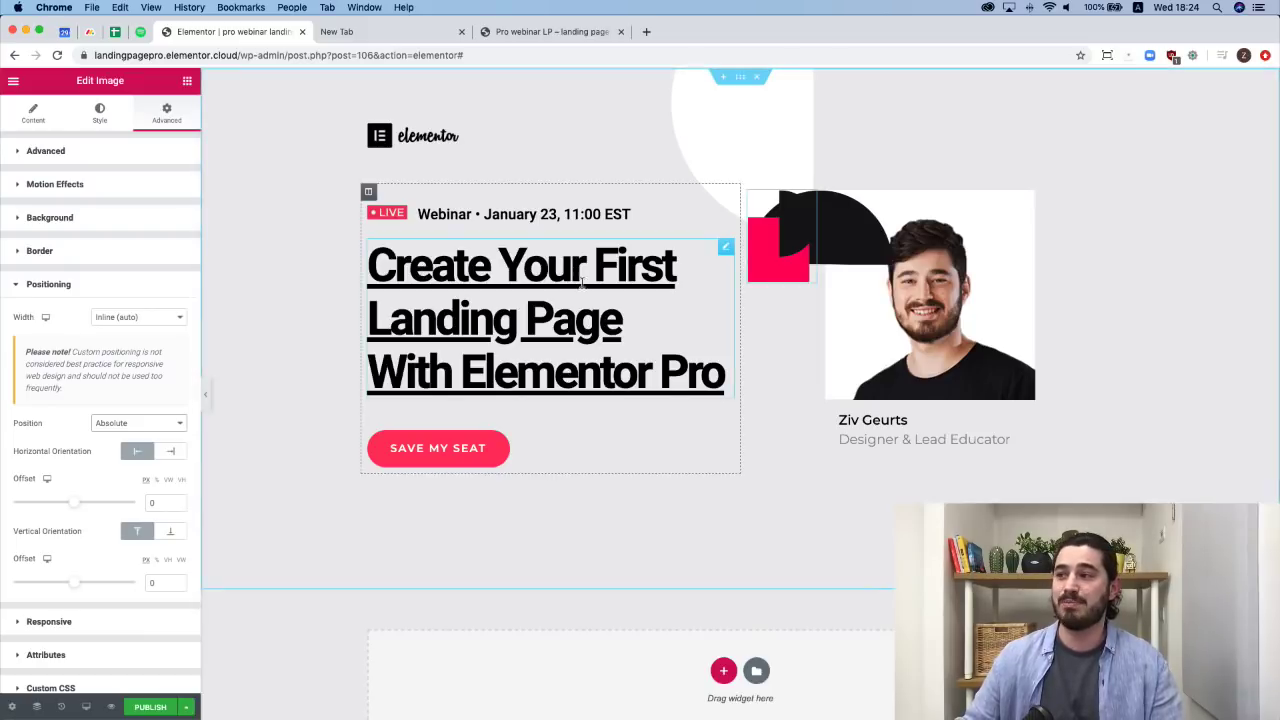
Anchor the pink shape to the right with horizontal offset 19 and vertical offset -11
left_click(855, 248)
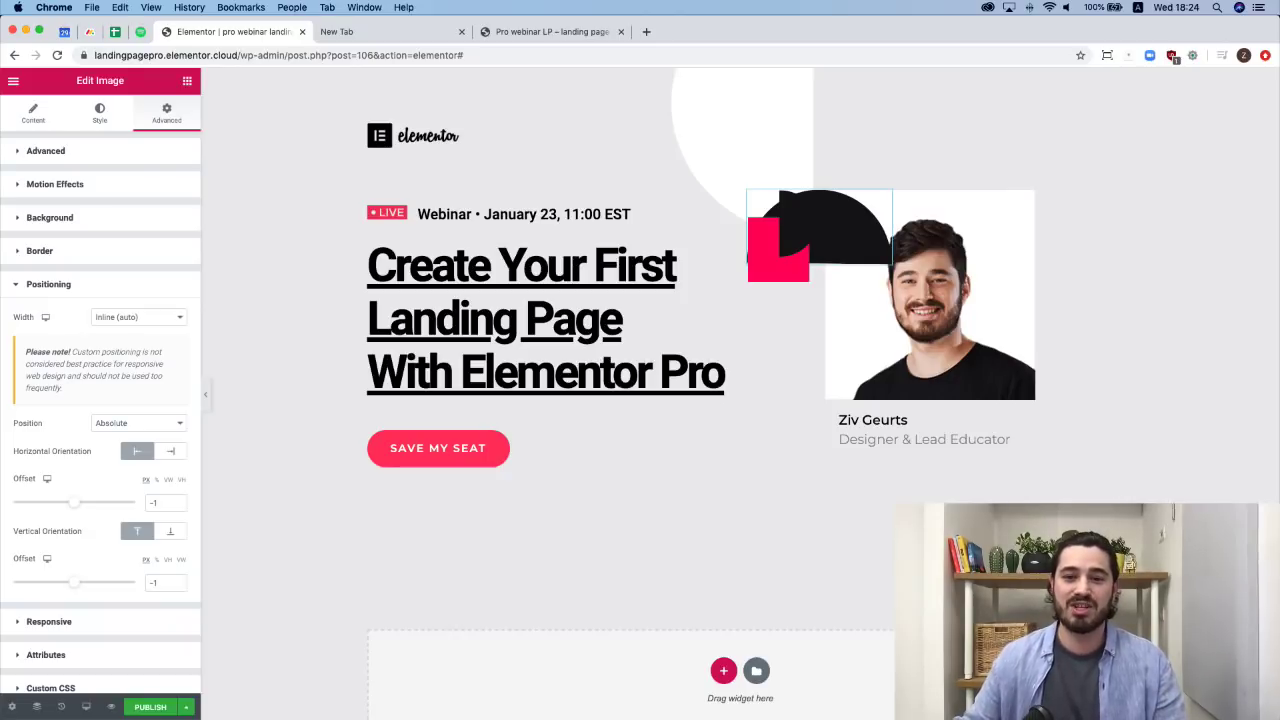
left_click(778, 284)
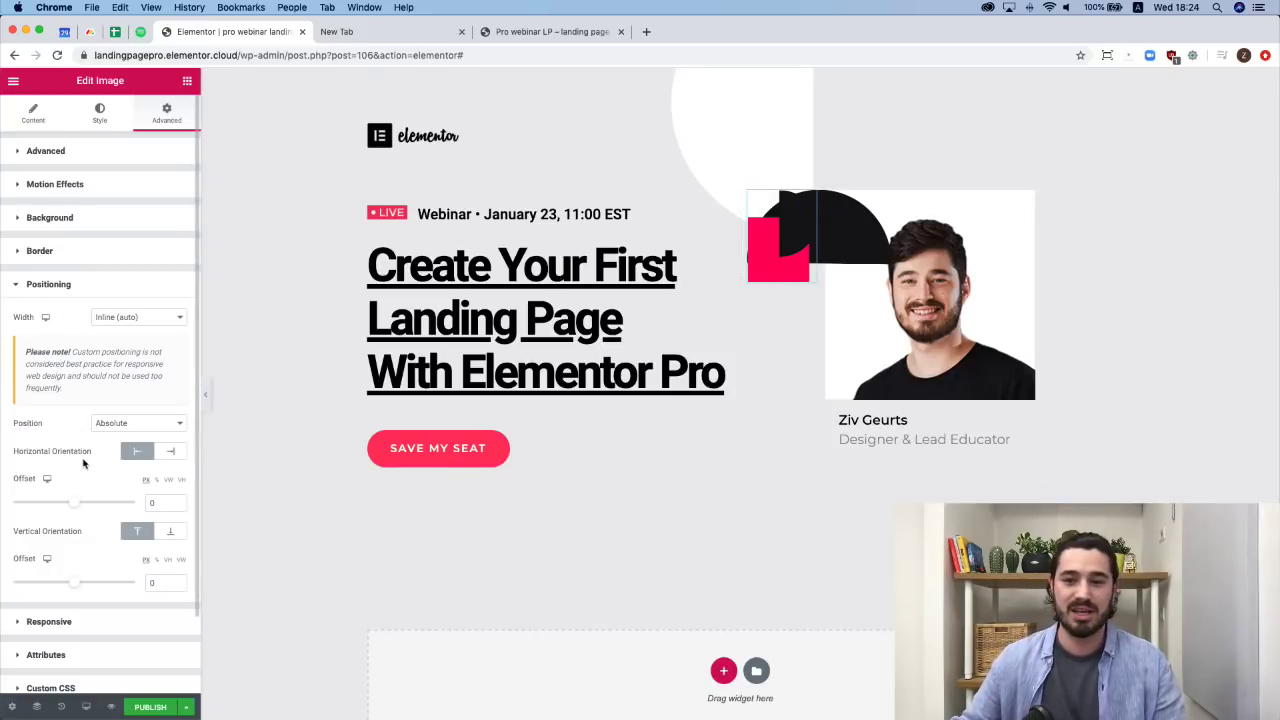
left_click(169, 451)
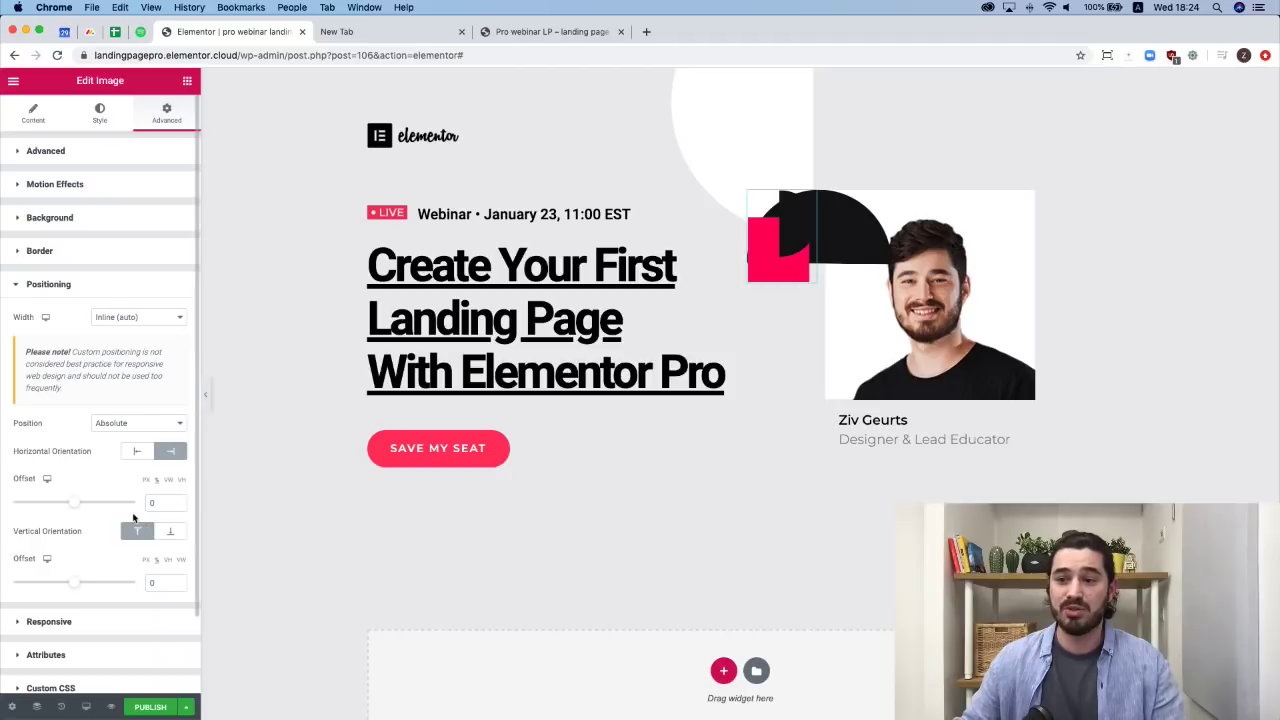
left_click_drag(74, 503, 84, 506)
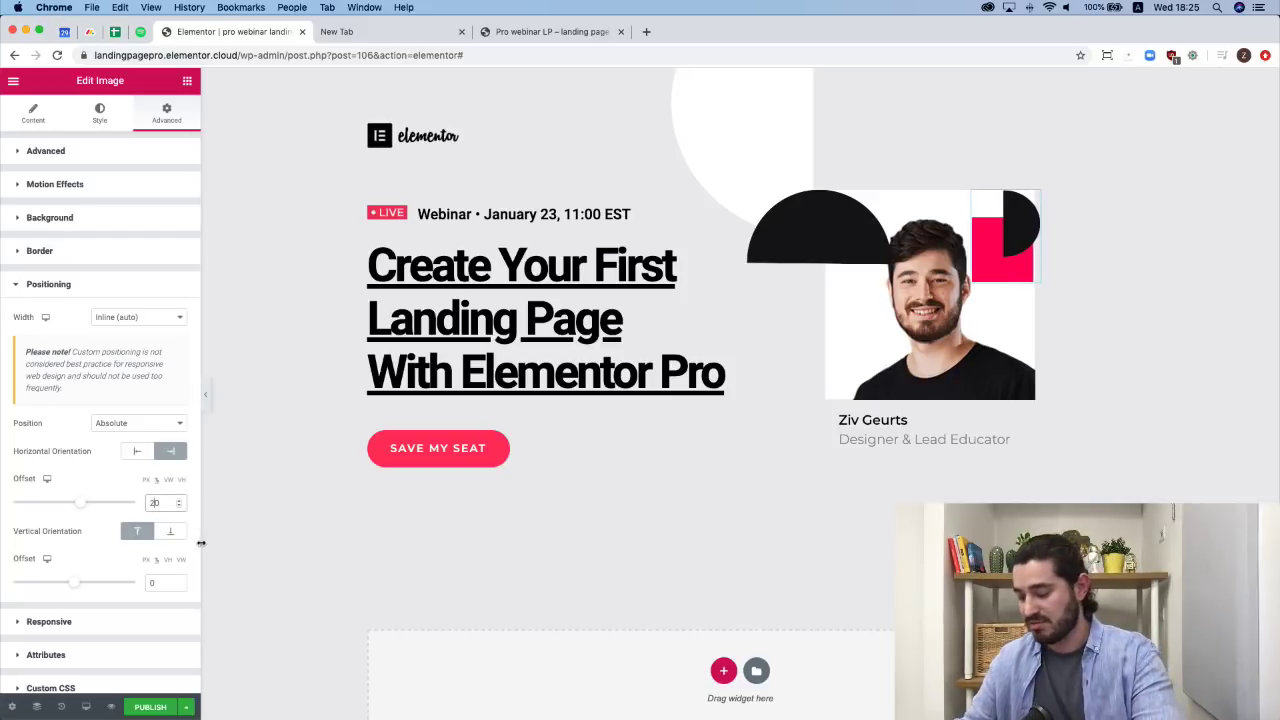
key("Down")
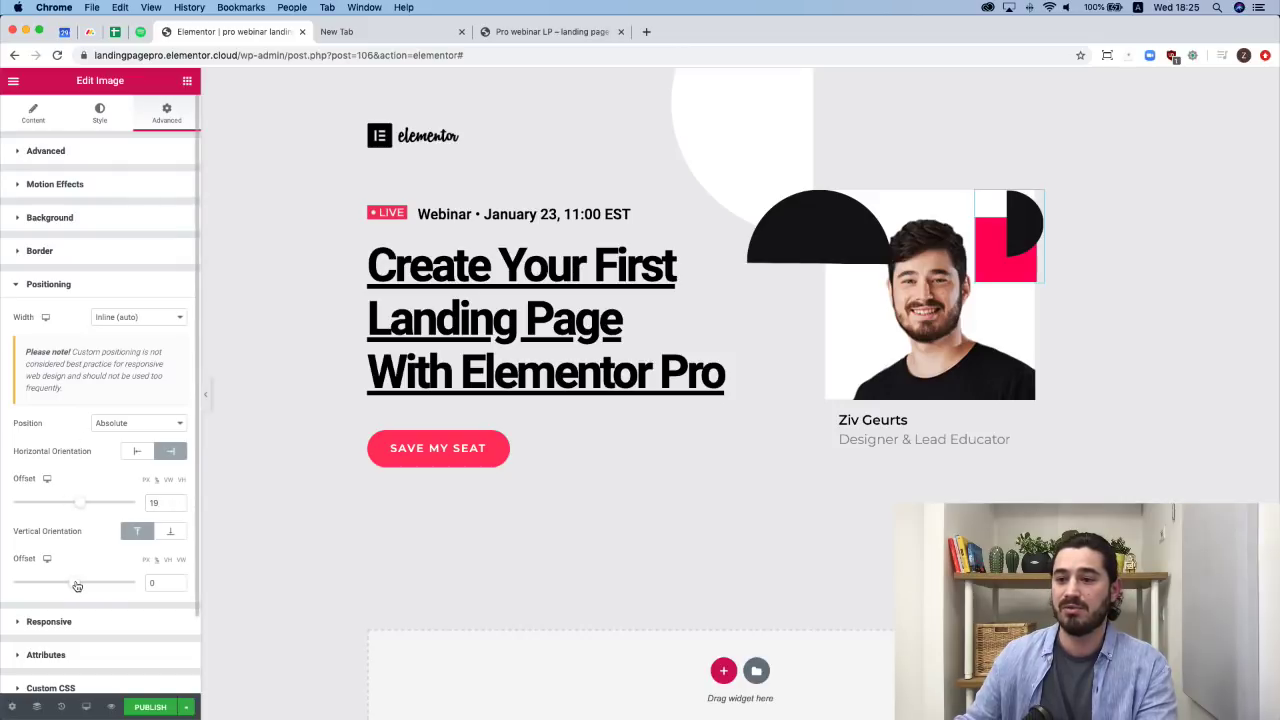
left_click_drag(77, 586, 73, 586)
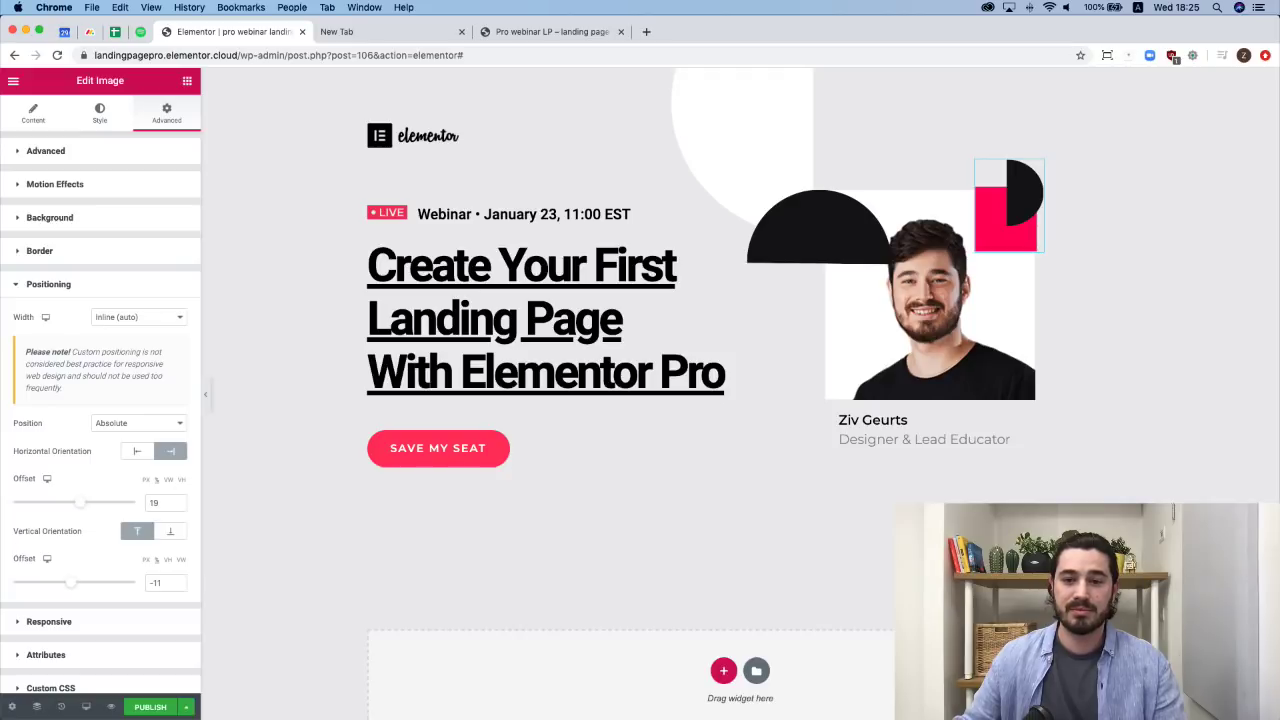
Select the black half-circle, try nudging it, then reset both its offsets to 0
left_click(845, 257)
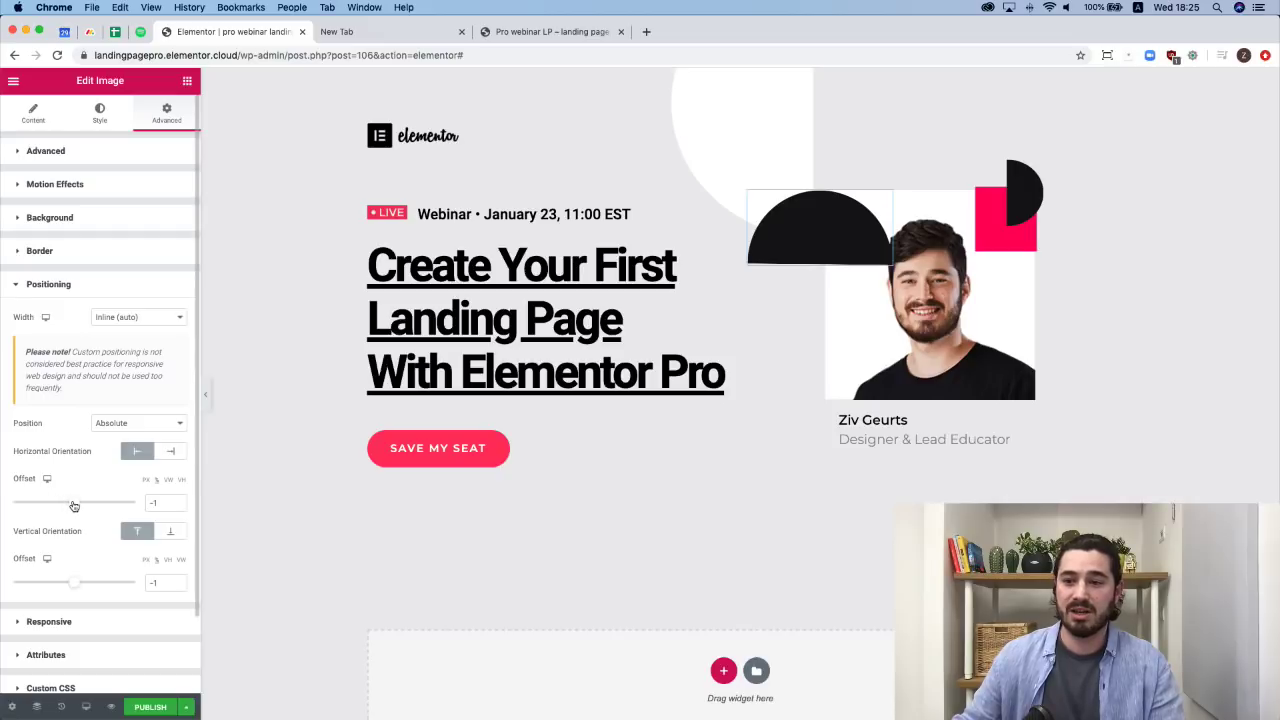
left_click_drag(73, 503, 77, 506)
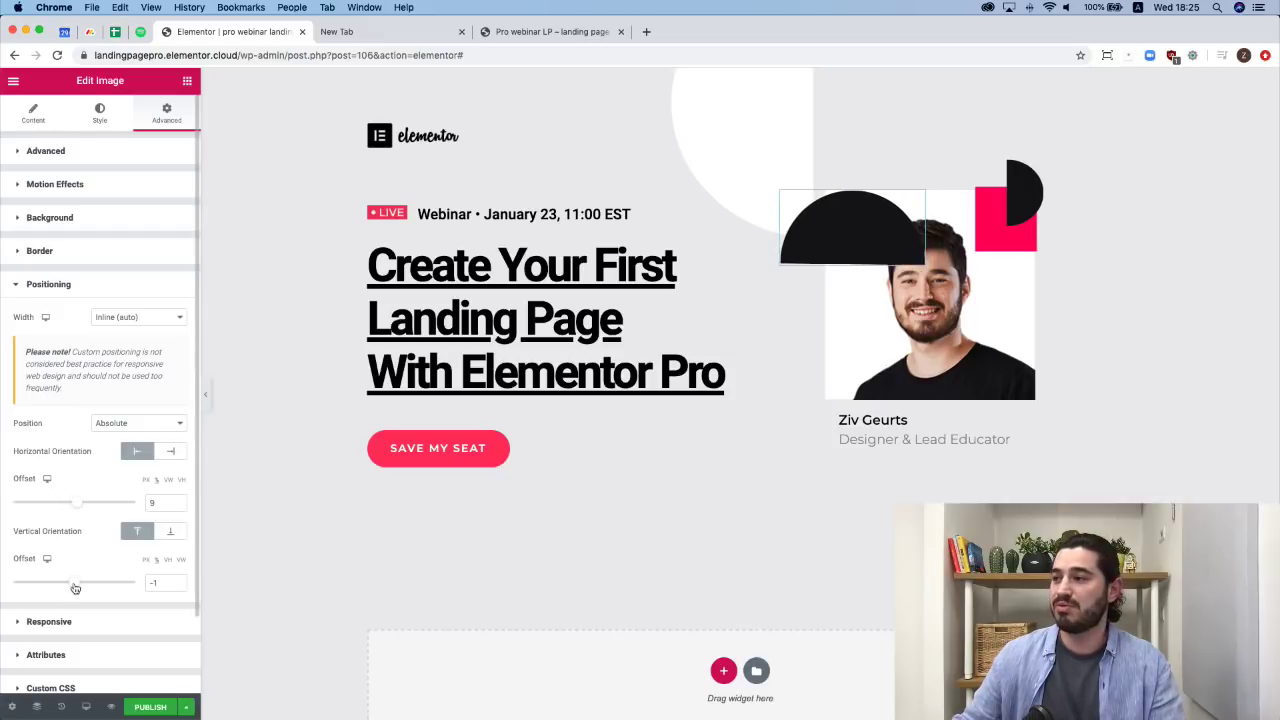
left_click_drag(75, 588, 71, 589)
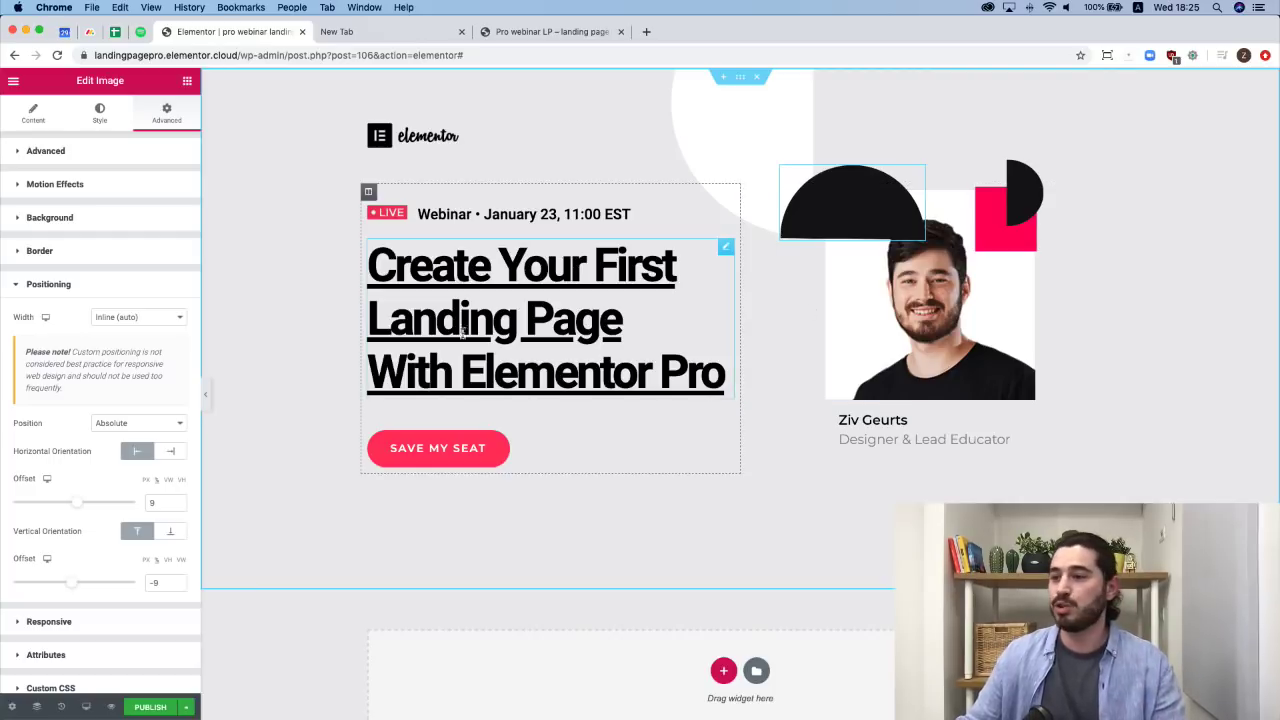
left_click_drag(160, 504, 138, 507)
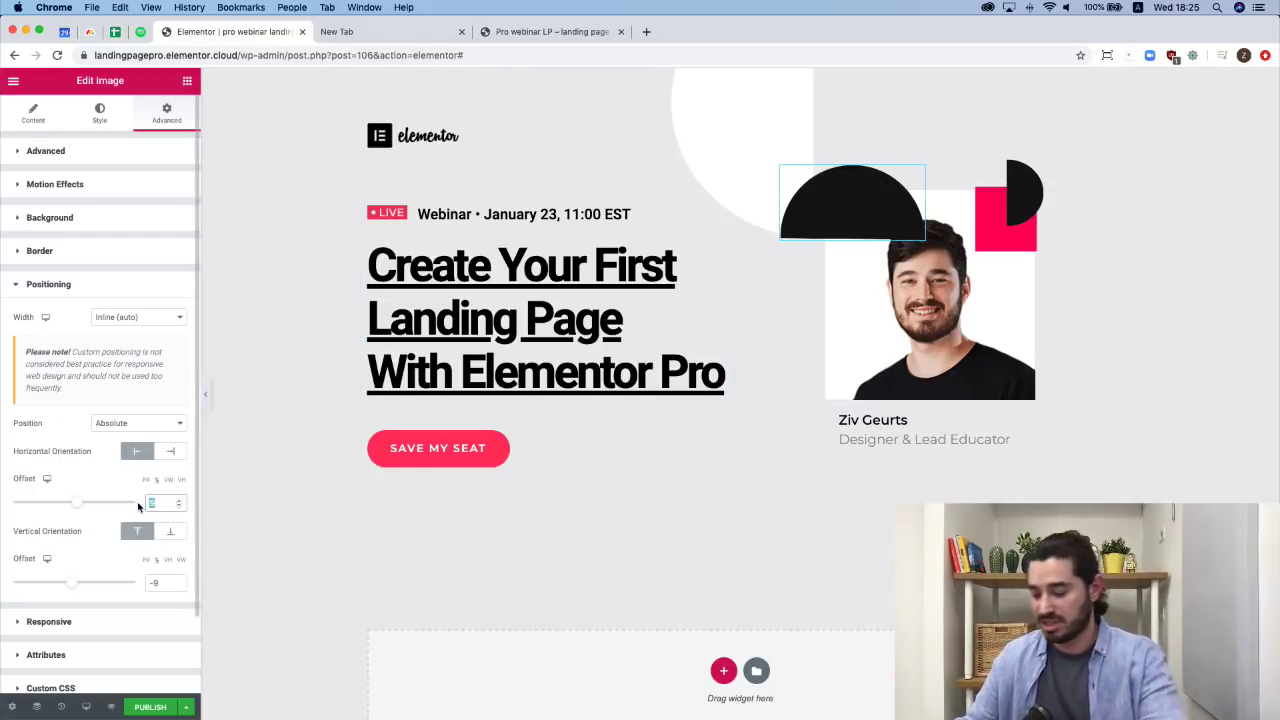
type("0")
left_click_drag(168, 586, 145, 585)
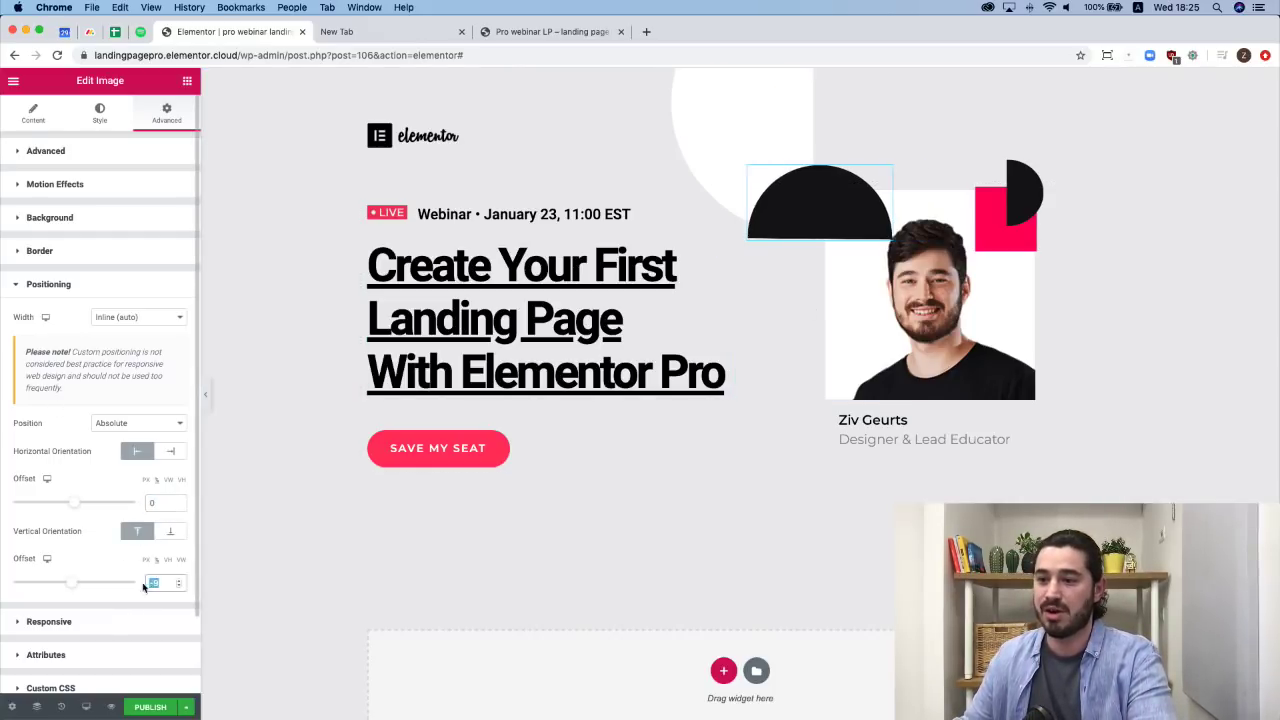
type("0")
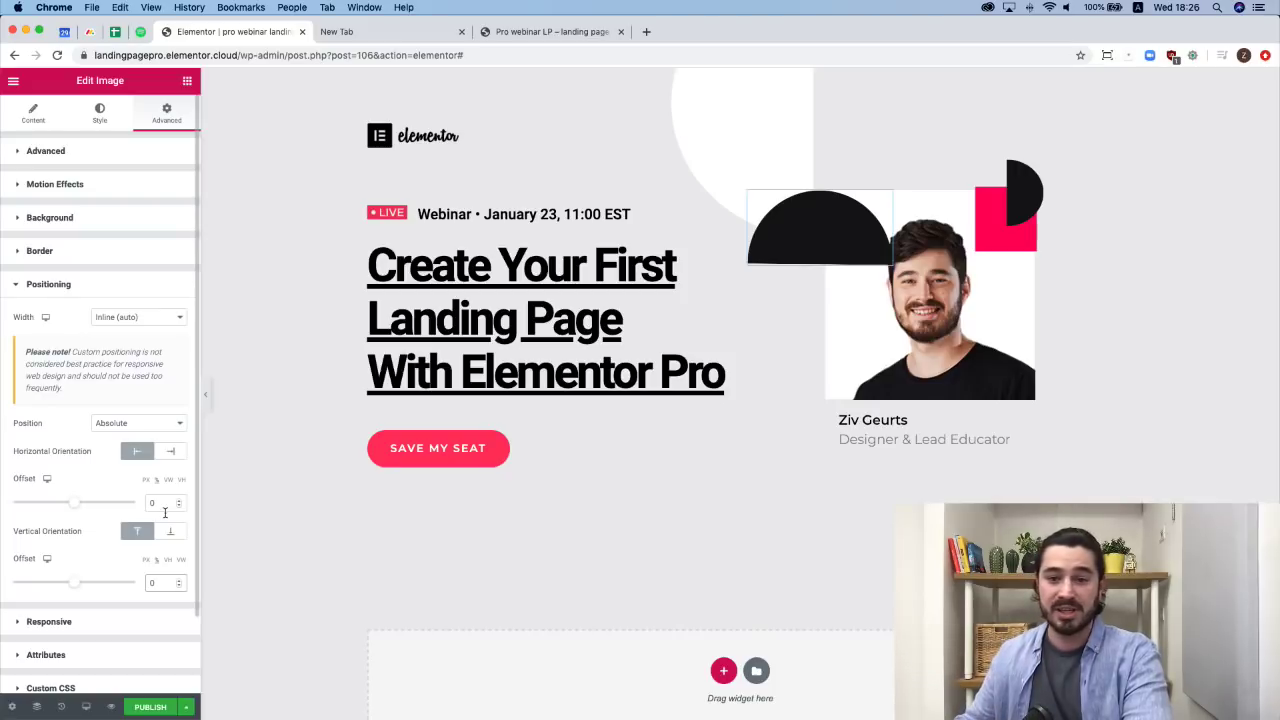
Set the half-circle's horizontal offset to 8 and vertical offset to -8
left_click_drag(165, 504, 143, 505)
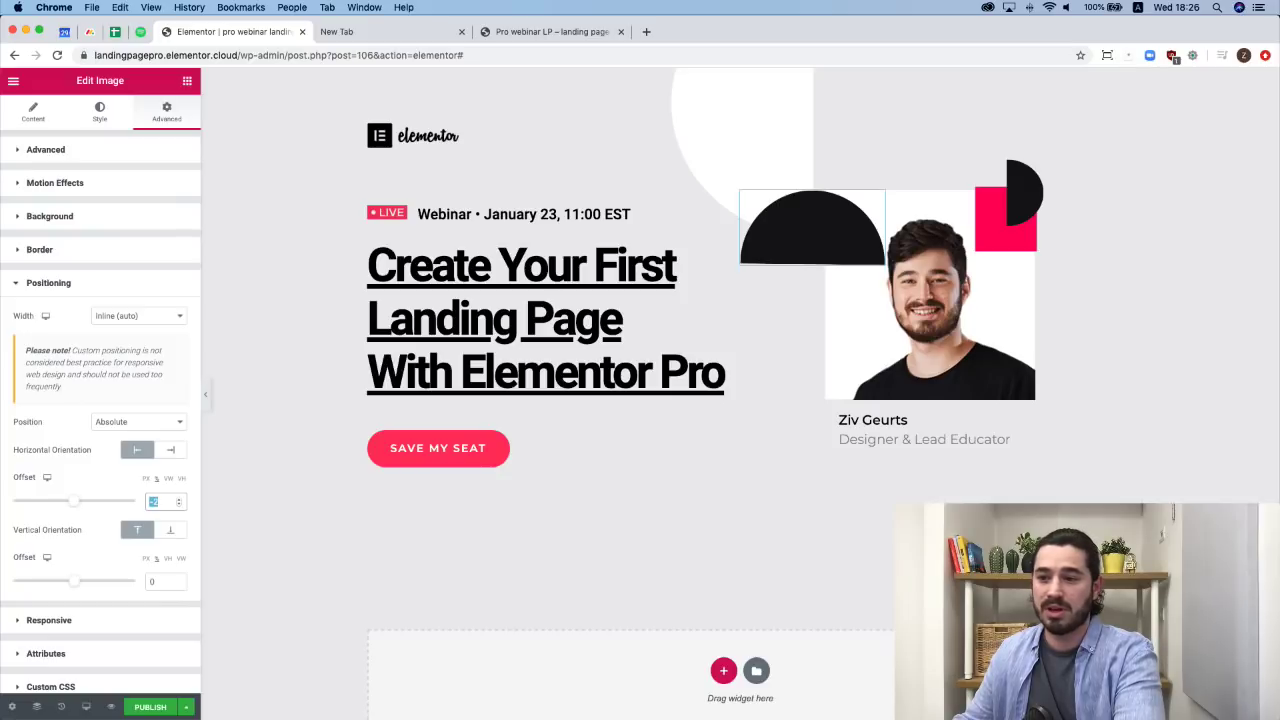
type("8")
left_click(156, 585)
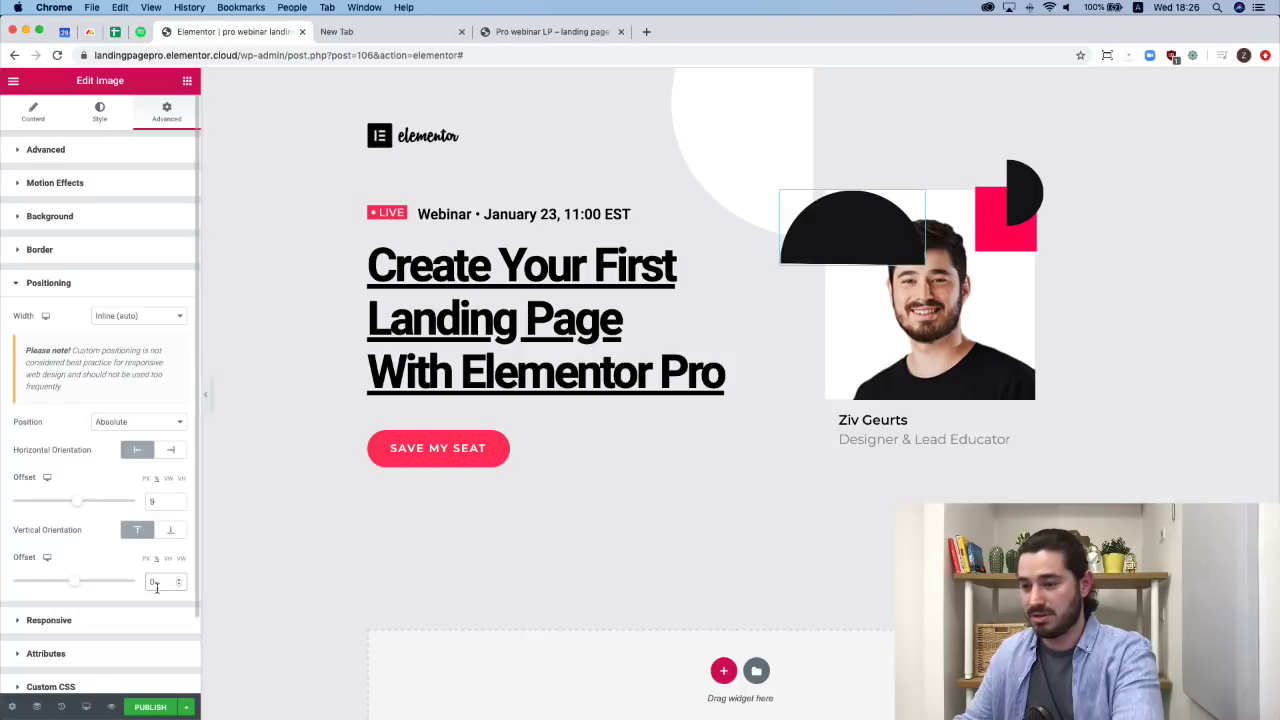
double_click(155, 585)
key("BackSpace")
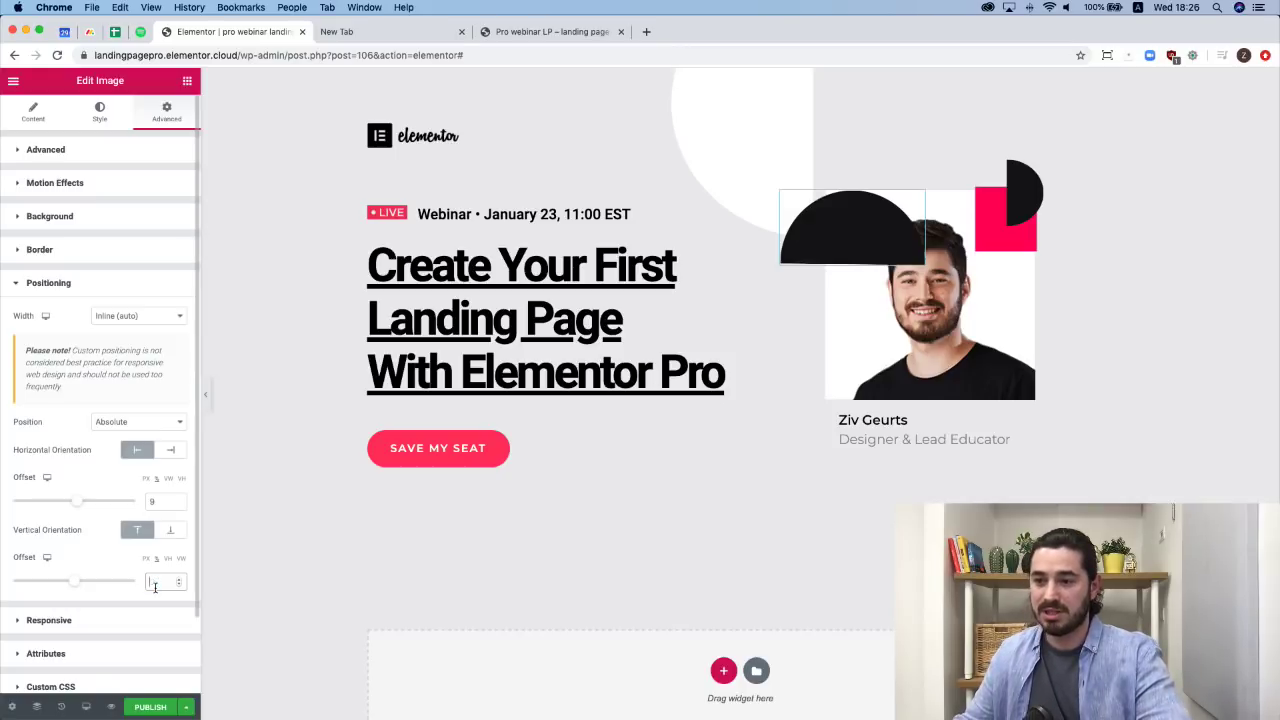
type("-8")
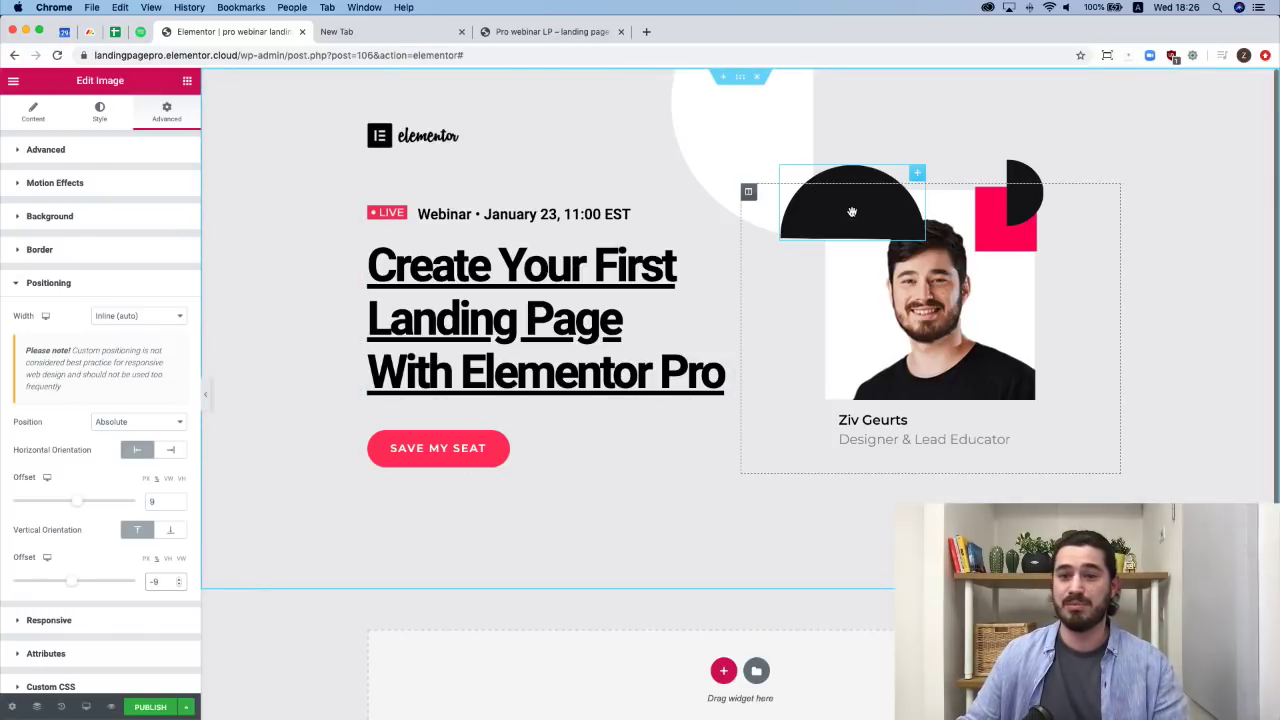
Turn on Mouse Track for the half-circle with Opposite direction and speed 0.1
left_click(56, 184)
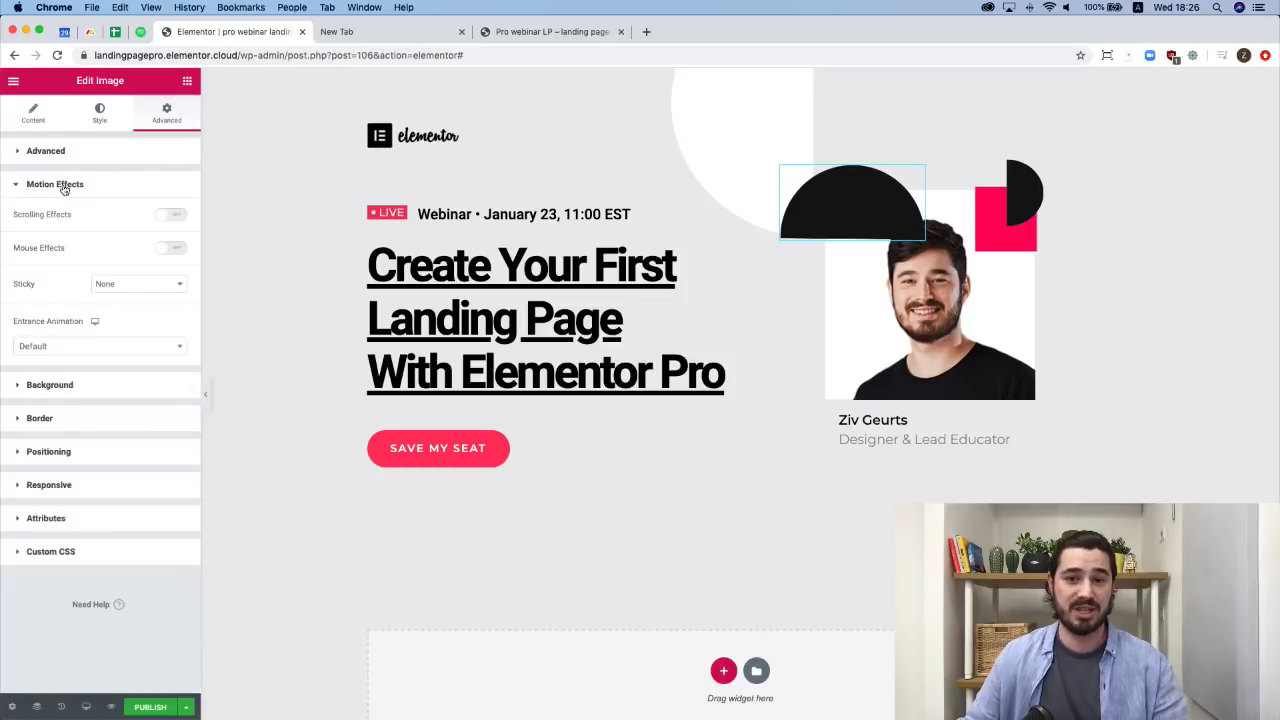
left_click(172, 249)
left_click(170, 273)
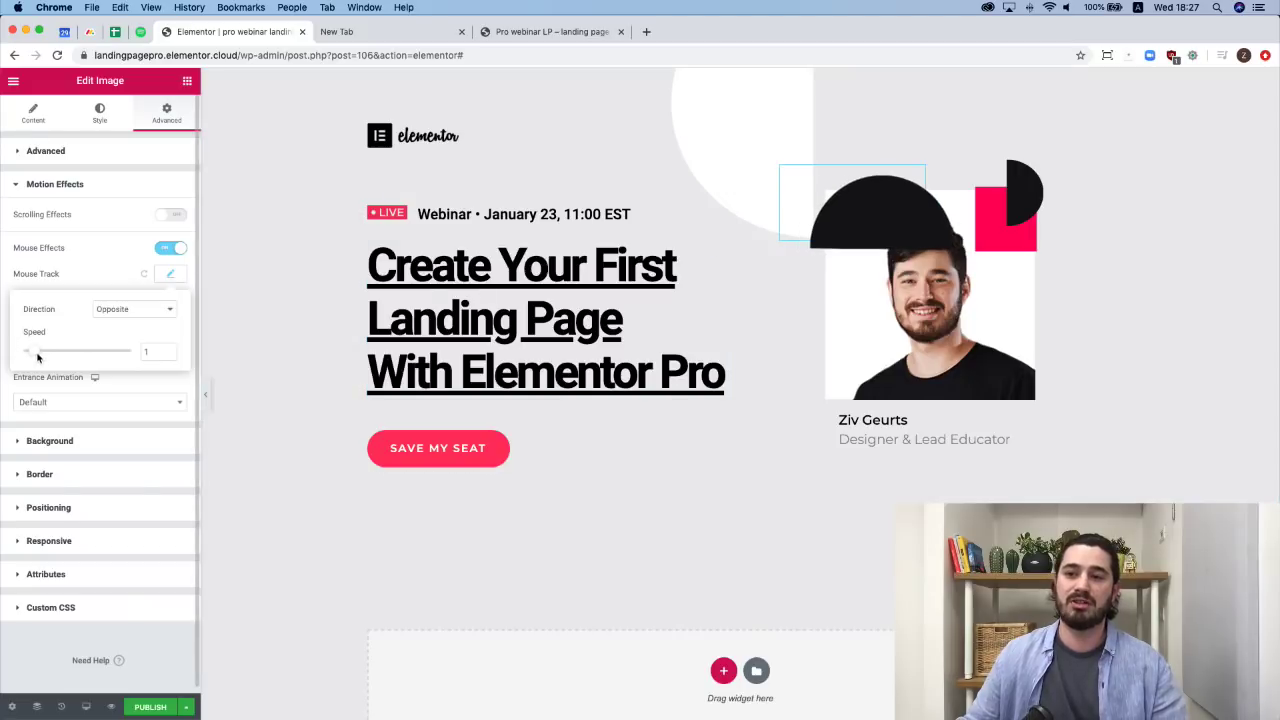
left_click_drag(37, 355, 29, 357)
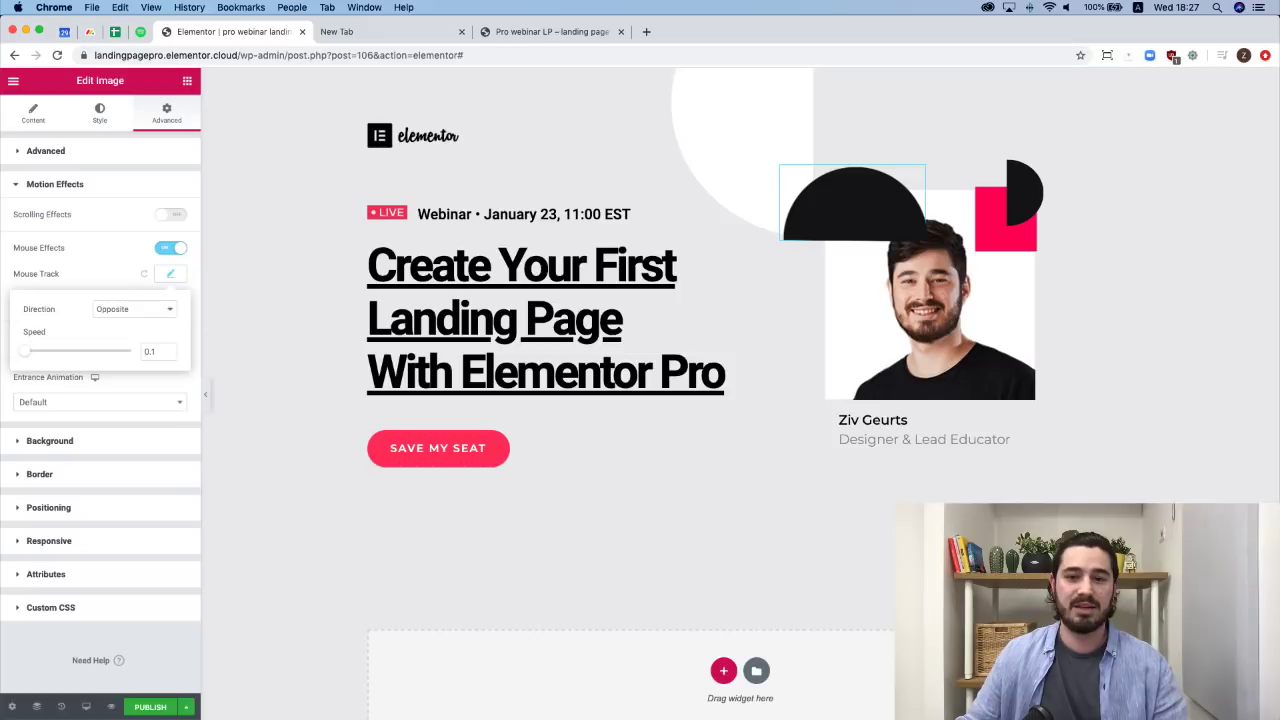
Give the pink-and-black decoration a Mouse Track effect, direction Direct, speed 0.1
left_click(996, 226)
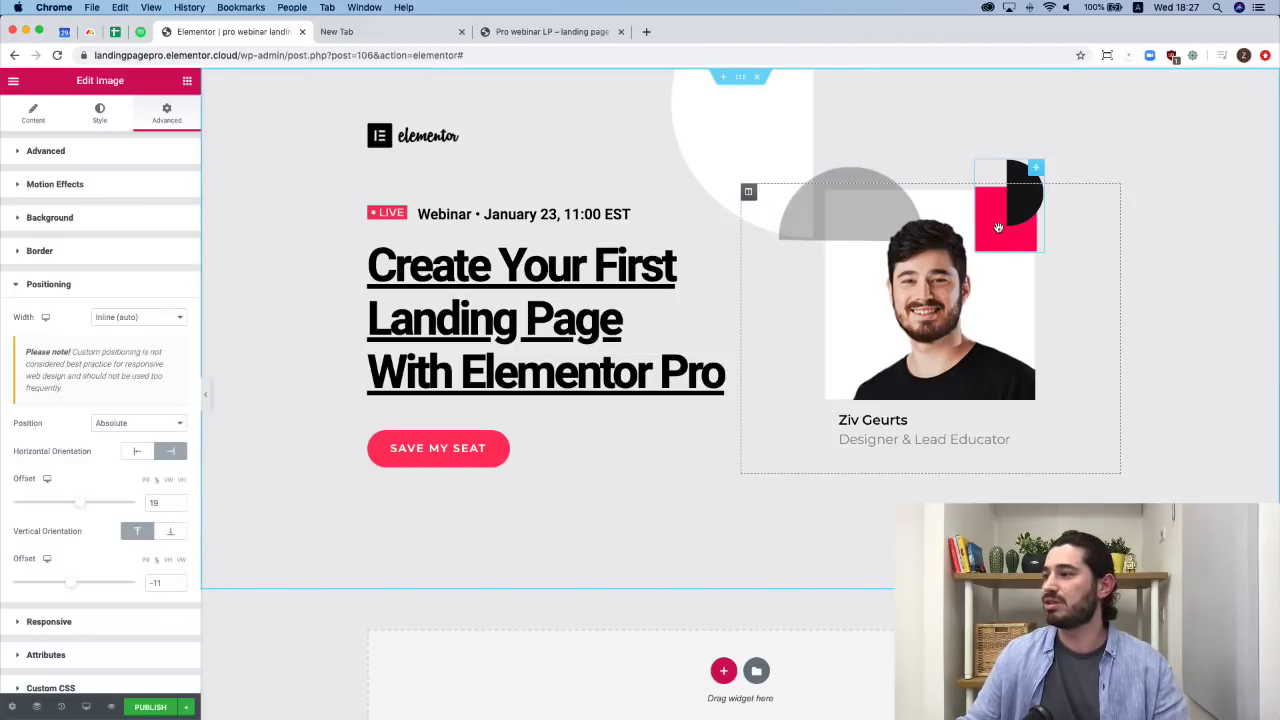
left_click(100, 186)
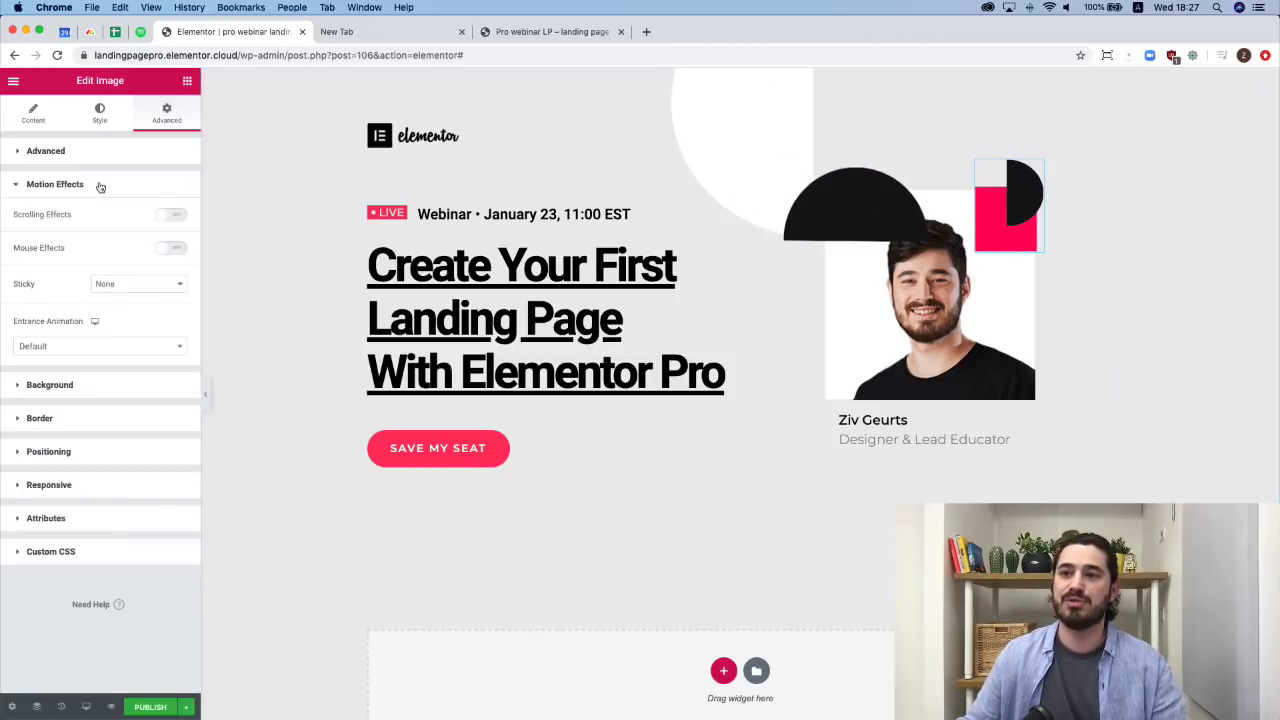
left_click(172, 248)
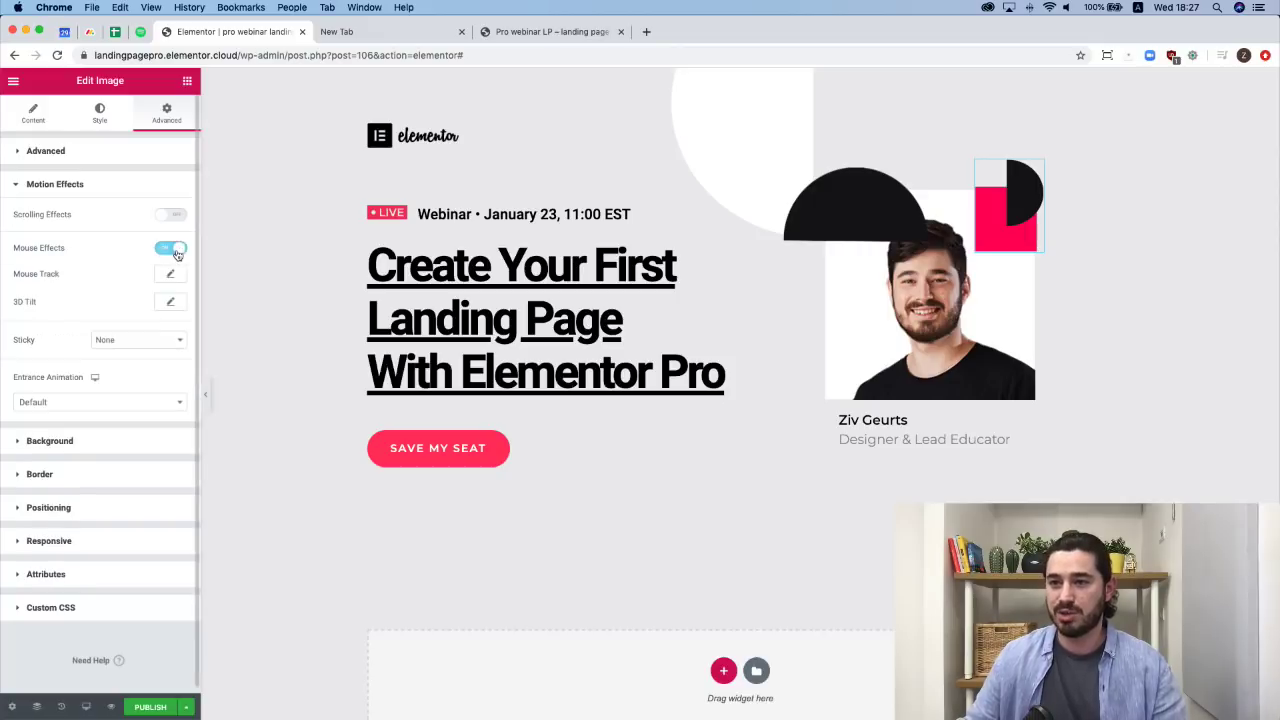
left_click(170, 274)
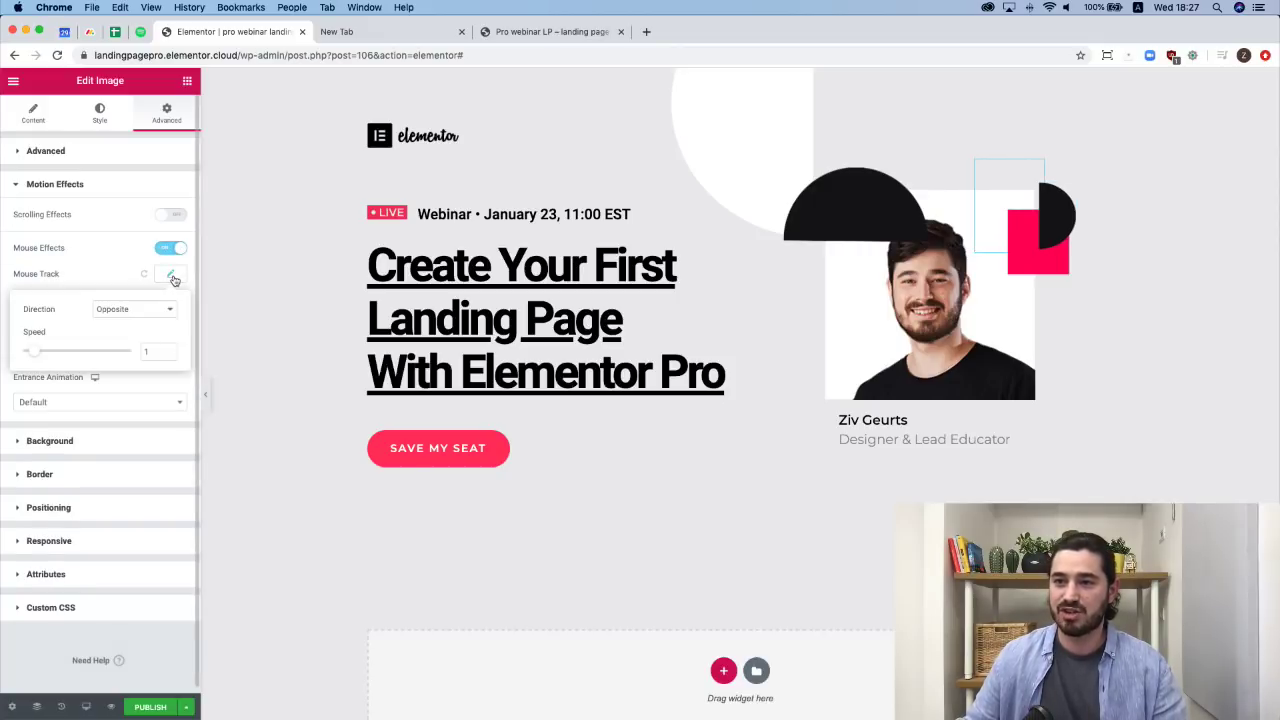
left_click(145, 312)
left_click(131, 321)
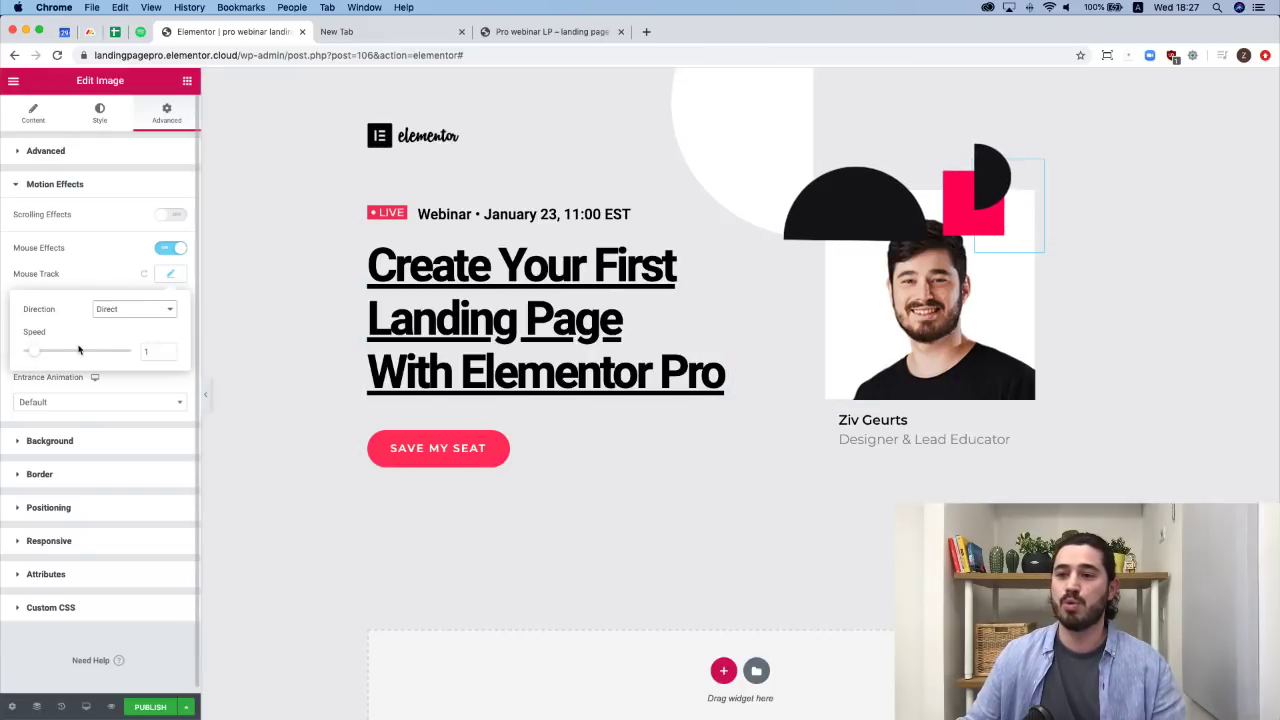
left_click_drag(43, 355, 27, 358)
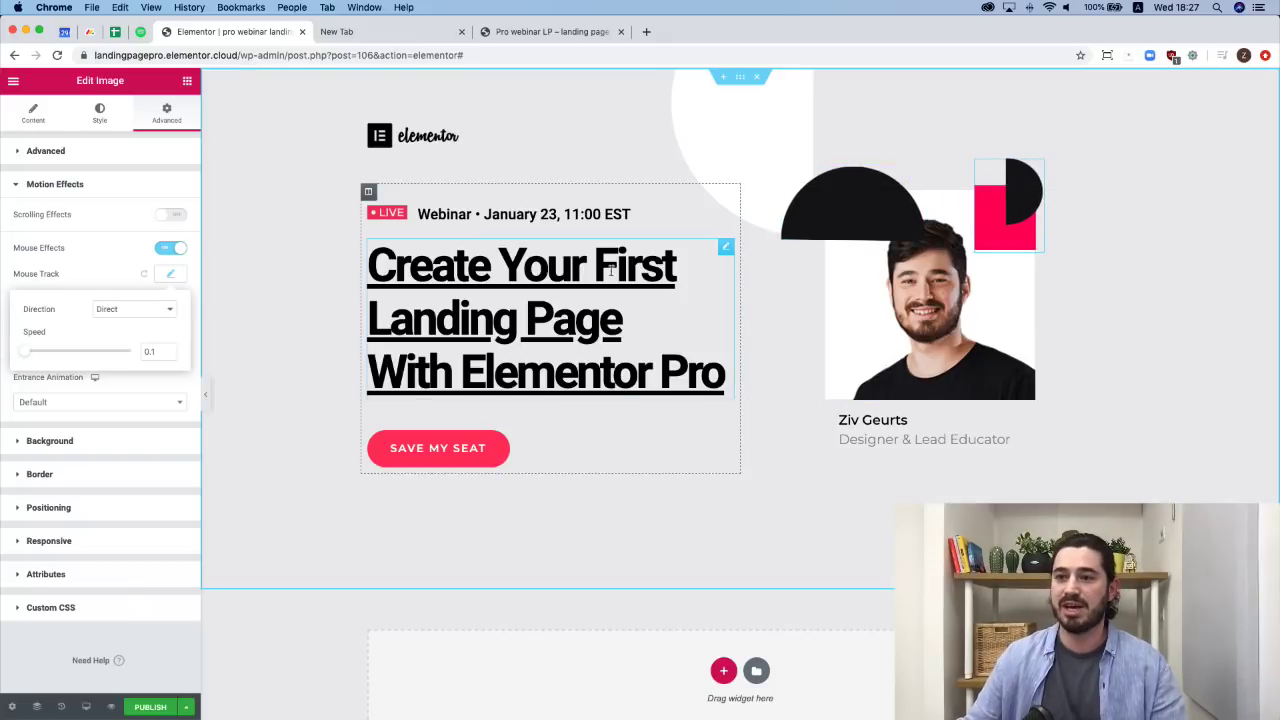
left_click(177, 276)
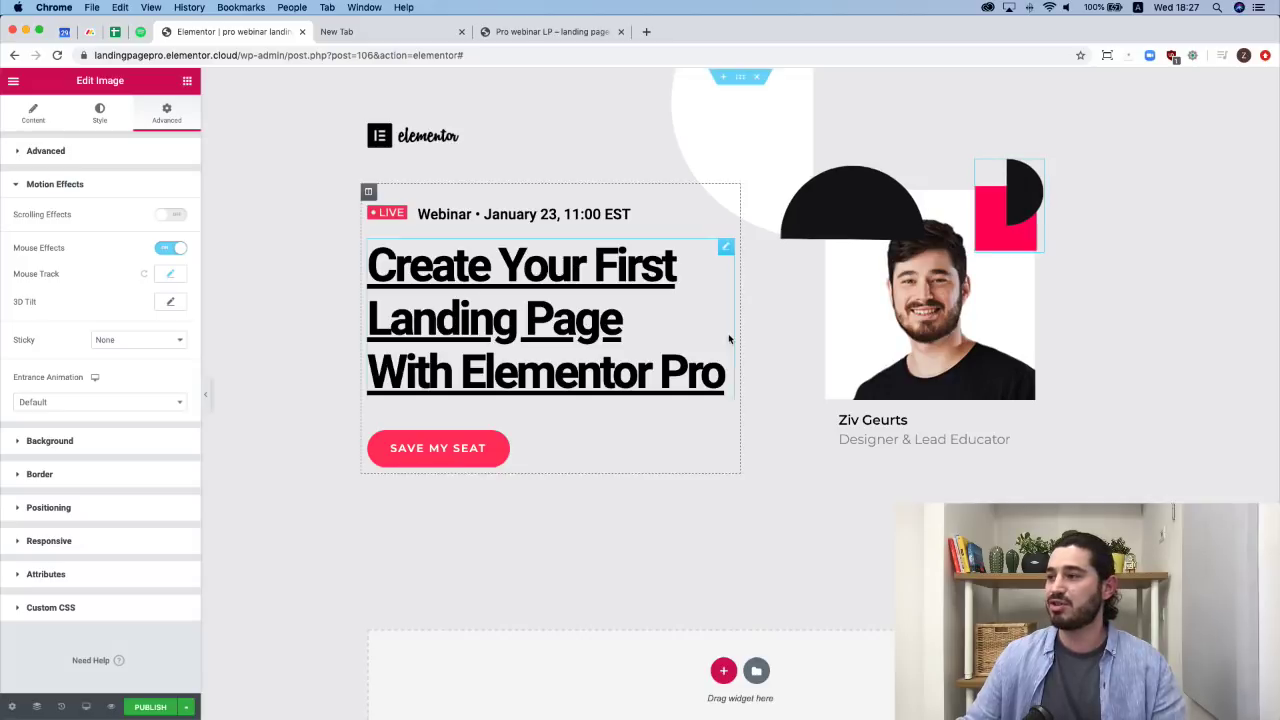
Duplicate the black half-circle decoration and select the copy
right_click(822, 220)
left_click(870, 248)
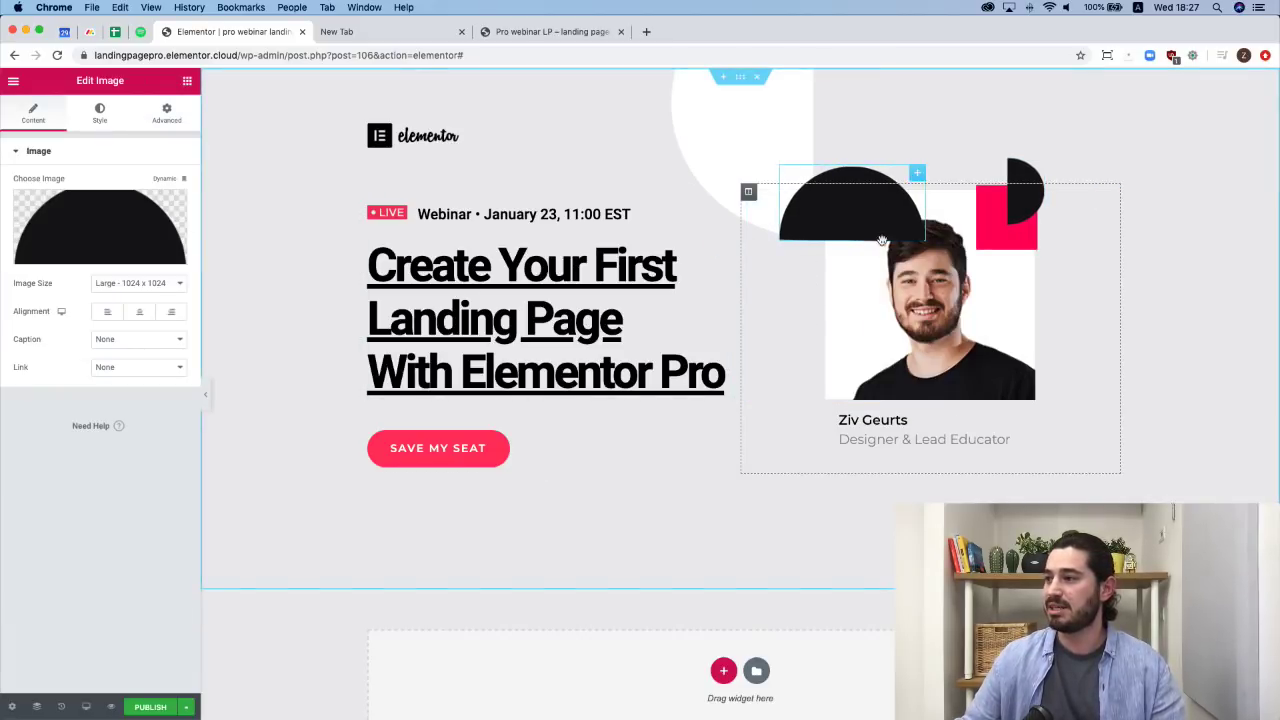
right_click(1022, 218)
left_click(1045, 229)
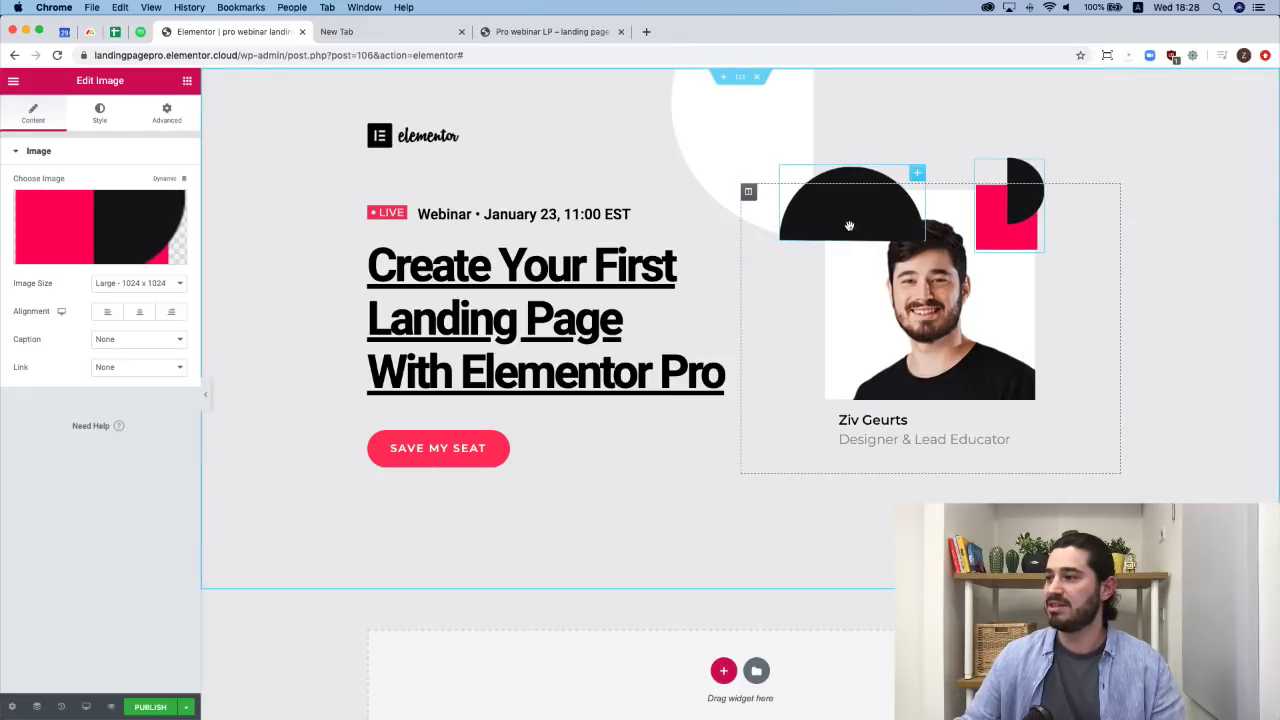
left_click(850, 226)
key("ctrl+d")
left_click(1006, 243)
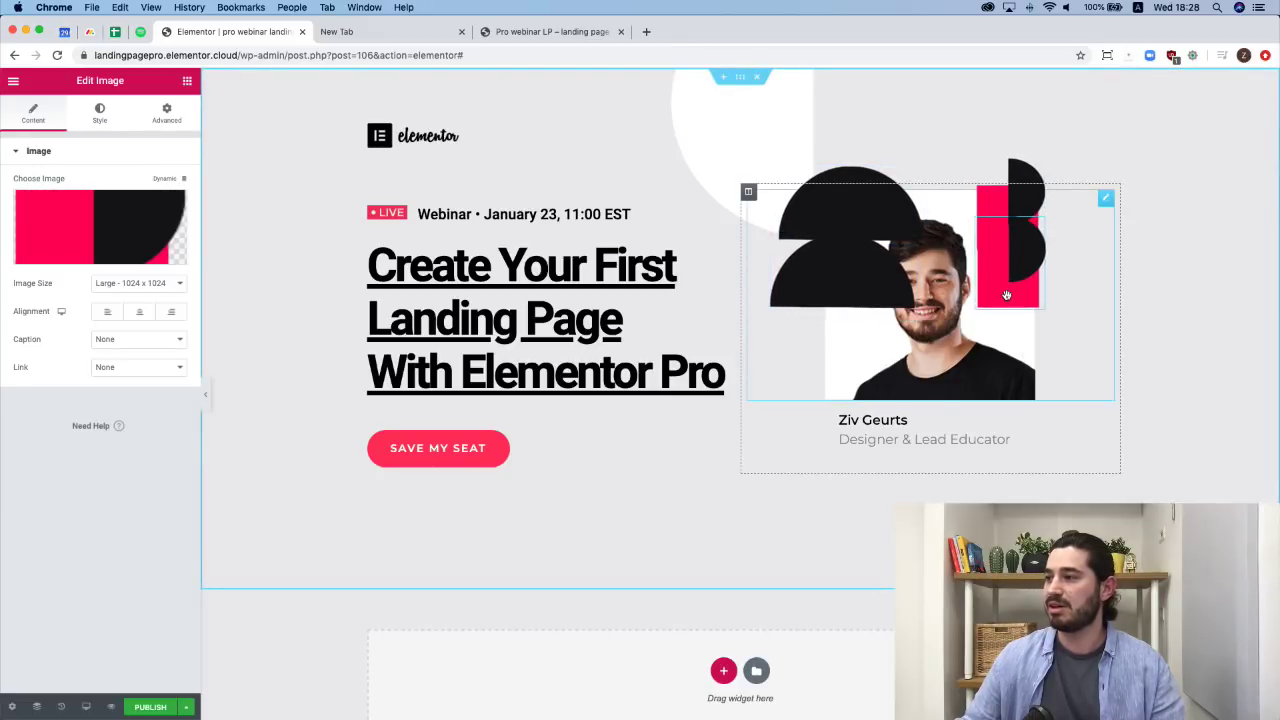
left_click(795, 297)
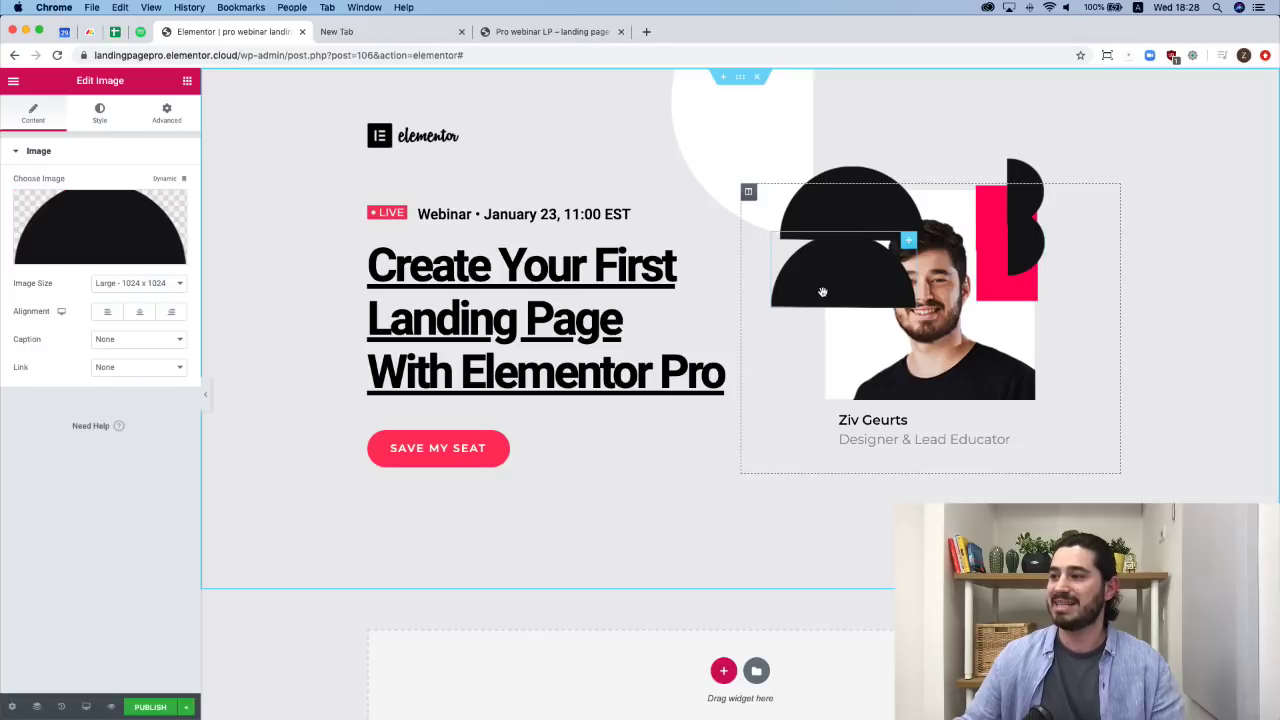
Replace the copy's image with bottom-left-decoration.png from the media library
left_click(111, 218)
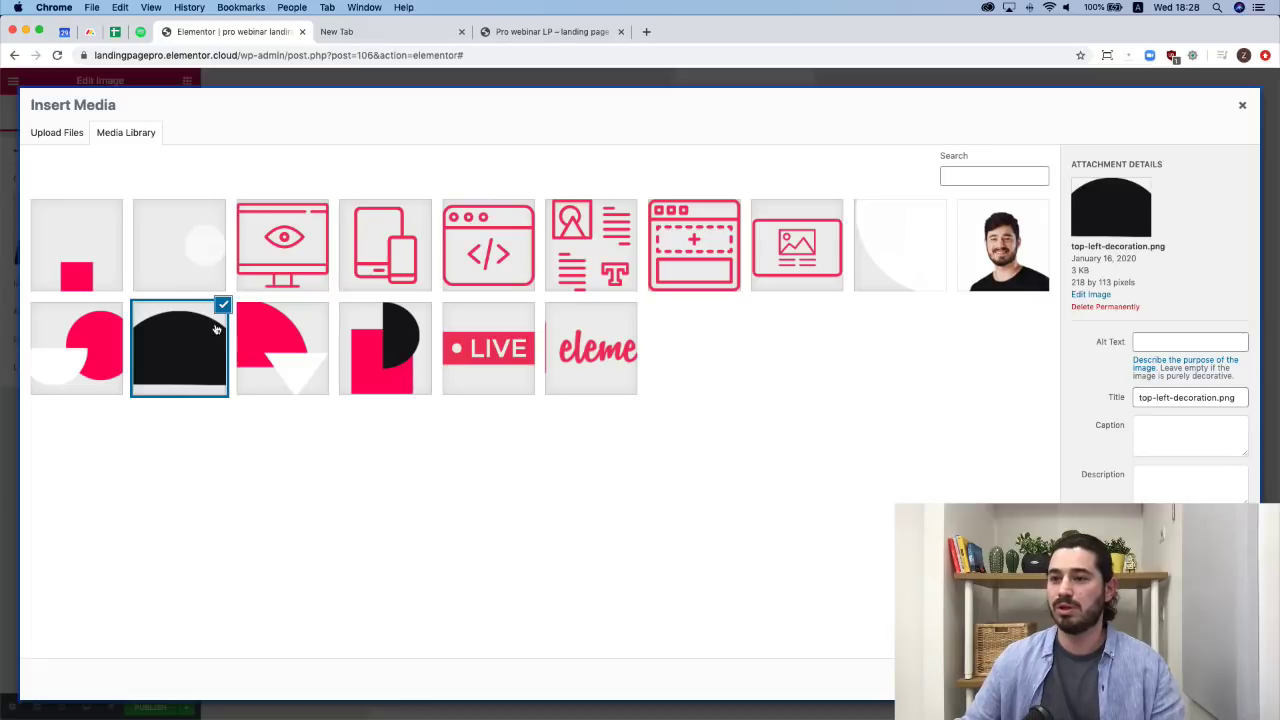
left_click(85, 352)
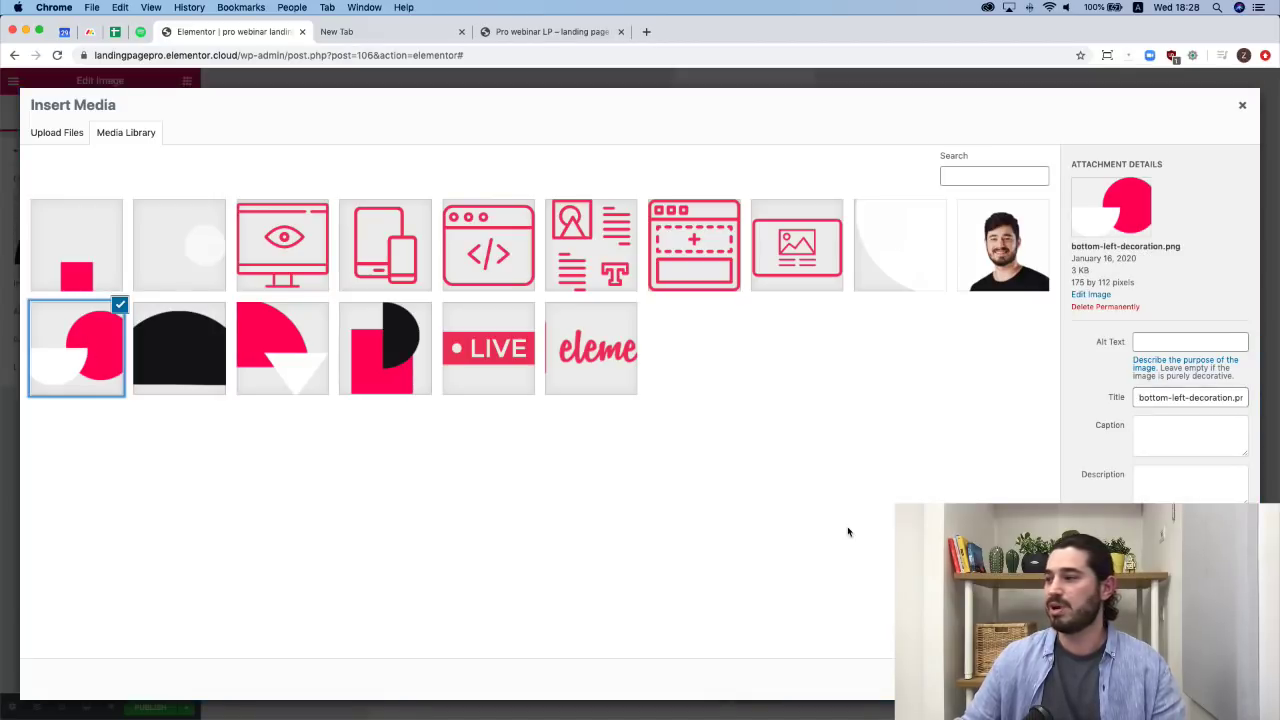
left_click(1205, 680)
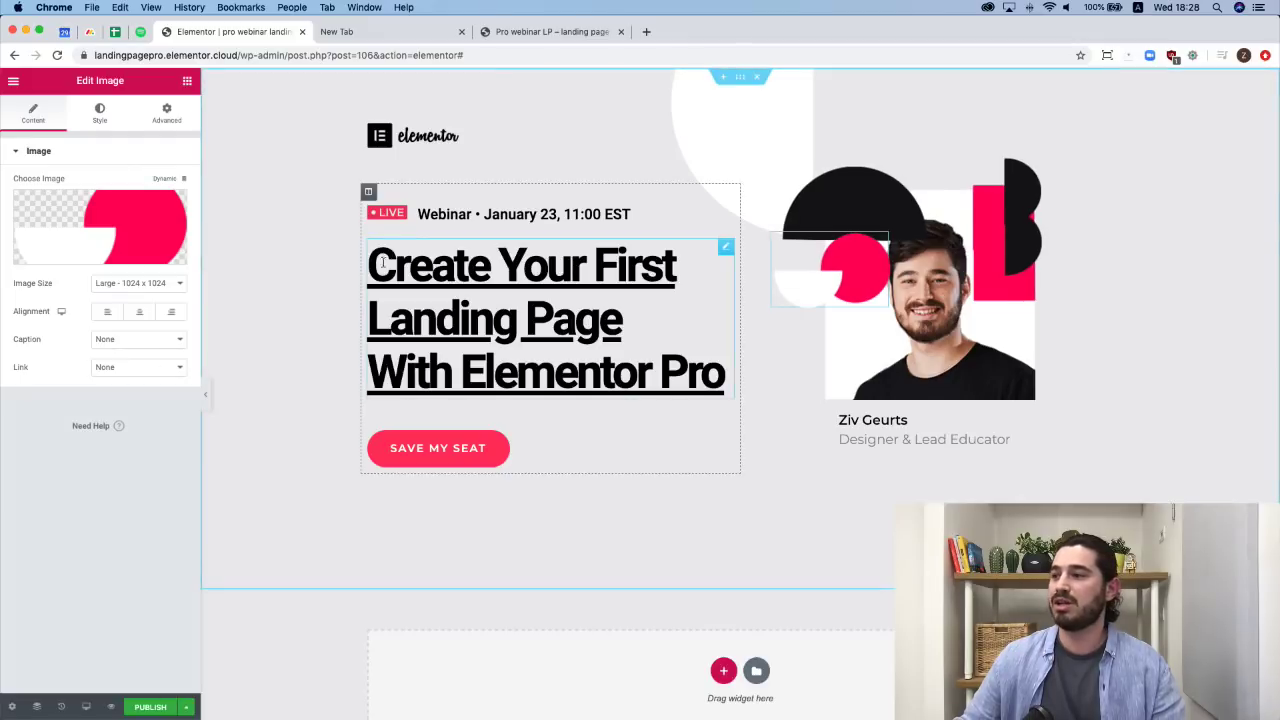
Anchor the pink circle decoration from the bottom with horizontal offset 7 and vertical offset 18
left_click(166, 117)
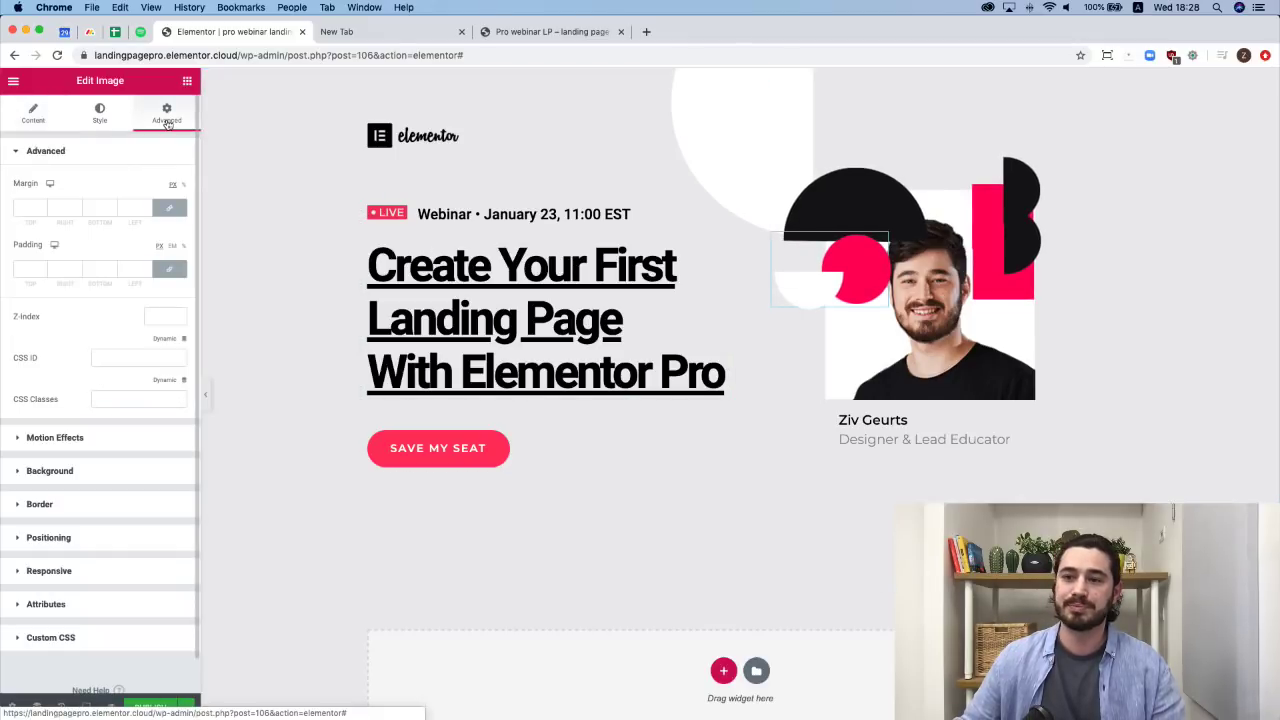
left_click(48, 538)
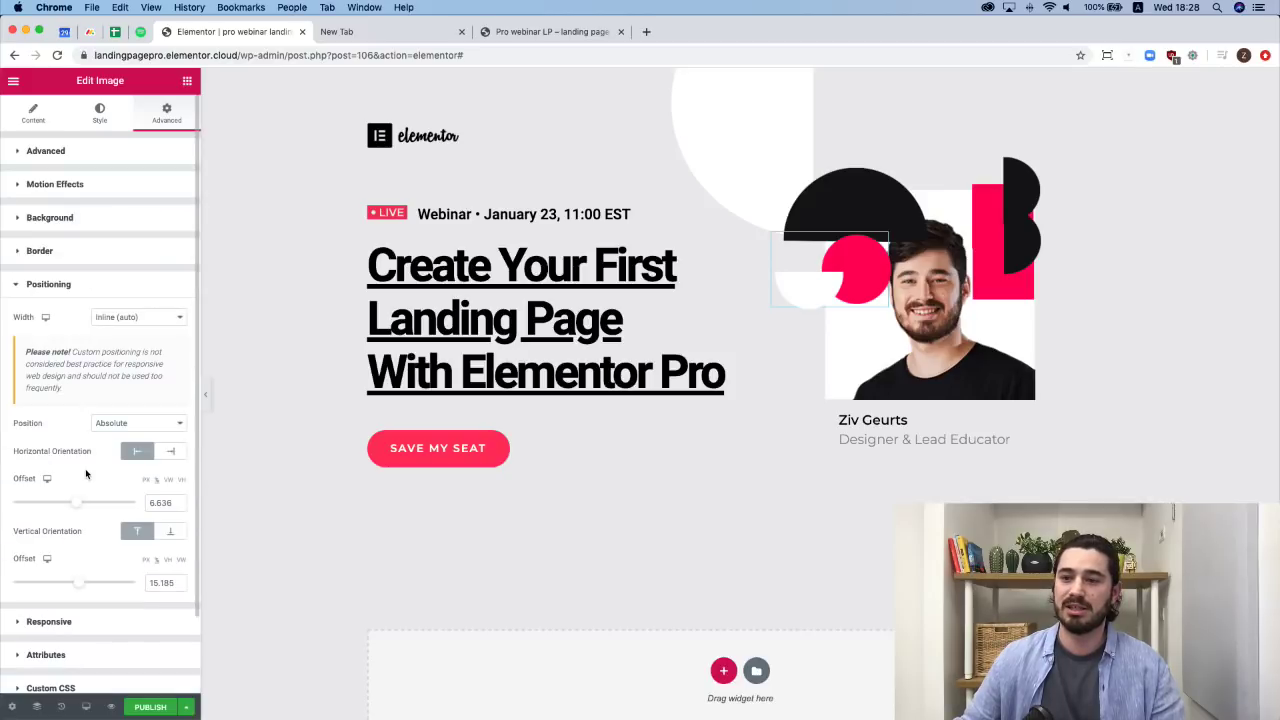
left_click(170, 535)
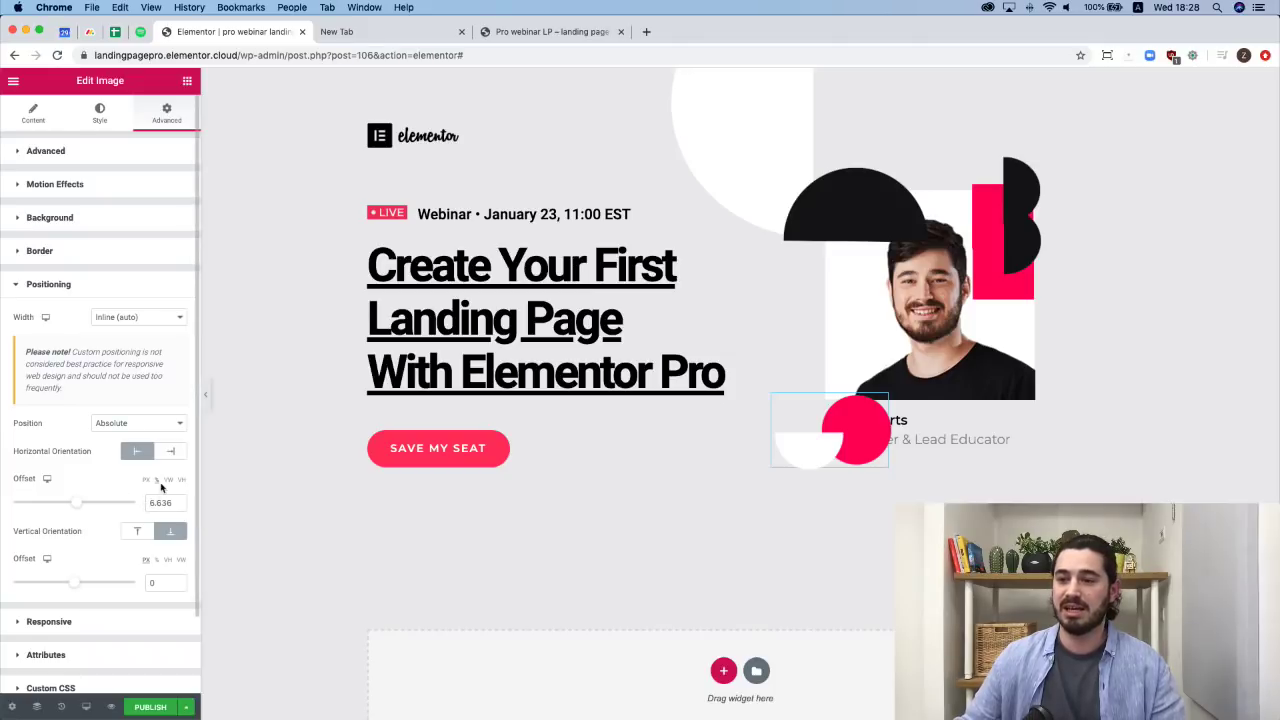
left_click(157, 562)
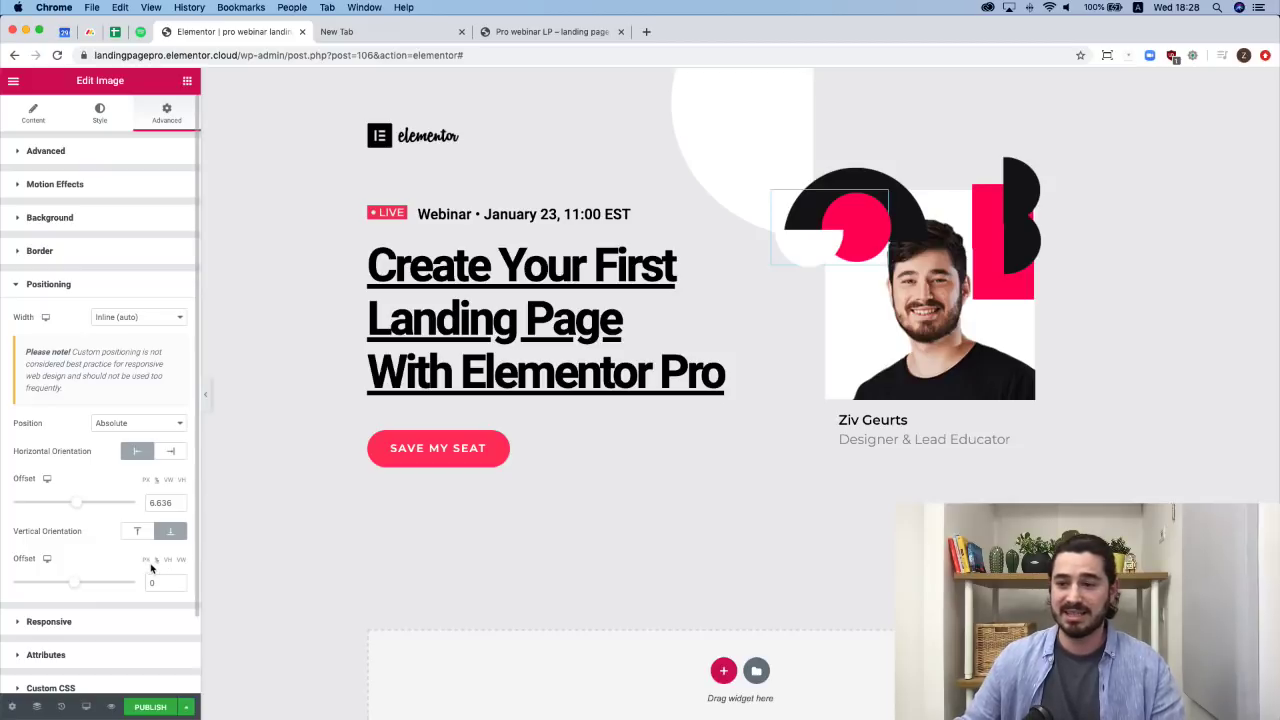
double_click(162, 504)
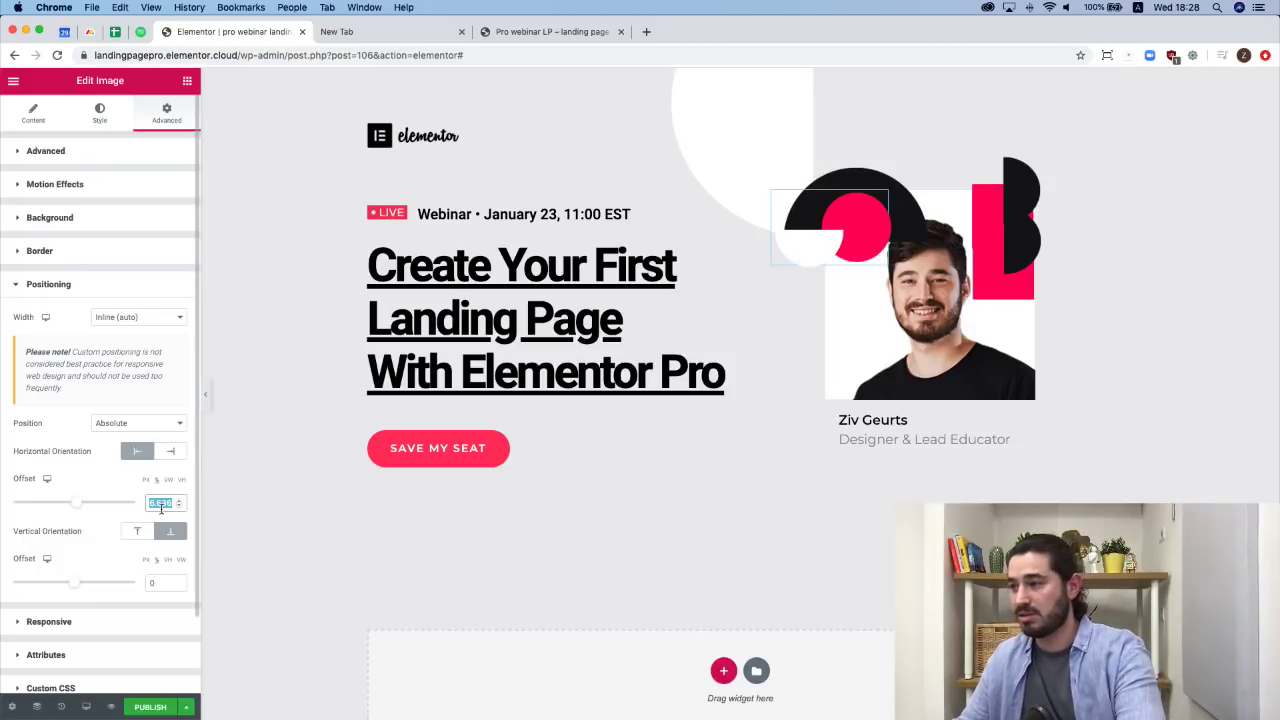
type("7")
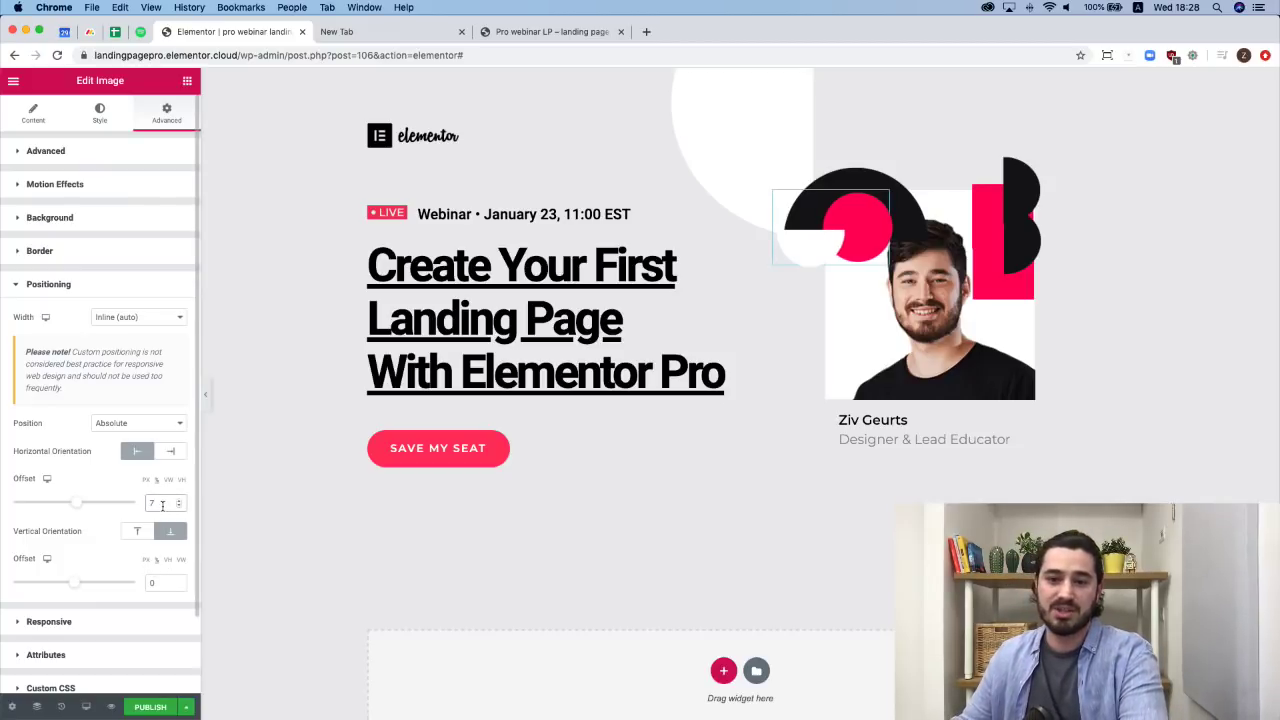
double_click(147, 586)
type("18")
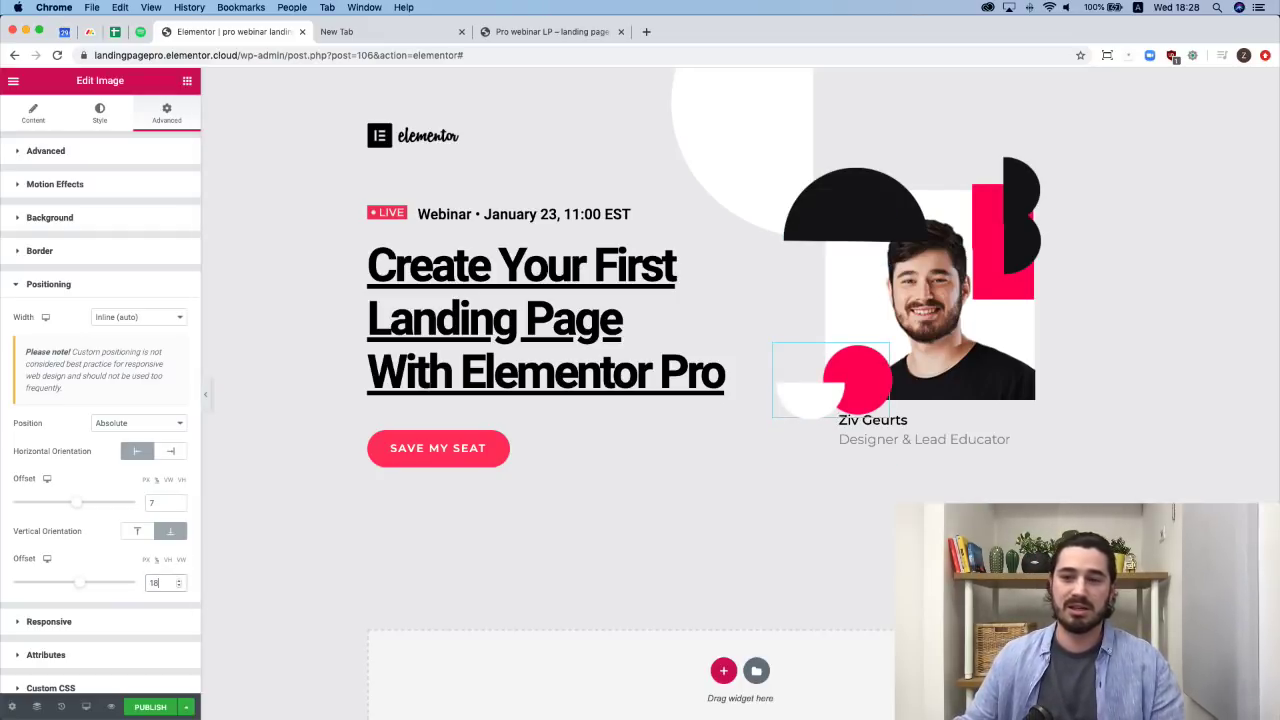
left_click(1004, 289)
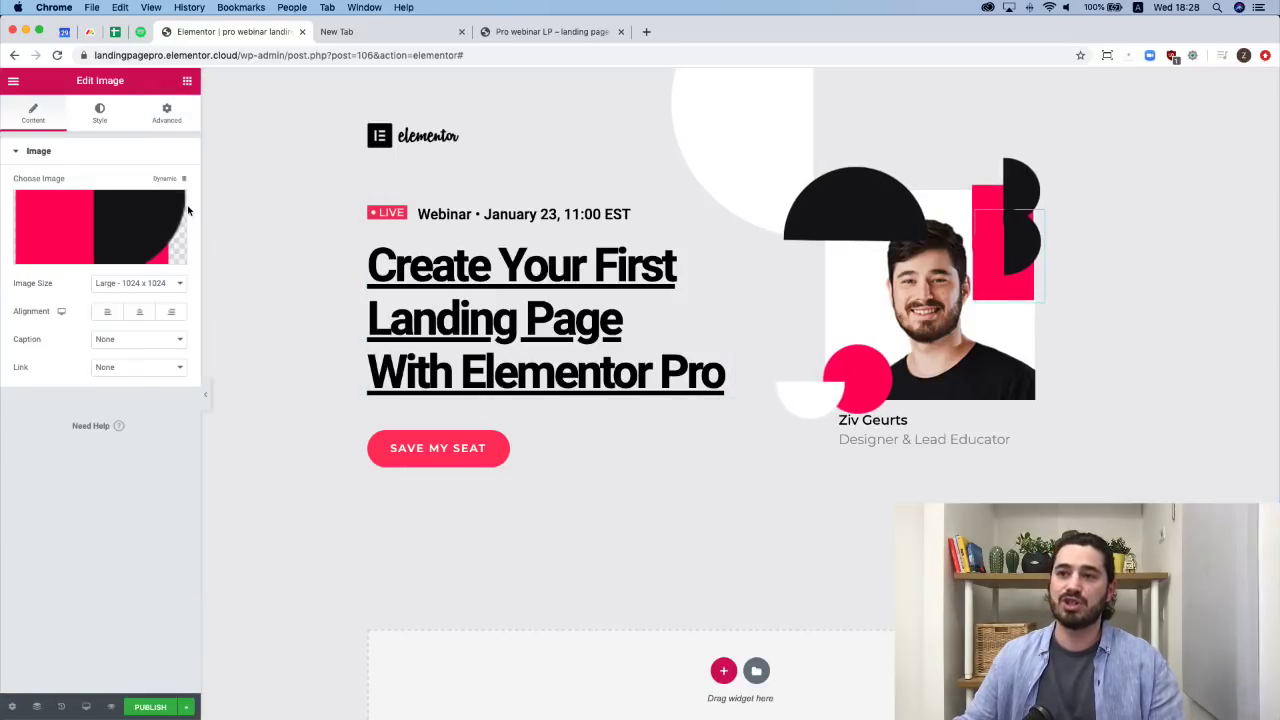
Replace the red and black shapes image with bottom-right-decoration.png from the Media Library
left_click(110, 228)
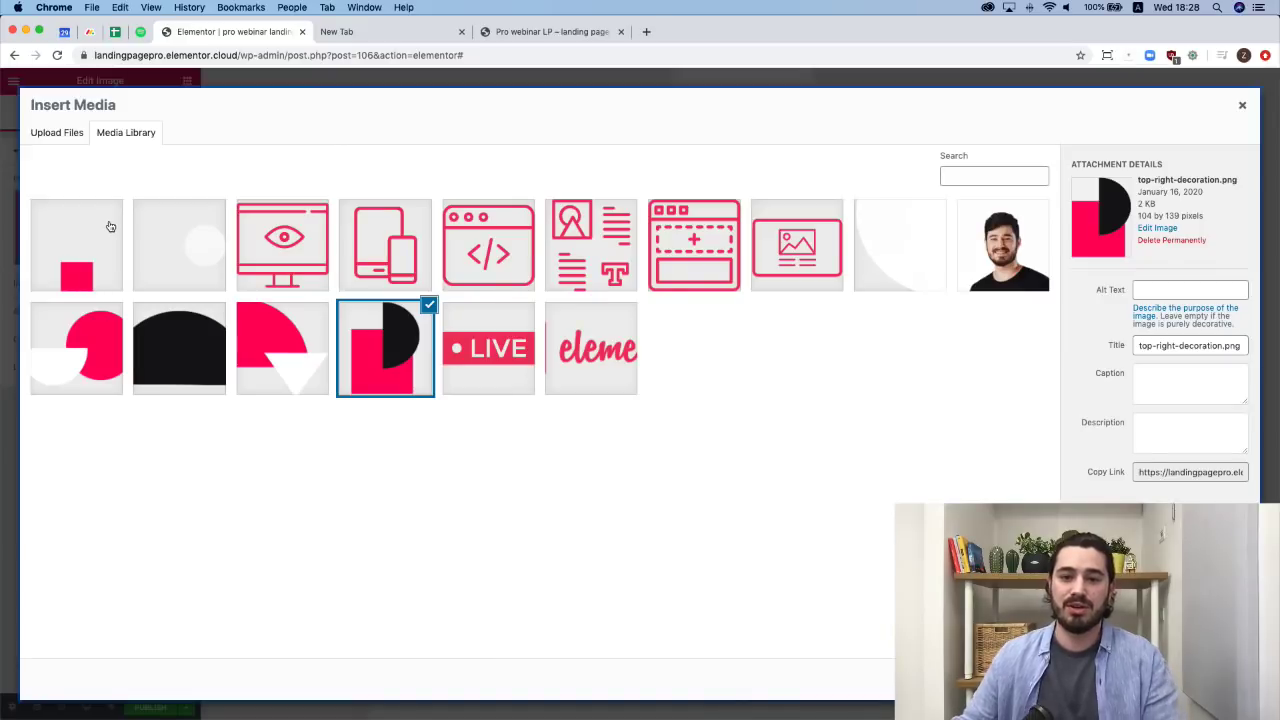
left_click(276, 349)
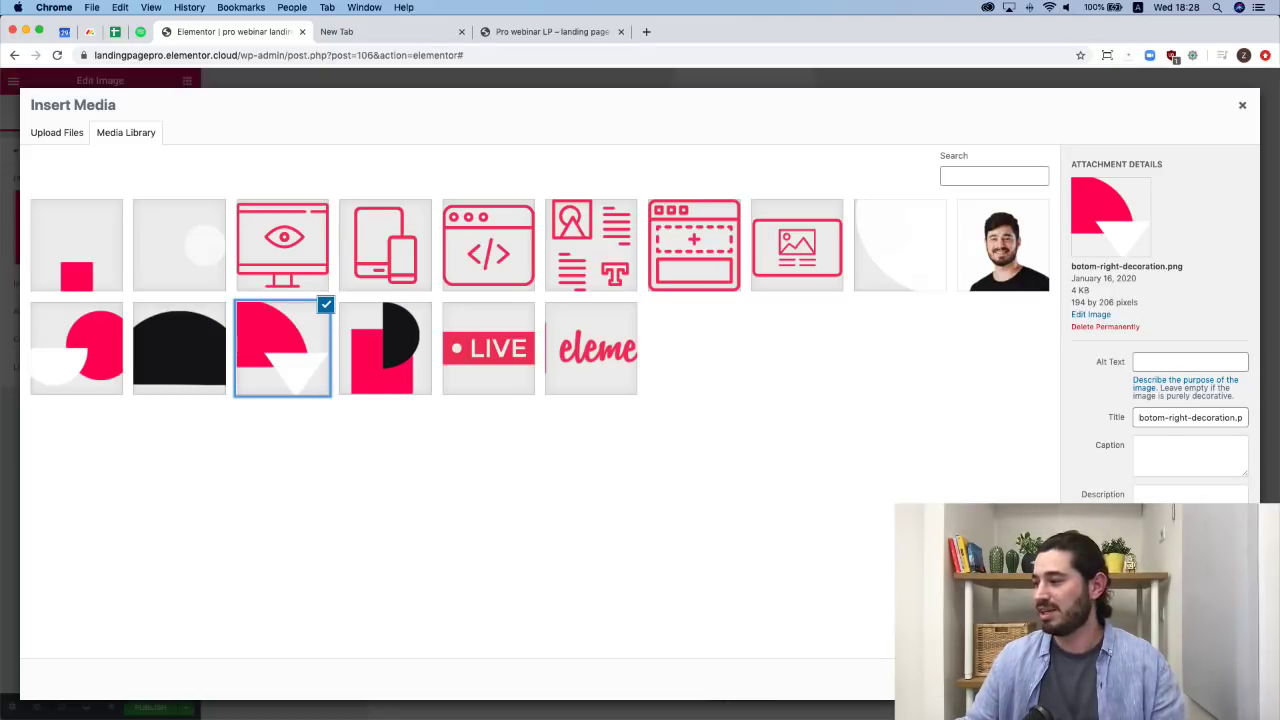
left_click(1200, 680)
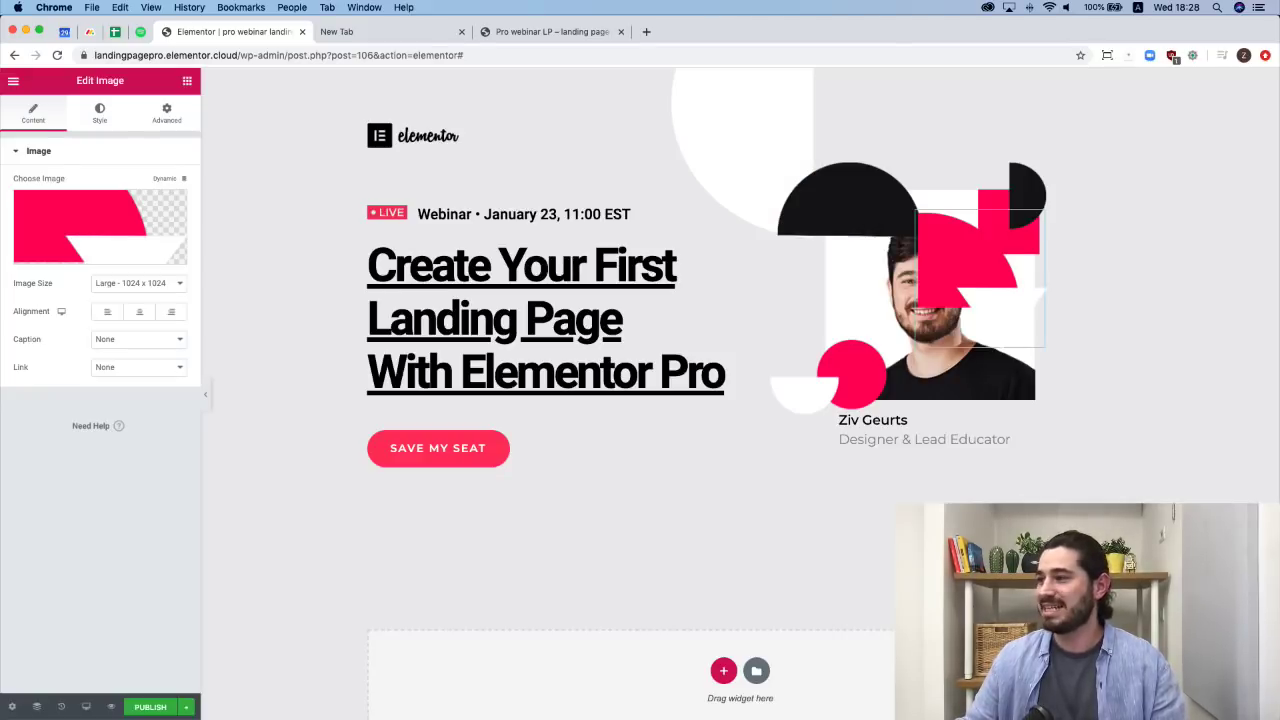
Anchor the bottom-right decoration from the bottom with horizontal offset 0 and vertical offset 5
left_click(168, 116)
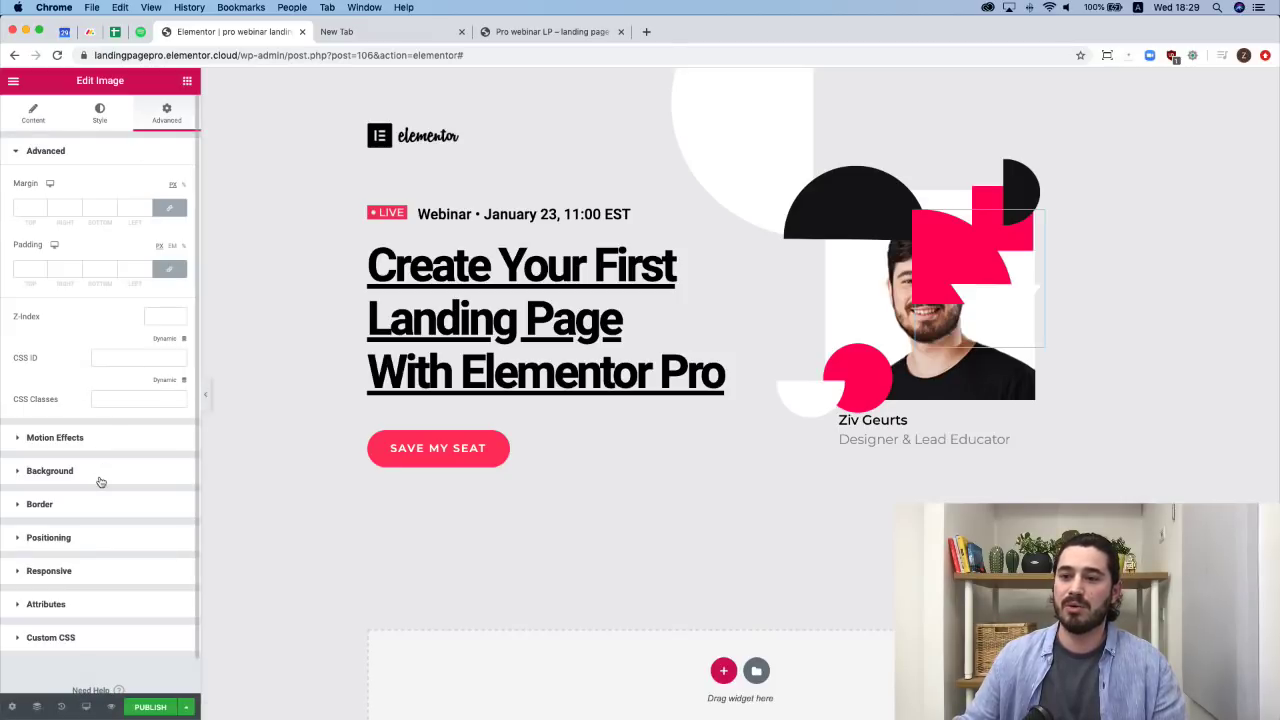
left_click(74, 537)
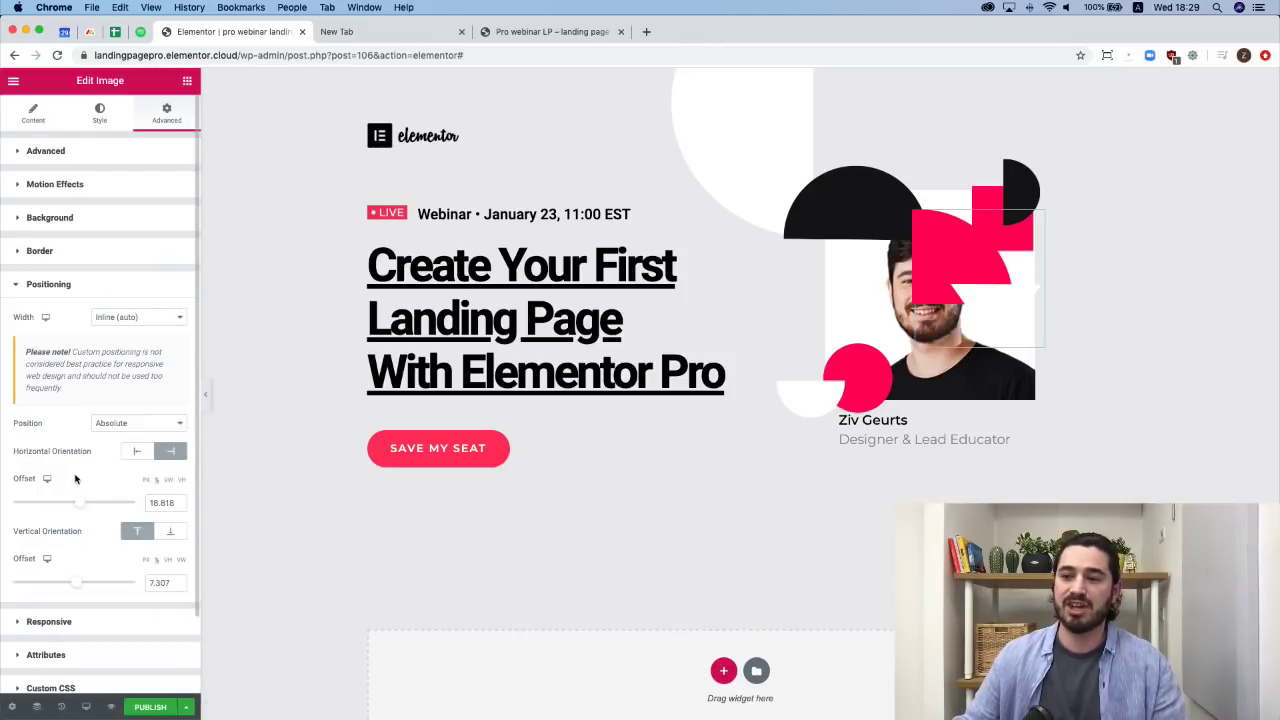
left_click(171, 537)
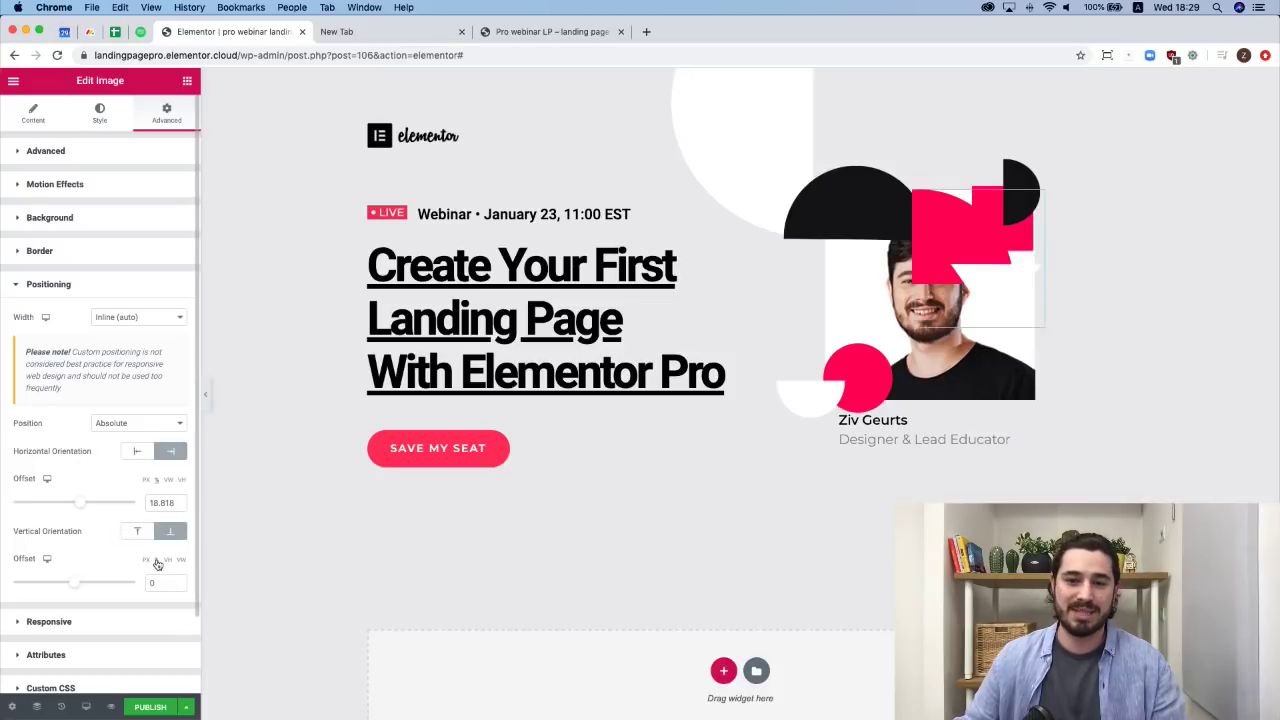
double_click(160, 503)
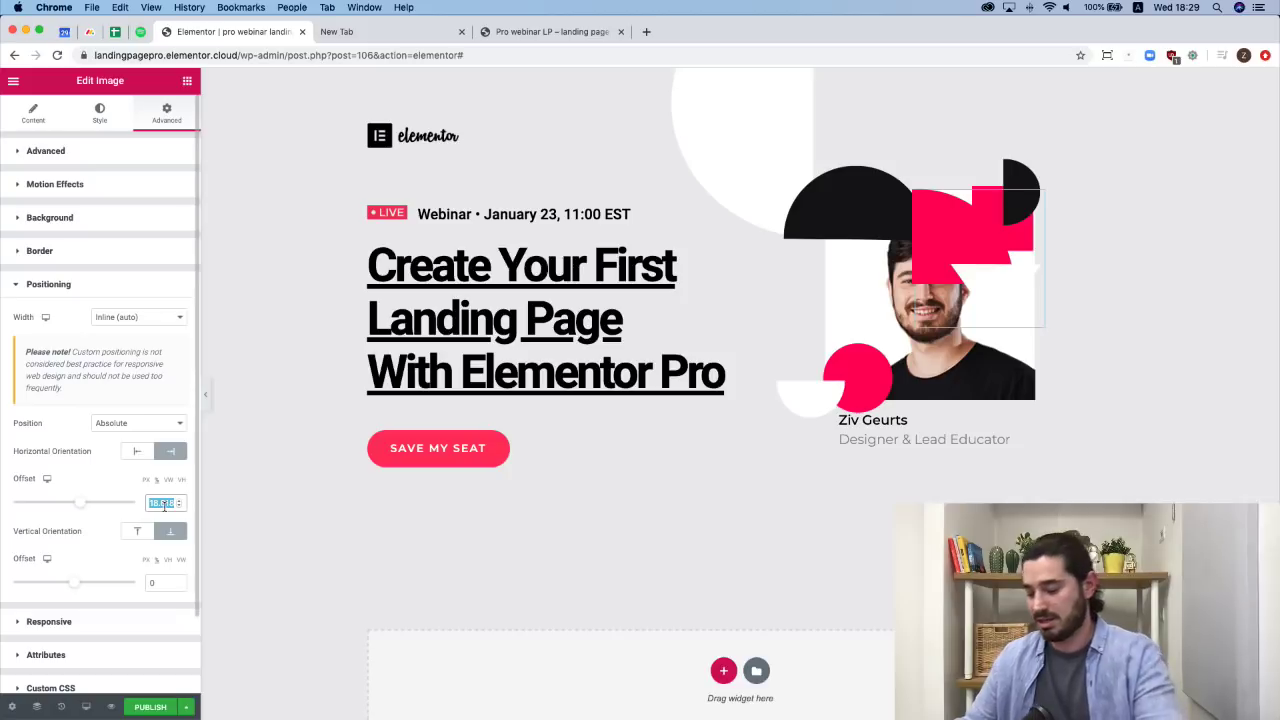
type("0")
double_click(152, 583)
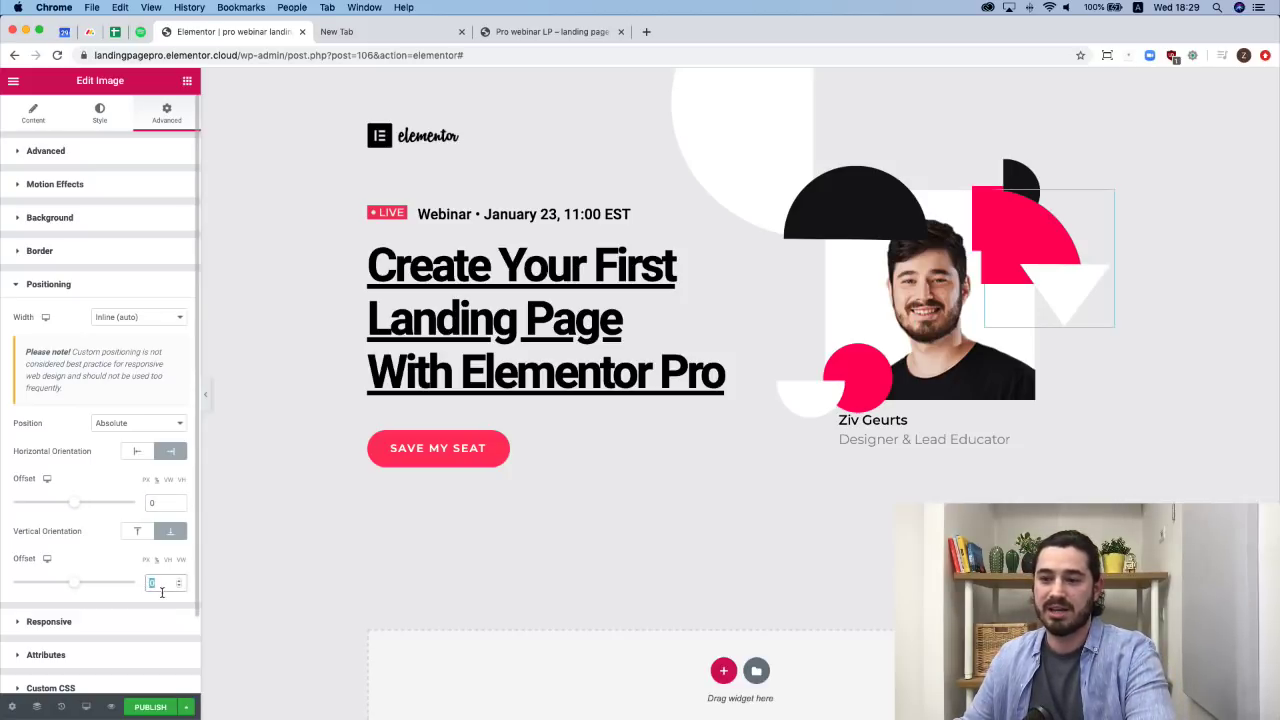
type("5")
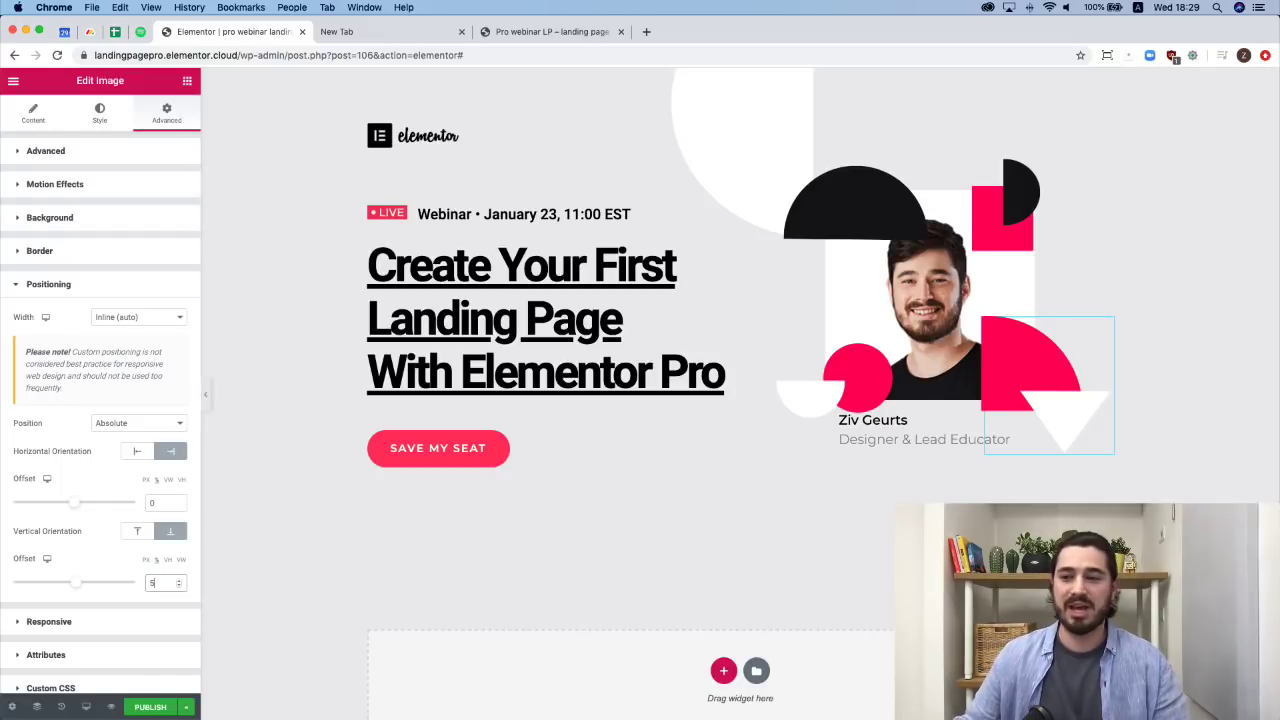
left_click(853, 383)
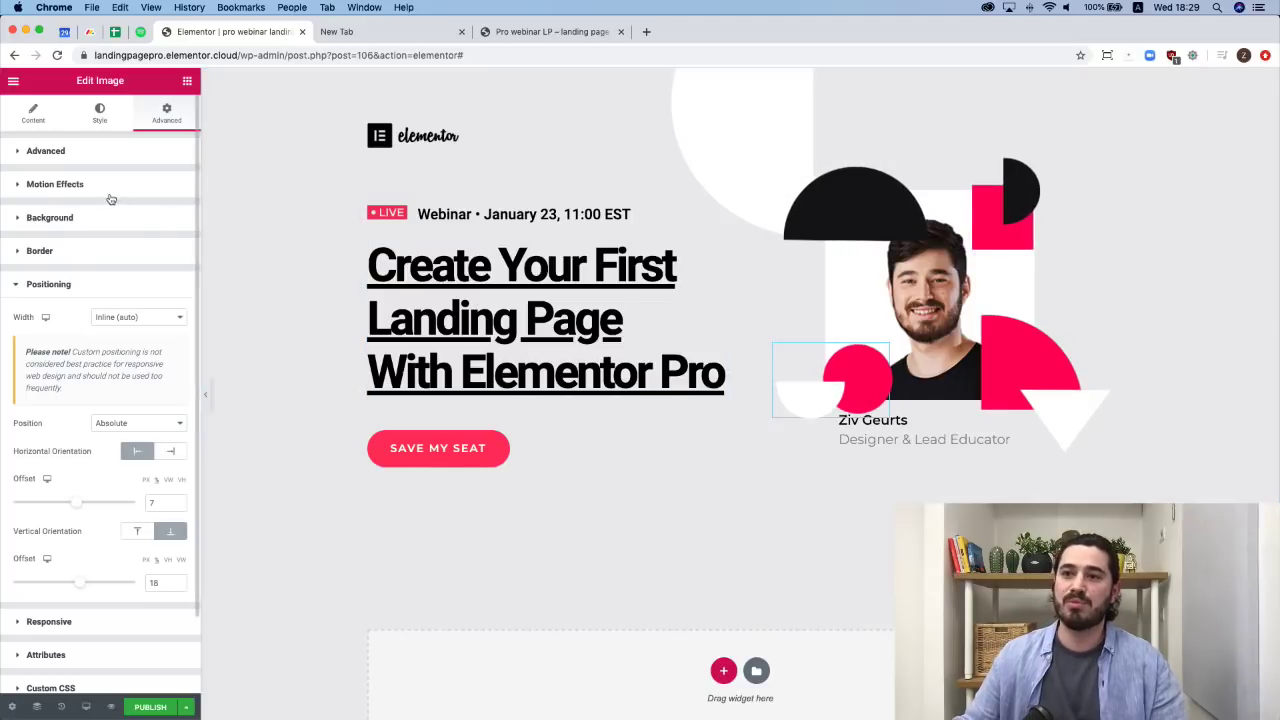
Set the pink circle decoration's Mouse Track direction to Direct
left_click(74, 186)
left_click(166, 277)
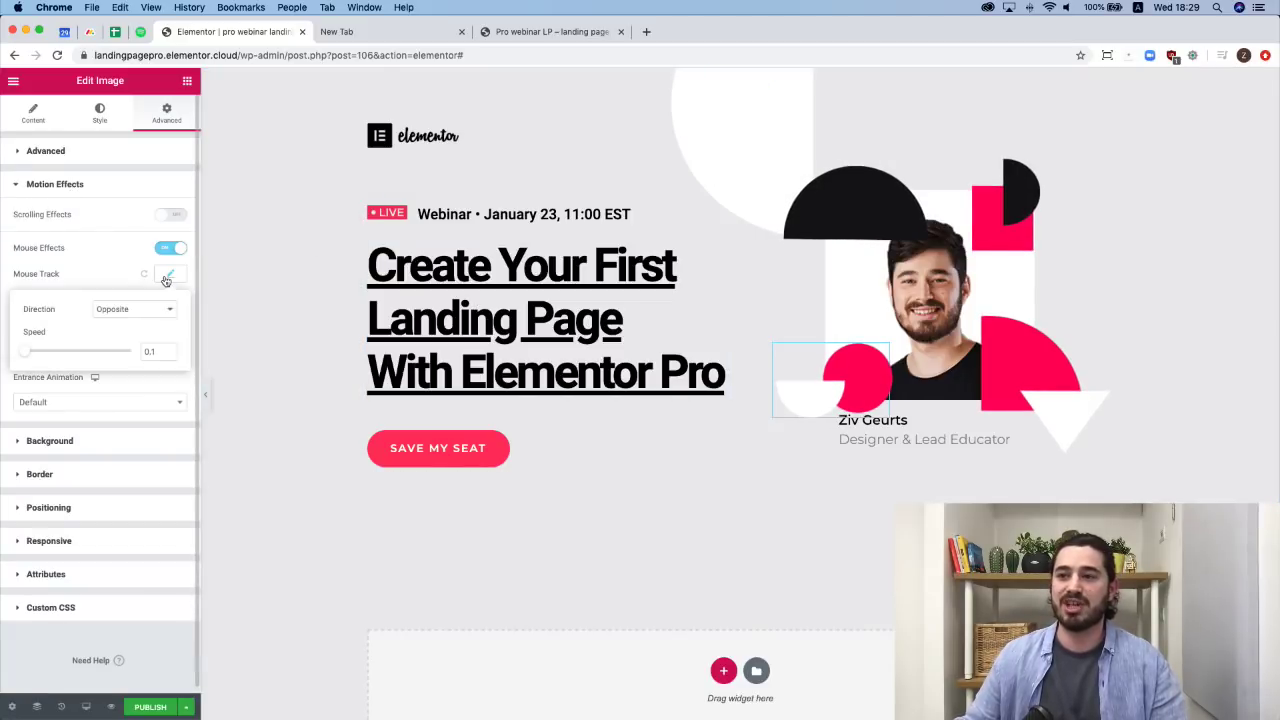
left_click(146, 312)
left_click(133, 322)
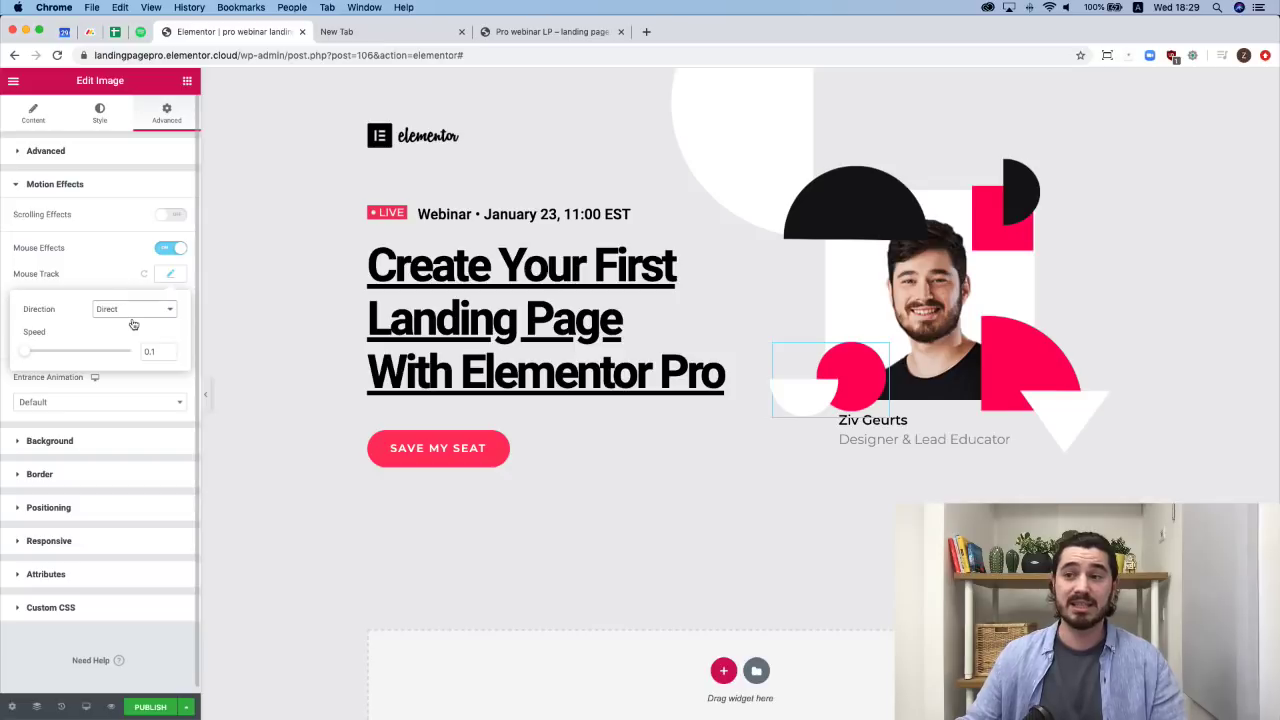
Set the pink bottom-right decoration's Mouse Track direction to Opposite
left_click(1022, 380)
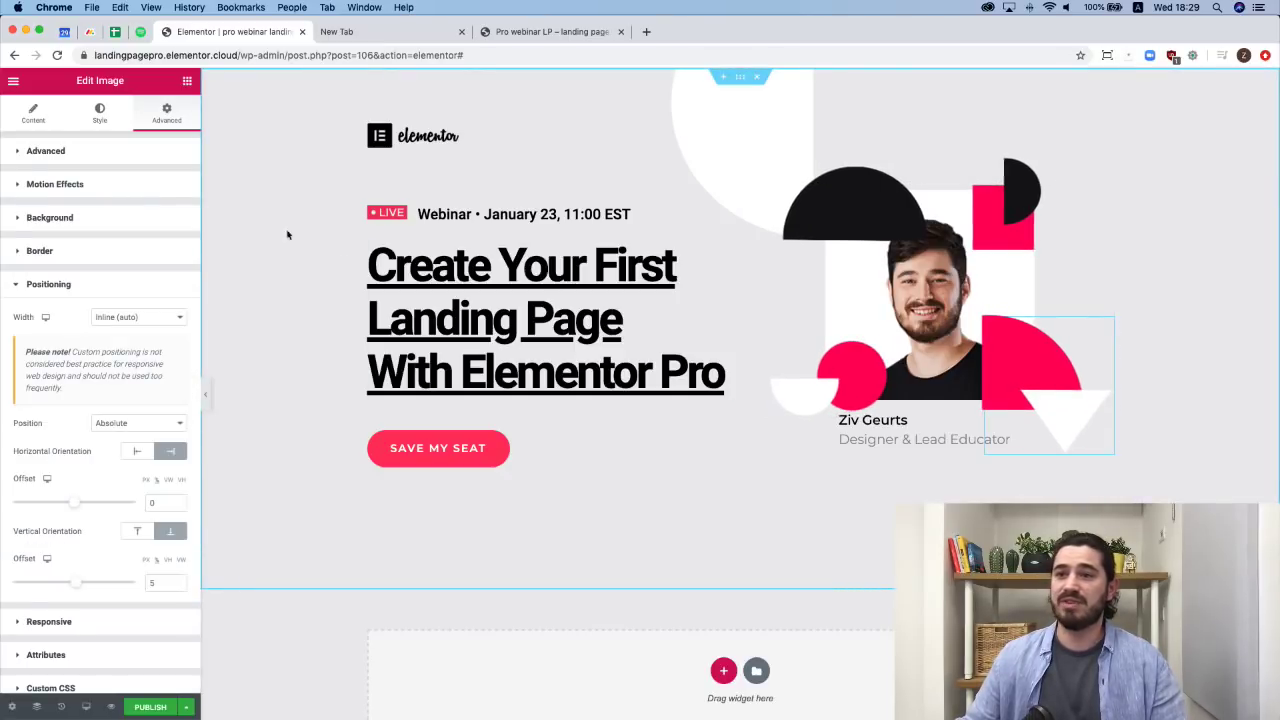
left_click(94, 186)
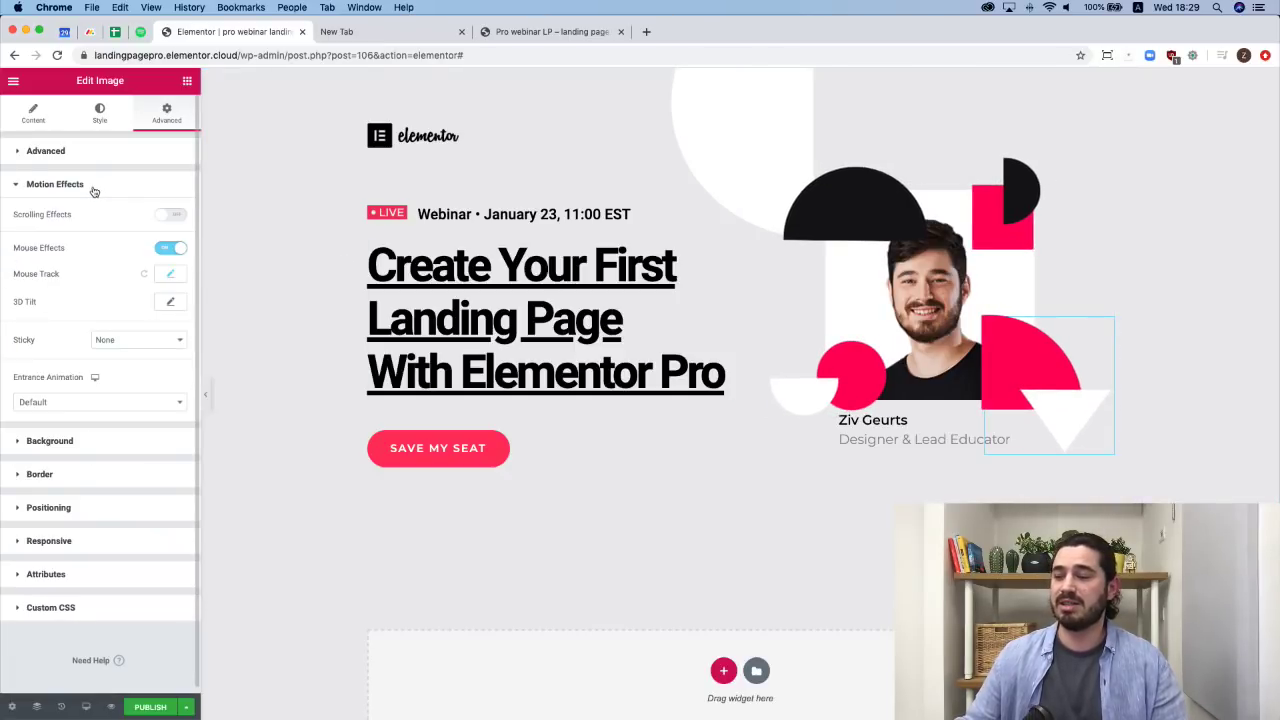
left_click(170, 279)
left_click(141, 318)
left_click(139, 298)
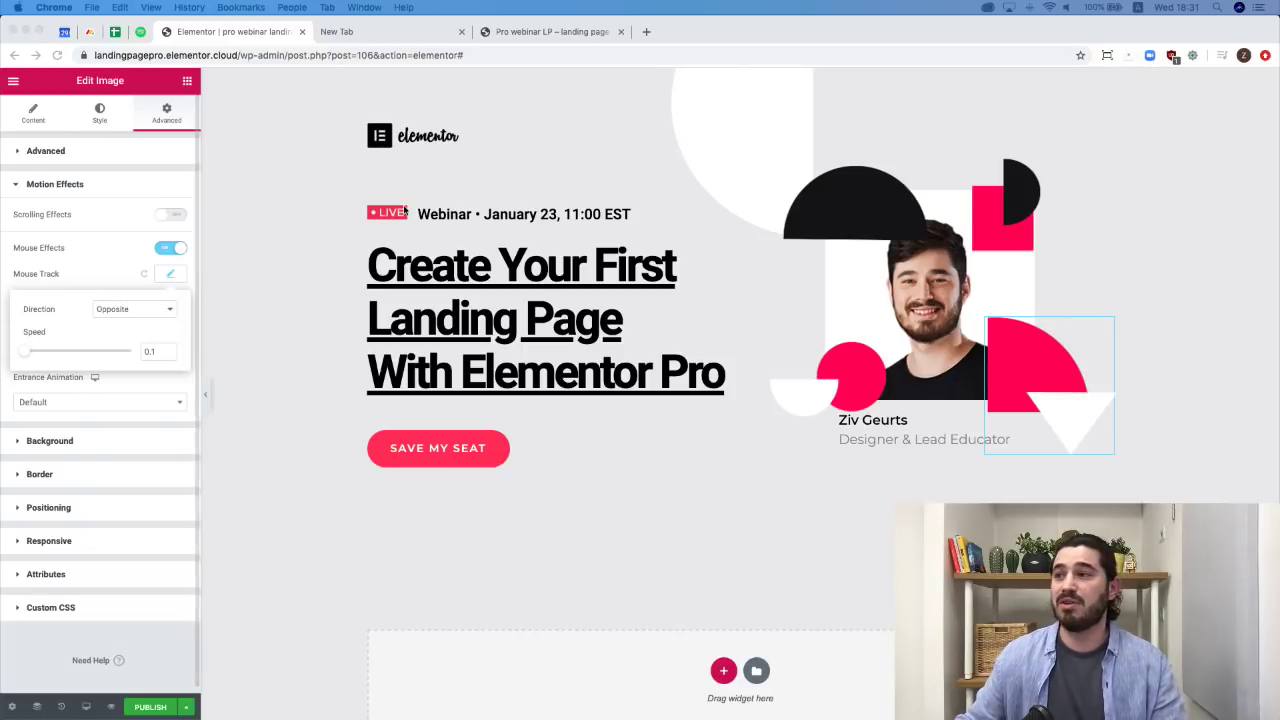
left_click(553, 31)
scroll(673, 338, "down", 5)
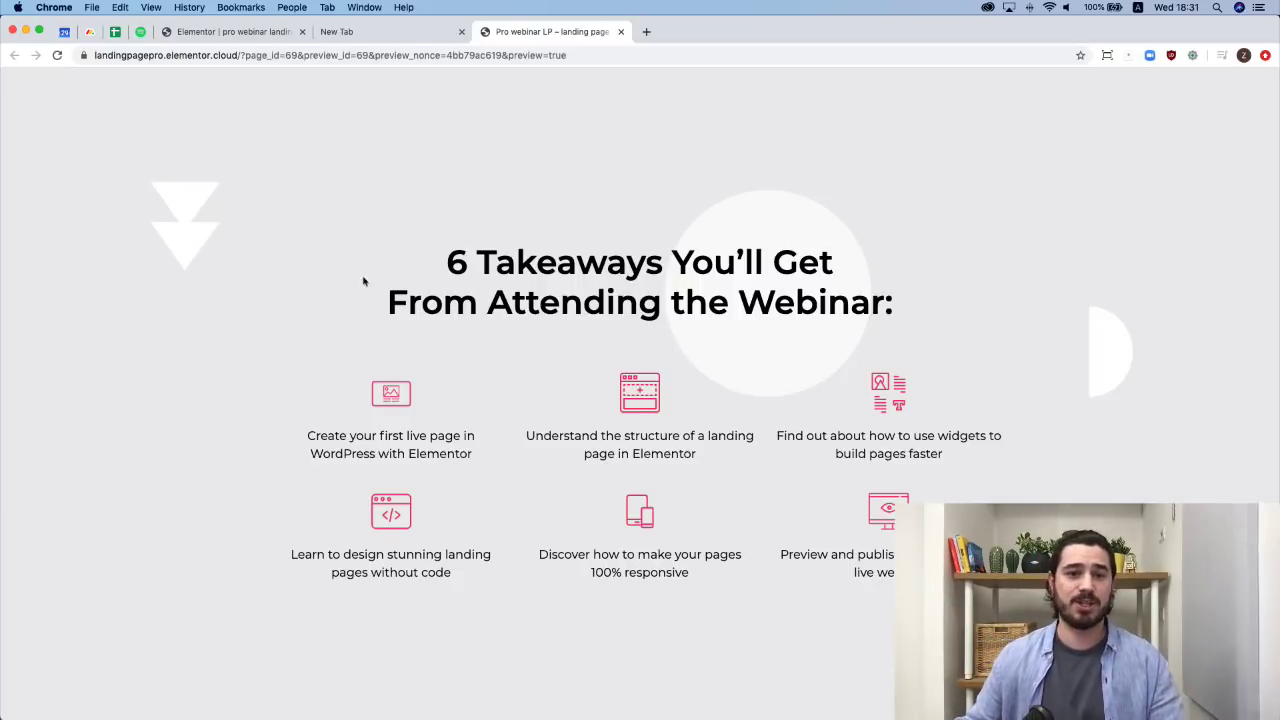
left_click(200, 32)
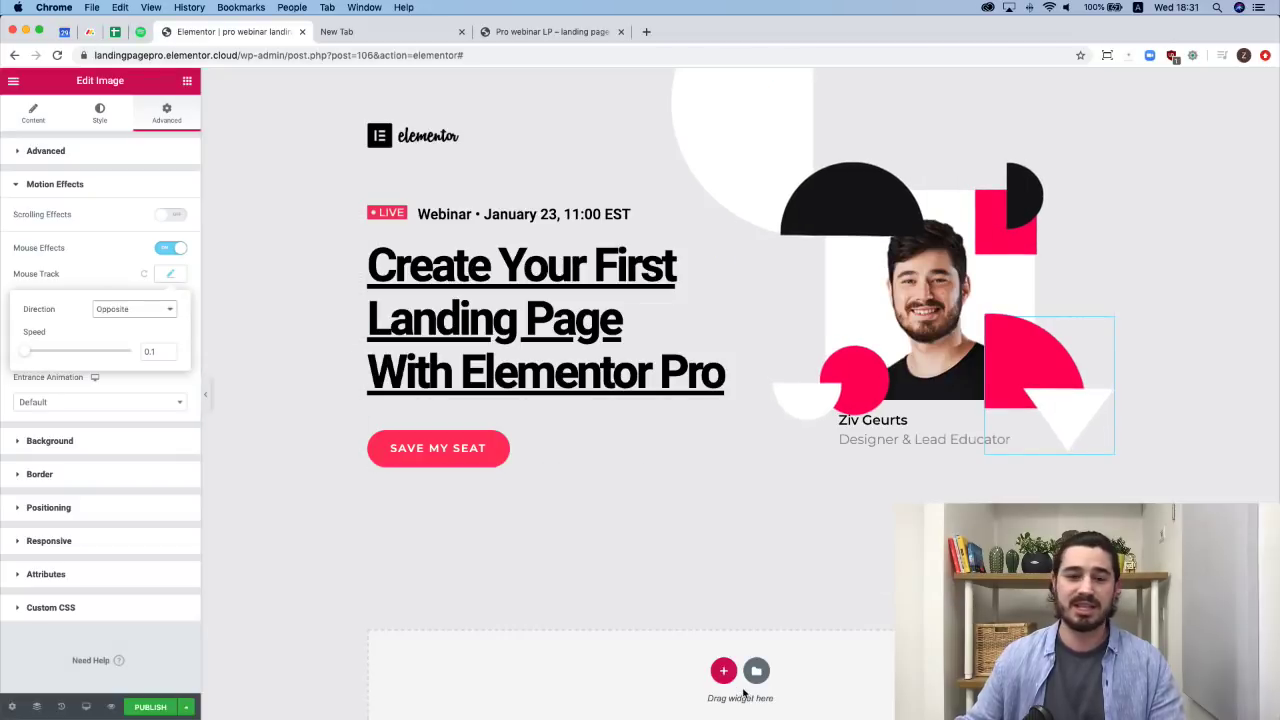
Add a new single-column section below the hero
left_click(723, 670)
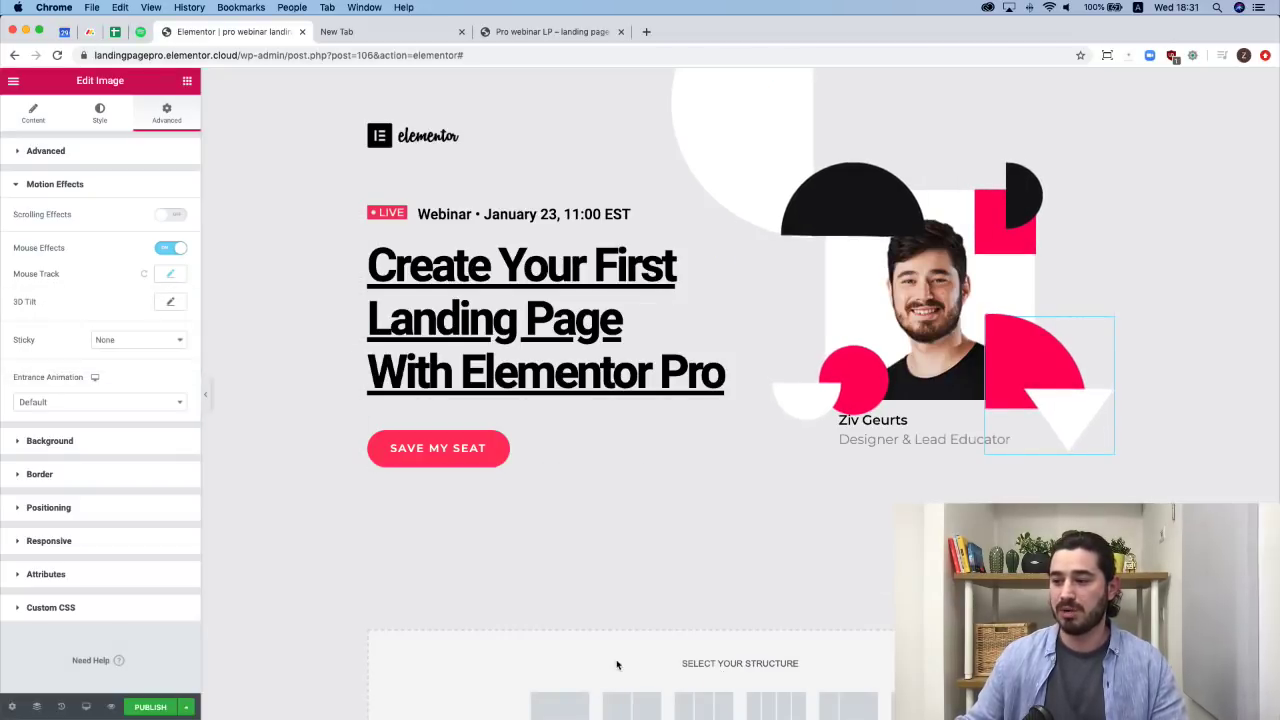
scroll(615, 664, "down", 2)
left_click(558, 583)
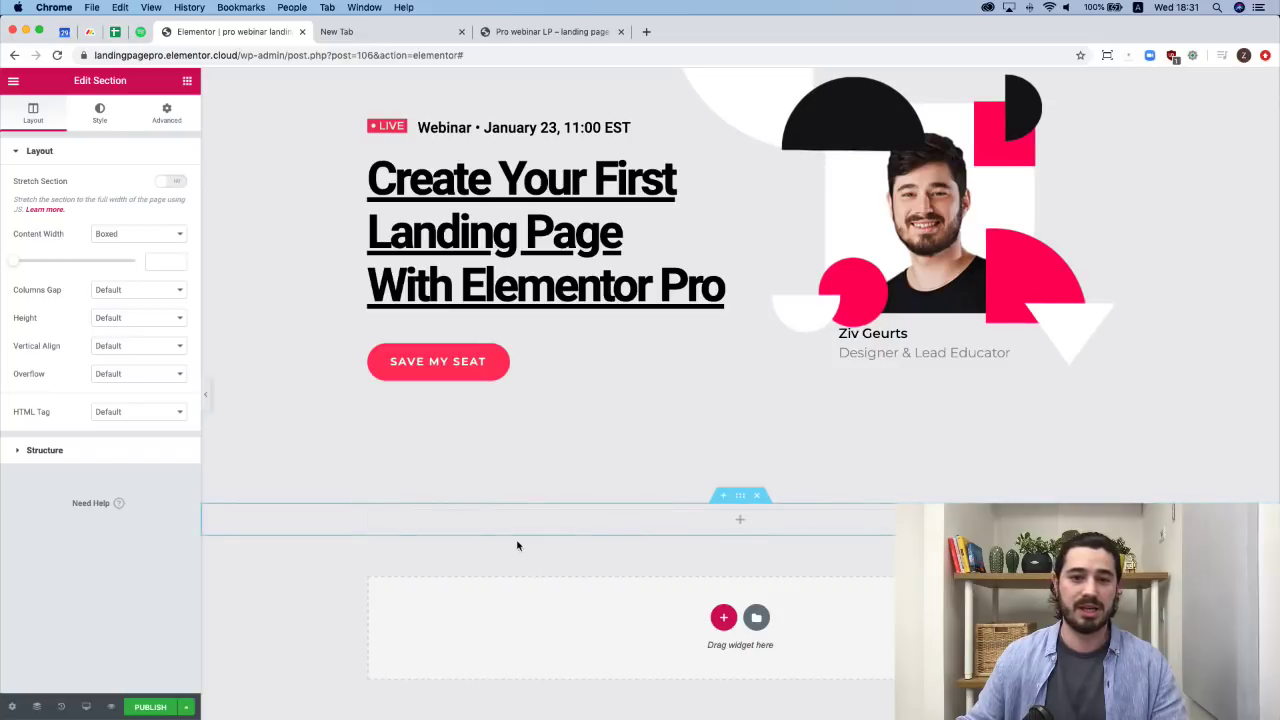
Set the section height to Min Height with a value of 60
left_click(96, 319)
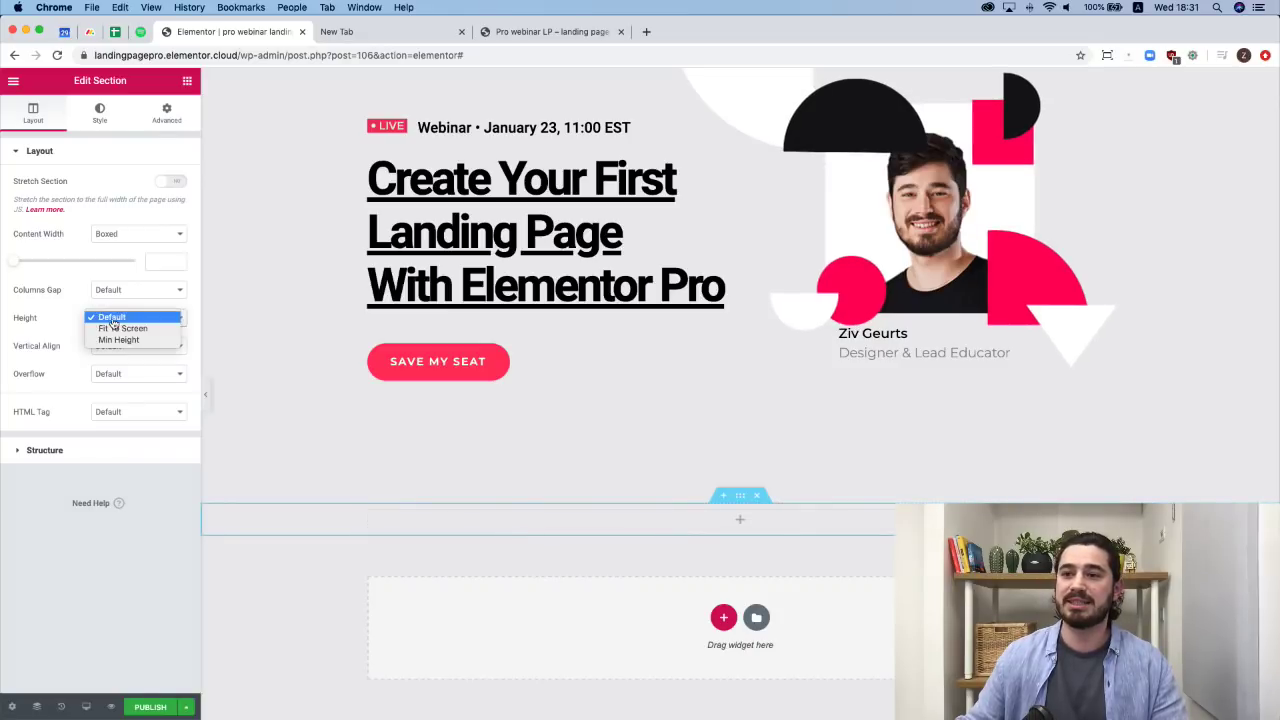
left_click(118, 340)
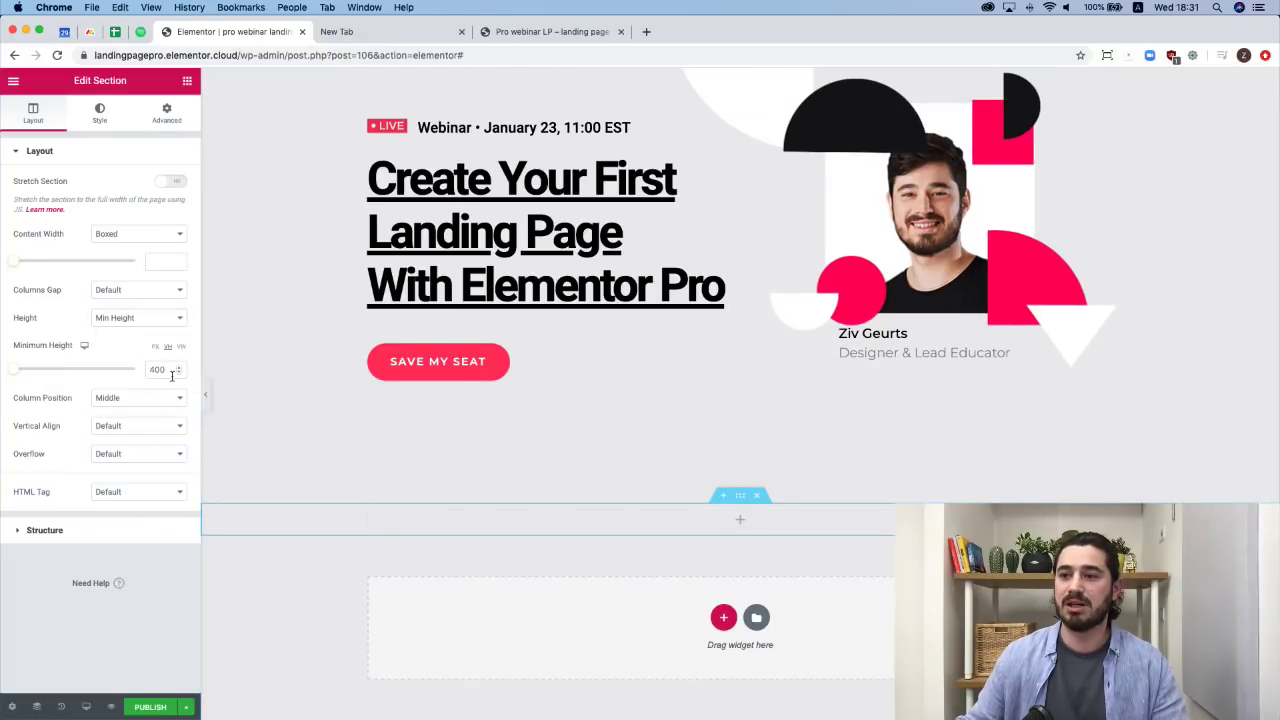
left_click_drag(170, 369, 142, 370)
type("60")
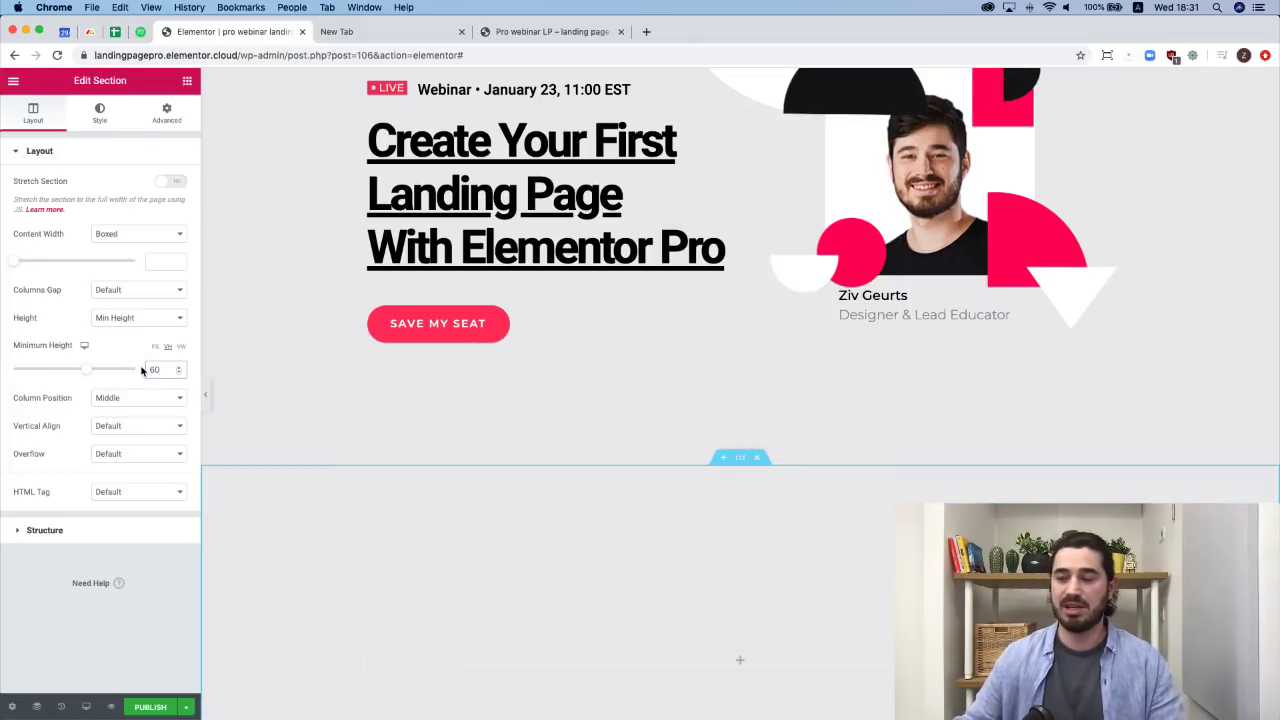
scroll(611, 370, "down", 4)
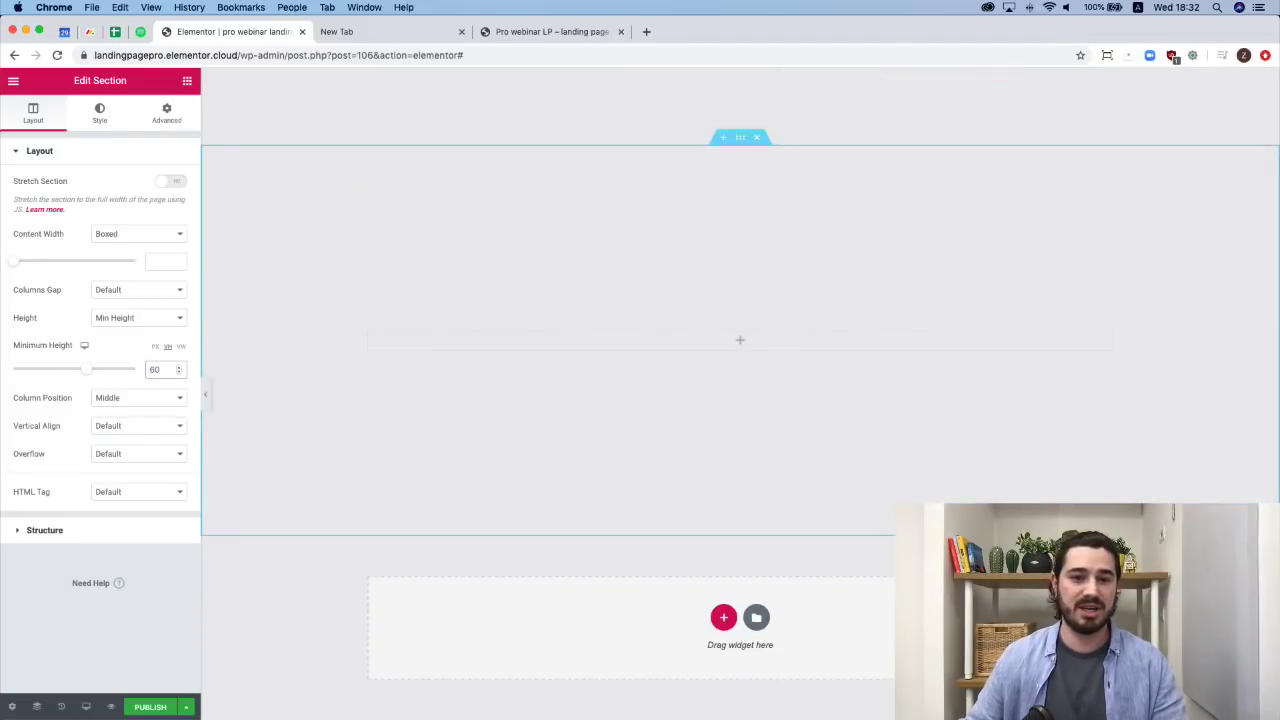
Give the section a classic background image, bg-element-4a.png
left_click(100, 118)
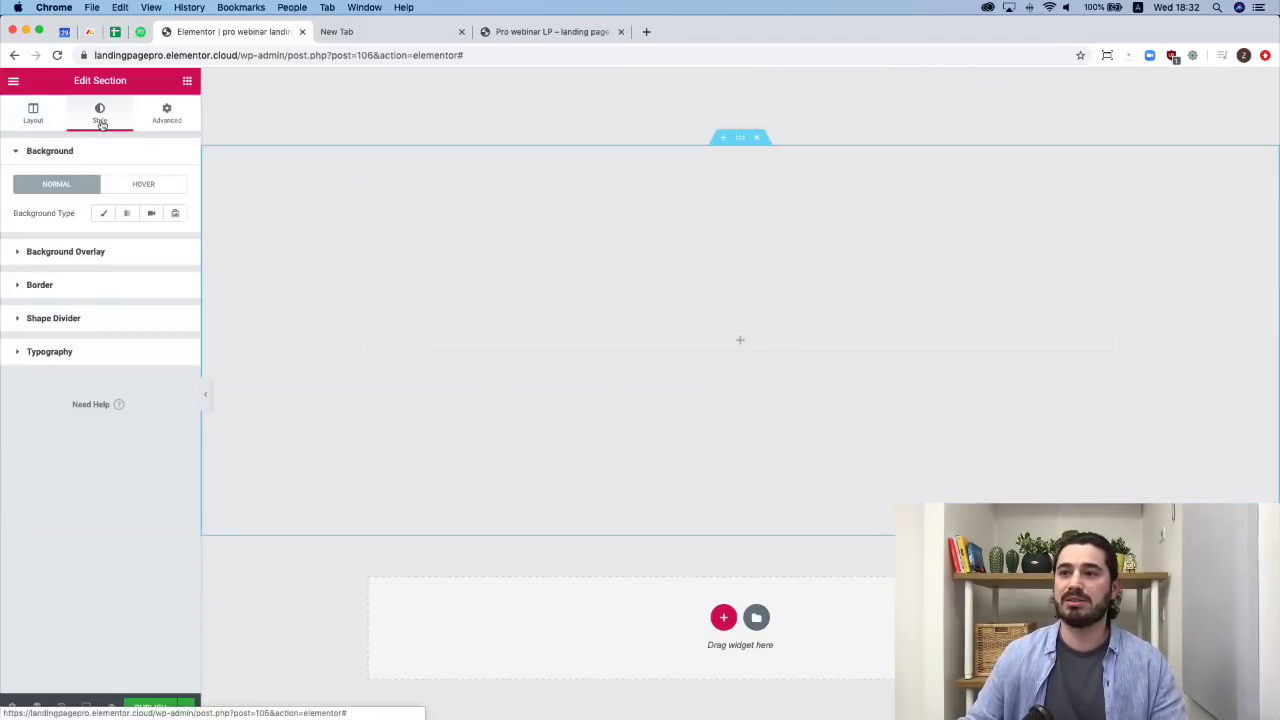
left_click(103, 213)
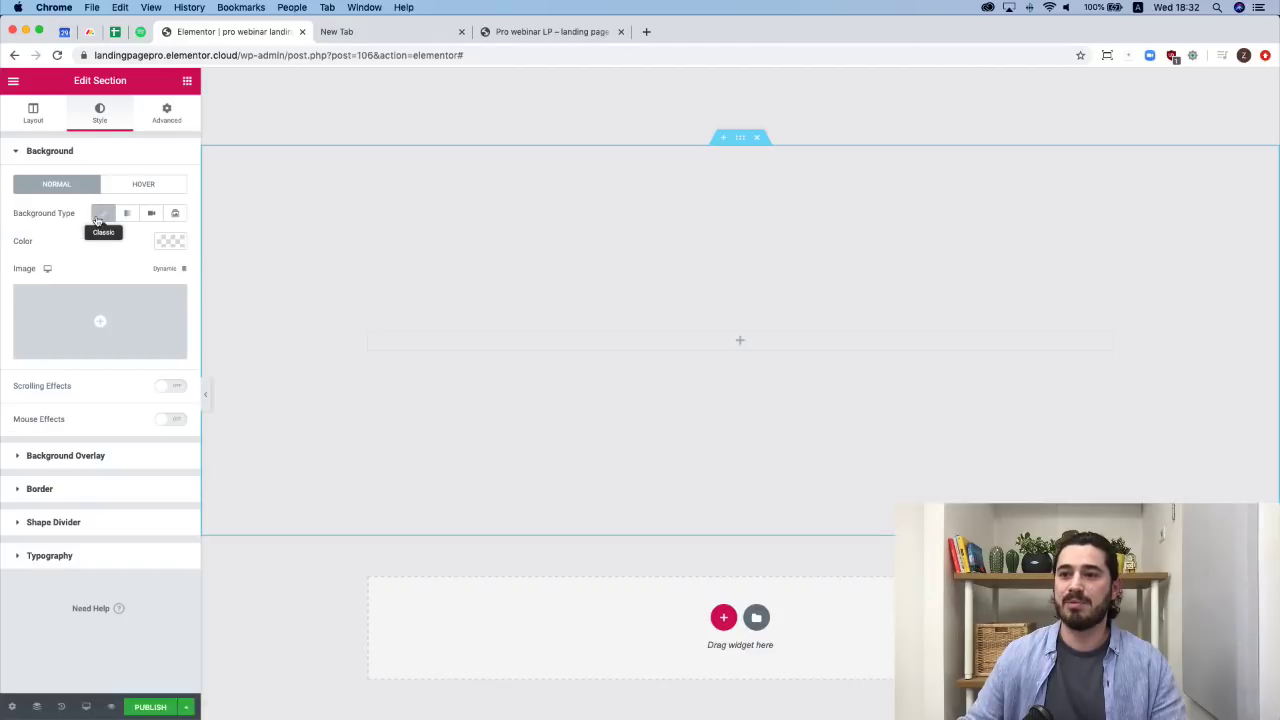
left_click(106, 317)
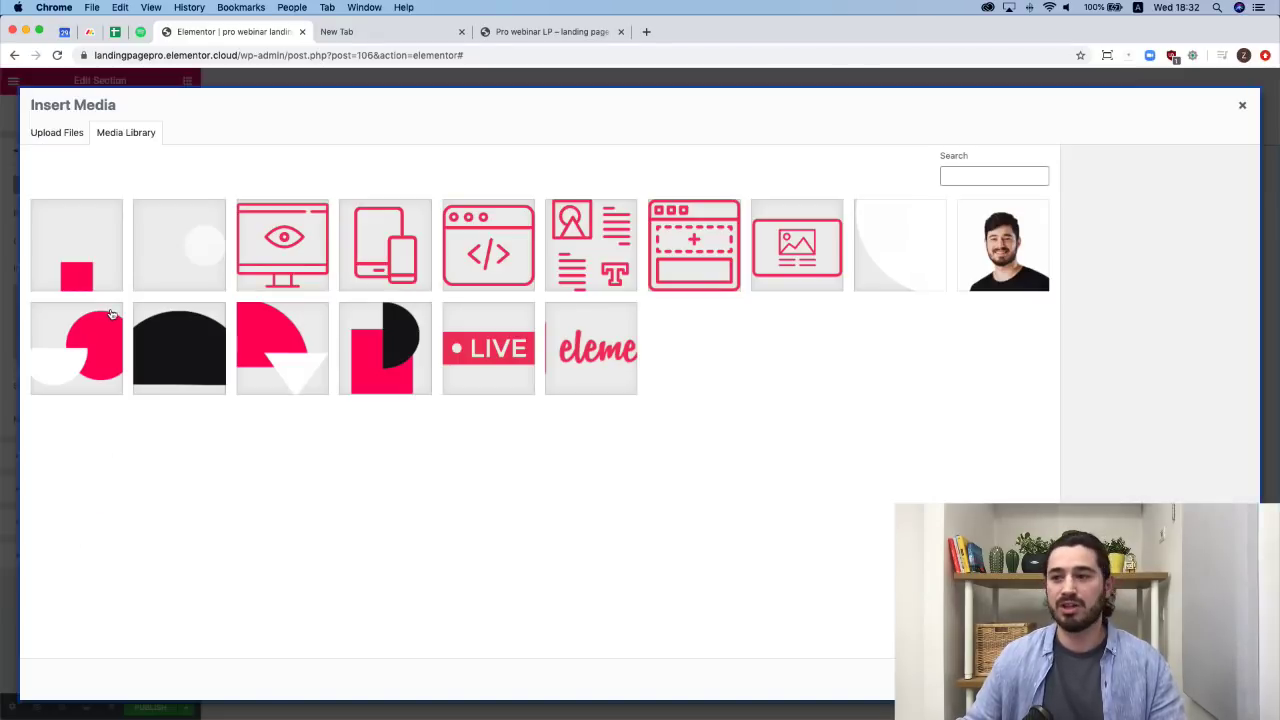
left_click(184, 262)
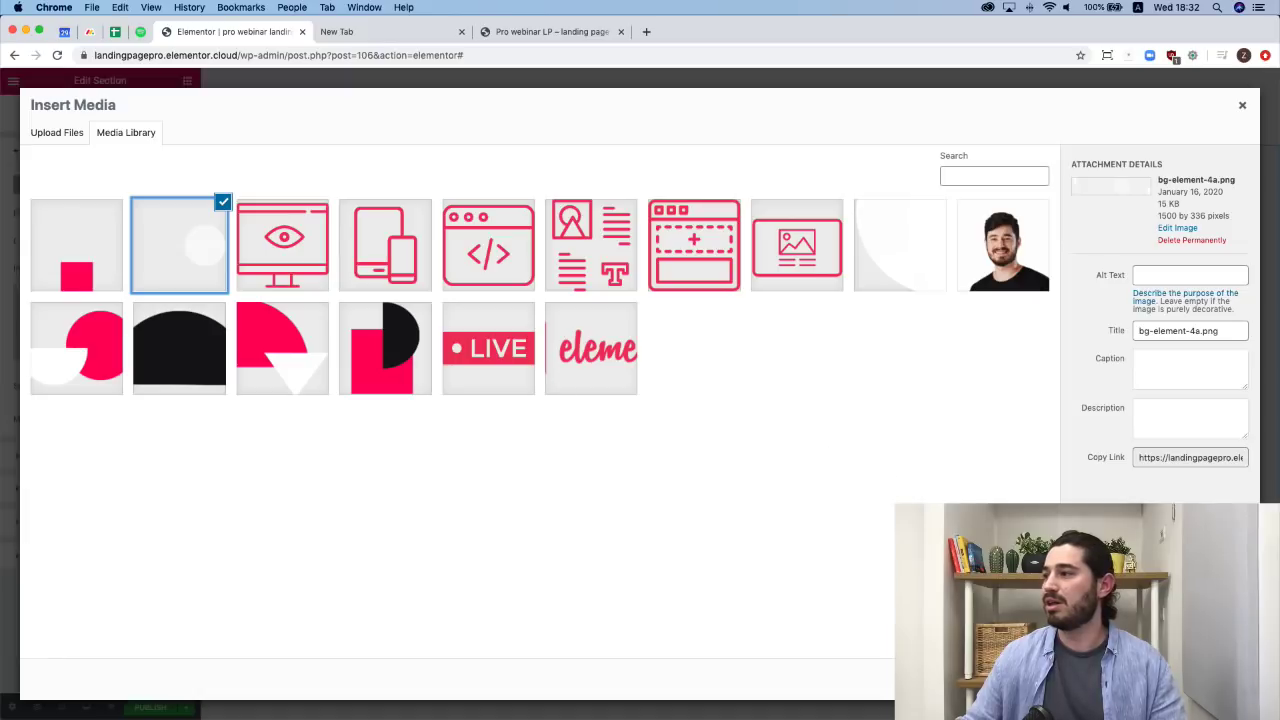
left_click(1195, 680)
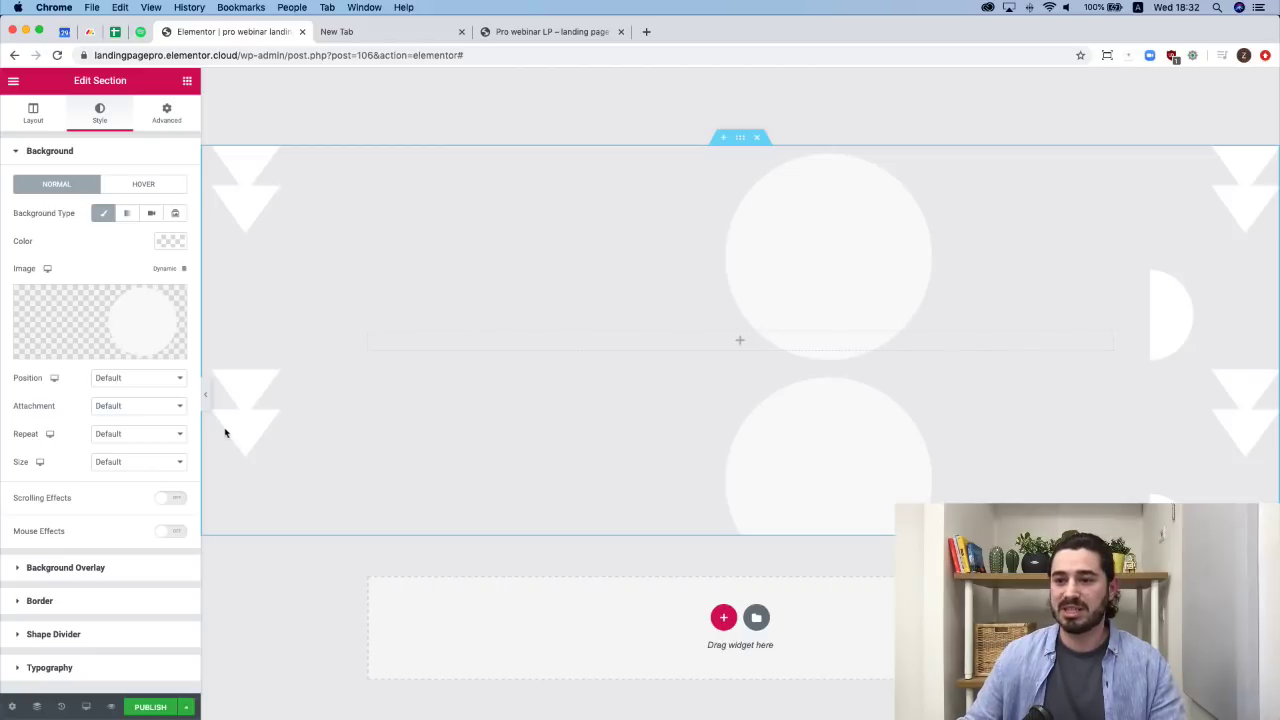
Set the background image to No-repeat, positioned Top Center
left_click(170, 436)
left_click(154, 445)
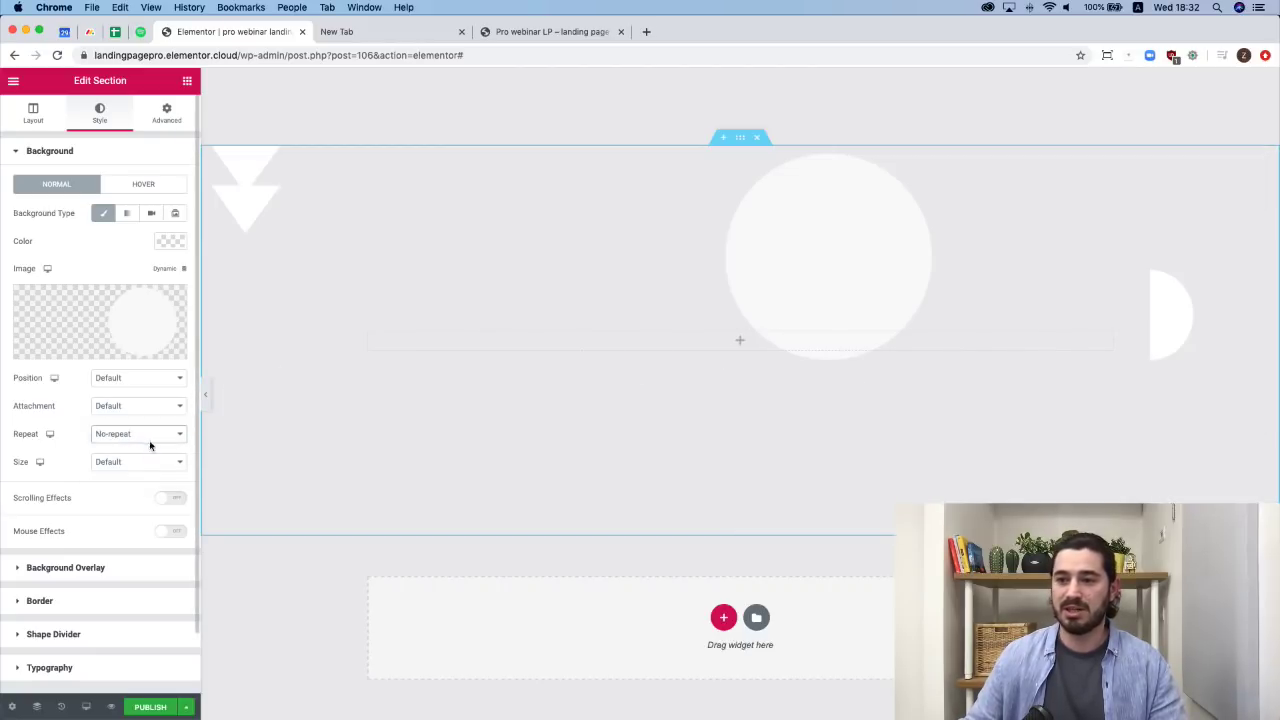
left_click(129, 382)
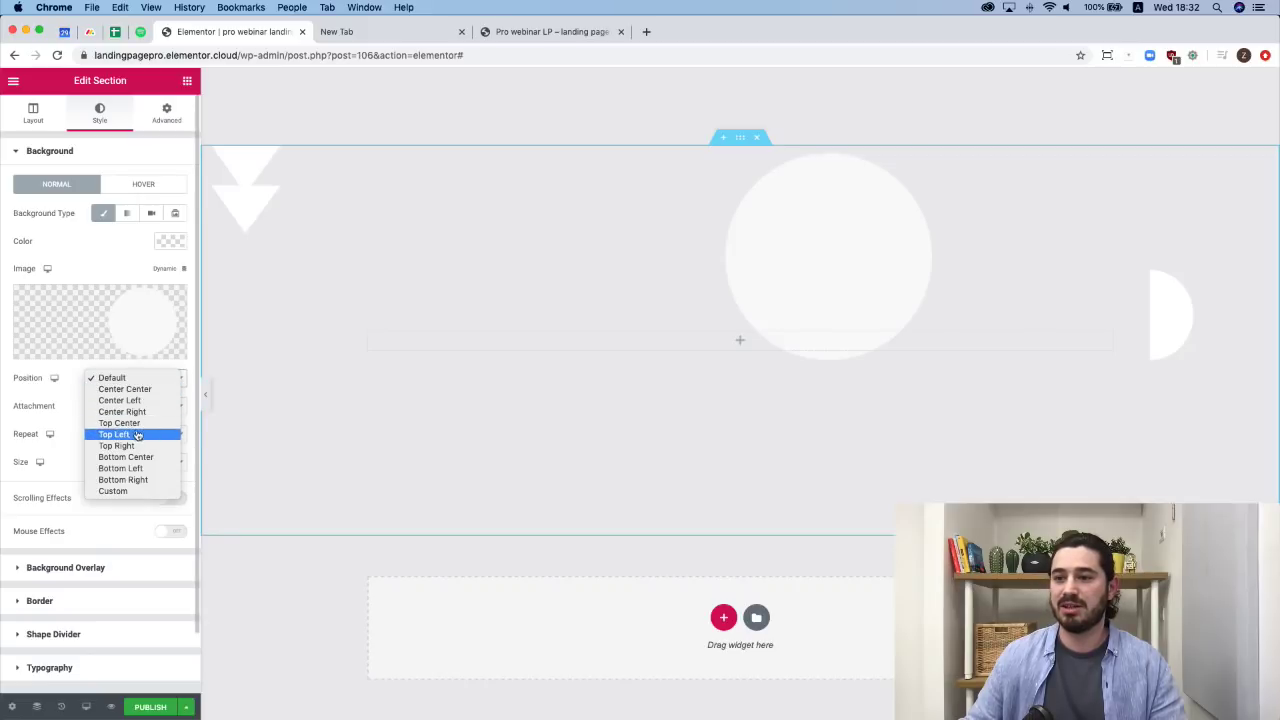
key("Escape")
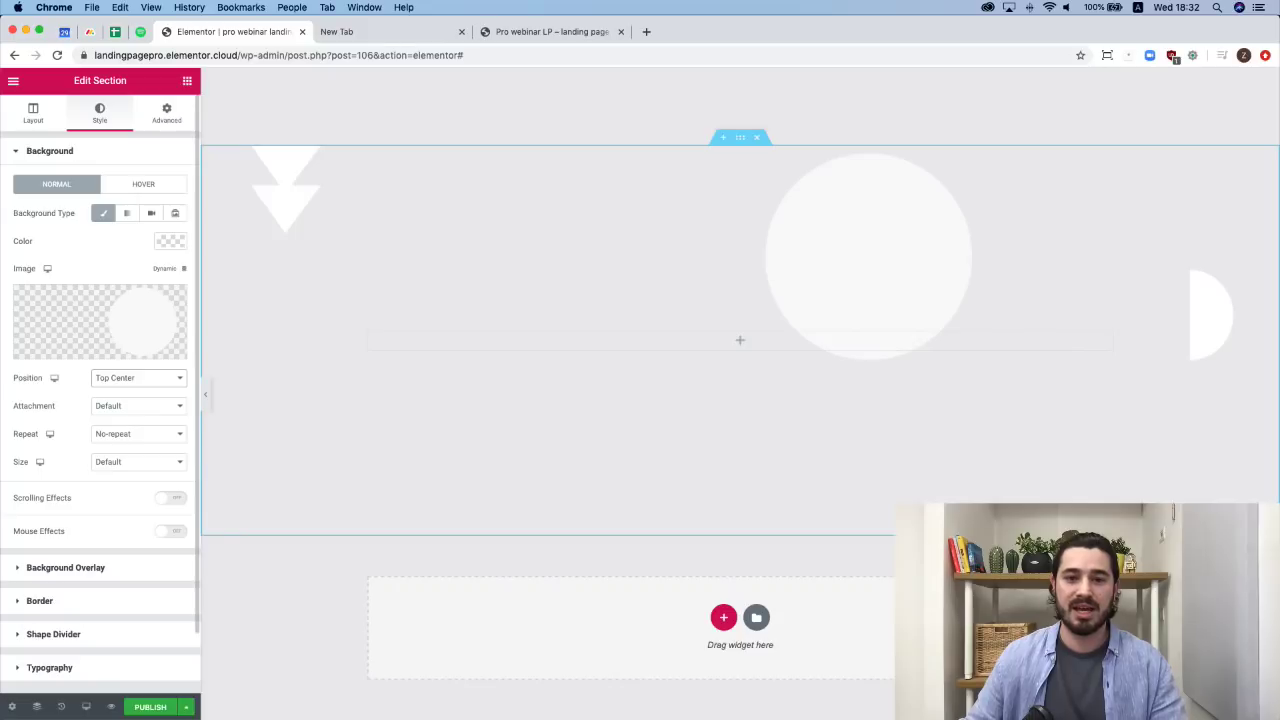
Add a centred heading reading '6 Takeaways You'll Get From Attending the Webinar:' to the section
left_click(166, 116)
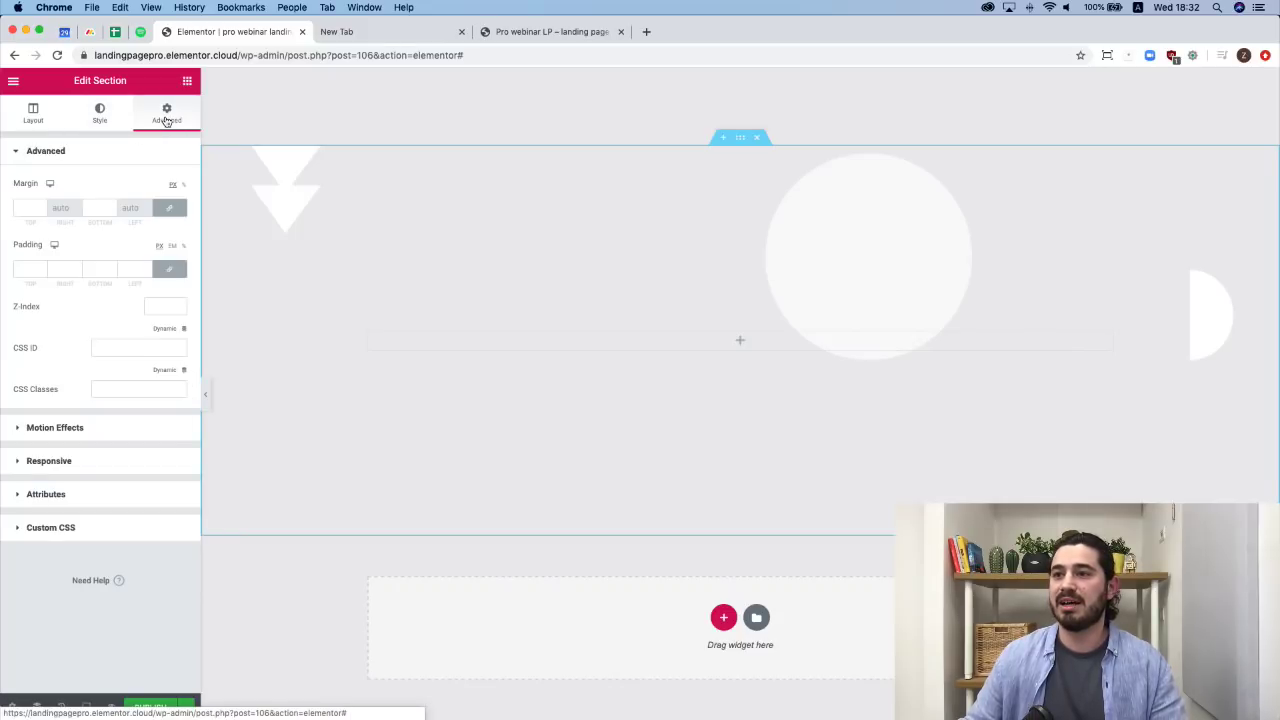
left_click(187, 81)
left_click_drag(145, 215, 709, 346)
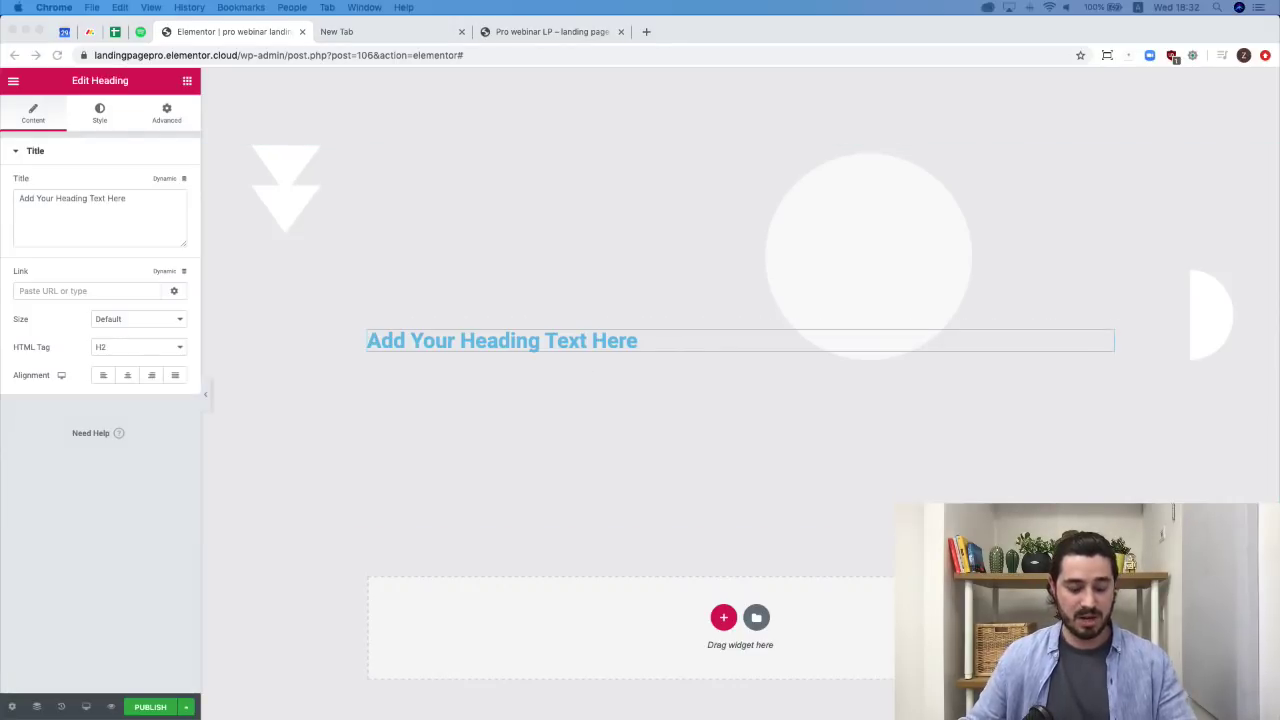
triple_click(134, 208)
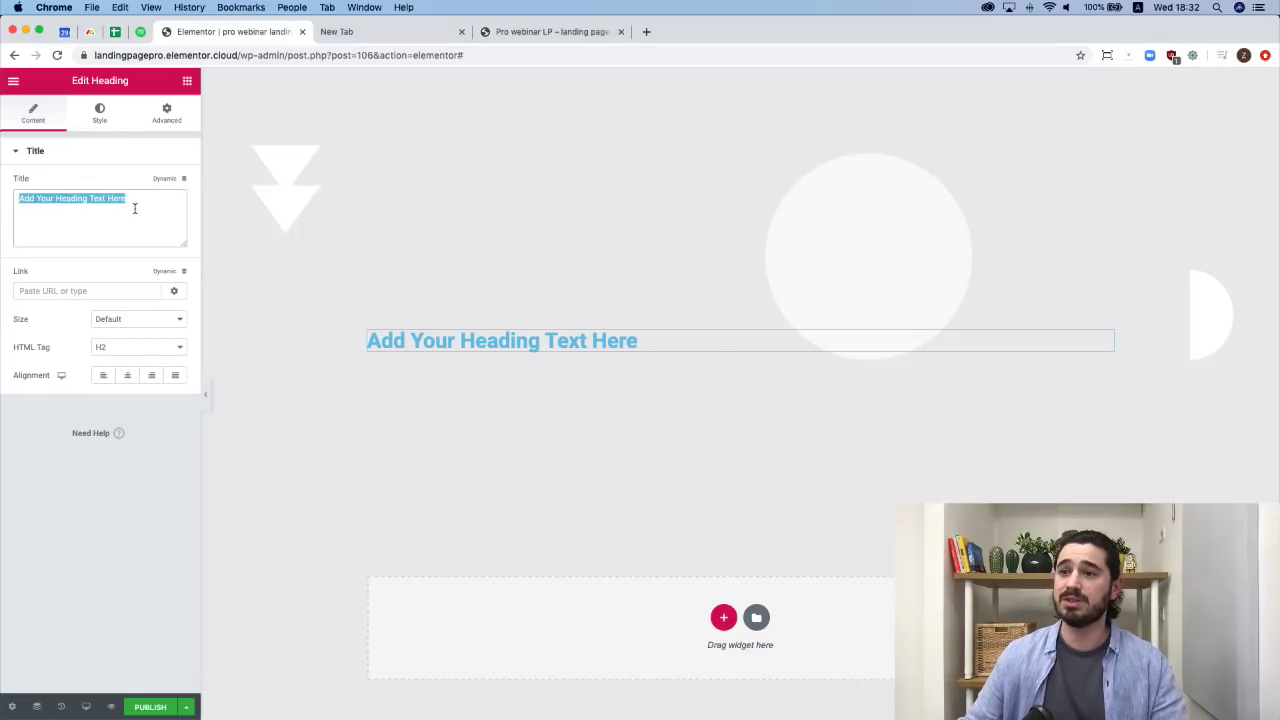
type("6 Takeaways You’ll Get <br> From Attending the Webinar:")
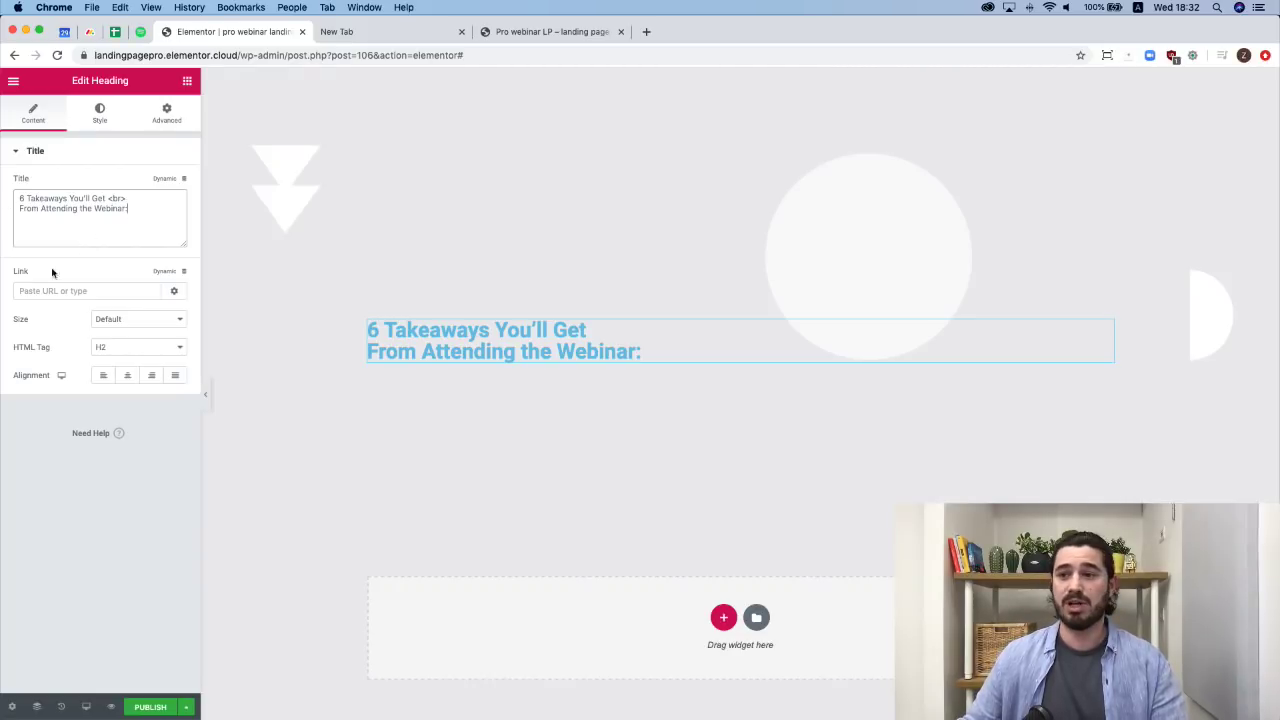
left_click(127, 377)
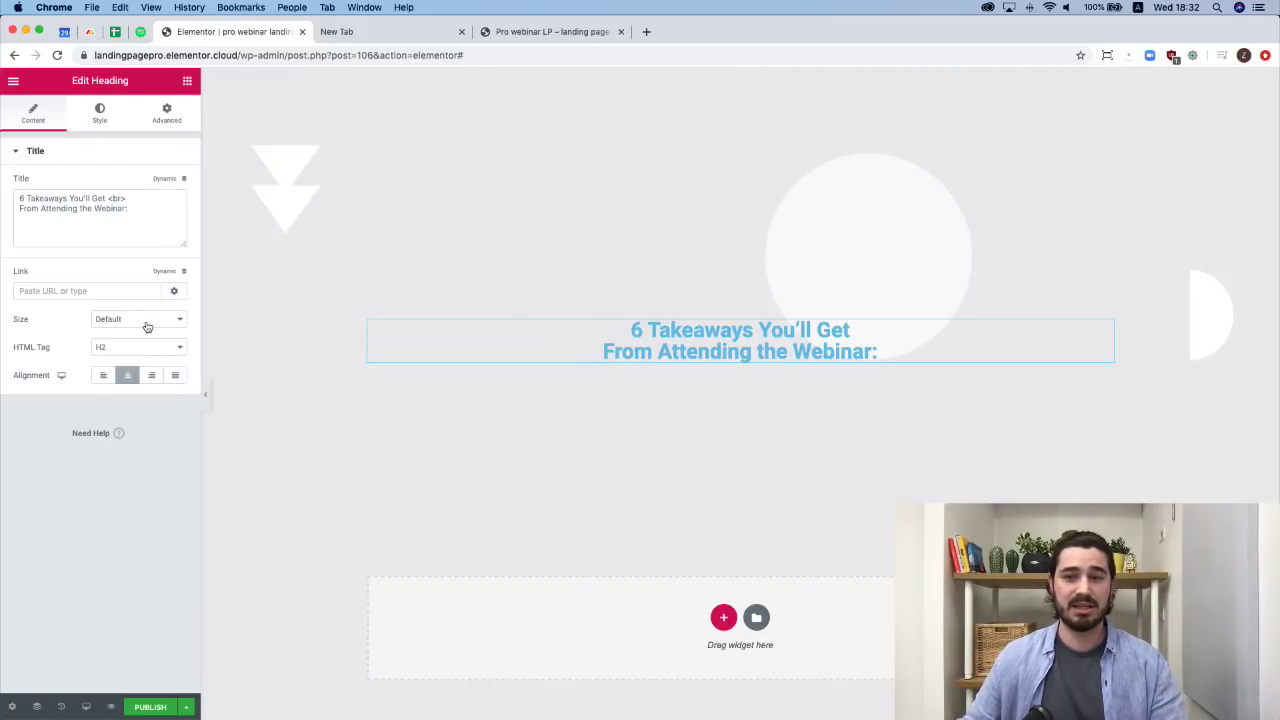
left_click(100, 116)
Make the heading text colour black
left_click(170, 184)
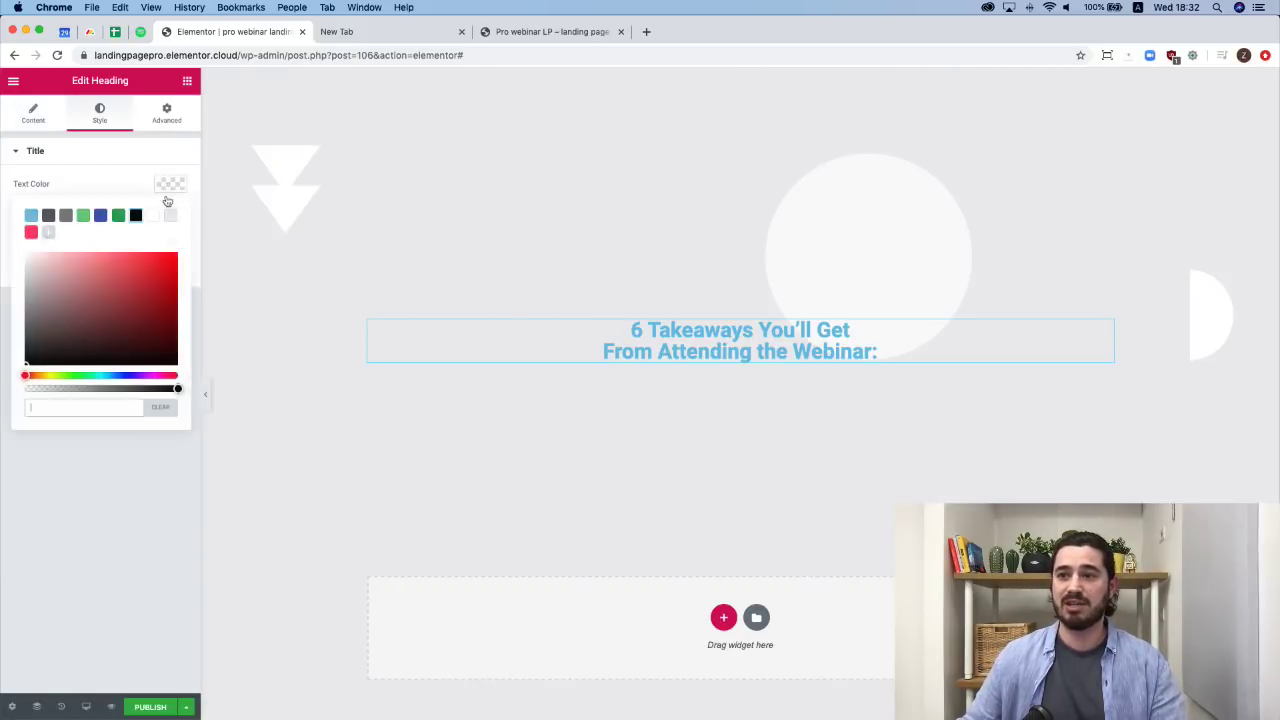
left_click_drag(66, 342, 11, 389)
left_click(172, 188)
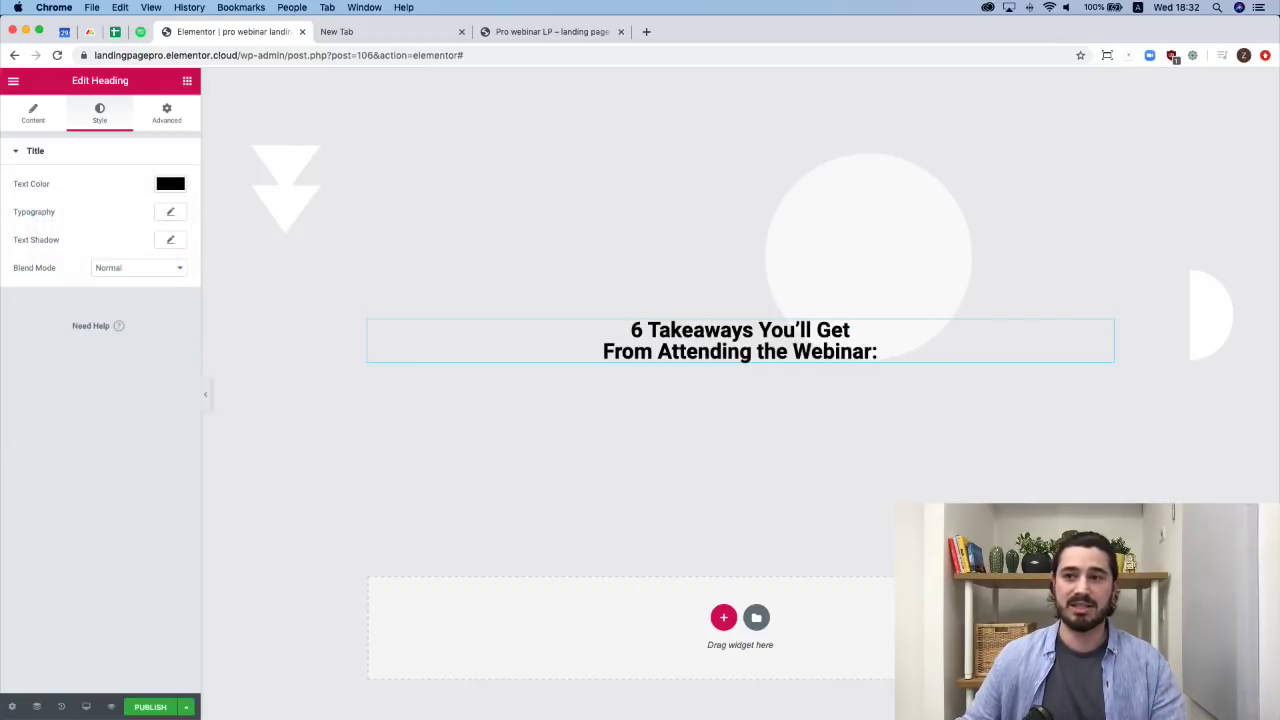
Set the heading typography to Montserrat, size 50, line height 60 px
left_click(170, 212)
left_click(156, 253)
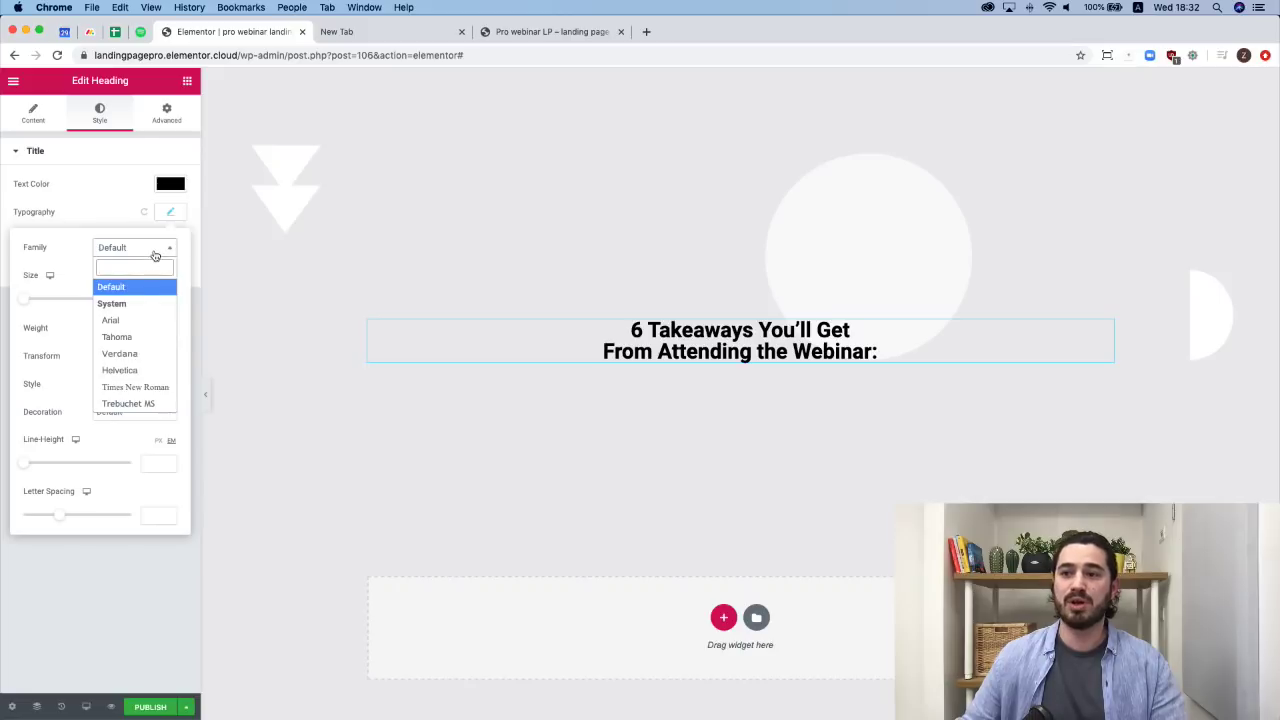
type("monts")
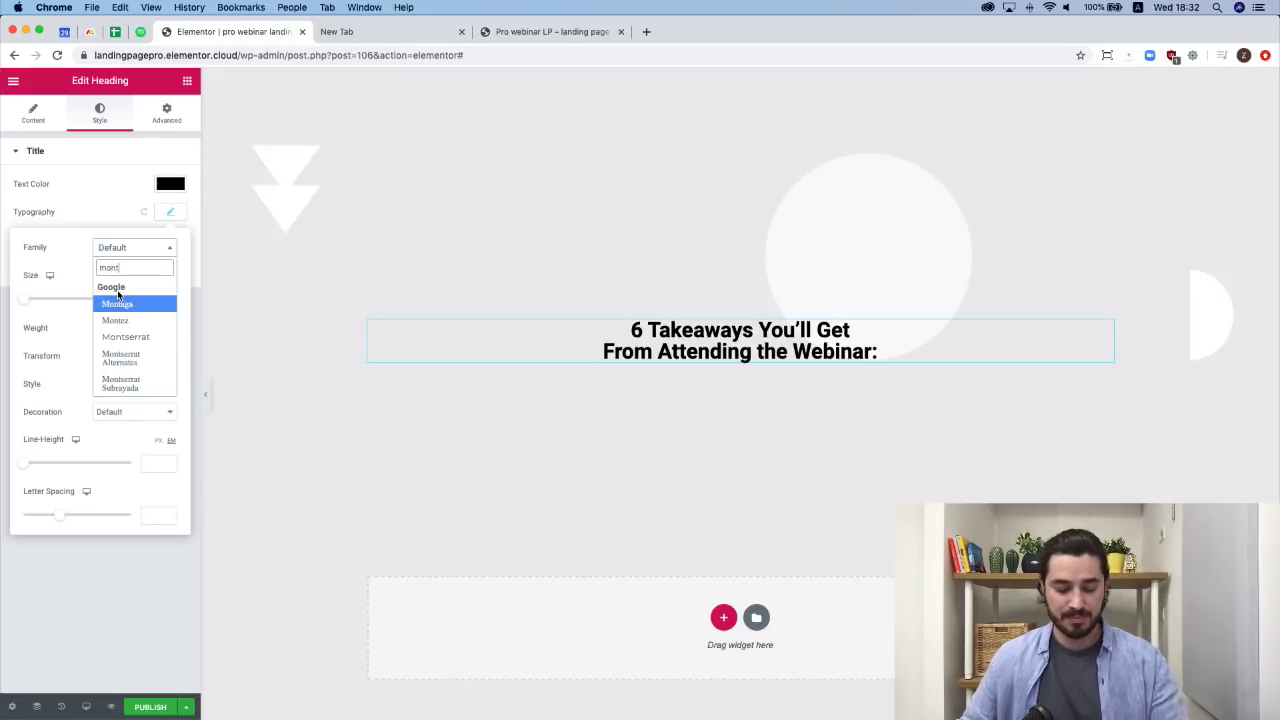
left_click(126, 304)
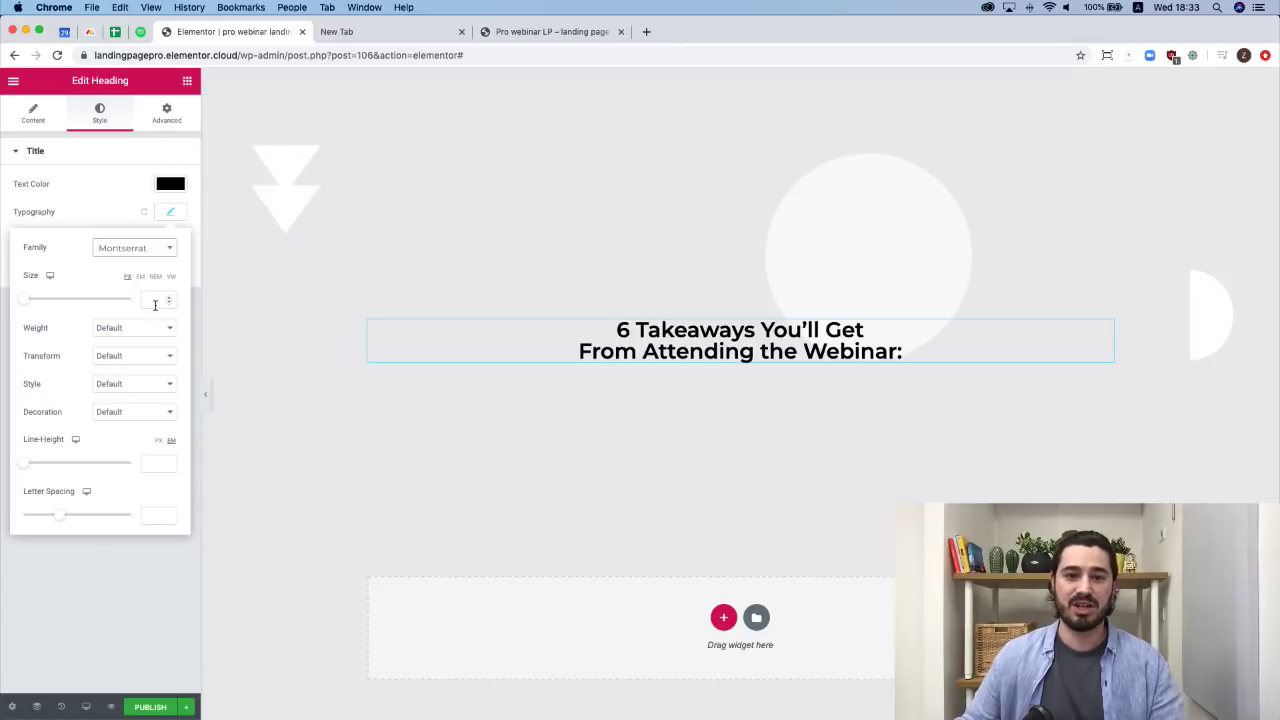
left_click(156, 302)
type("50")
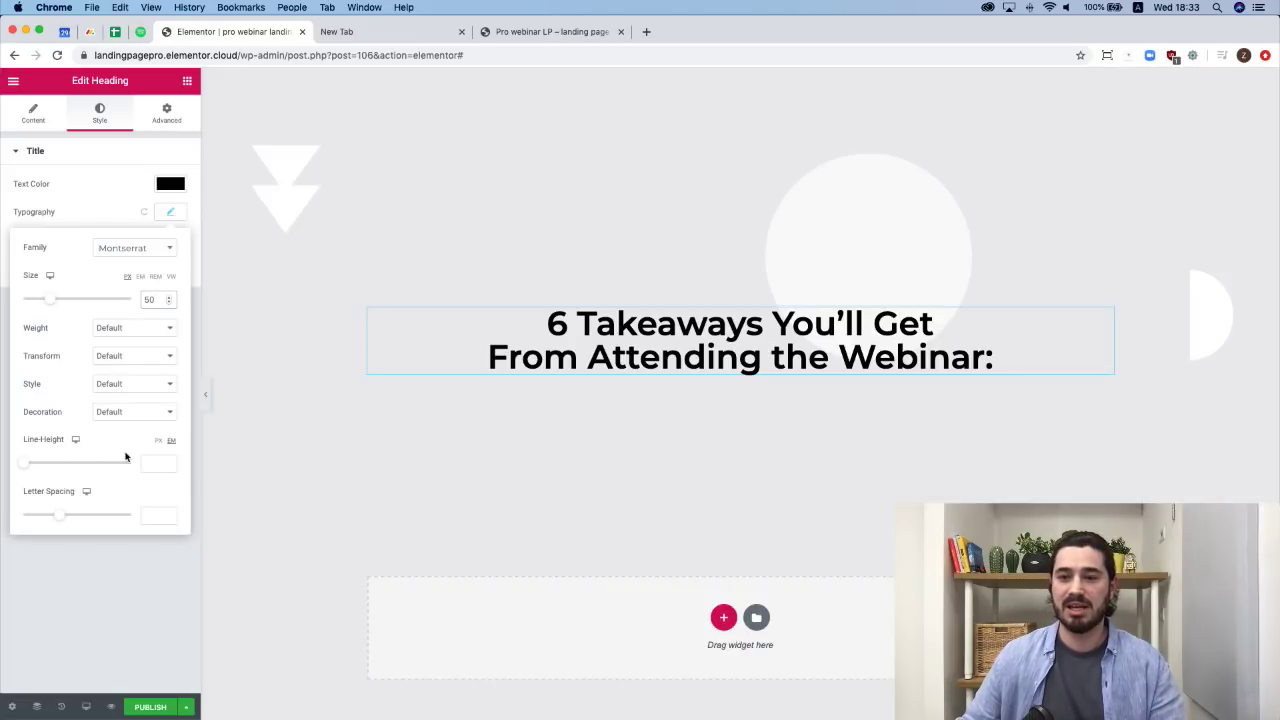
left_click(158, 441)
left_click_drag(27, 466, 91, 469)
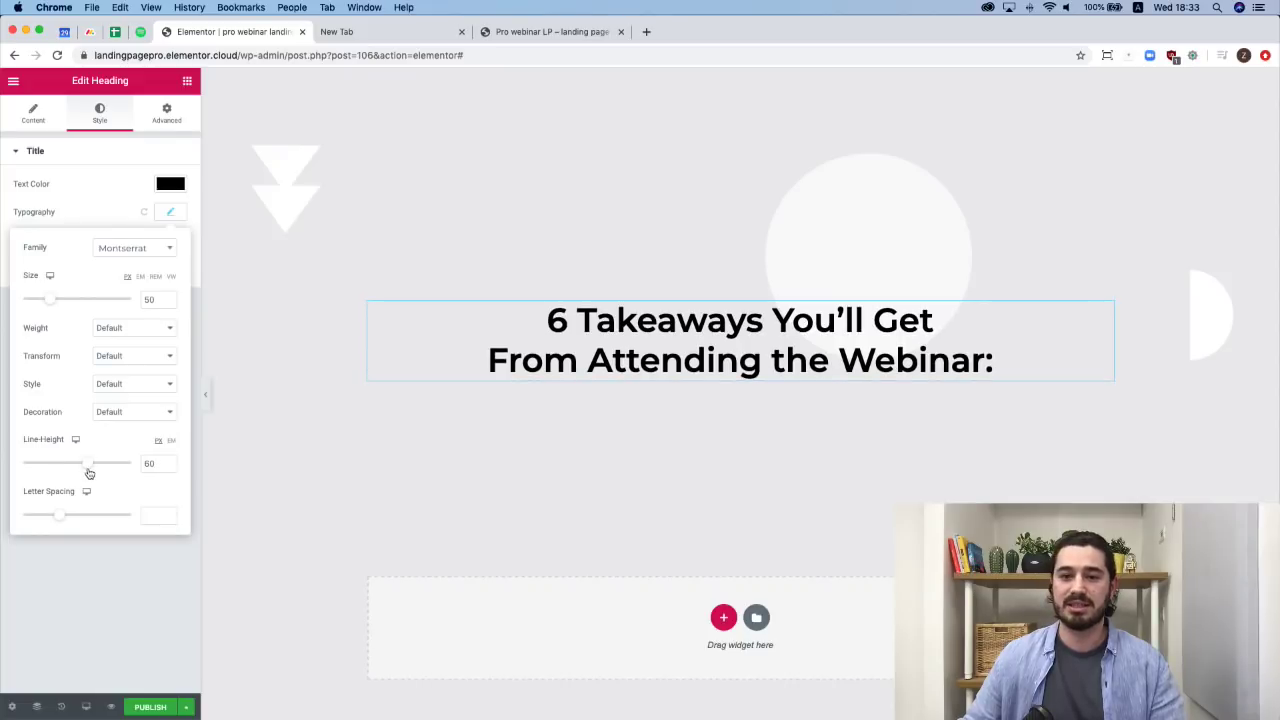
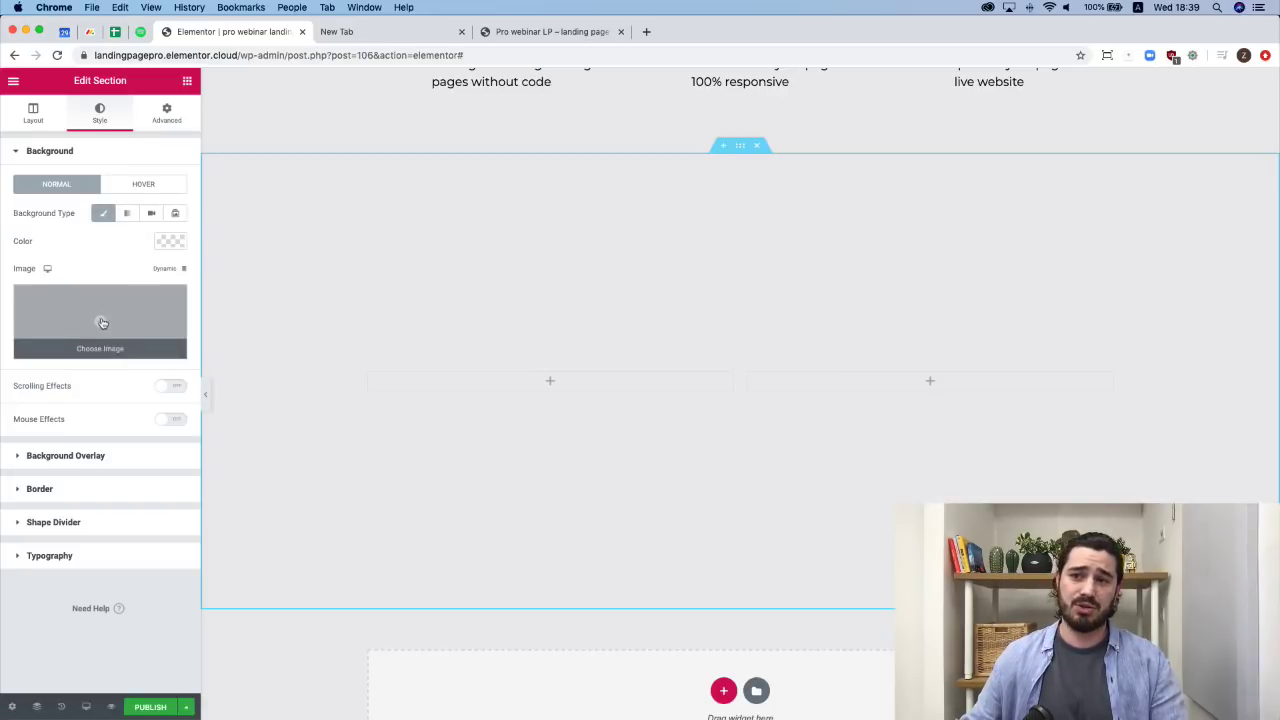
Set the pink shape image as the section background, no-repeat, positioned Center Right
left_click(100, 322)
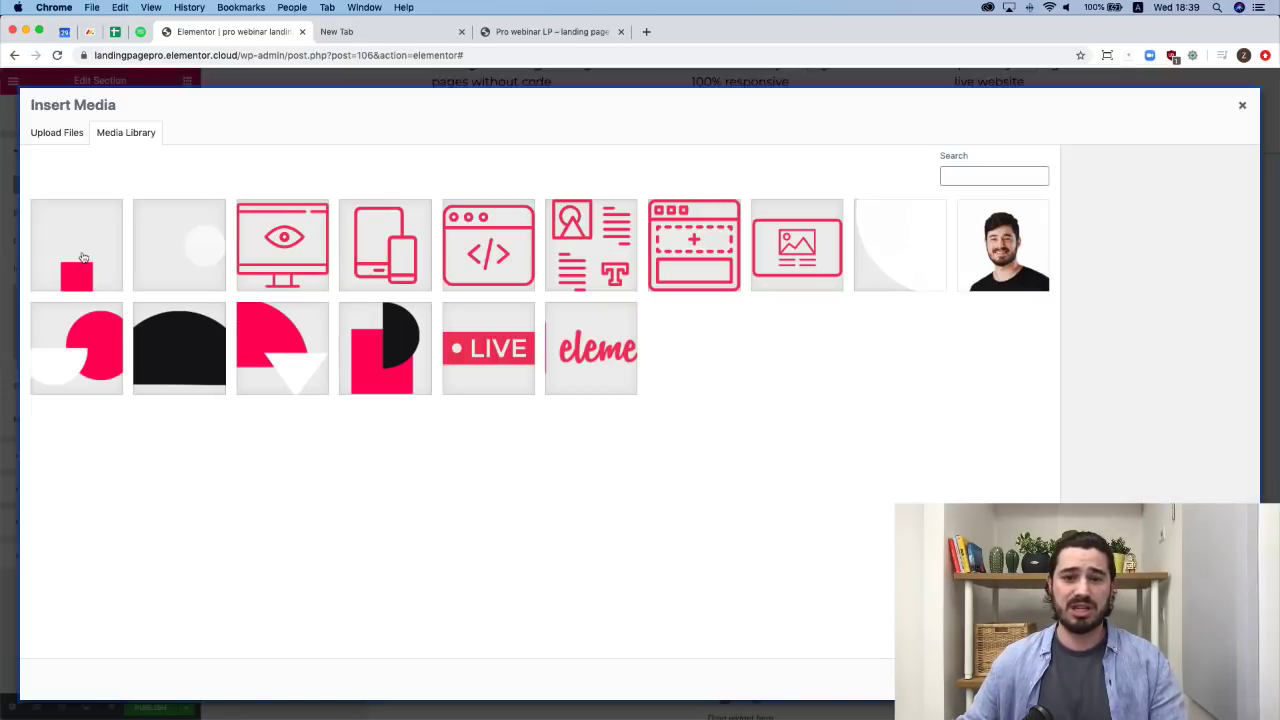
left_click(83, 258)
left_click(1205, 680)
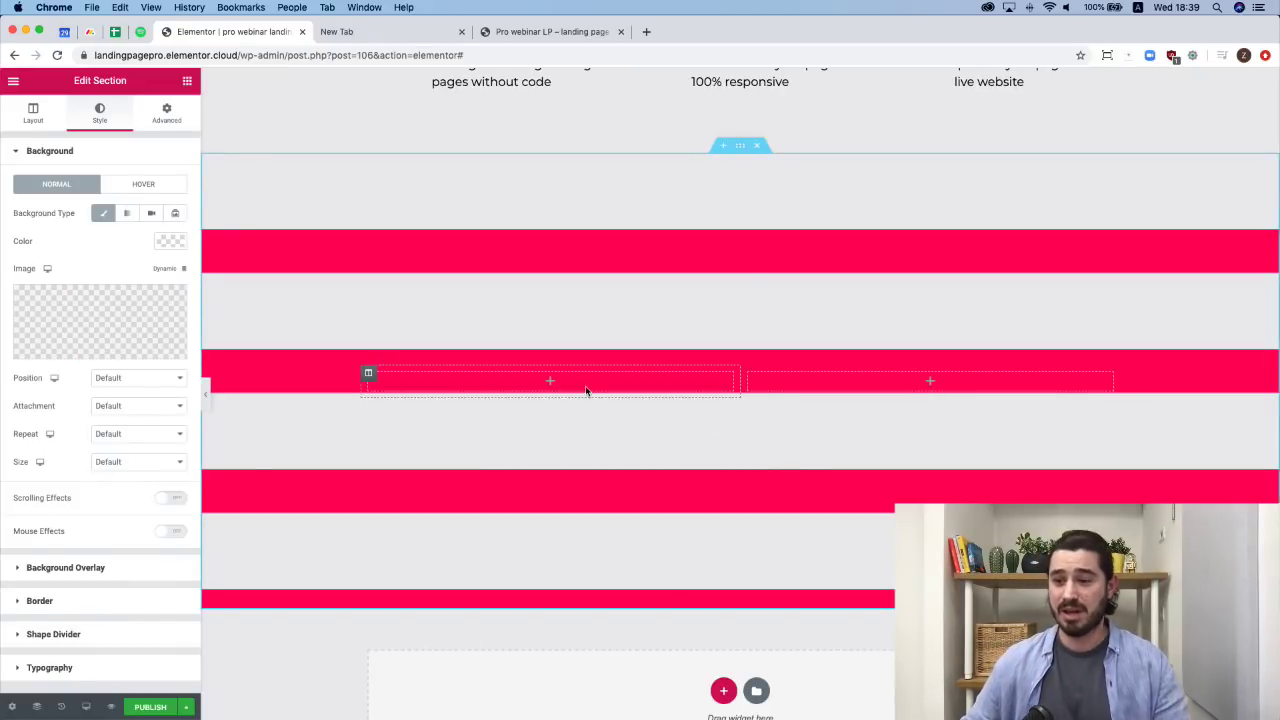
left_click(117, 434)
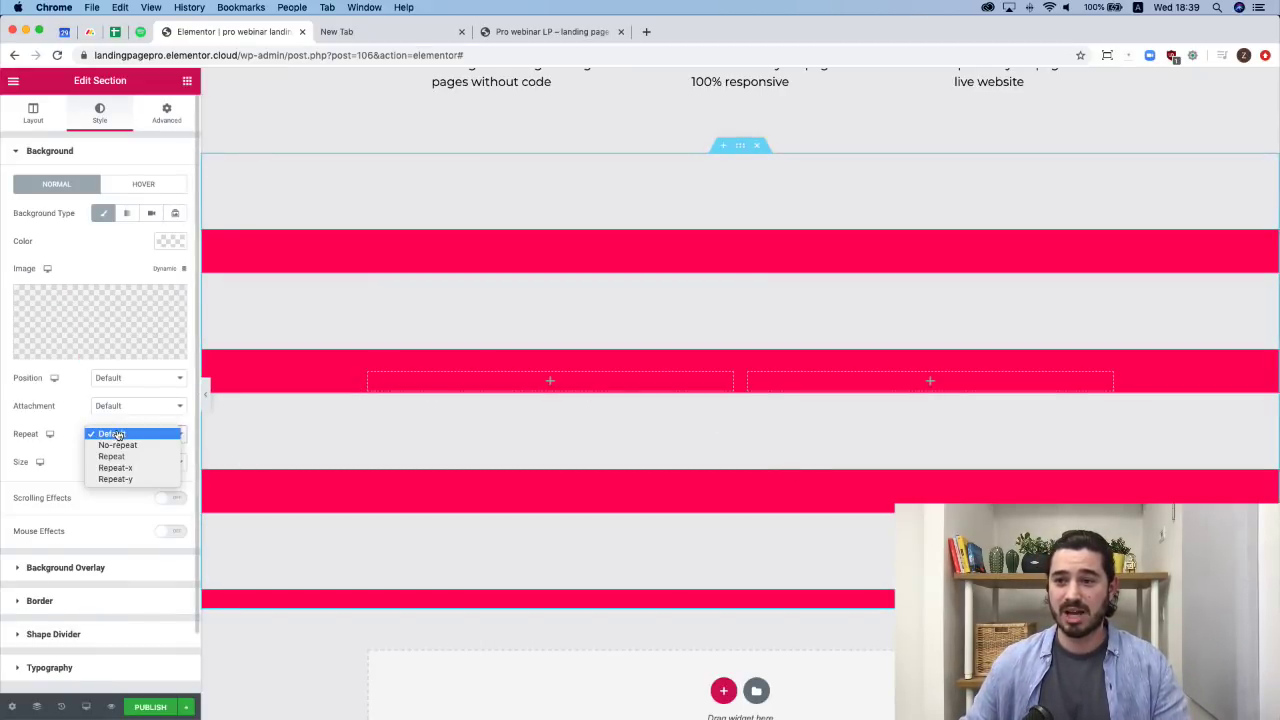
left_click(125, 441)
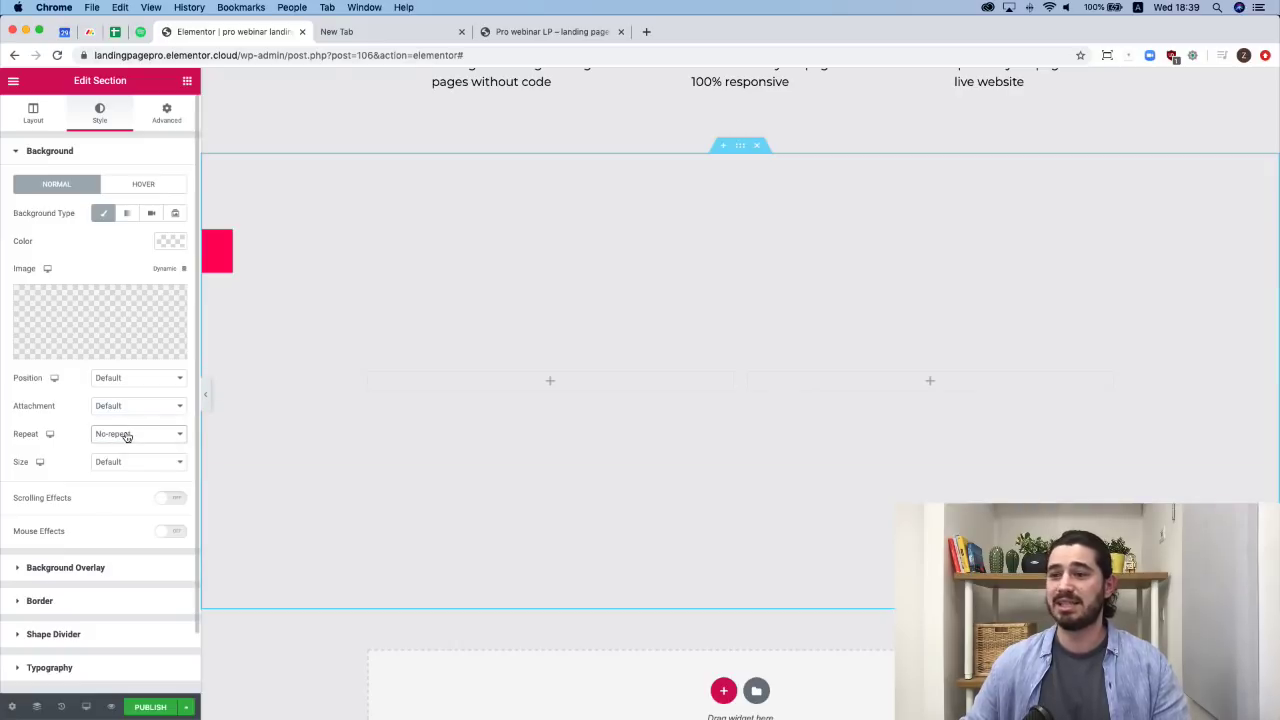
left_click(120, 378)
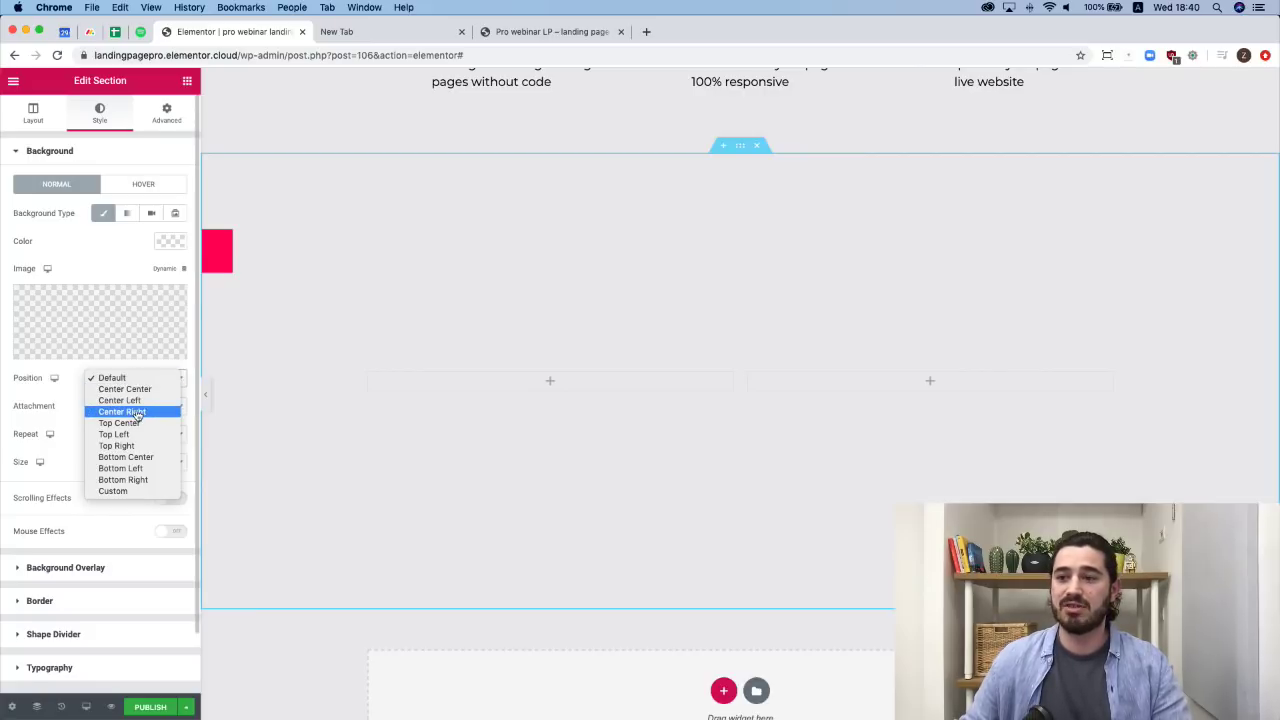
left_click(134, 412)
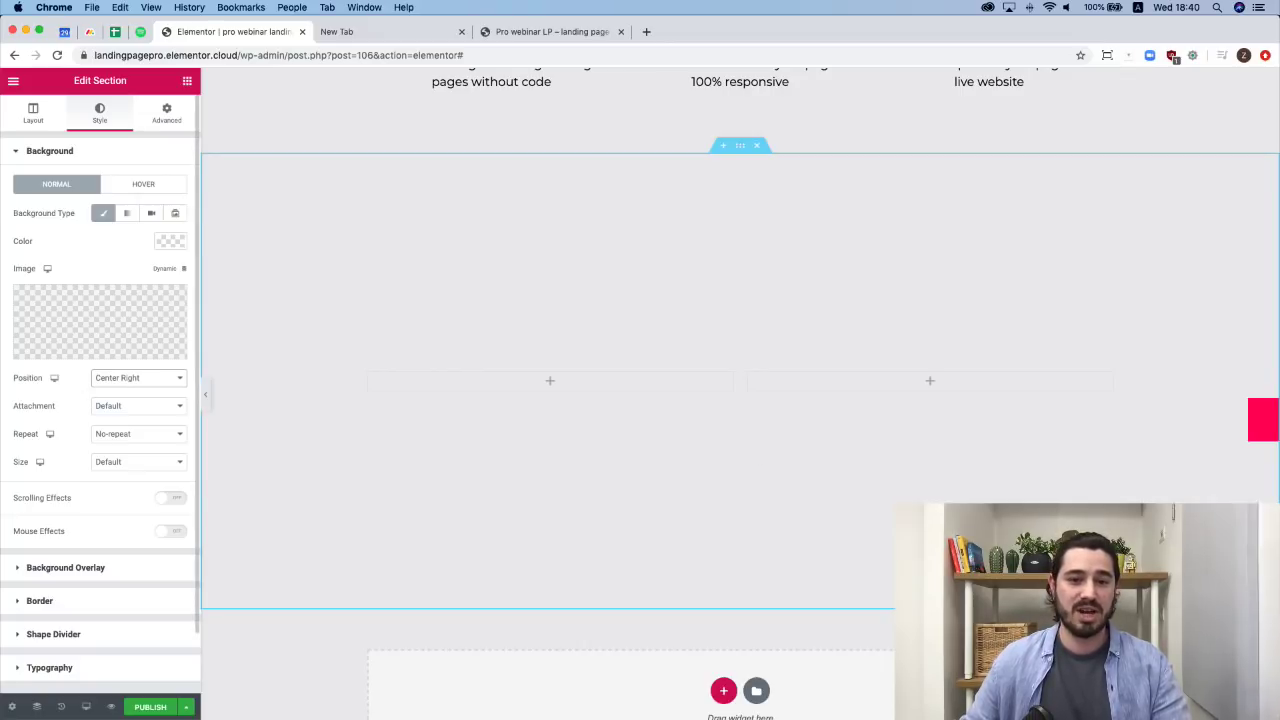
Copy the hero heading and paste it into the new section's empty left column
scroll(477, 343, "up", 10)
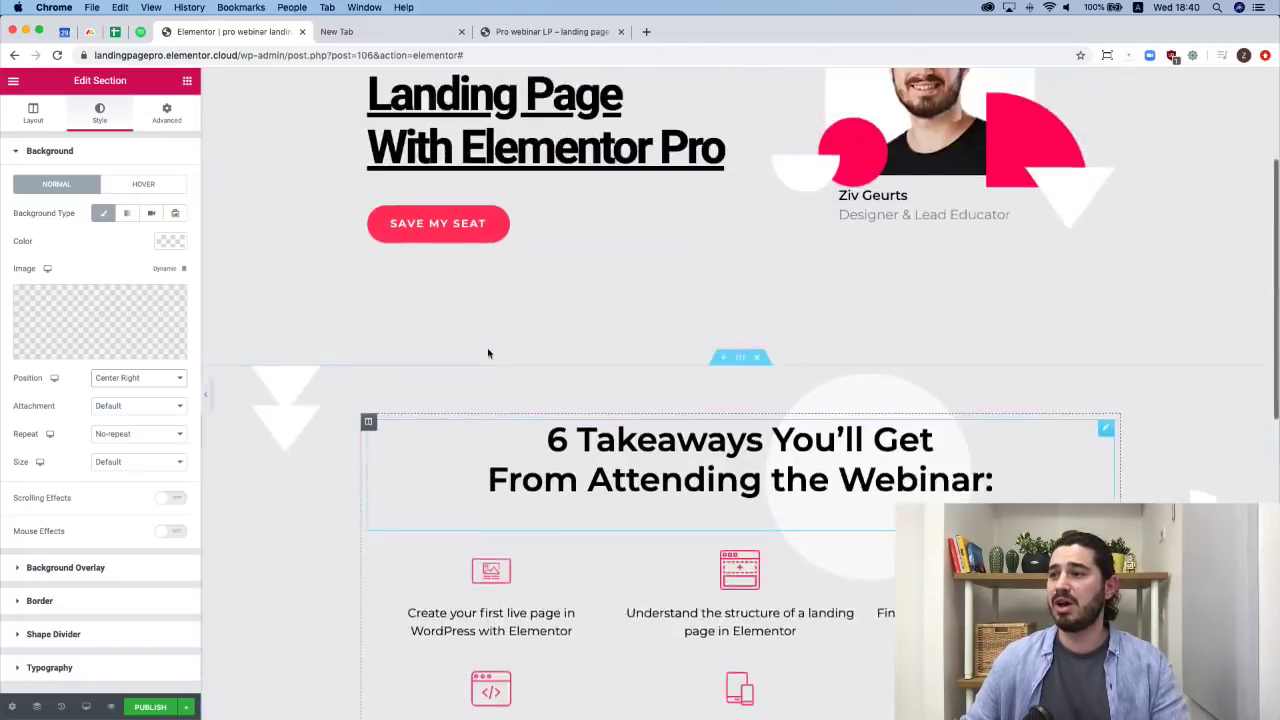
right_click(729, 253)
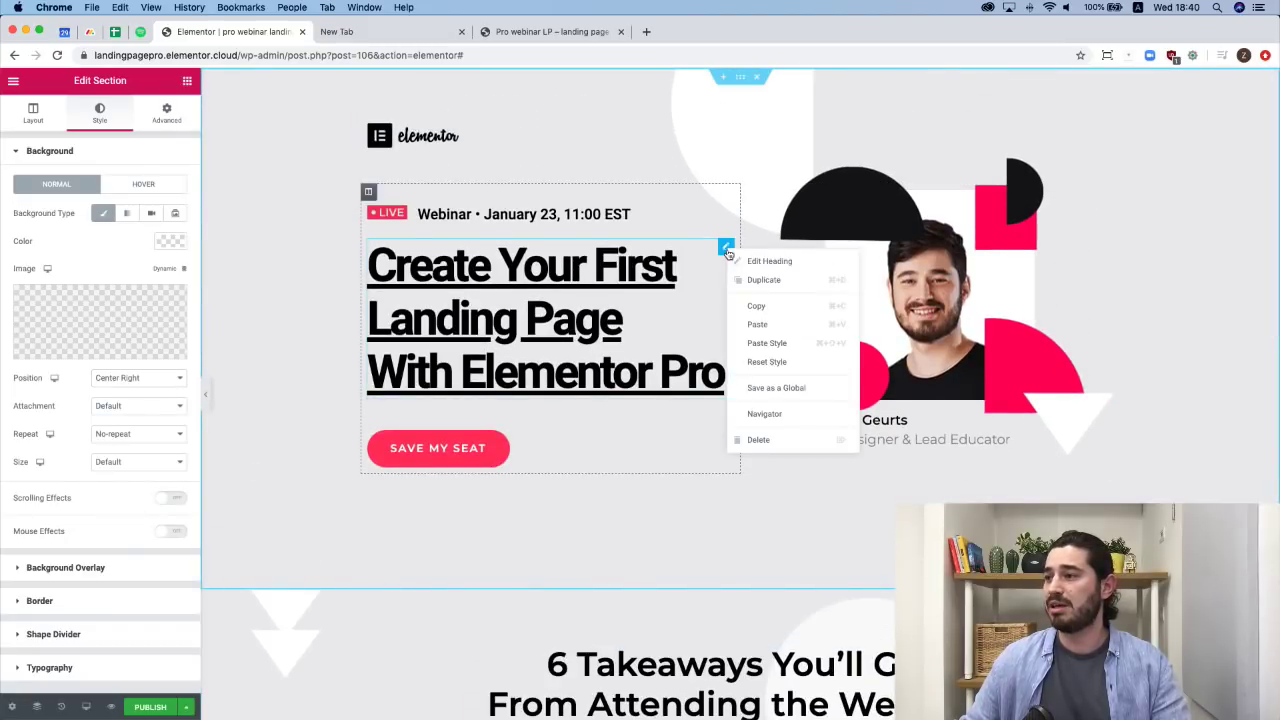
left_click(757, 308)
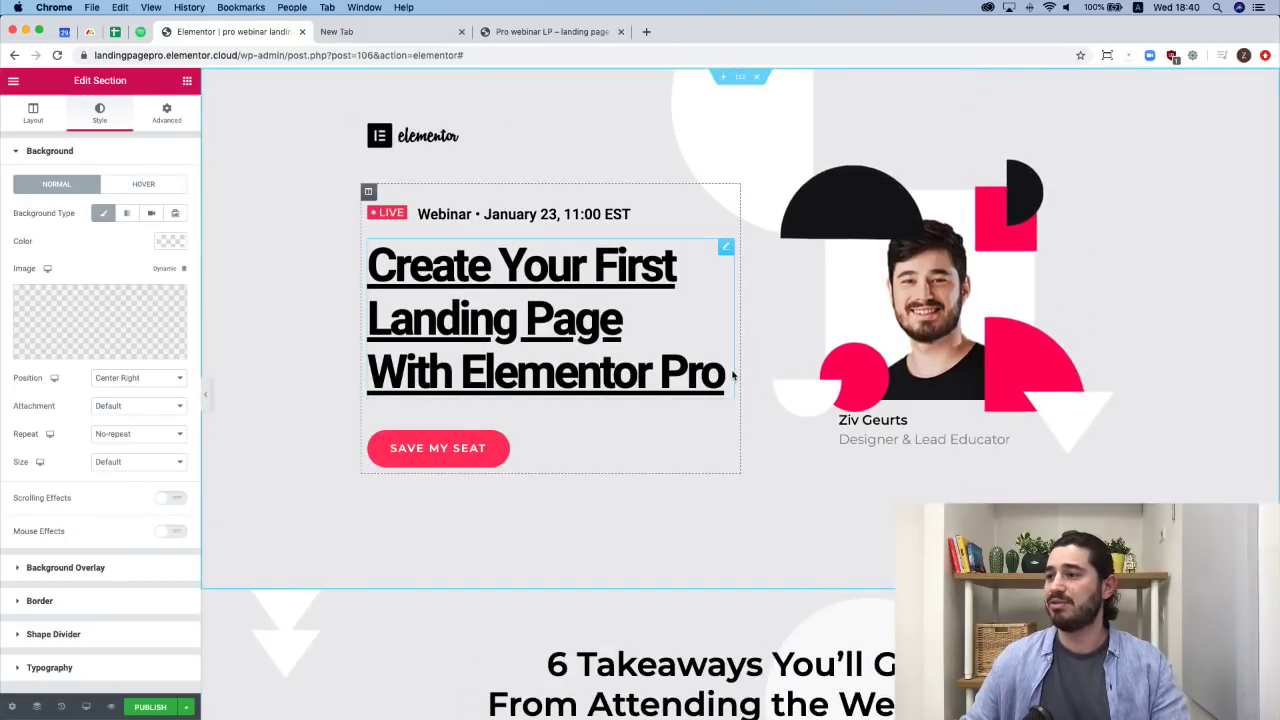
scroll(700, 357, "down", 10)
right_click(512, 301)
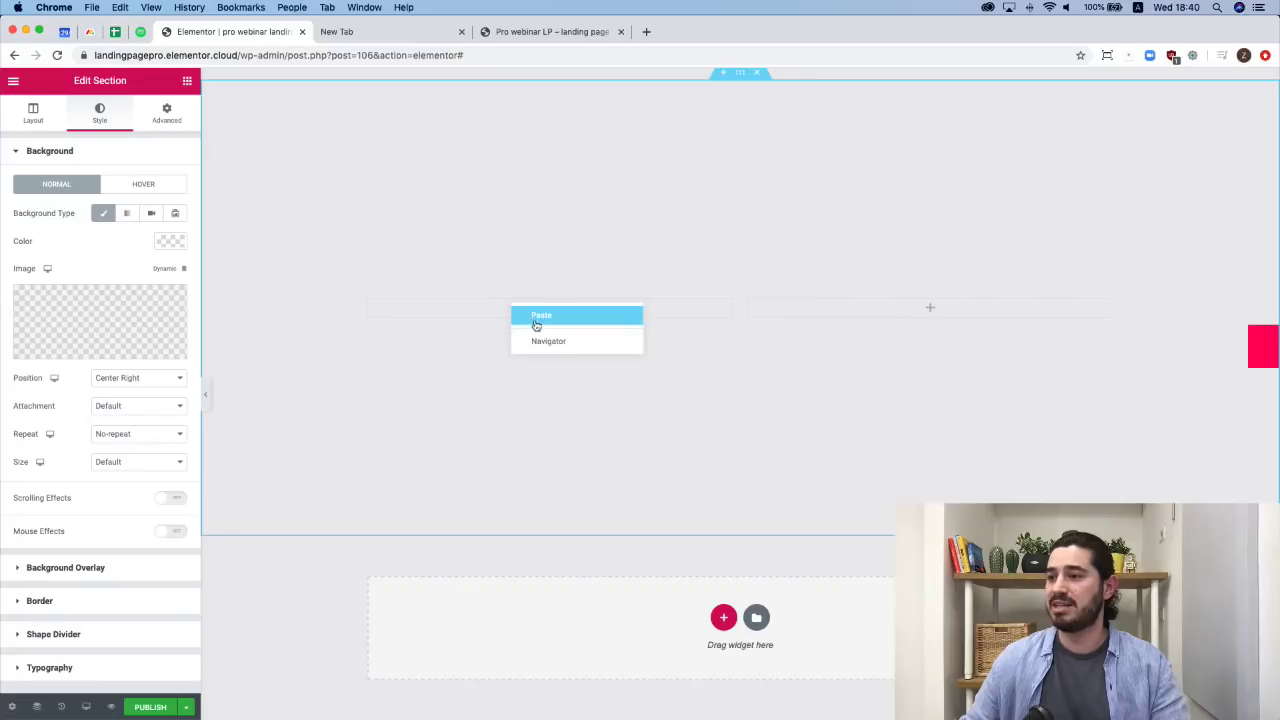
left_click(531, 319)
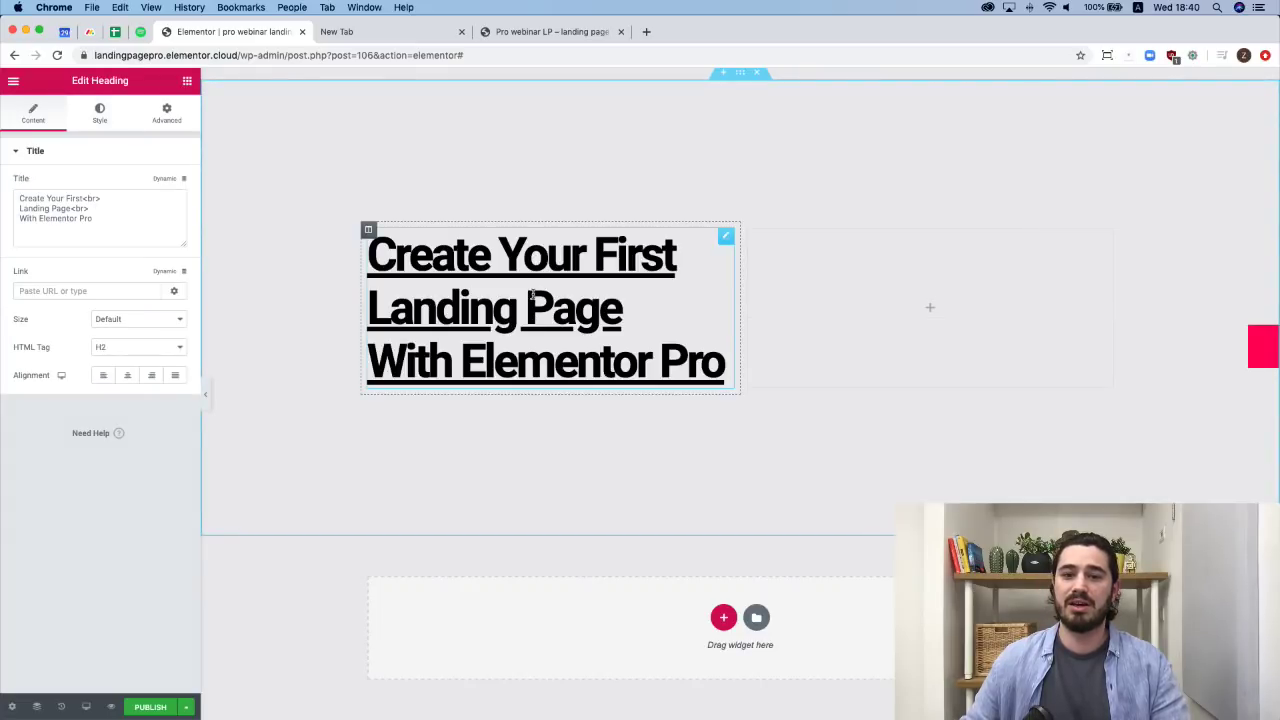
Copy the LIVE webinar date line and paste it below the pasted heading
scroll(531, 291, "up", 10)
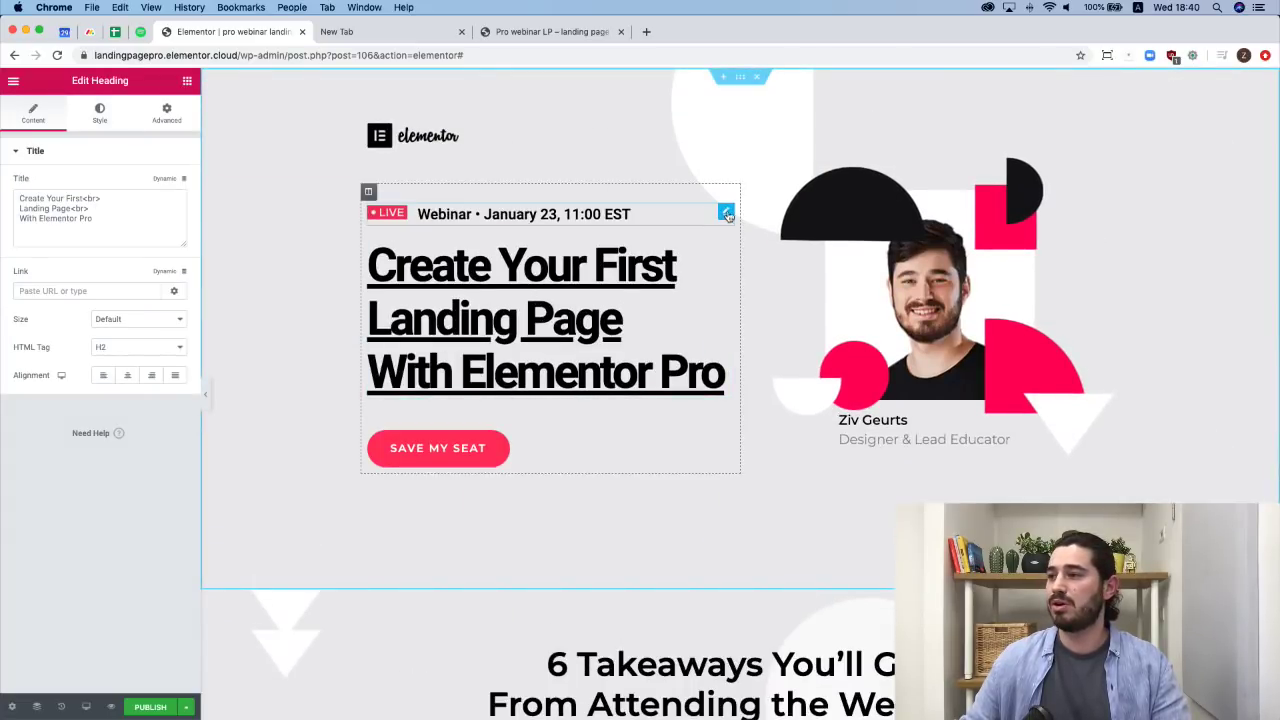
right_click(726, 215)
left_click(770, 266)
scroll(616, 295, "down", 3)
scroll(616, 295, "down", 10)
right_click(580, 388)
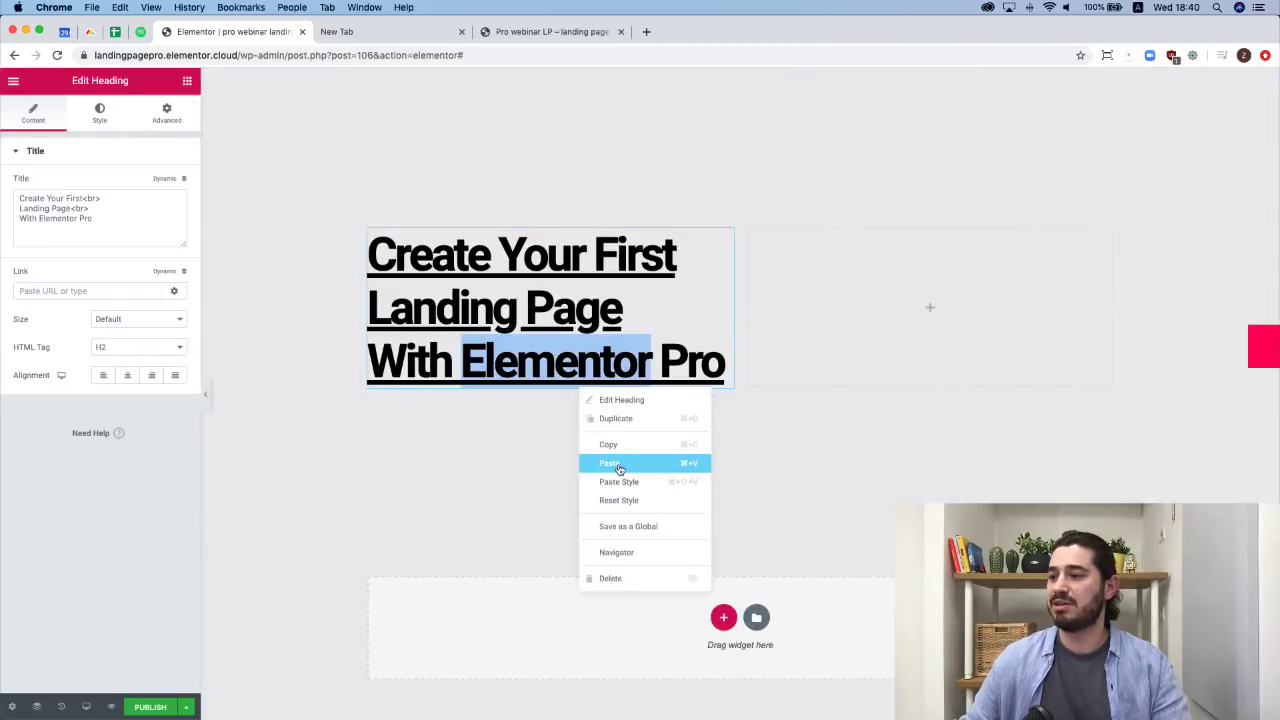
left_click(619, 465)
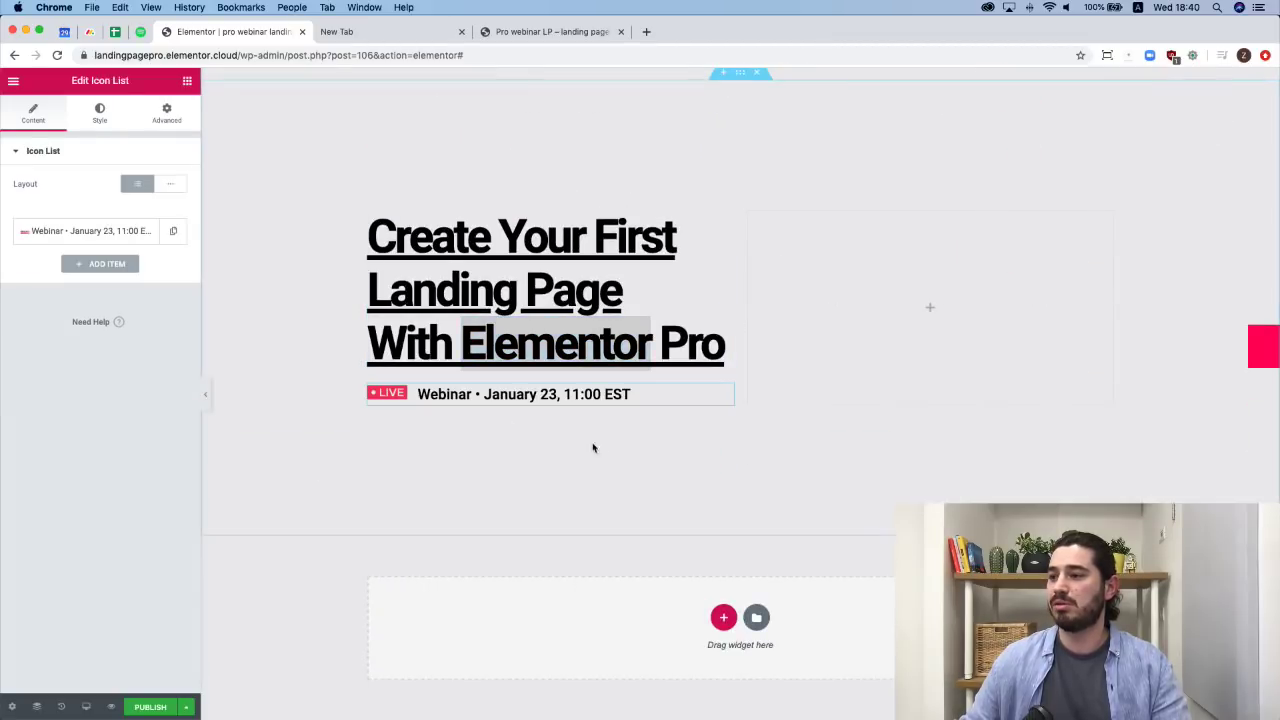
left_click(560, 320)
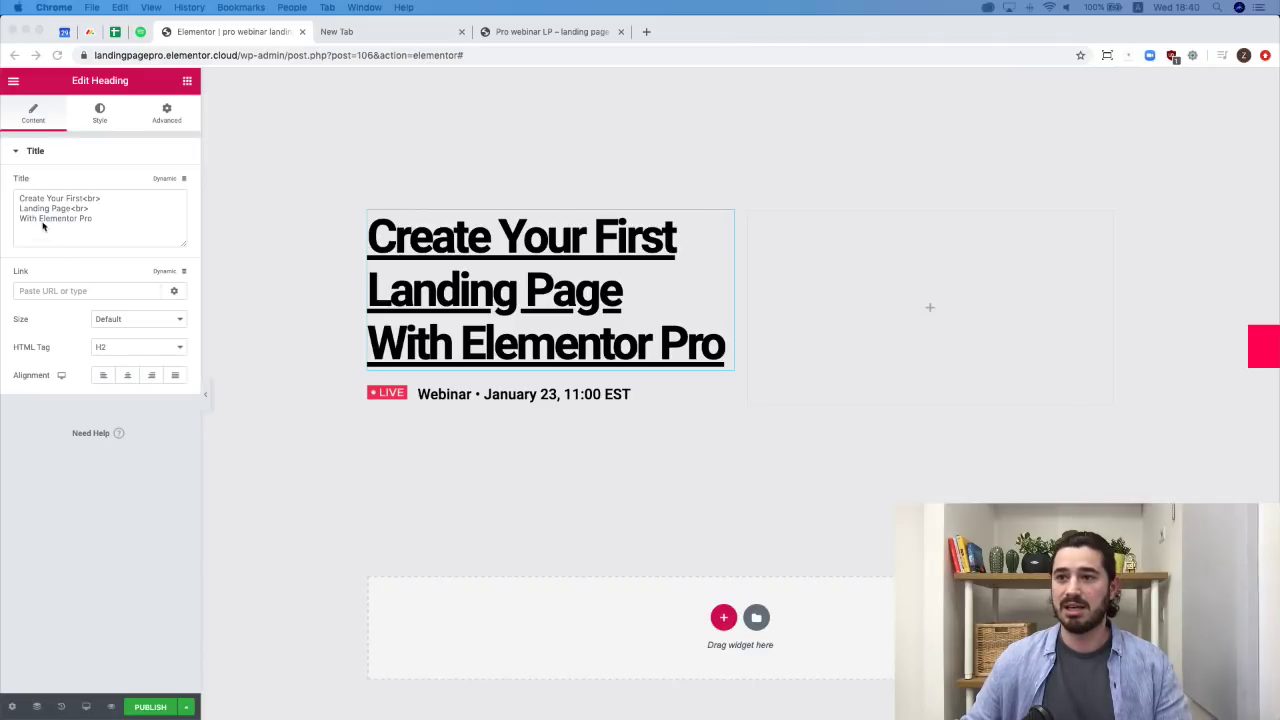
Change the heading title to 'Save Your Seat!'
left_click(106, 228)
key("super+a")
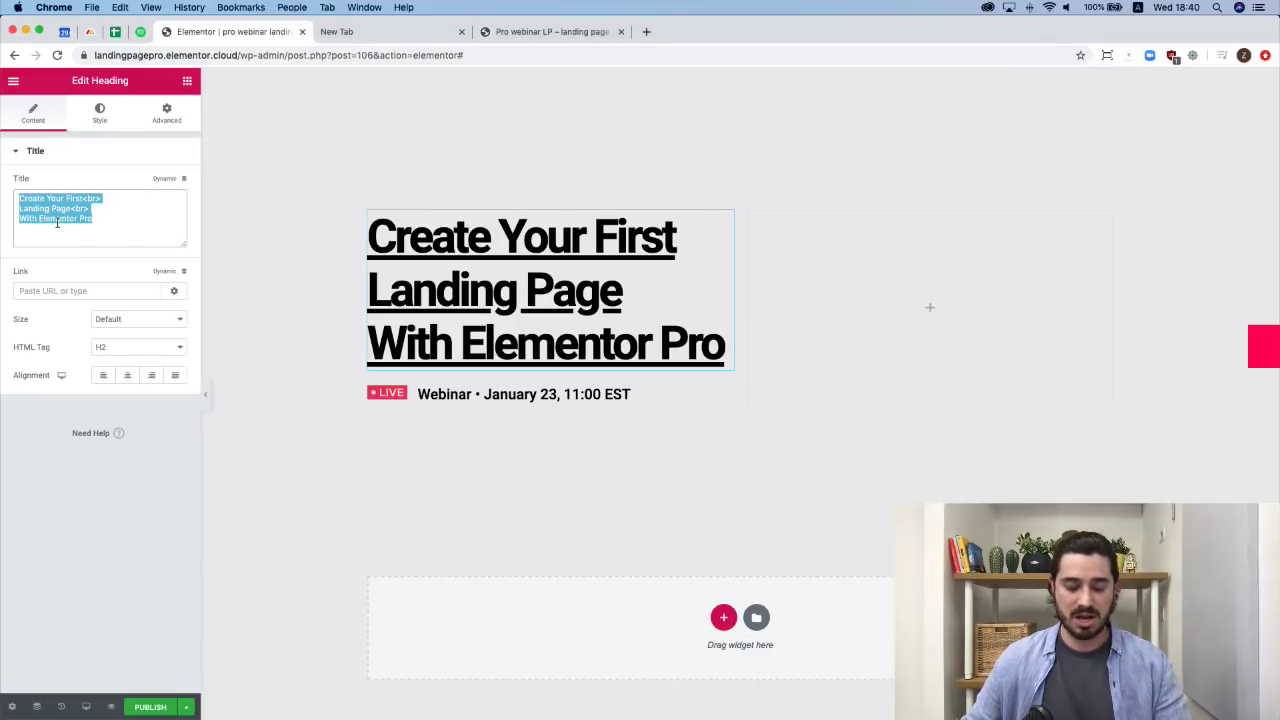
key("super+v")
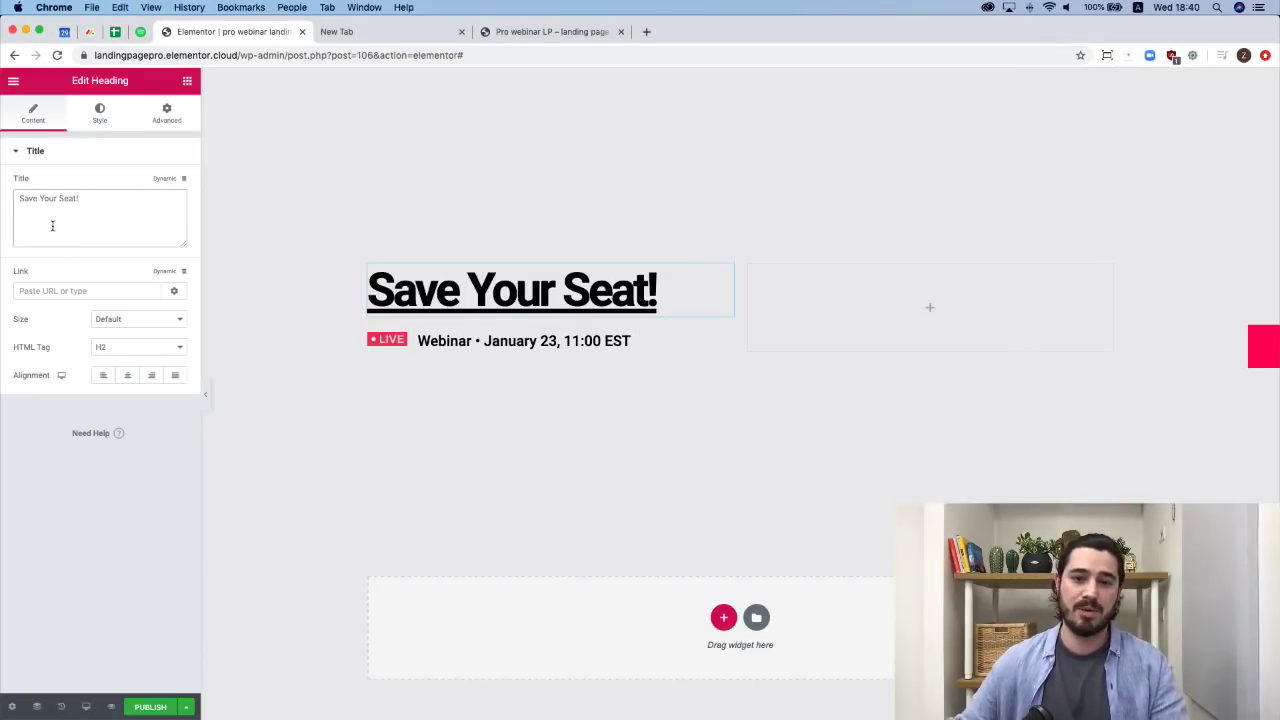
Set the heading typography to size 120, Default decoration and line height 90
left_click(102, 120)
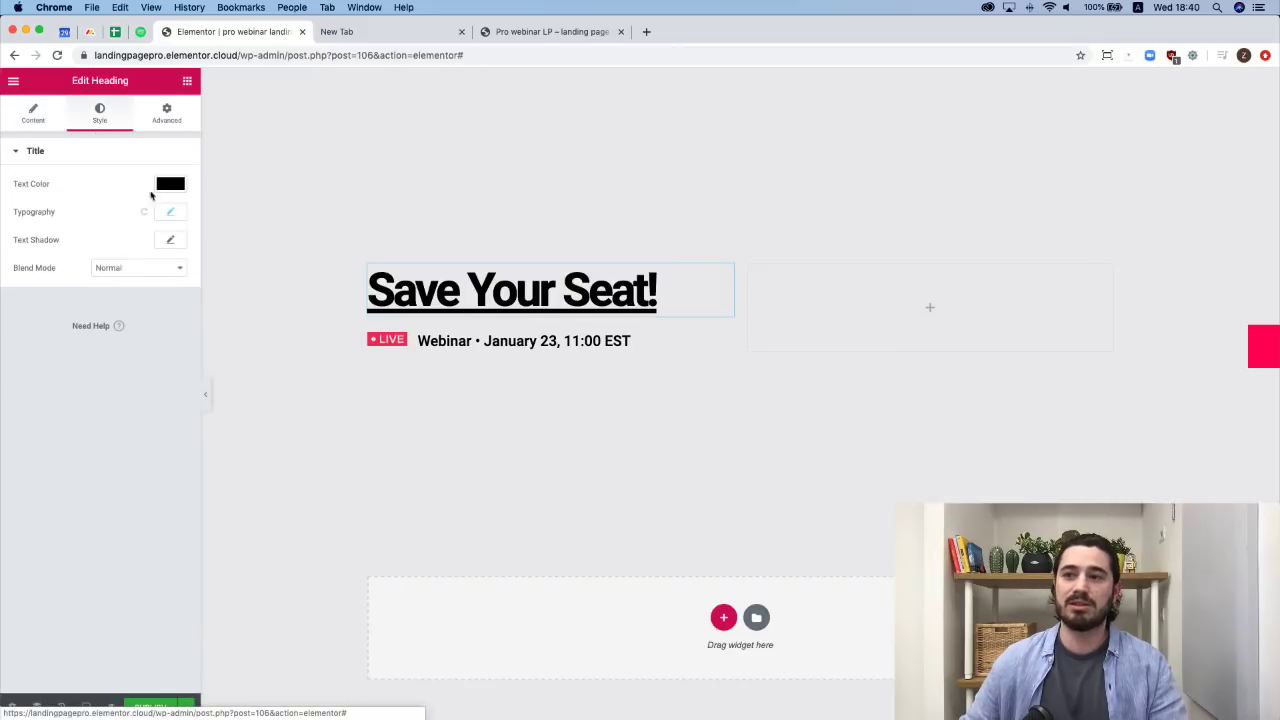
left_click(171, 214)
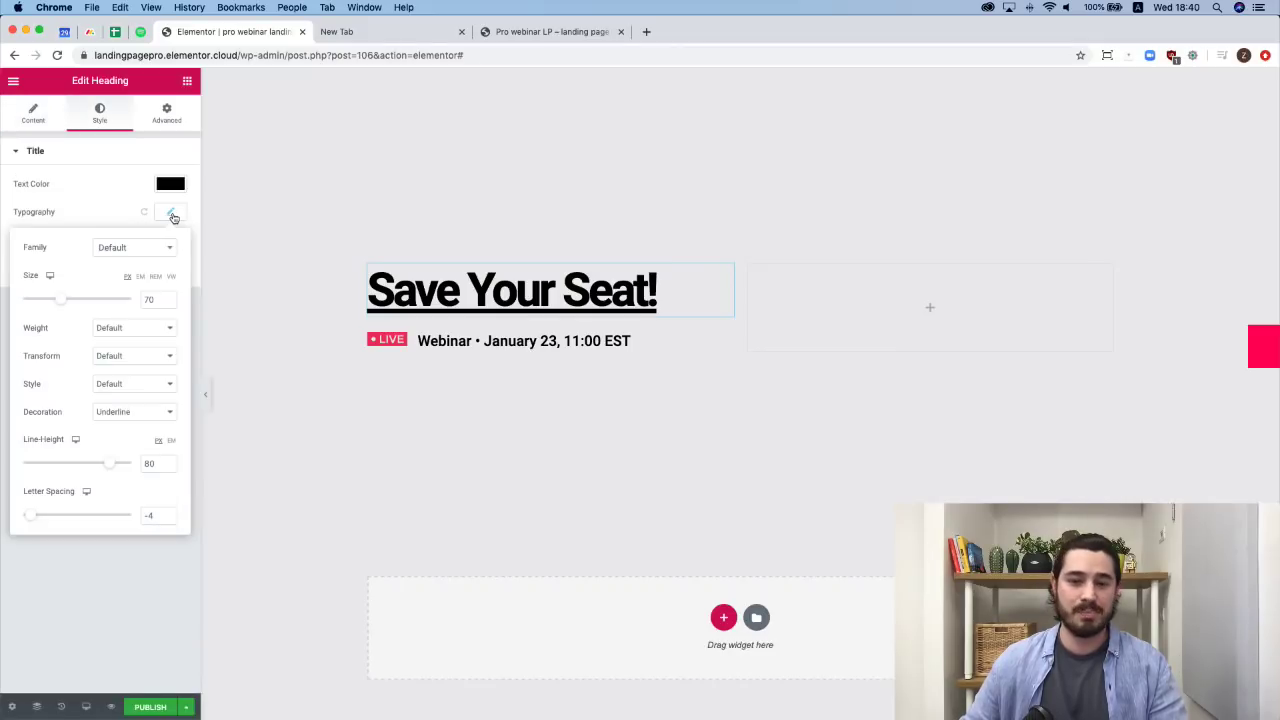
double_click(151, 299)
type("1")
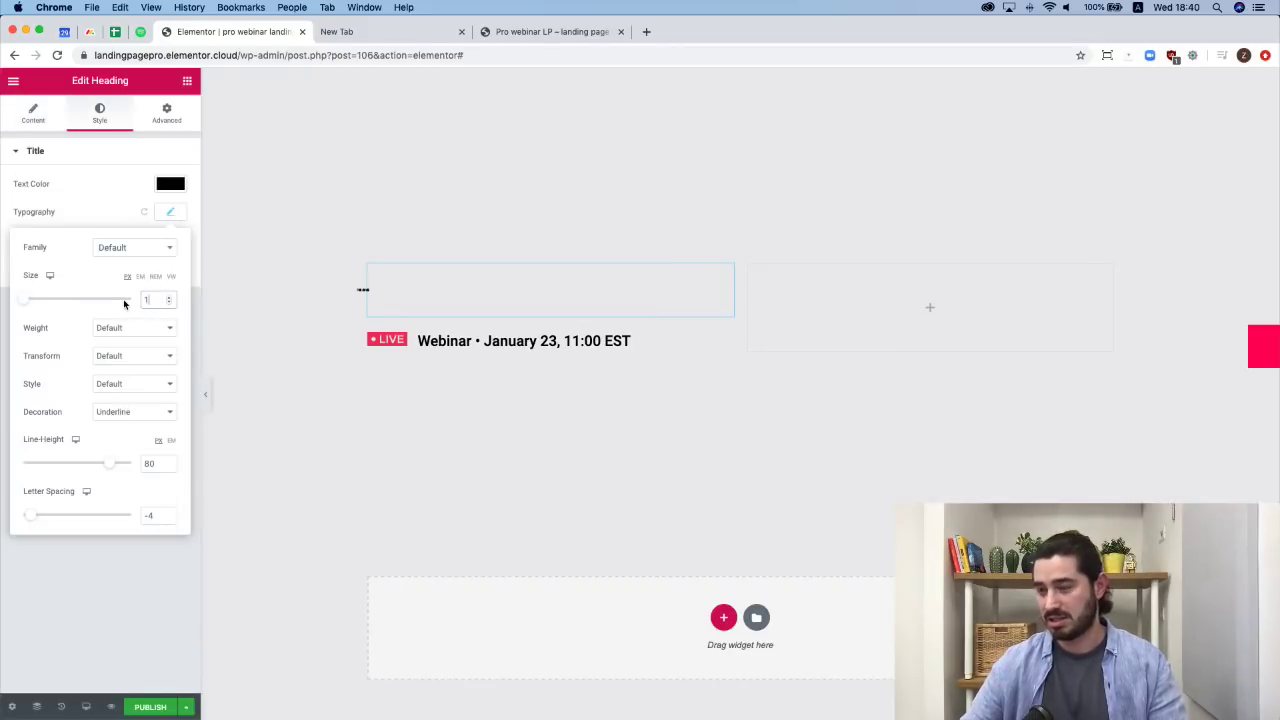
type("20")
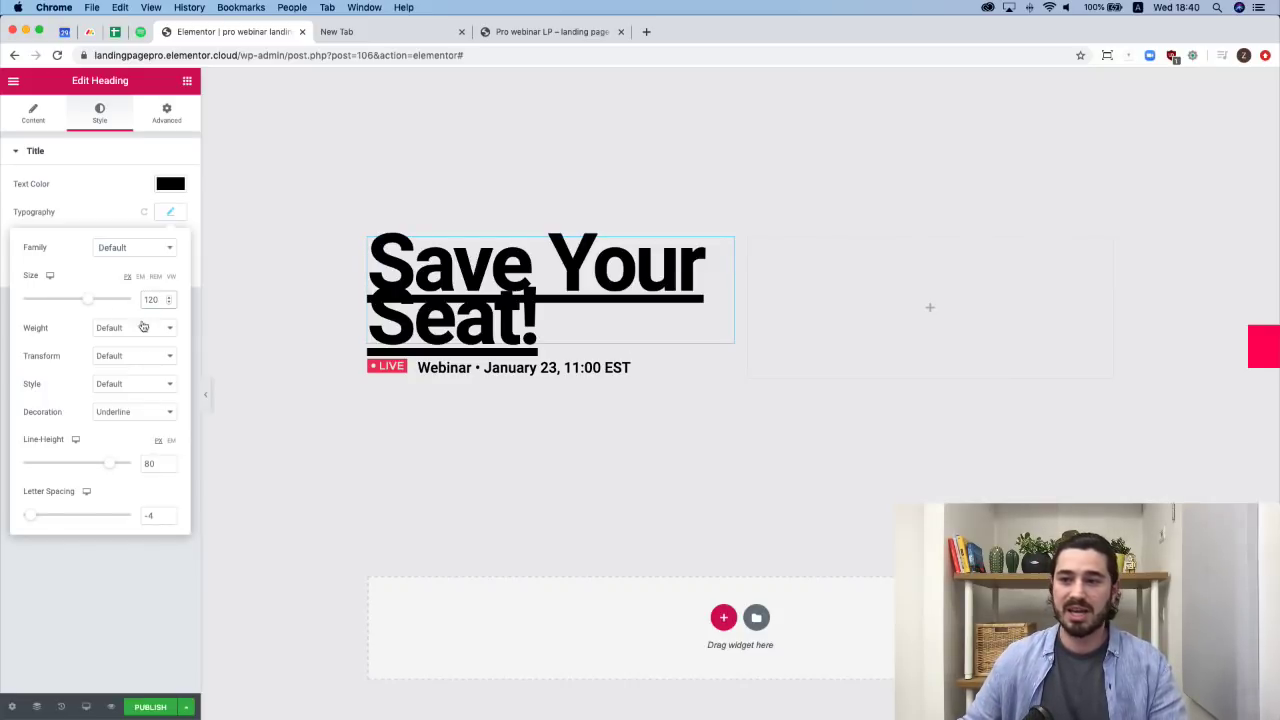
left_click(132, 416)
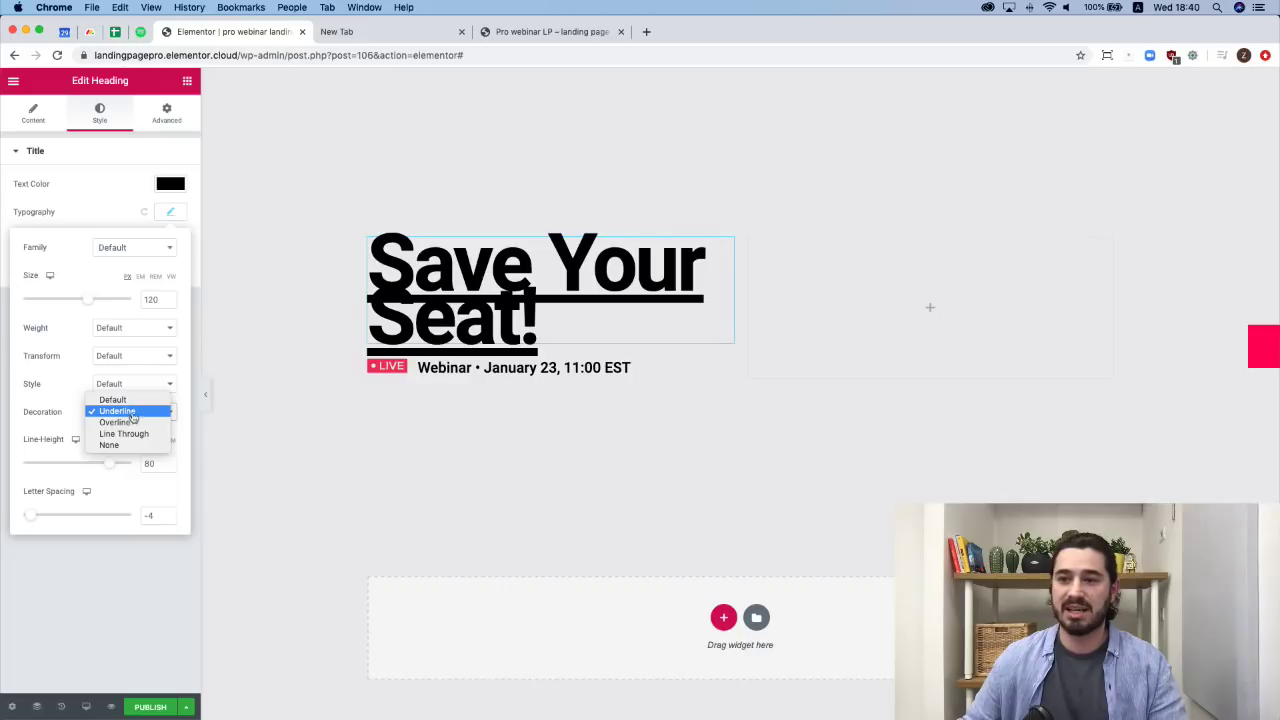
left_click(122, 400)
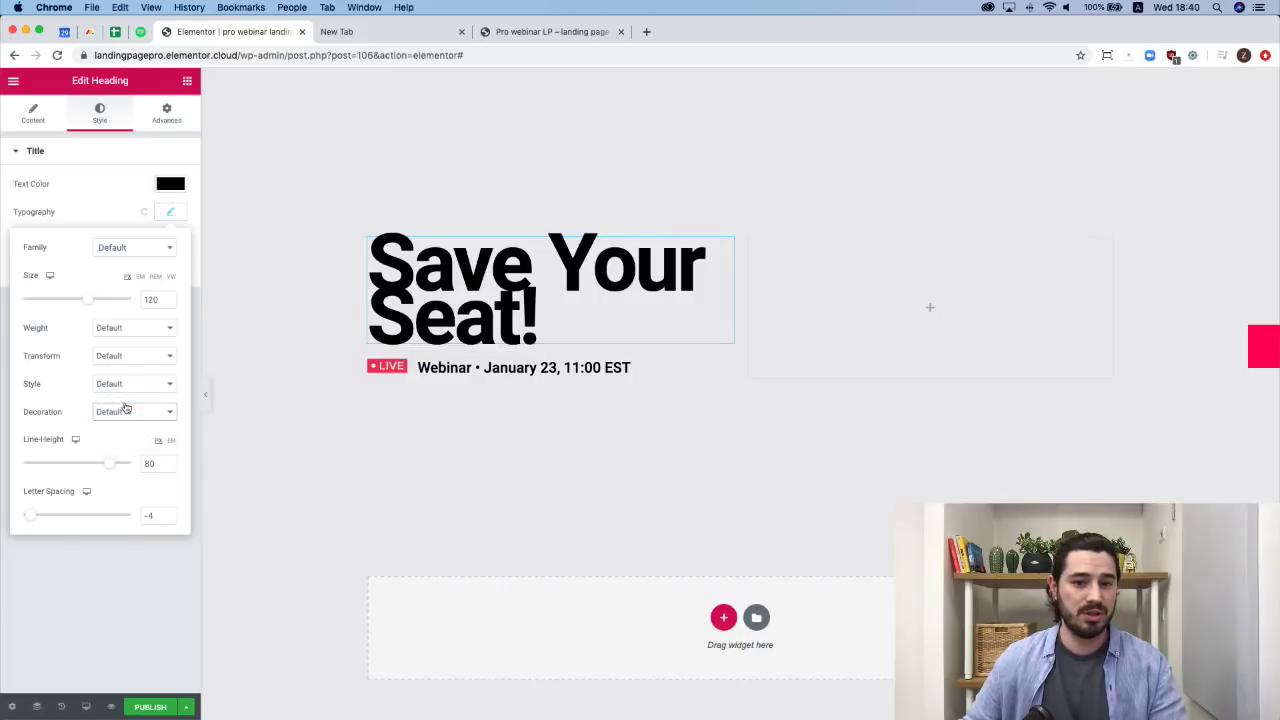
left_click_drag(113, 465, 124, 468)
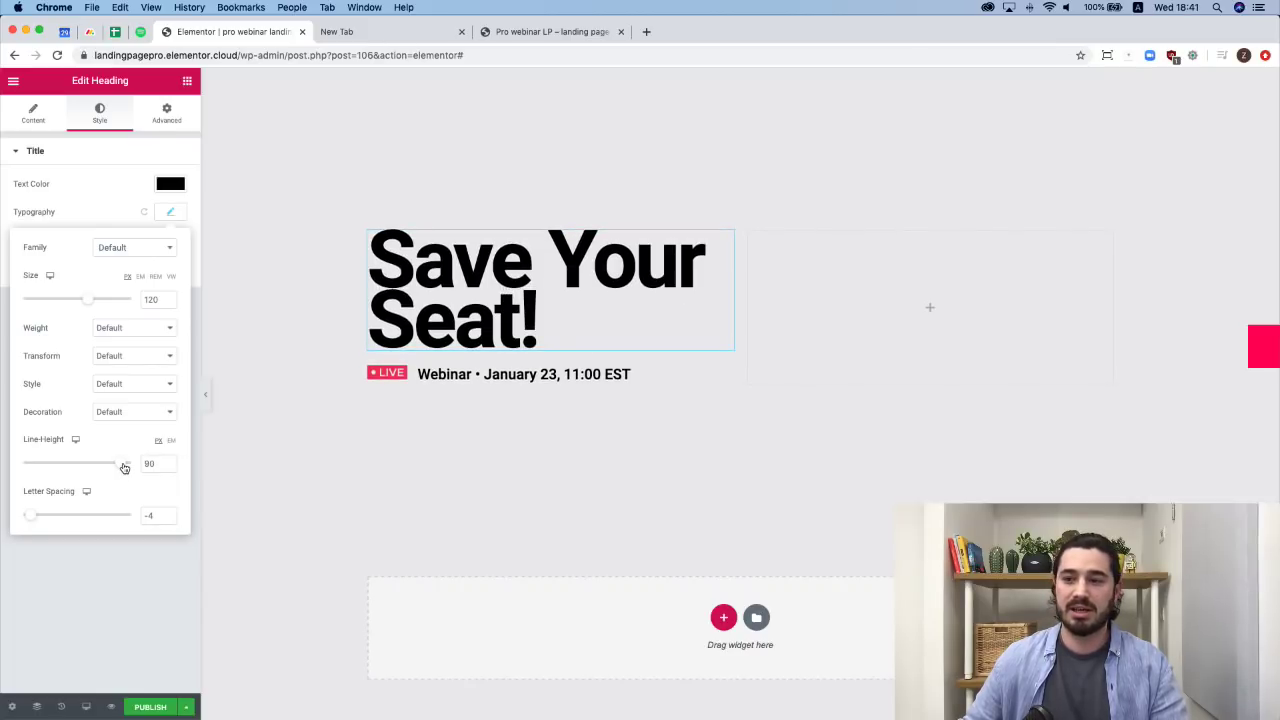
left_click(175, 214)
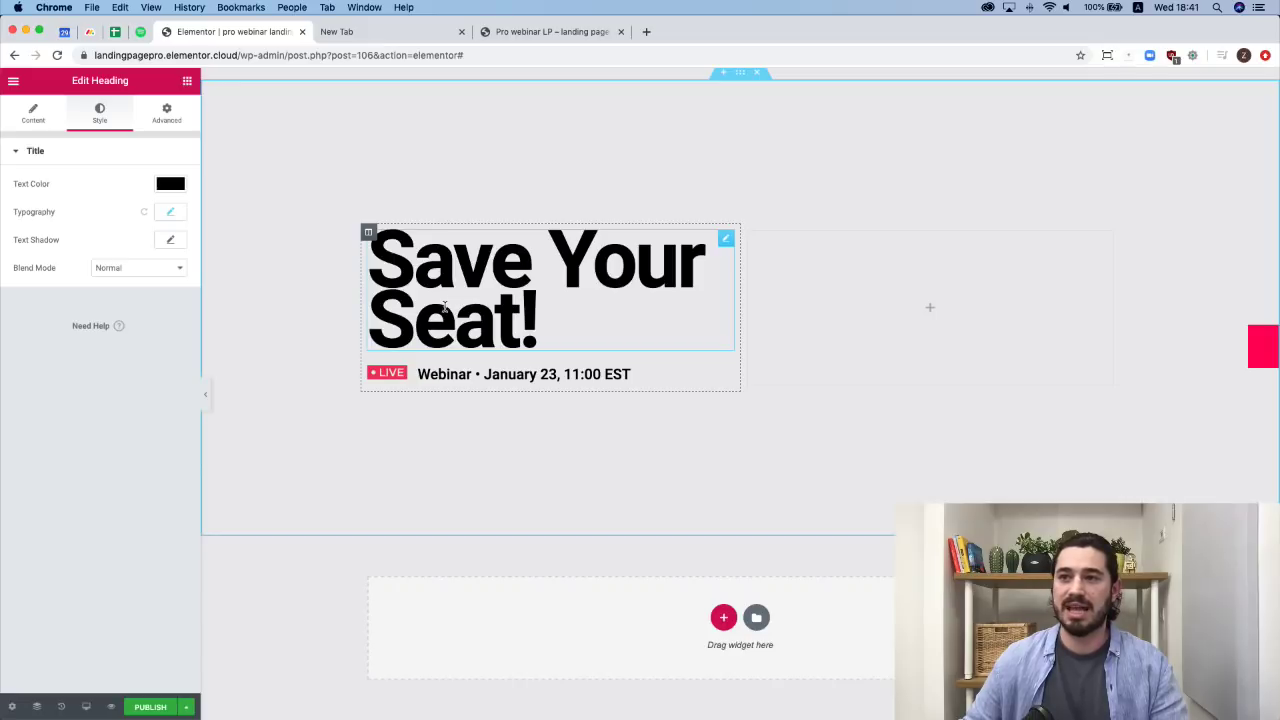
Unlink the heading's padding and nudge its bottom padding up slightly
left_click(166, 113)
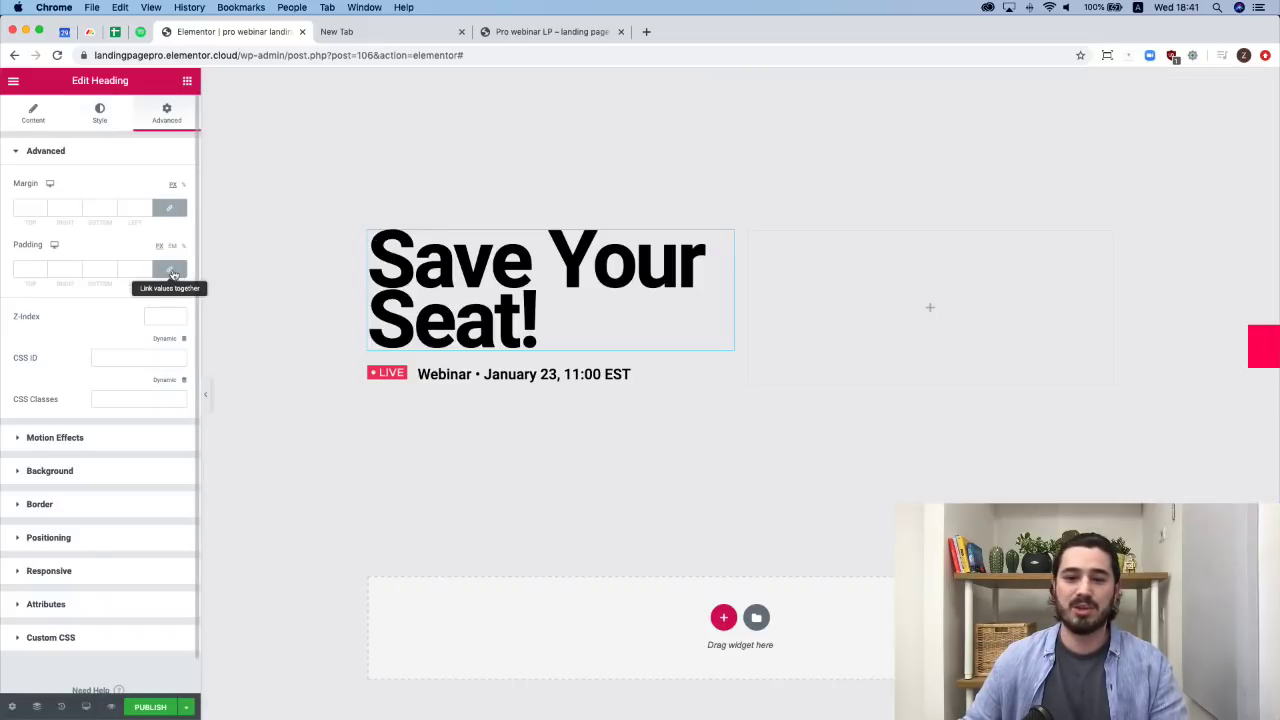
left_click(170, 275)
left_click(185, 251)
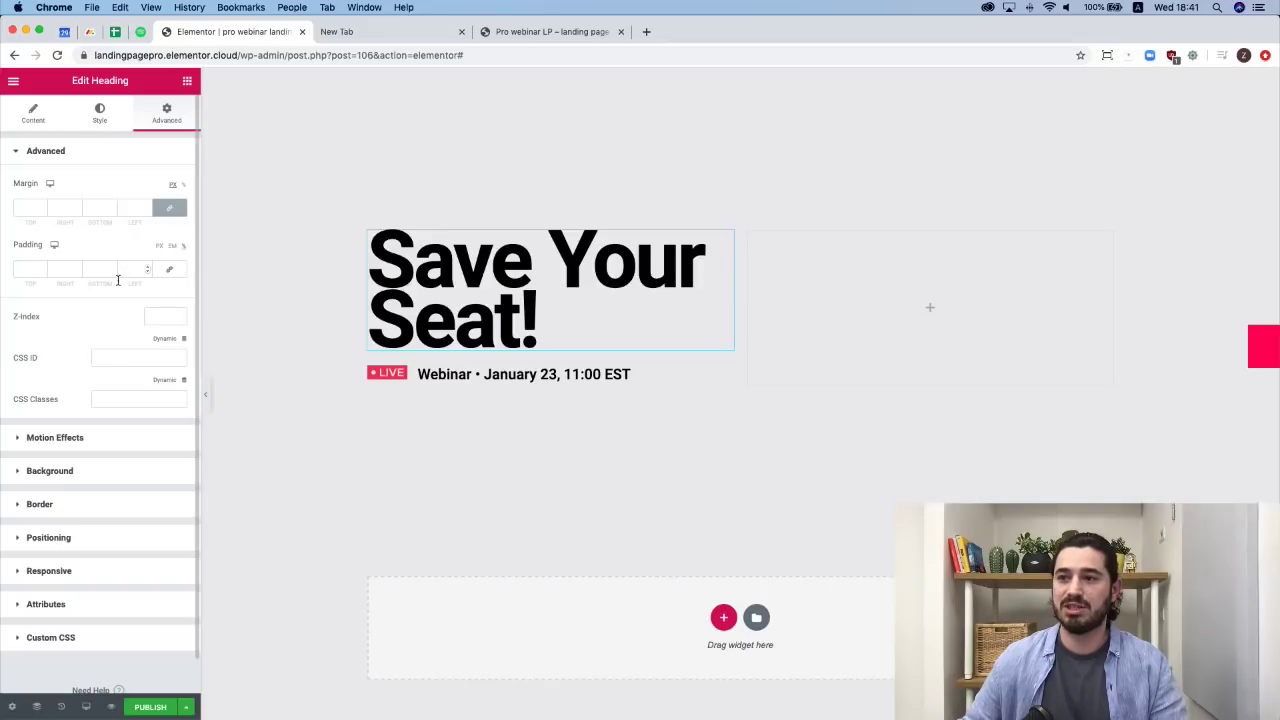
left_click(94, 274)
key("Up")
key("Up")
key("Up")
key("Up")
key("Up")
key("Up")
key("Up")
key("Up")
key("Up")
key("Up")
key("Up")
key("Up")
key("Up")
key("Up")
key("Up")
key("Up")
key("Up")
key("Up")
key("Up")
key("Up")
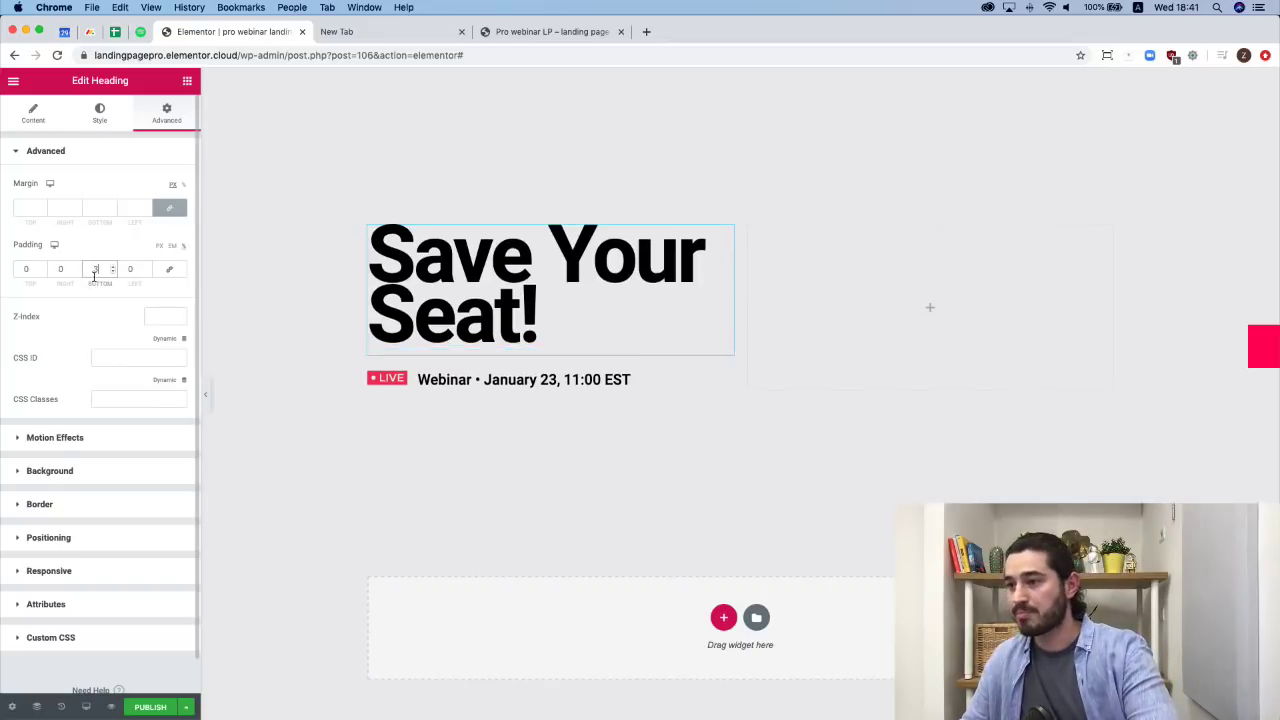
key("Up")
key("Up")
key("Up")
key("Up")
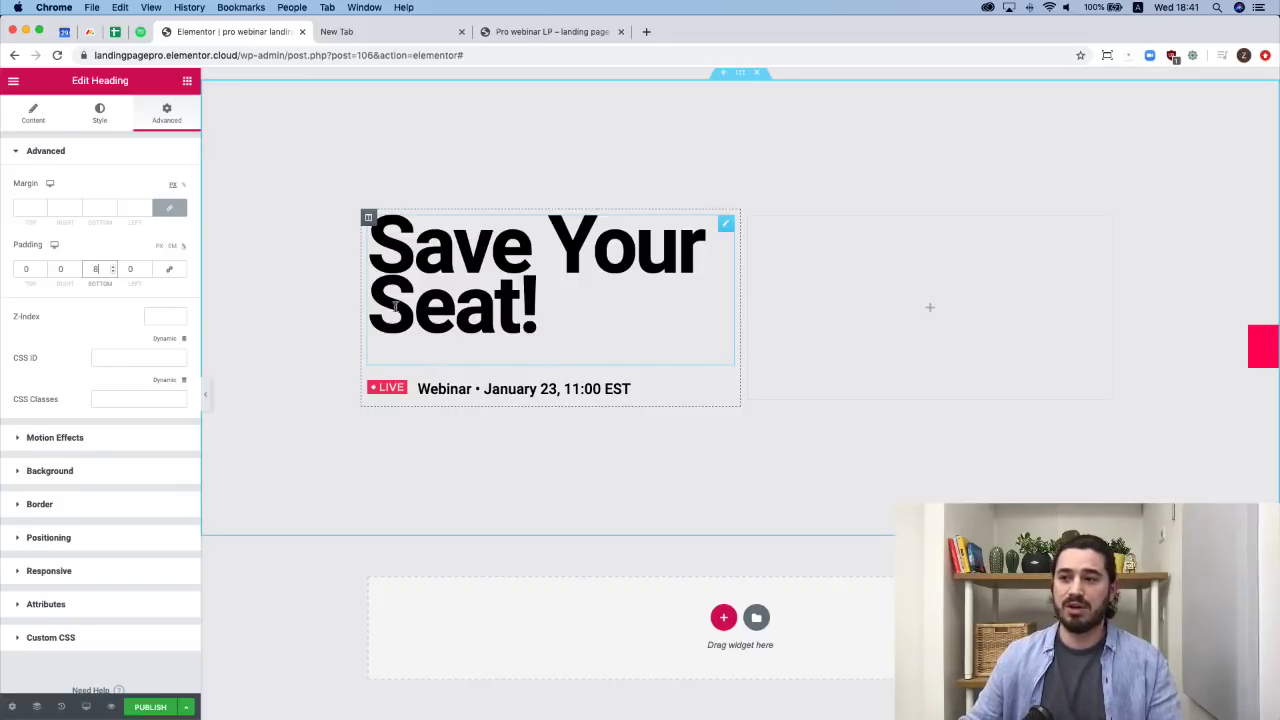
Give the left column unlinked padding of 15 top and 15 right
left_click(368, 218)
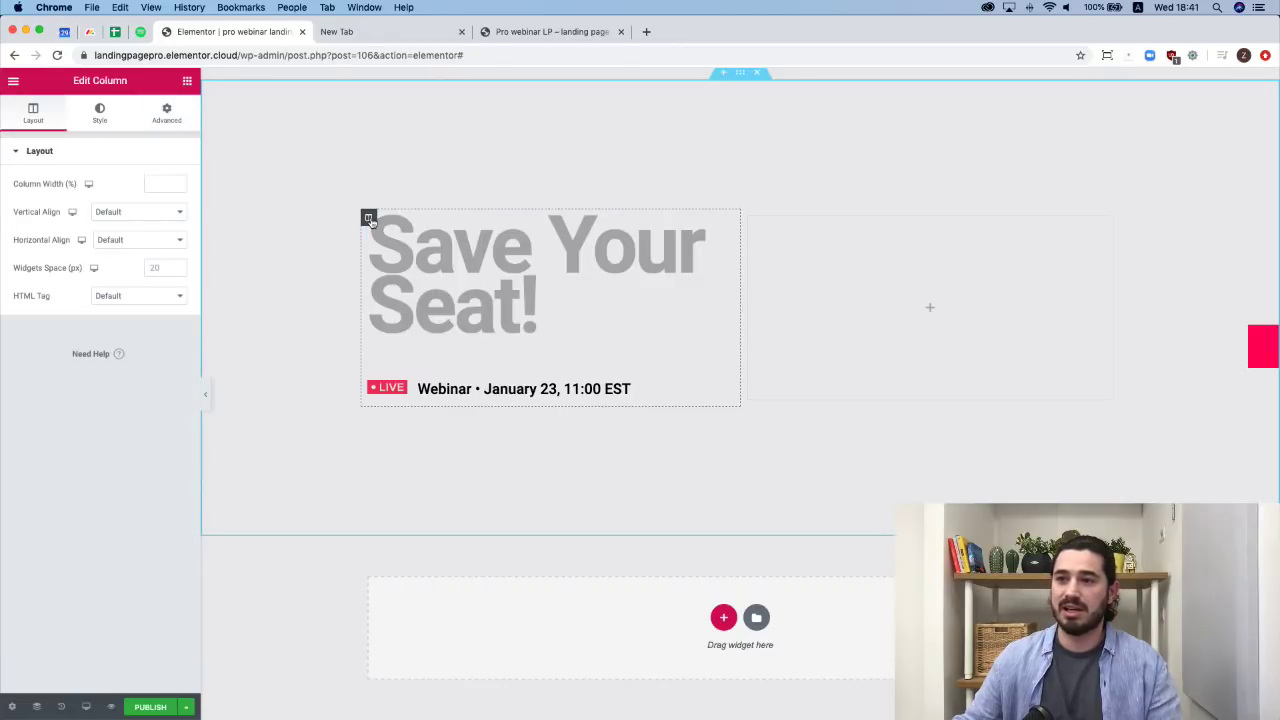
left_click(167, 119)
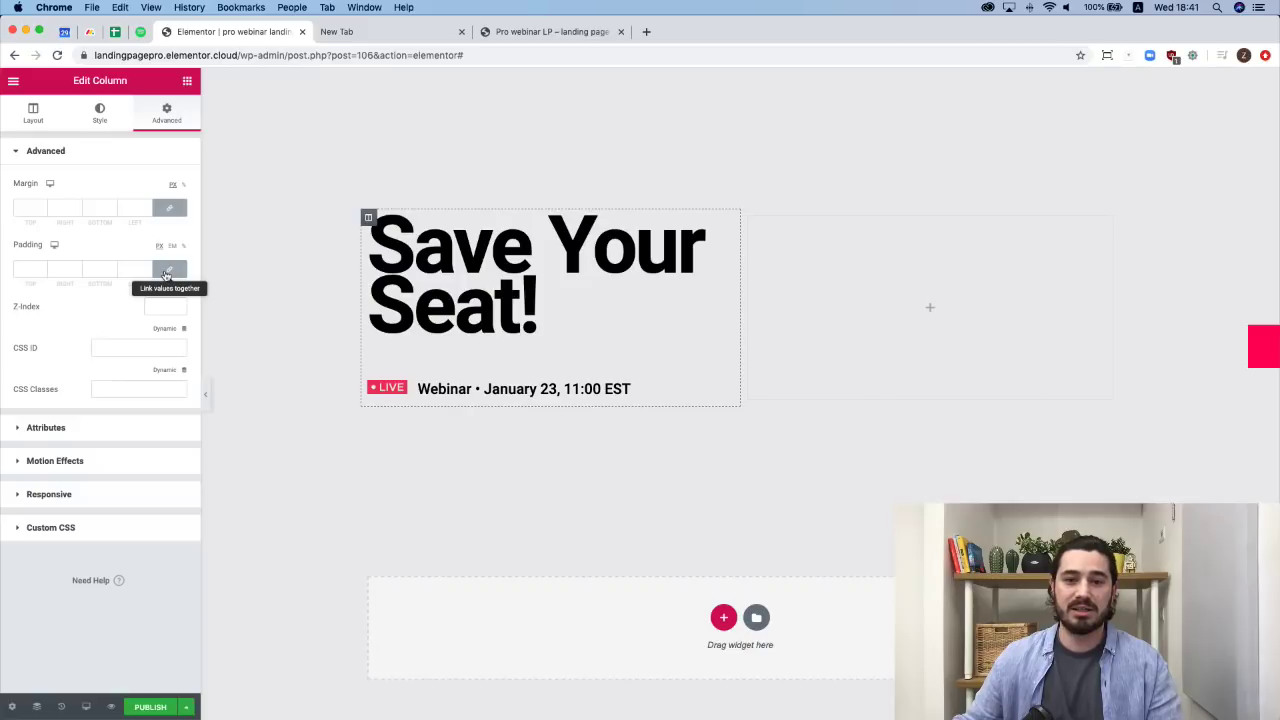
left_click(166, 272)
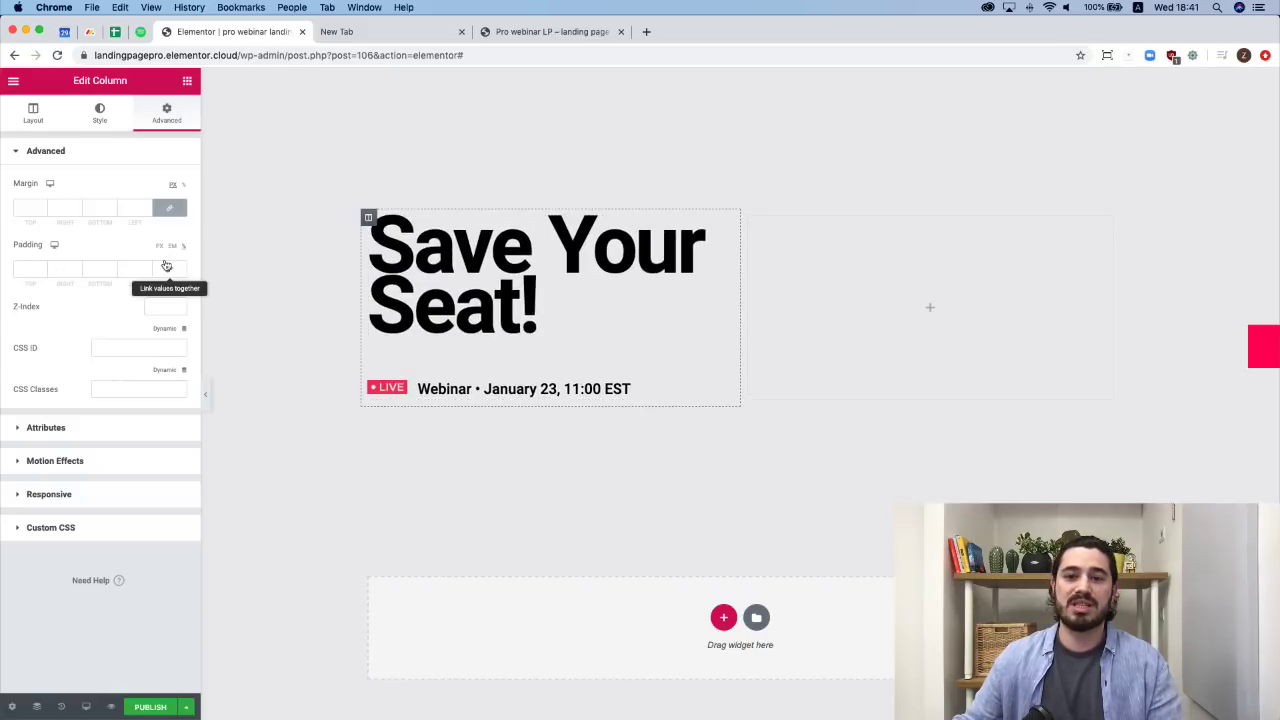
left_click(27, 268)
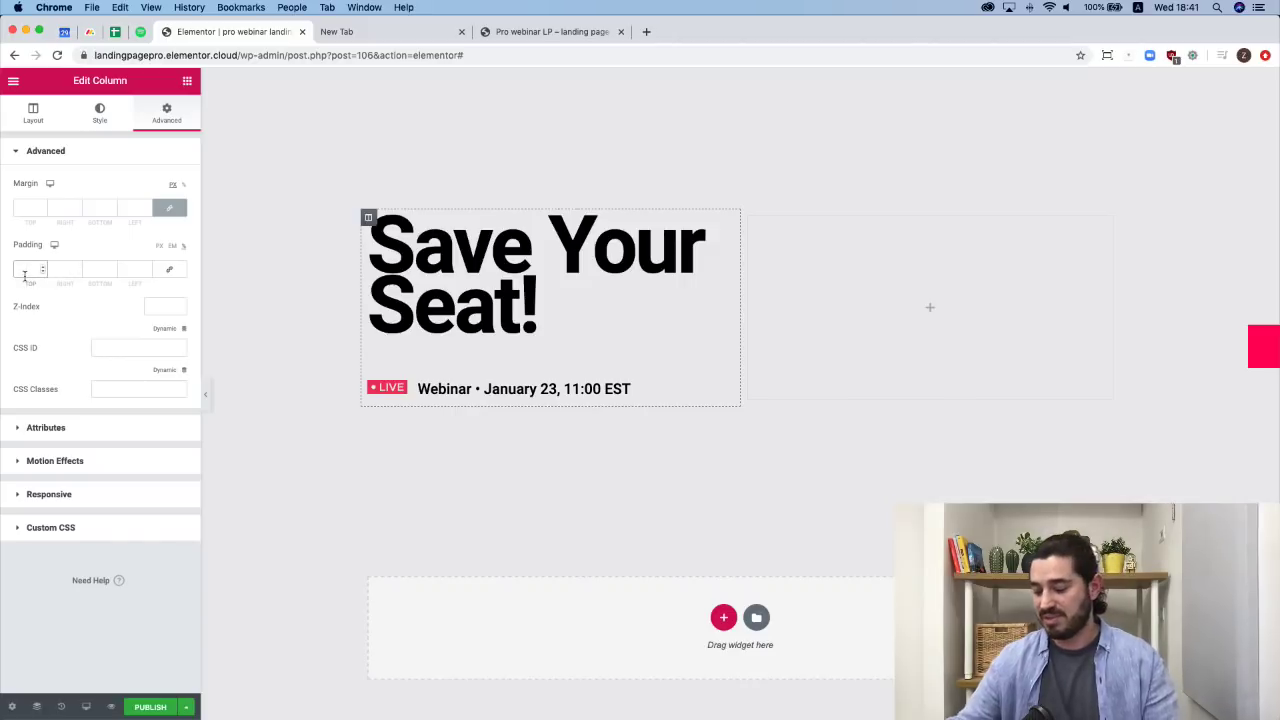
type("15")
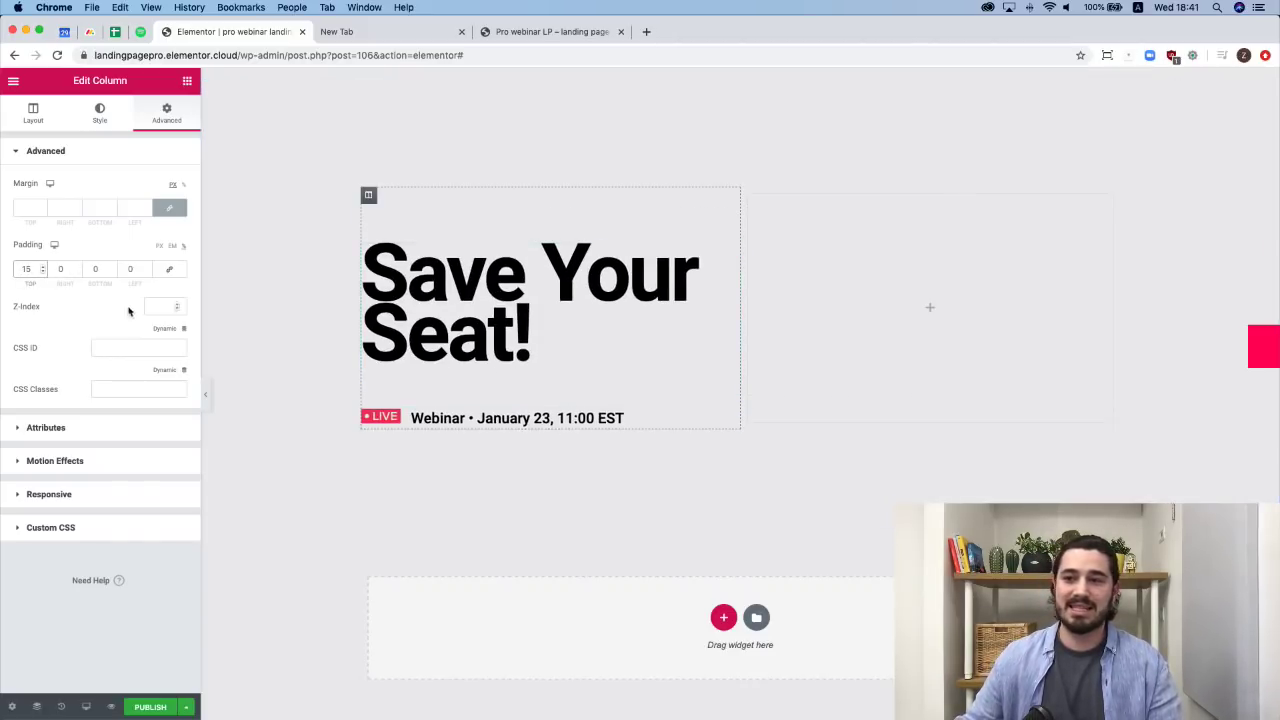
left_click(66, 271)
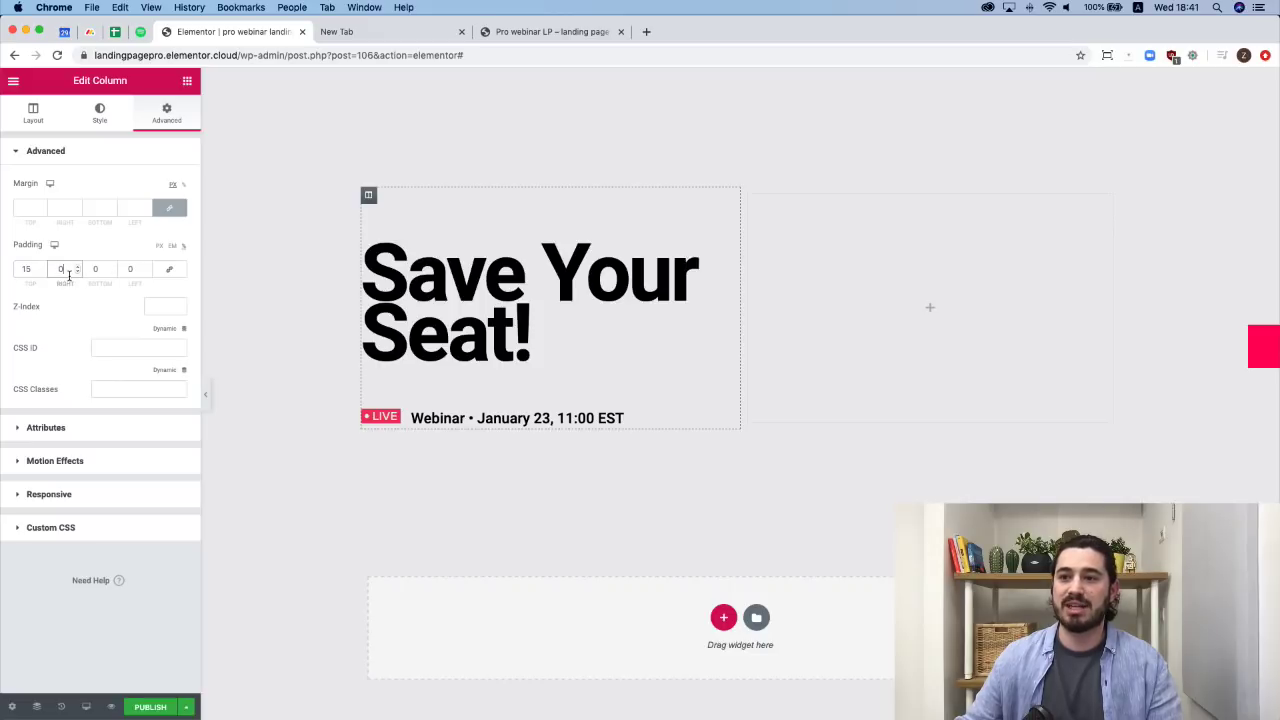
type("15")
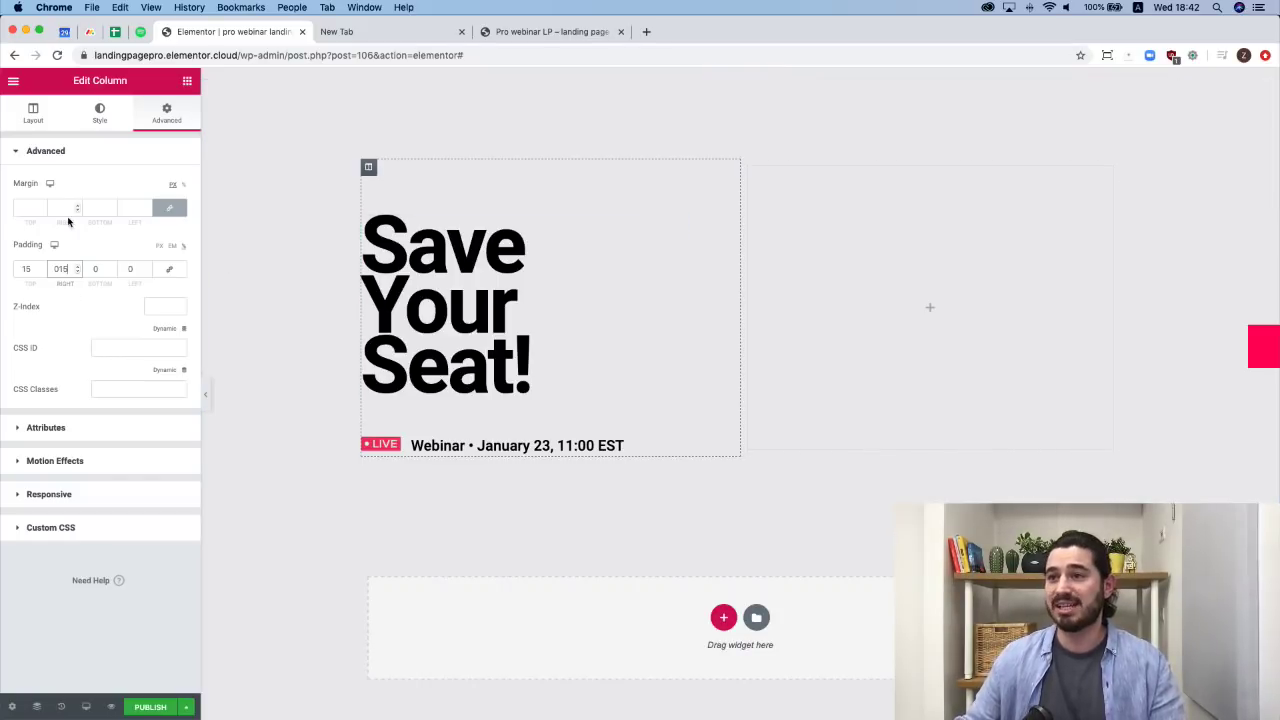
Drop a Form widget into the right column and paste in its form name
left_click(188, 83)
left_click(112, 138)
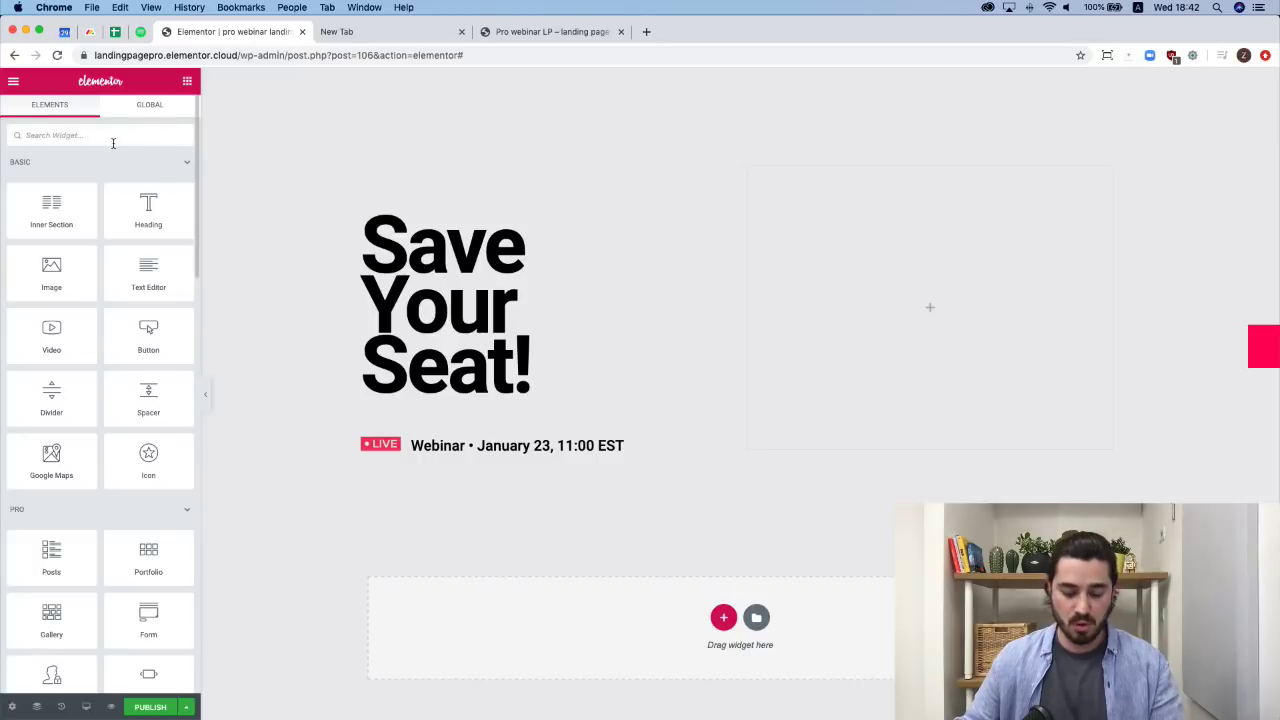
type("form")
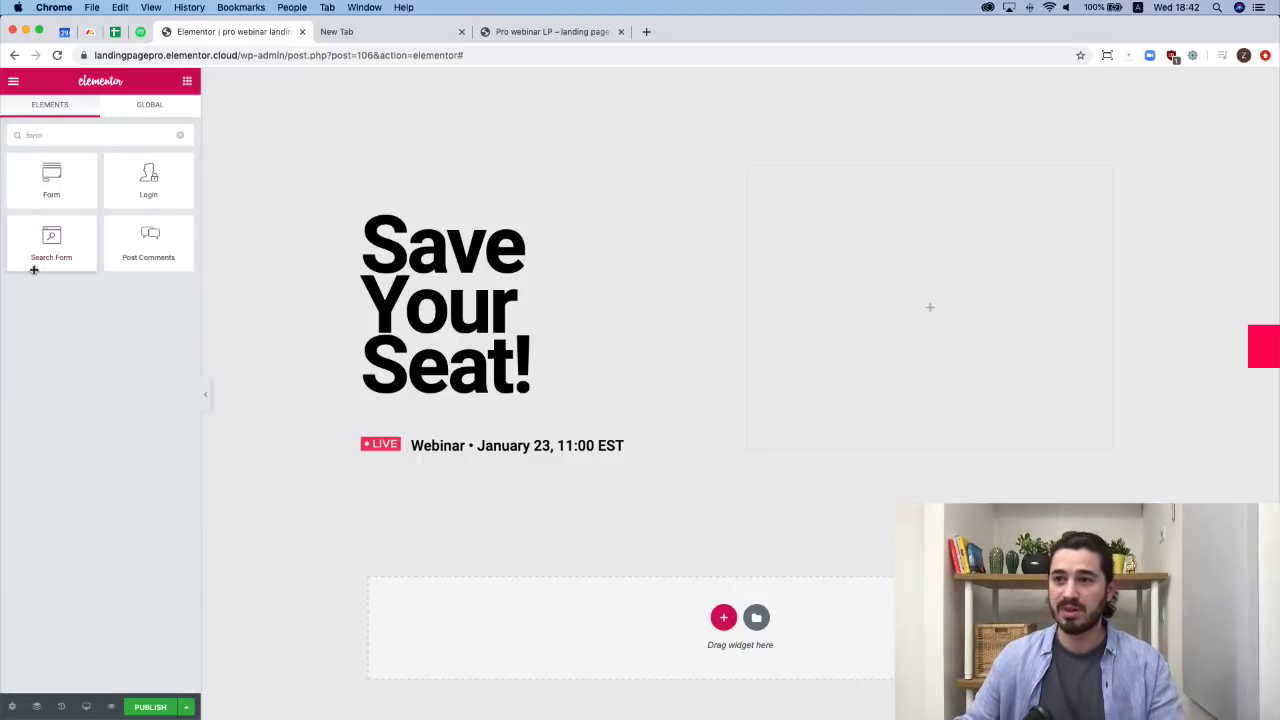
left_click_drag(45, 183, 887, 323)
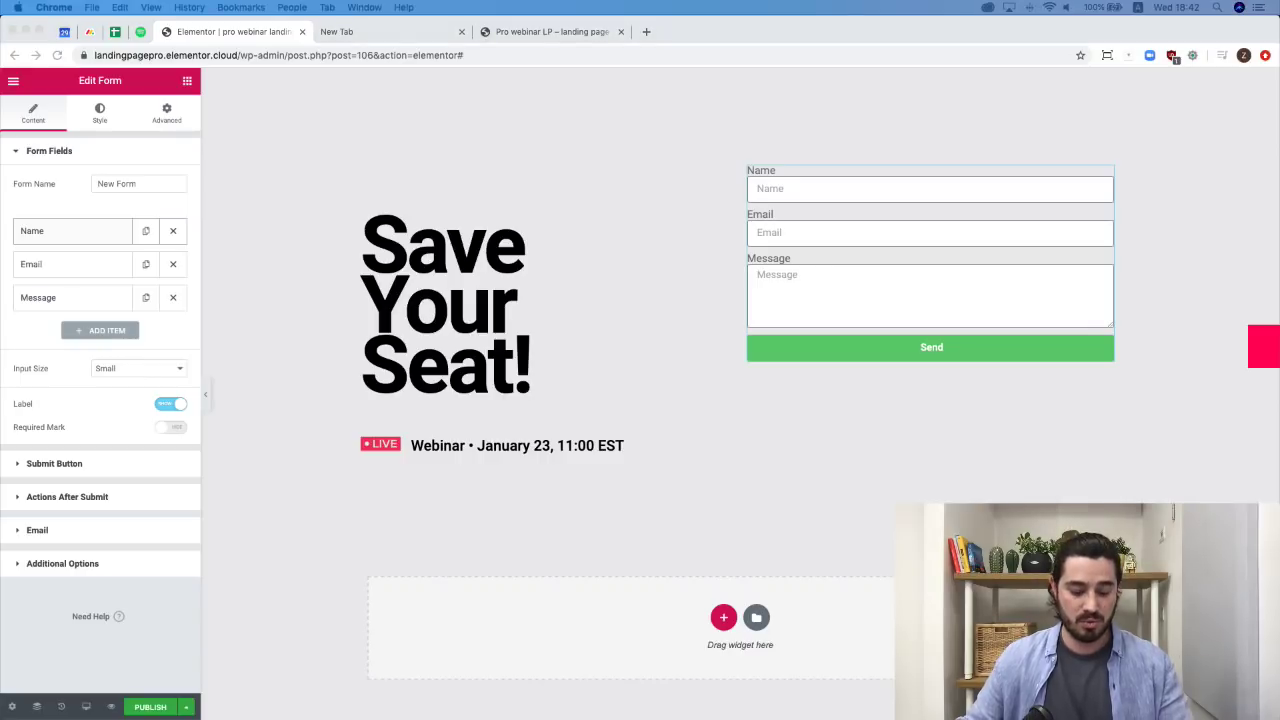
triple_click(130, 184)
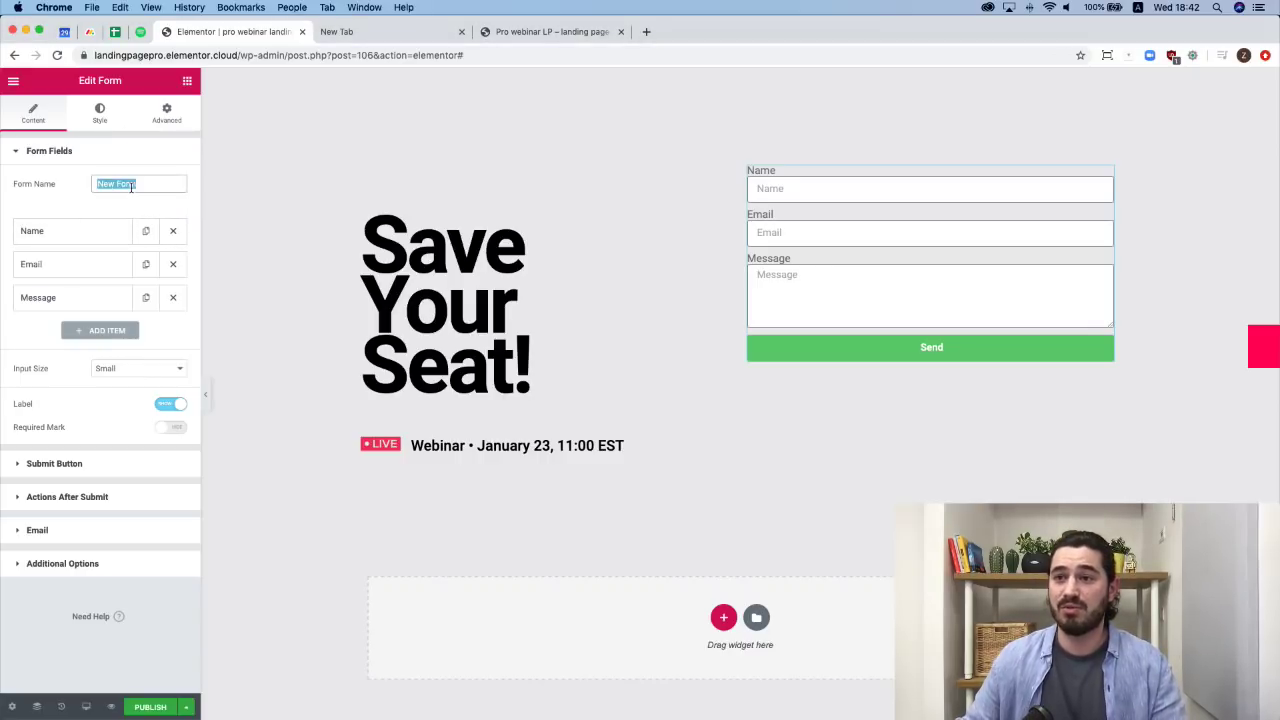
type("Your First LP Webinar")
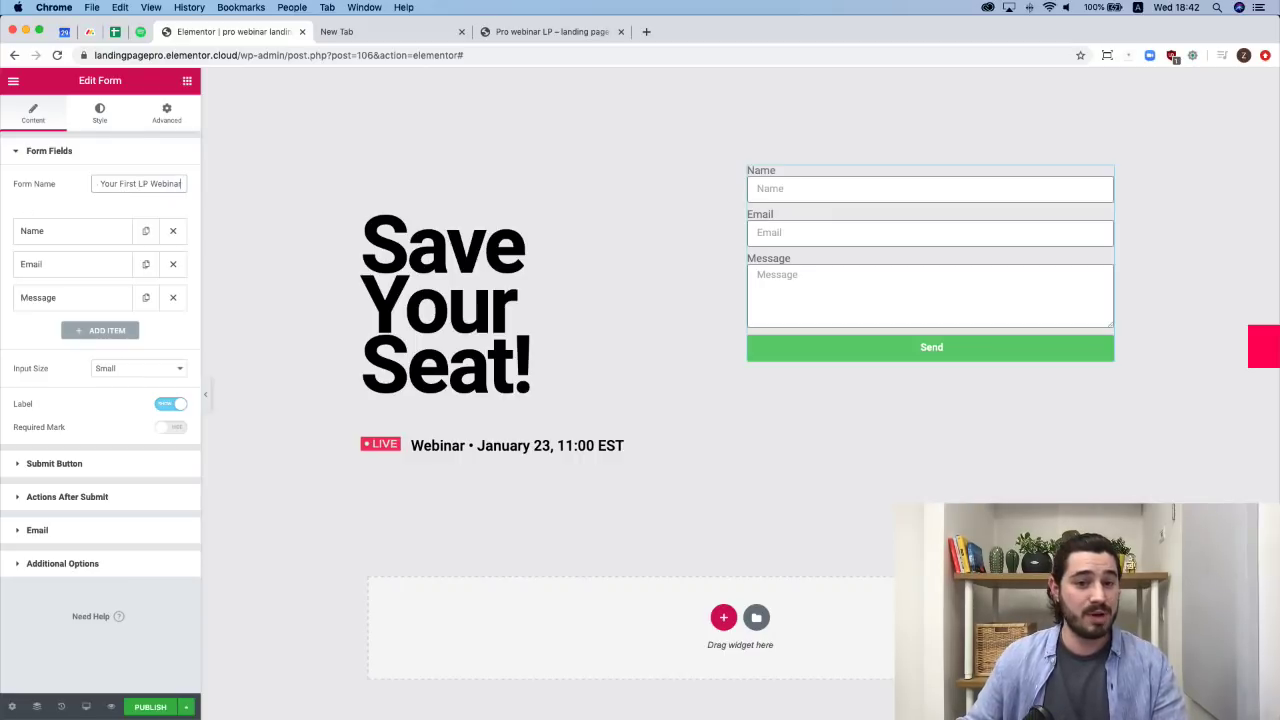
Complete the form name, give Message an expectations placeholder and set it to 3 rows
type("Create")
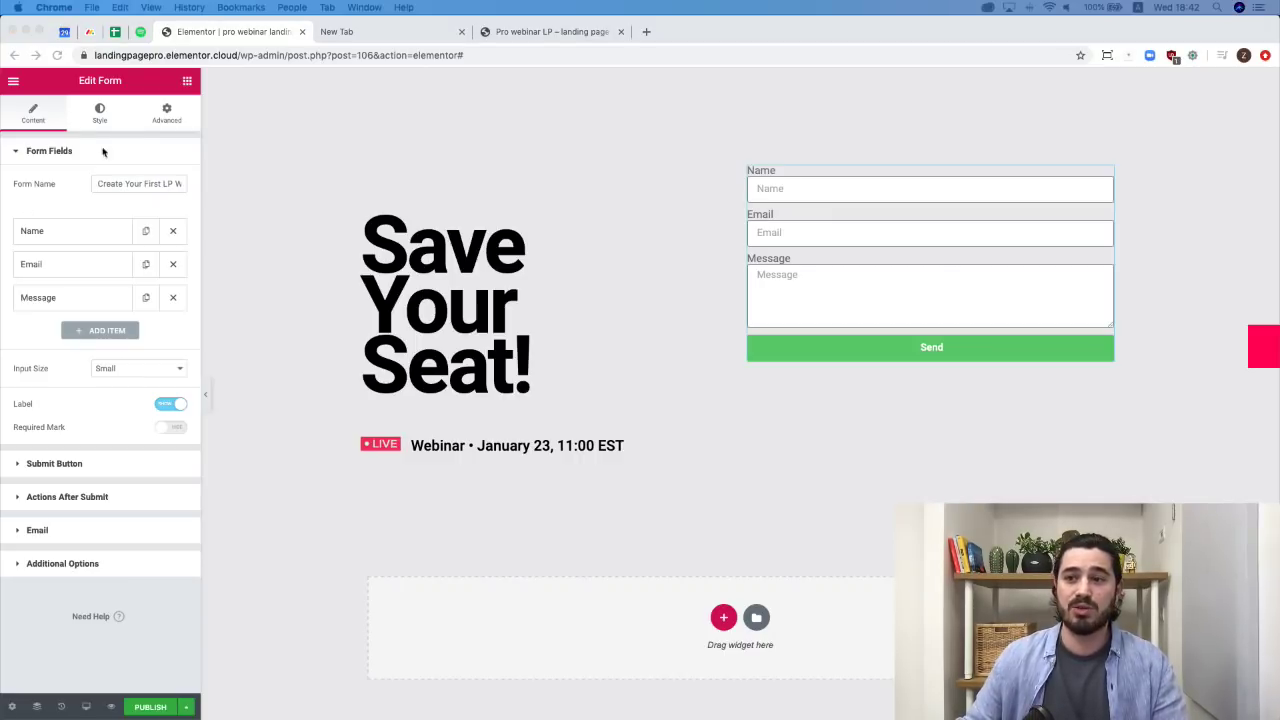
left_click(66, 300)
left_click(69, 301)
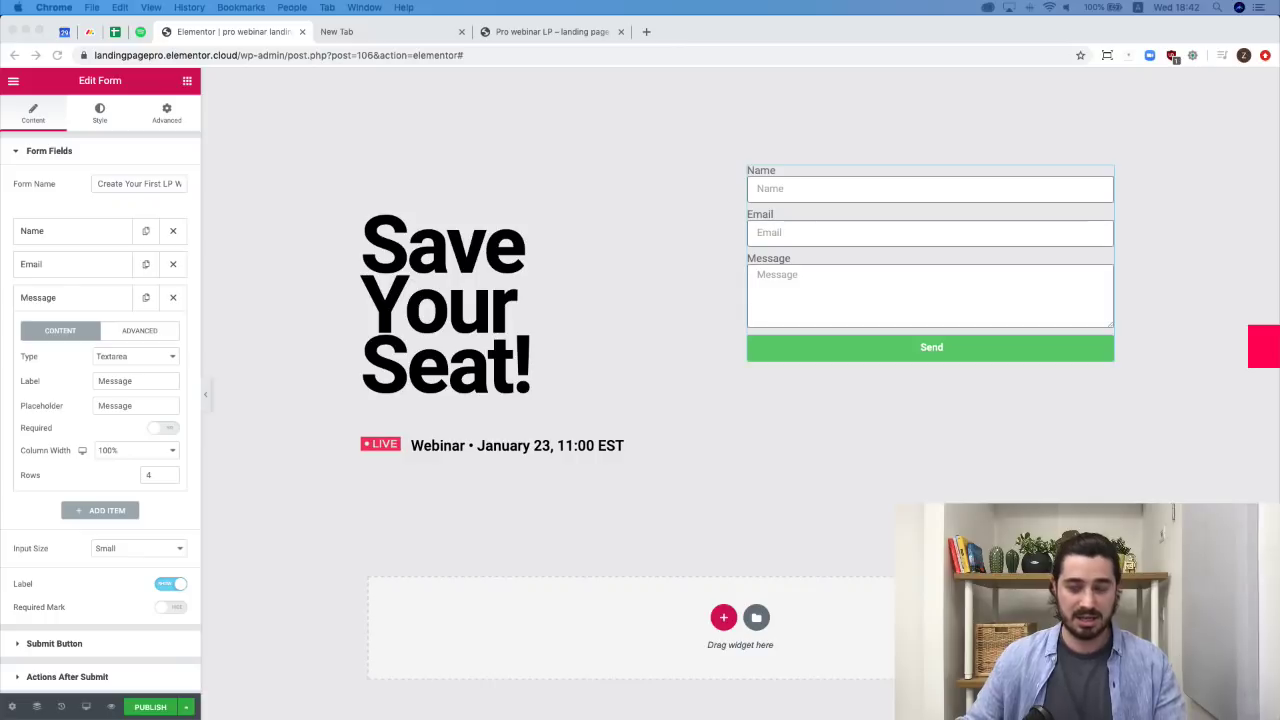
double_click(138, 406)
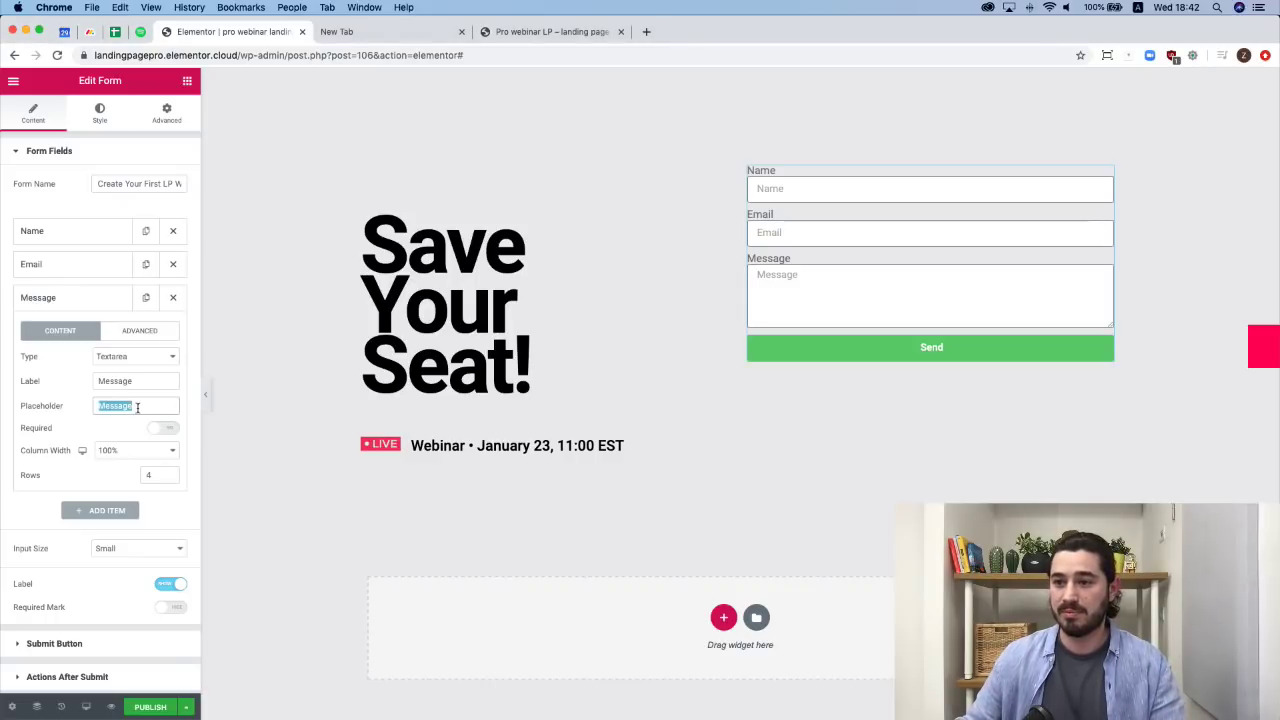
type("What are your expectations from the webinar?")
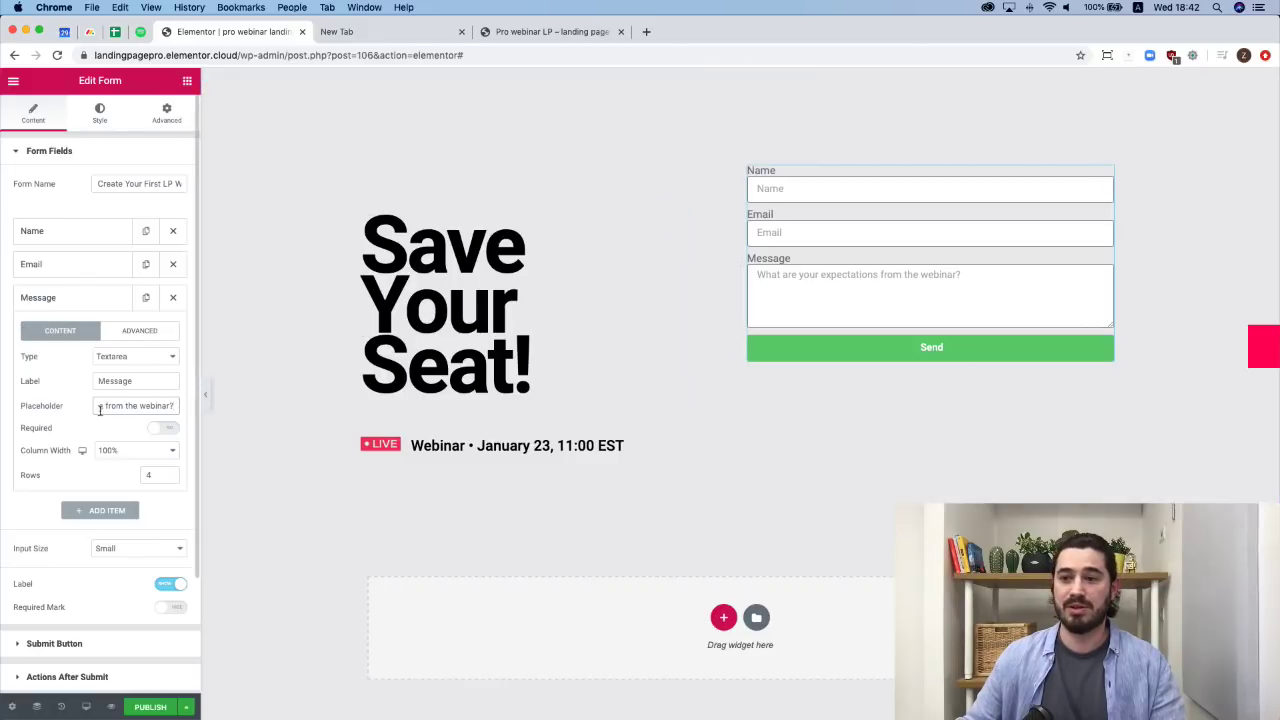
left_click(154, 477)
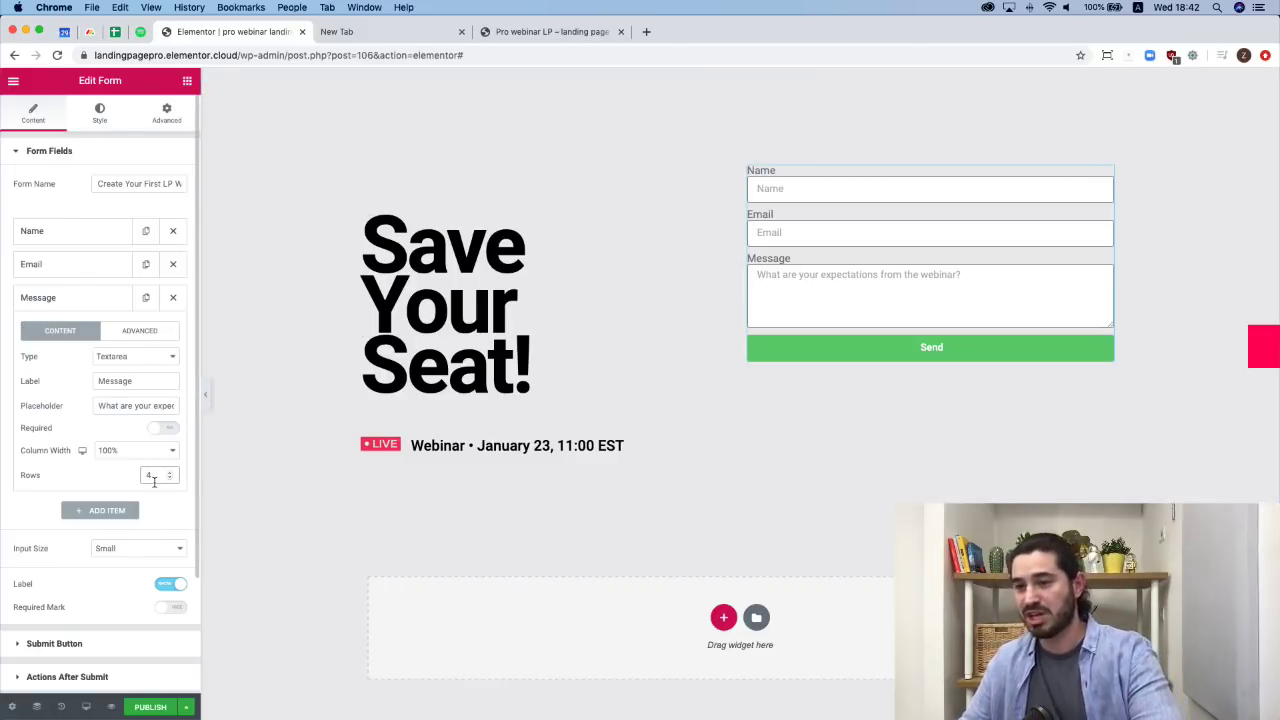
key("Down")
key("Up")
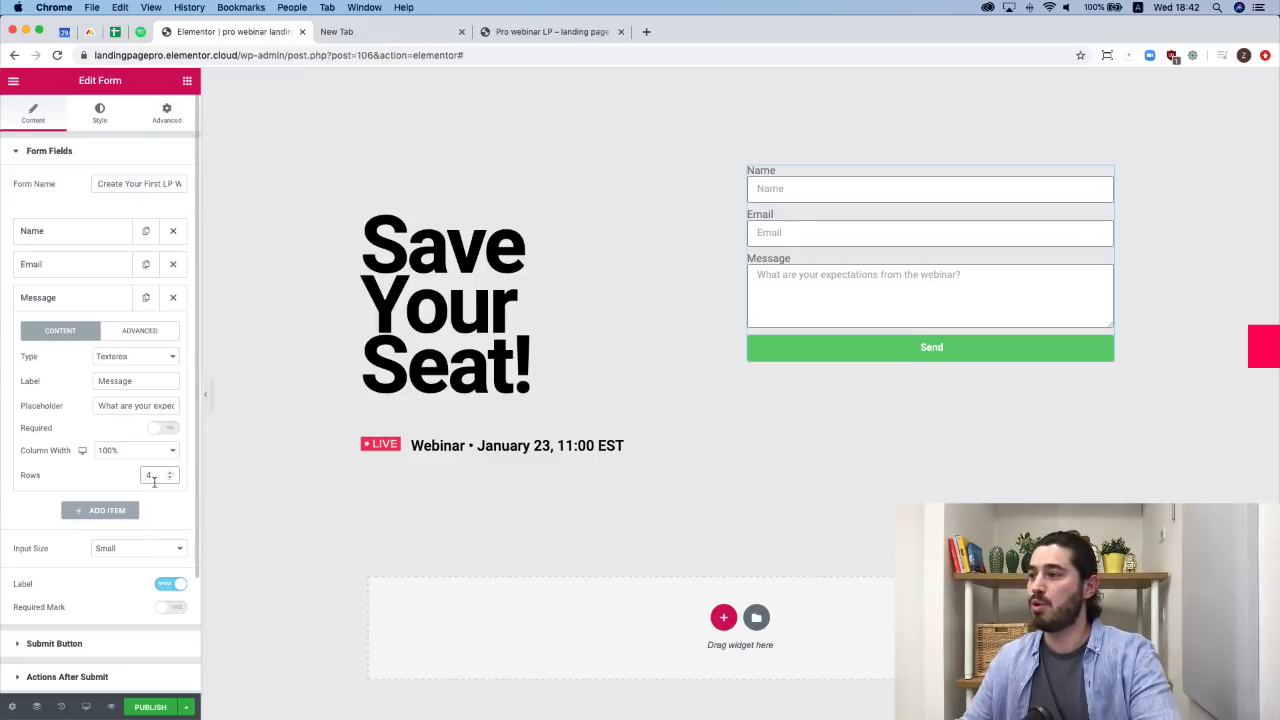
key("Down")
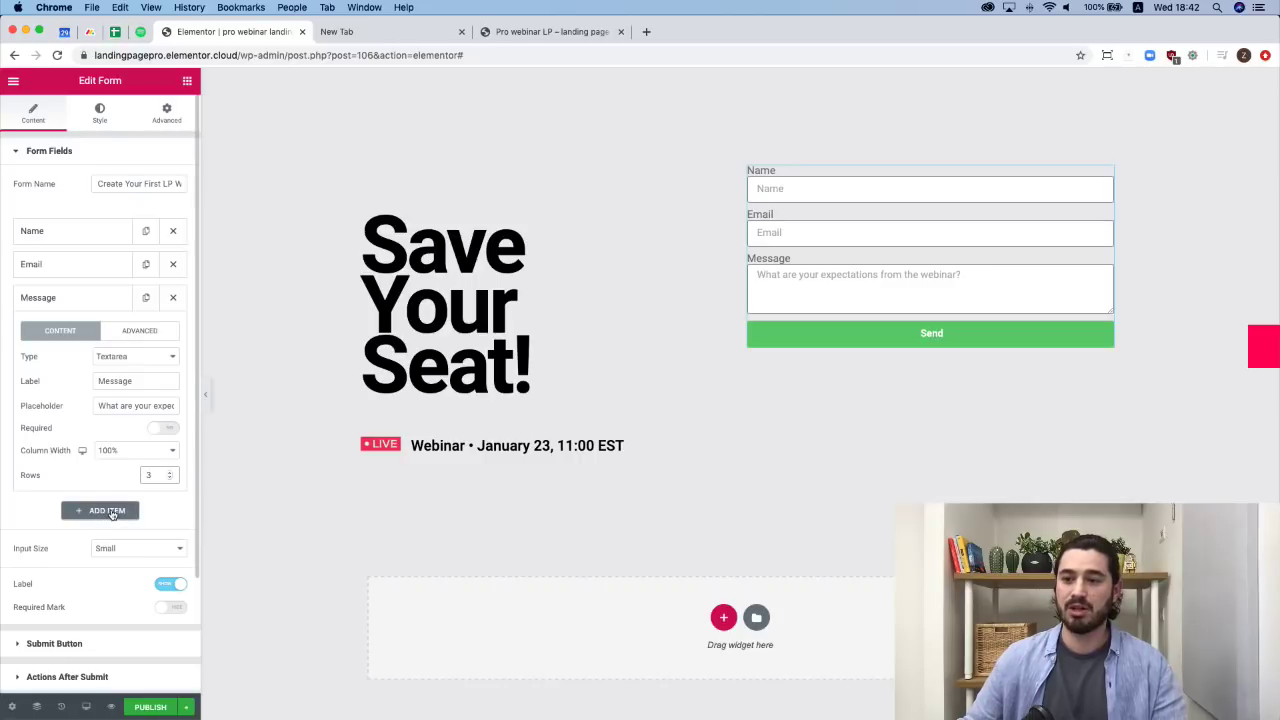
Add a 3-row Textarea field asking how long visitors have used Elementor
left_click(112, 511)
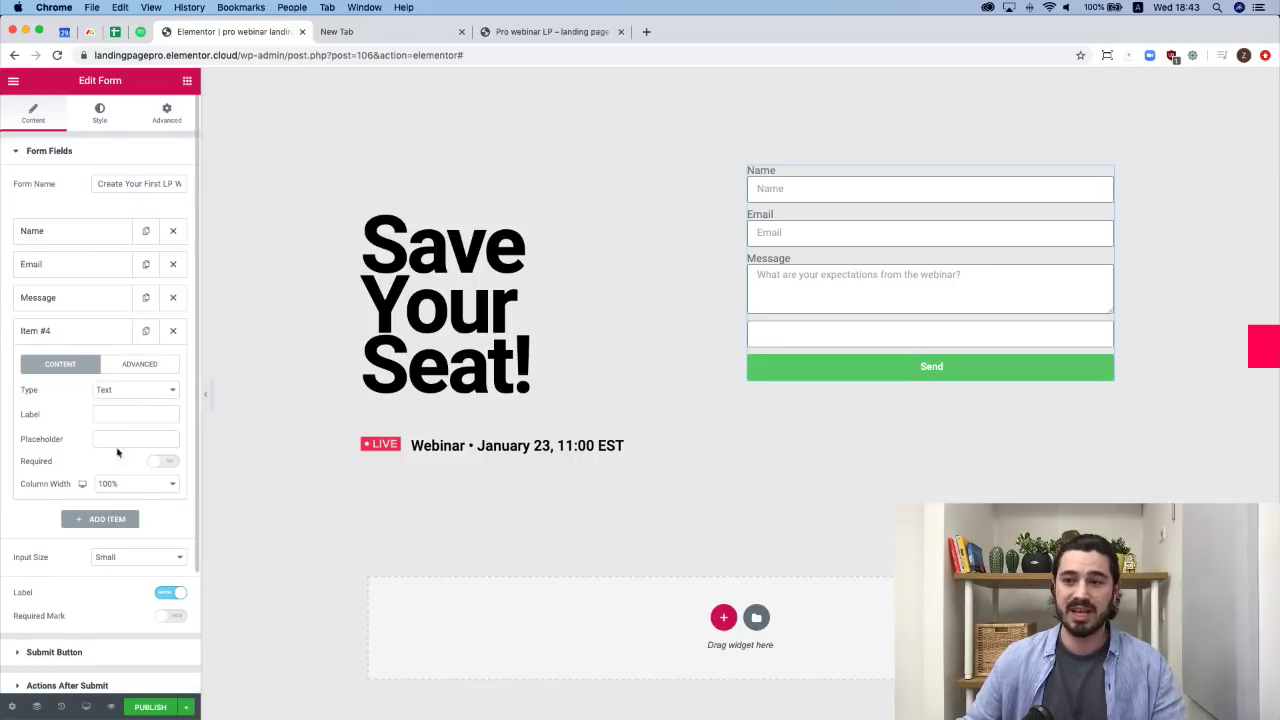
left_click(130, 393)
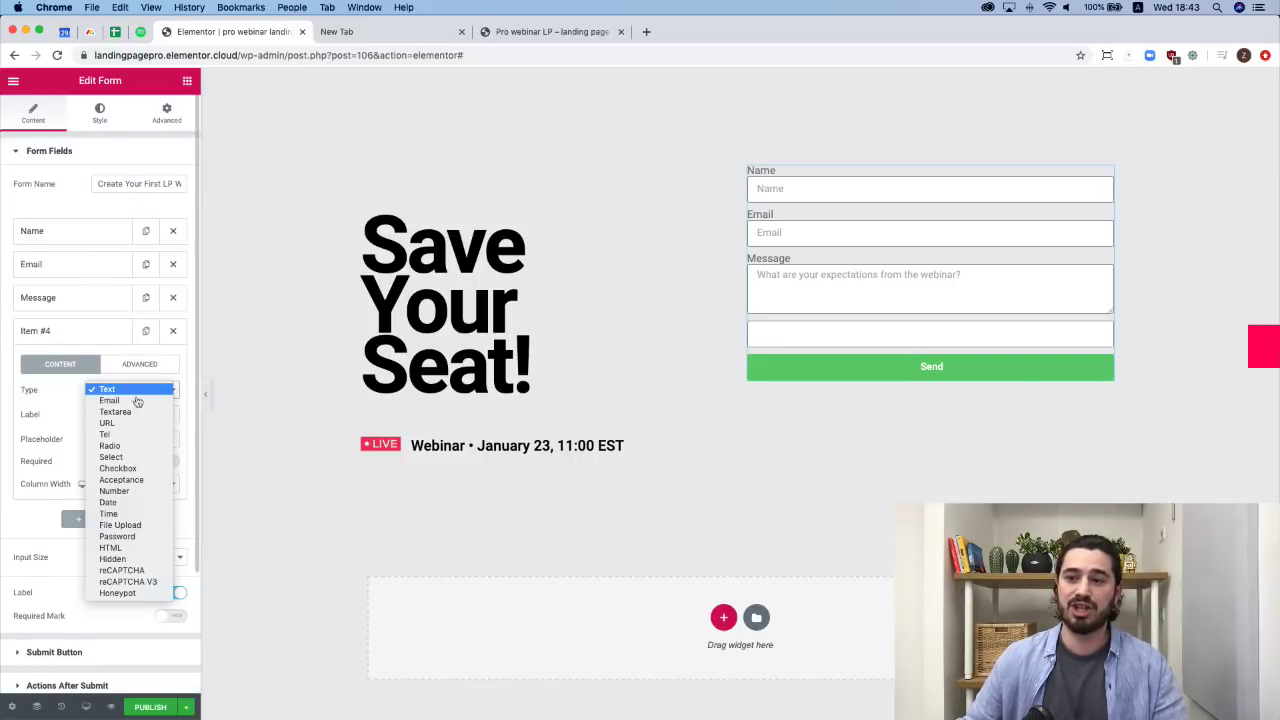
left_click(137, 413)
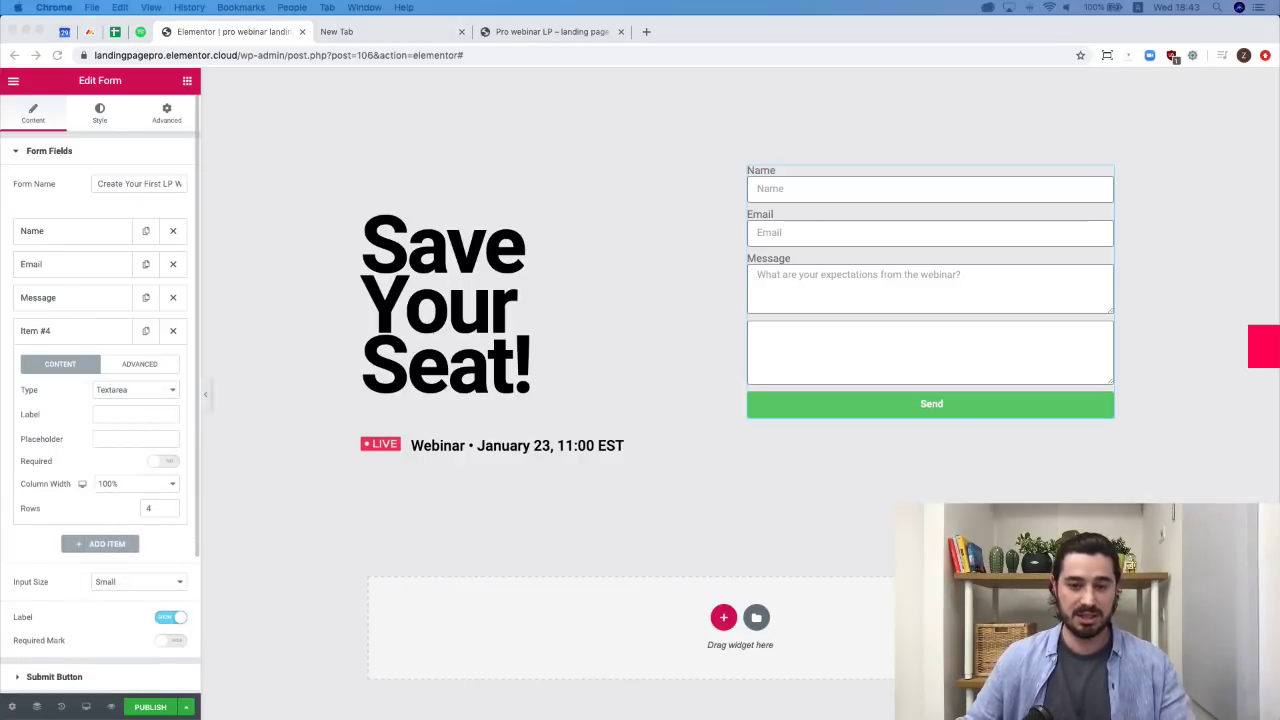
left_click(117, 438)
type("How long have you been using  Elementor?")
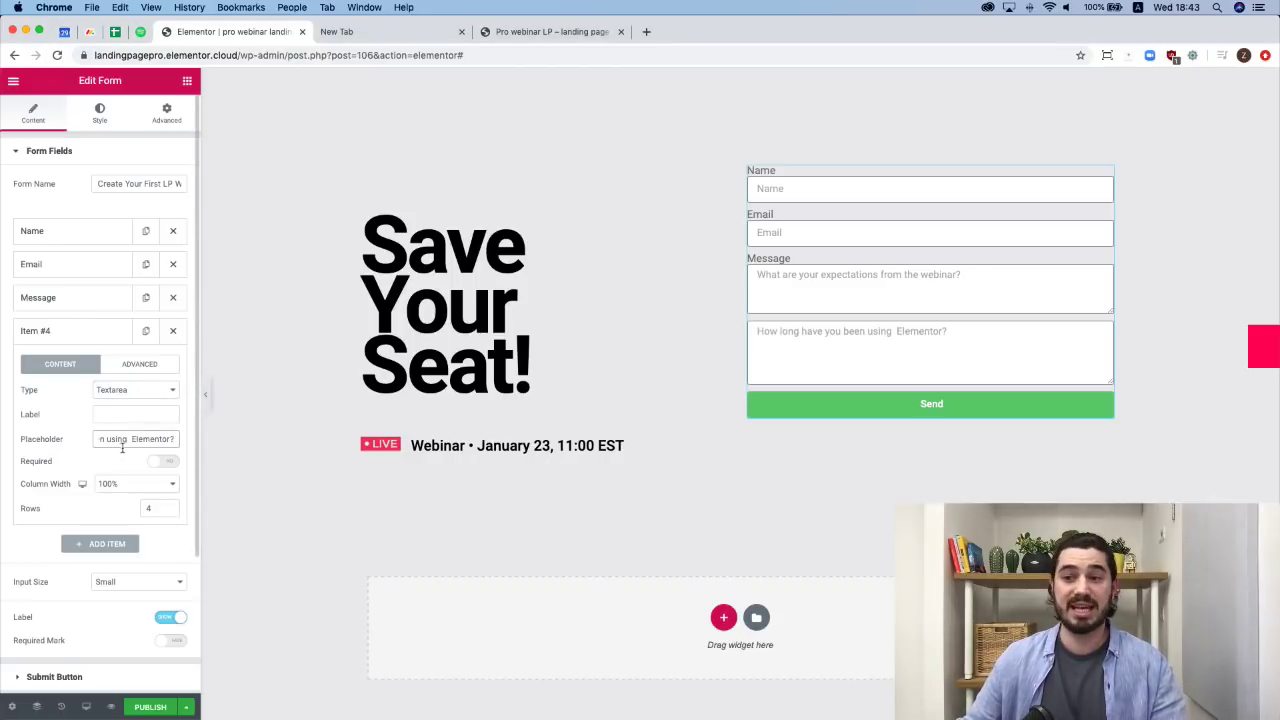
left_click(159, 512)
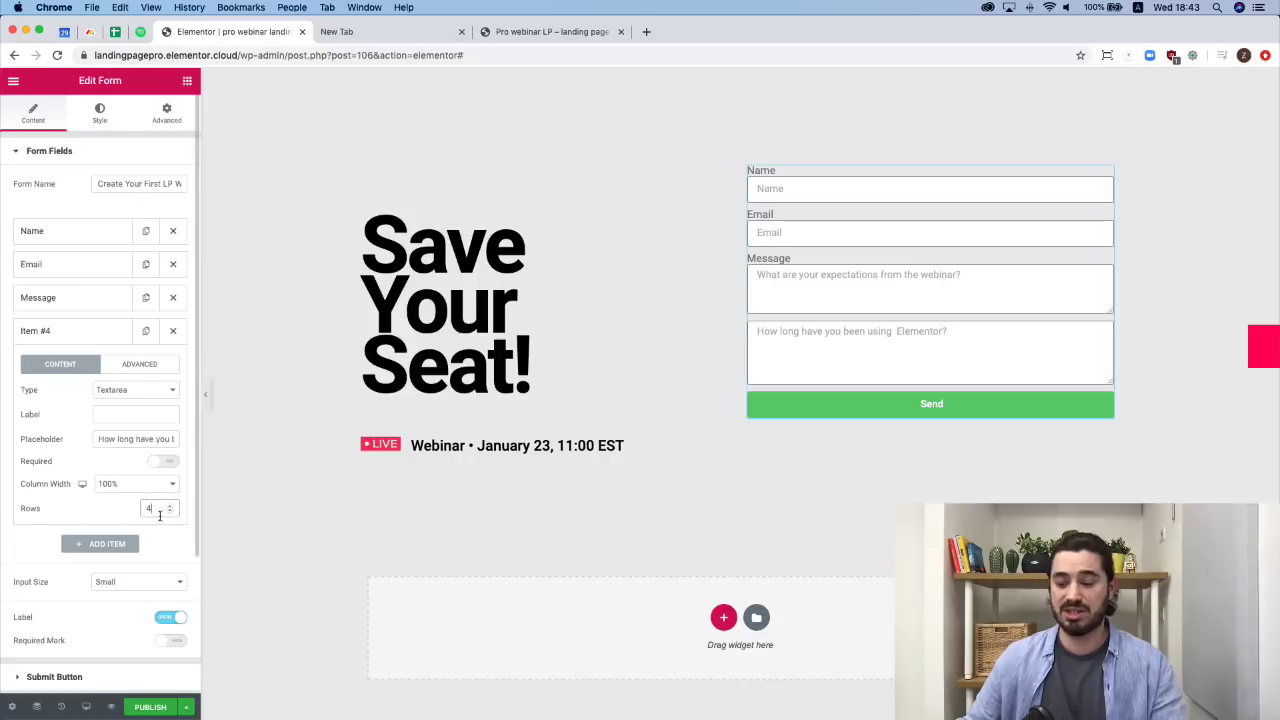
key("BackSpace")
type("3")
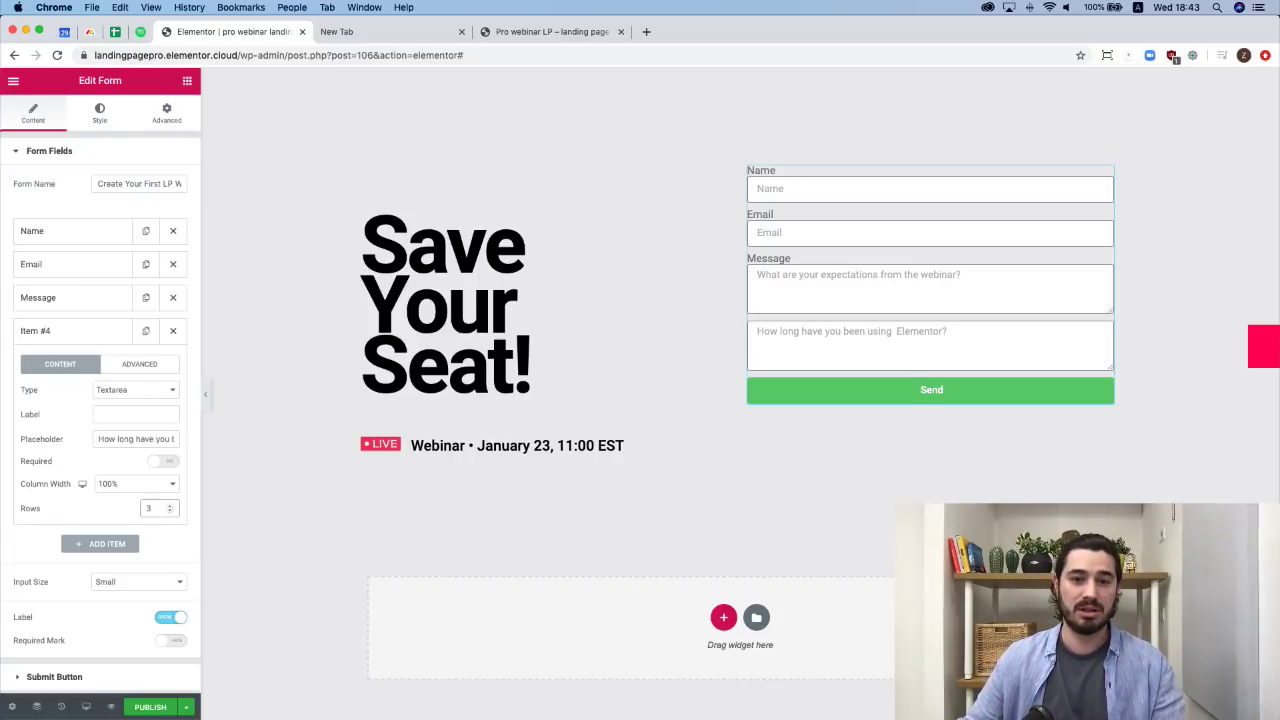
Set the form input size to Medium and toggle the field labels
left_click(127, 582)
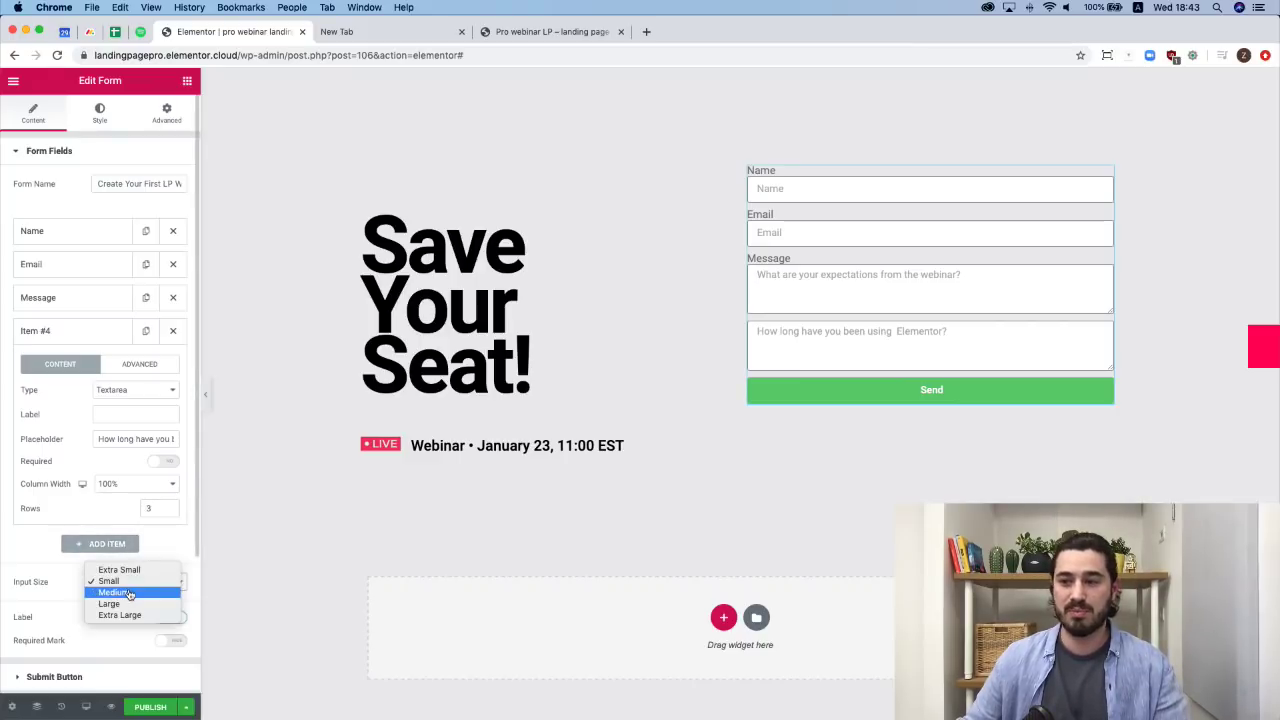
left_click(129, 593)
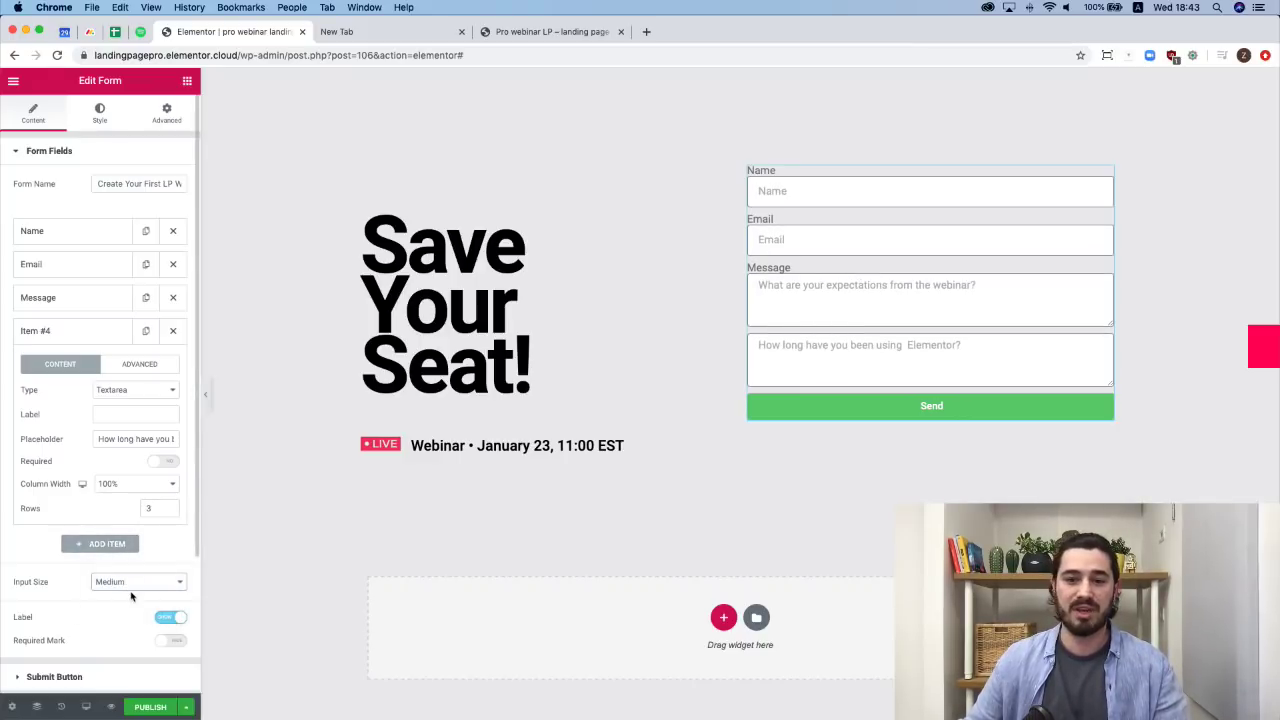
left_click(172, 619)
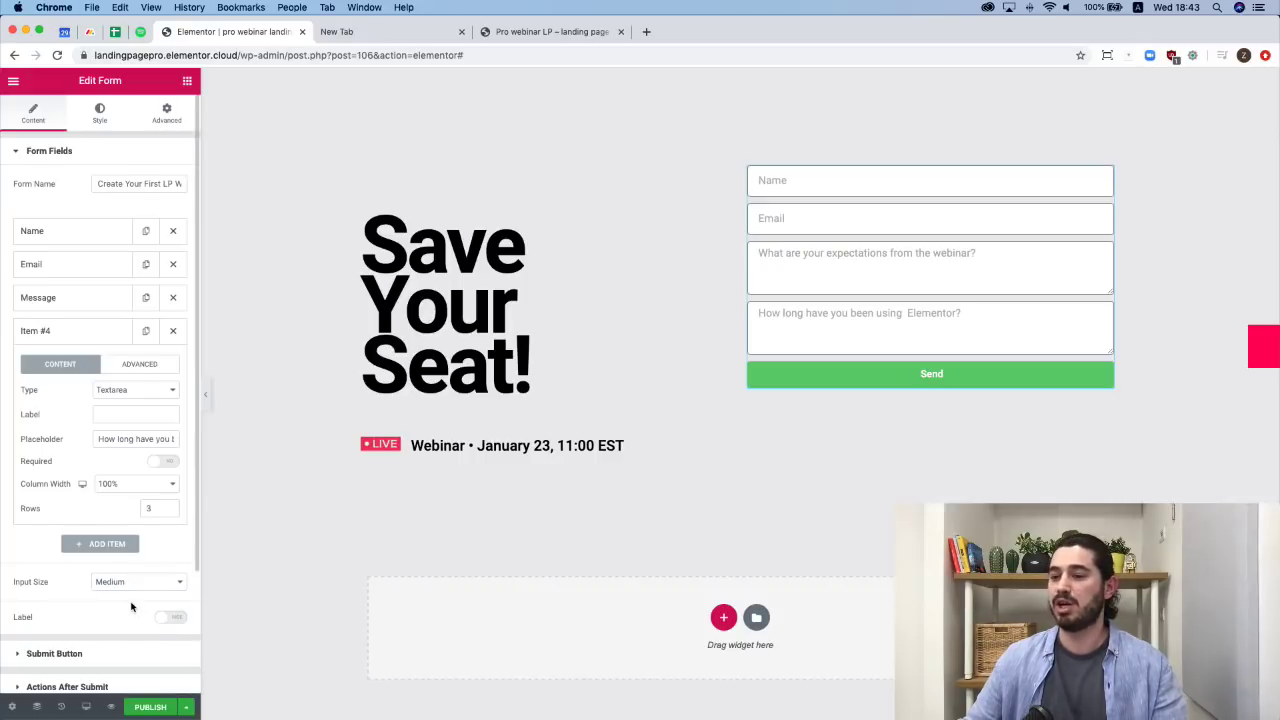
scroll(181, 580, "down", 2)
left_click(172, 563)
Hide field labels, relabel the button 'save my seat' and left-align it
left_click(170, 563)
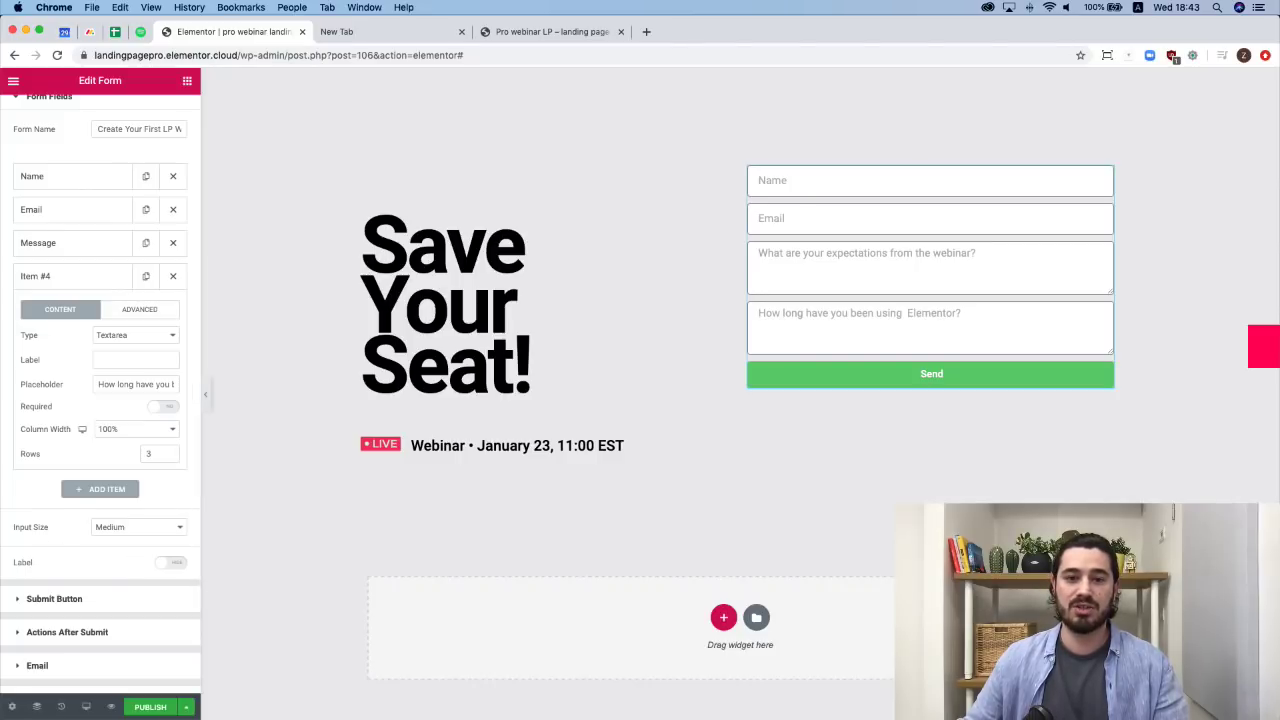
left_click(84, 599)
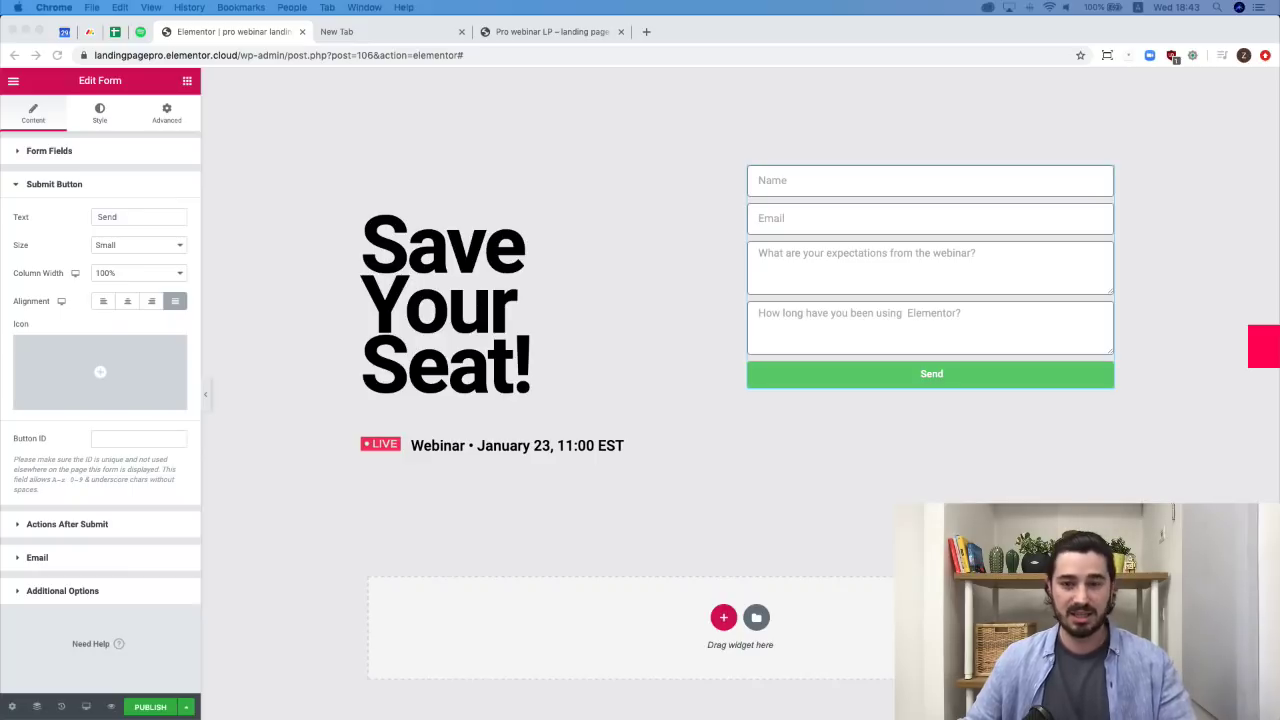
double_click(134, 217)
type("save my seat")
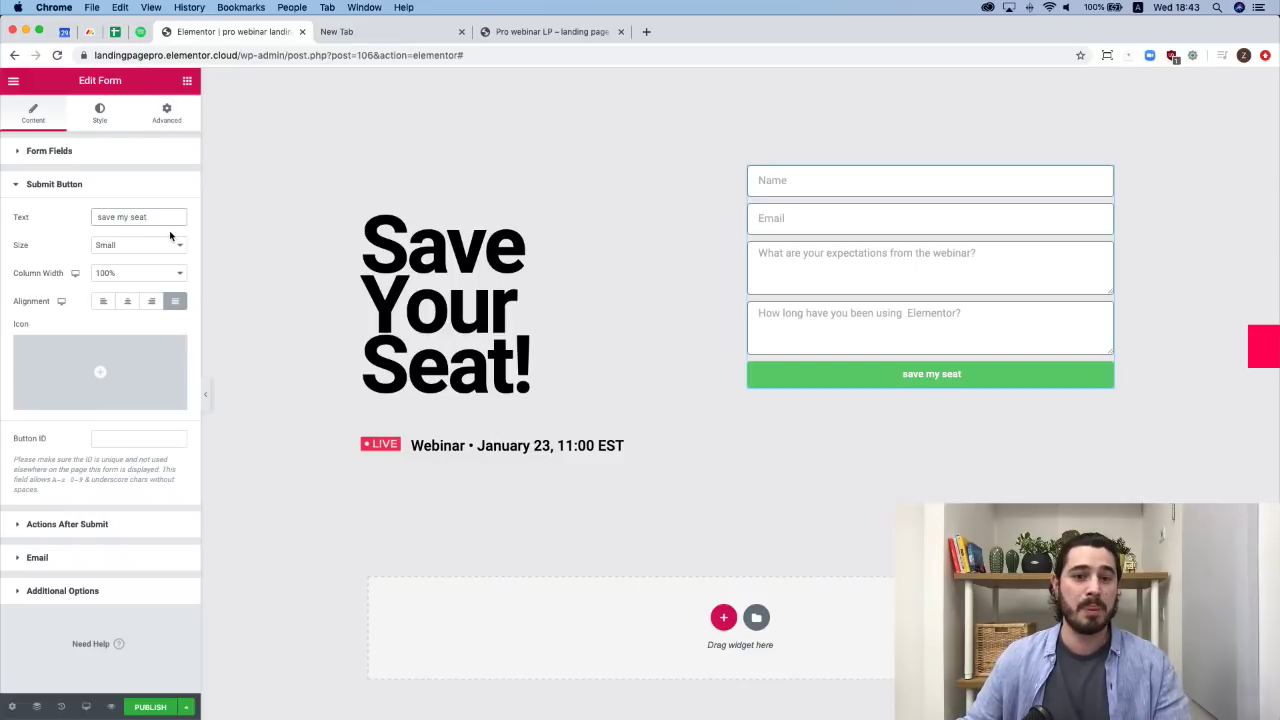
left_click(103, 302)
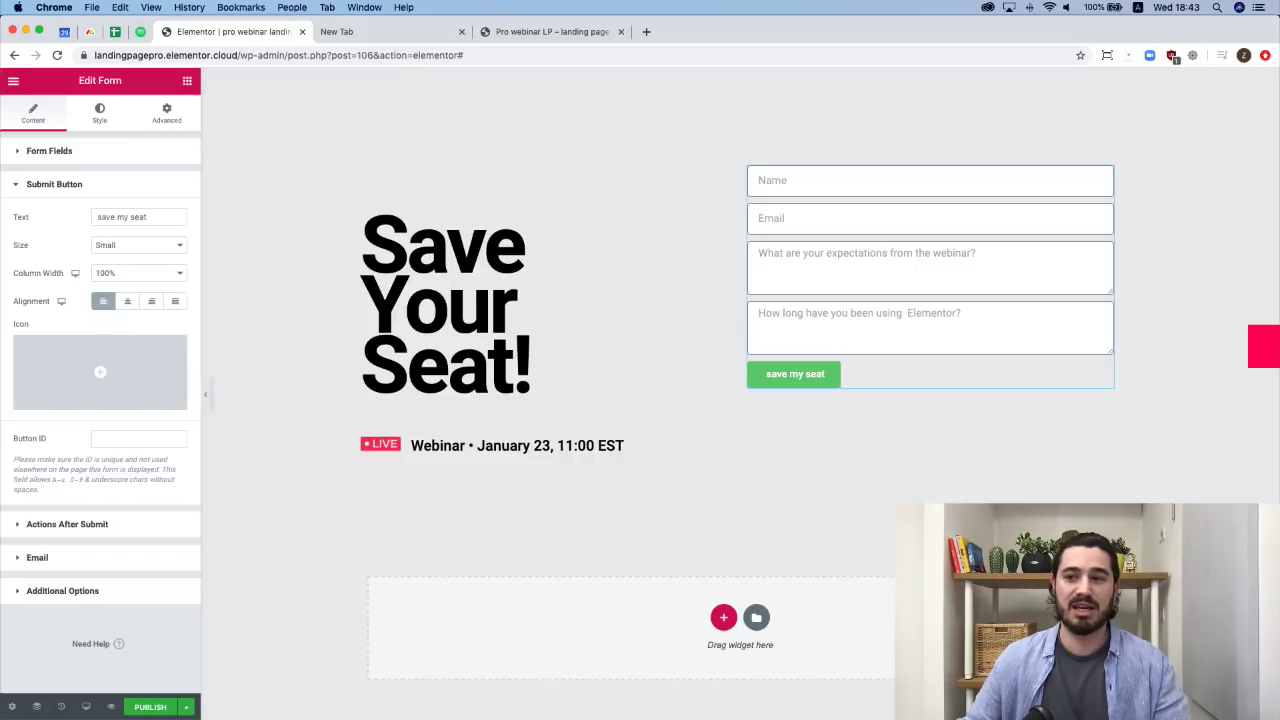
left_click(100, 530)
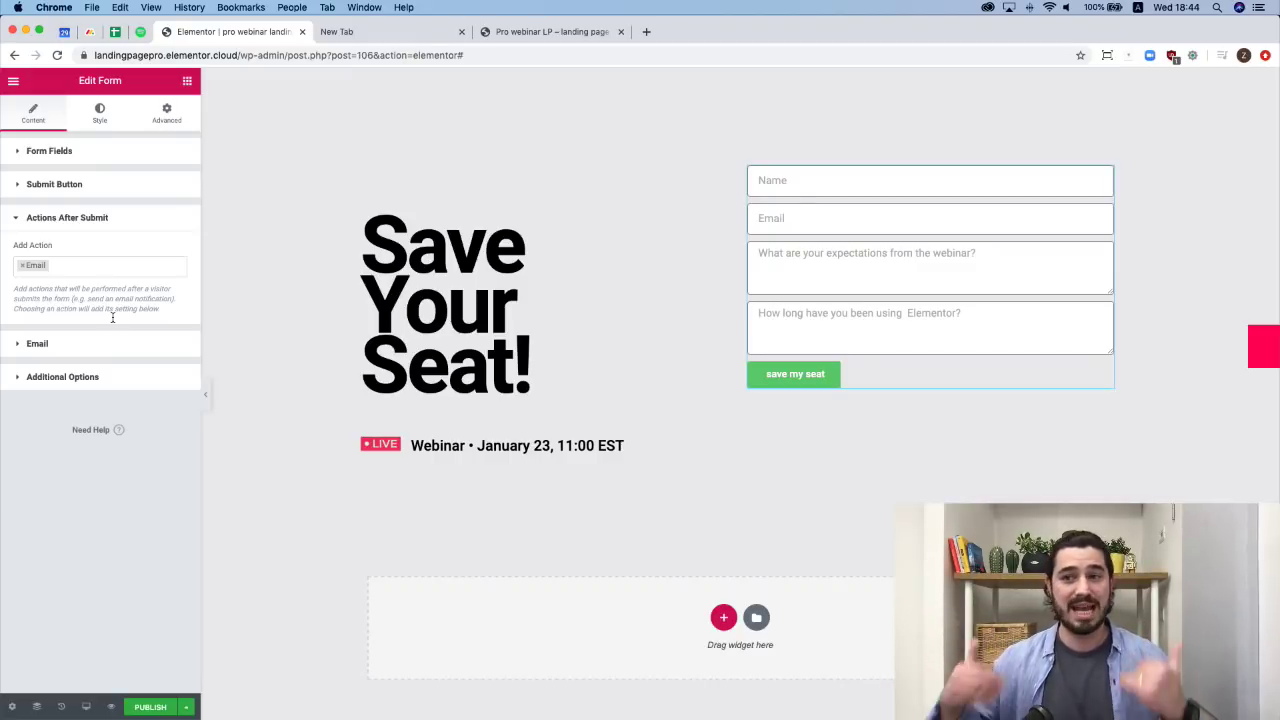
Replace the Email after-submit action with MailChimp and toggle Custom Messages
left_click(22, 266)
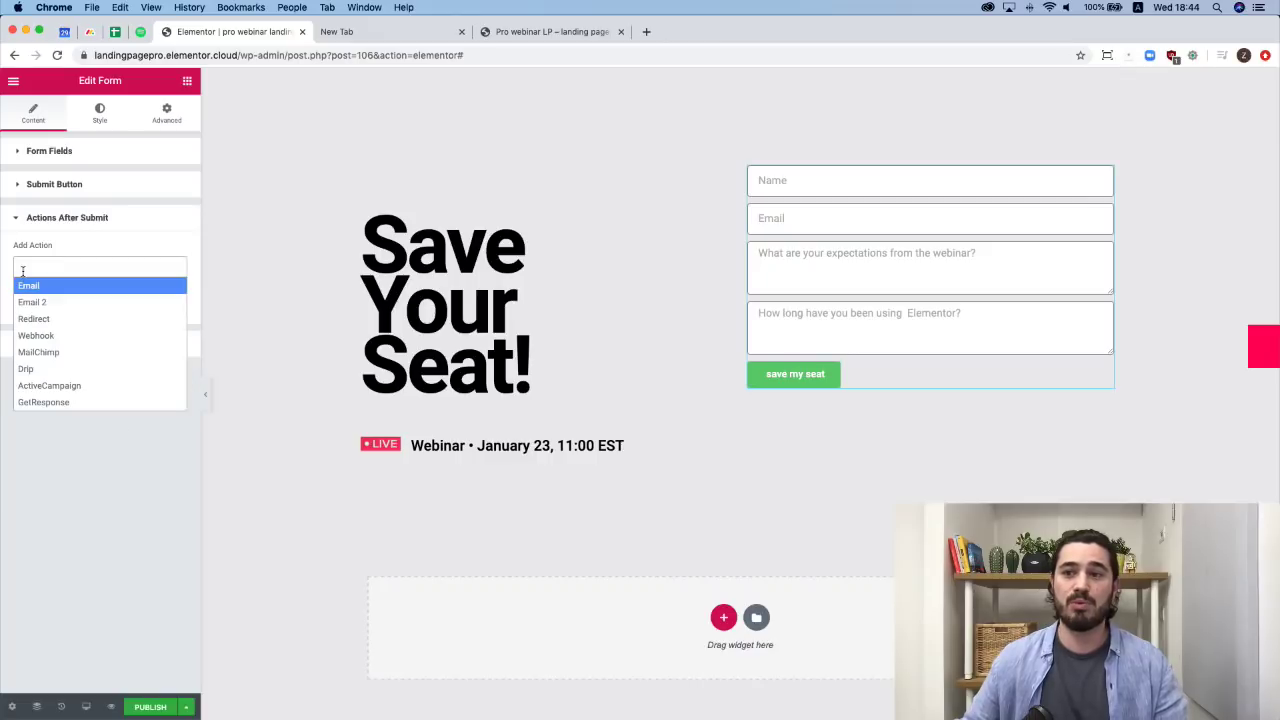
left_click(42, 352)
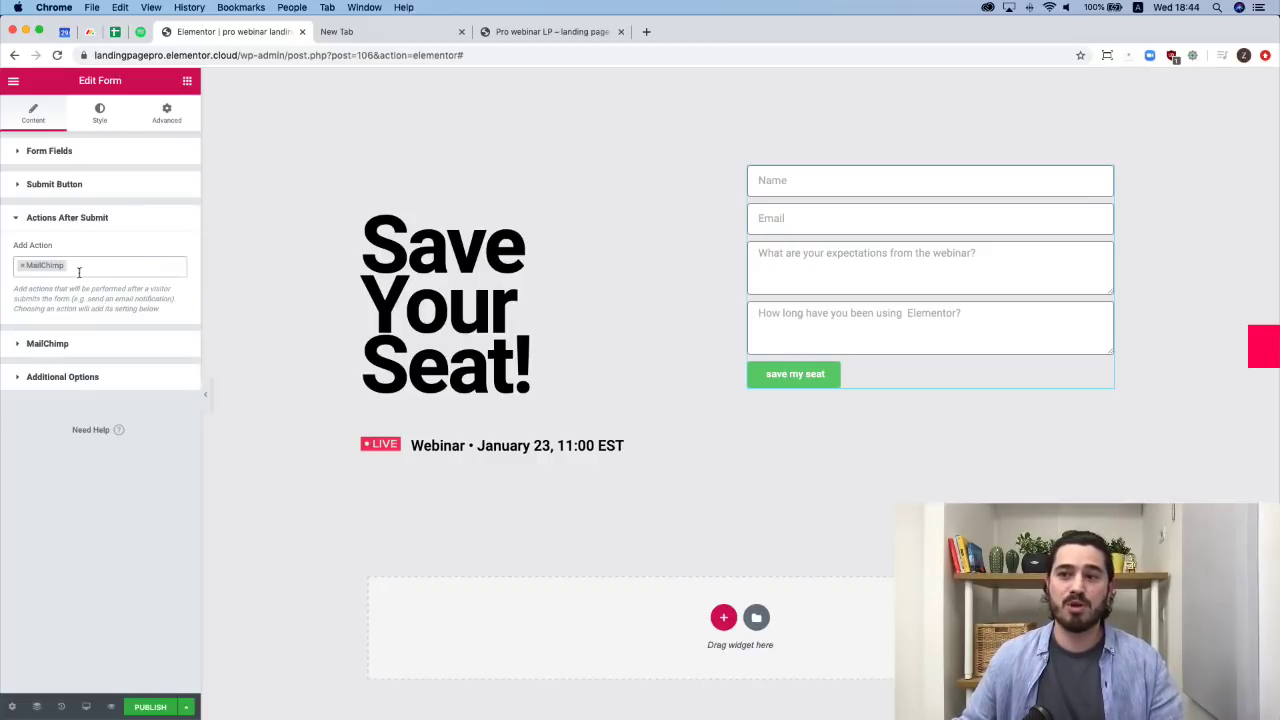
left_click(48, 344)
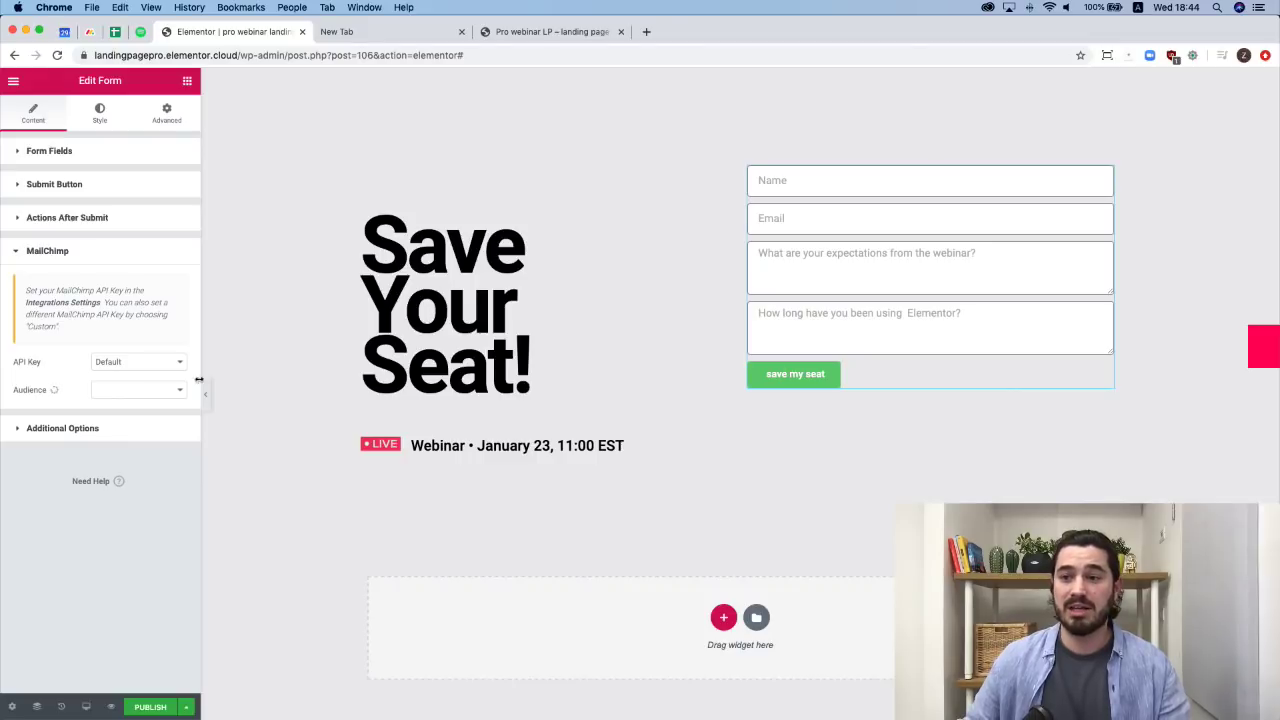
left_click(93, 429)
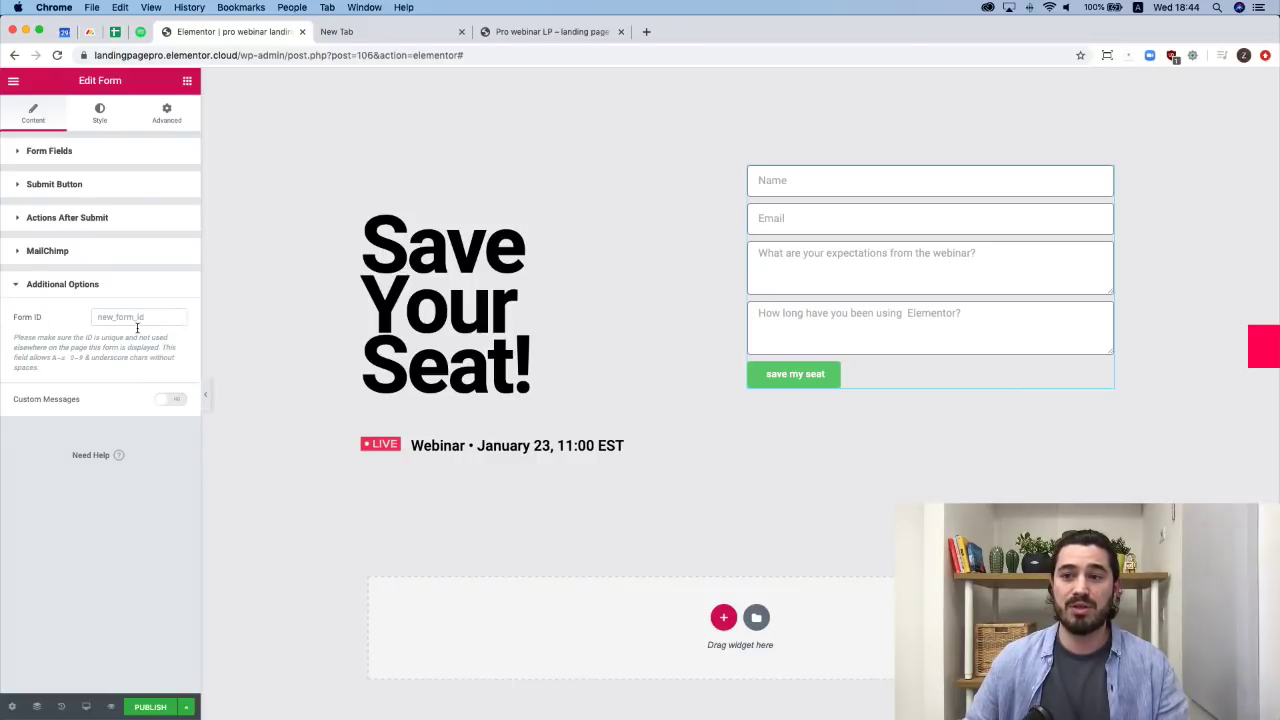
left_click(169, 401)
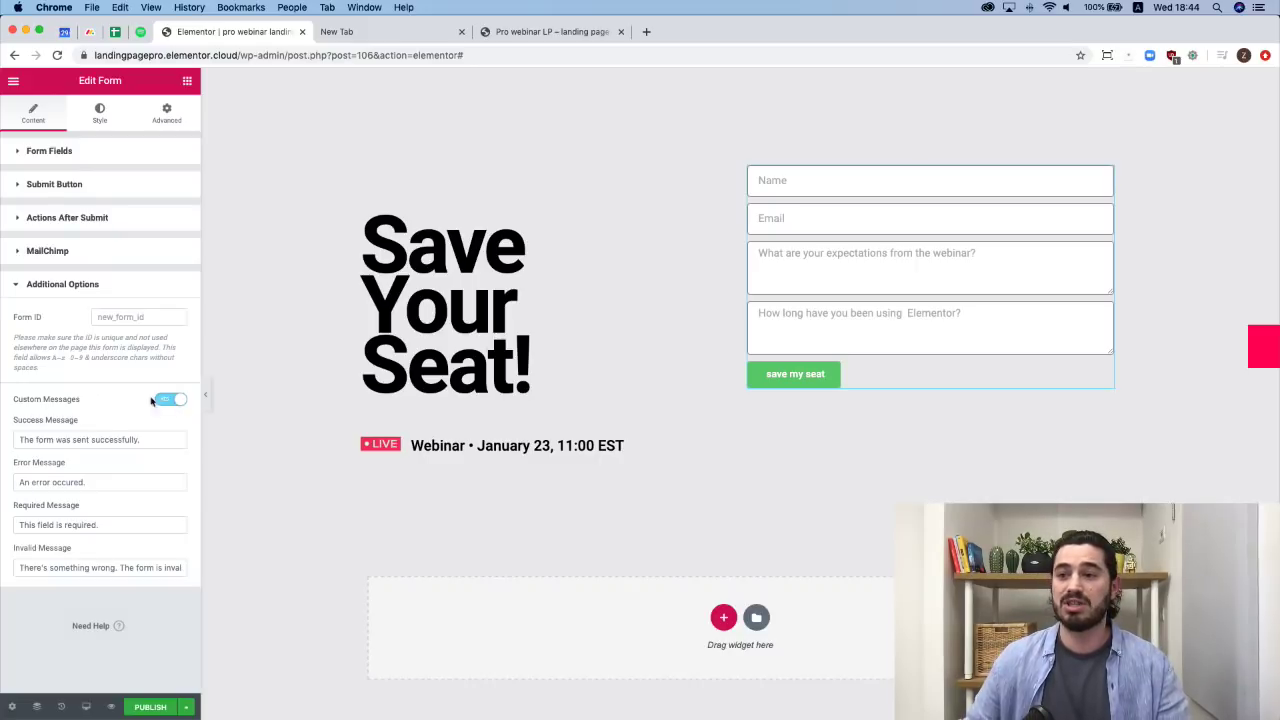
left_click(174, 401)
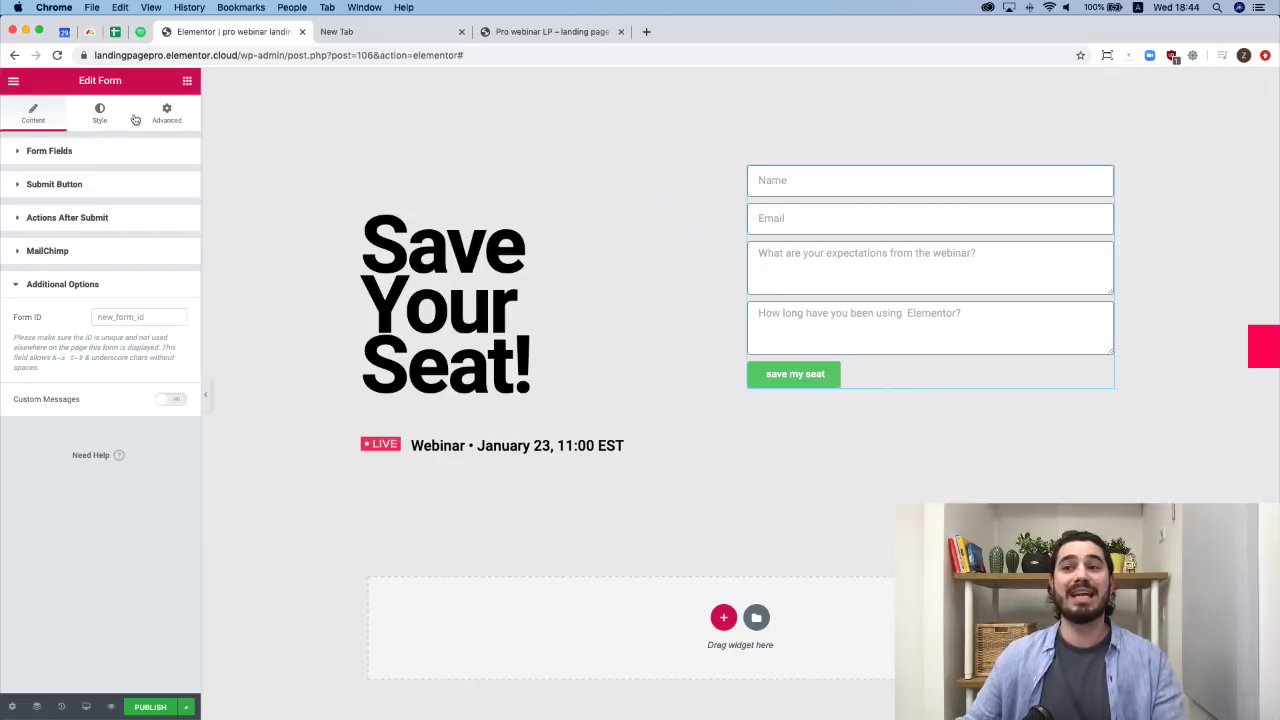
Increase the form rows gap and try a grey preset for field text colour
left_click(100, 114)
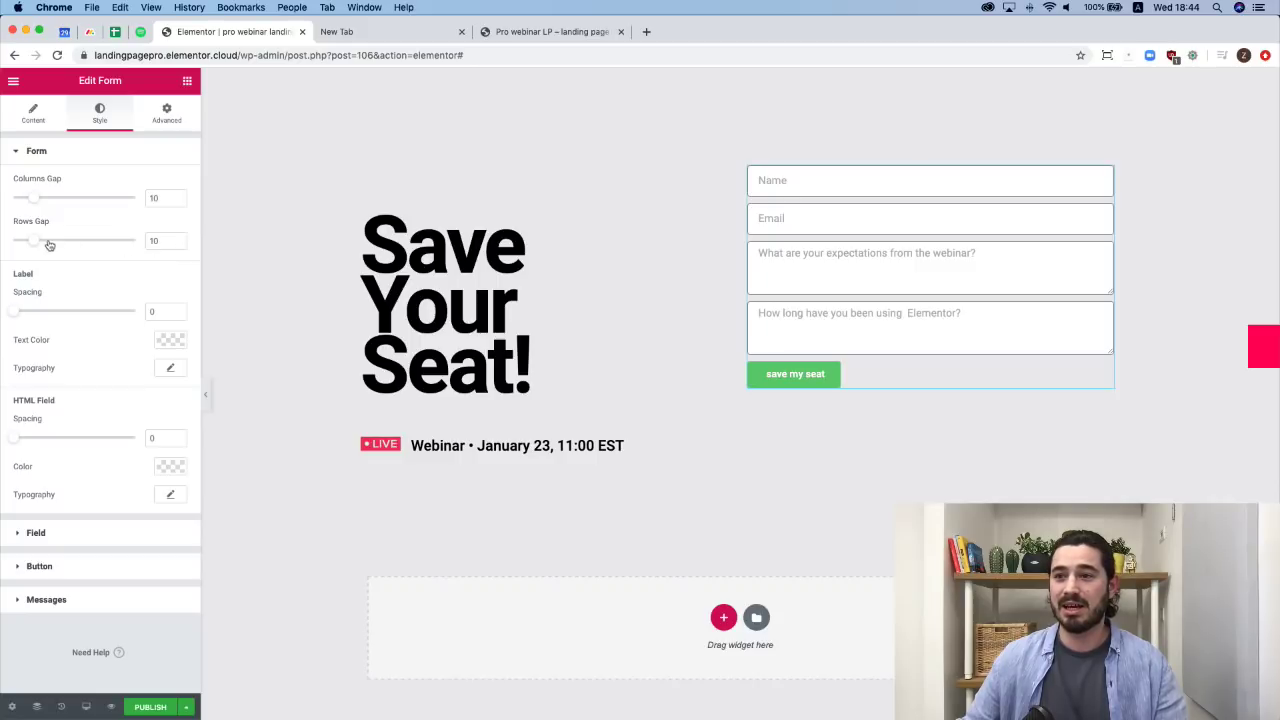
left_click_drag(37, 243, 46, 247)
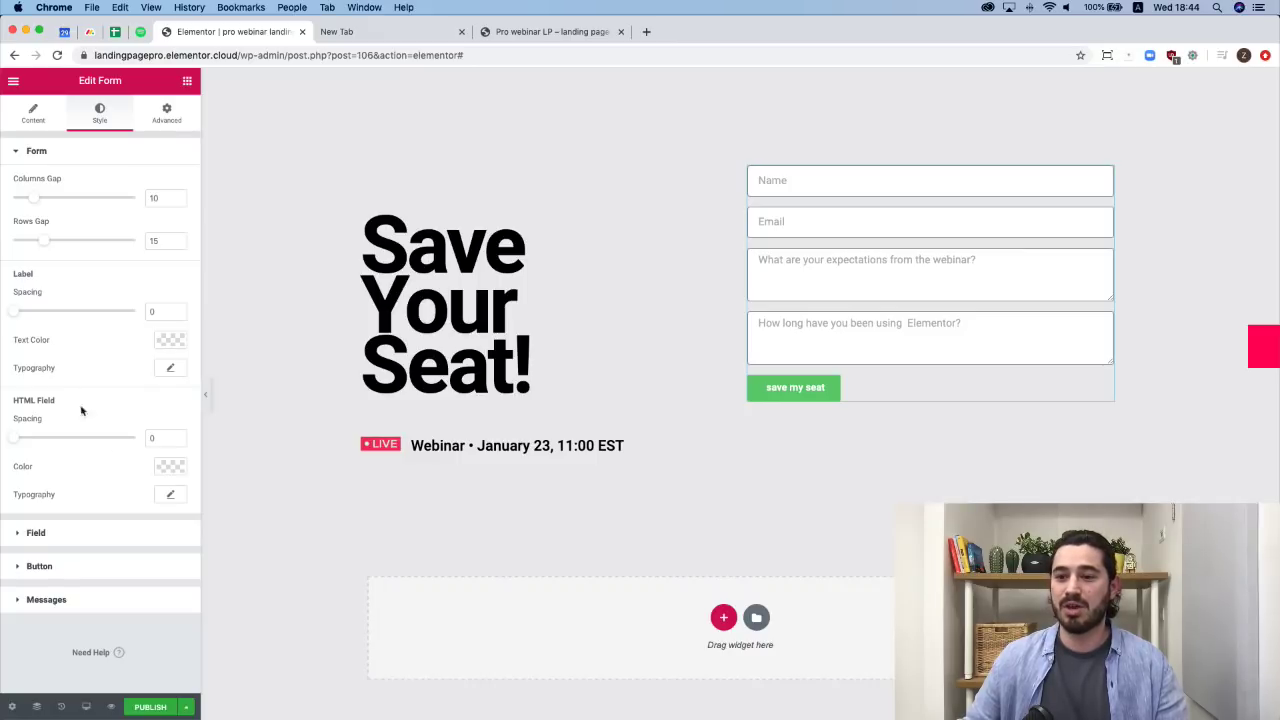
left_click(91, 532)
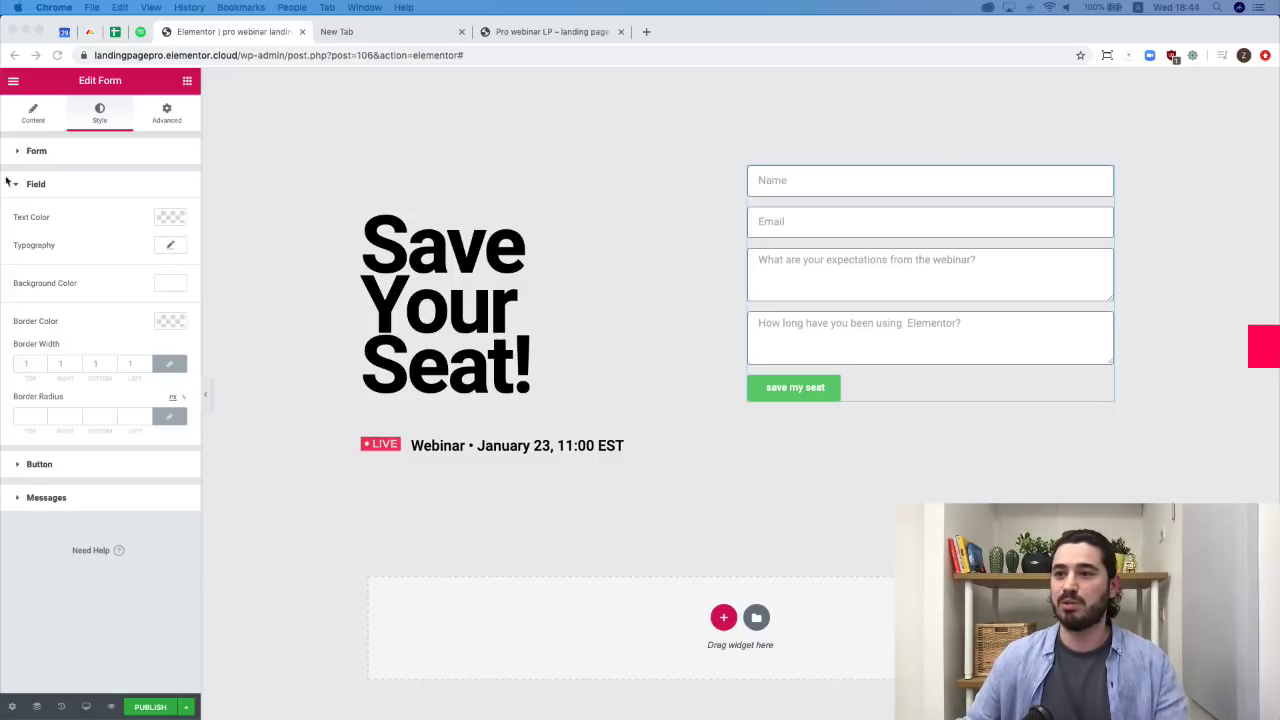
left_click(170, 217)
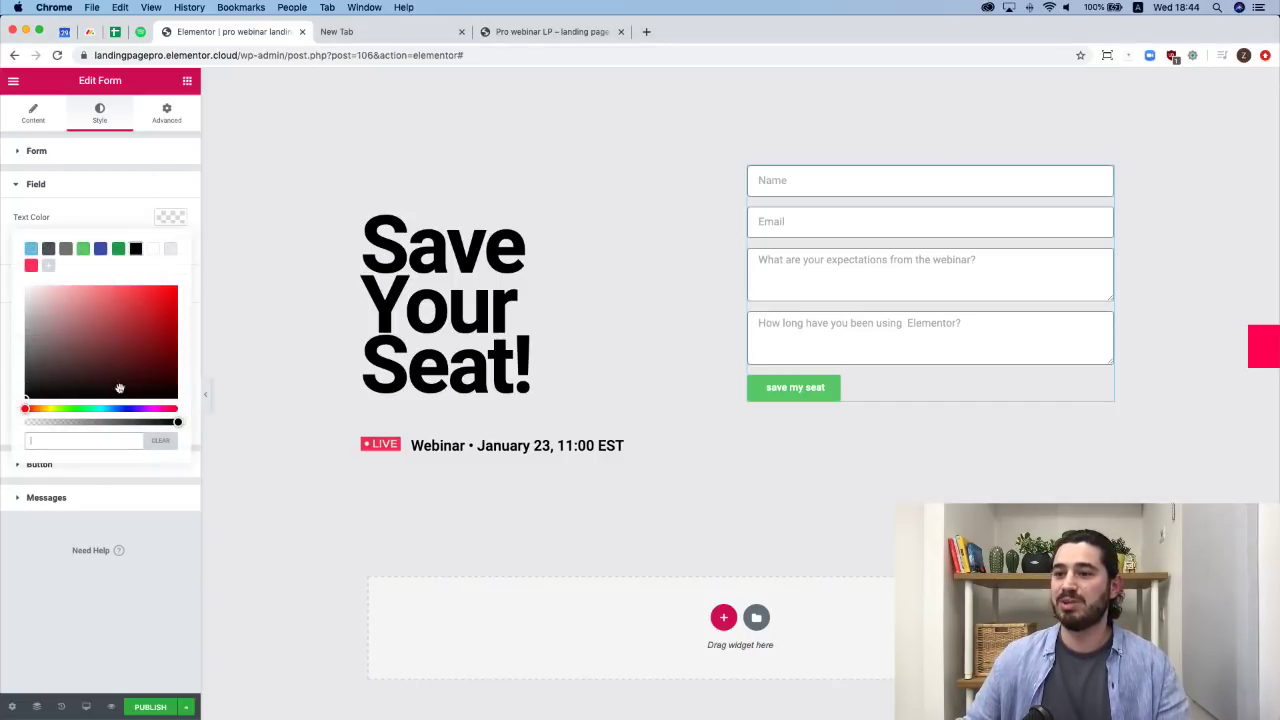
left_click(113, 443)
type("#54595f")
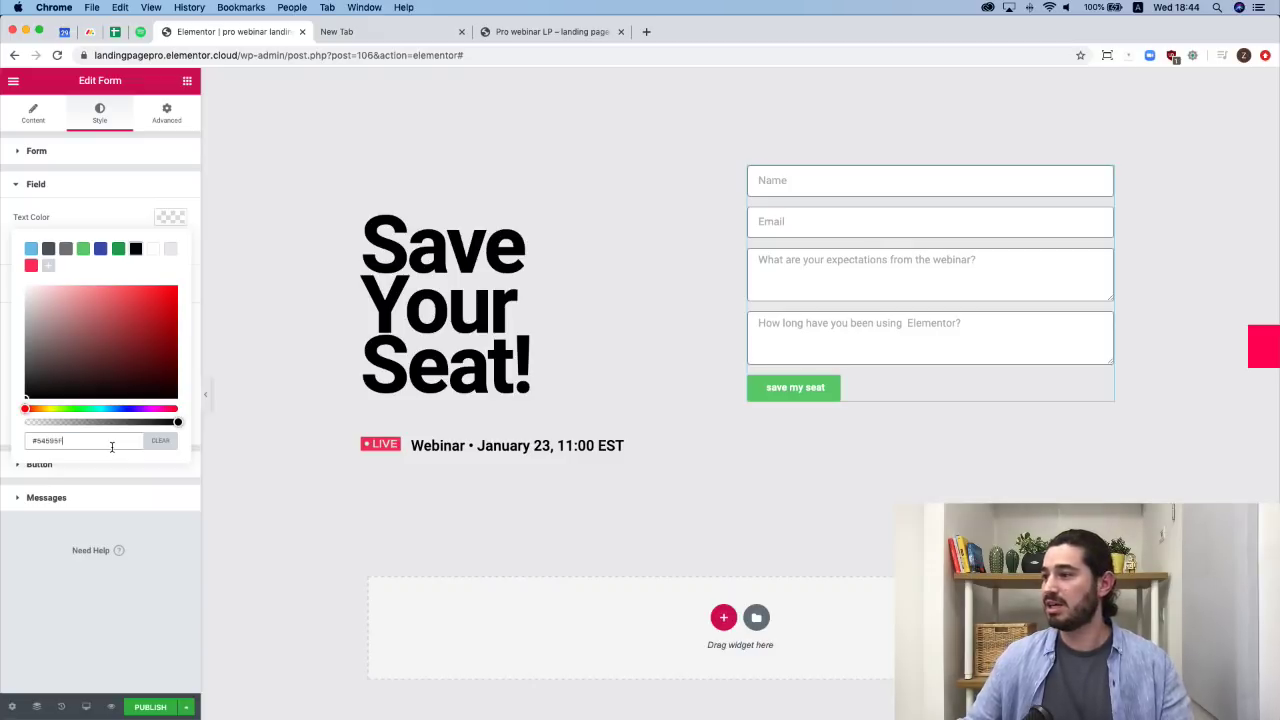
left_click(174, 220)
left_click(174, 220)
left_click(85, 445)
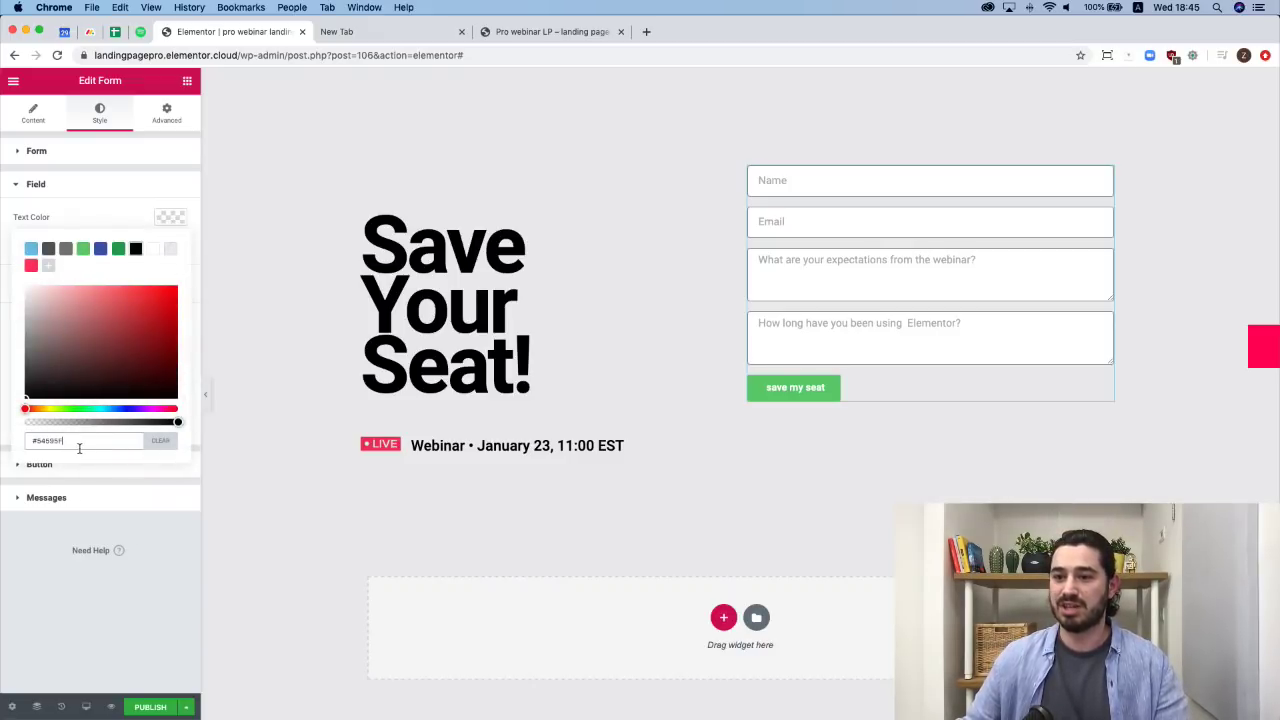
triple_click(78, 448)
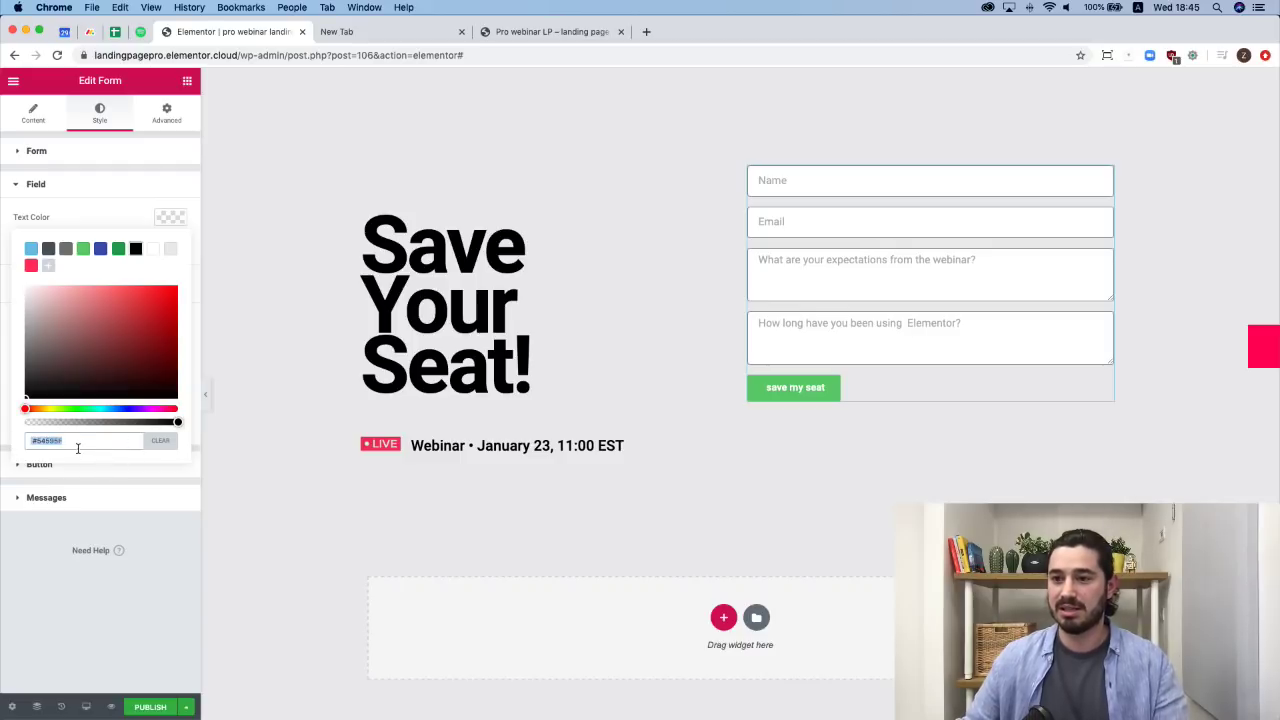
left_click(65, 249)
left_click(171, 200)
Set the field text colour to dark grey #54595F
left_click(170, 219)
left_click(170, 221)
left_click(160, 186)
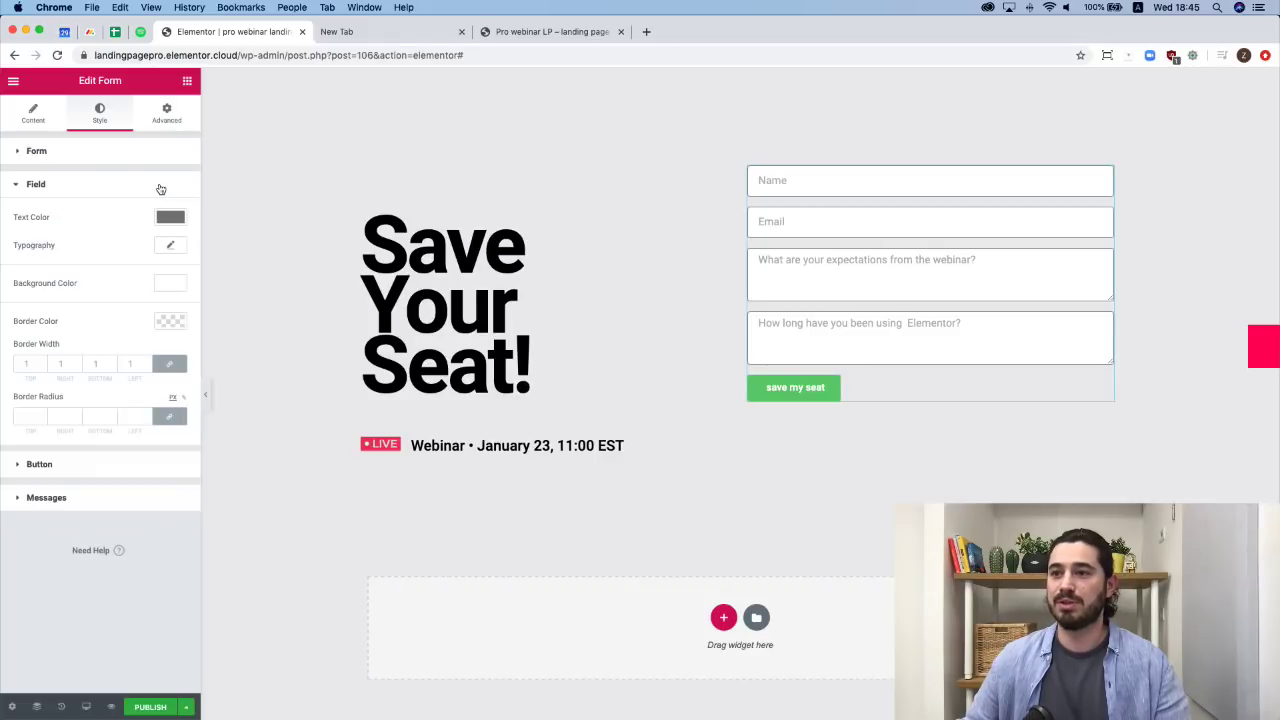
left_click(172, 219)
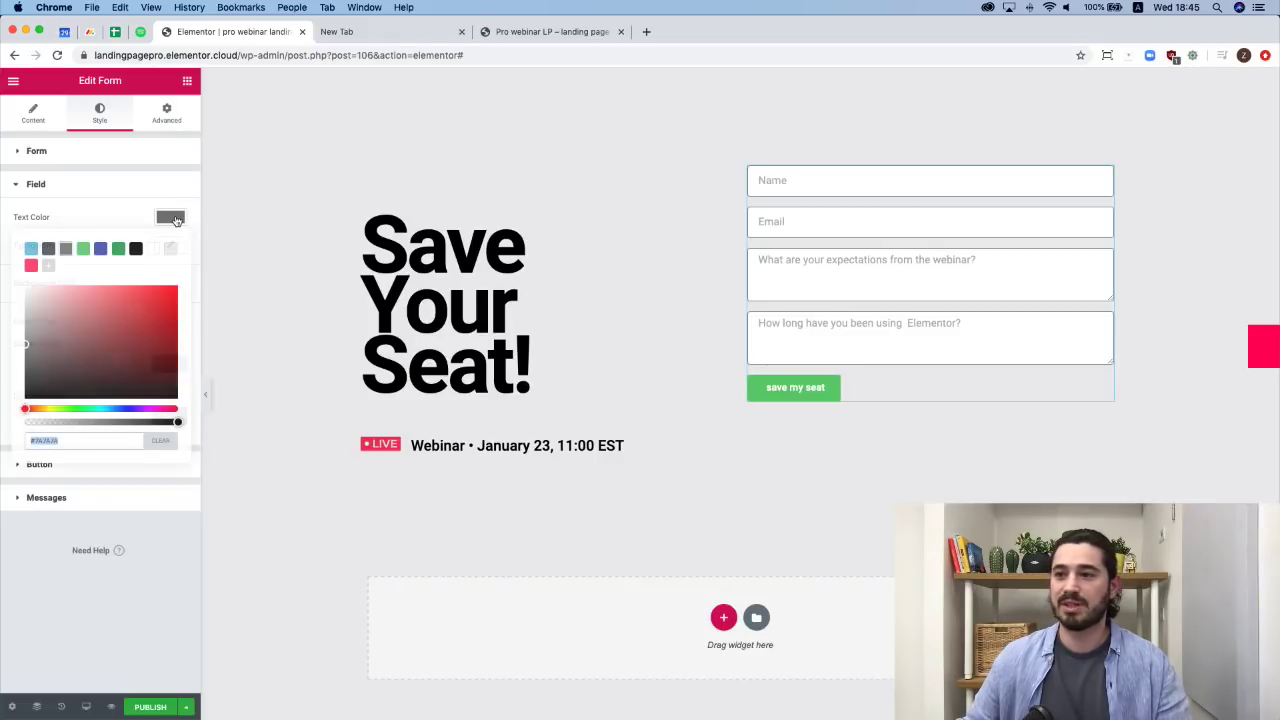
mouse_move(100, 376)
left_mouse_down()
mouse_move(151, 314)
mouse_move(101, 323)
left_mouse_up()
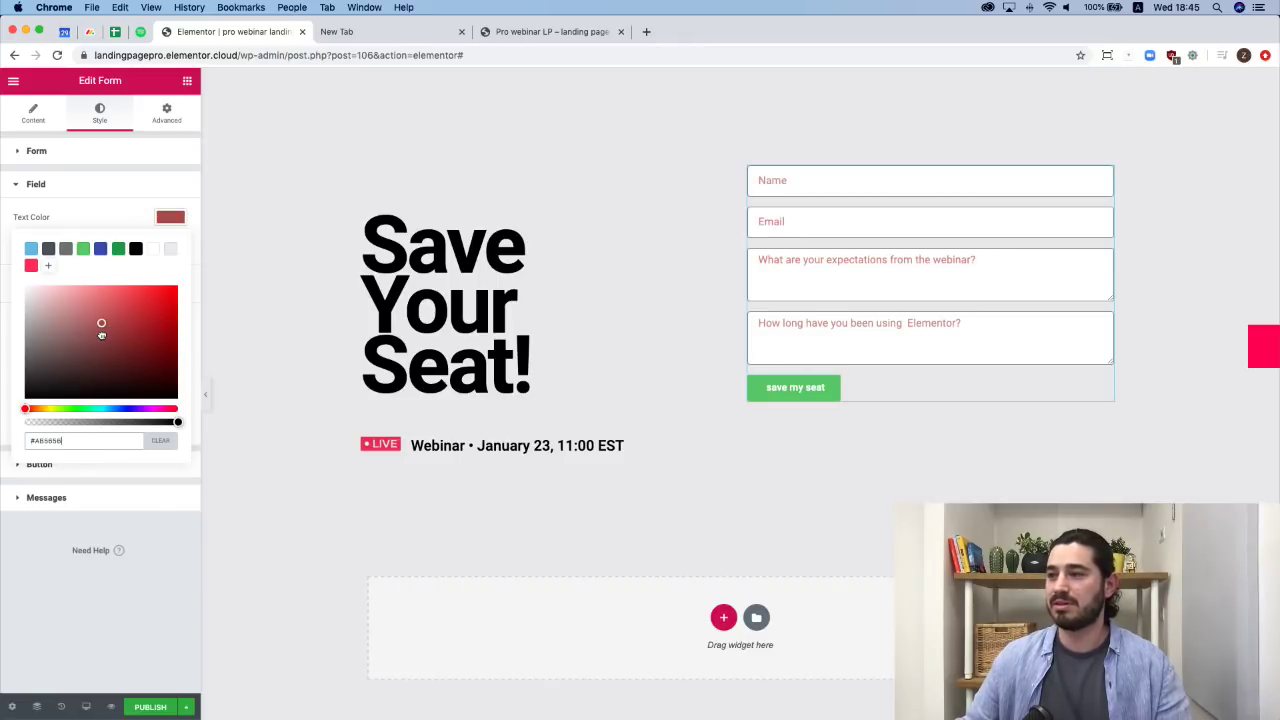
triple_click(76, 445)
type("#54595F")
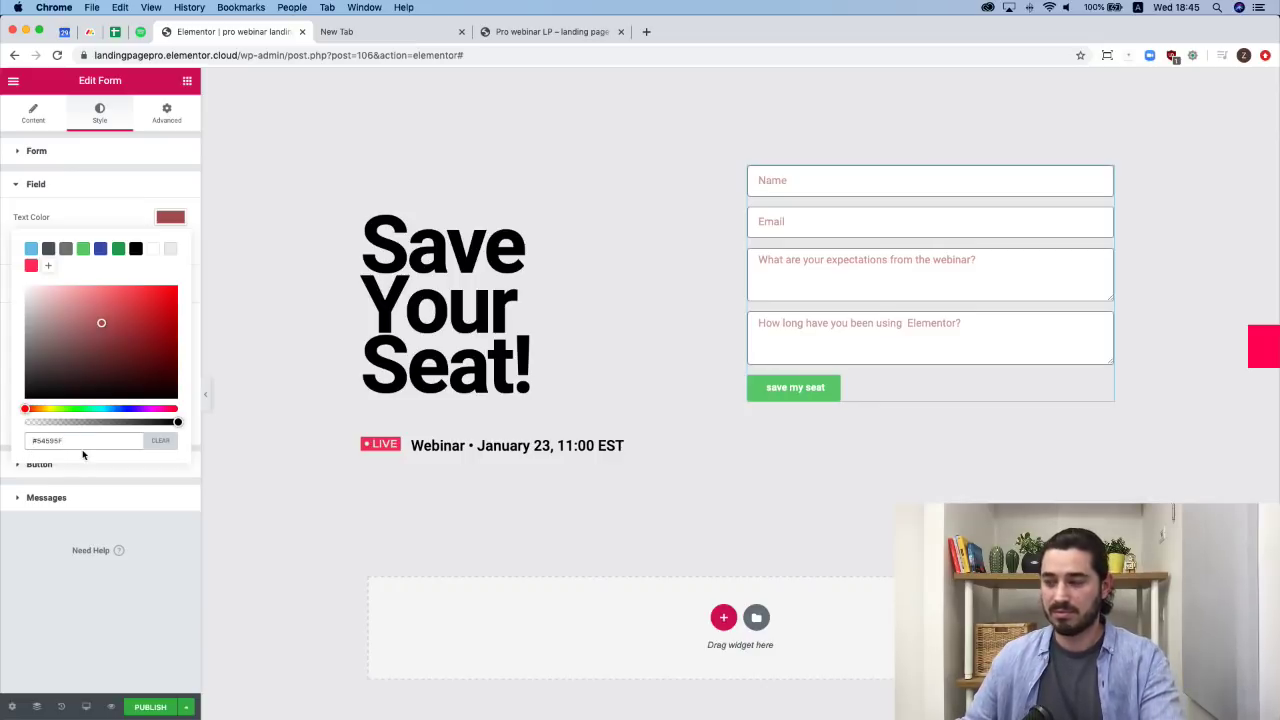
key("Return")
left_click(168, 226)
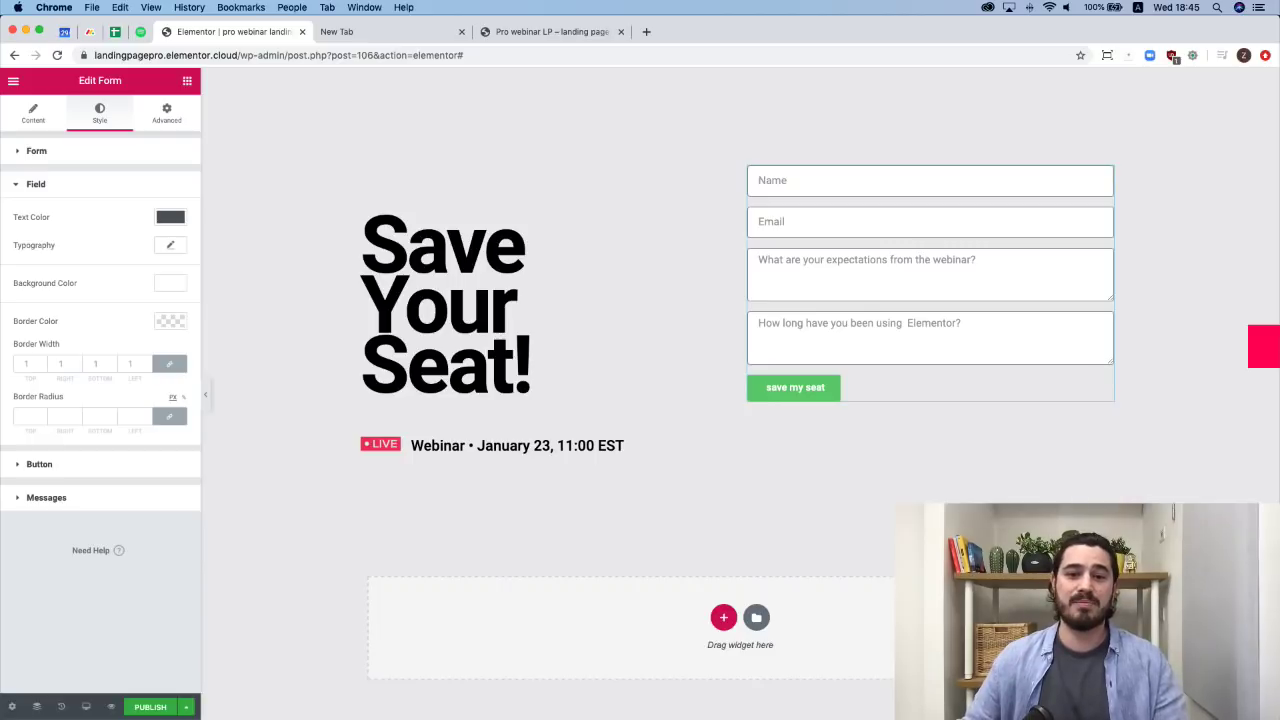
Widen field letter spacing, set border width 0 and border radius 25
left_click(166, 245)
left_click(171, 248)
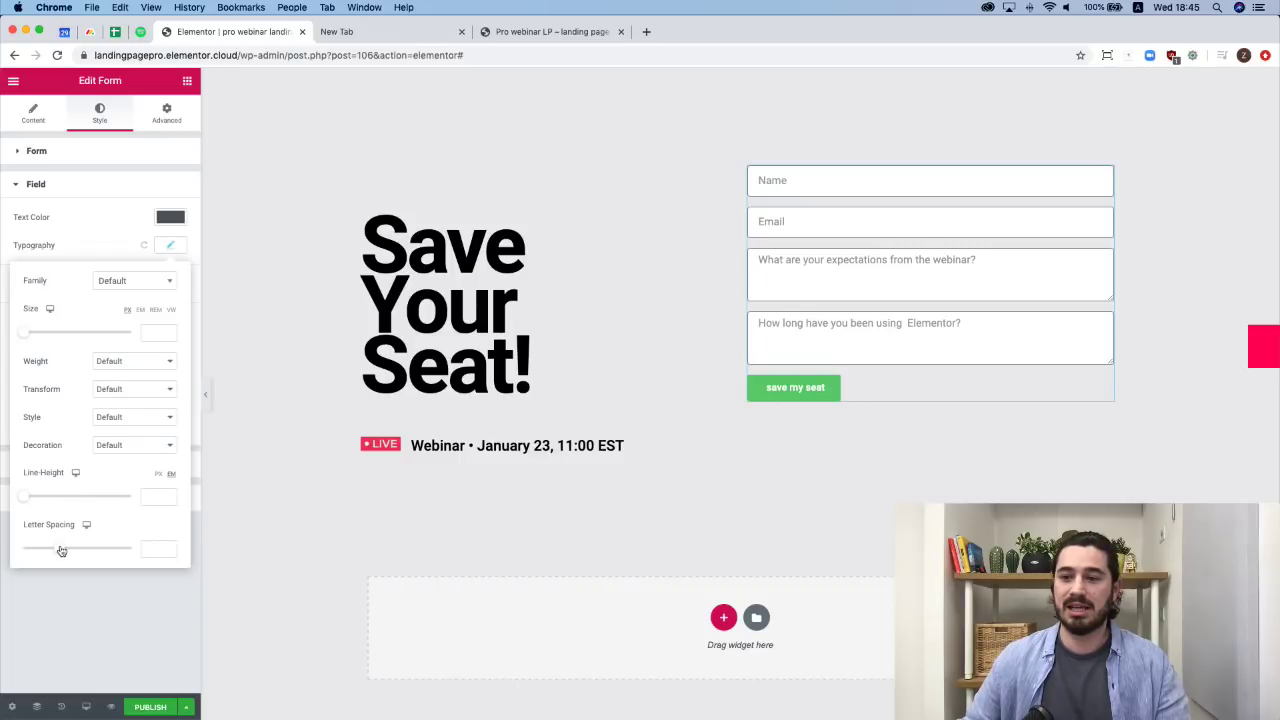
left_click_drag(61, 551, 70, 552)
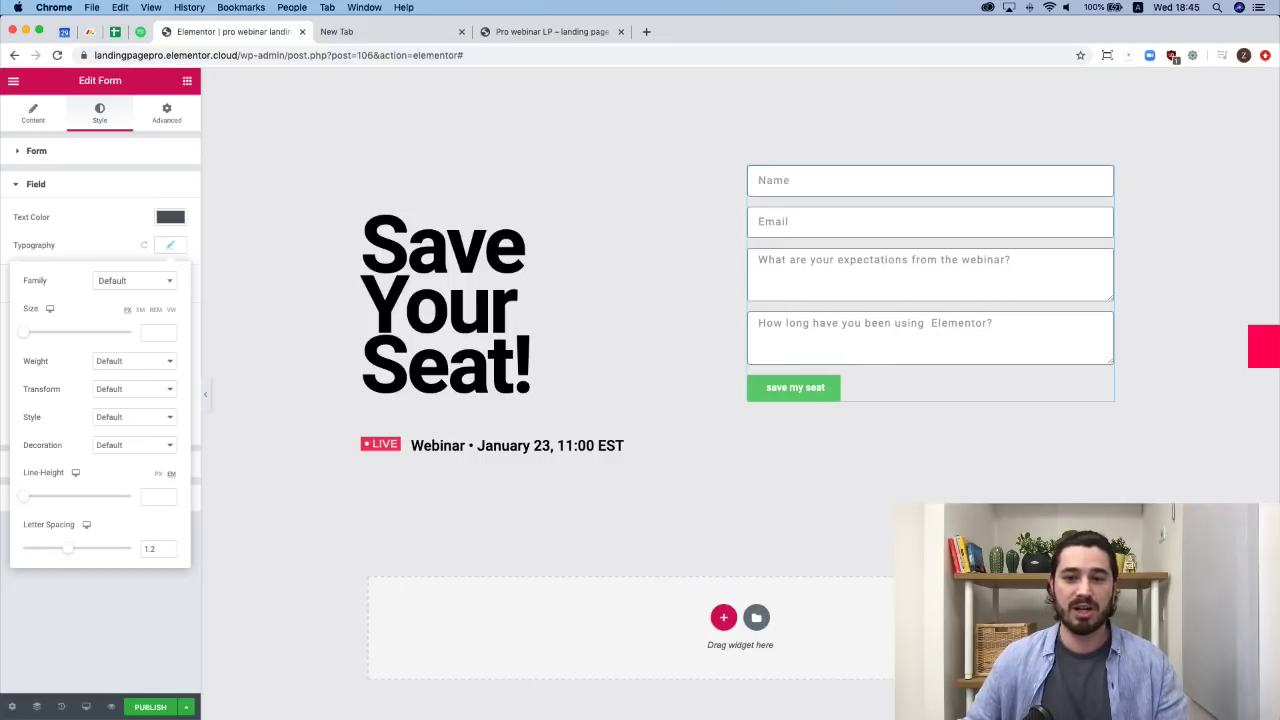
left_click(177, 247)
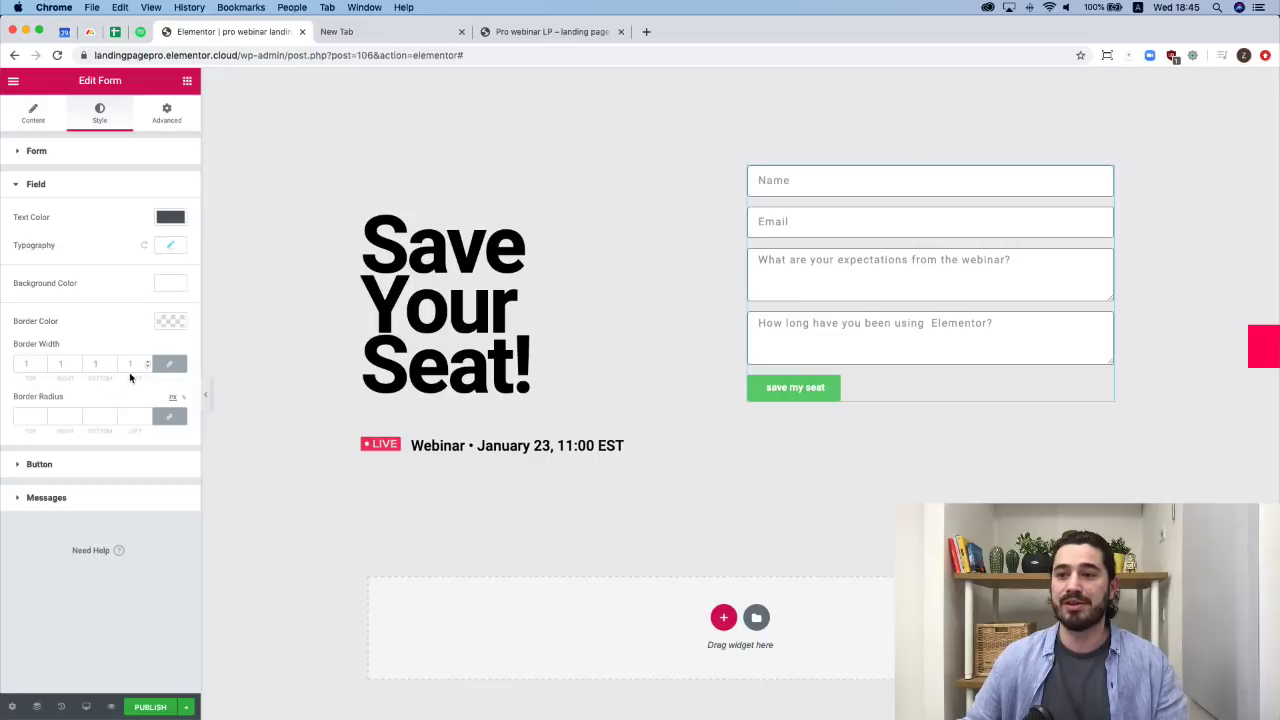
type("0")
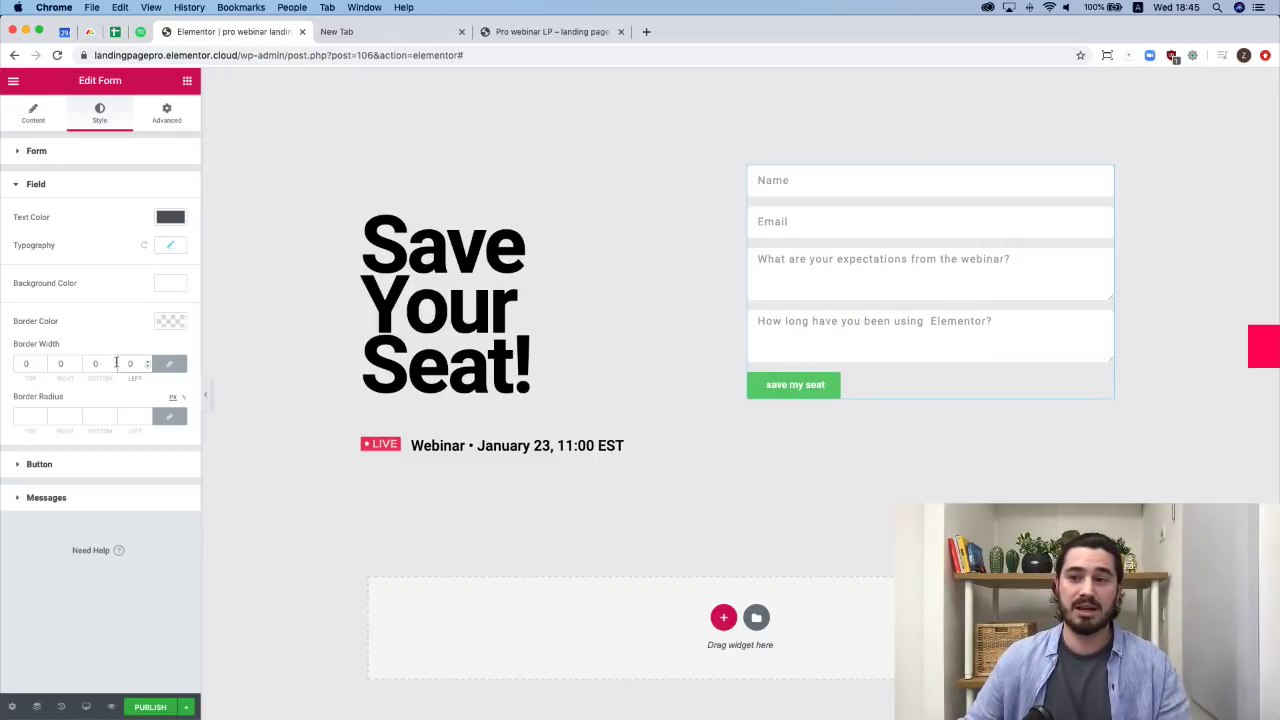
left_click(132, 422)
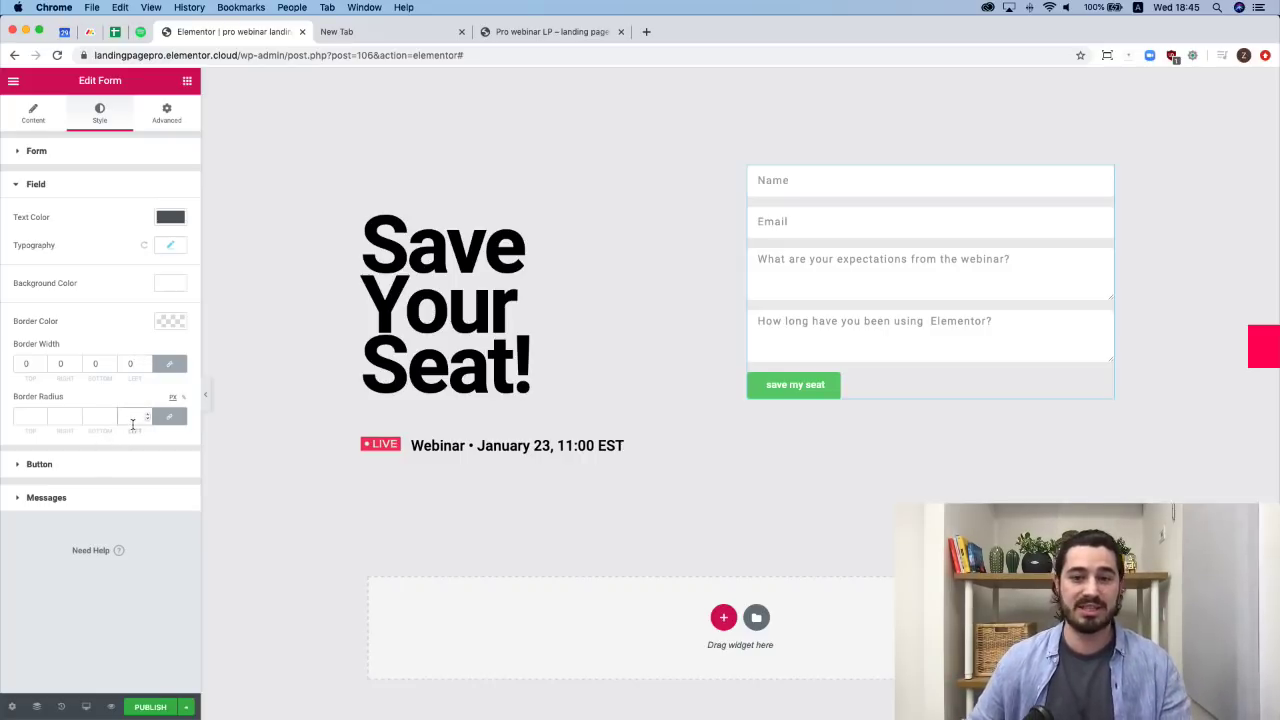
type("25")
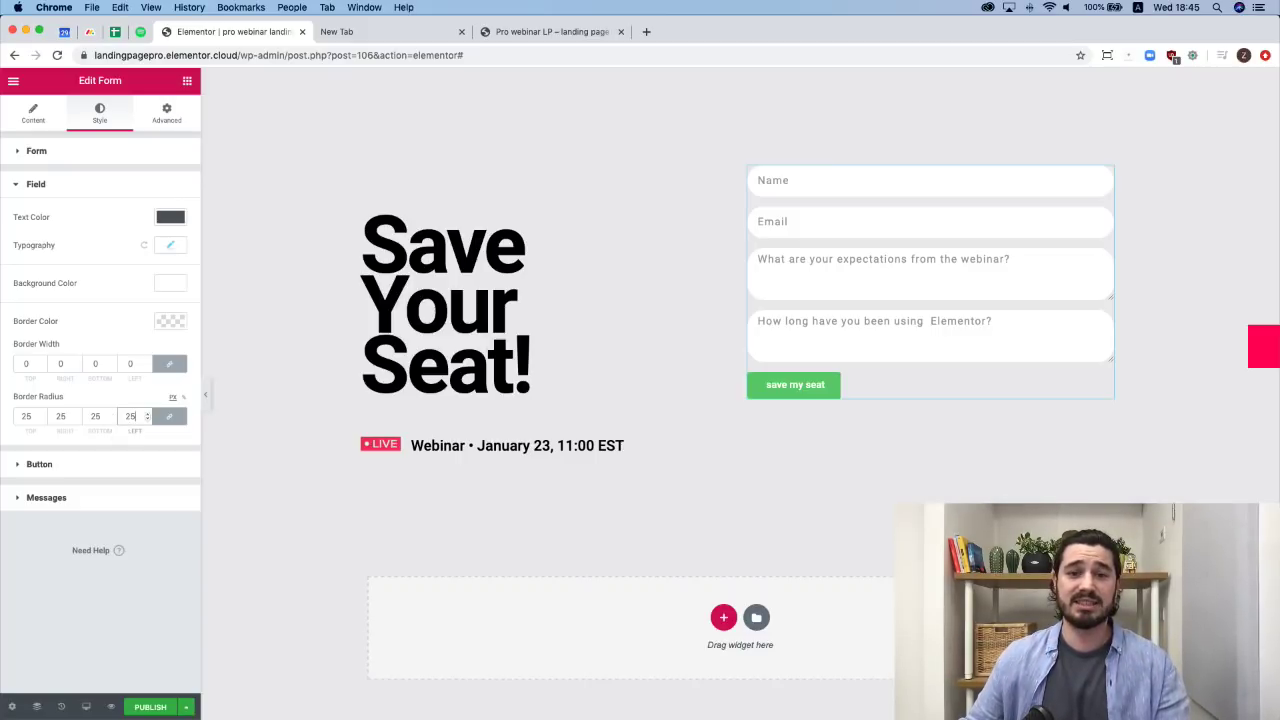
left_click(59, 467)
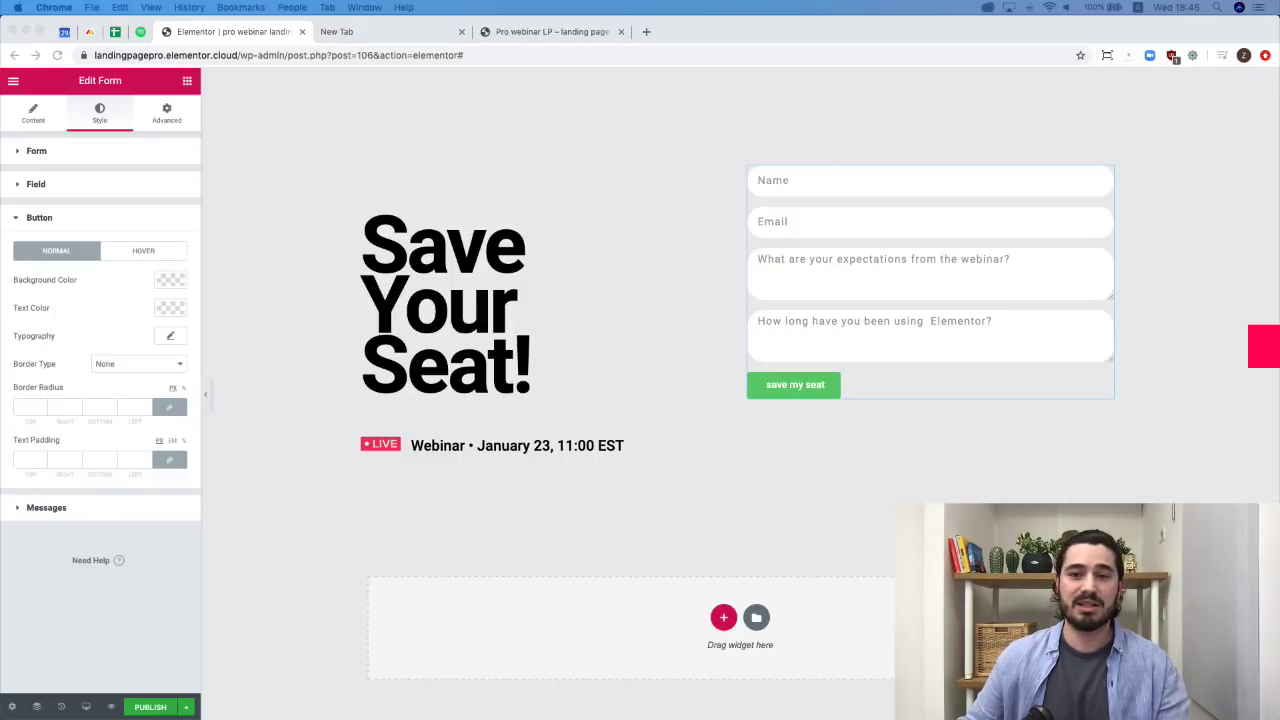
Give the form button a pink background colour
left_click(165, 285)
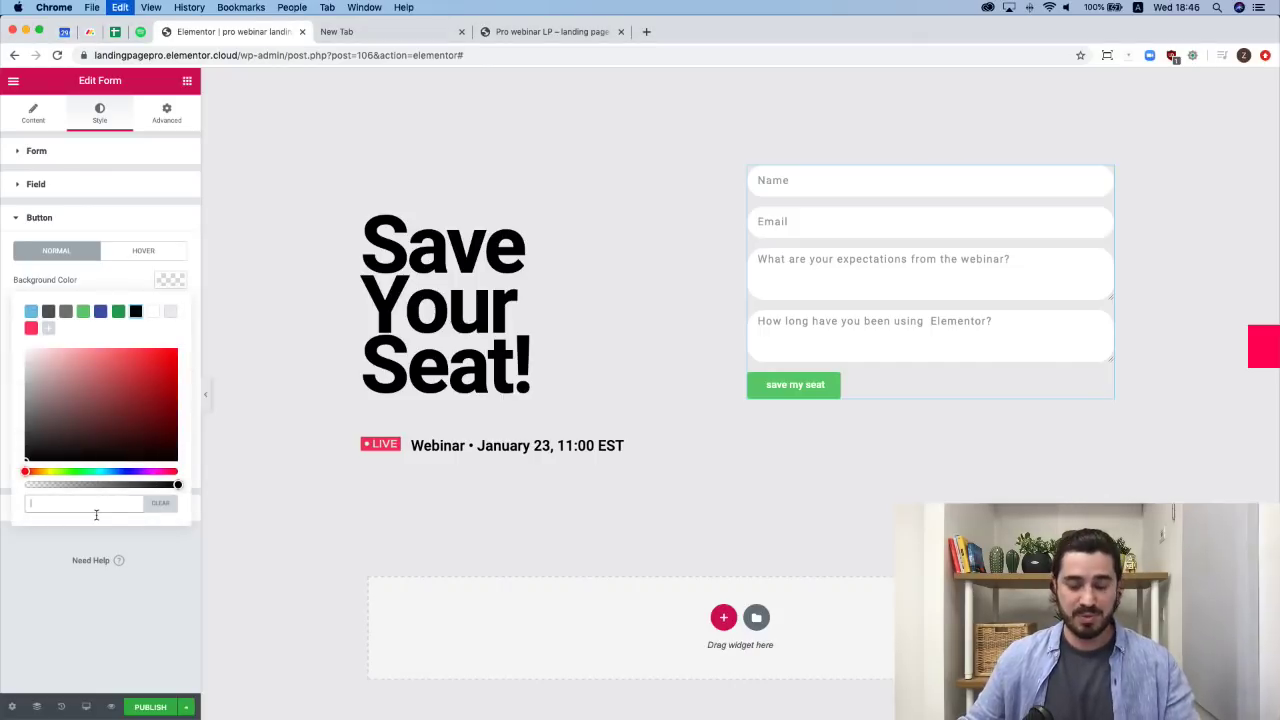
key("super+v")
left_click(178, 283)
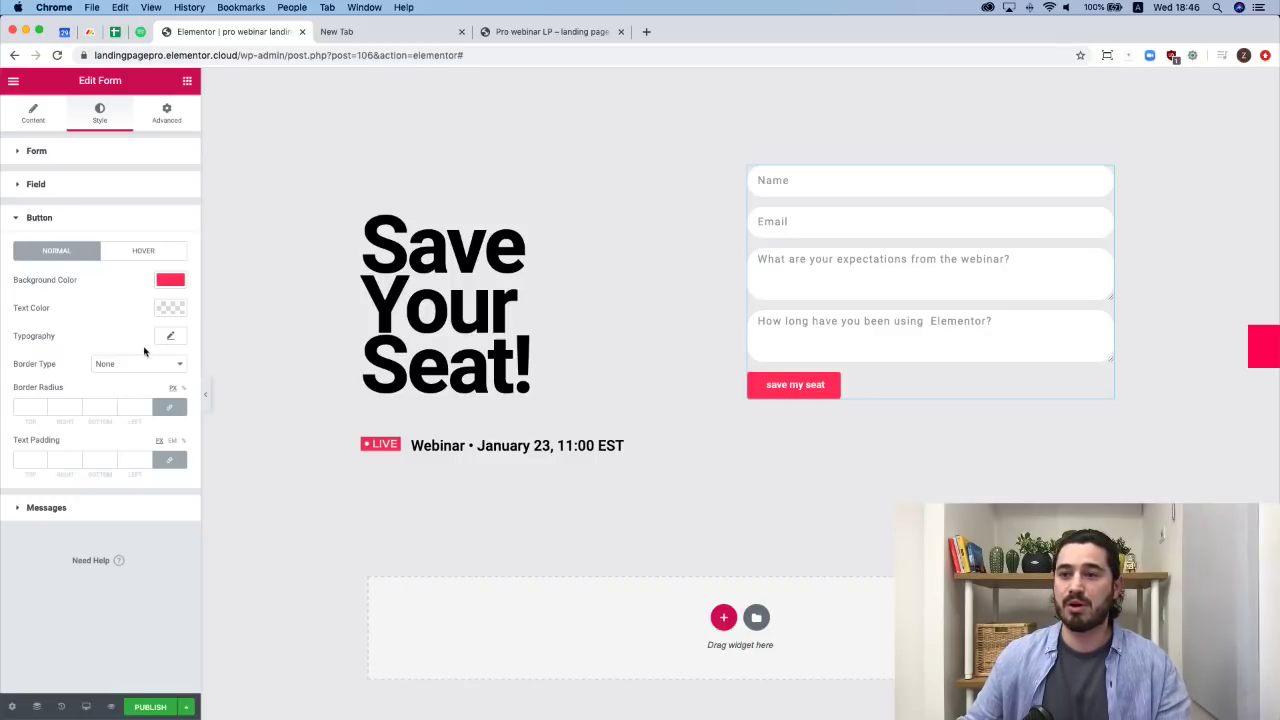
Set the button font to Montserrat, size 16, weight 600
left_click(171, 337)
left_click(131, 372)
type("mont")
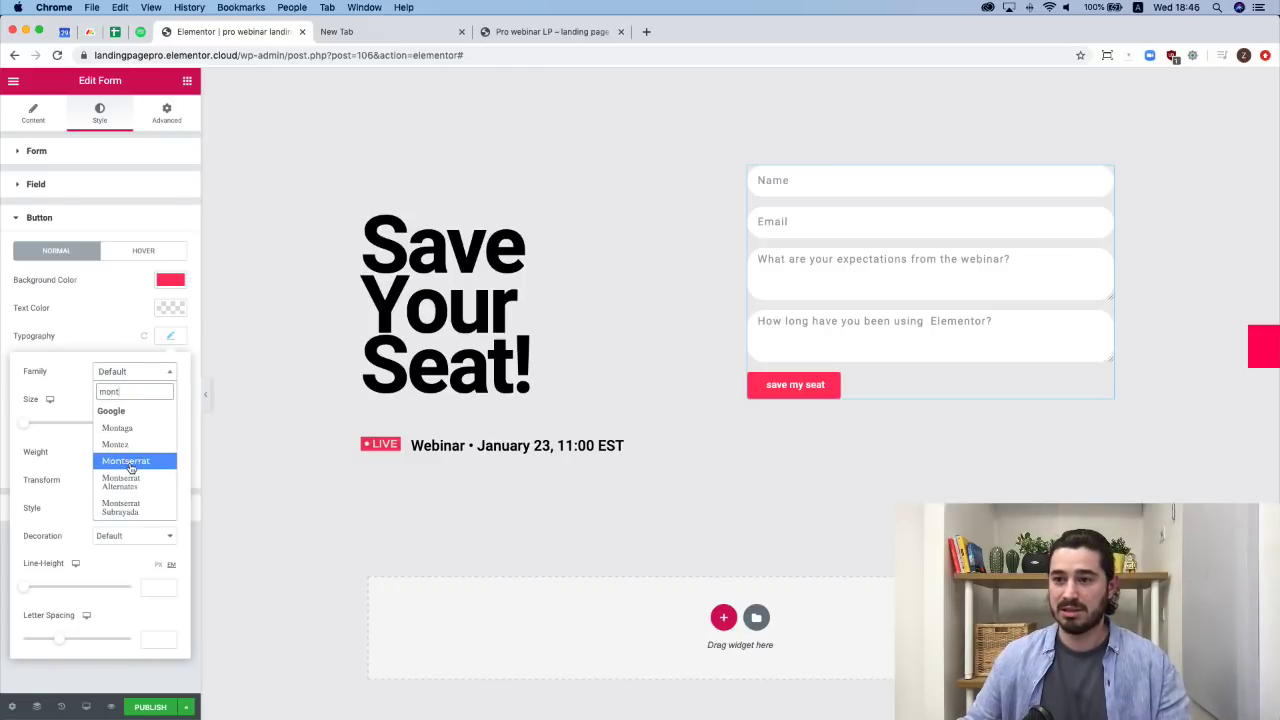
left_click(127, 461)
left_click(153, 431)
type("16")
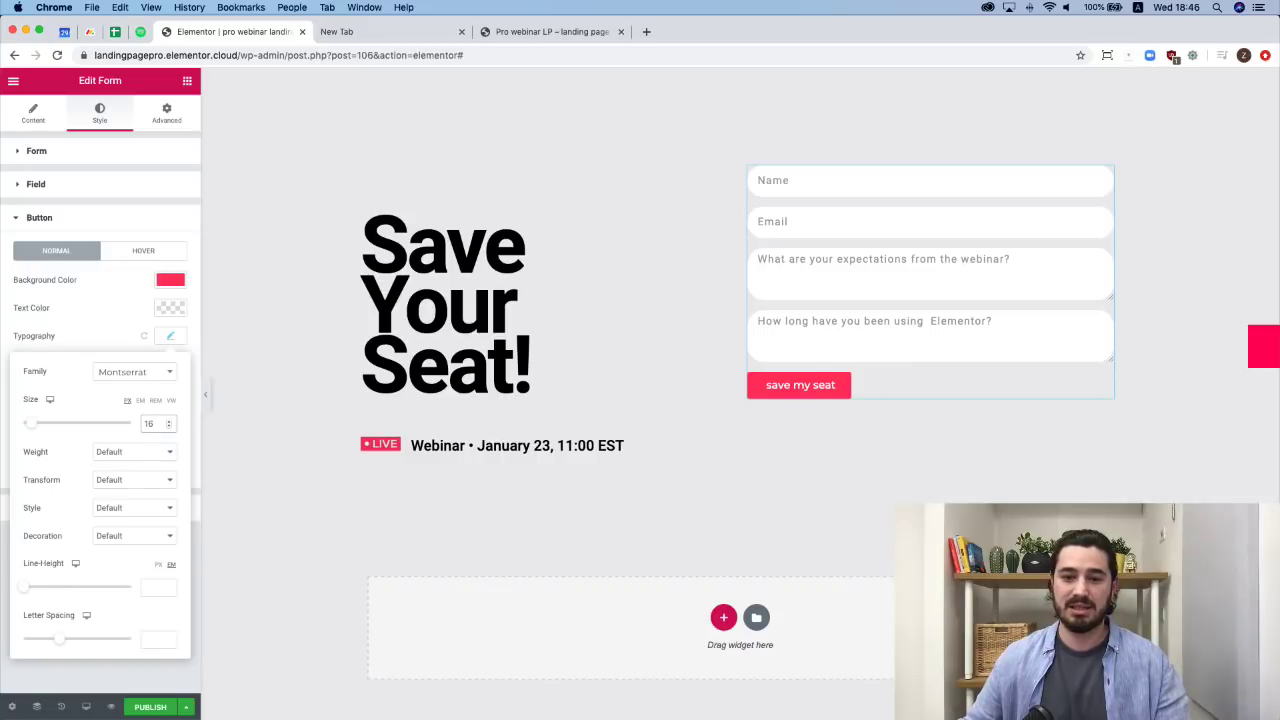
left_click(145, 456)
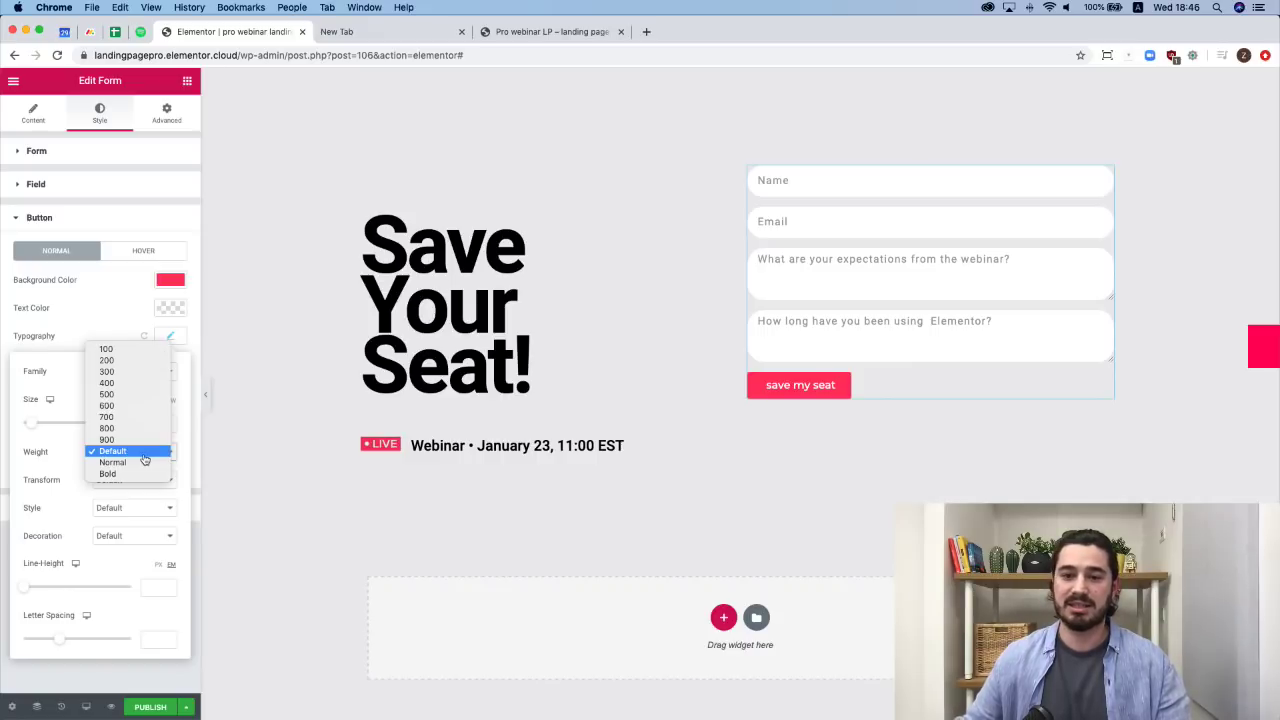
left_click(141, 406)
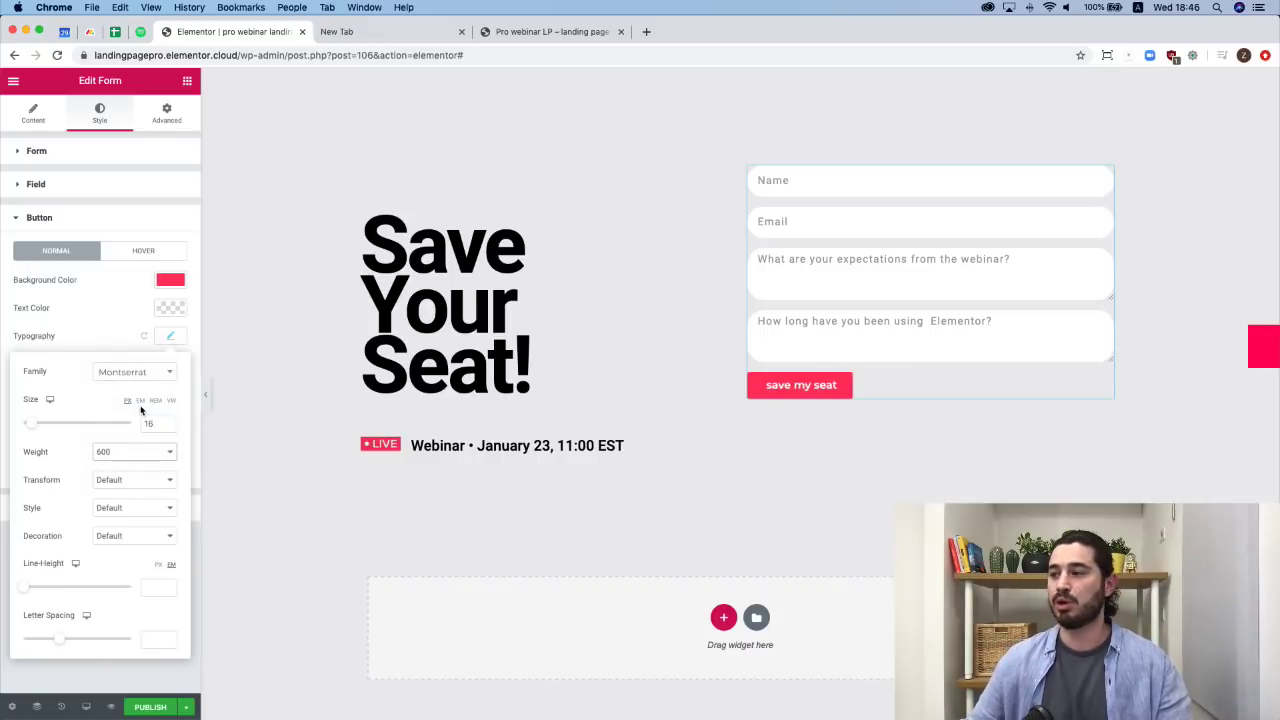
Make the button text uppercase with line height 1.6 and letter spacing 2
left_click(105, 481)
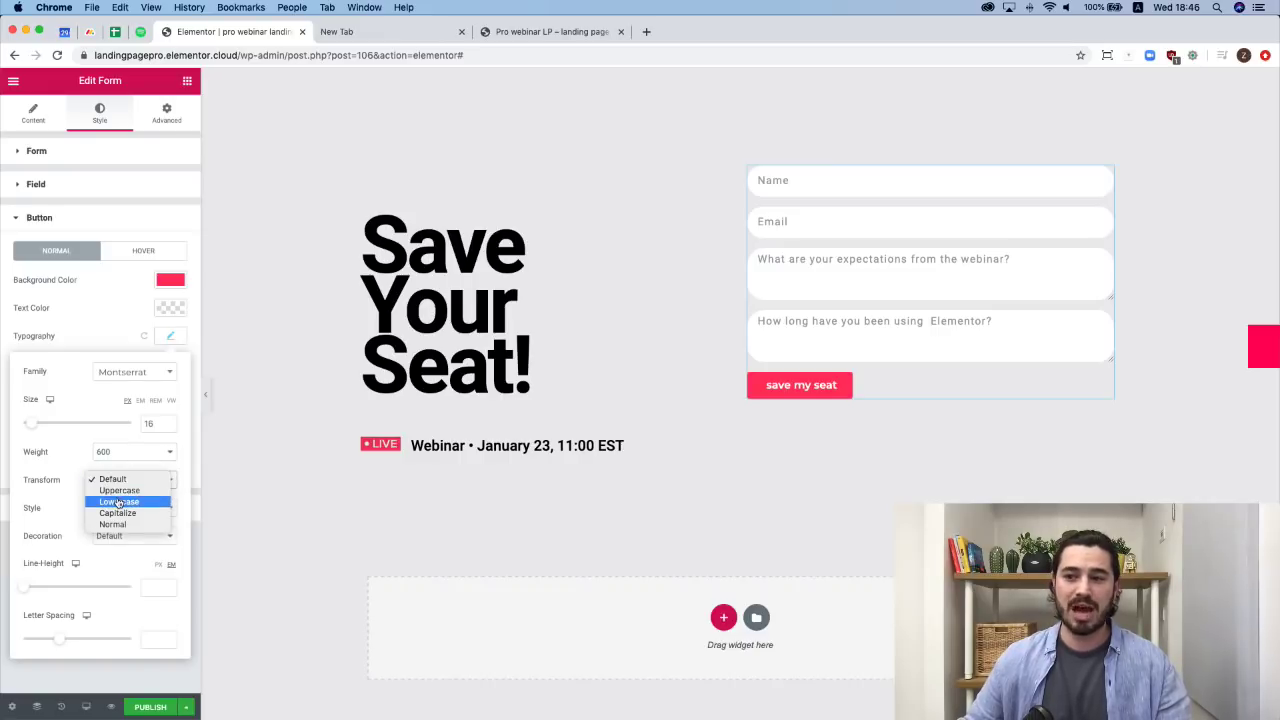
left_click(119, 490)
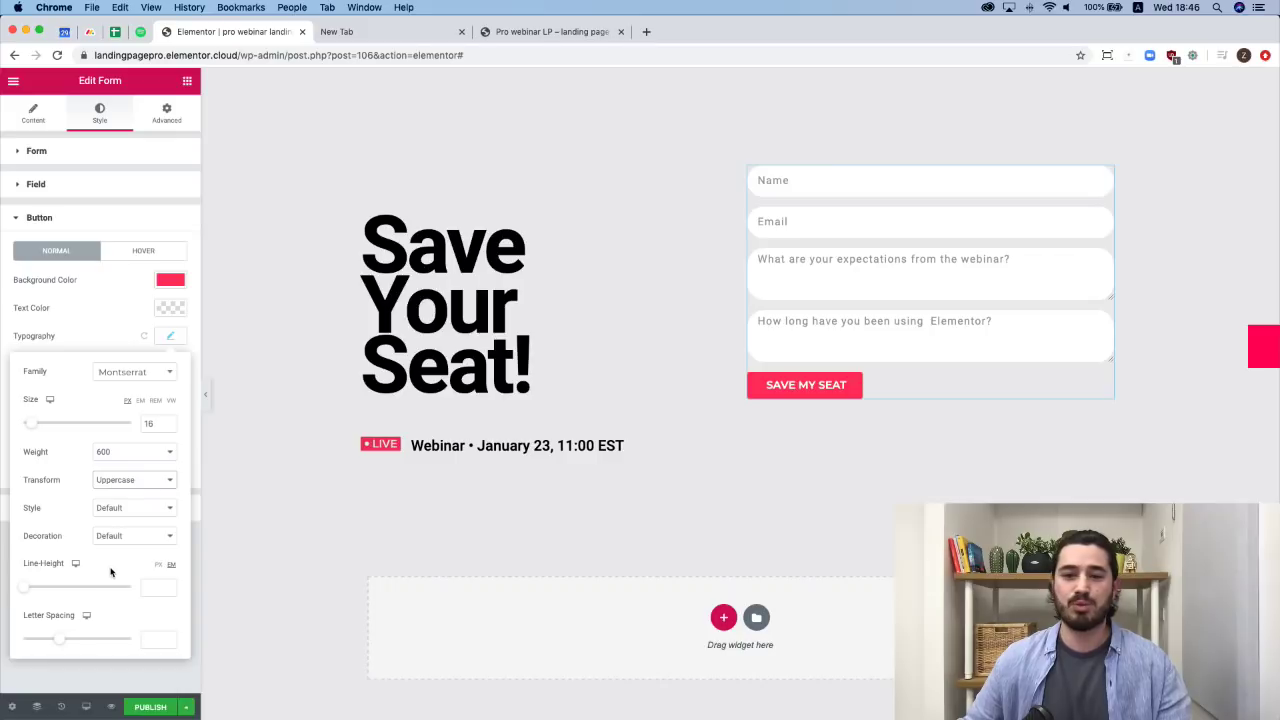
left_click_drag(25, 593, 42, 592)
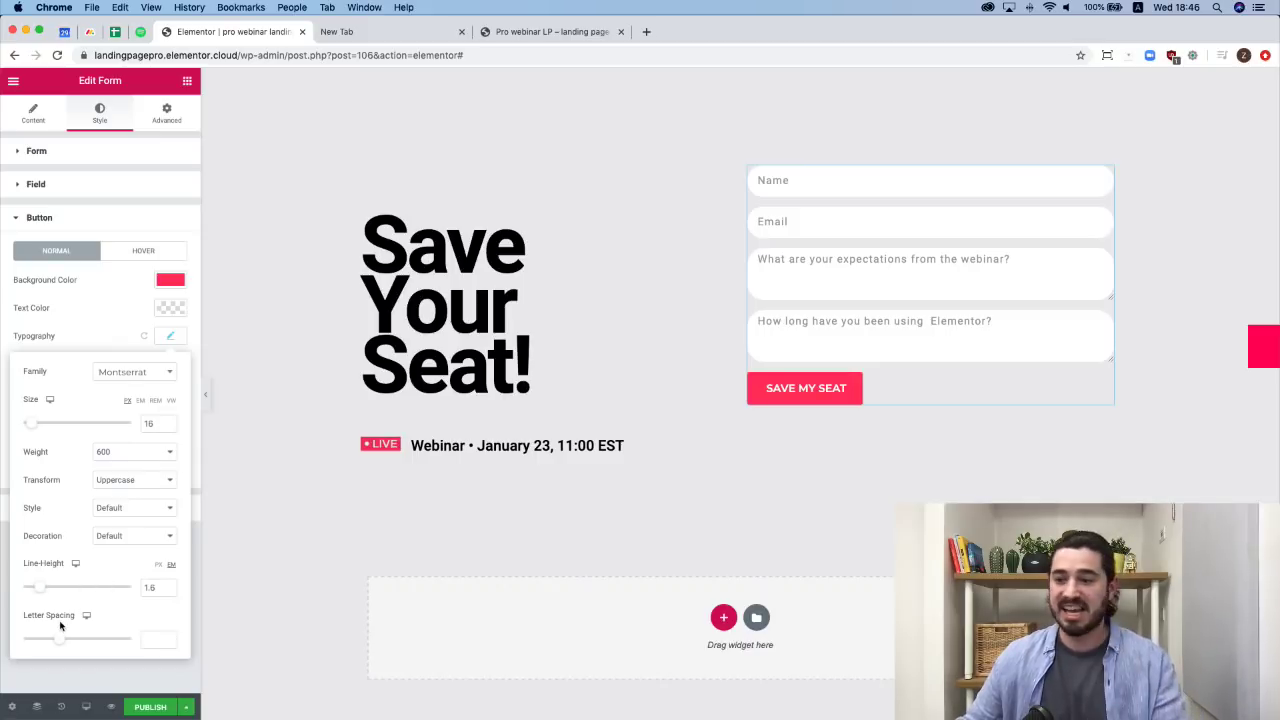
left_click_drag(60, 643, 74, 643)
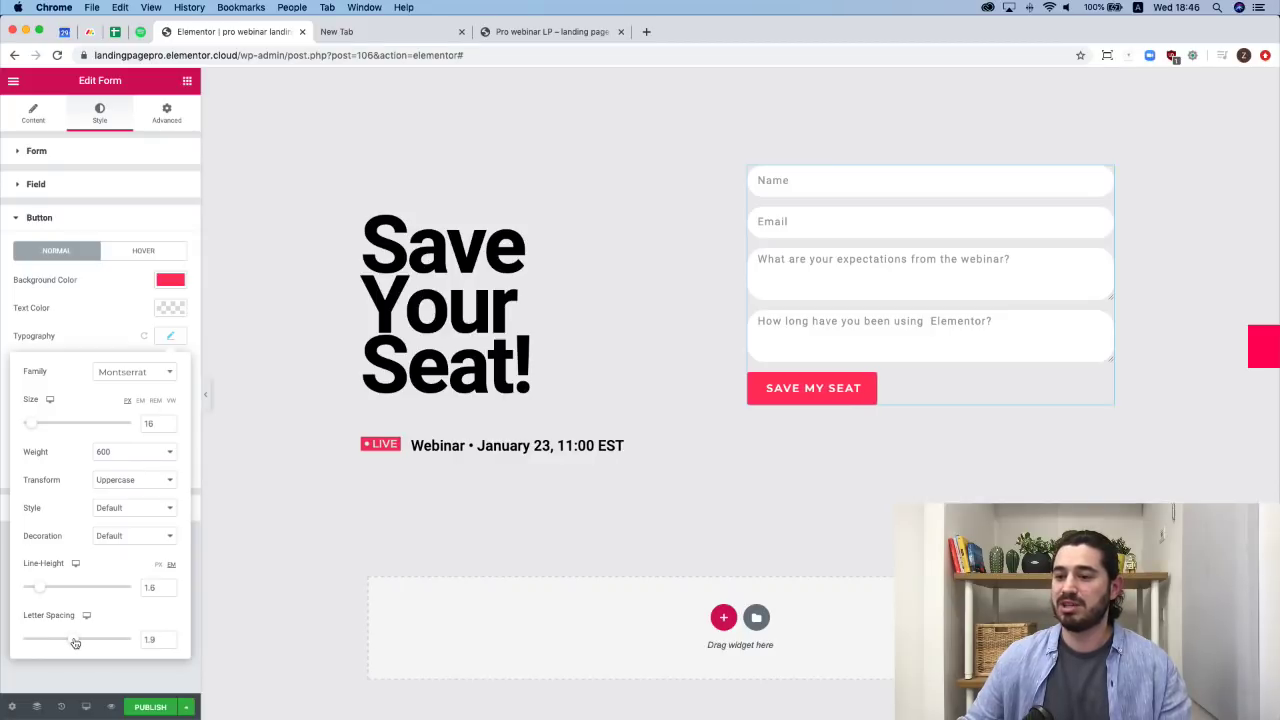
double_click(150, 640)
type("2")
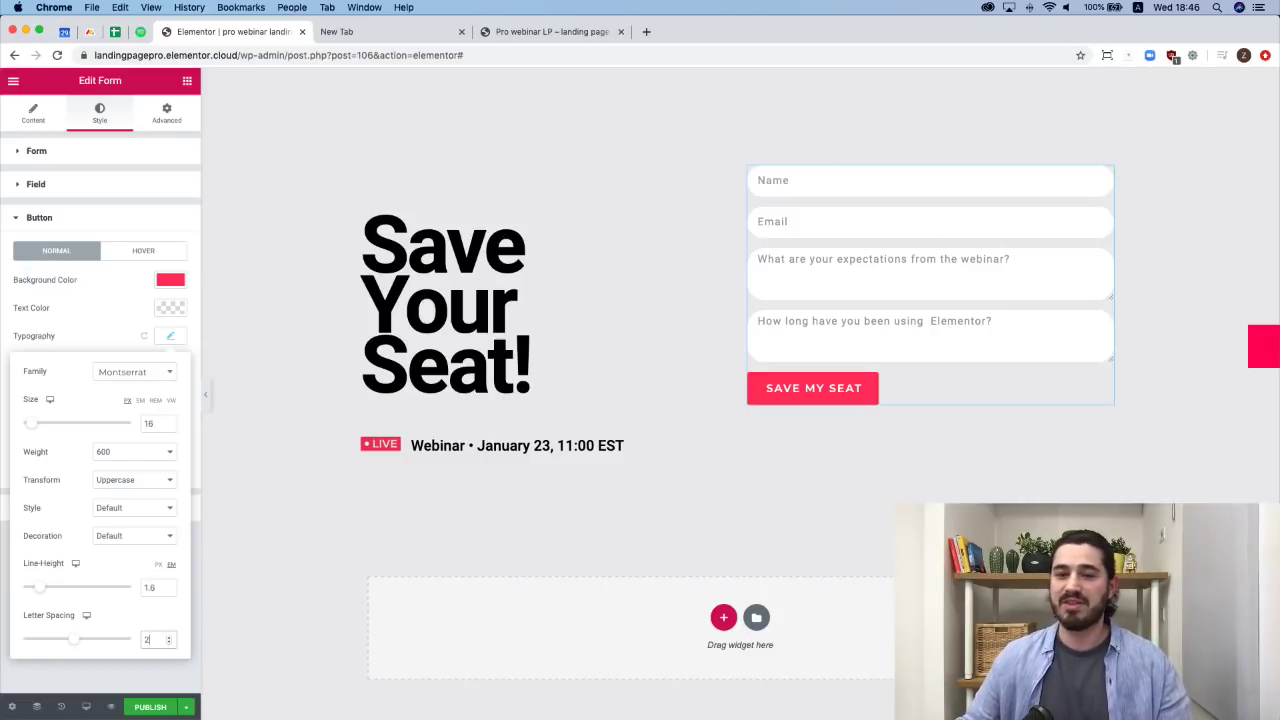
left_click(170, 337)
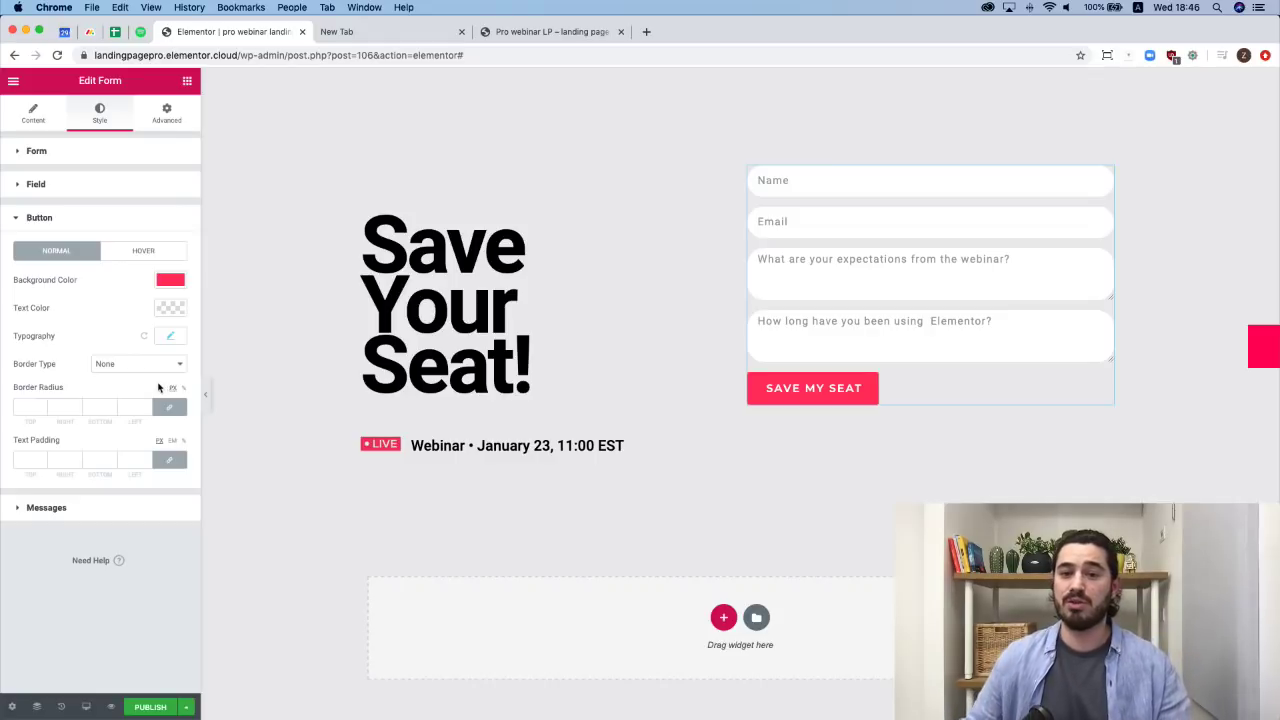
Give the SAVE MY SEAT button a linked border radius of 50
left_click(128, 412)
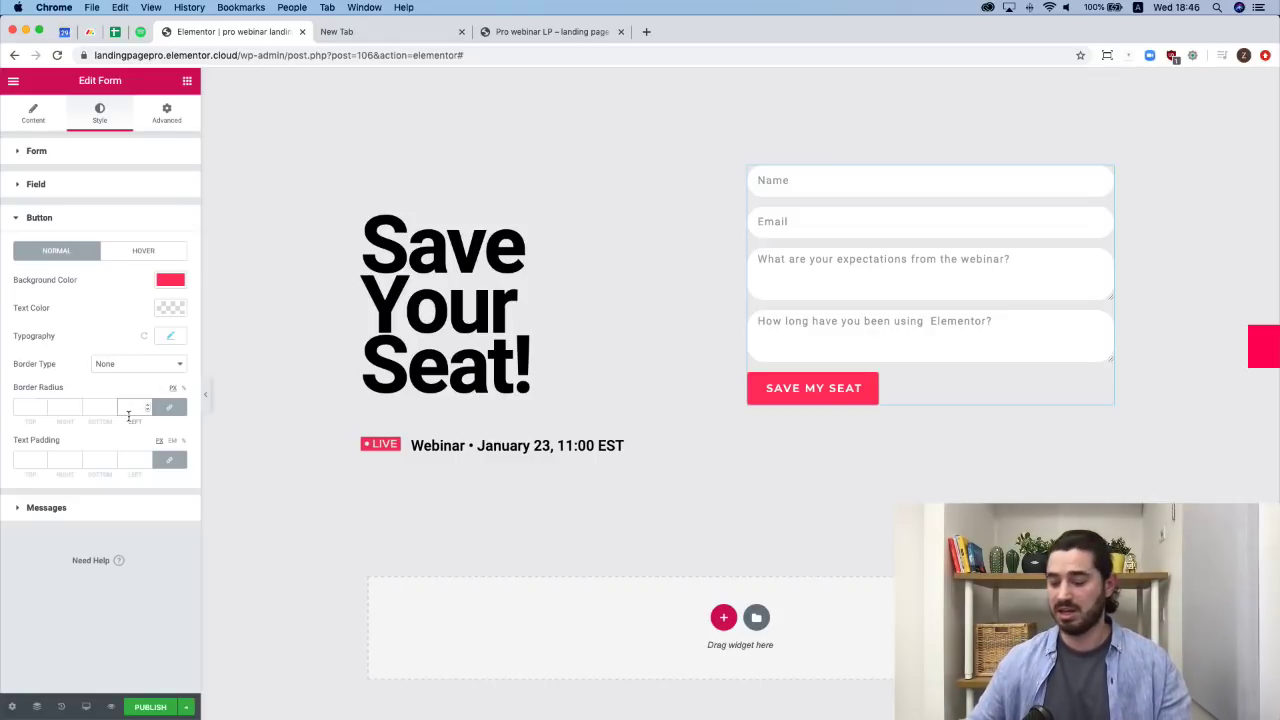
type("50")
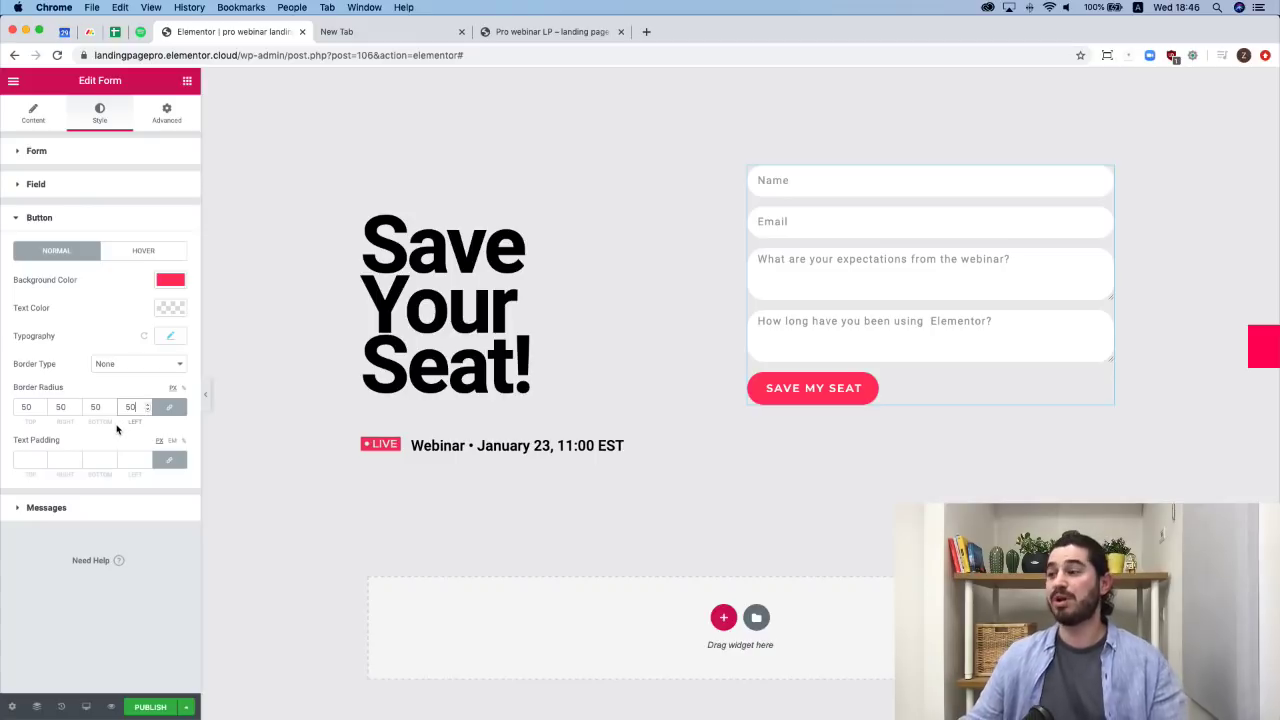
left_click(170, 464)
Unlink the button's text padding and set 15 top/bottom and 35 right/left
left_click(170, 464)
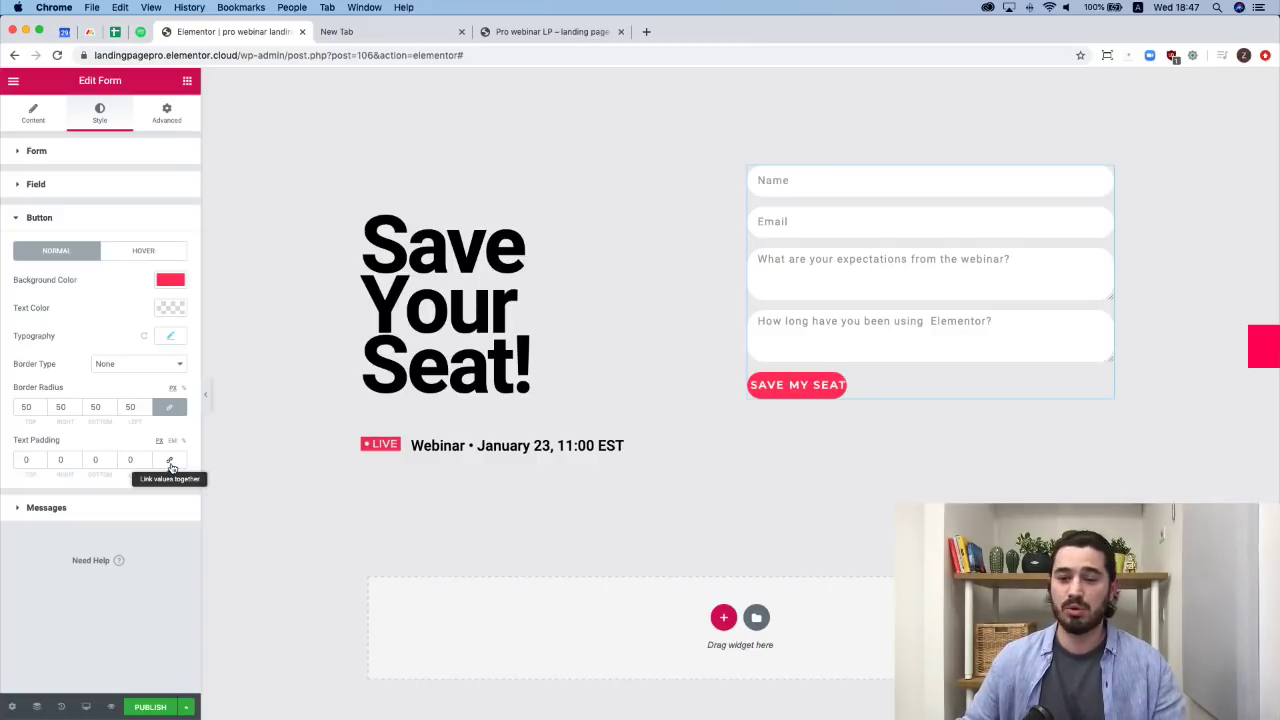
left_click(31, 463)
type("15")
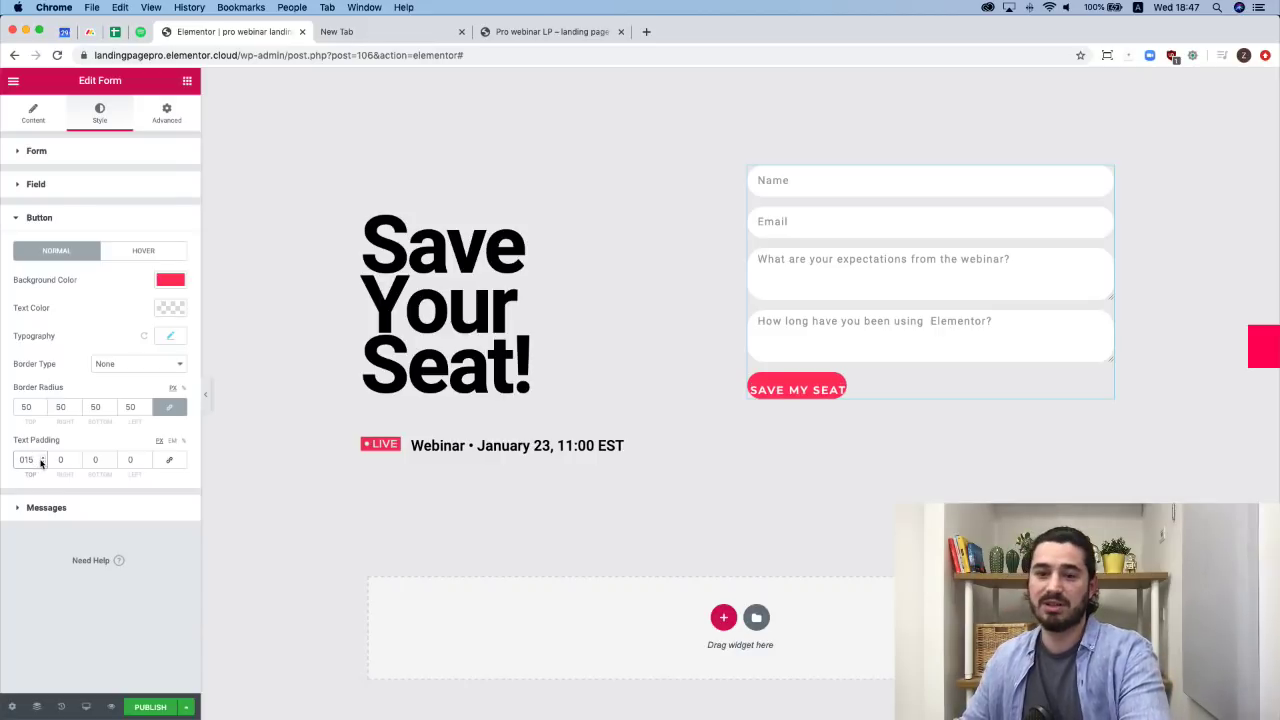
left_click(99, 462)
type("15")
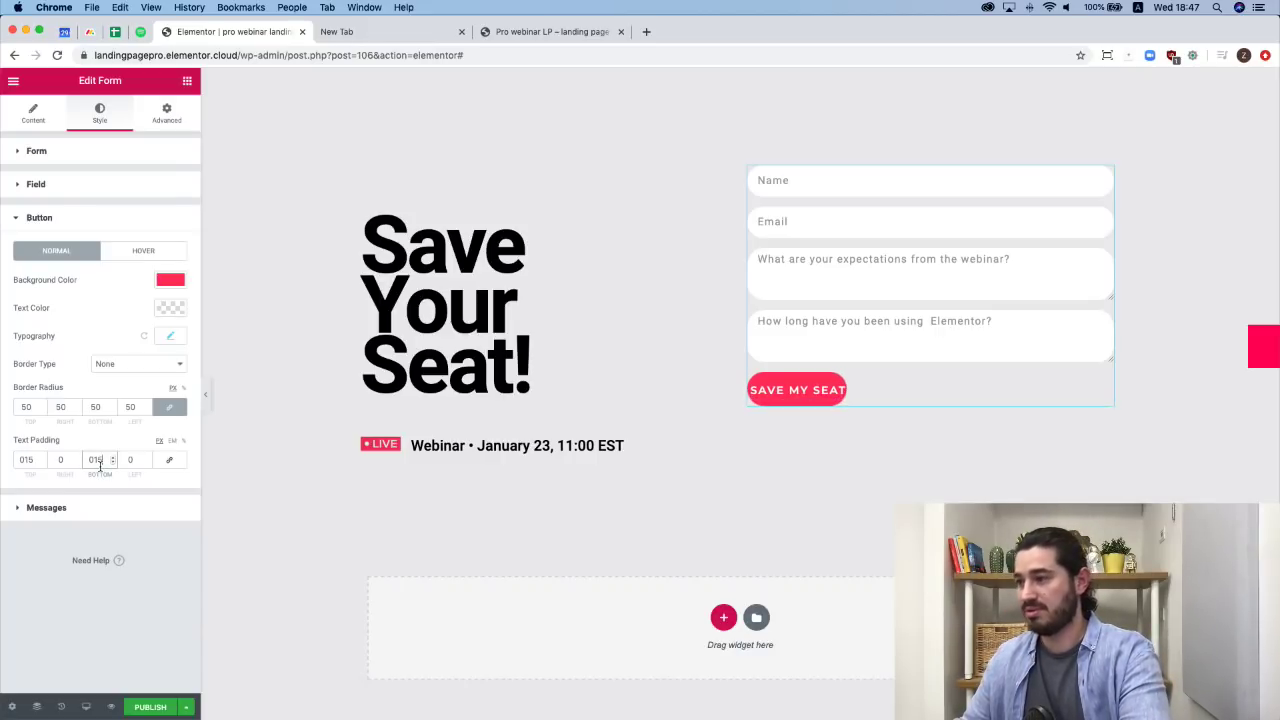
left_click(65, 462)
type("35")
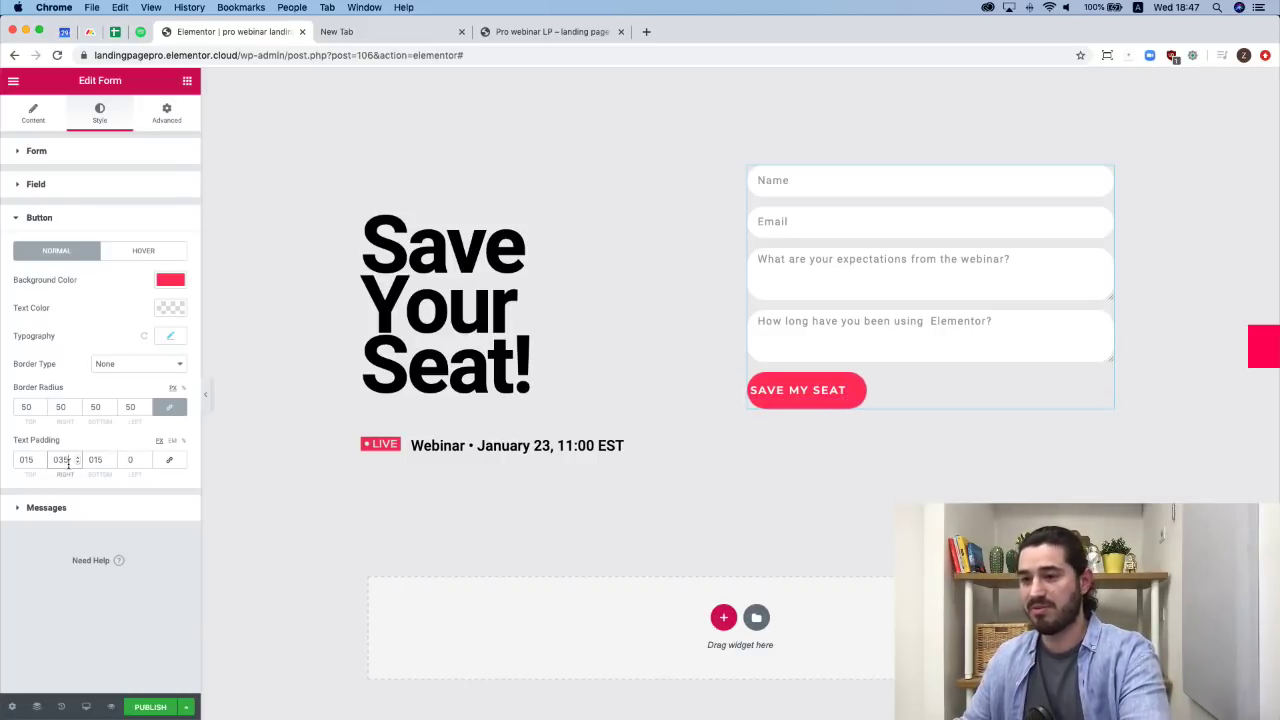
left_click(136, 462)
type("35")
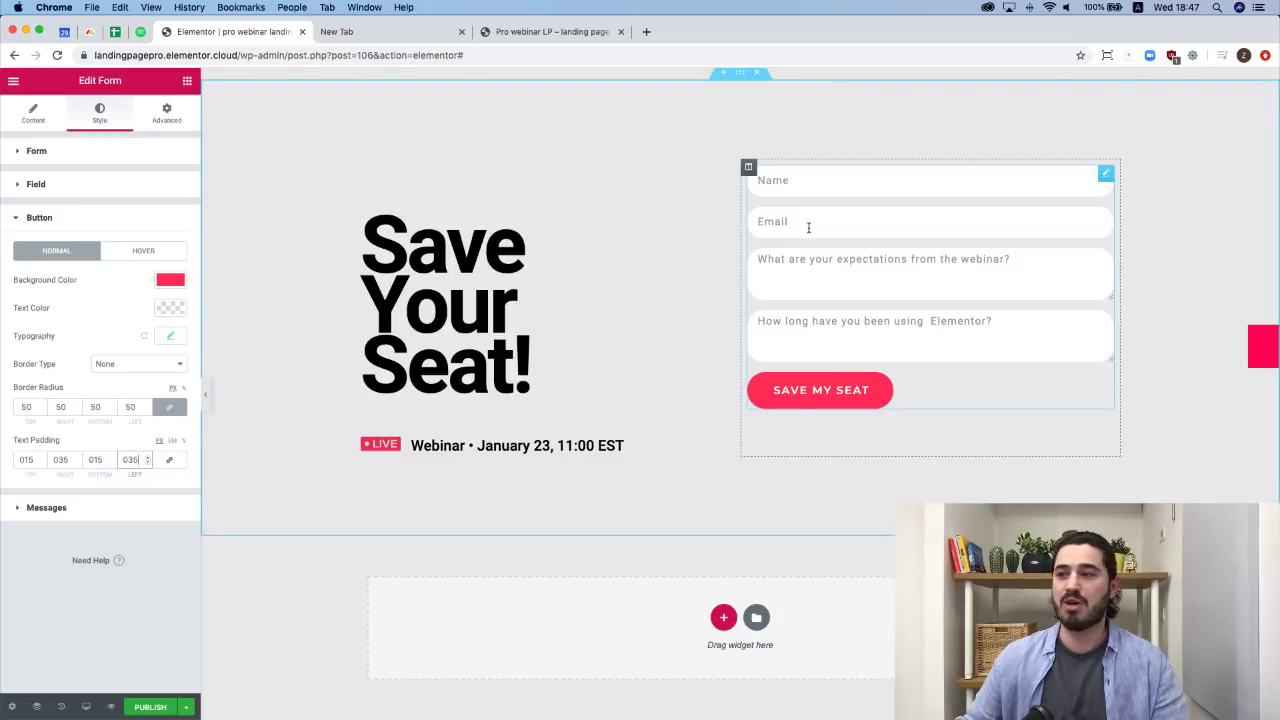
left_click(750, 169)
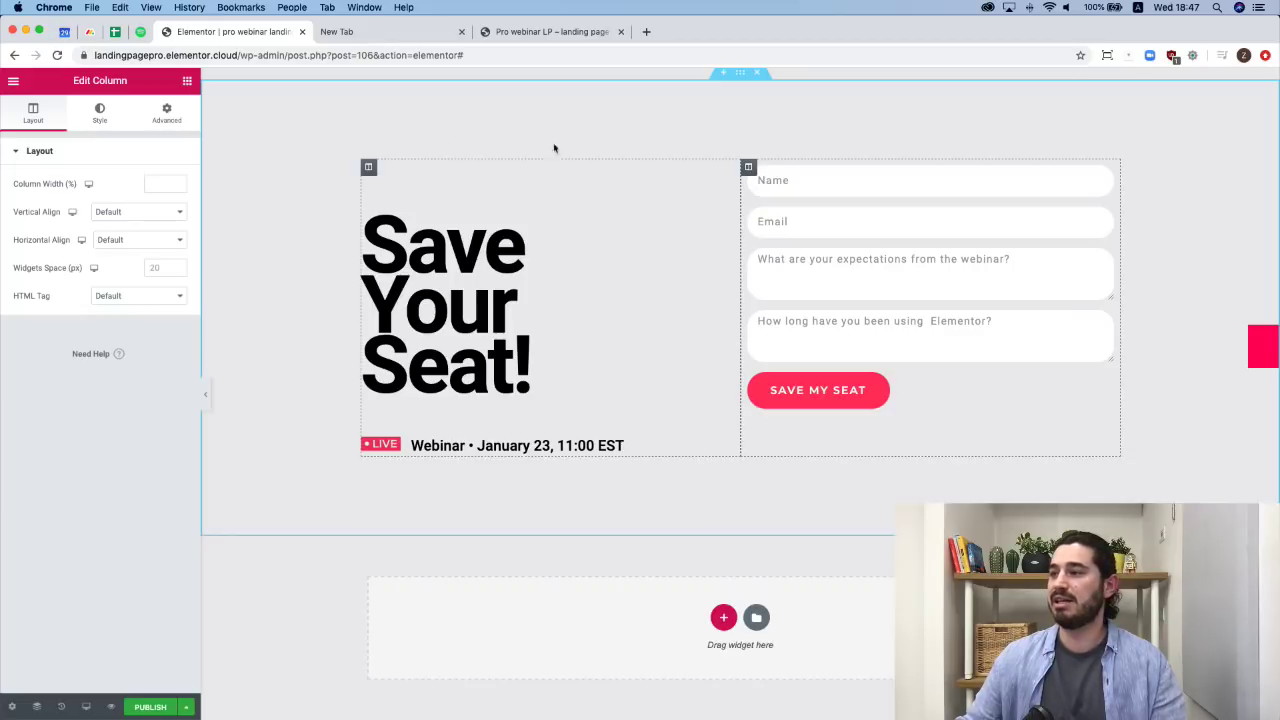
Unlink the form column's Advanced padding and enter 15 top, 15 right, 15 bottom, 0 left
left_click(168, 118)
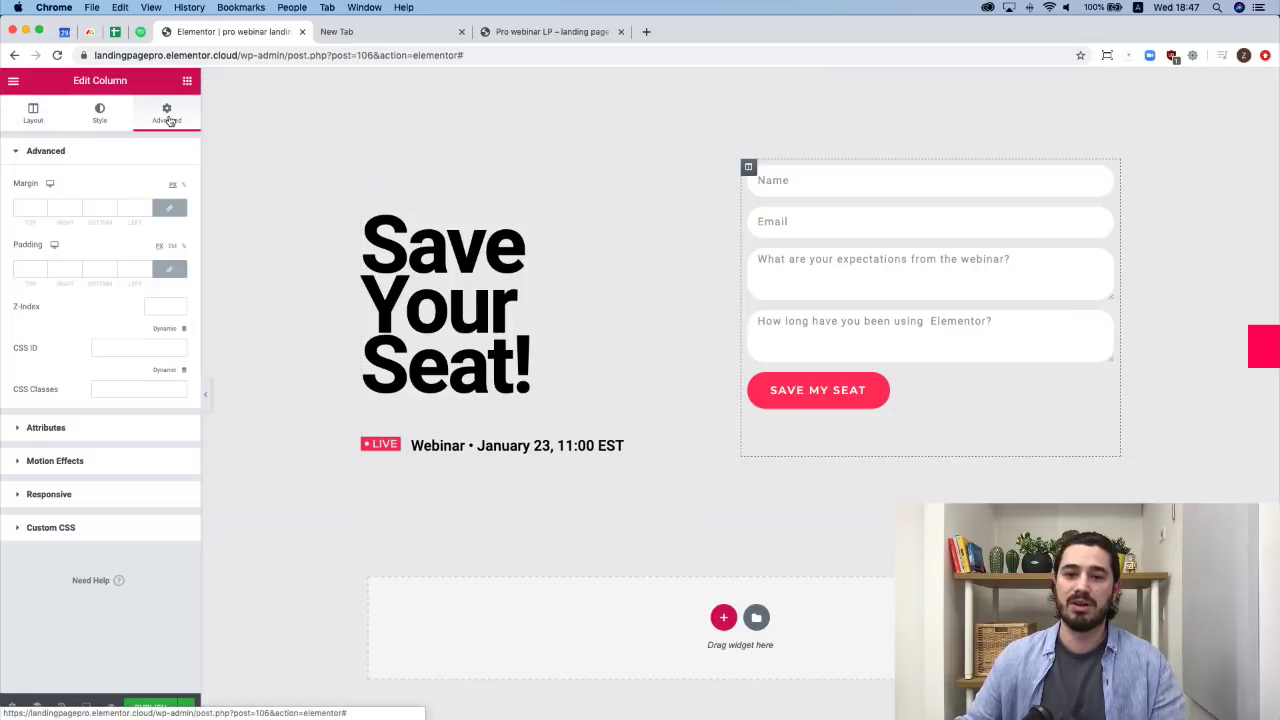
left_click(170, 272)
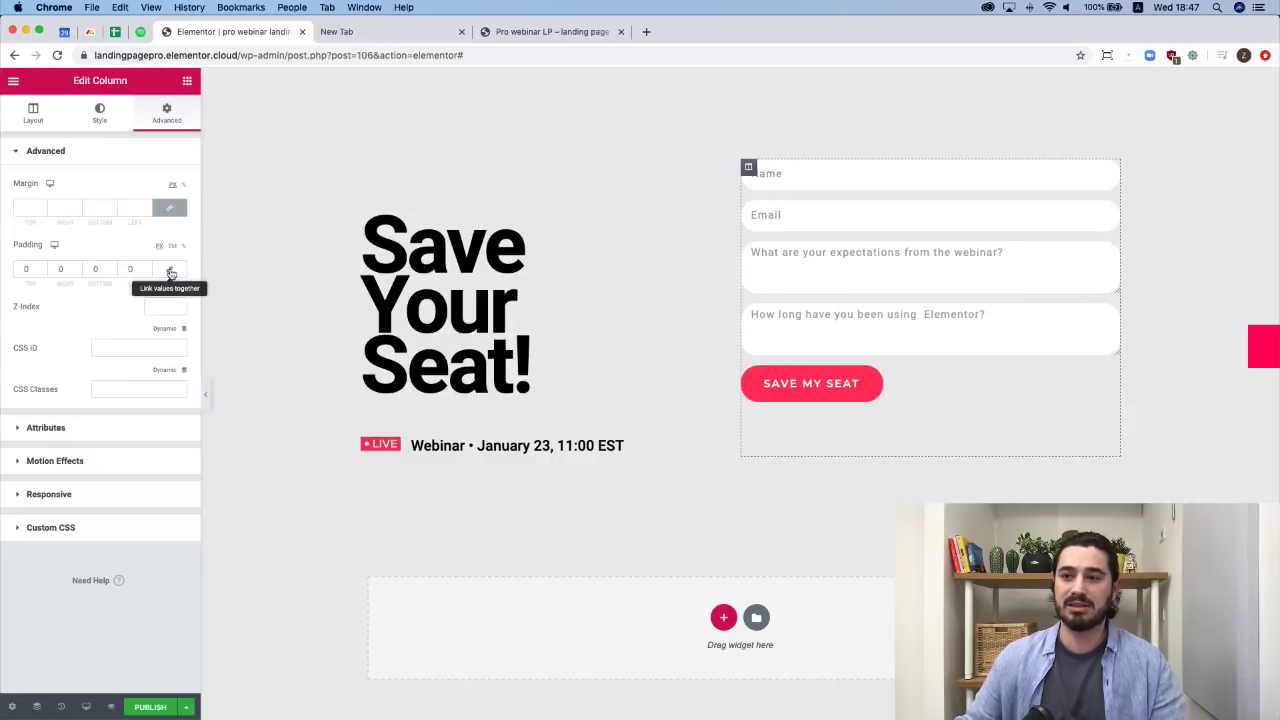
left_click(184, 248)
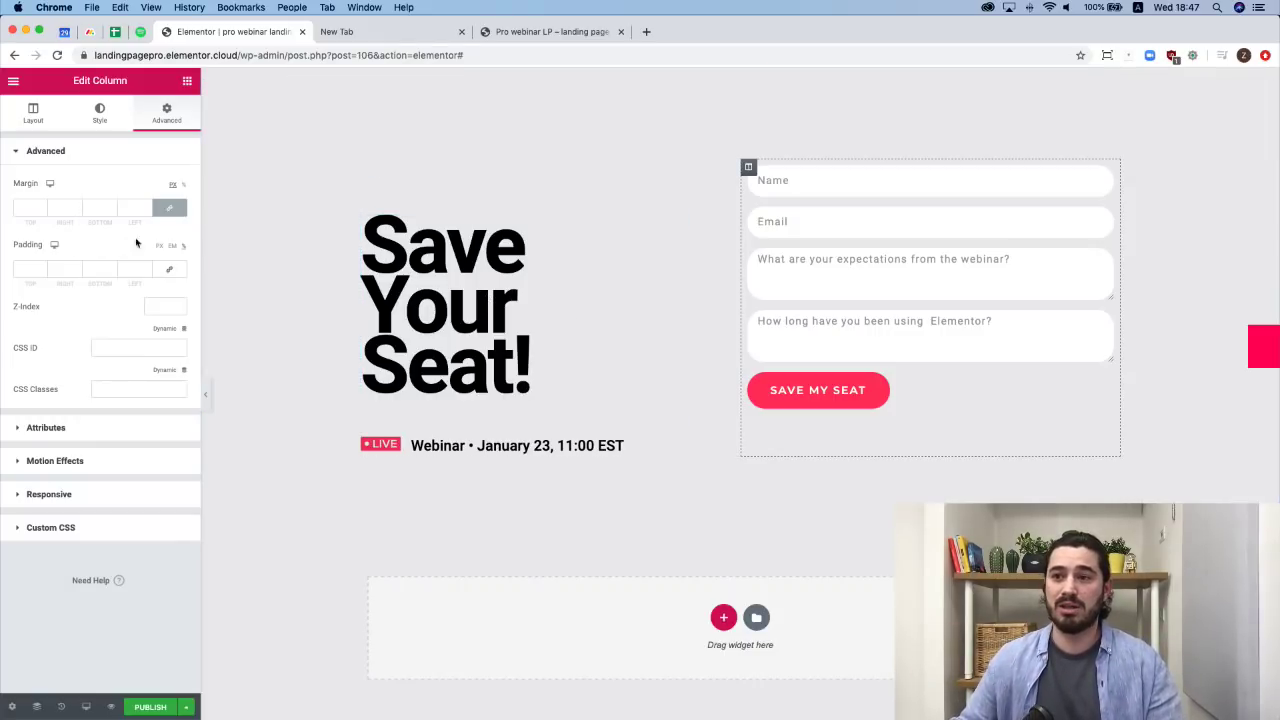
left_click(28, 273)
type("15")
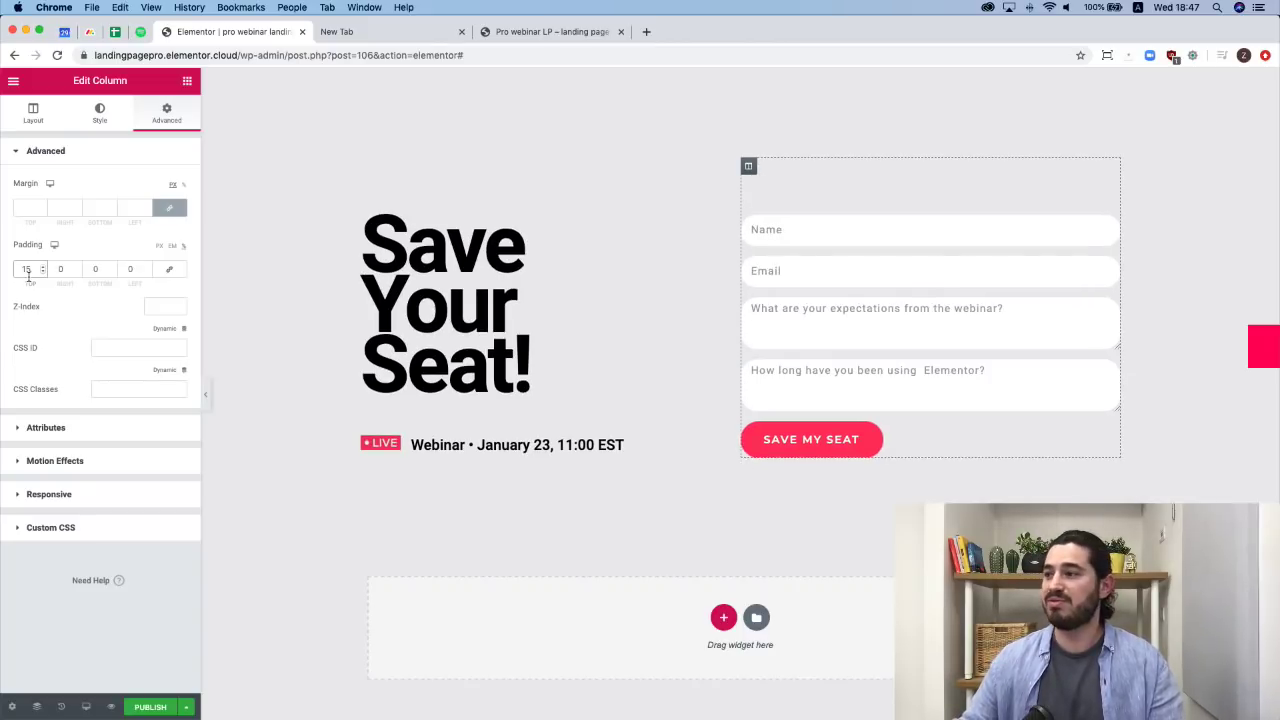
left_click(66, 272)
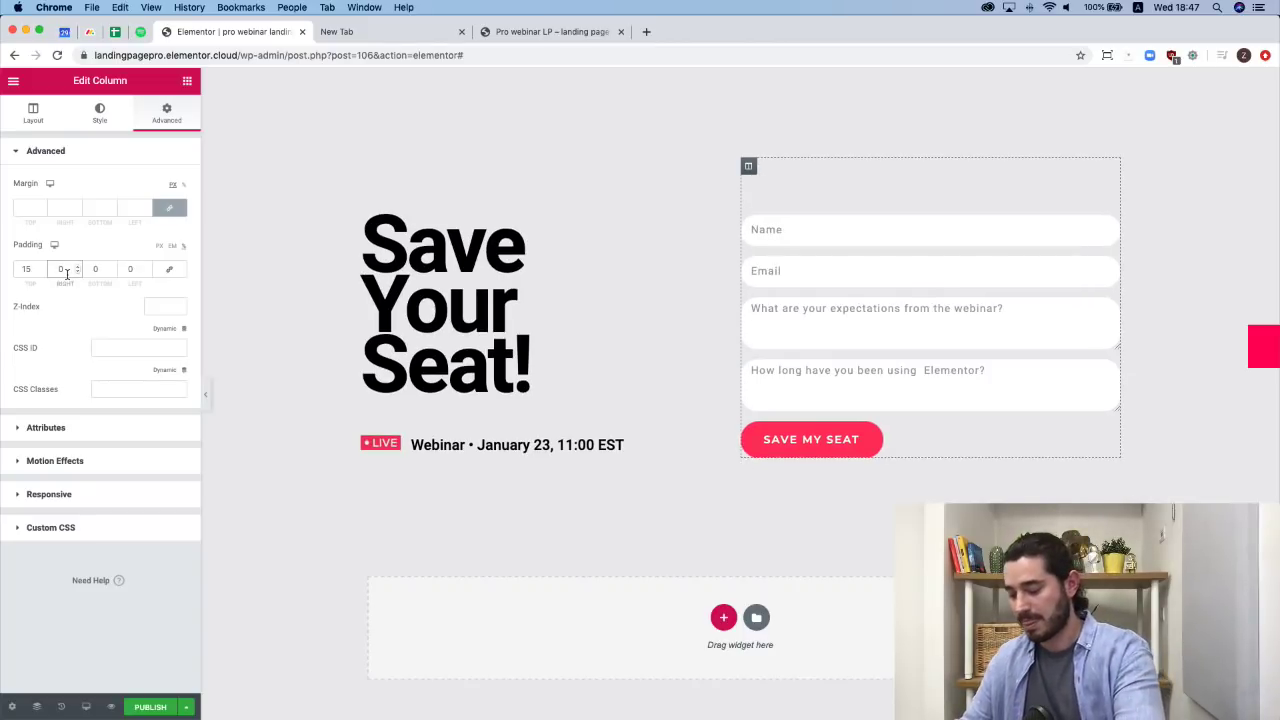
type("15")
left_click(100, 270)
type("15")
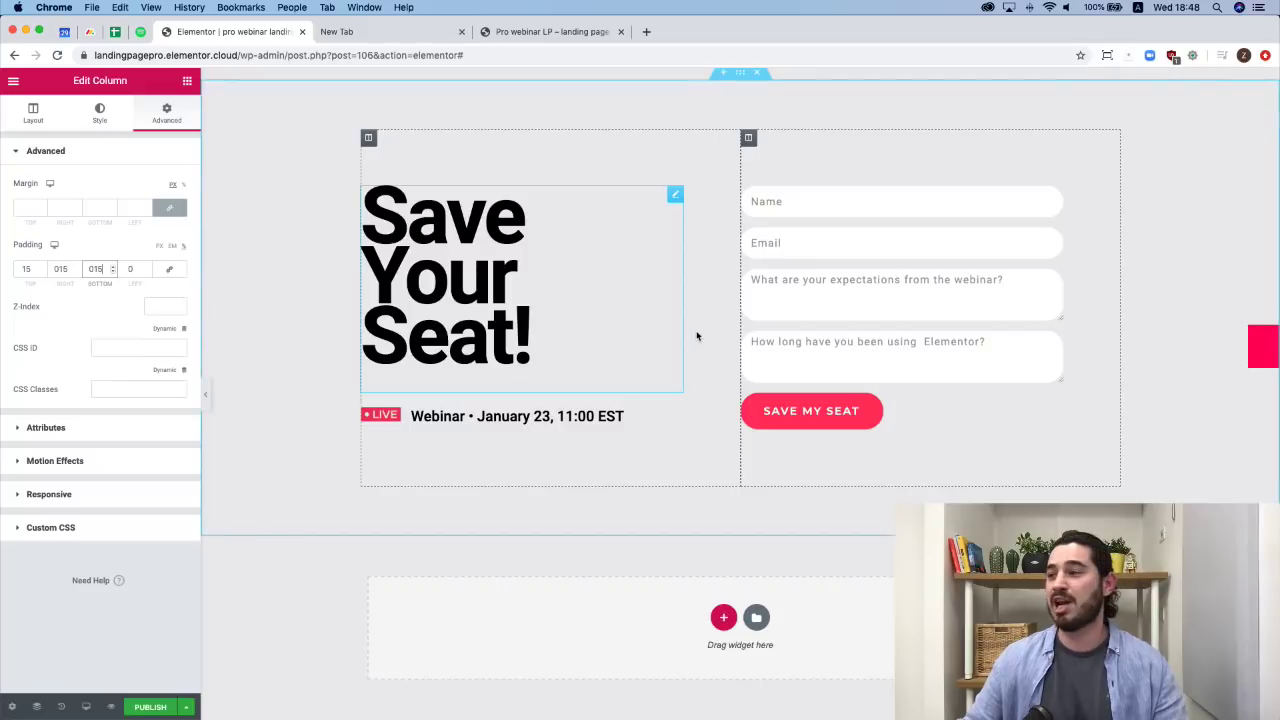
Save the form widget as a Global widget named 'form widget'
right_click(1057, 197)
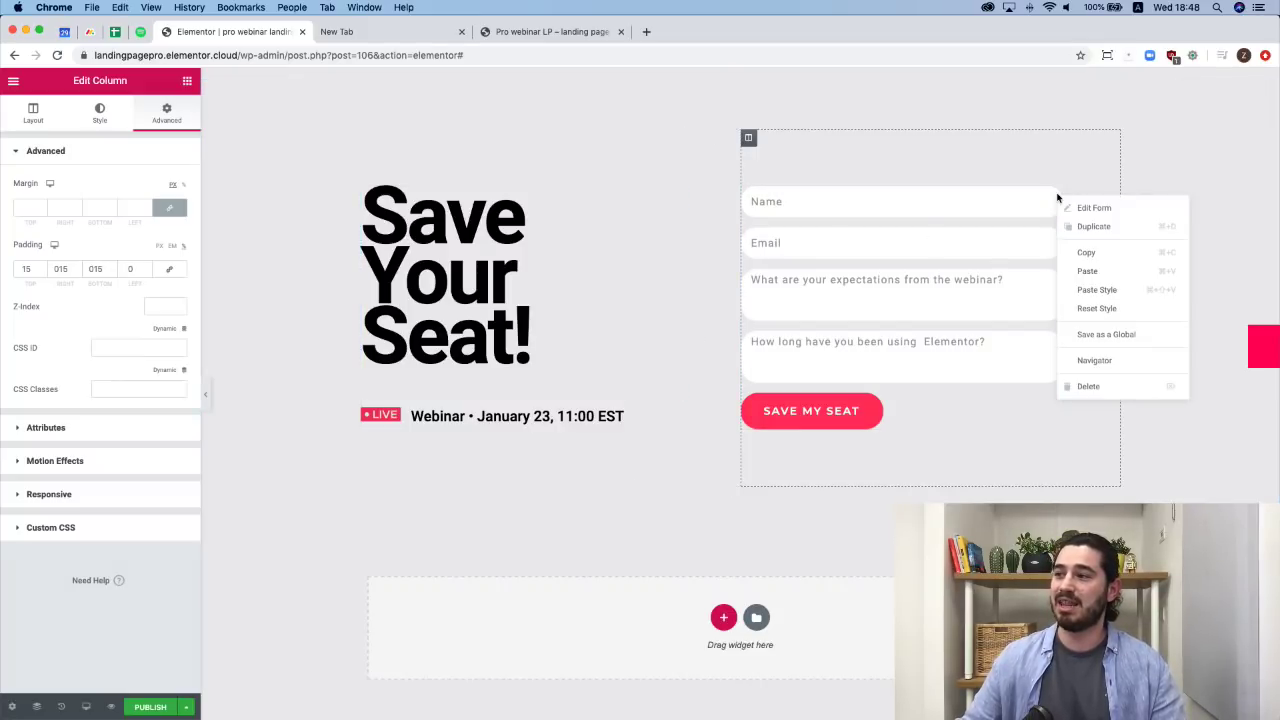
left_click(1097, 335)
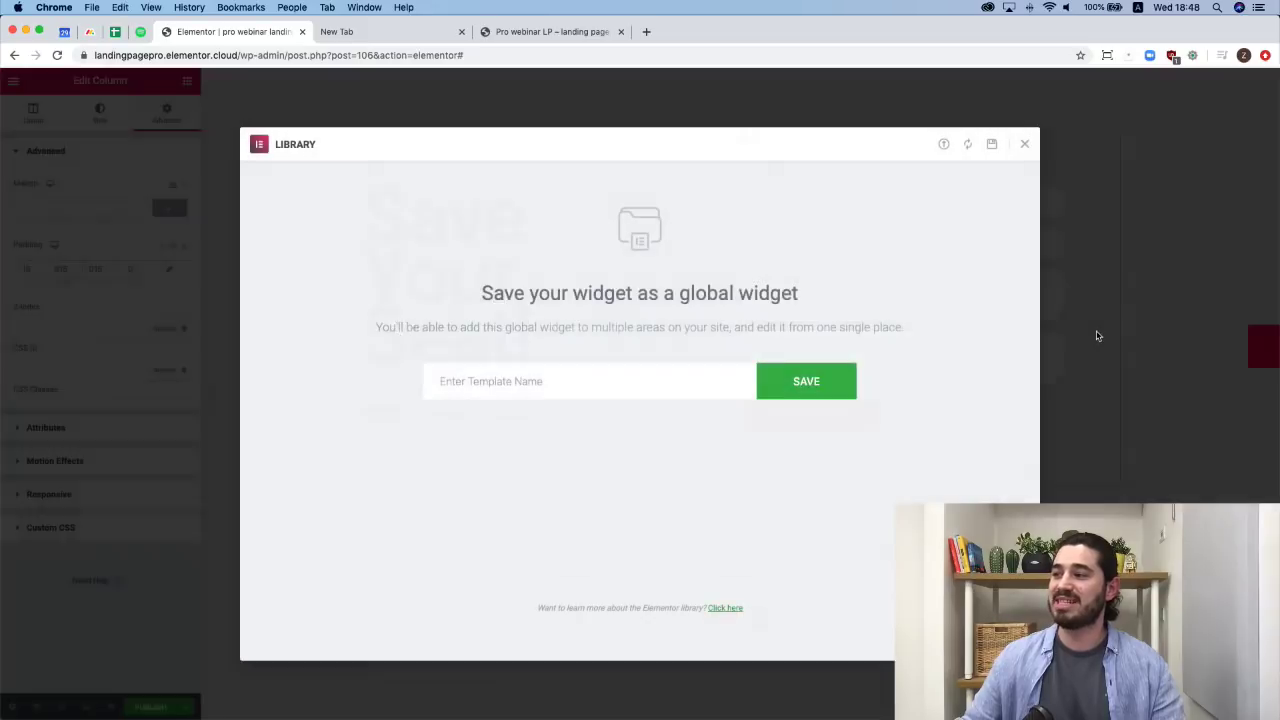
left_click(591, 385)
type("form")
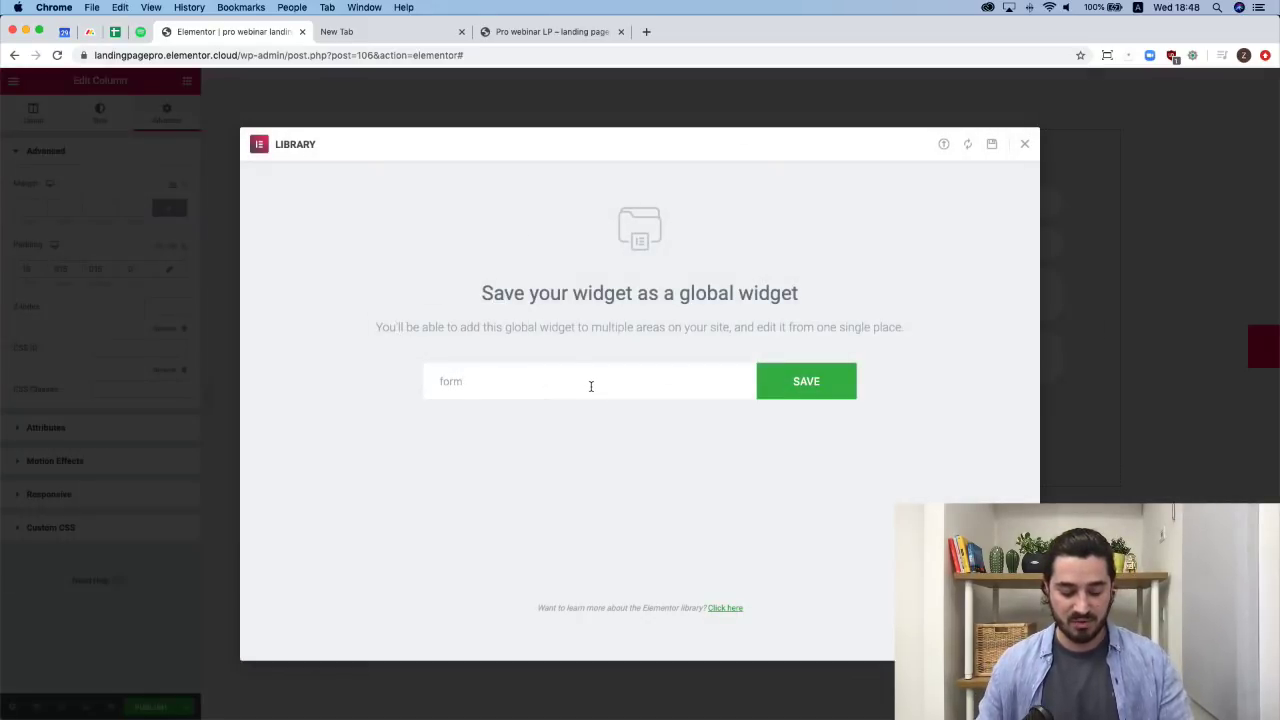
type(" widget")
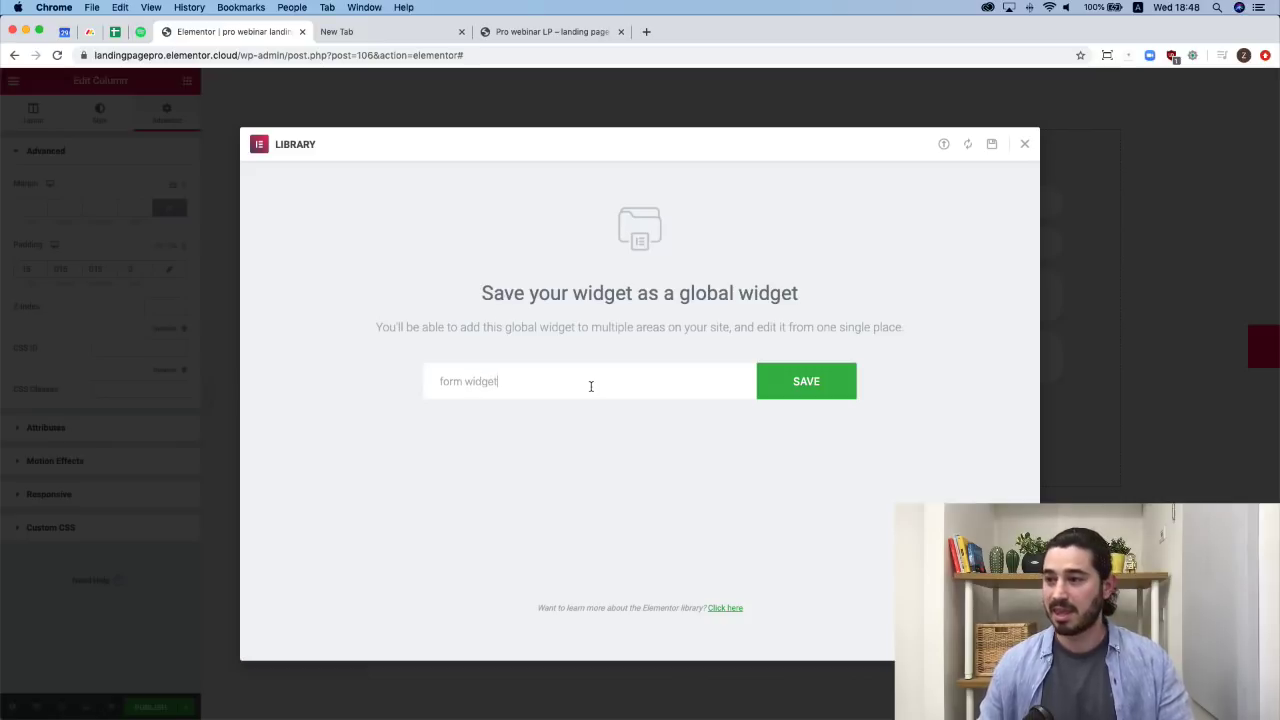
left_click(799, 392)
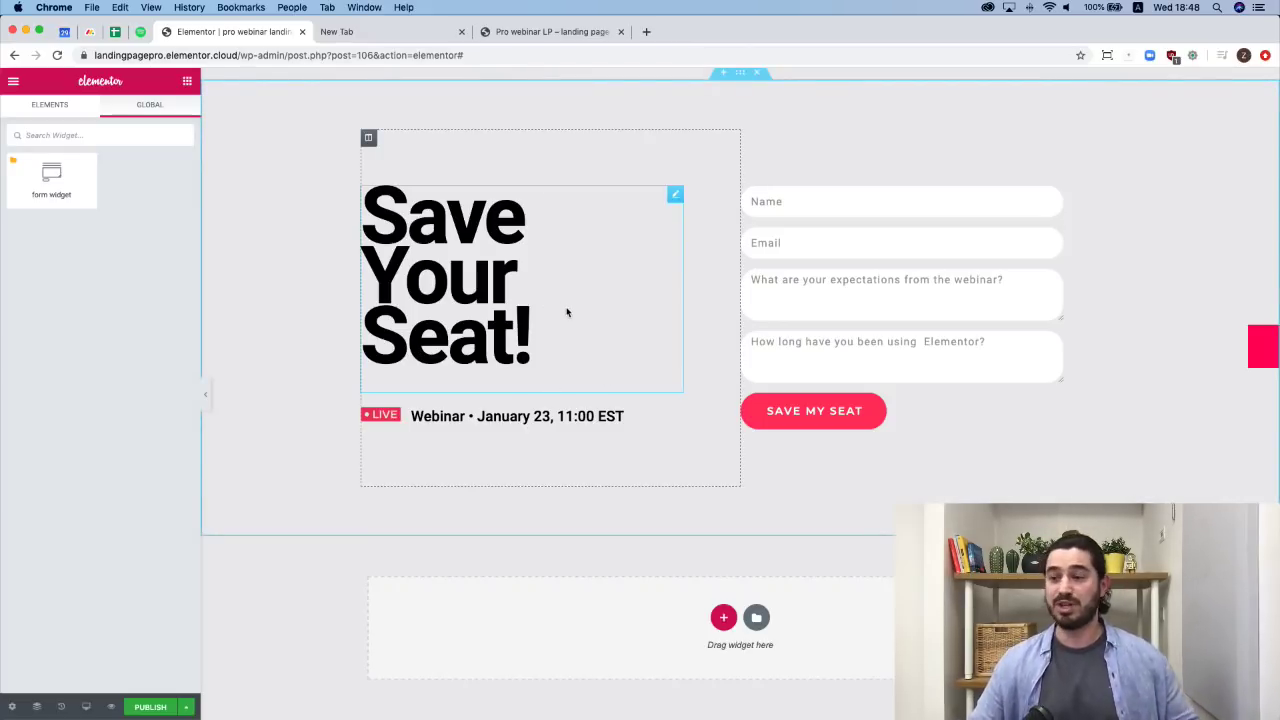
Scroll to the Save Your Seat section and select it for editing
scroll(563, 311, "up", 10)
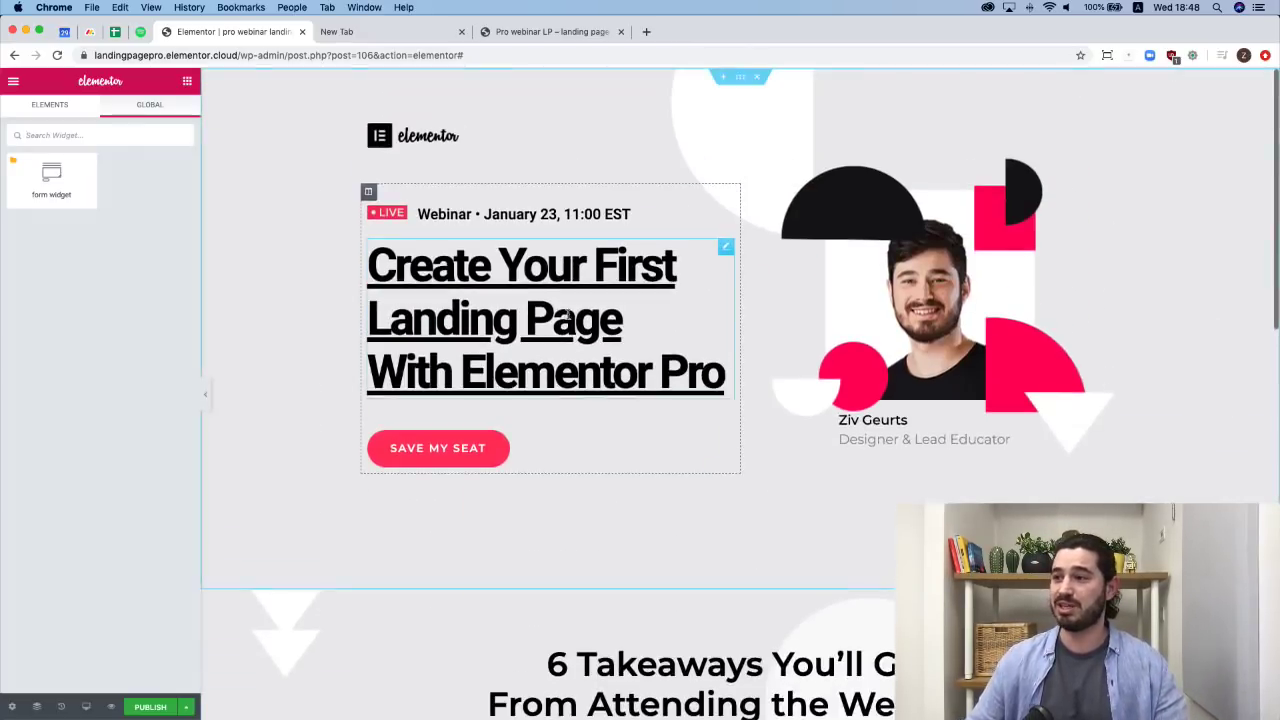
scroll(452, 457, "down", 10)
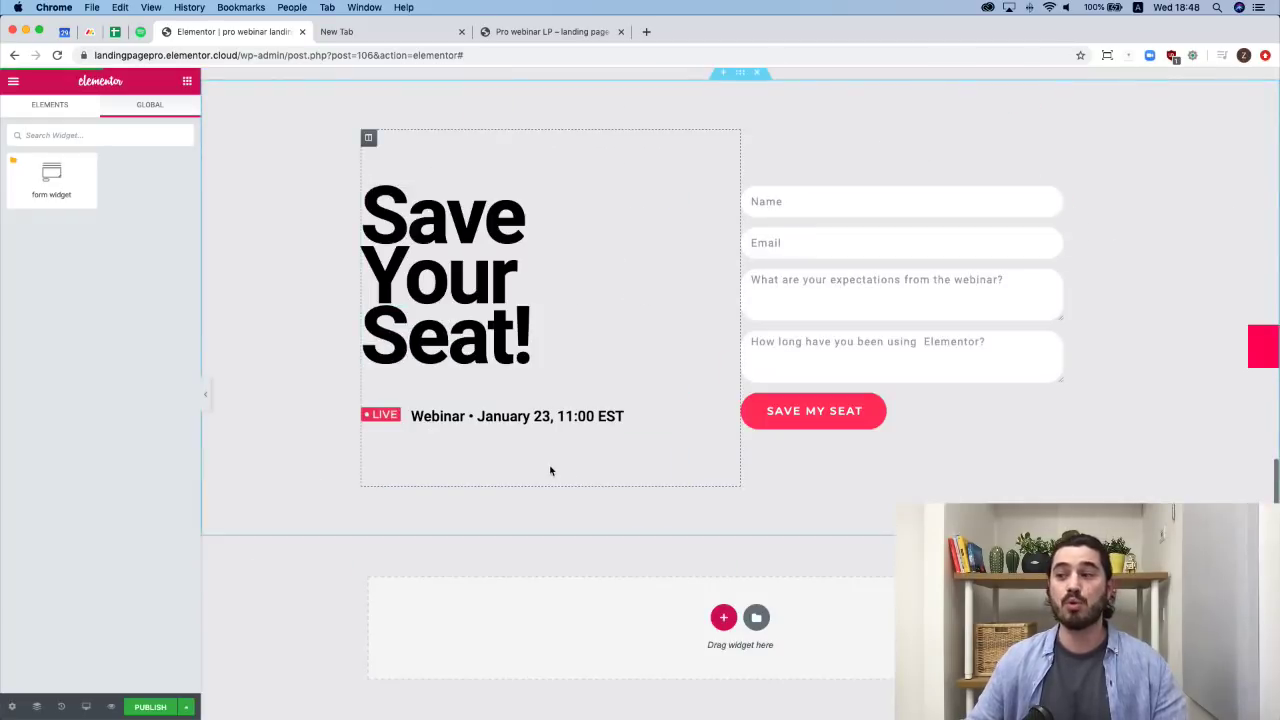
scroll(551, 469, "up", 1)
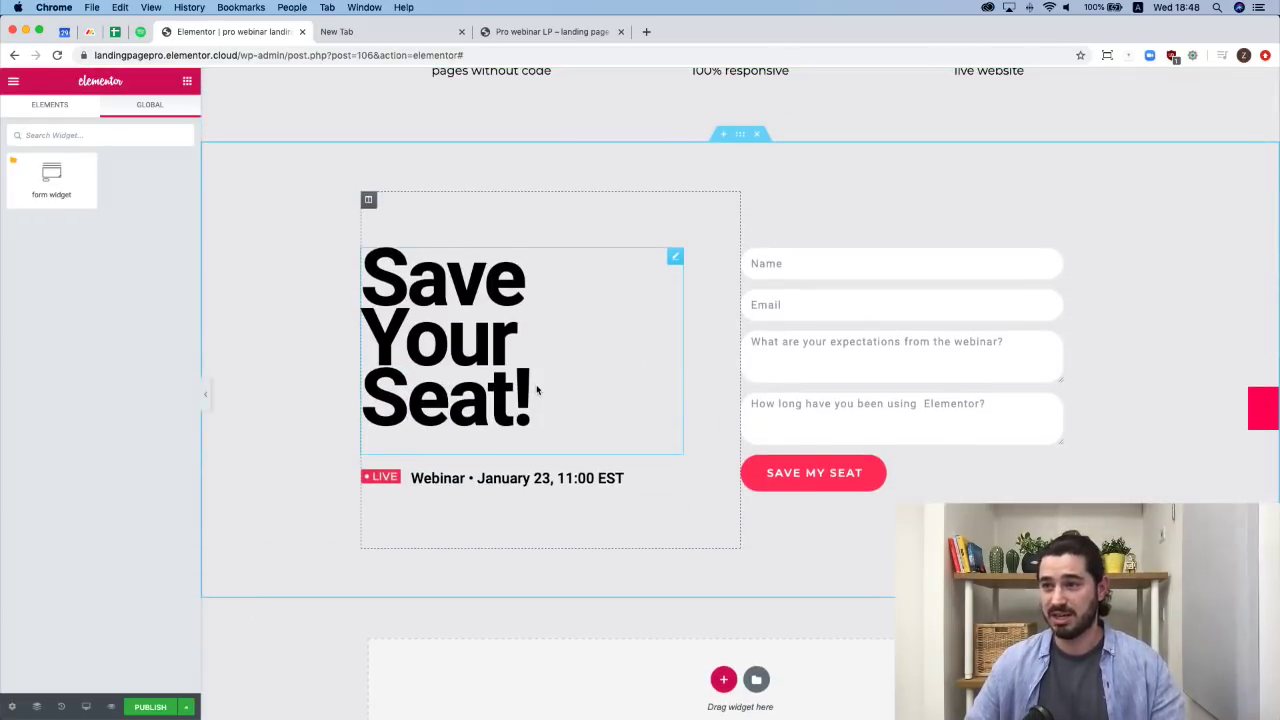
left_click(742, 141)
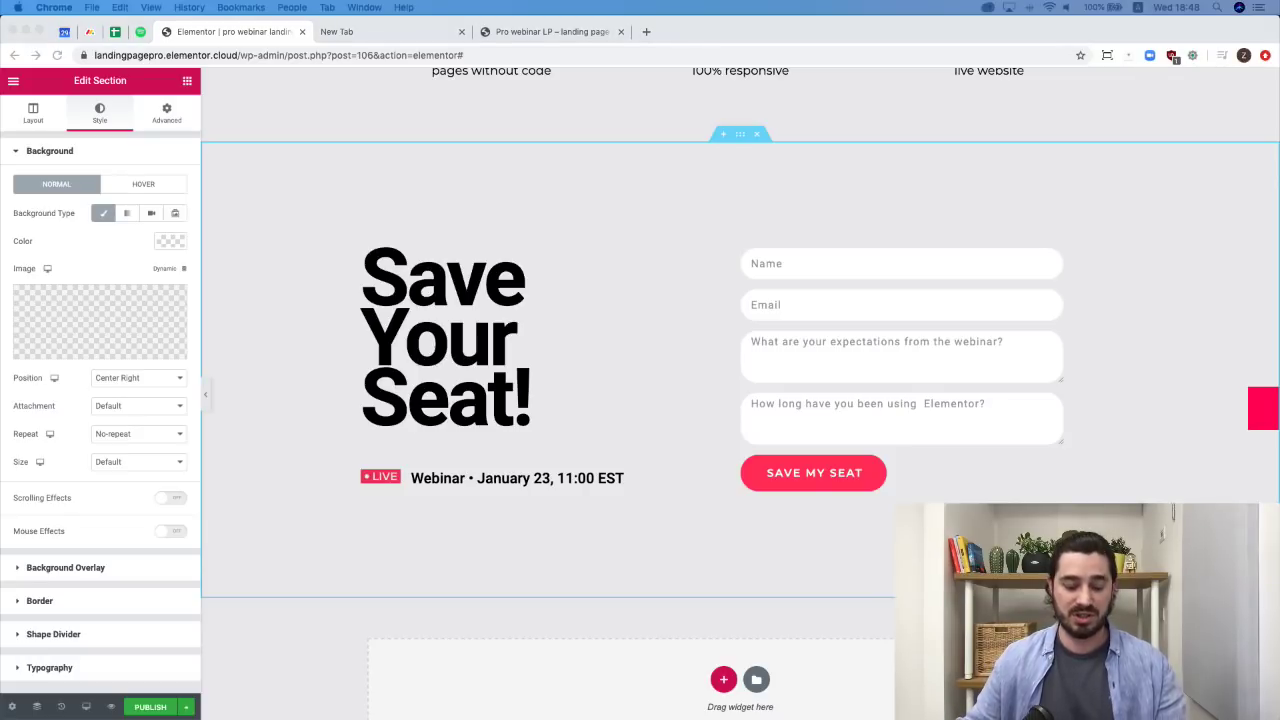
Paste save-seat into the section's CSS ID field under Advanced
left_click(166, 113)
left_click(166, 113)
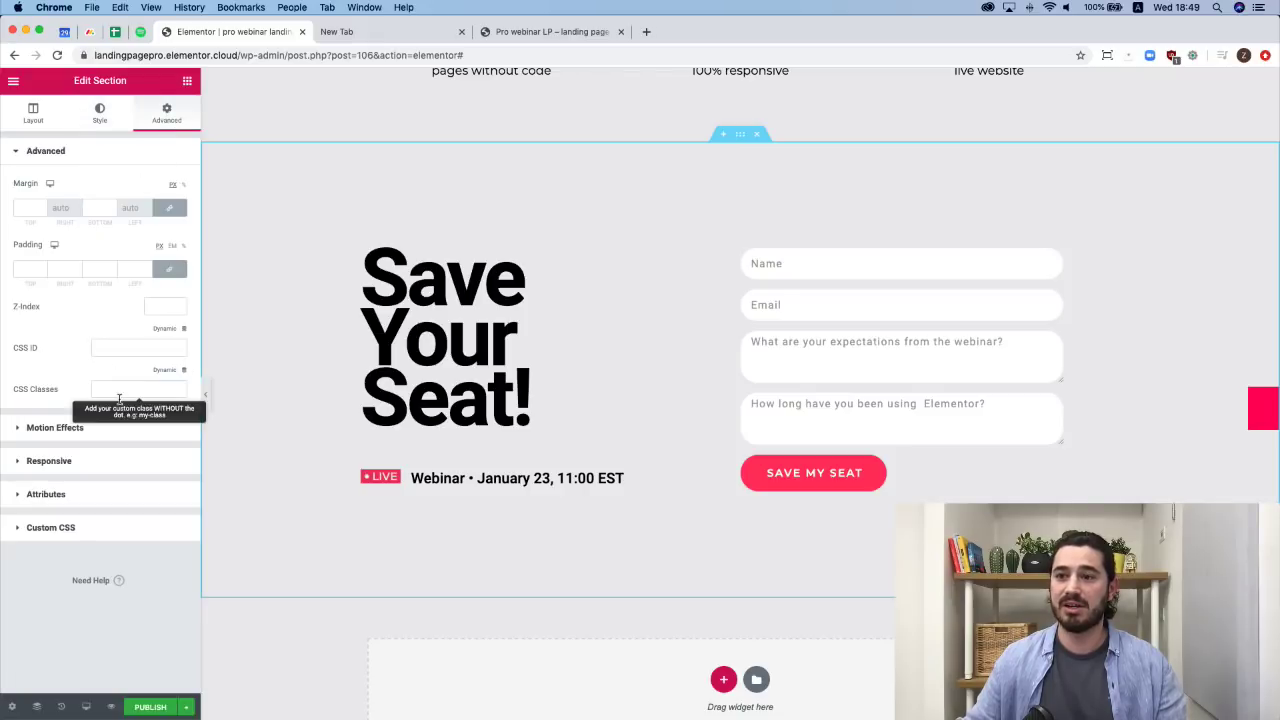
left_click(102, 349)
type("save-seat")
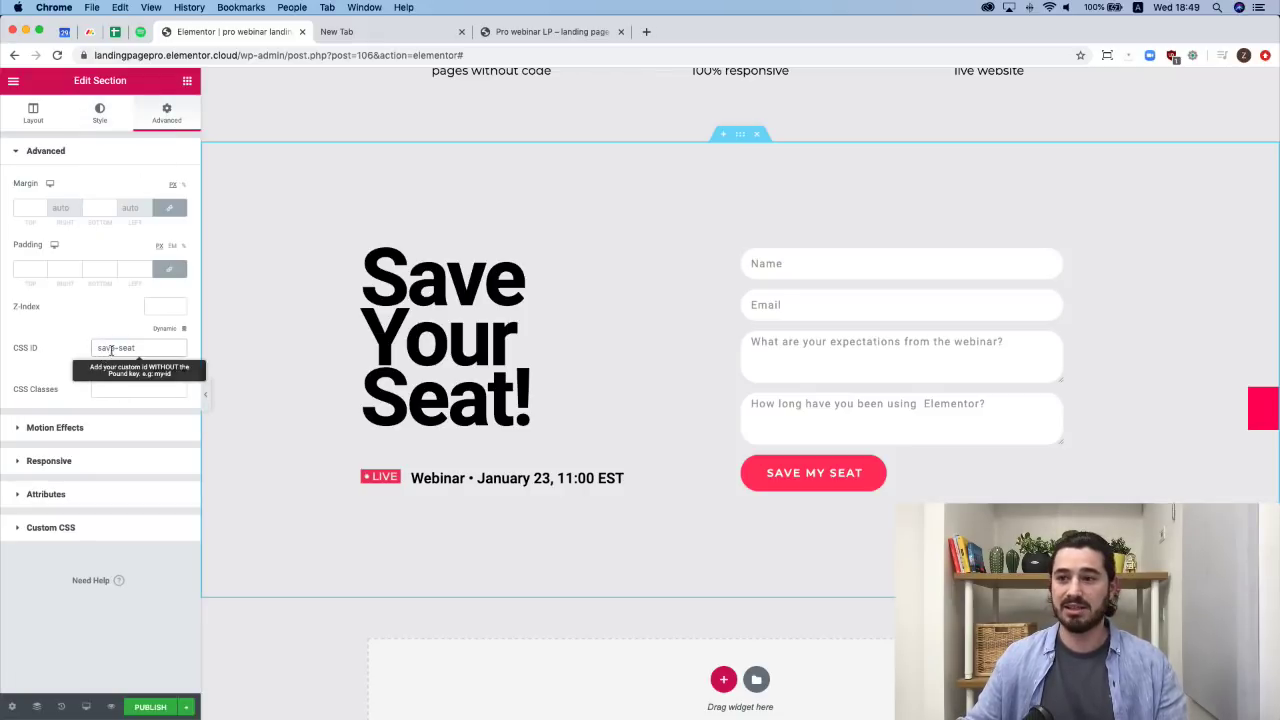
left_click_drag(98, 348, 145, 351)
left_click(145, 351)
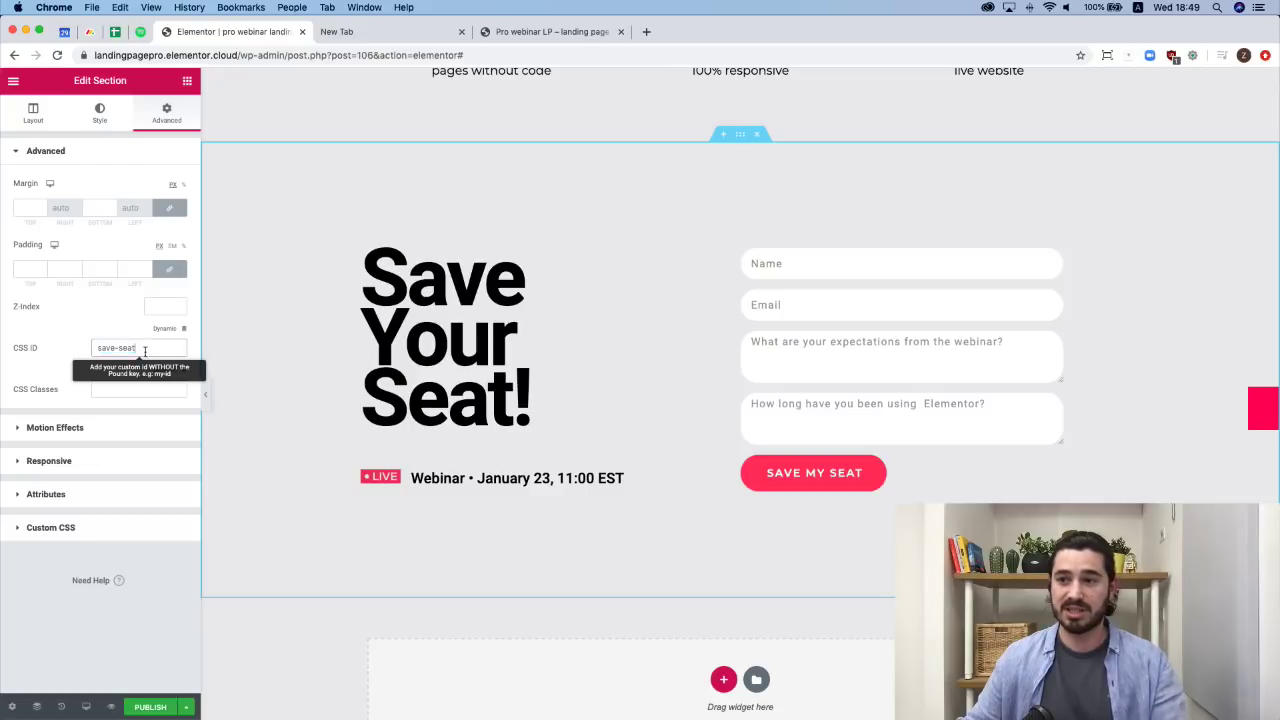
Set the hero SAVE MY SEAT button's link to #save-seat and test the jump
scroll(578, 356, "up", 10)
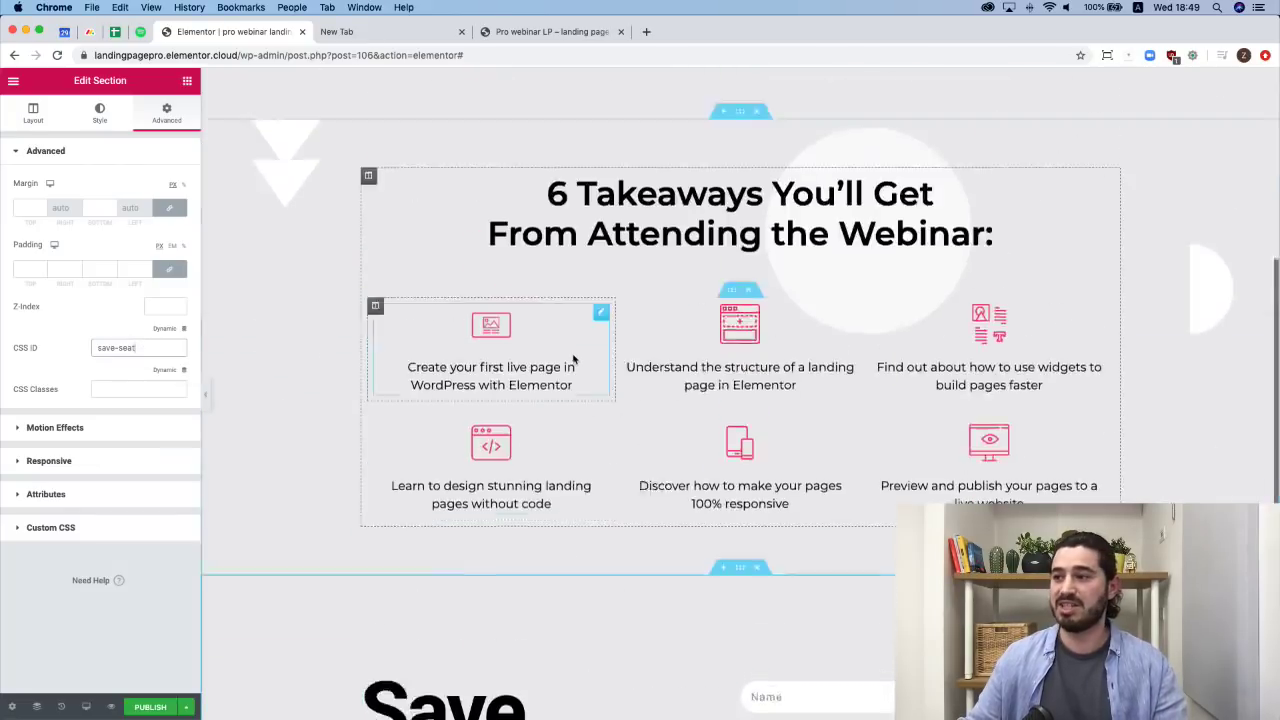
left_click(725, 424)
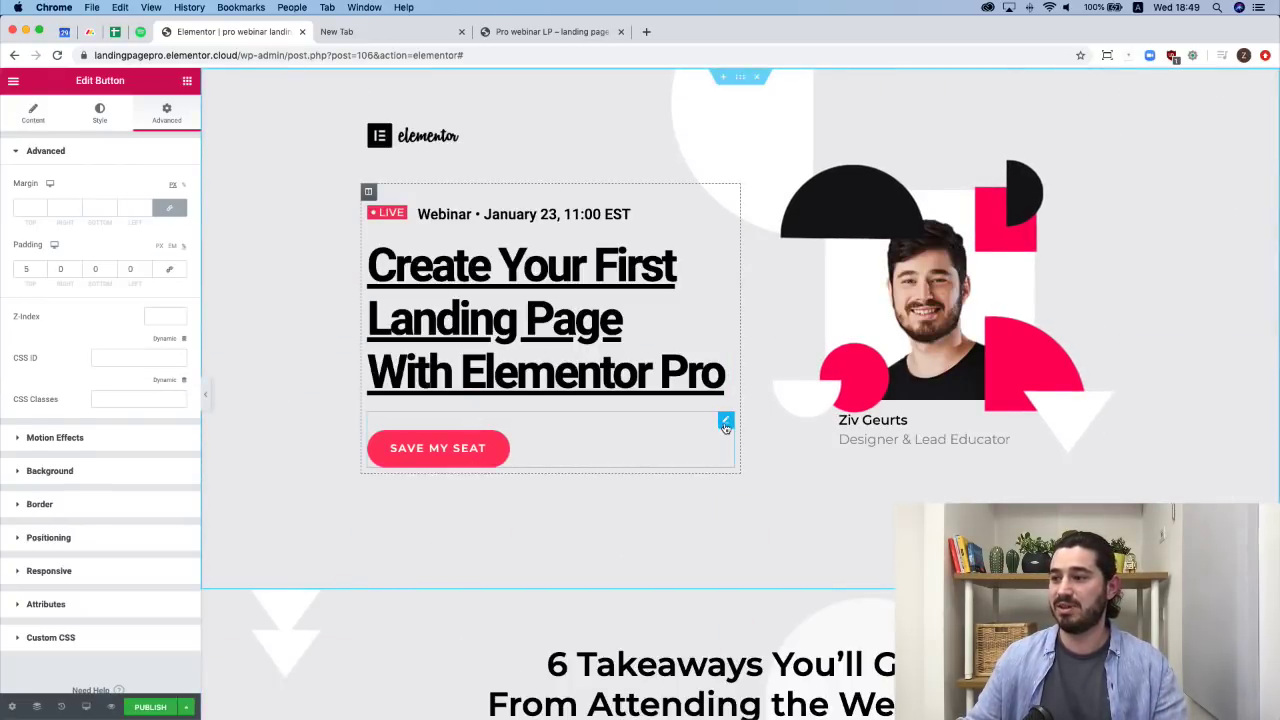
left_click(31, 113)
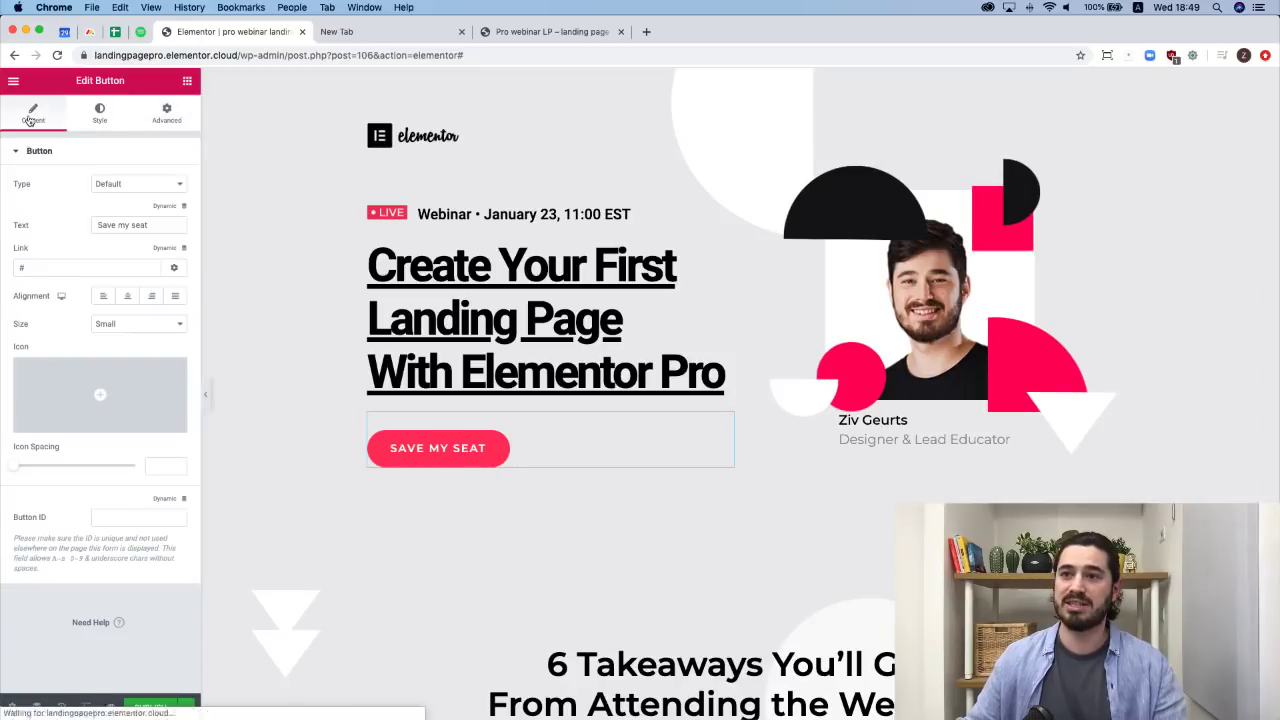
type("save-seat")
left_click(75, 250)
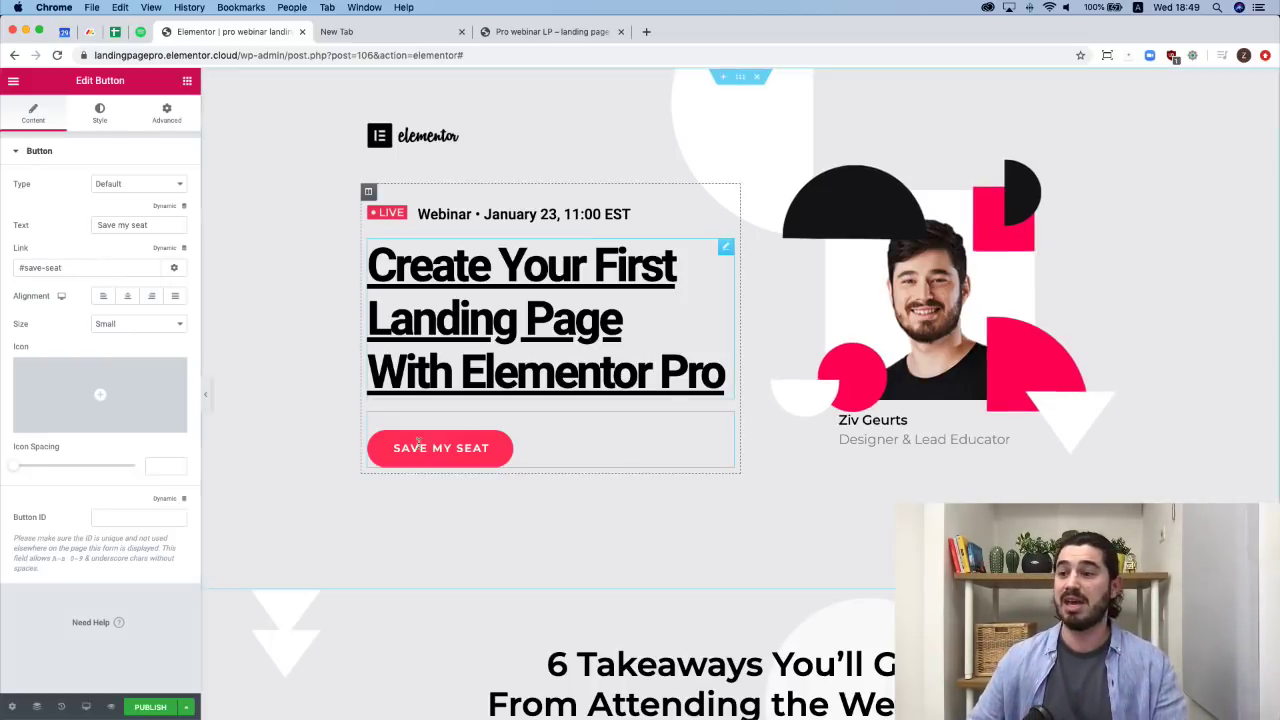
left_click(457, 451)
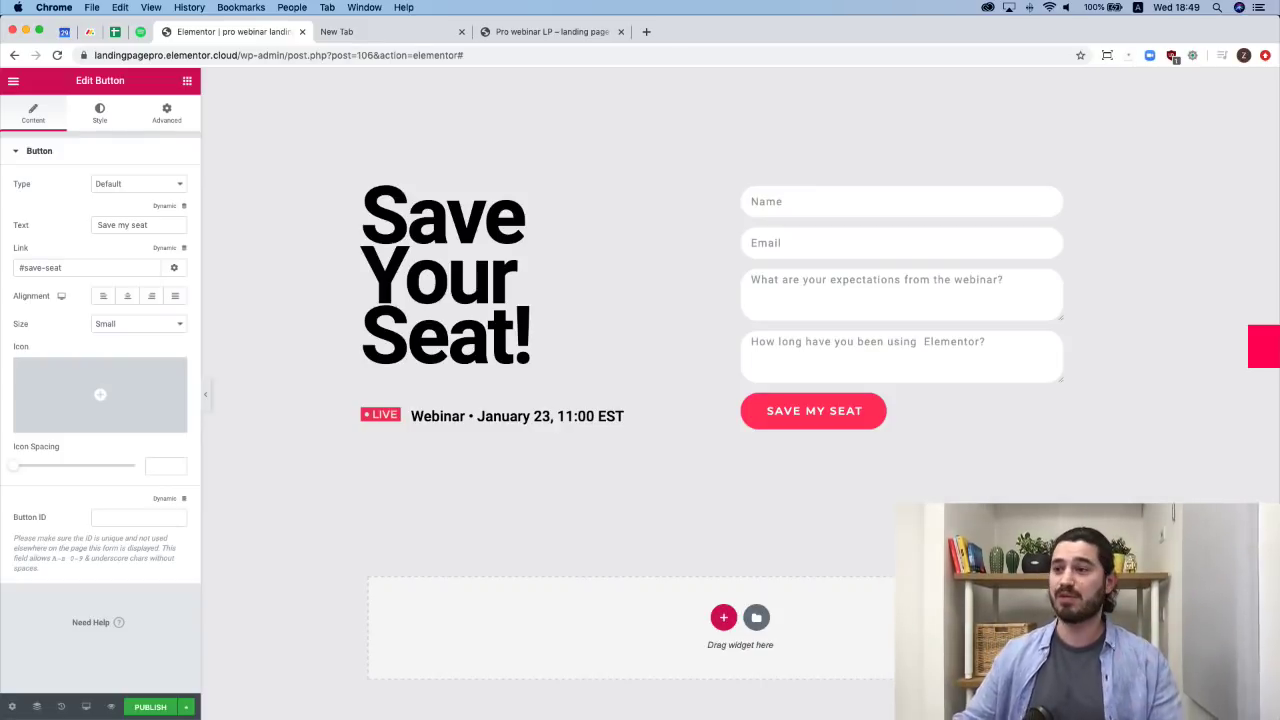
scroll(451, 370, "up", 15)
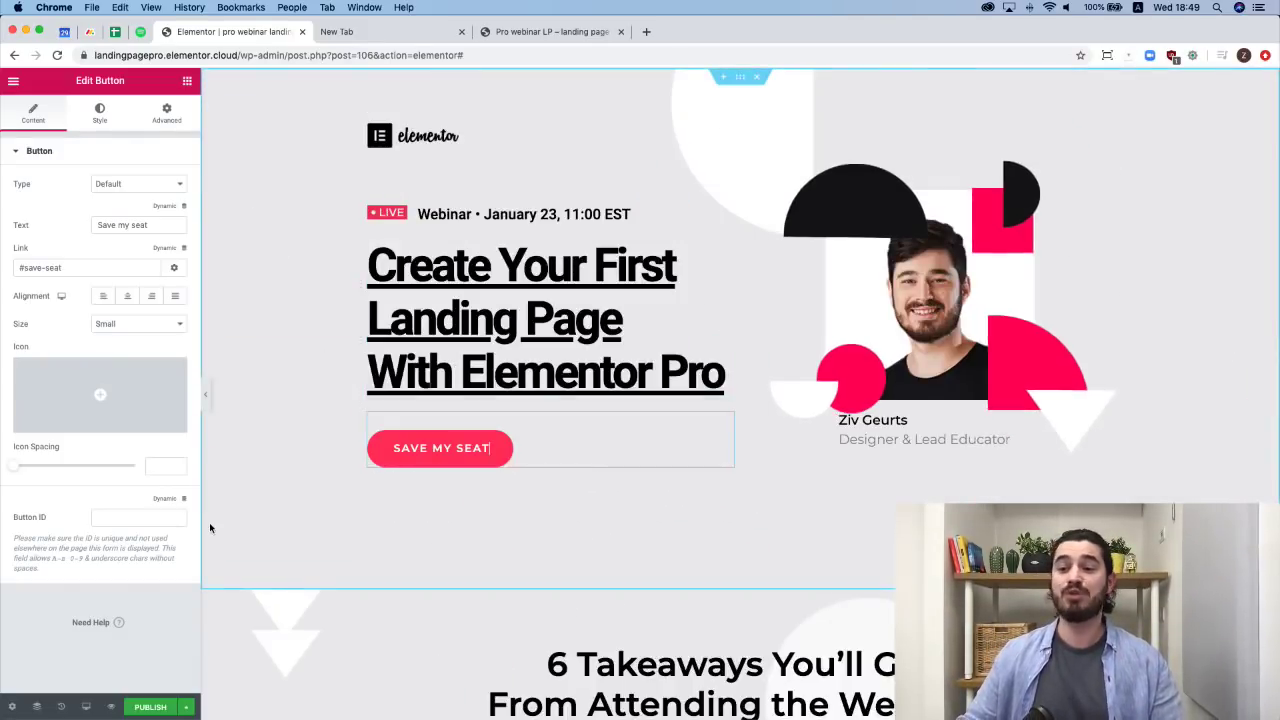
Open the Navigator and collapse the page's section tree
left_click(36, 707)
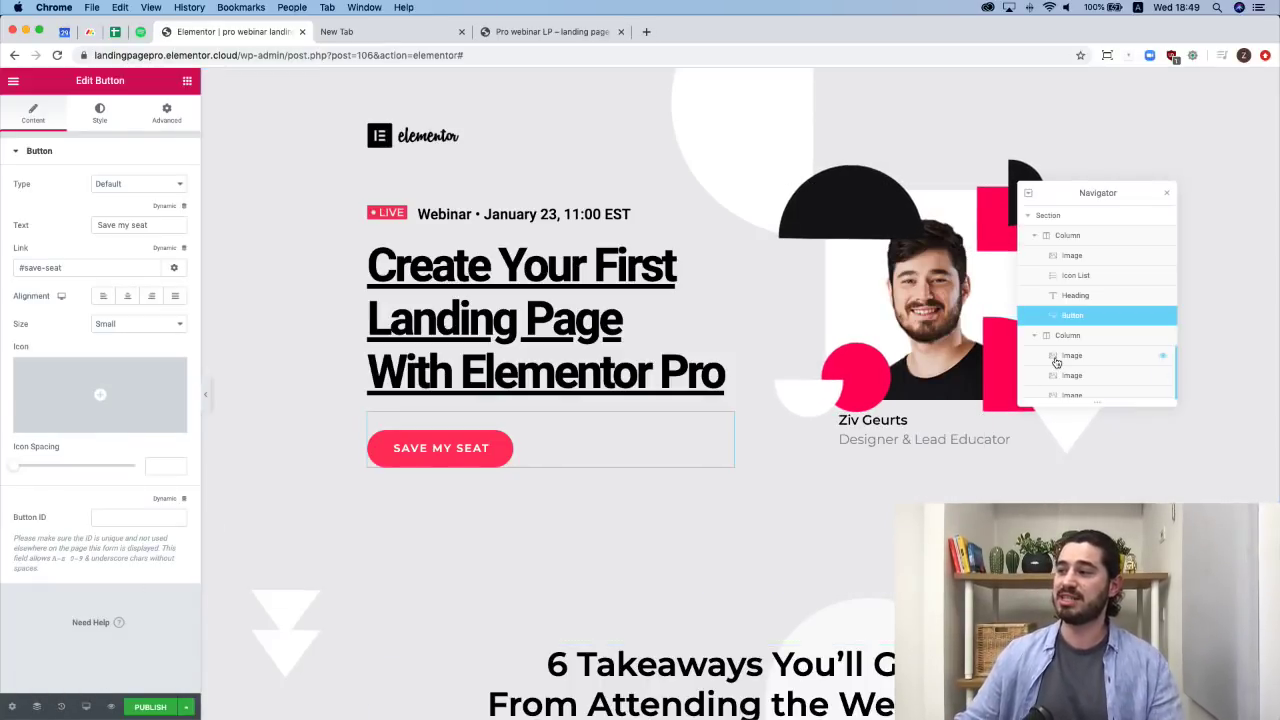
scroll(1055, 362, "down", 3)
scroll(1055, 362, "up", 3)
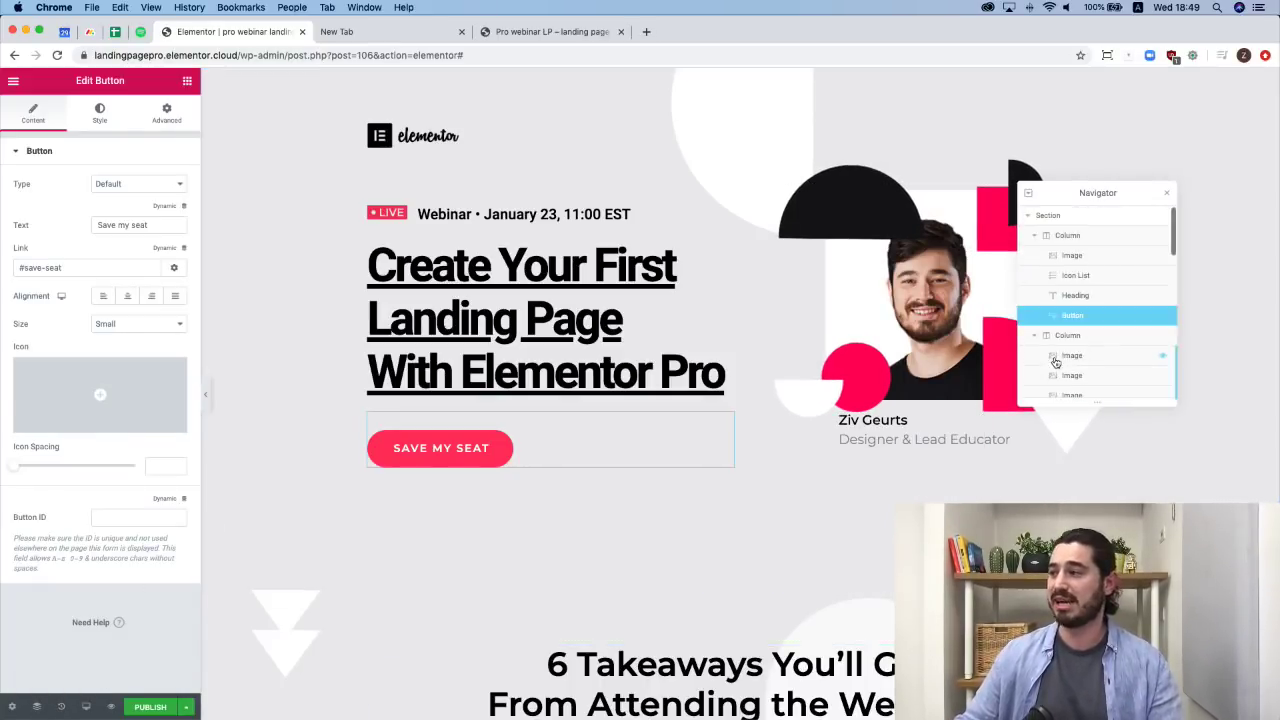
left_click(1034, 236)
left_click(1028, 216)
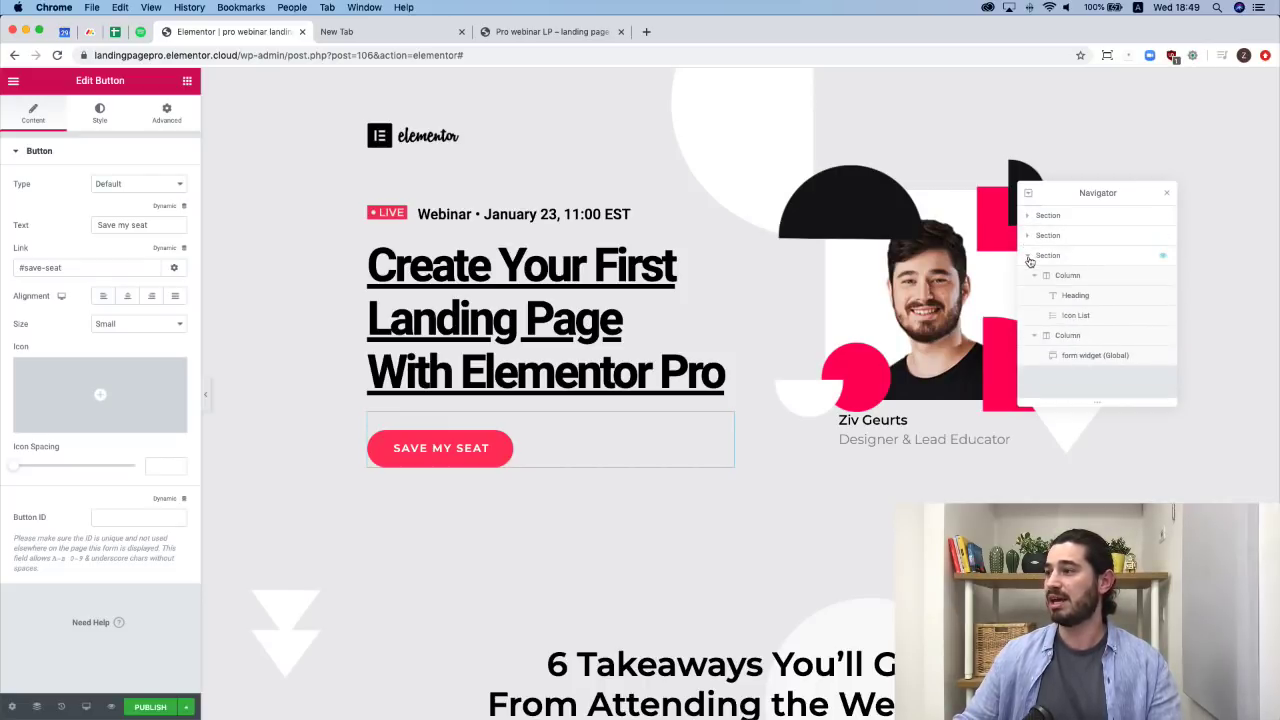
left_click(1028, 256)
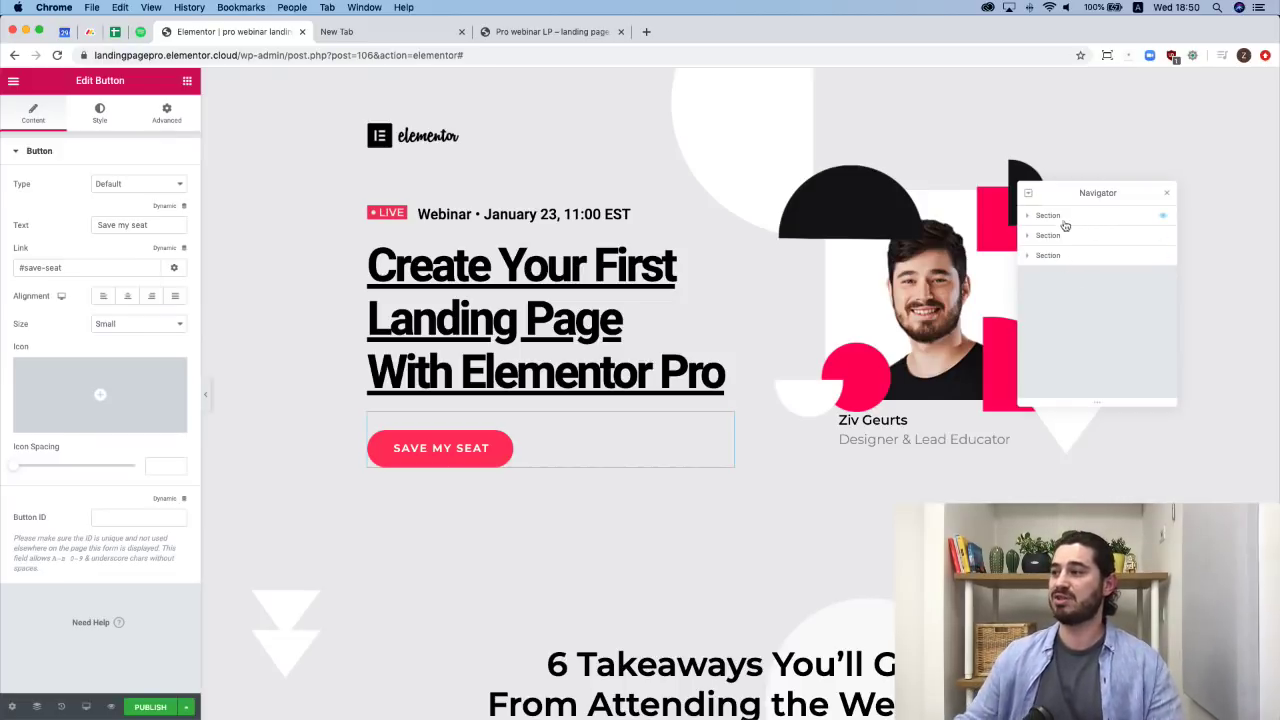
left_click(1028, 216)
scroll(1080, 308, "down", 2)
scroll(1080, 308, "up", 2)
left_click(1028, 216)
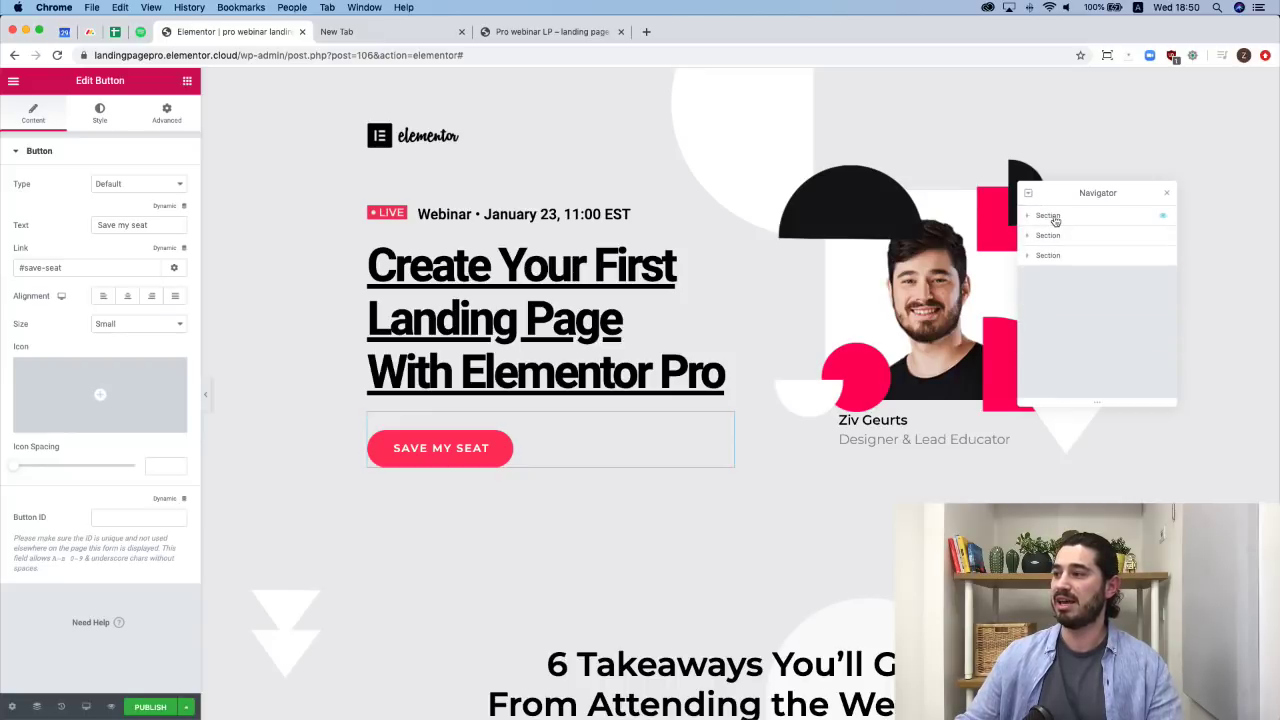
Rename the three sections hero, takeaways and form
left_click(1050, 216)
double_click(1050, 217)
type("Nero")
double_click(1050, 236)
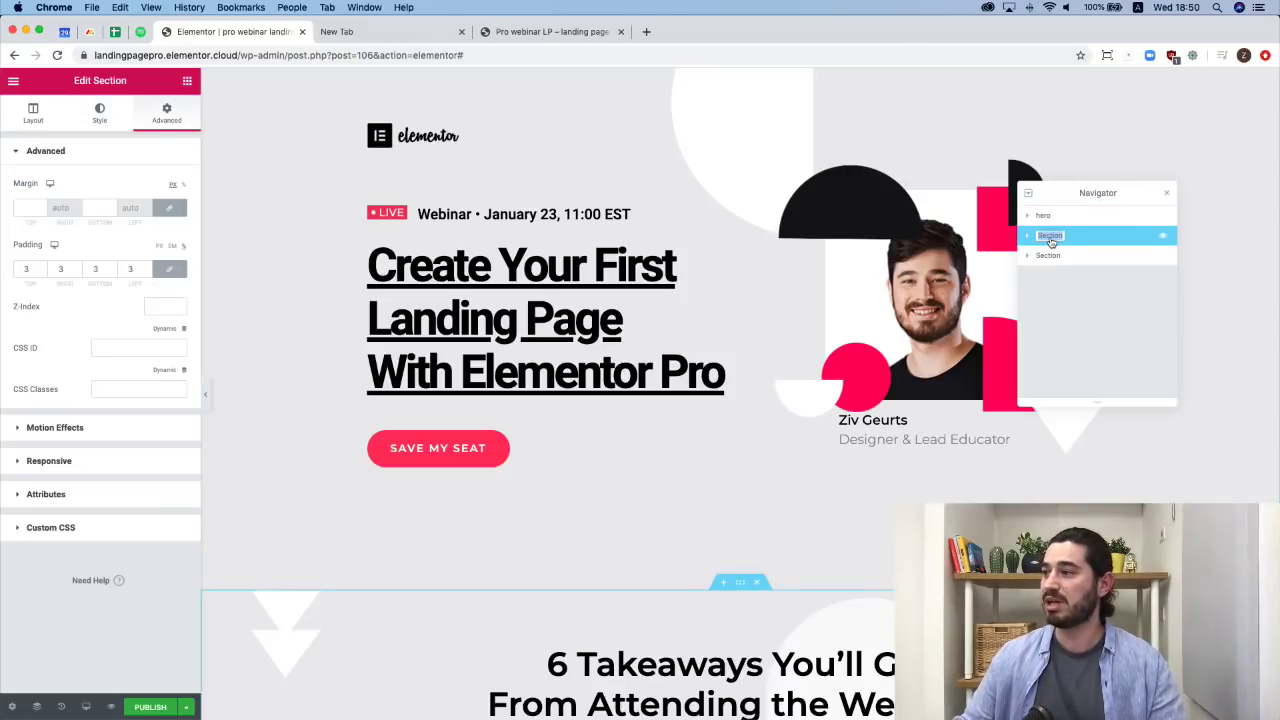
type("Ta")
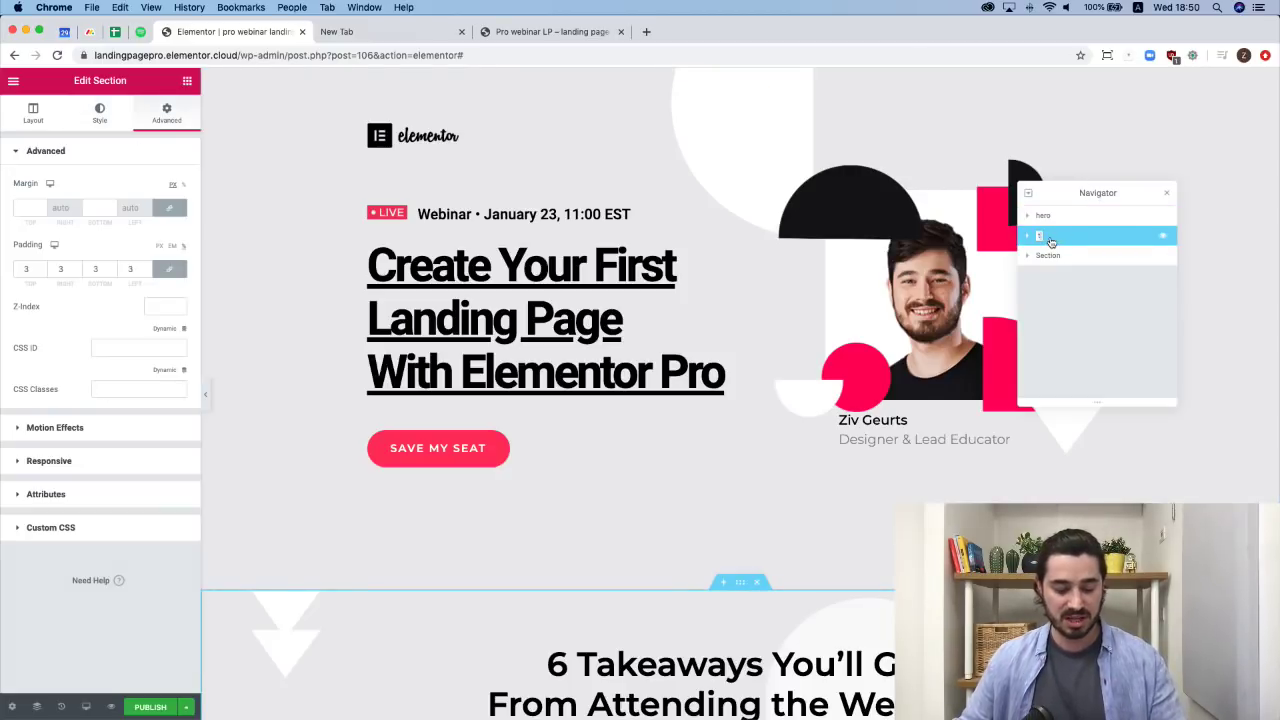
type("keaways")
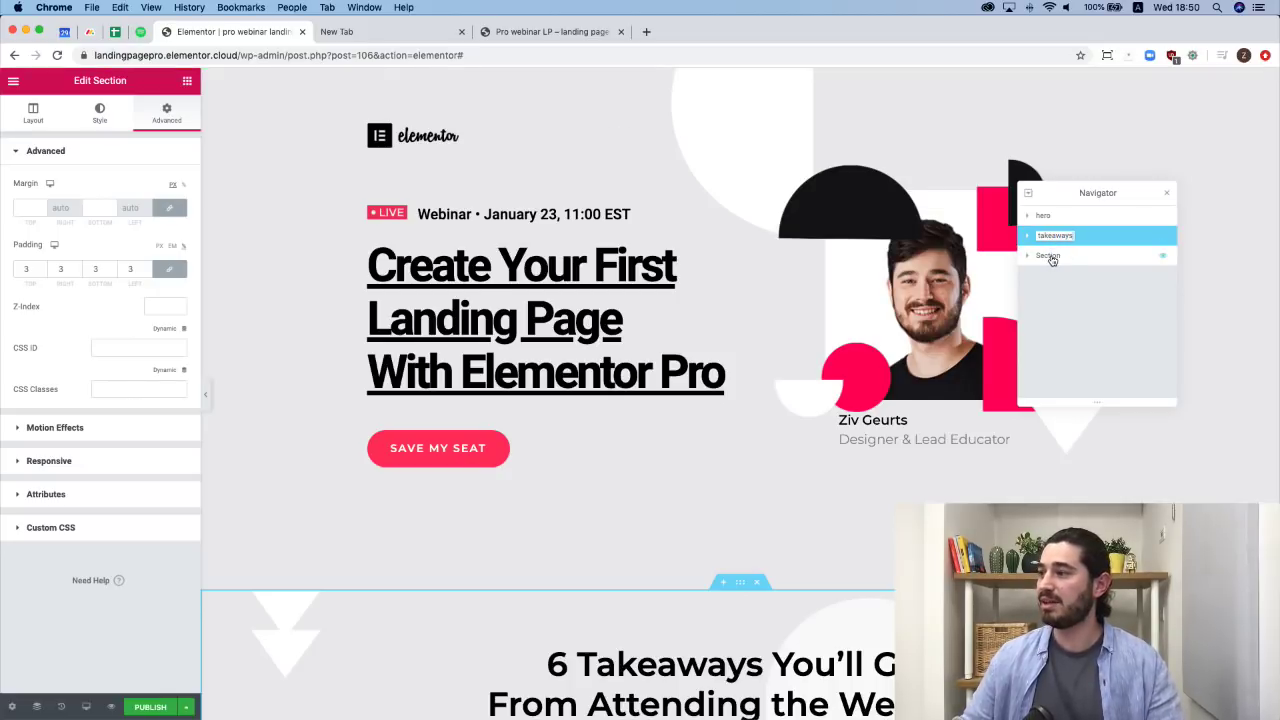
double_click(1050, 257)
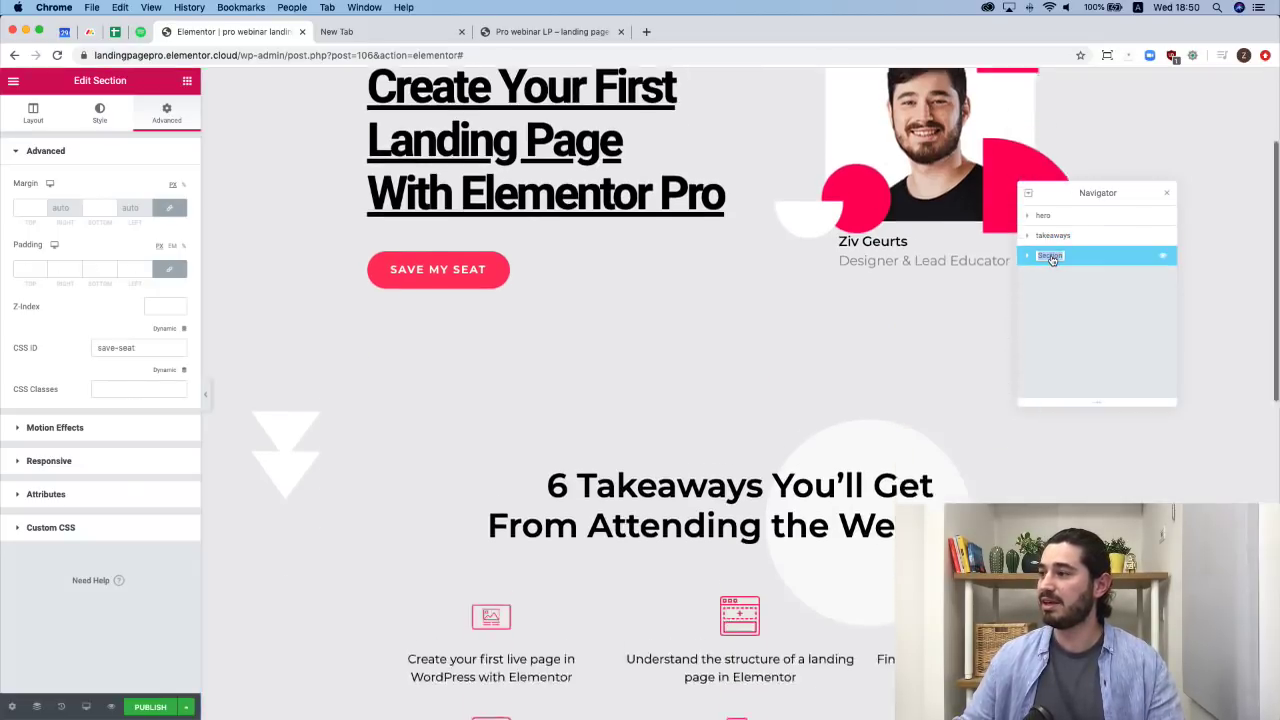
type("form")
key("Return")
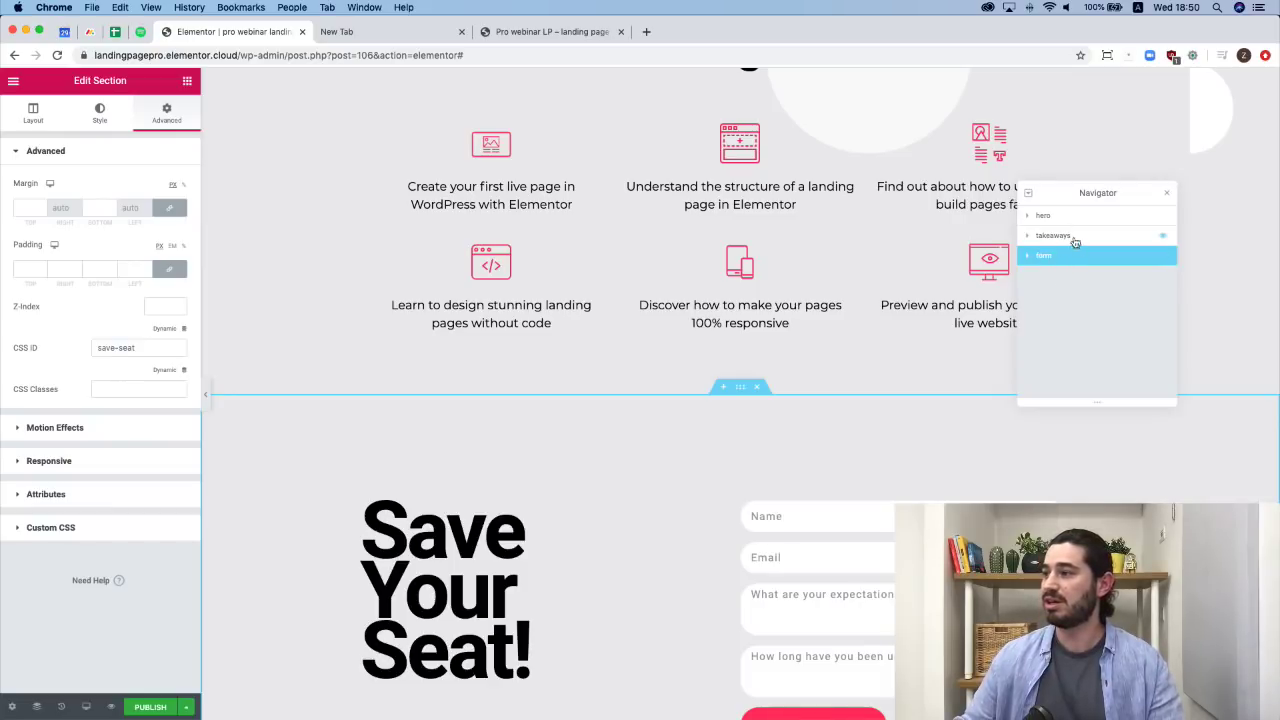
Expand hero in the Navigator, select its second (photo) column, then close the Navigator
left_click(1048, 217)
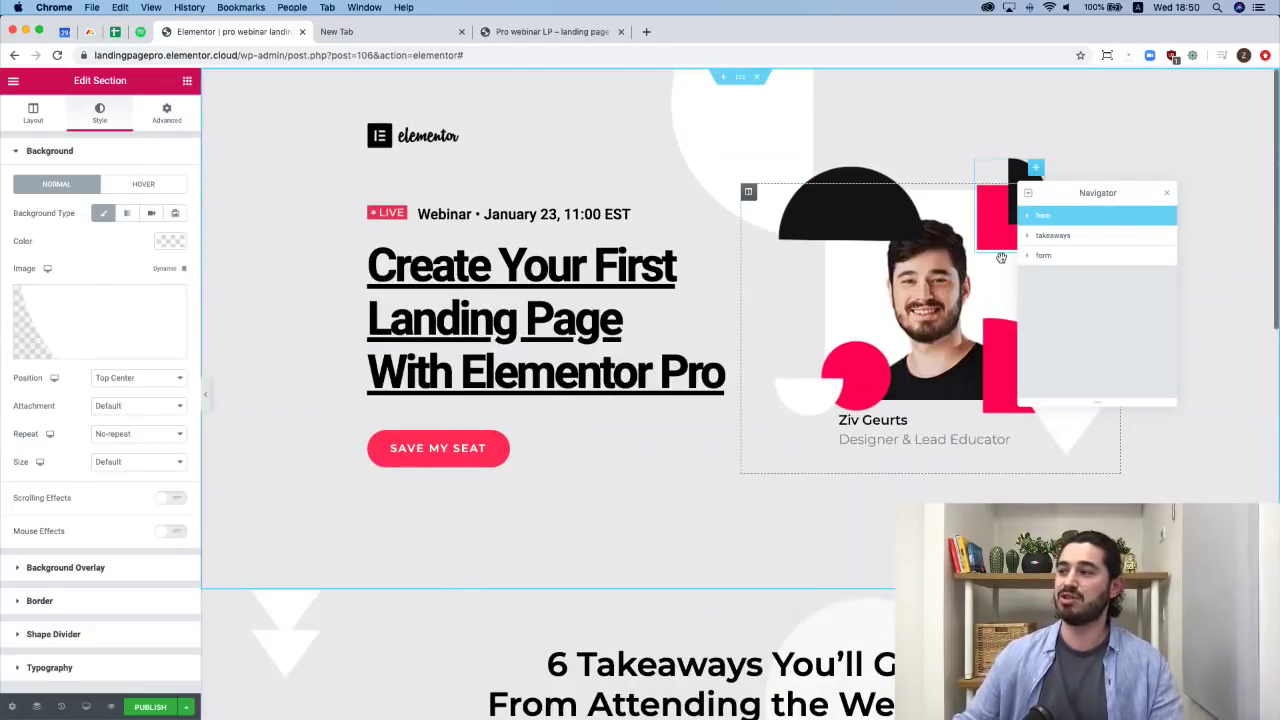
left_click(1028, 217)
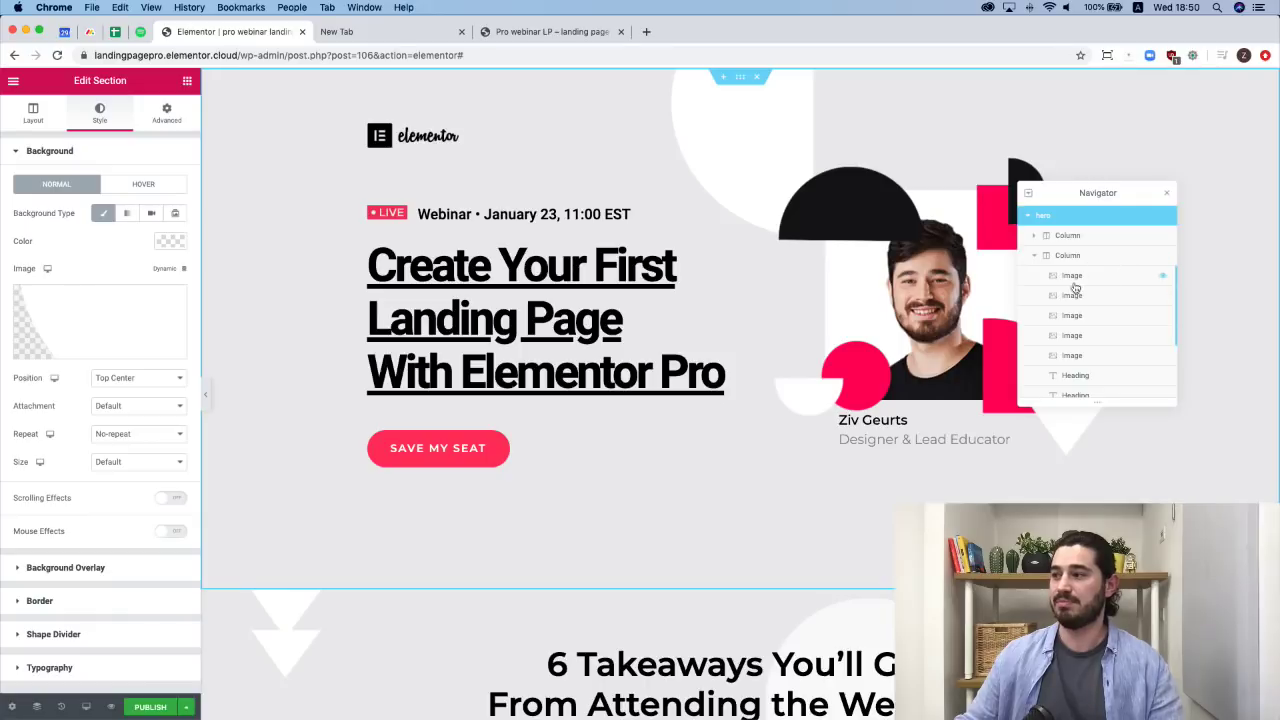
left_click(1068, 256)
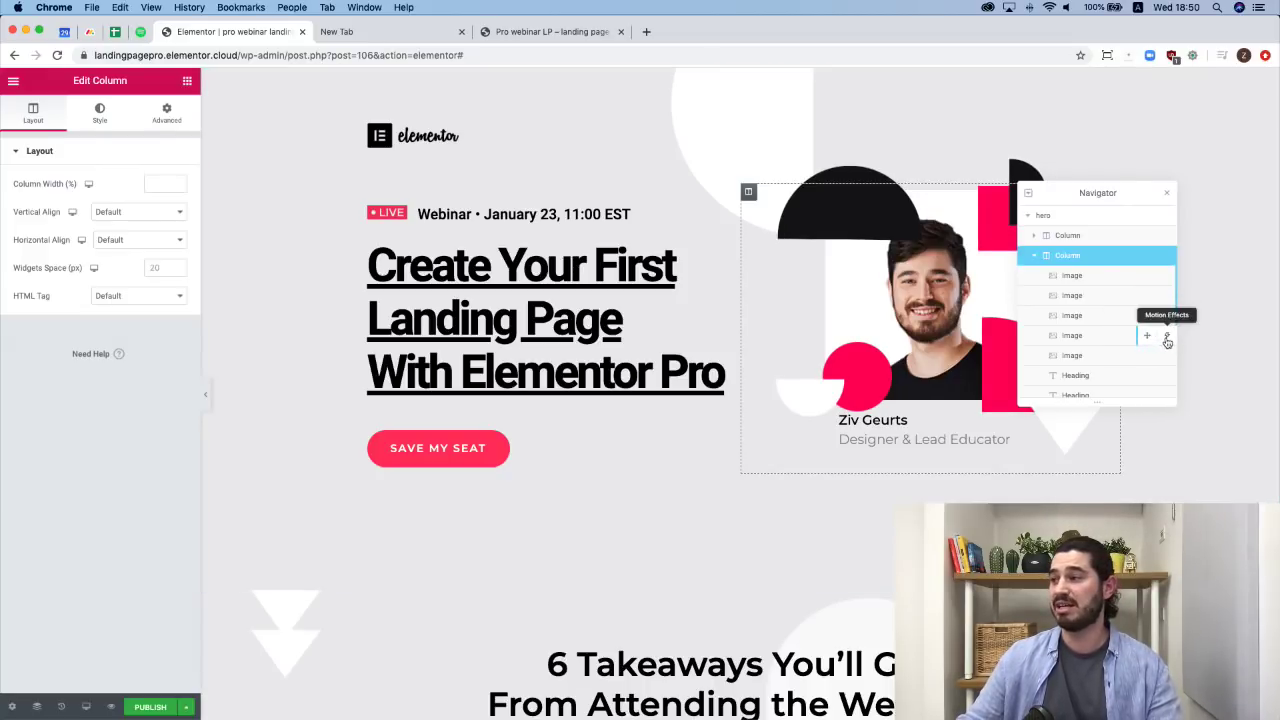
left_click(1167, 196)
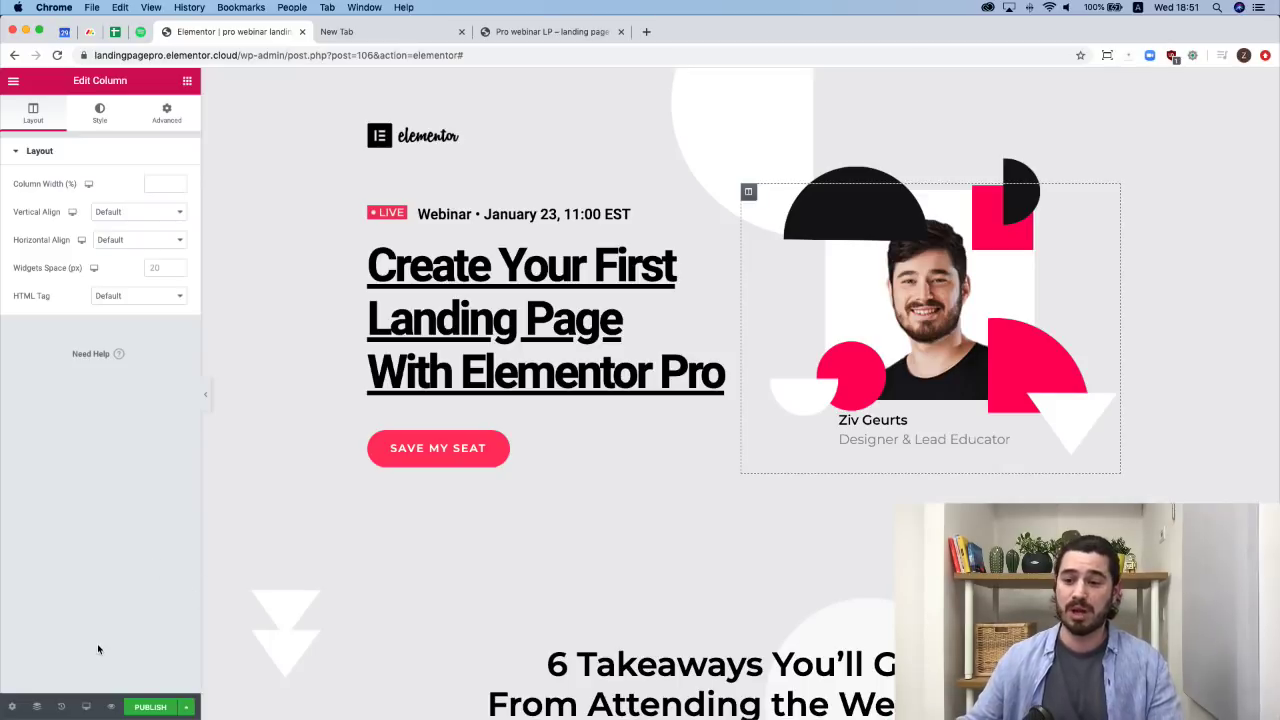
Switch to tablet preview and set the hero's left text column width to 60
left_click(90, 711)
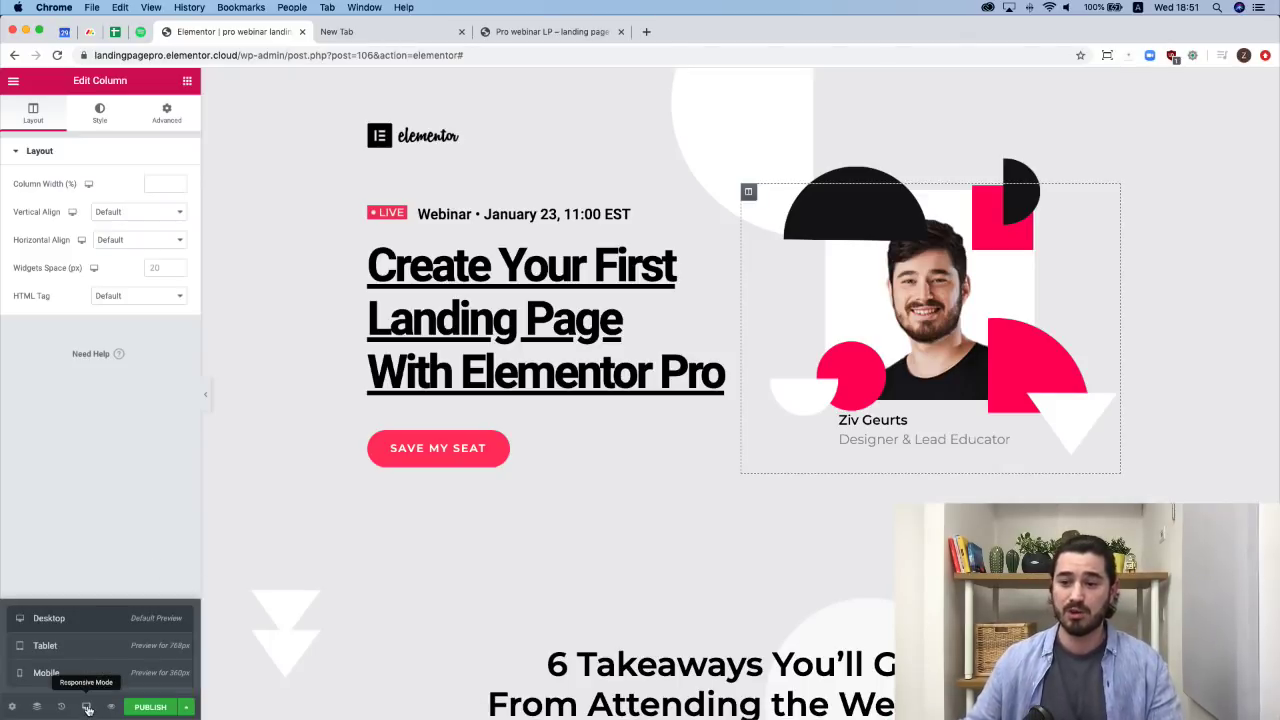
left_click(78, 645)
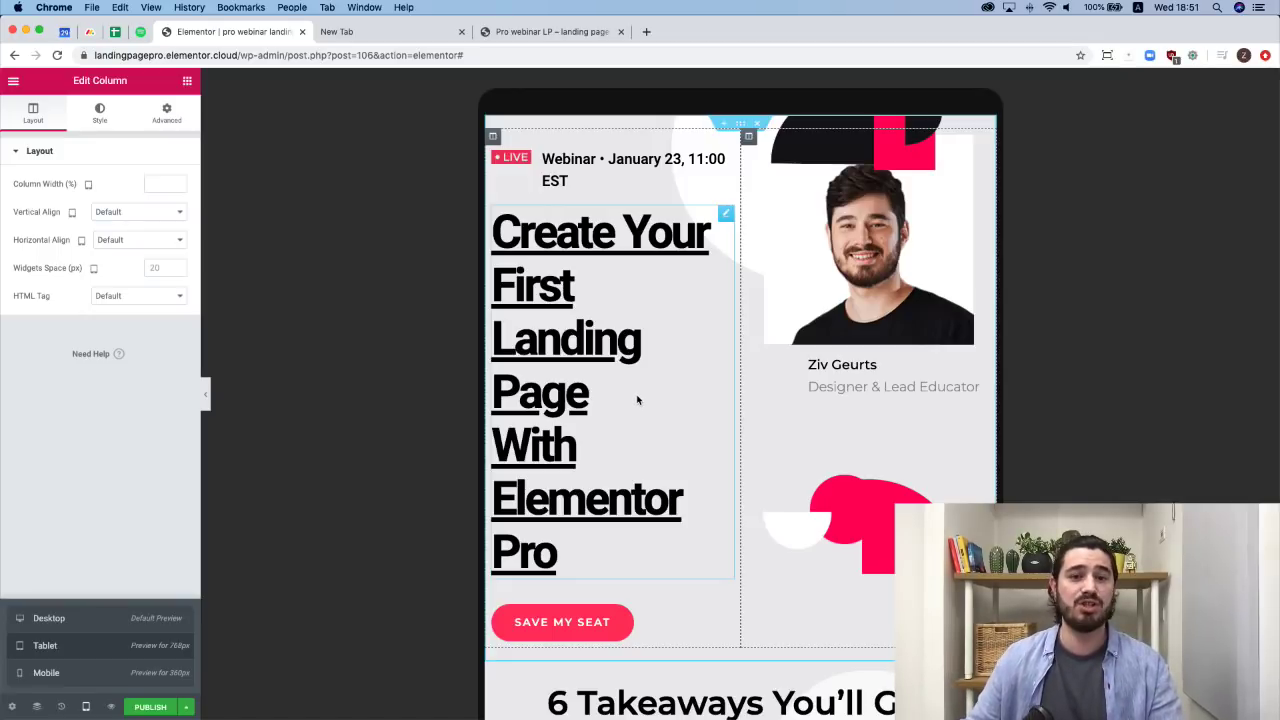
left_click(493, 138)
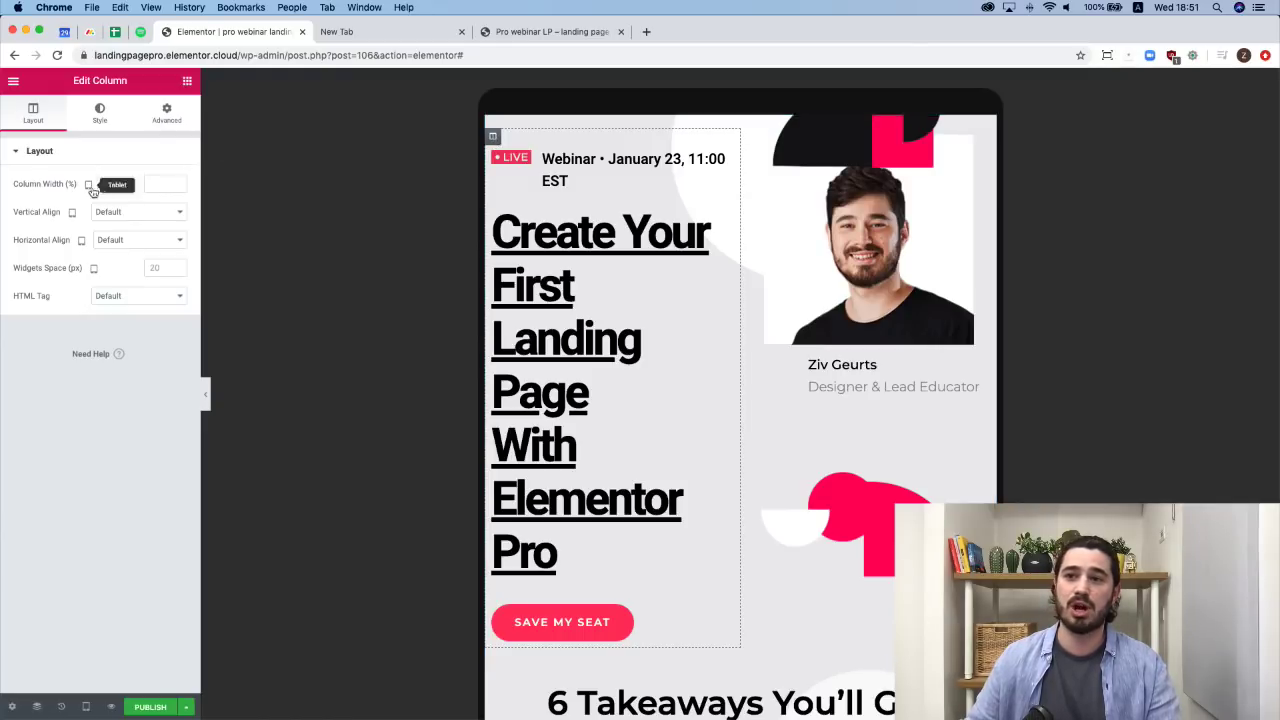
left_click(154, 189)
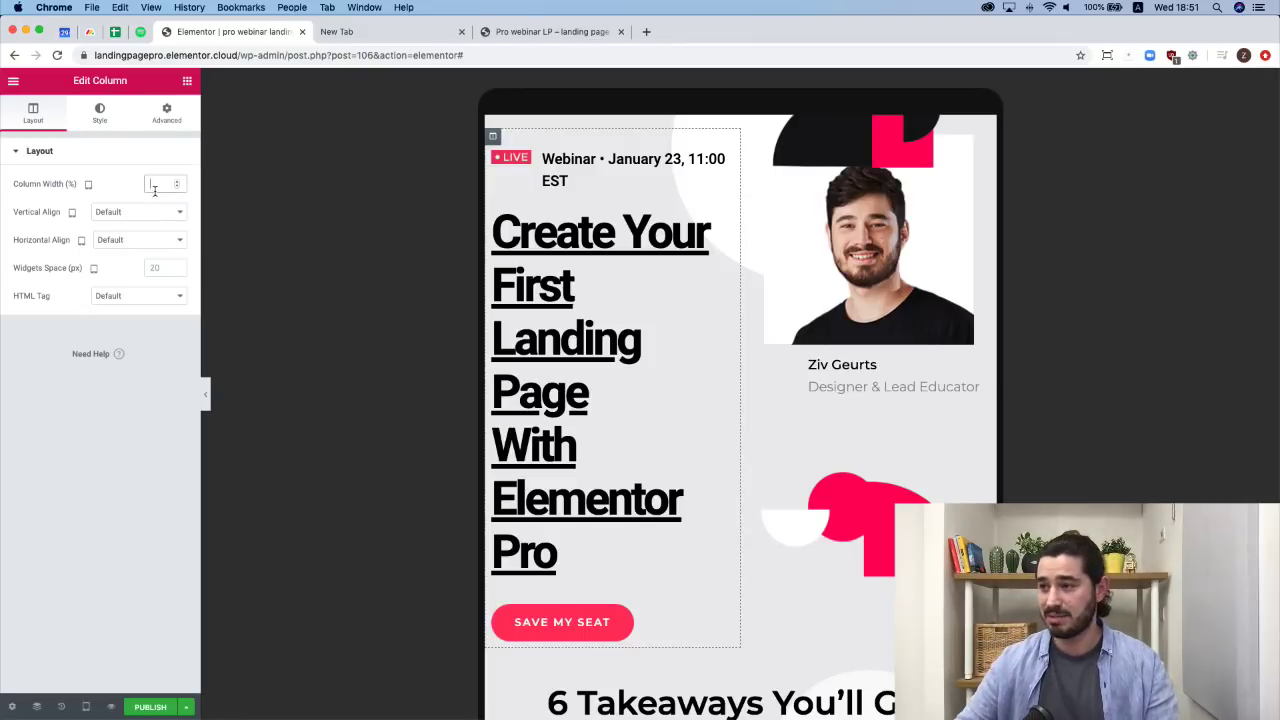
type("60")
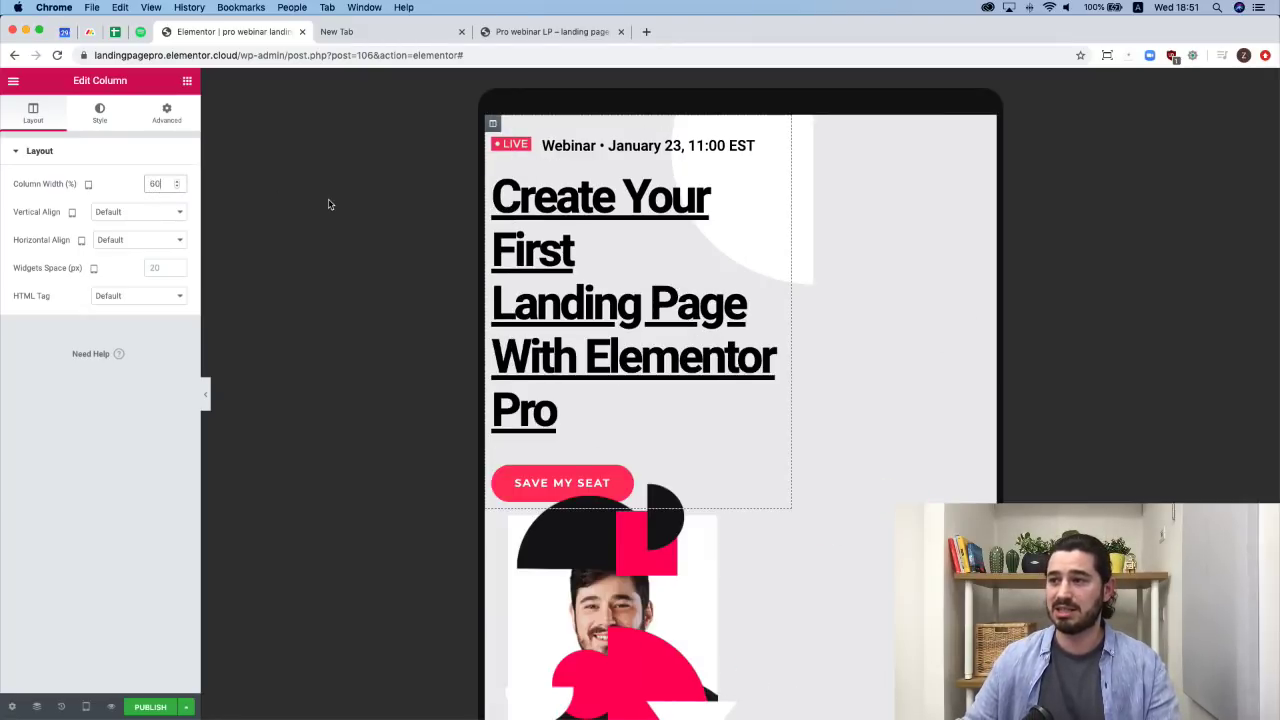
Try 40 and 60 for the photo column width, then delete the value to leave it empty
left_click(494, 519)
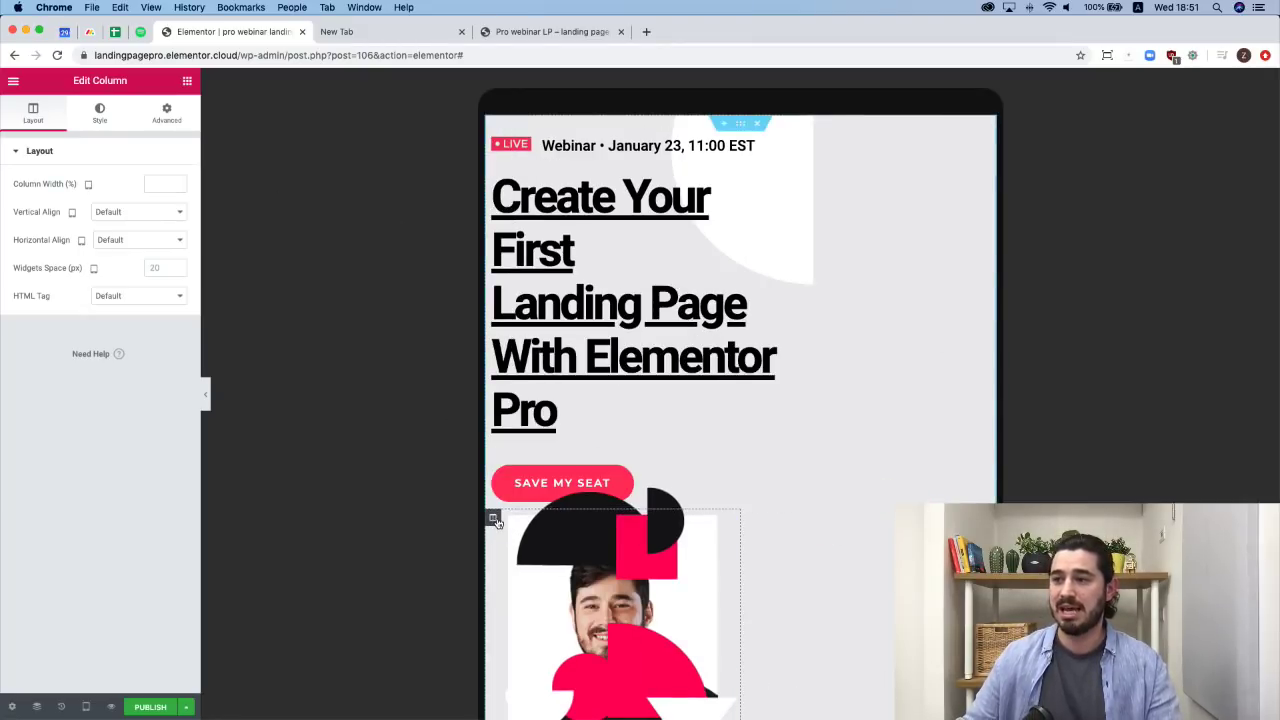
left_click(159, 189)
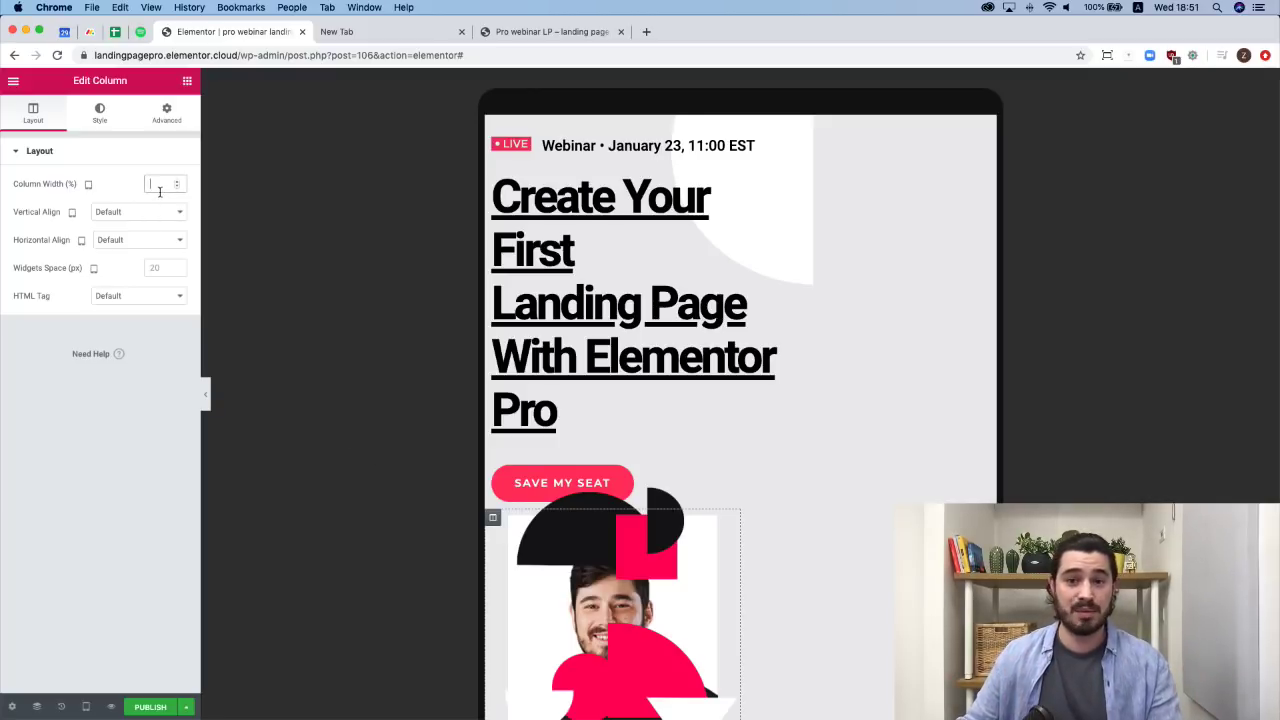
type("40")
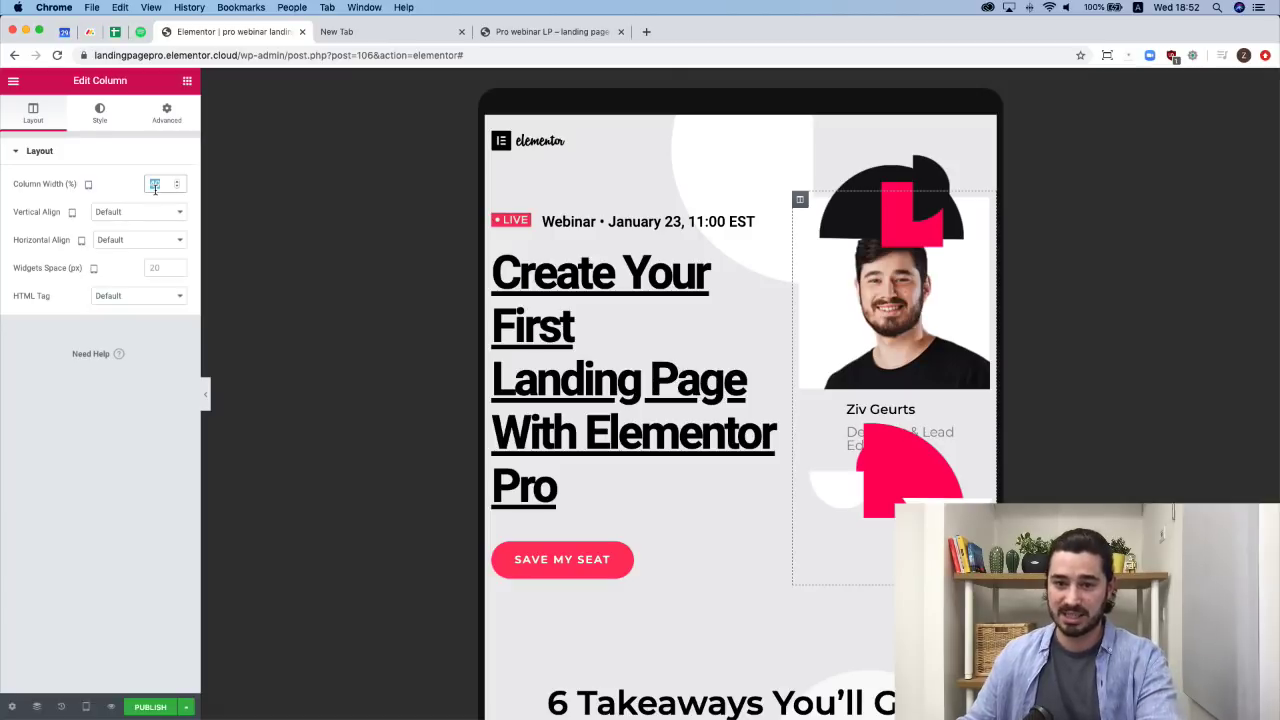
key("BackSpace")
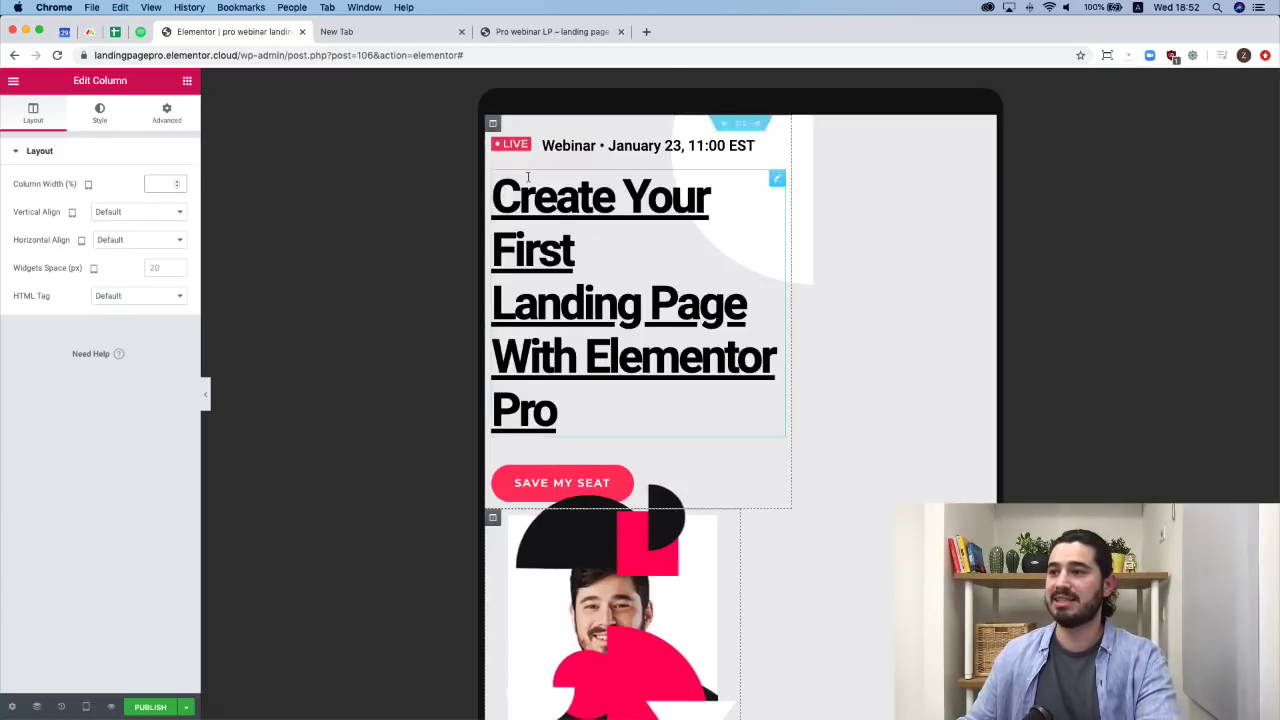
type("60")
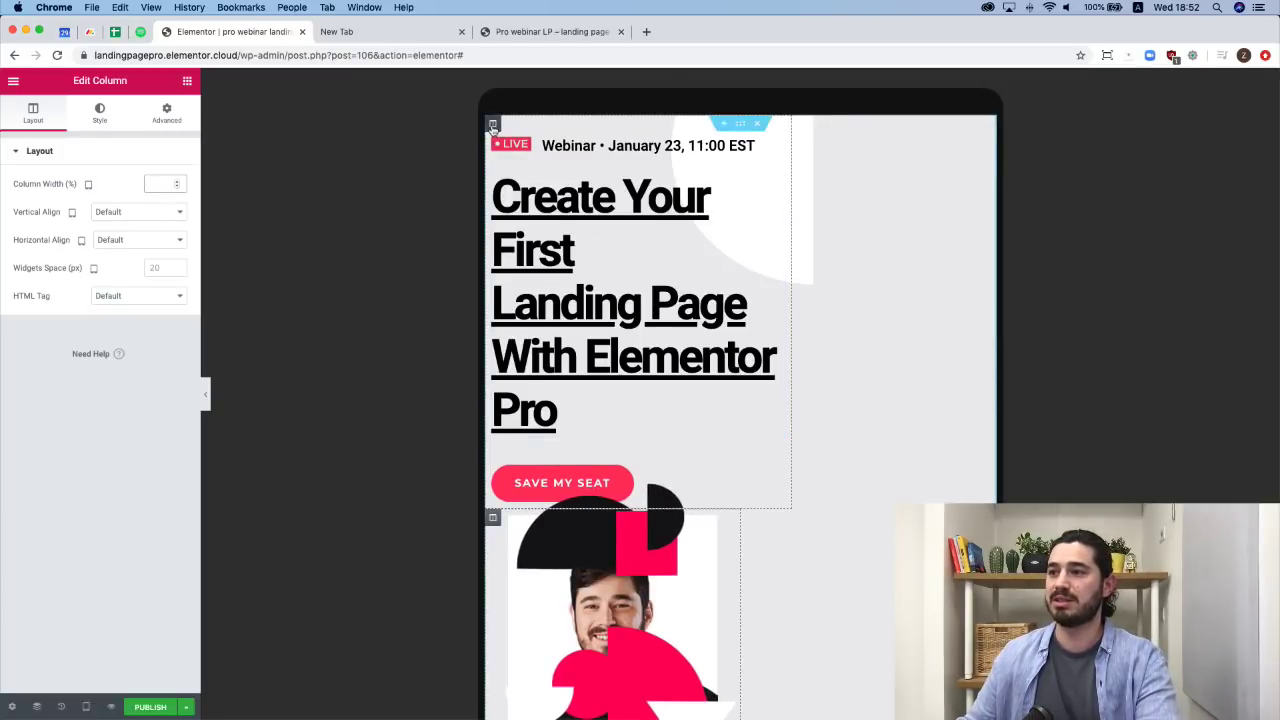
key("BackSpace")
key("BackSpace")
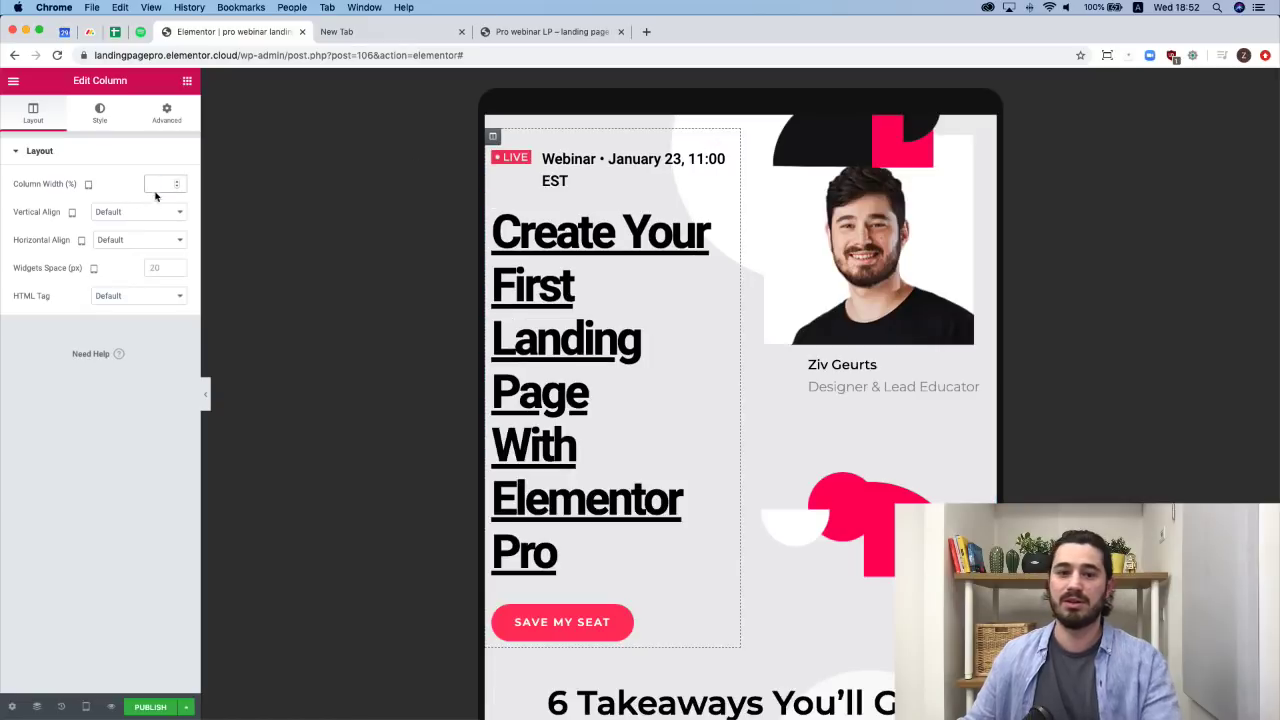
Preview the page at mobile size, open the Navigator, and select the hero section
left_click(85, 707)
left_click(73, 680)
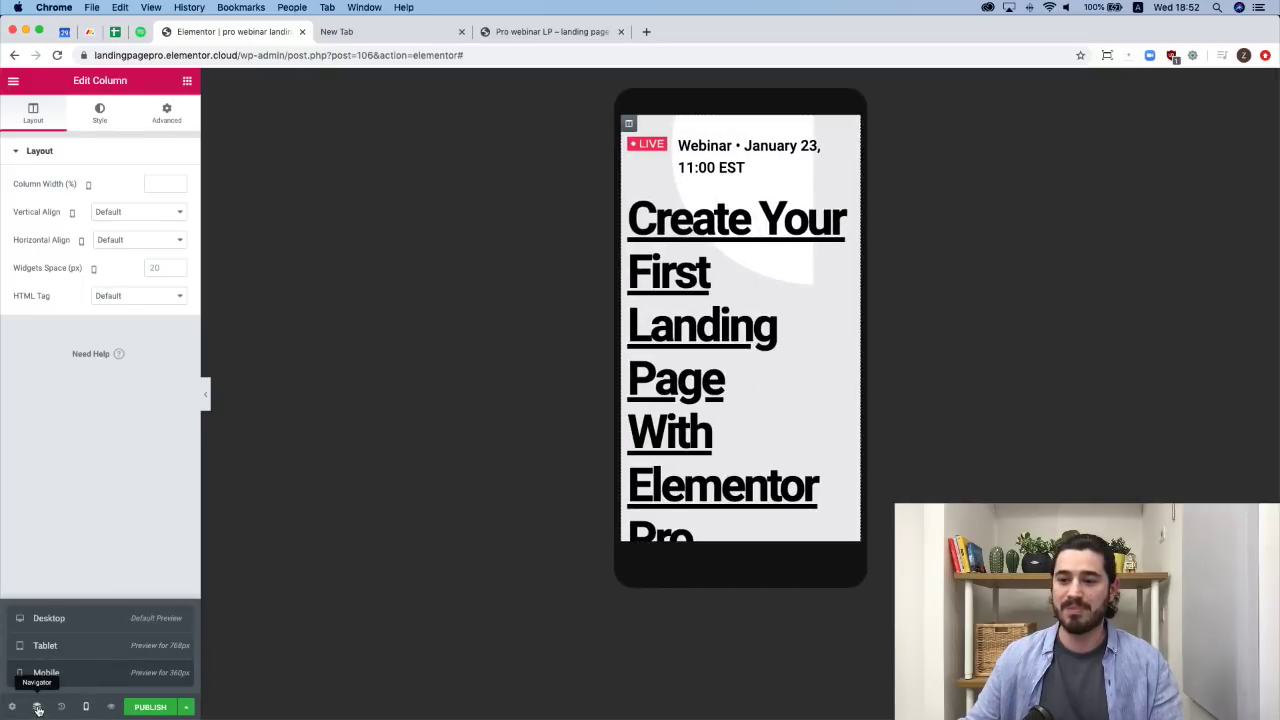
left_click(38, 707)
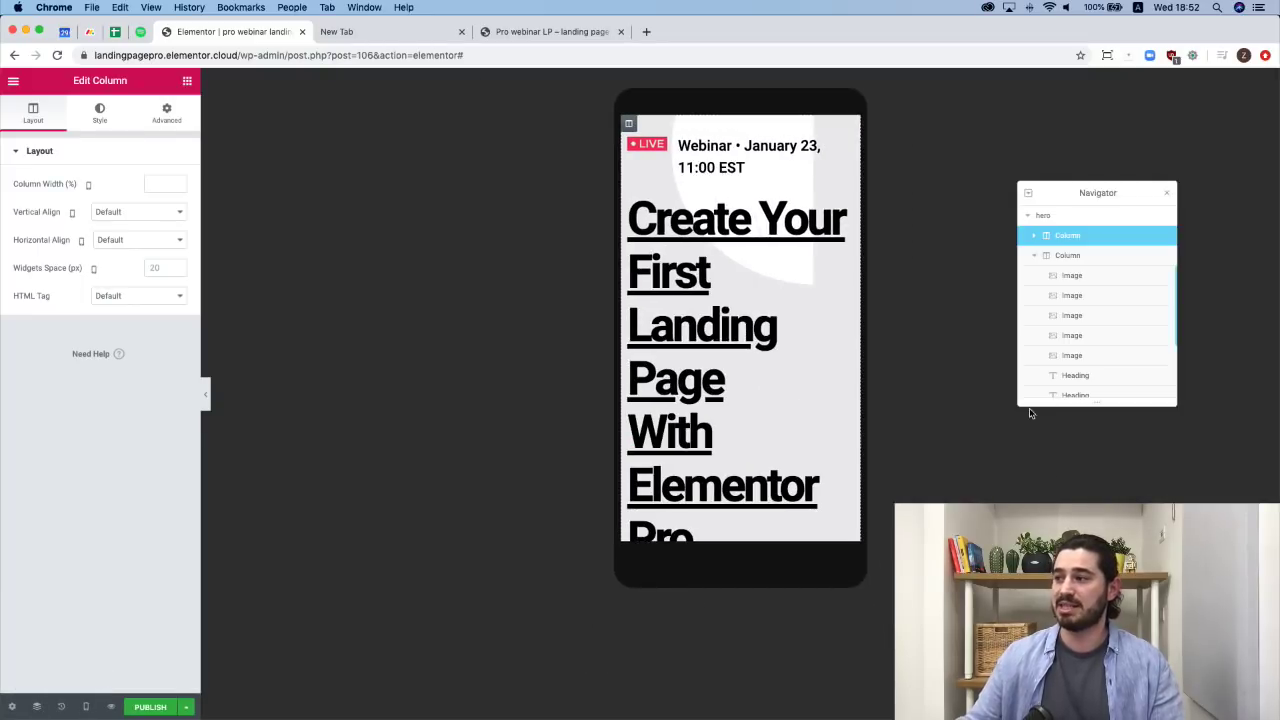
left_click(1057, 221)
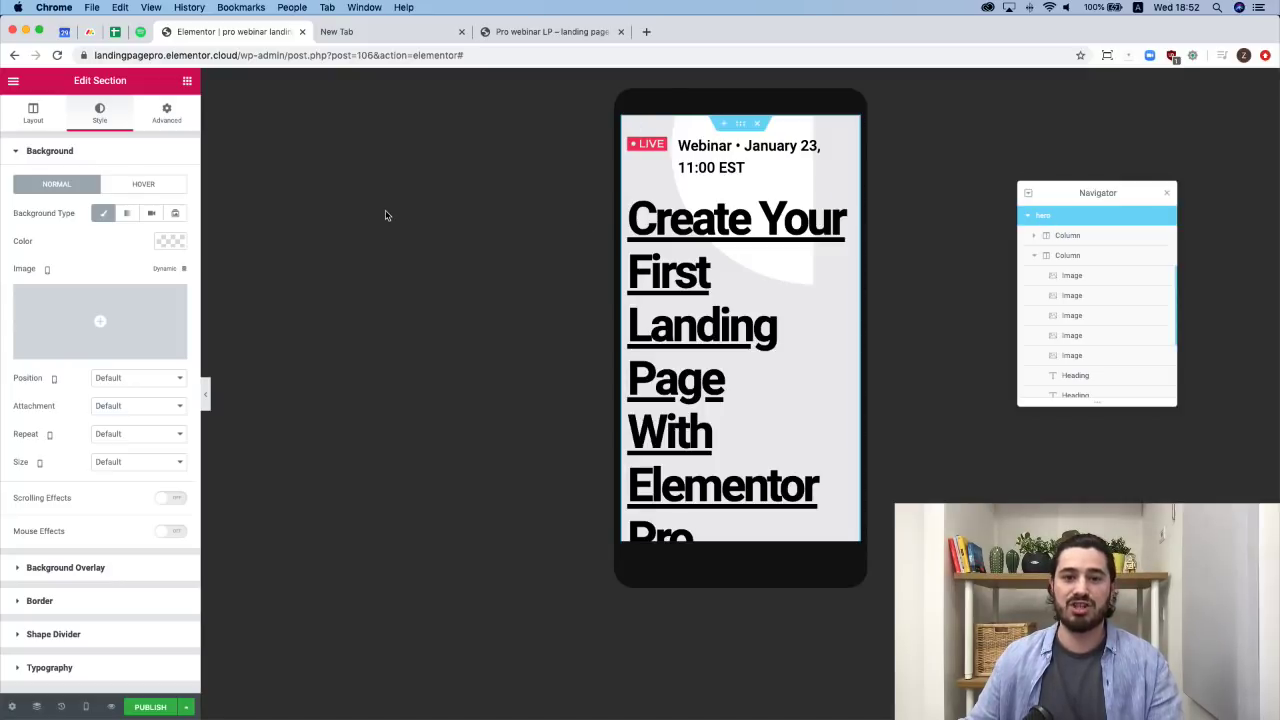
Toggle Reverse Columns on and back off in the hero's Responsive settings
left_click(168, 116)
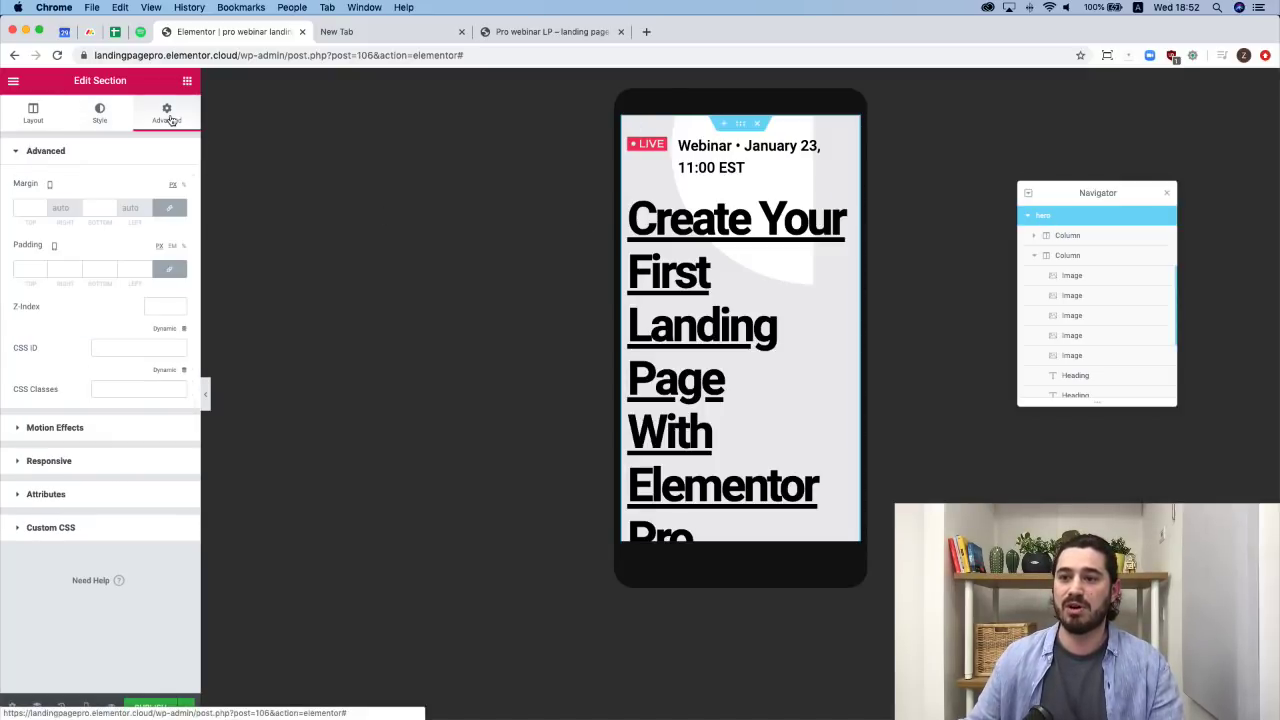
left_click(81, 466)
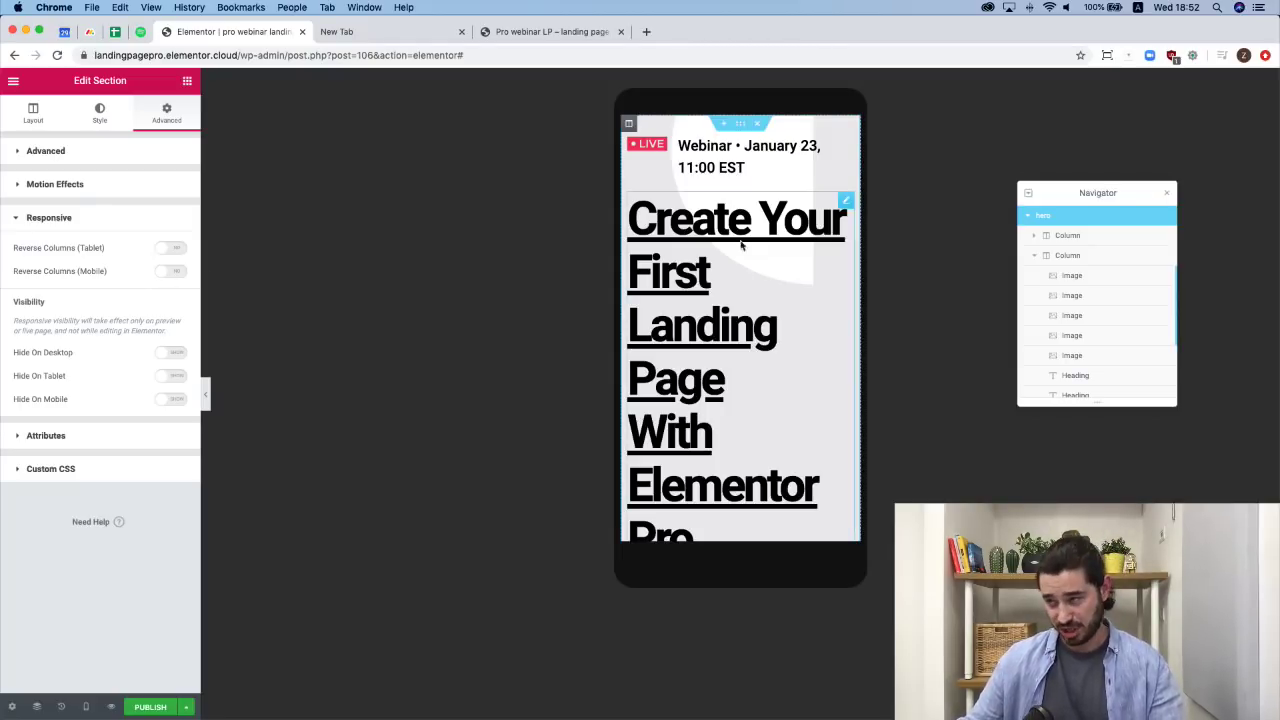
scroll(712, 310, "down", 8)
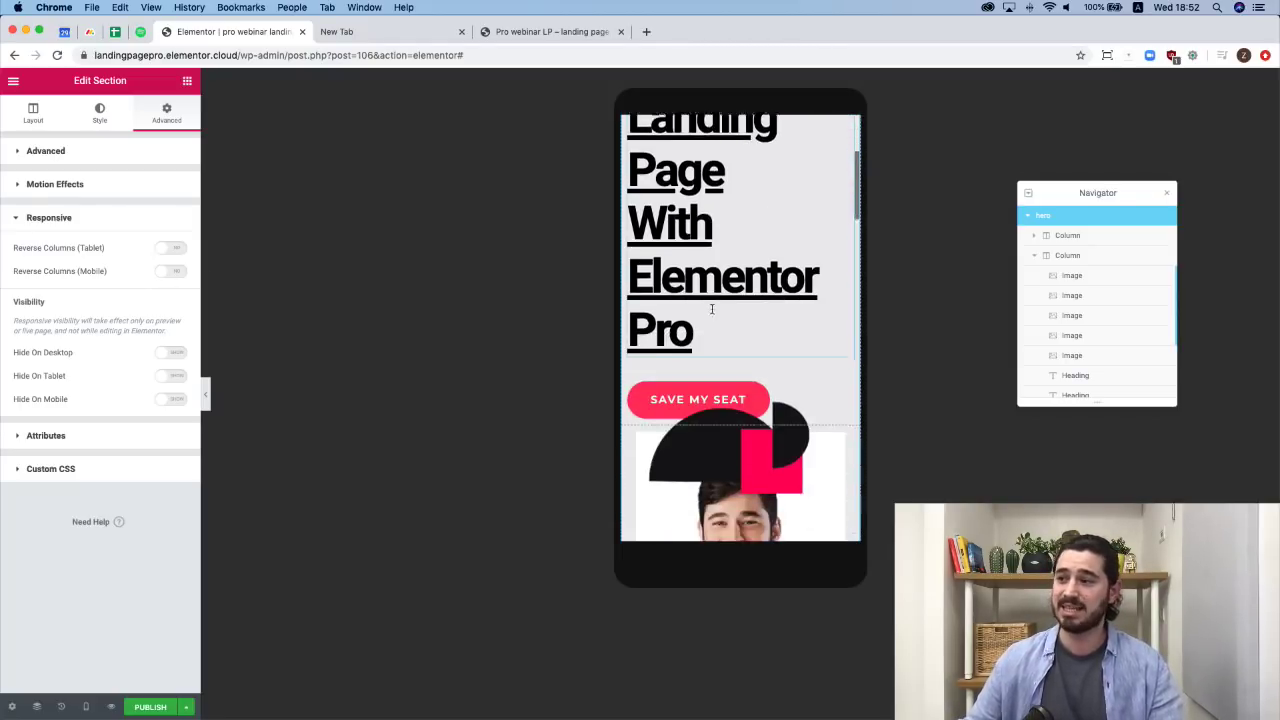
scroll(712, 341, "up", 8)
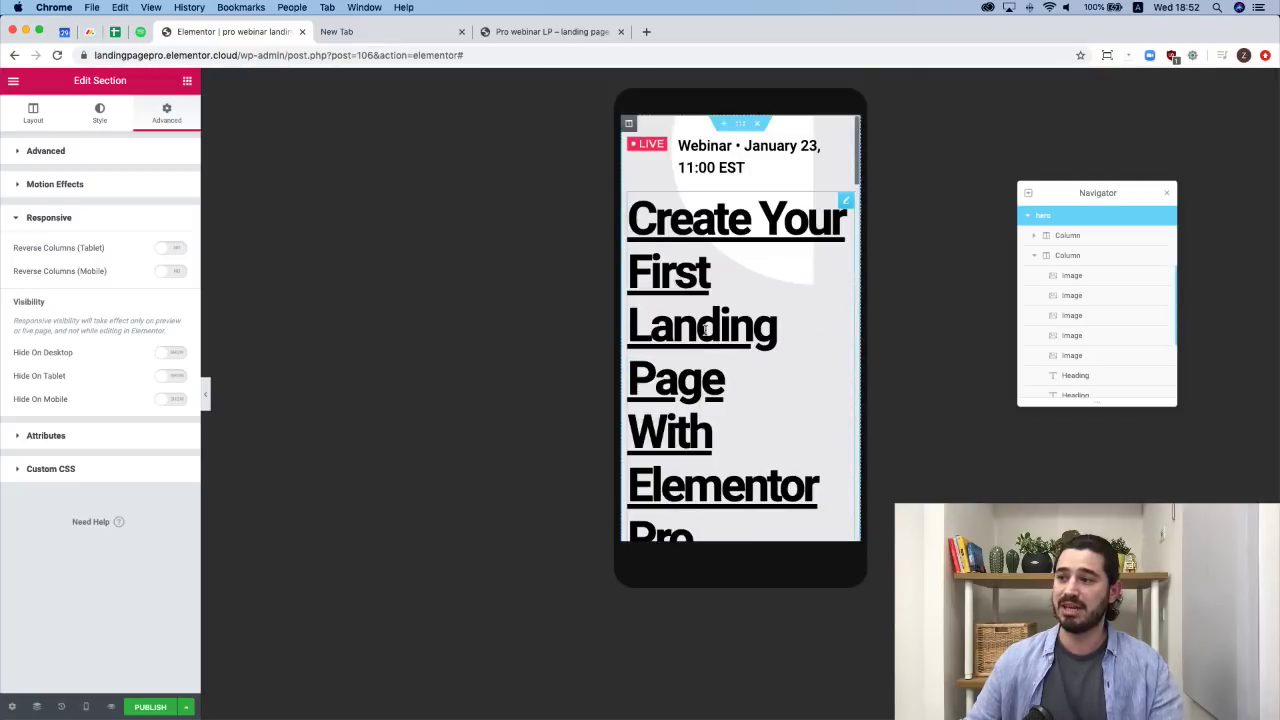
left_click(167, 272)
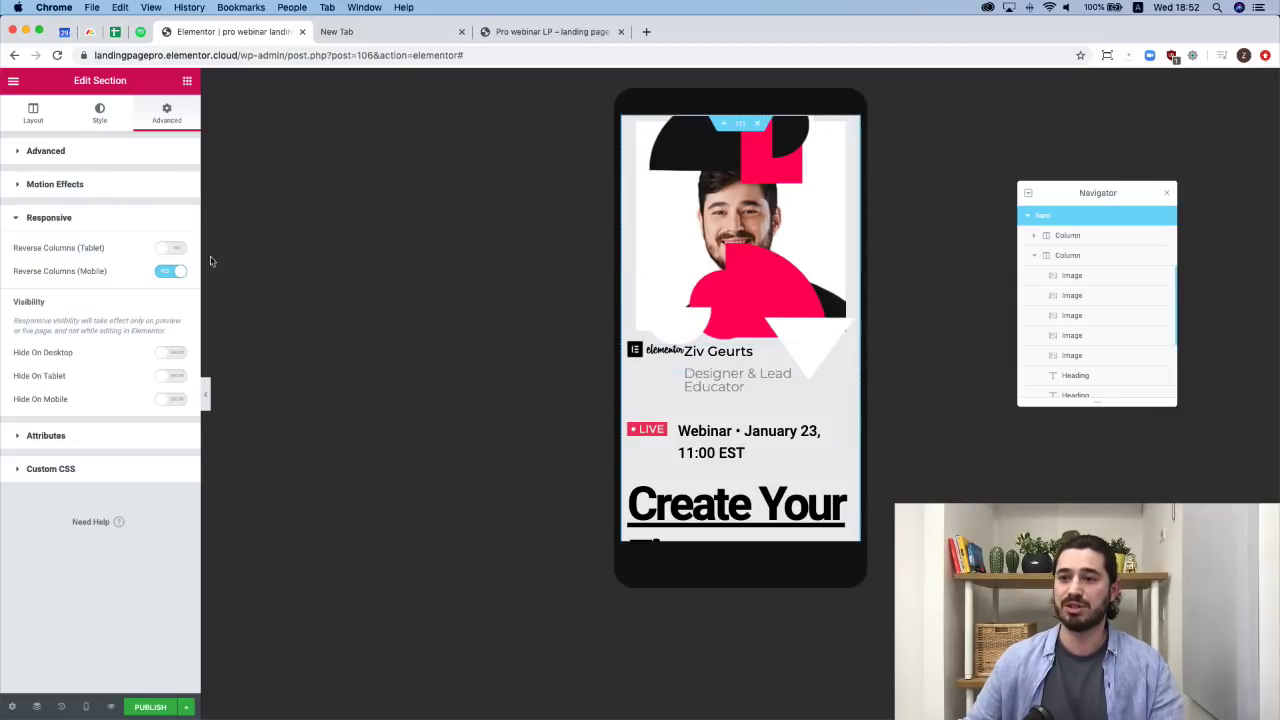
left_click(170, 272)
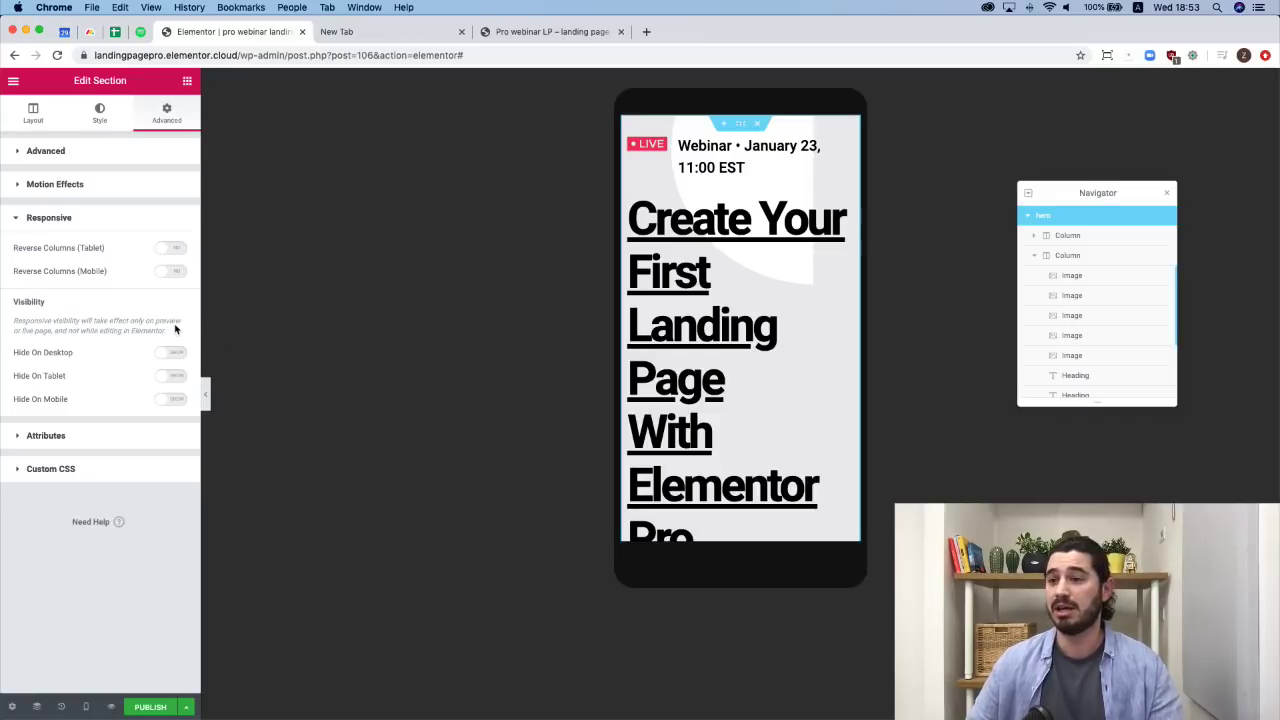
Hide the hero on mobile to preview, restore it, then select the first column's logo image
left_click(171, 401)
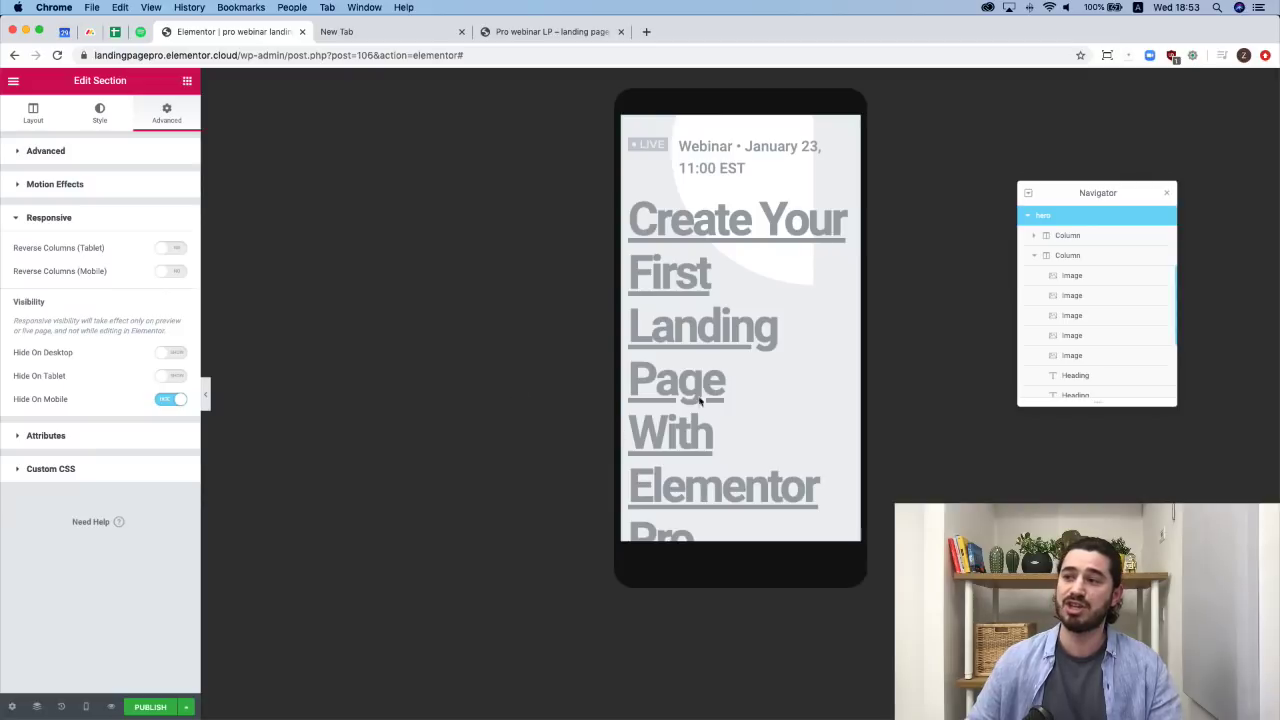
left_click(205, 394)
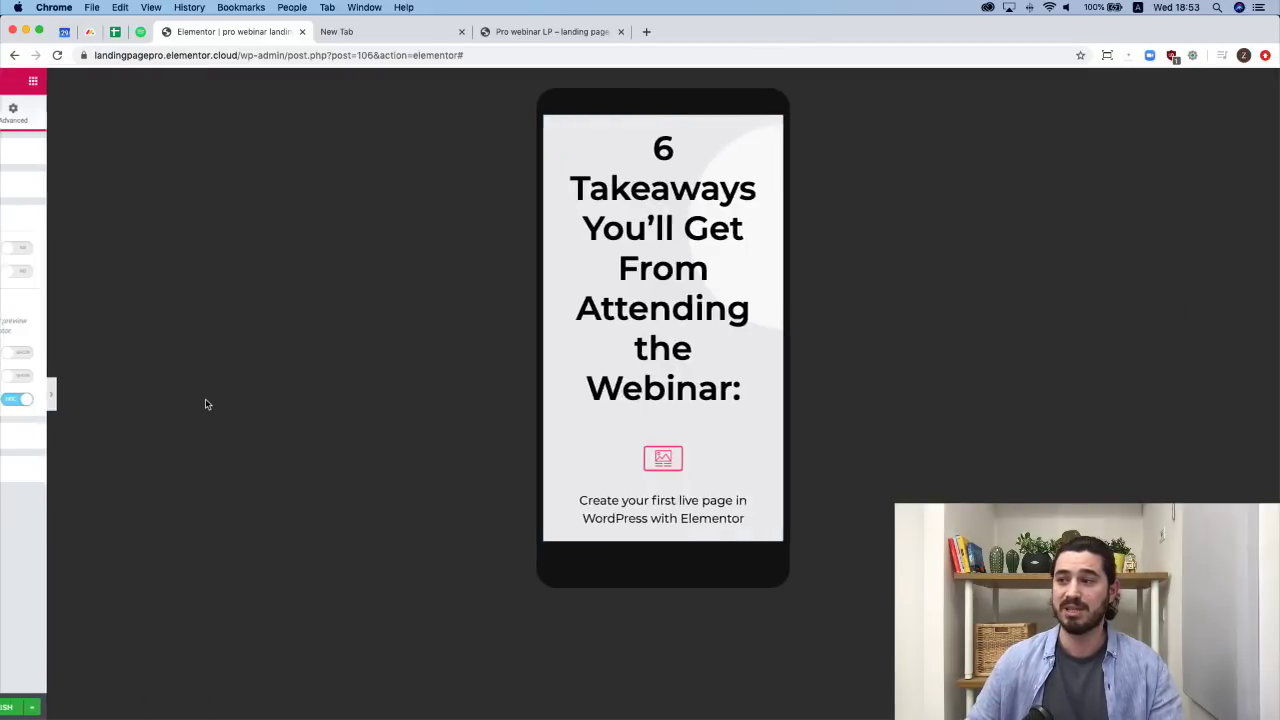
scroll(615, 386, "down", 1)
scroll(615, 386, "up", 1)
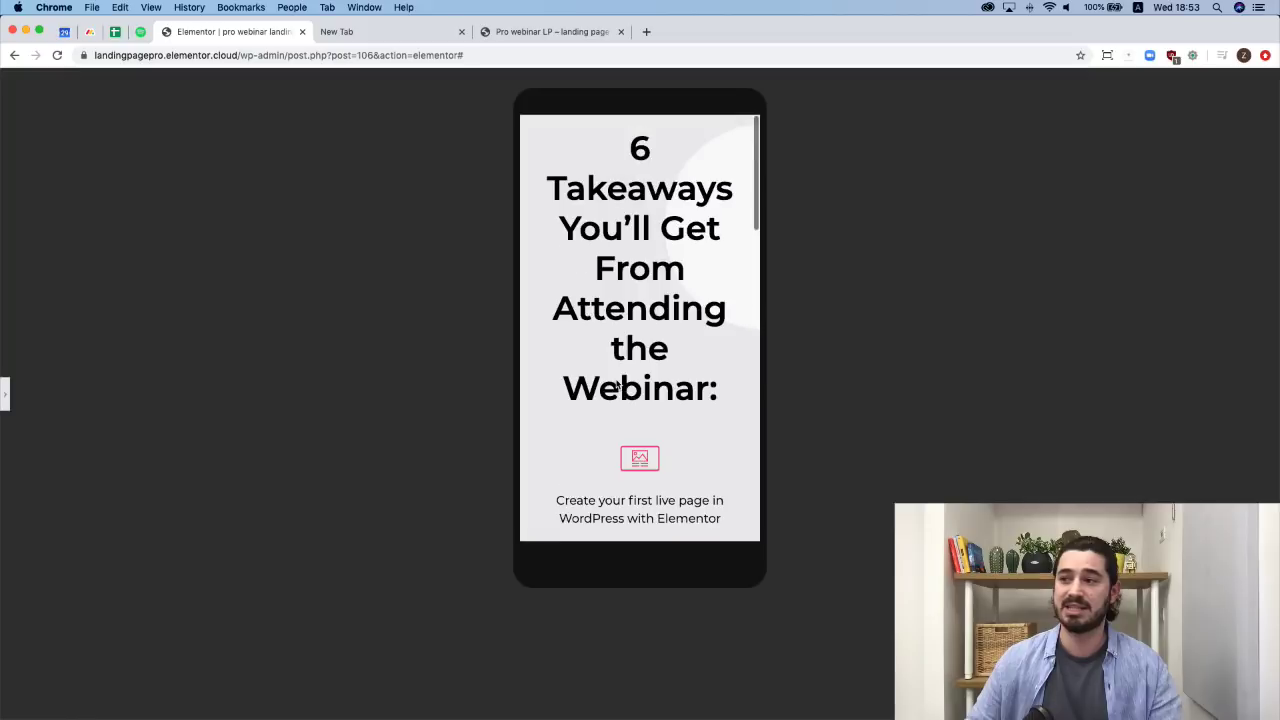
left_click(5, 394)
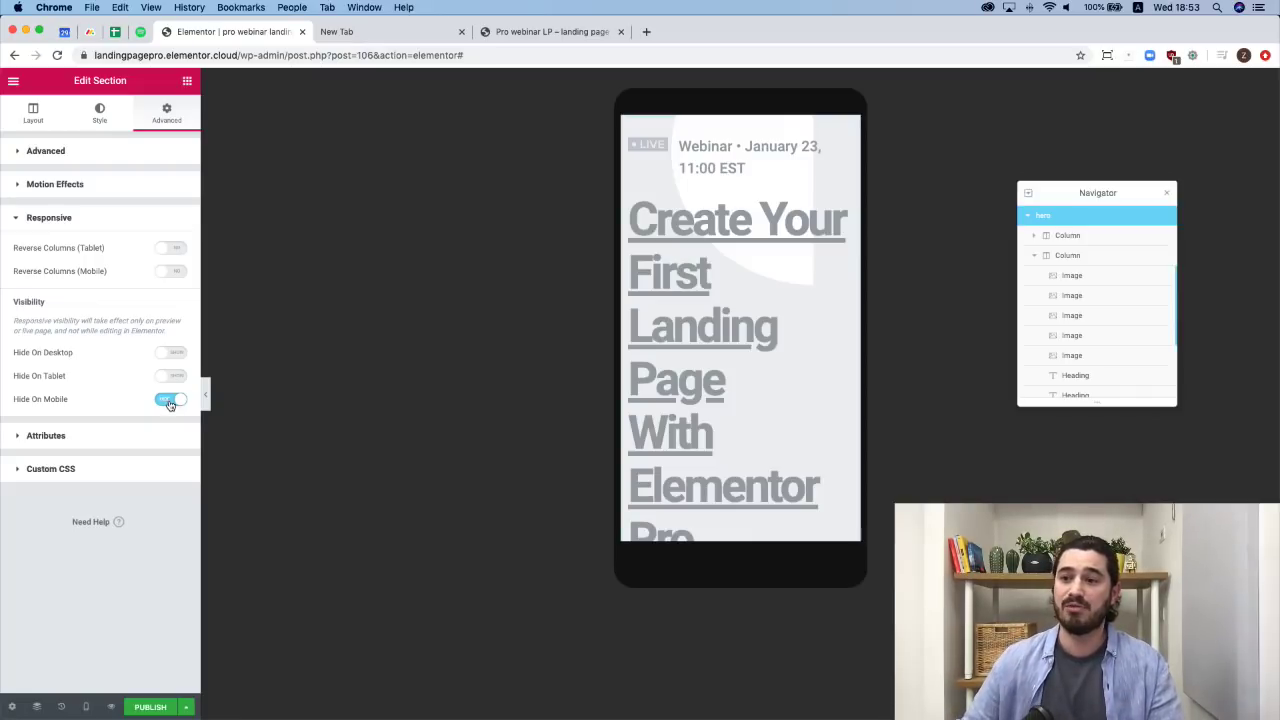
left_click(170, 401)
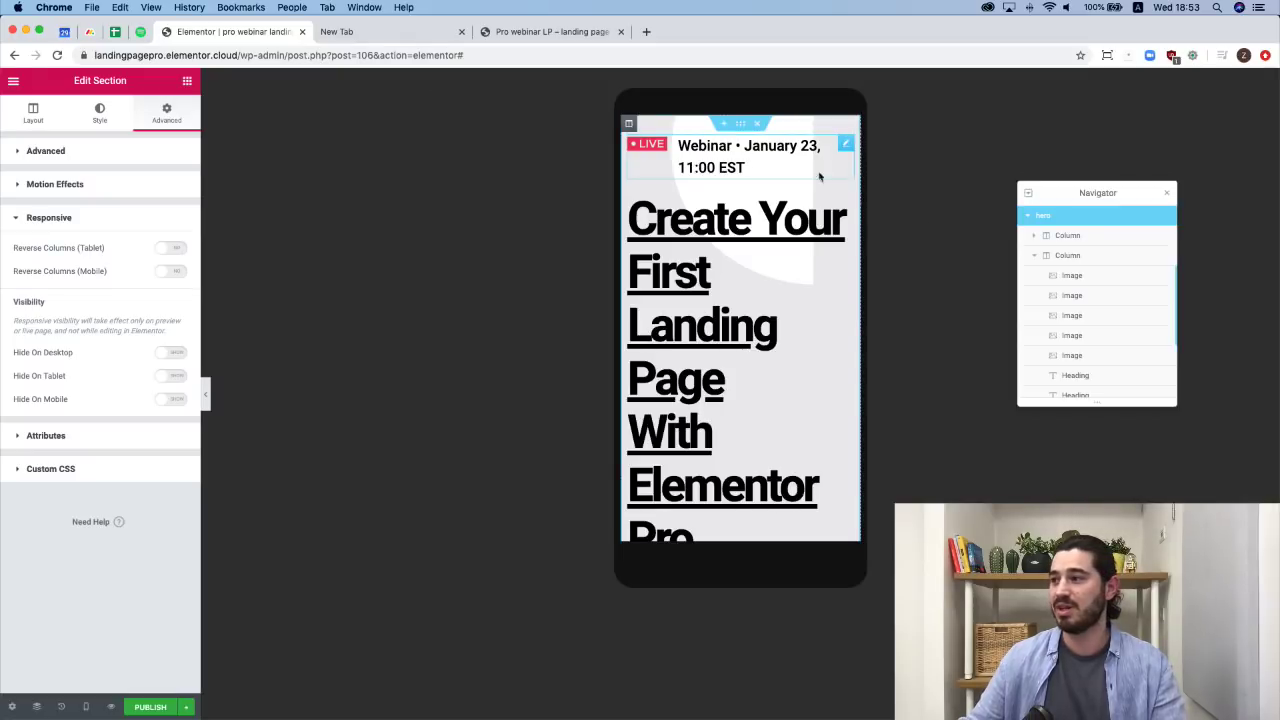
left_click(1034, 235)
left_click(1073, 257)
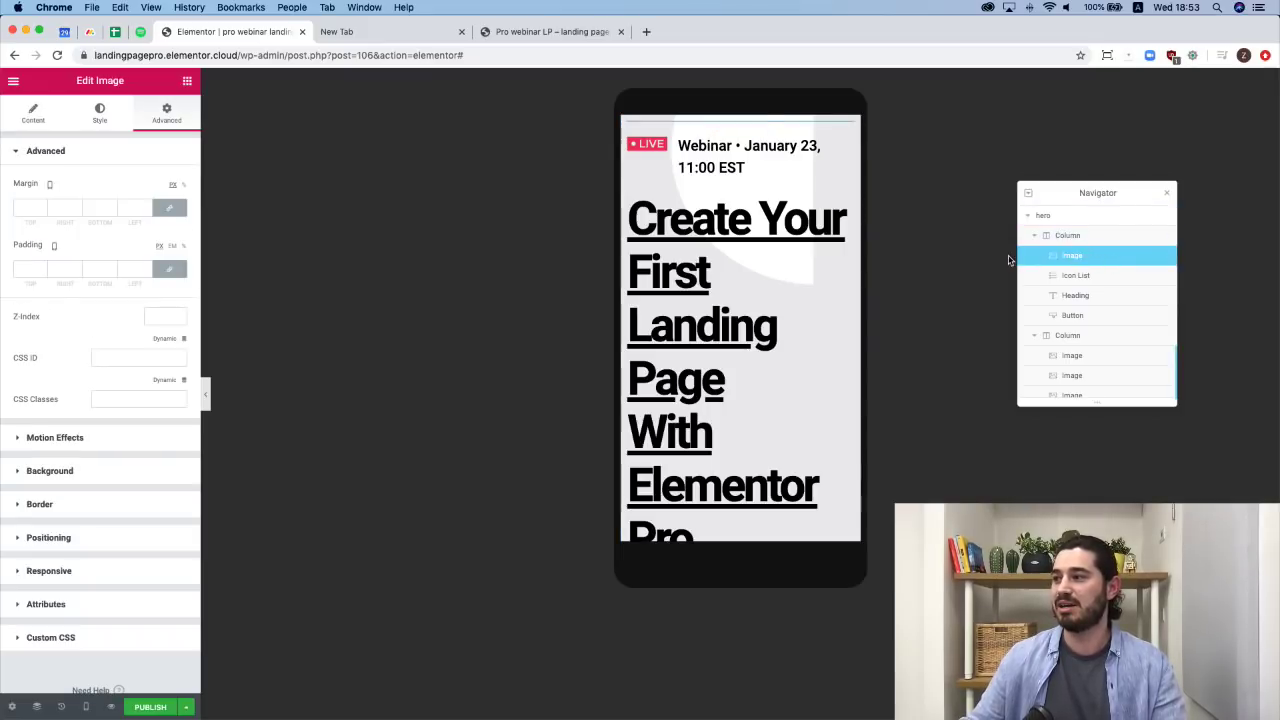
Zero the logo image's margins, set its mobile width to 40, and centre it
left_click(35, 114)
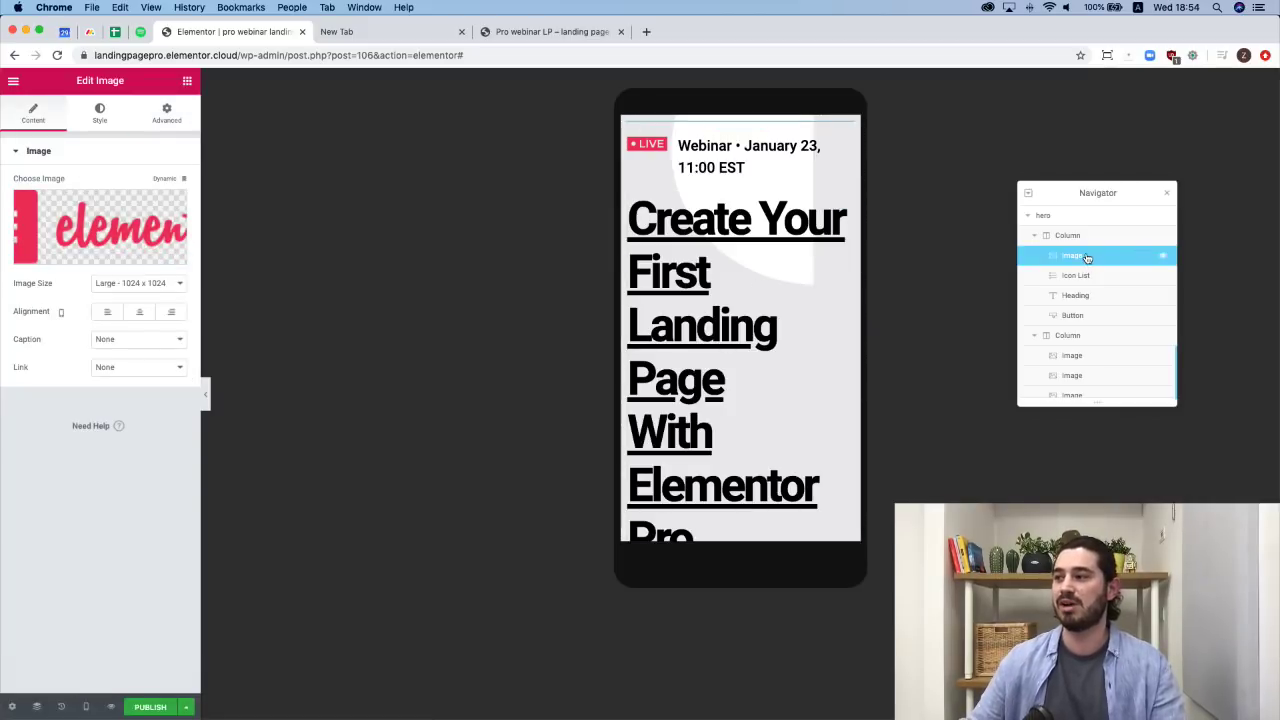
left_click(164, 119)
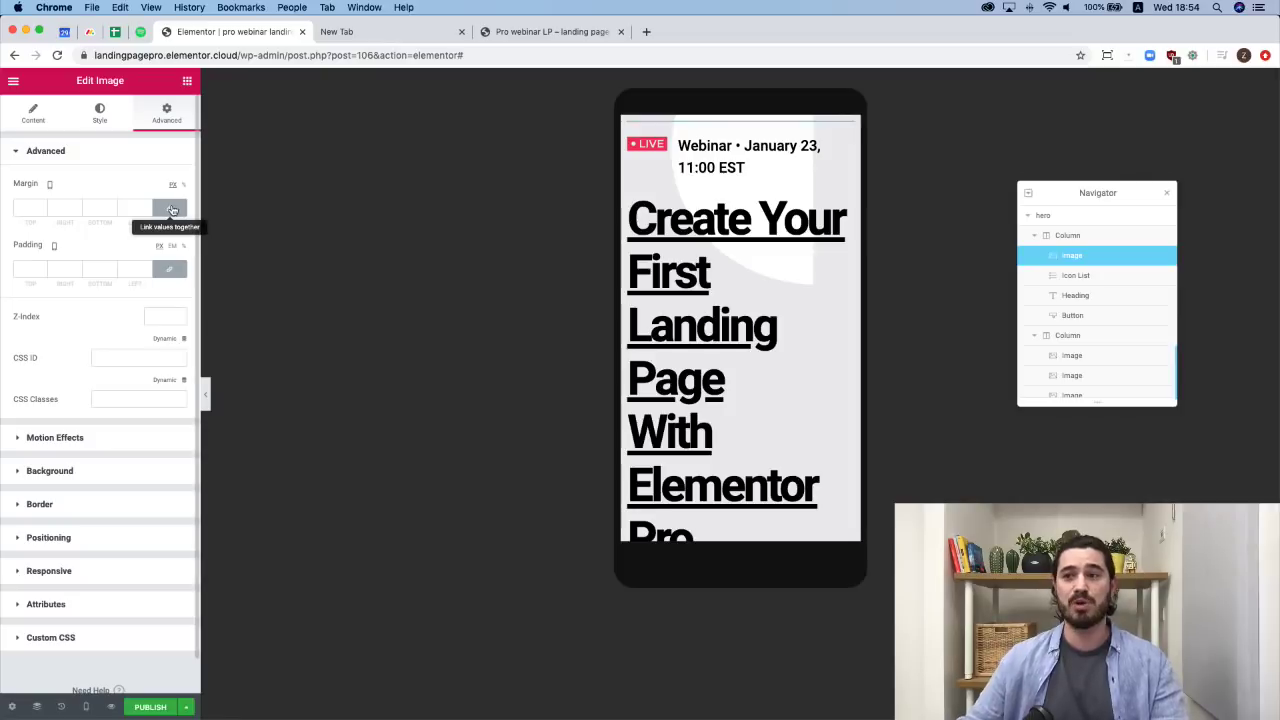
left_click(171, 210)
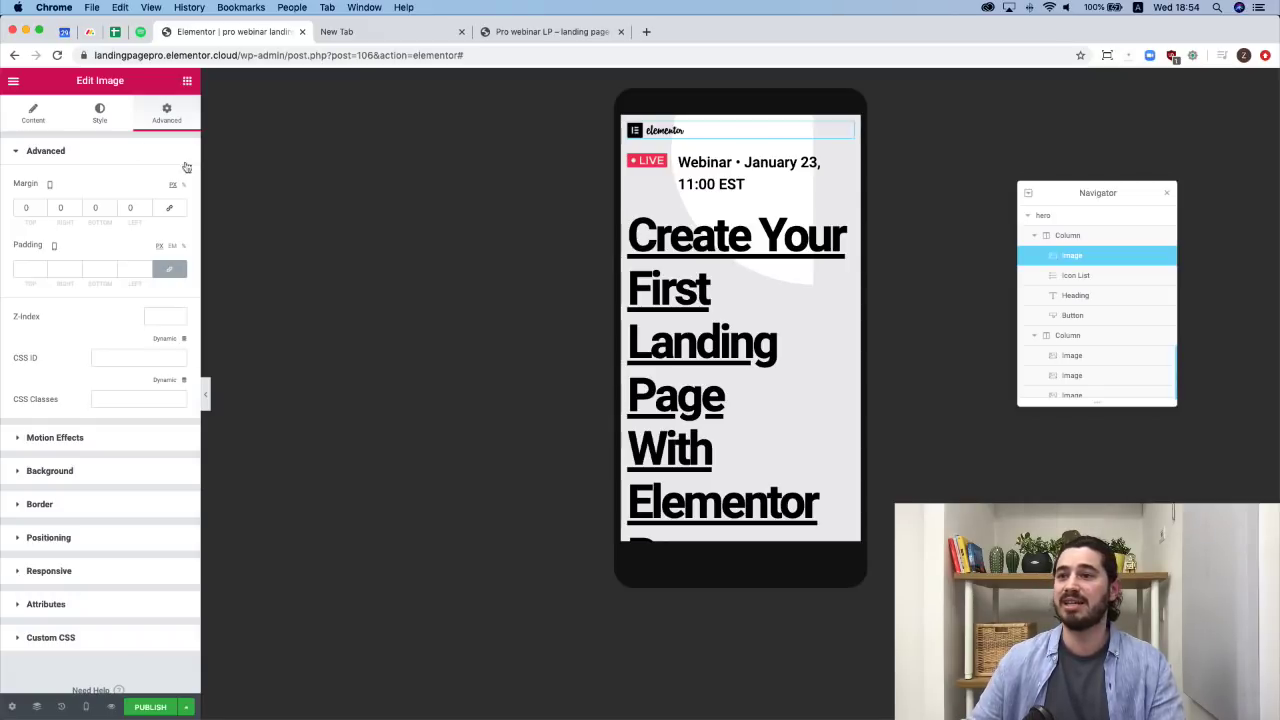
left_click(99, 113)
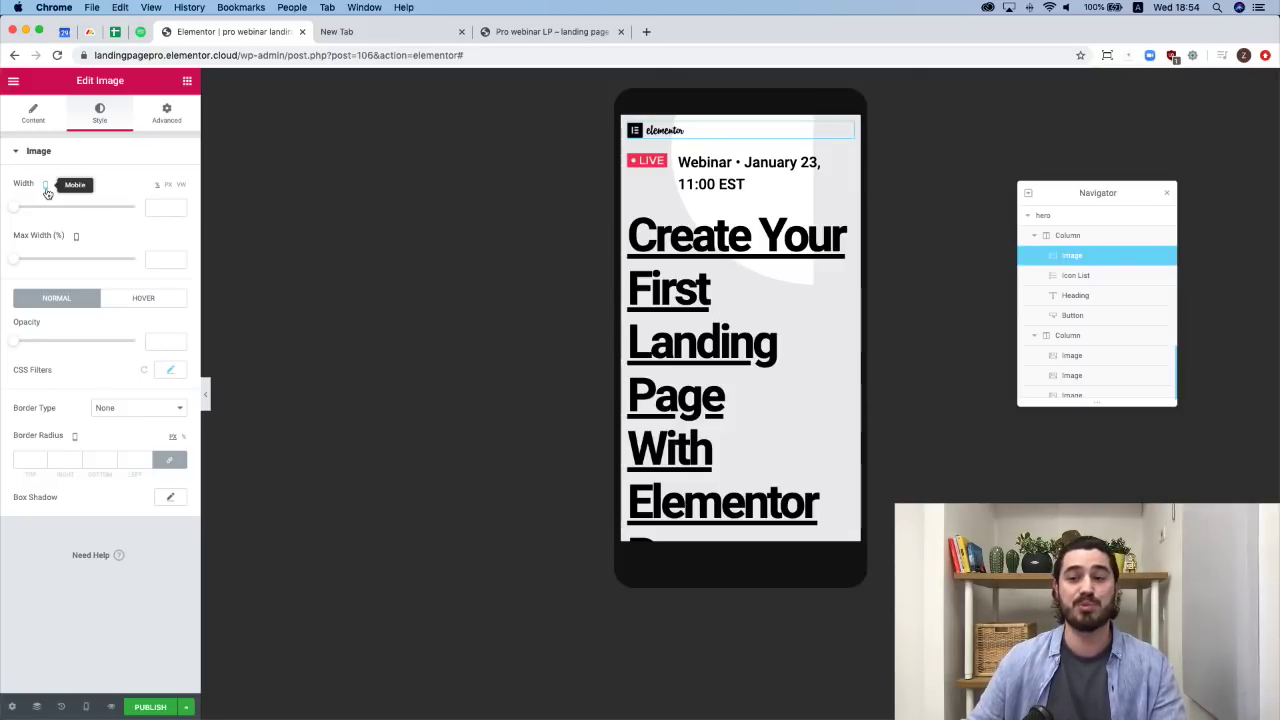
left_click(46, 190)
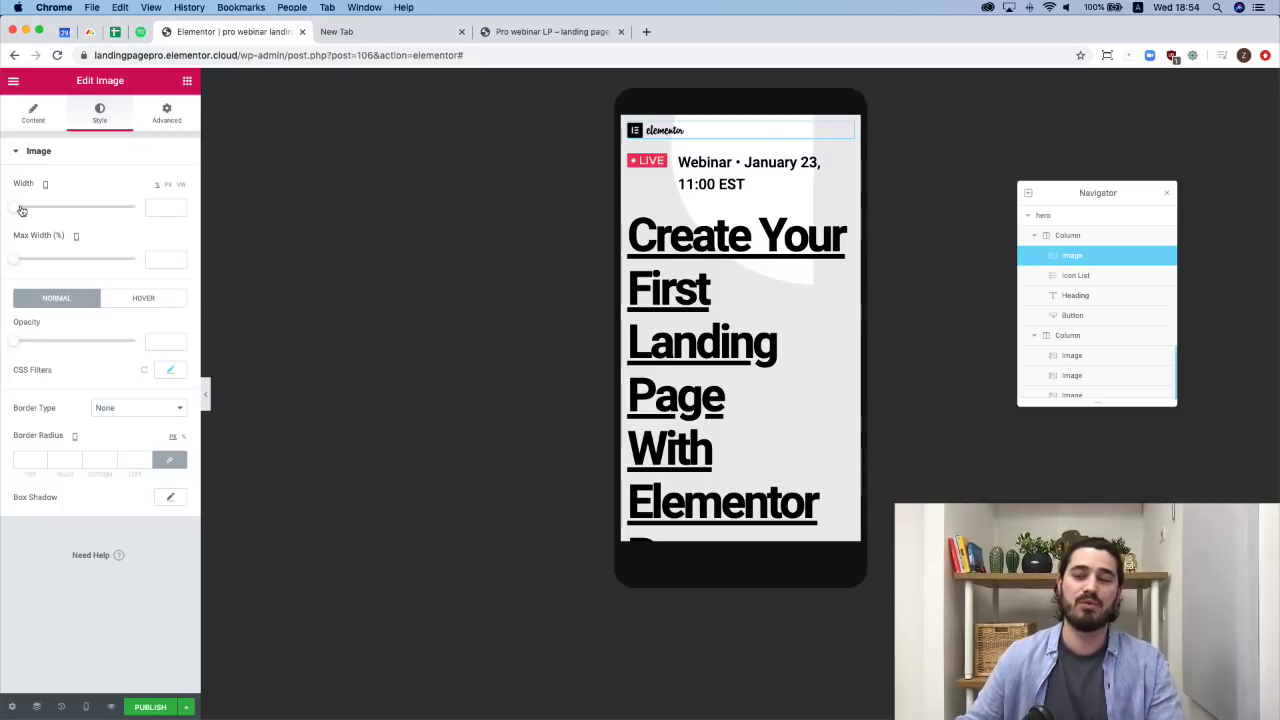
left_click_drag(16, 212, 63, 210)
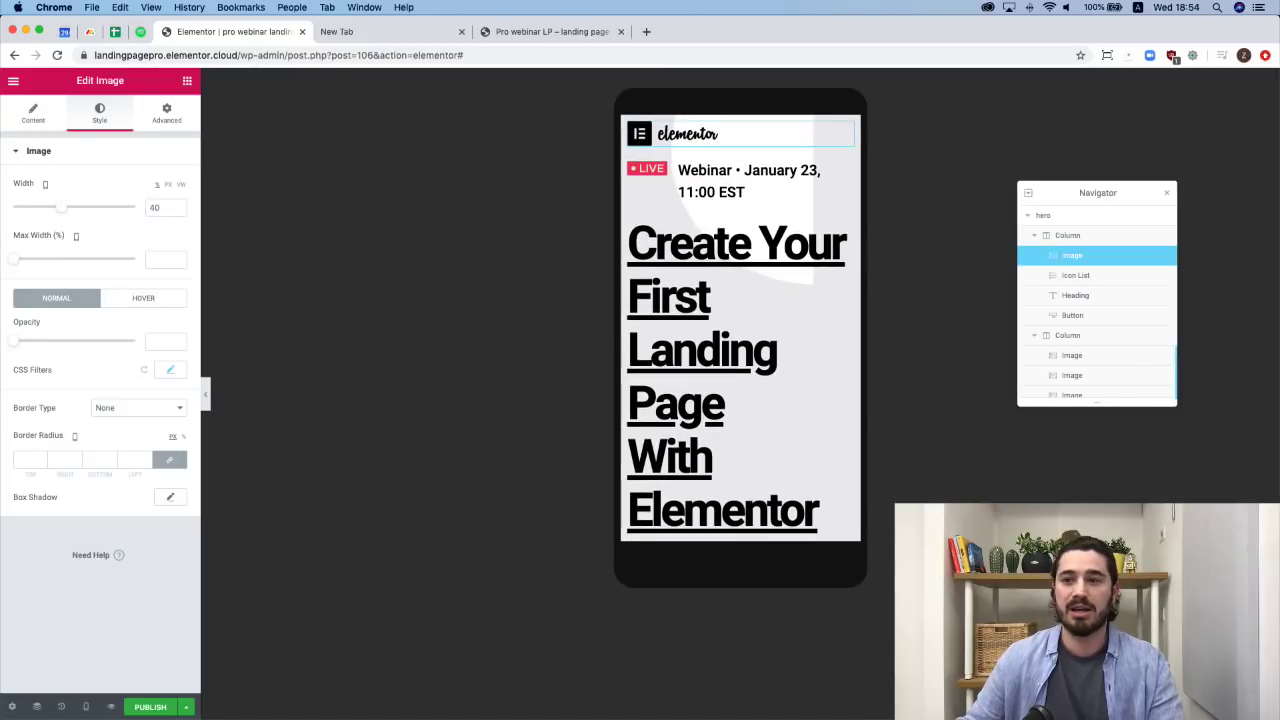
left_click(33, 121)
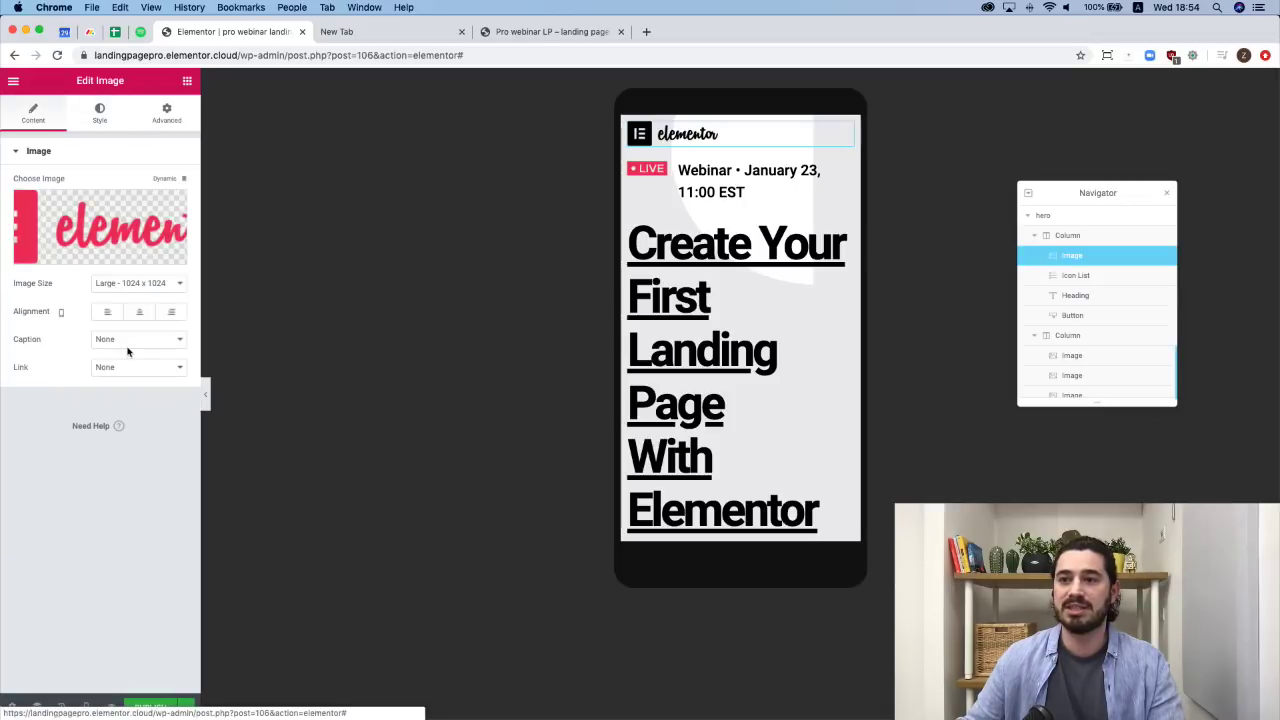
left_click(139, 314)
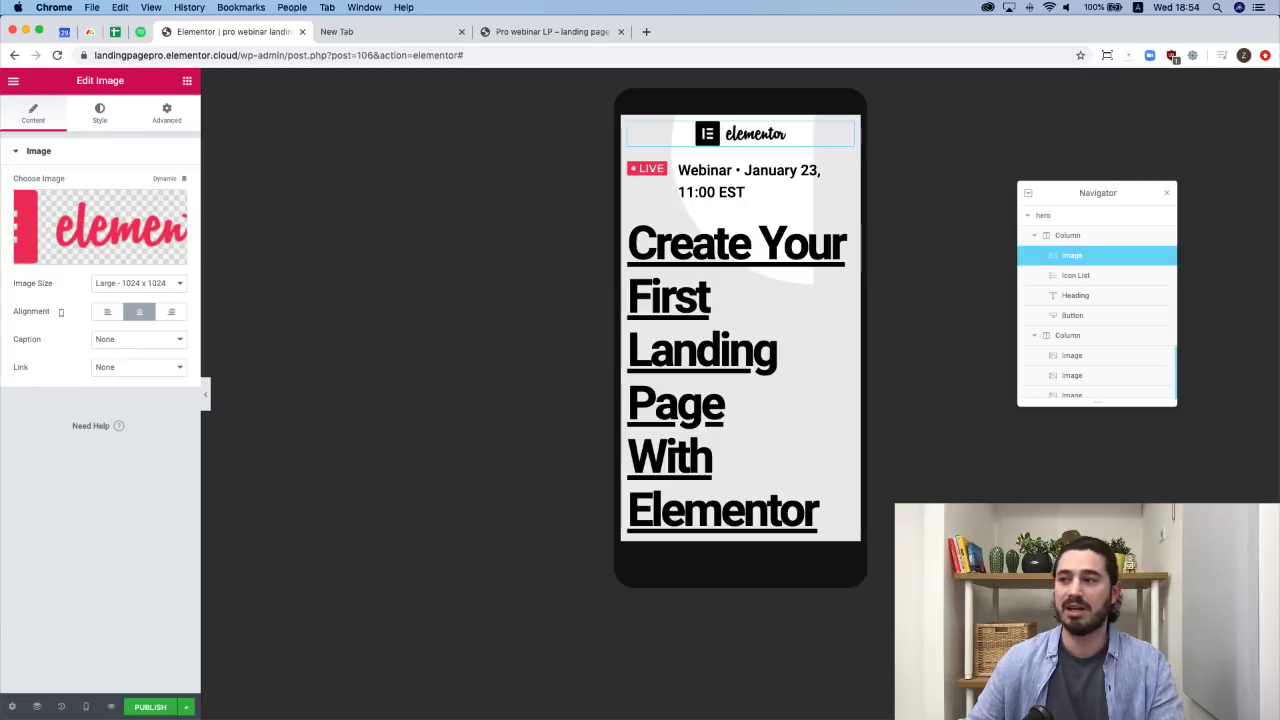
Centre the LIVE webinar date line and set its text size to 16
left_click(845, 170)
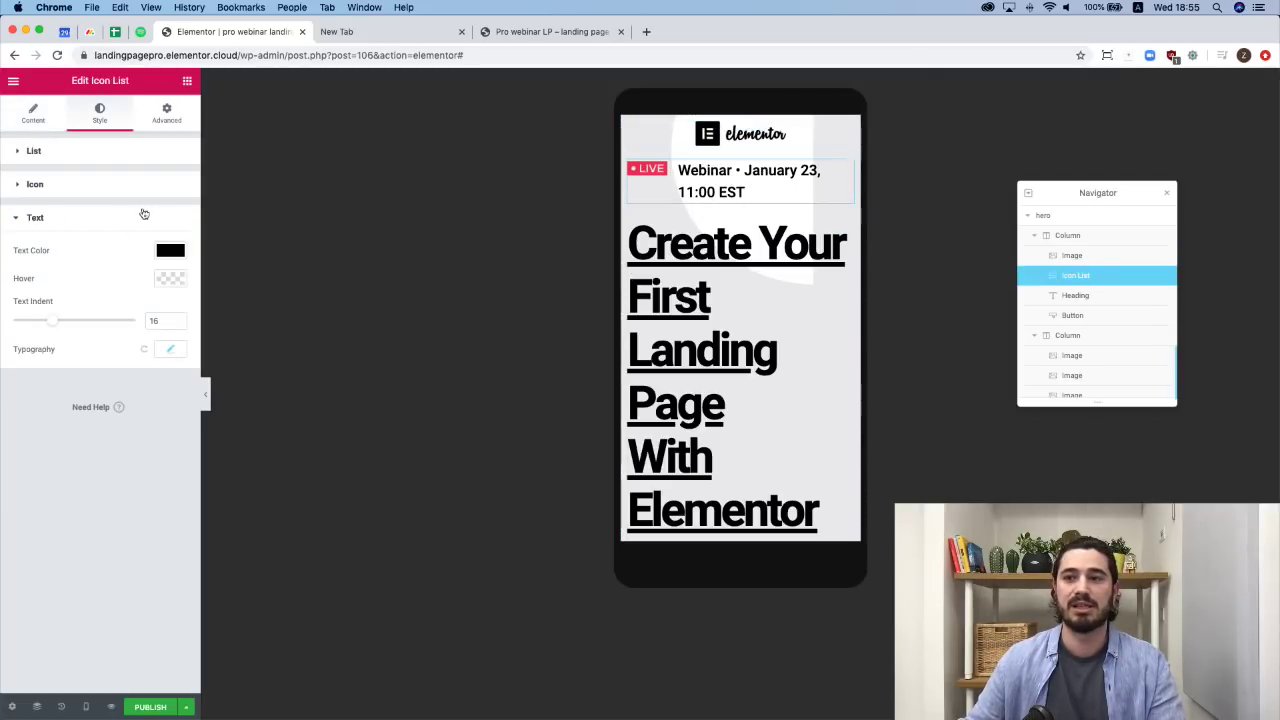
left_click(100, 152)
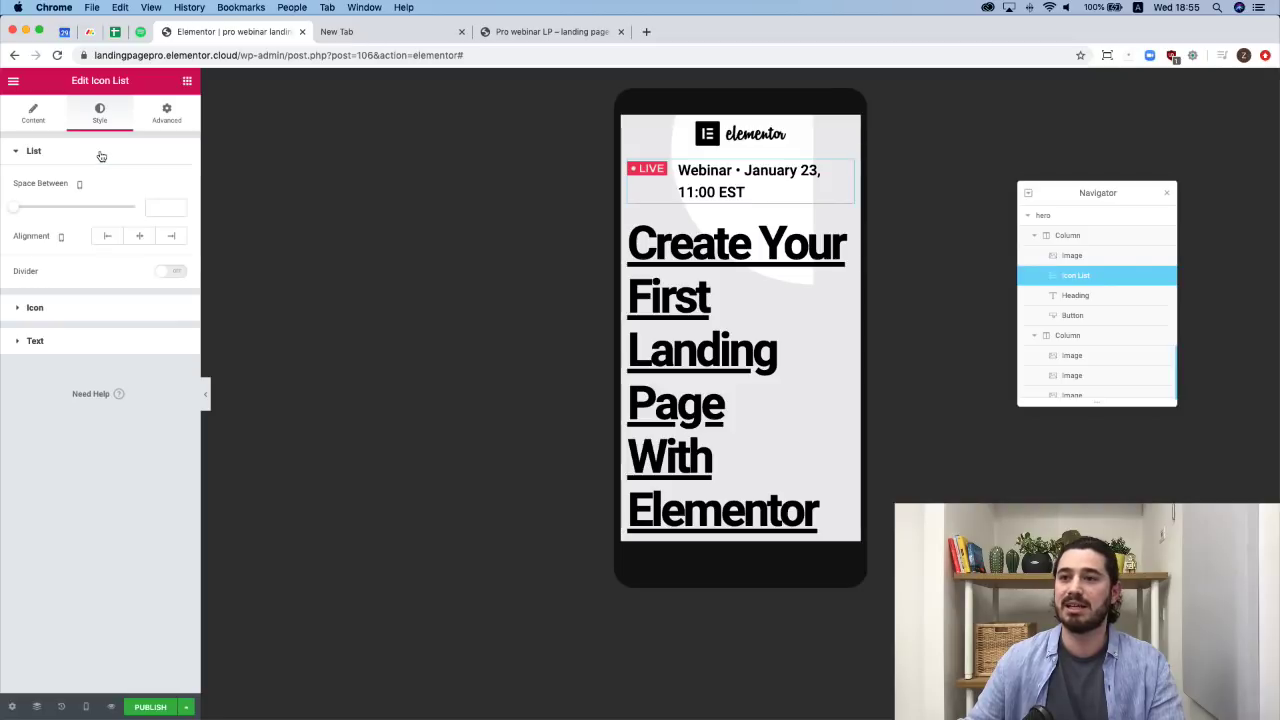
left_click(145, 240)
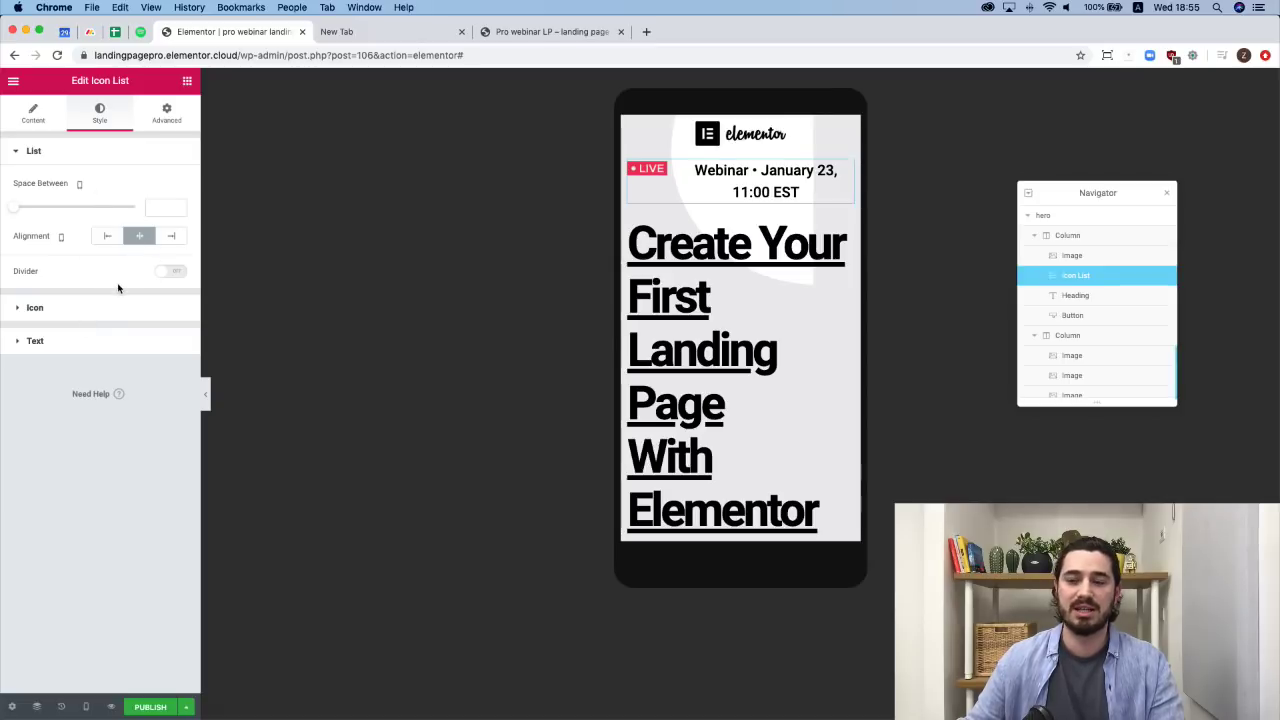
left_click(98, 345)
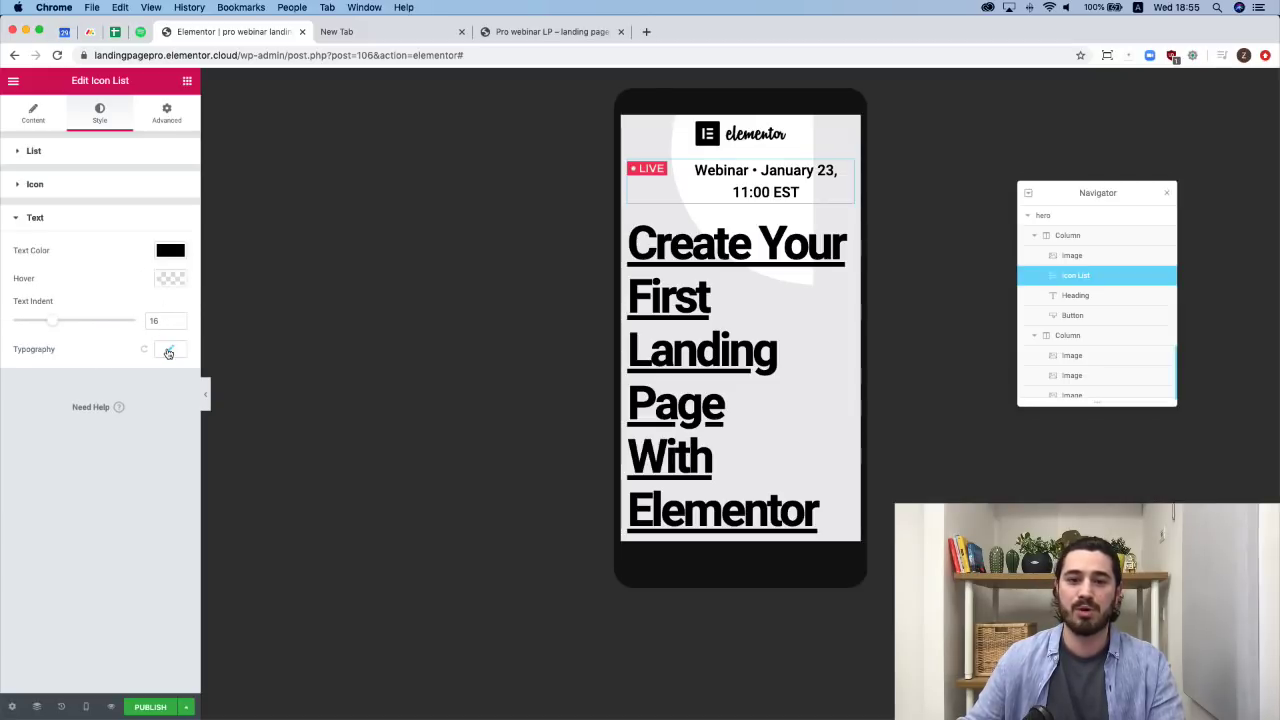
left_click(168, 352)
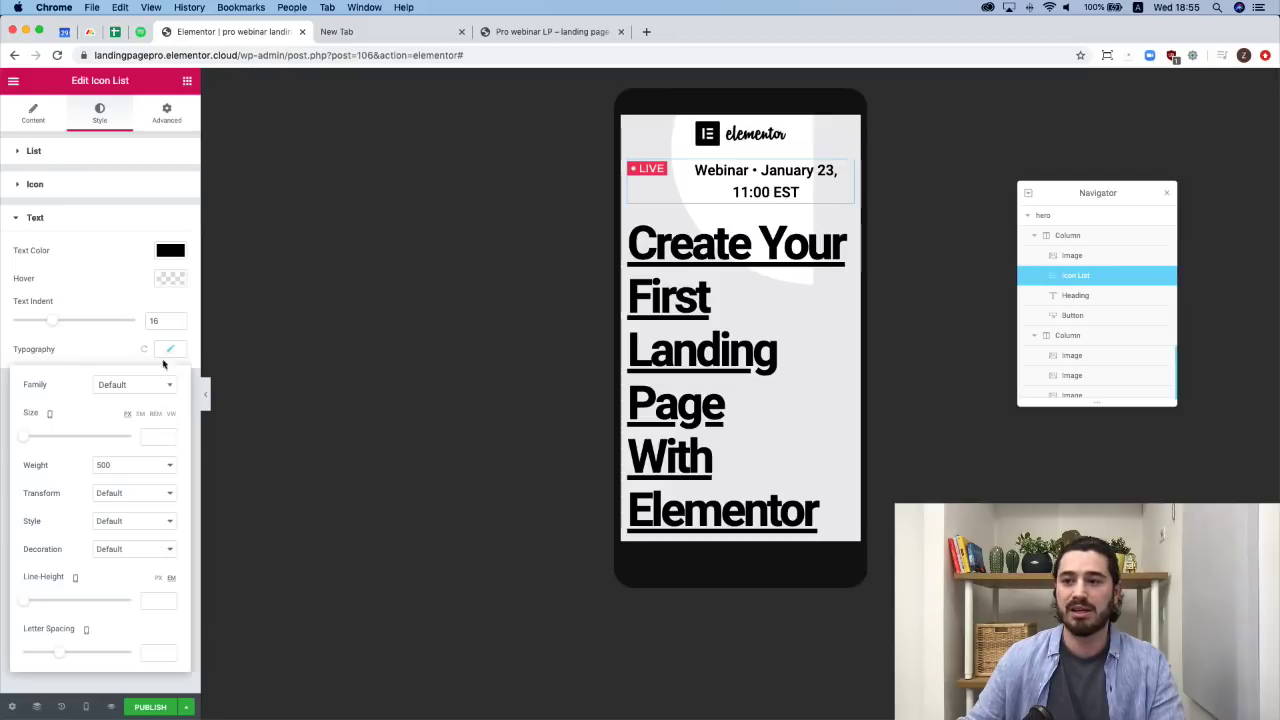
left_click(148, 438)
type("16")
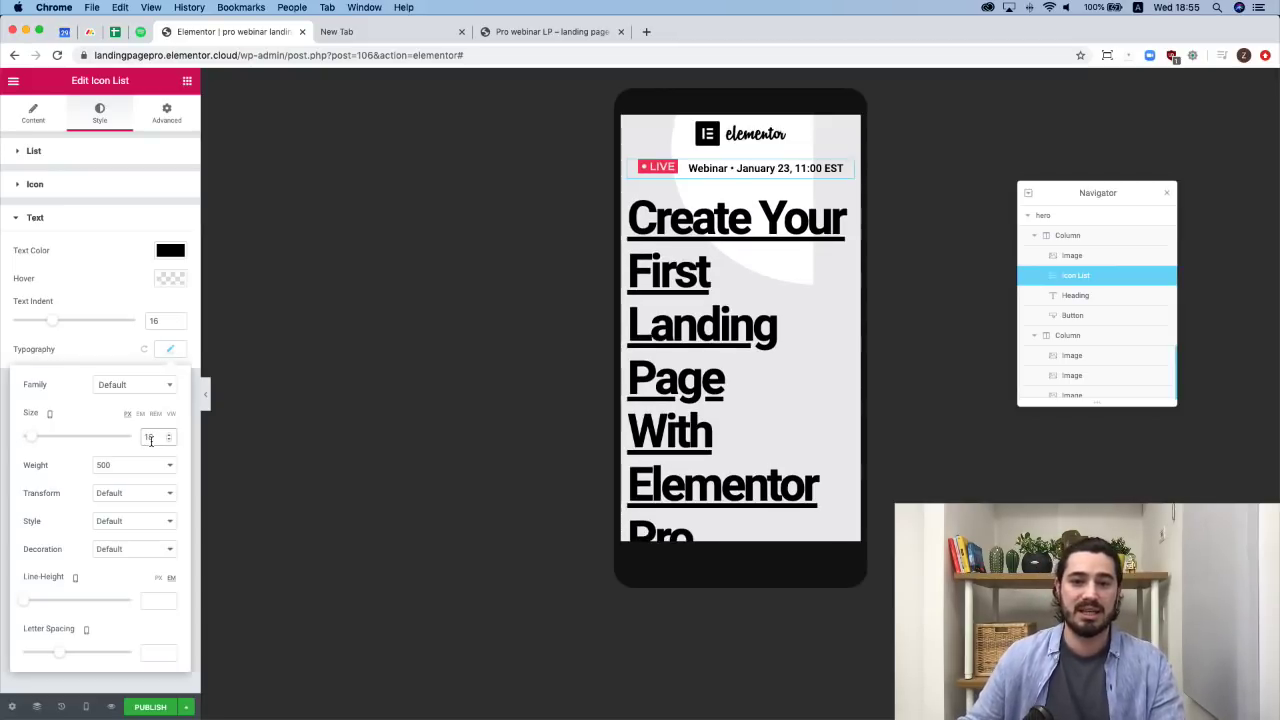
left_click(171, 351)
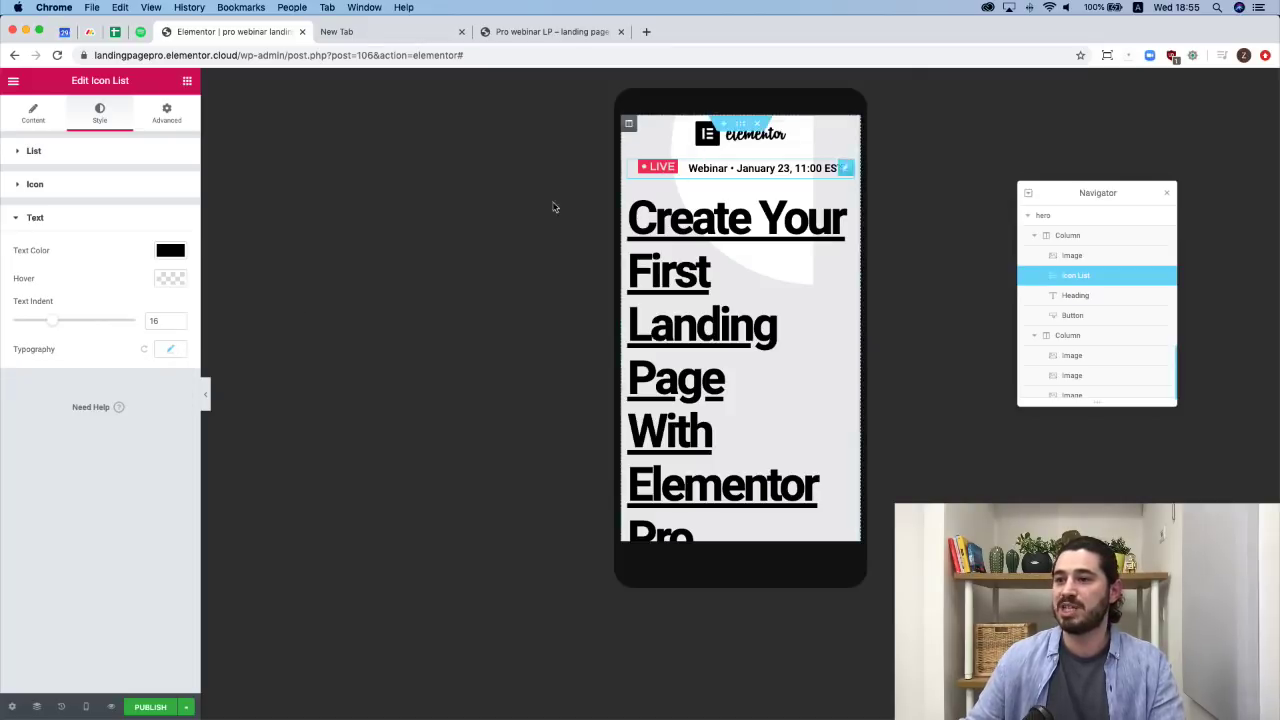
Unlink the date line's padding and set its top padding to 5
left_click(166, 112)
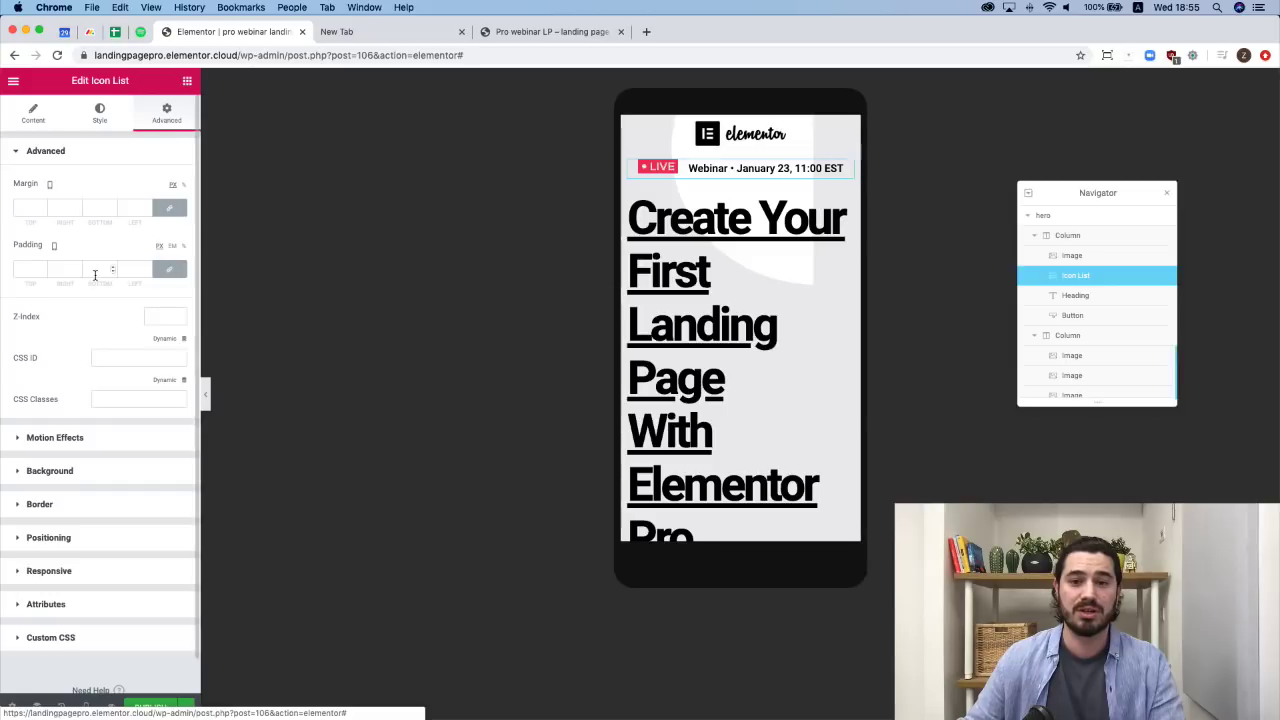
left_click(170, 272)
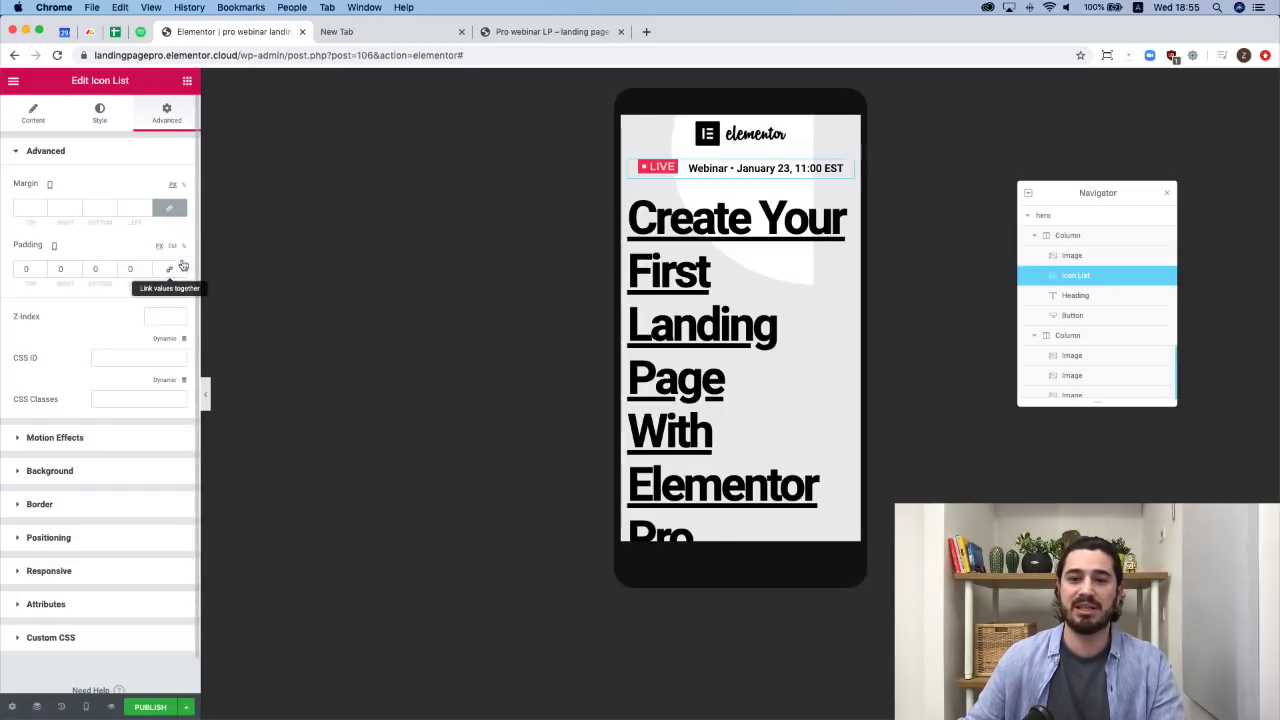
left_click(29, 269)
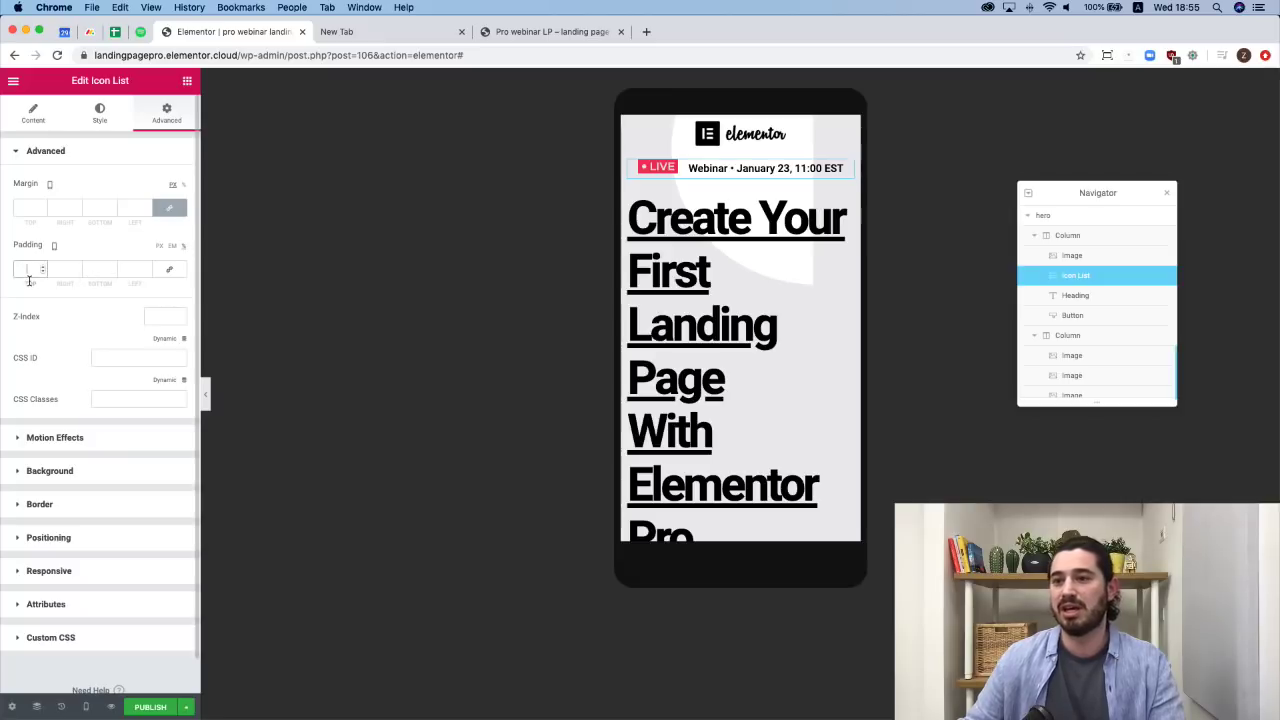
type("1")
key("Up")
key("Up")
key("Up")
key("Up")
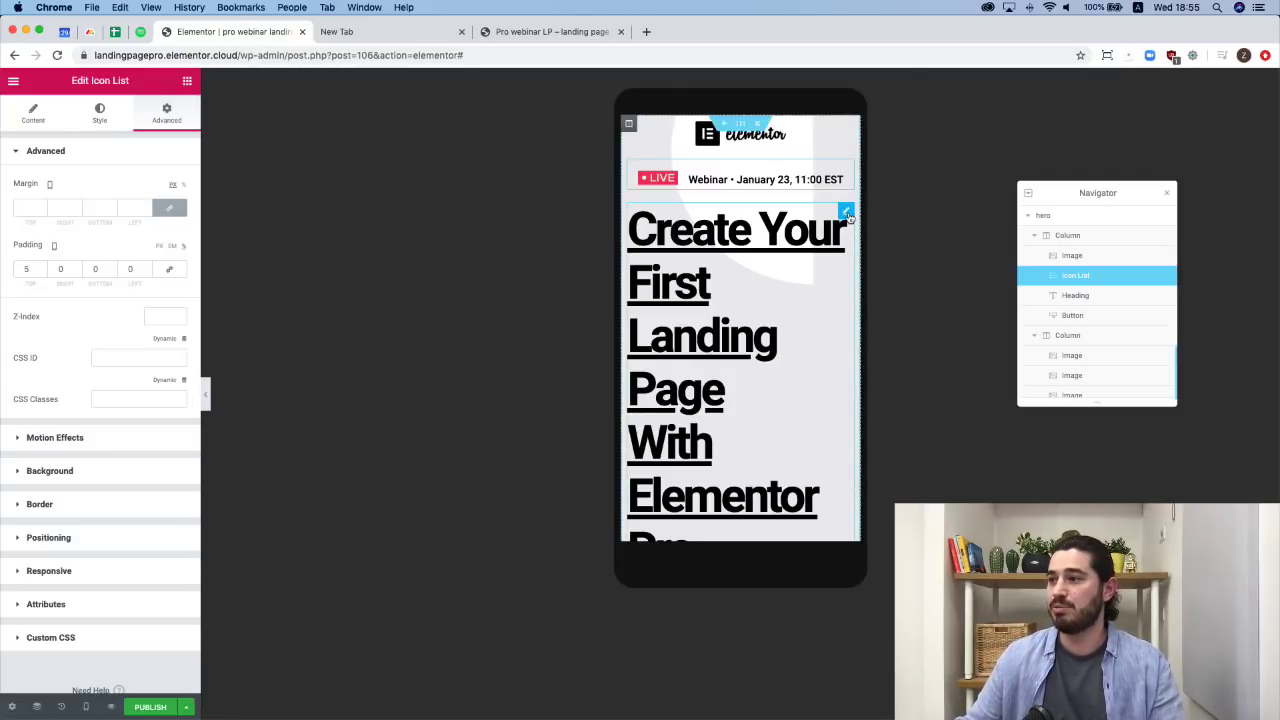
left_click(690, 232)
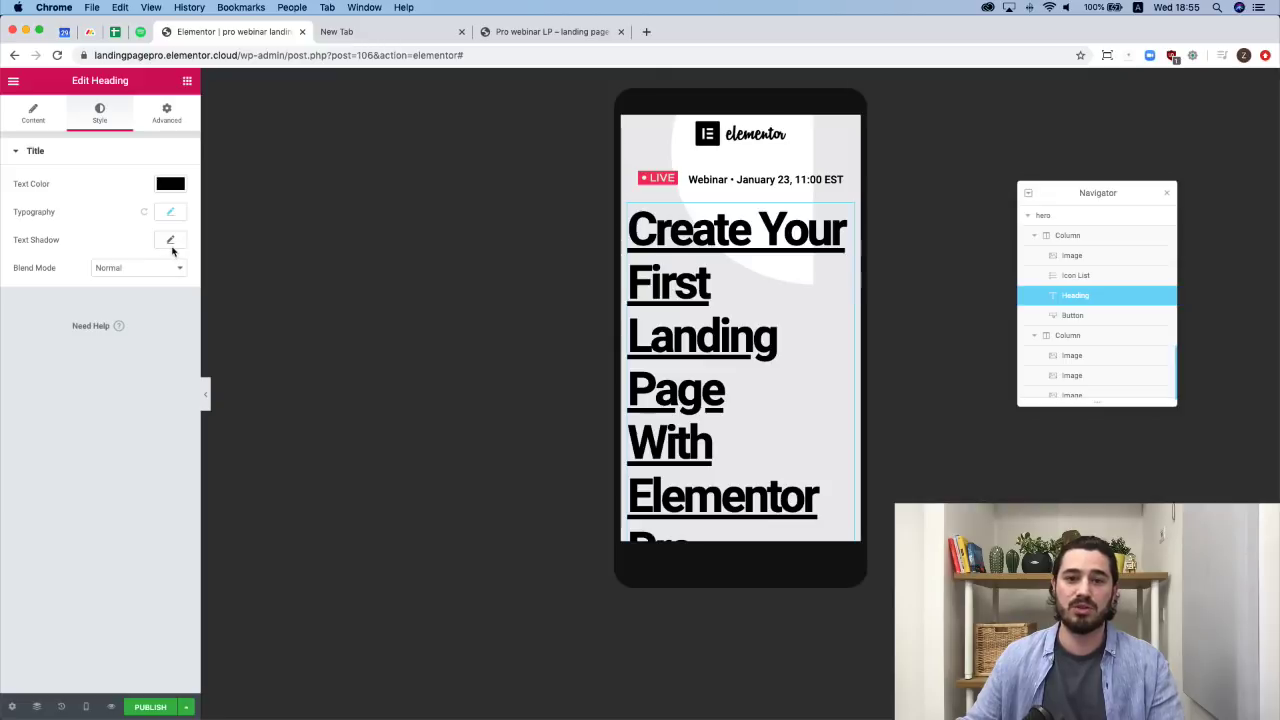
Centre the main heading with size 36, line height 48 and letter spacing -2
left_click(33, 113)
left_click(127, 375)
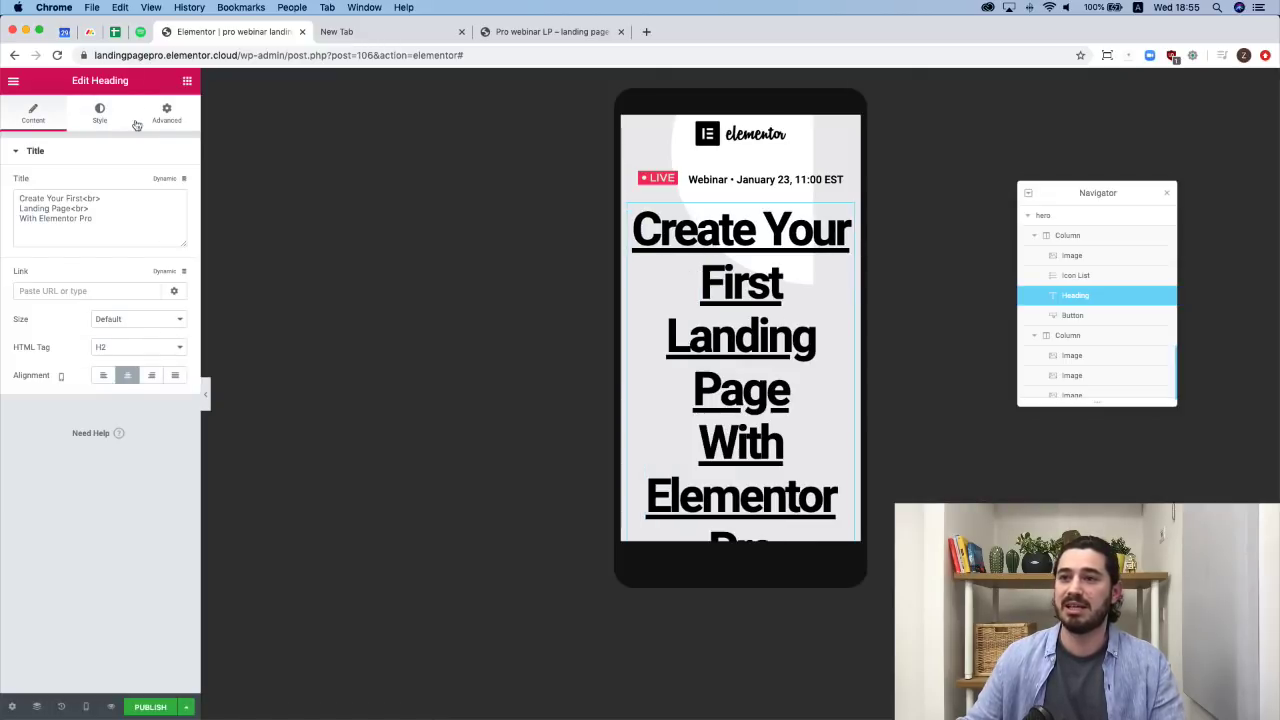
left_click(100, 113)
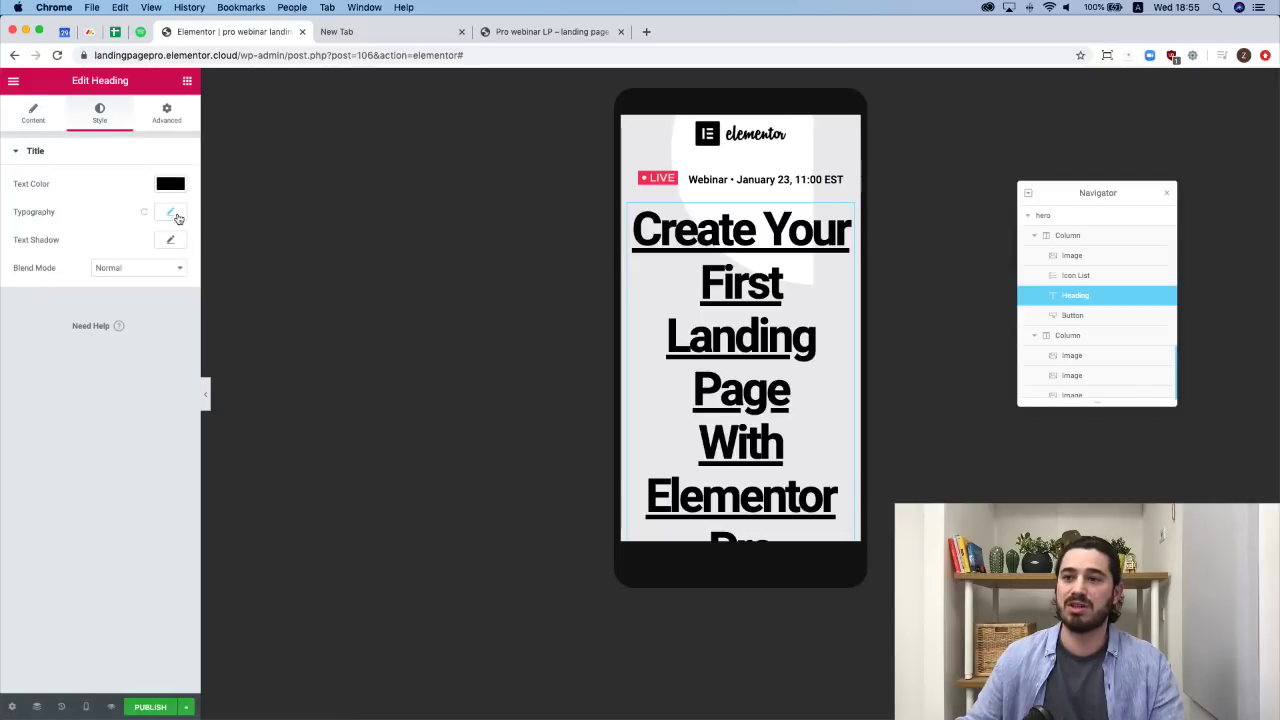
left_click(171, 212)
left_click(158, 302)
type("36")
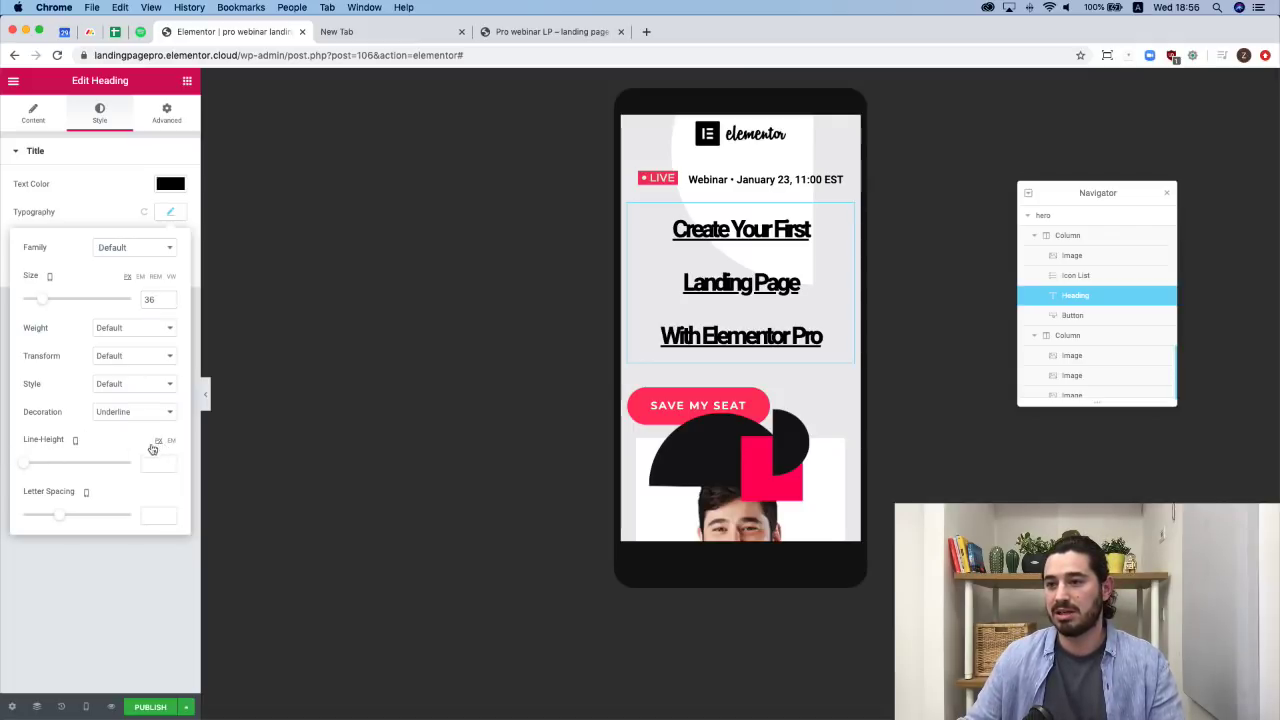
left_click_drag(28, 466, 77, 465)
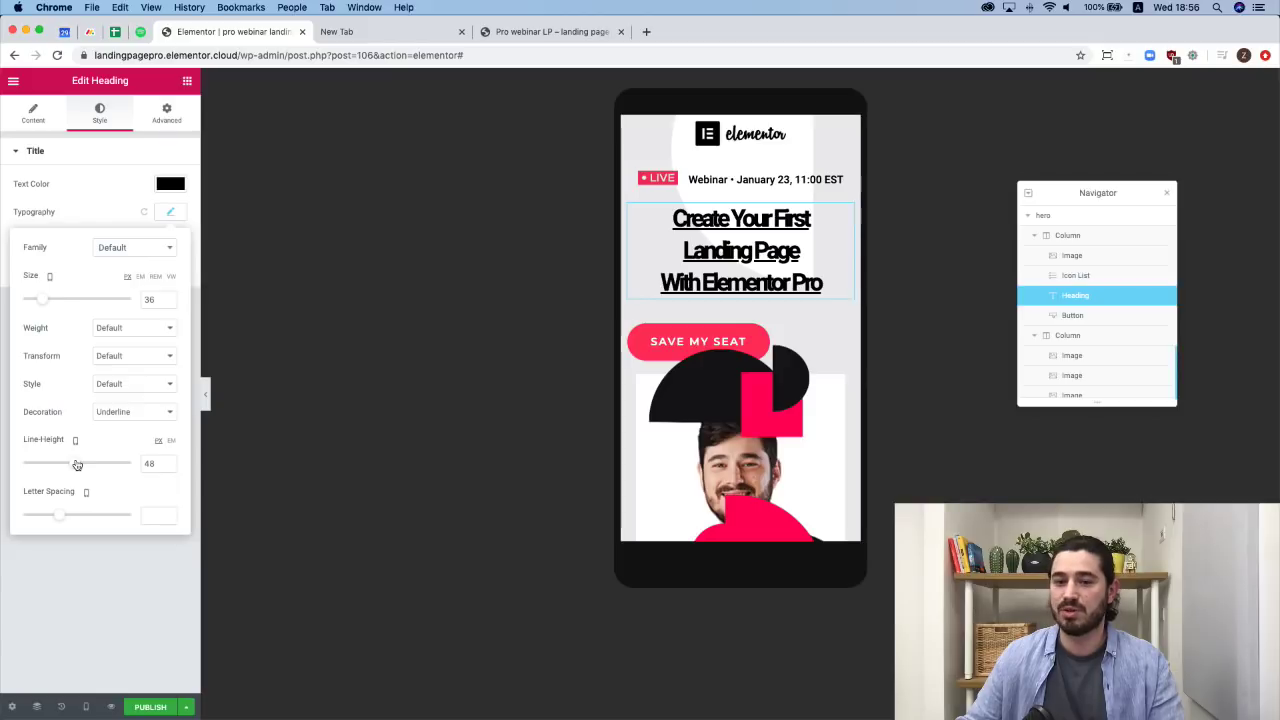
left_click_drag(58, 516, 39, 522)
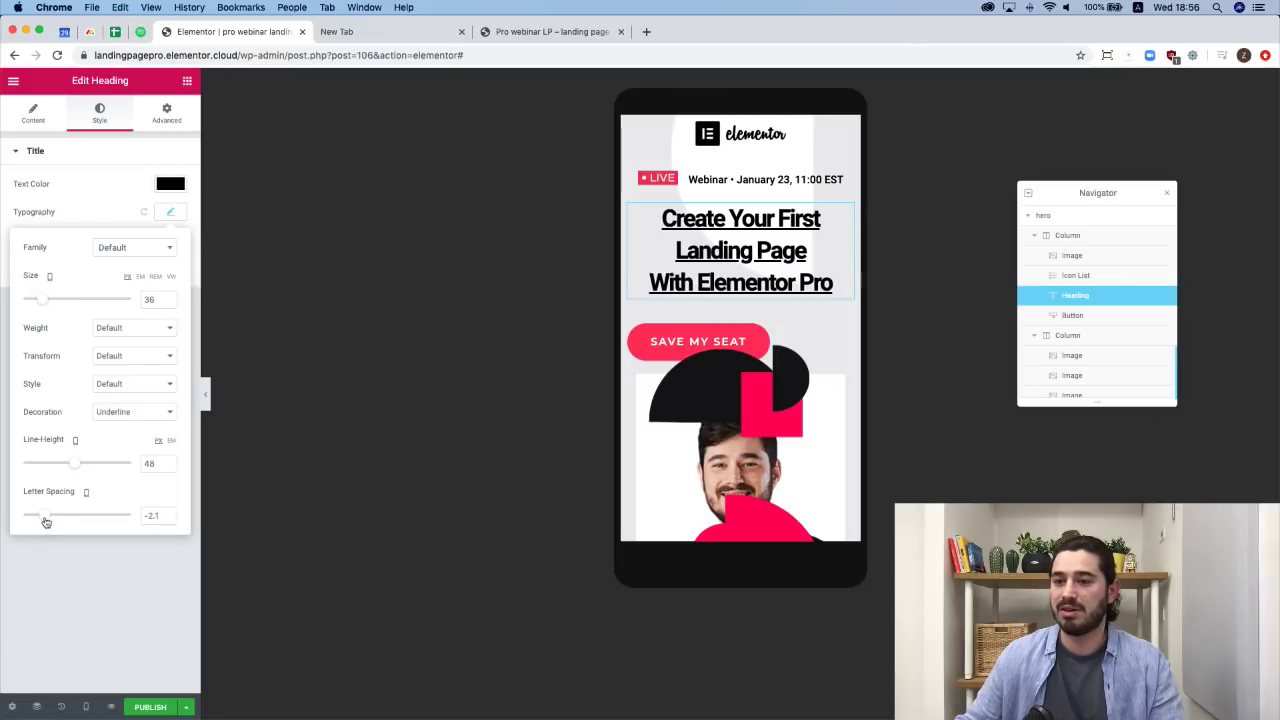
left_click(160, 516)
key("BackSpace")
key("BackSpace")
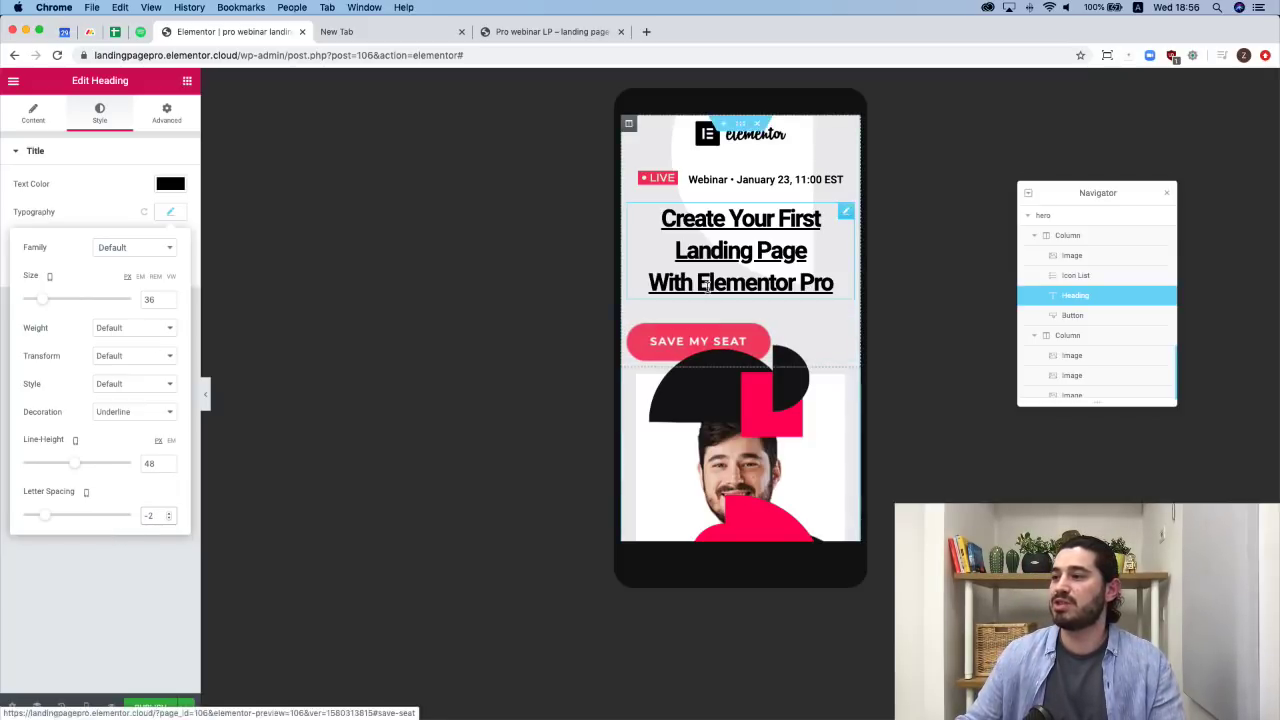
Unlink the heading's padding and set its top padding to 2
left_click(168, 118)
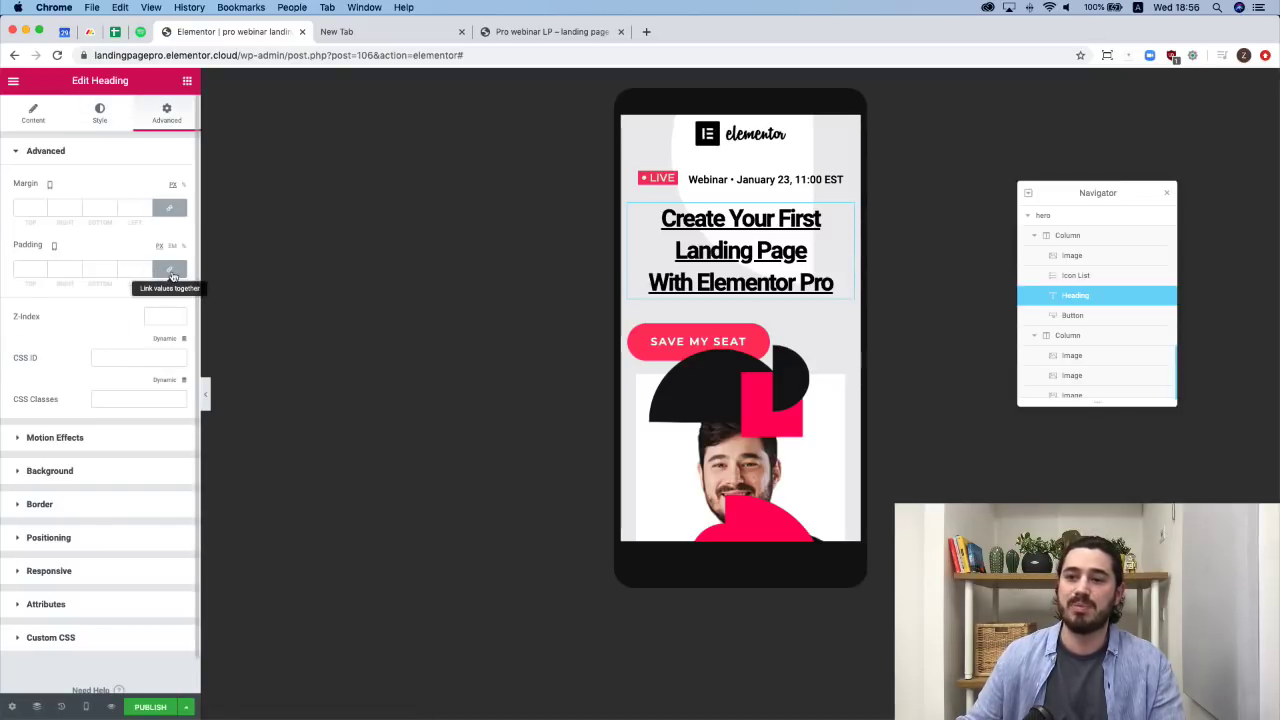
left_click(172, 272)
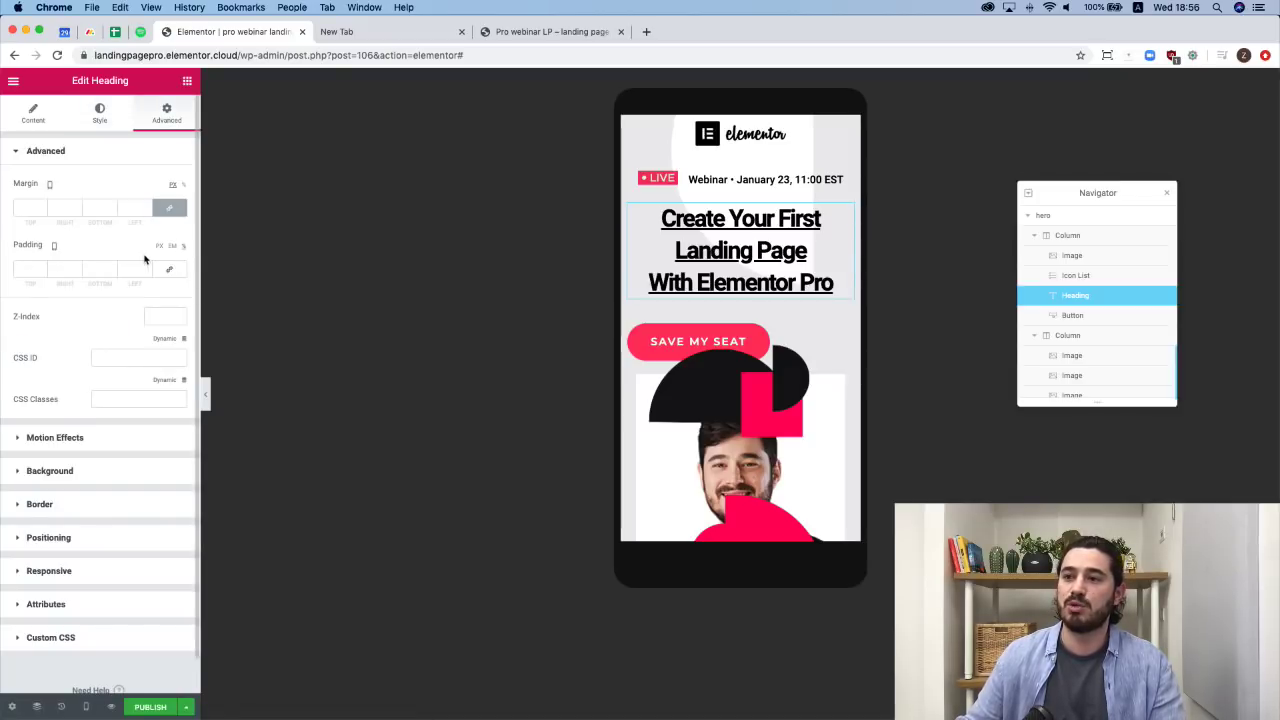
left_click(28, 272)
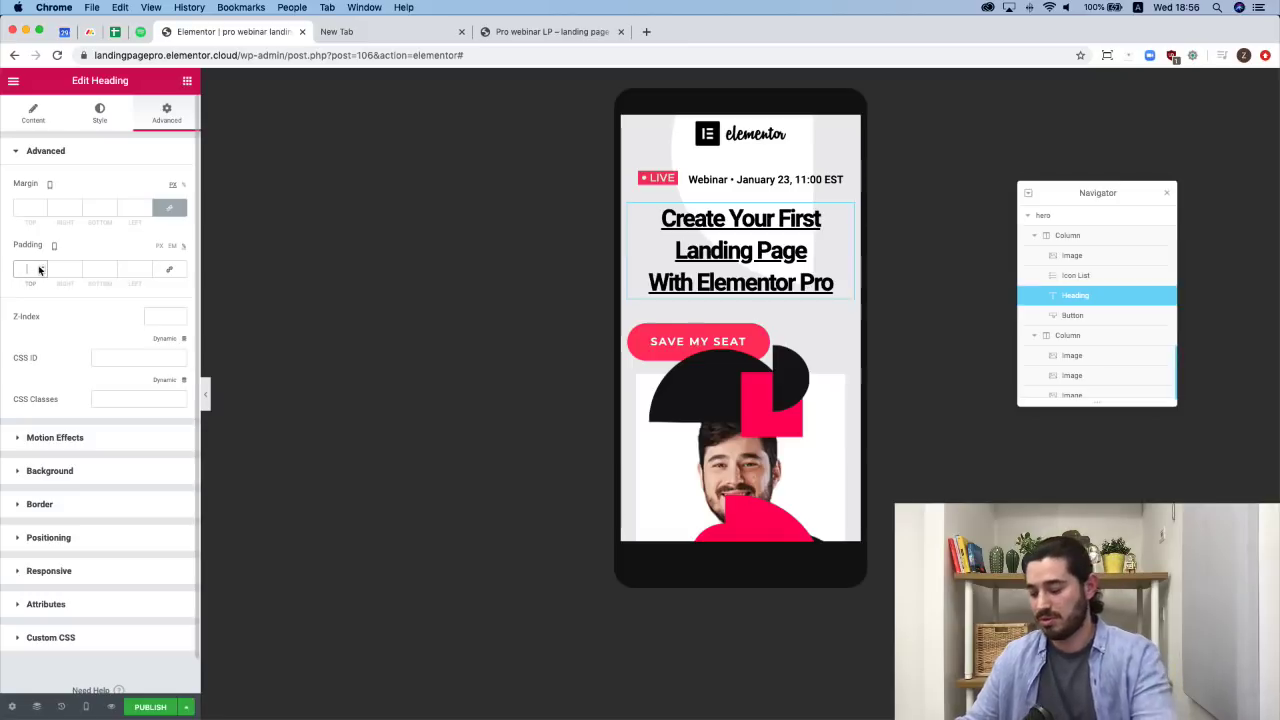
type("2")
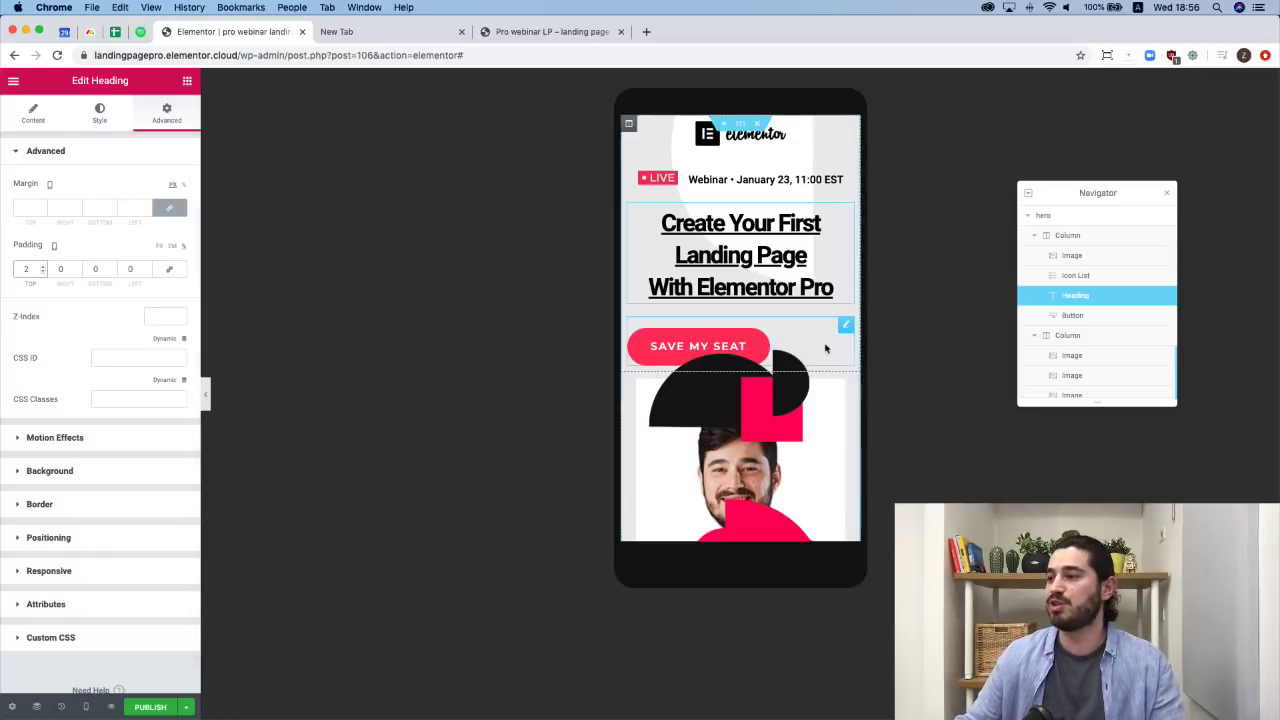
left_click(846, 327)
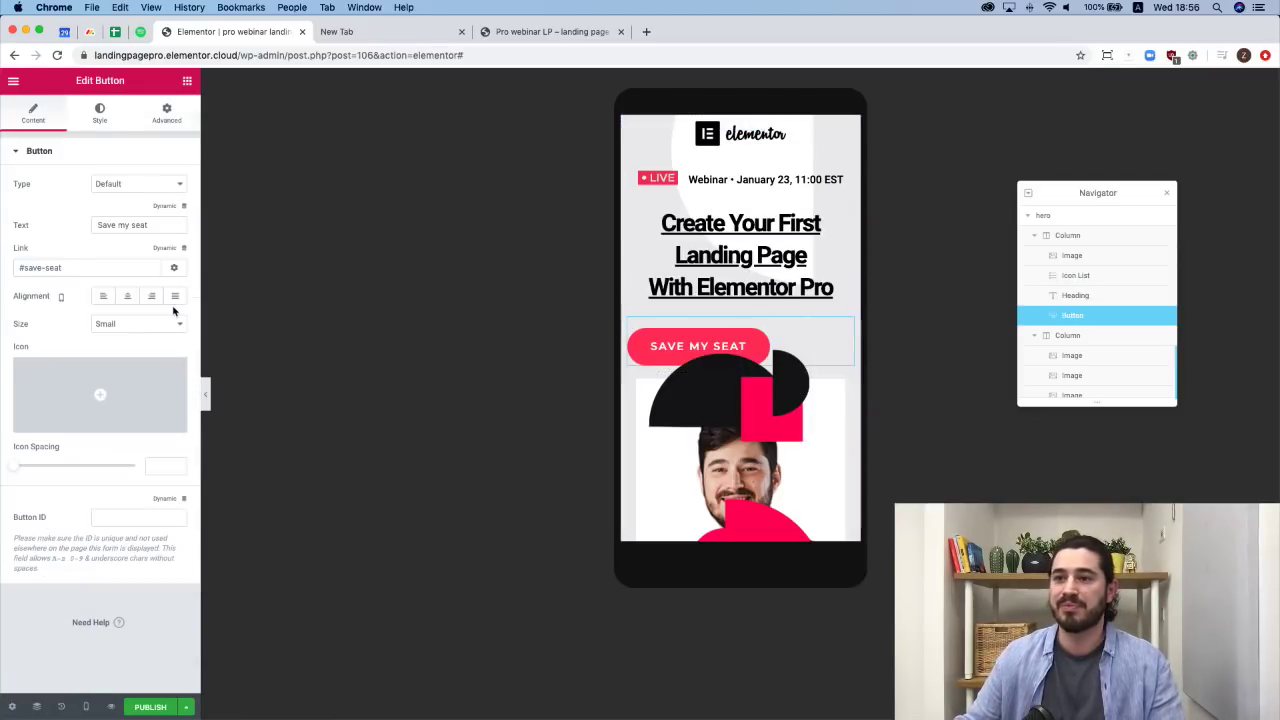
Centre the SAVE MY SEAT button with padding 5 top and bottom, 0 at the sides
left_click(127, 296)
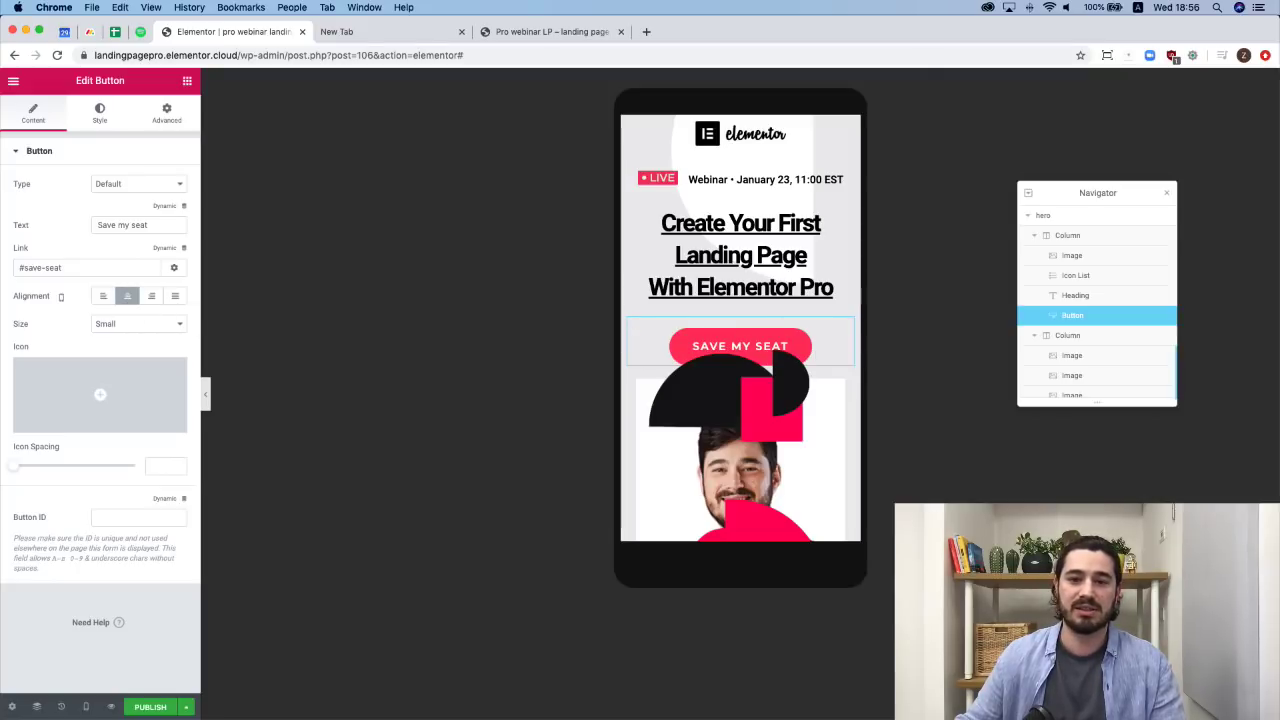
left_click(166, 114)
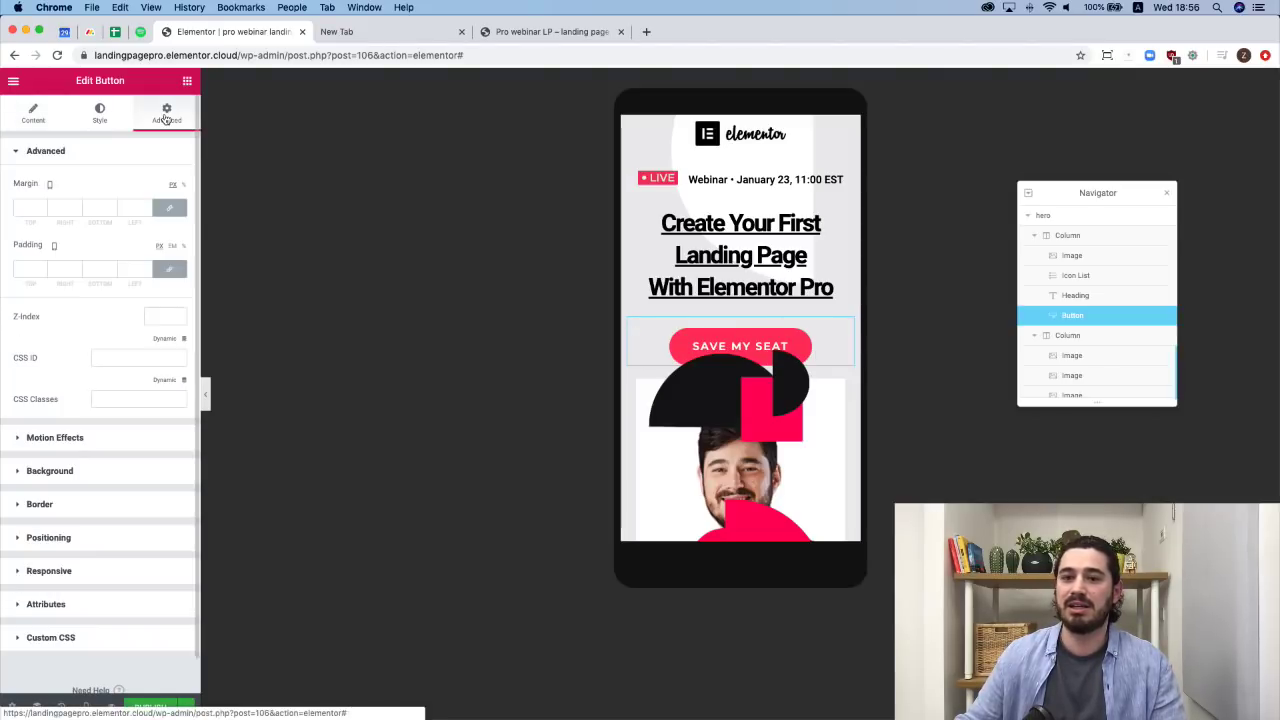
left_click(170, 270)
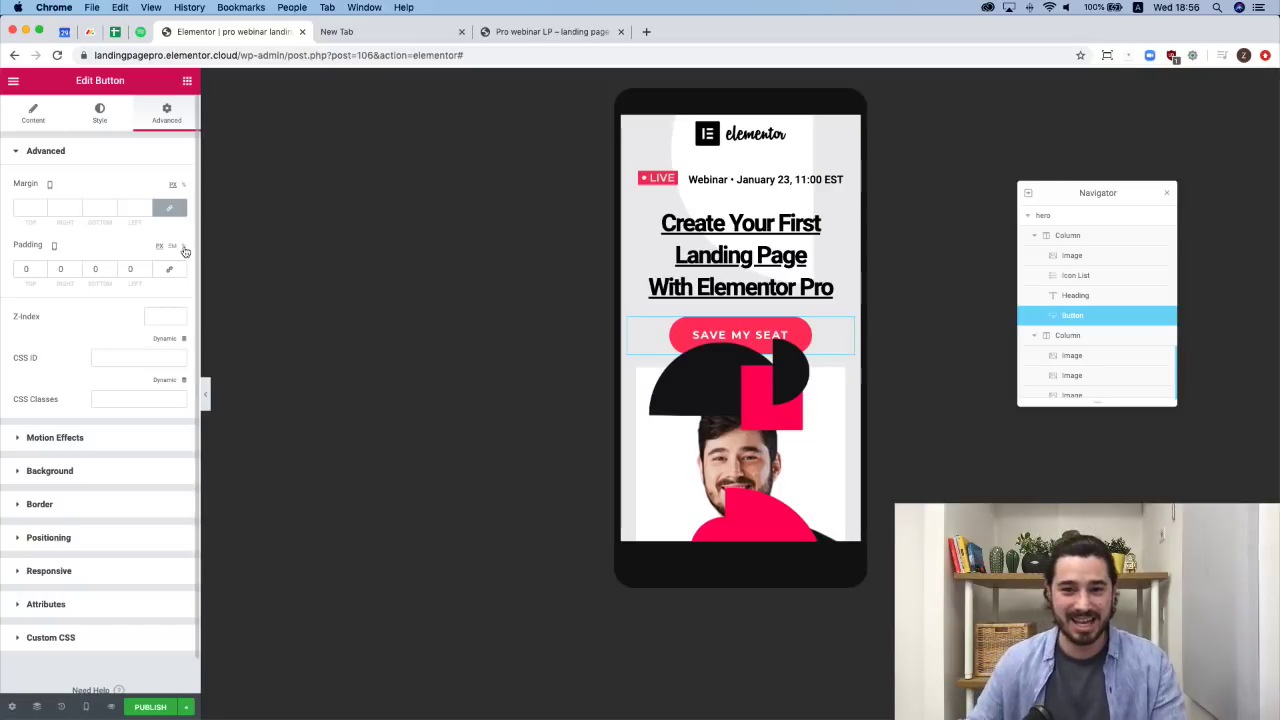
left_click(184, 247)
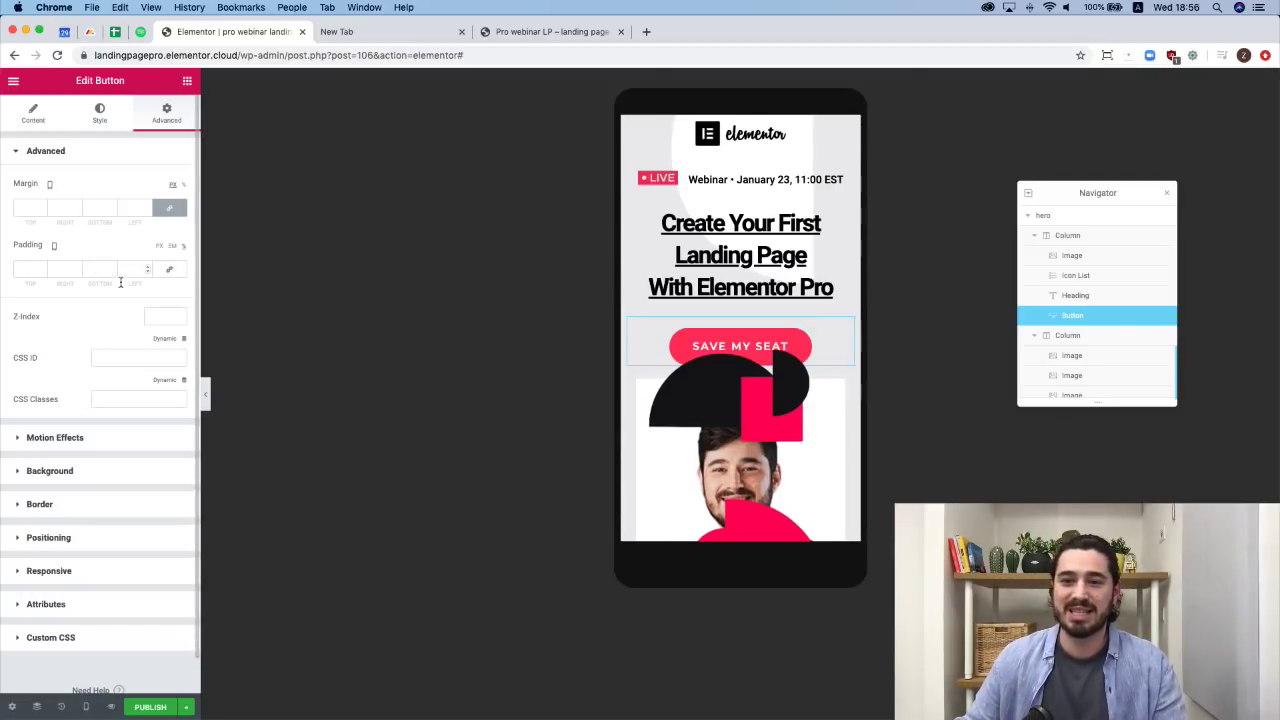
left_click(23, 276)
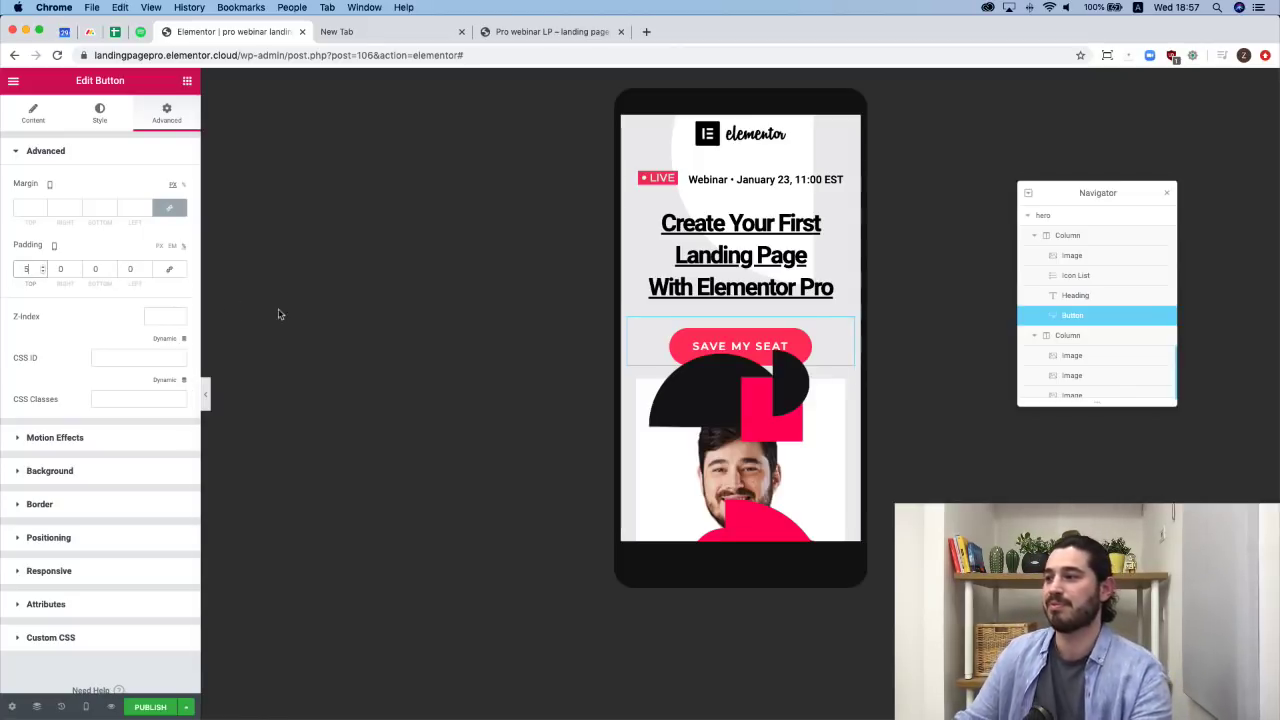
left_click(102, 276)
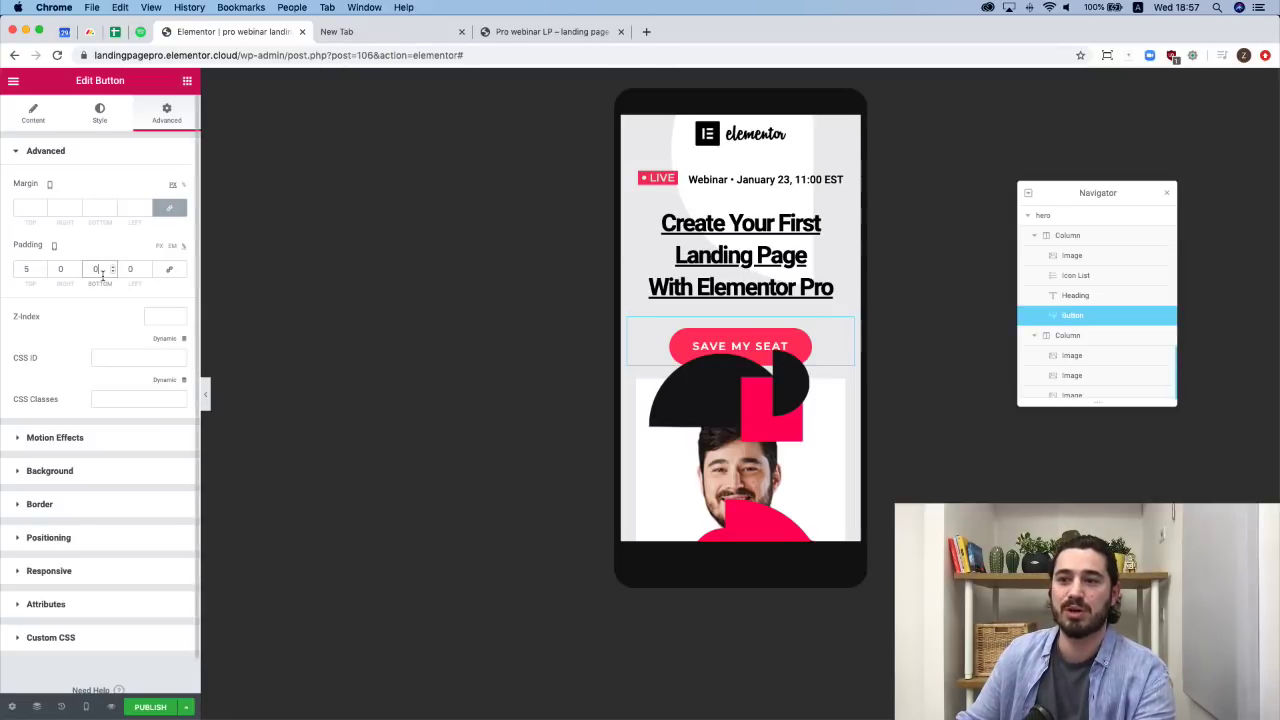
type("5")
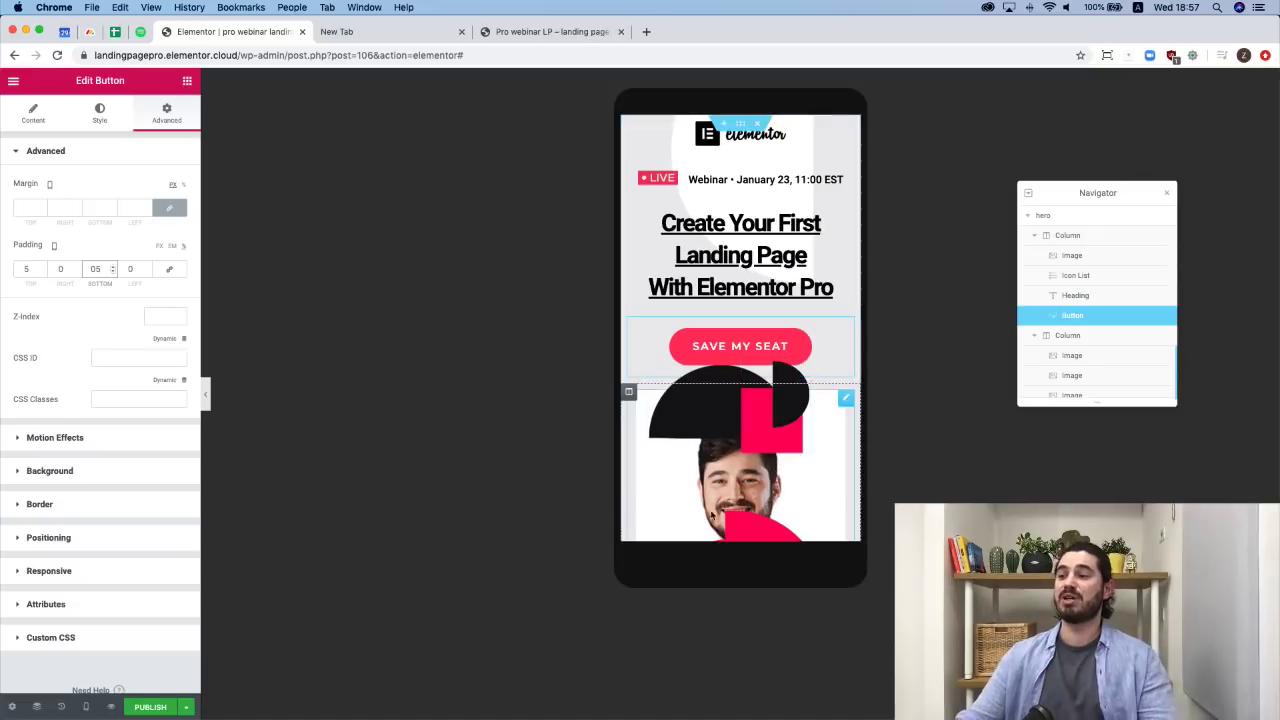
scroll(713, 511, "down", 2)
scroll(713, 511, "up", 2)
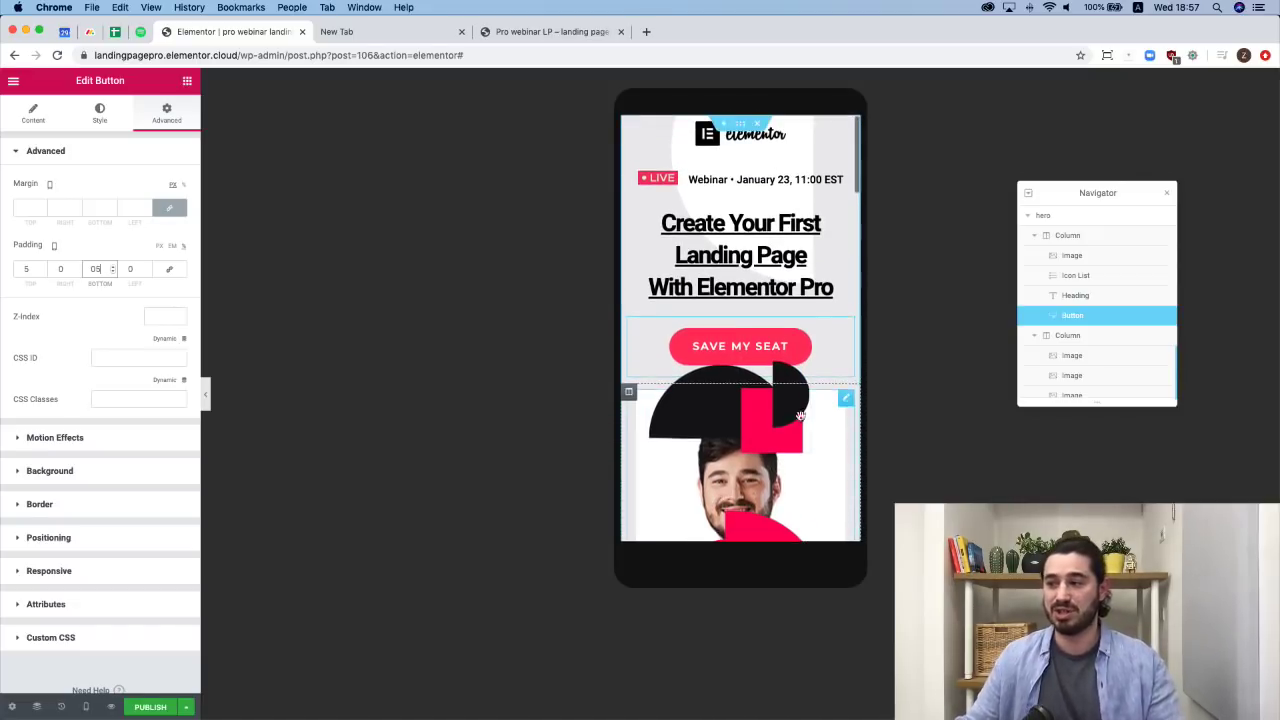
Hide the first two decorative shape images on mobile
left_click(724, 426)
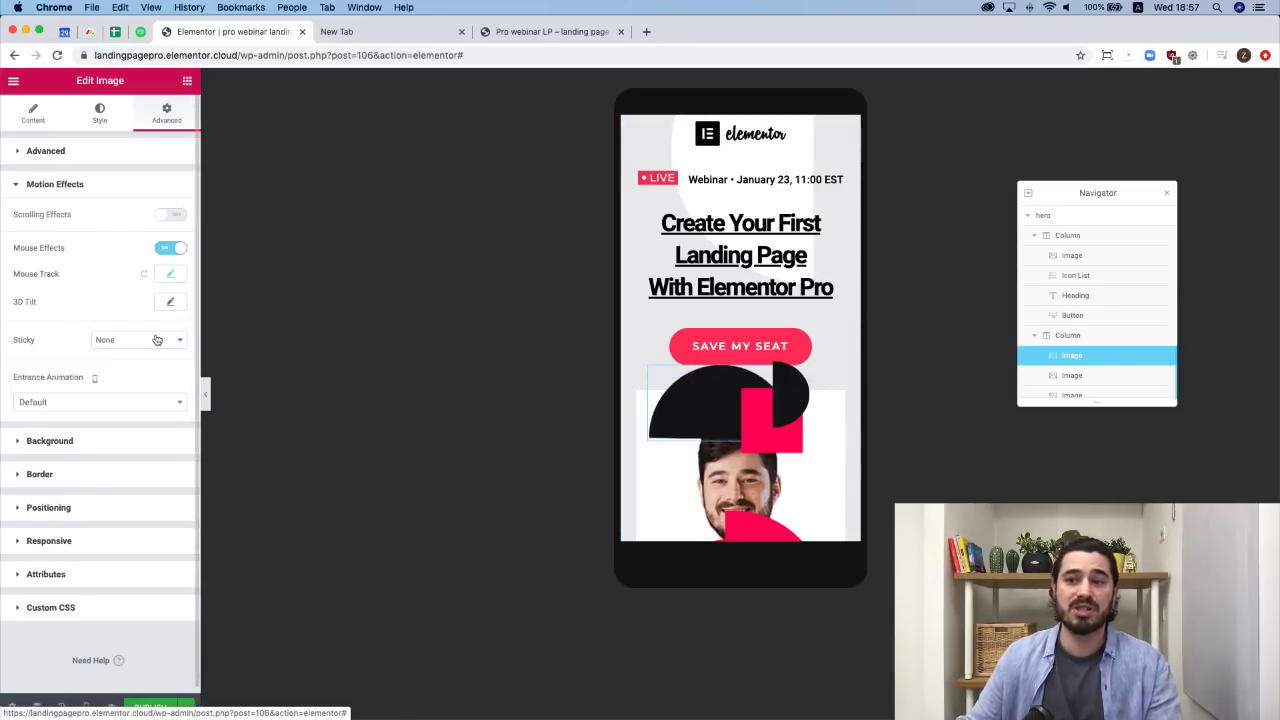
left_click(48, 508)
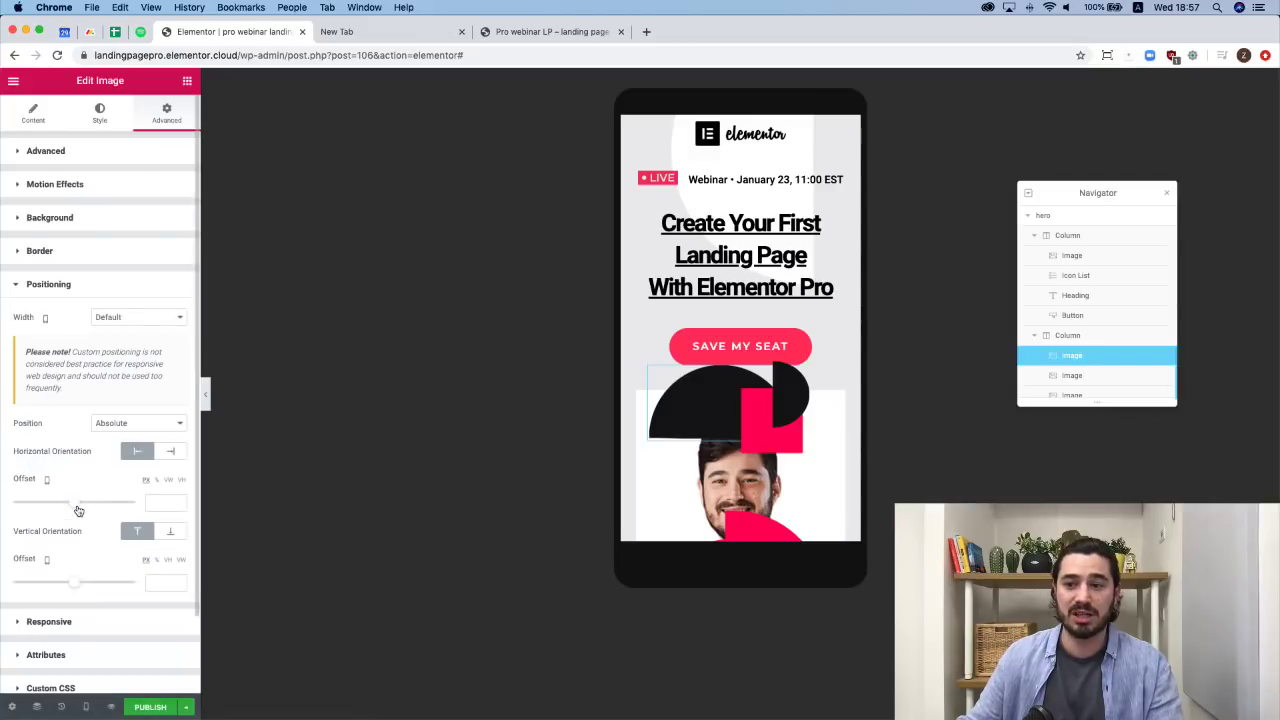
left_click(58, 284)
left_click(58, 322)
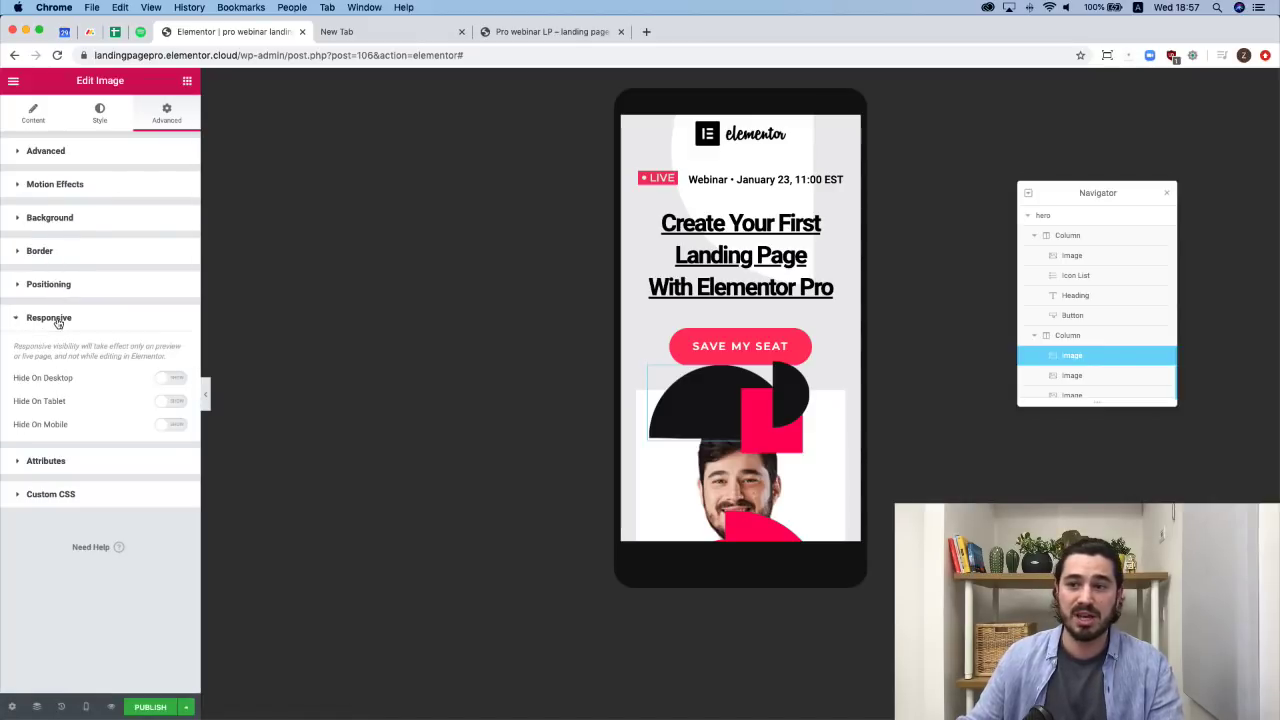
left_click(166, 427)
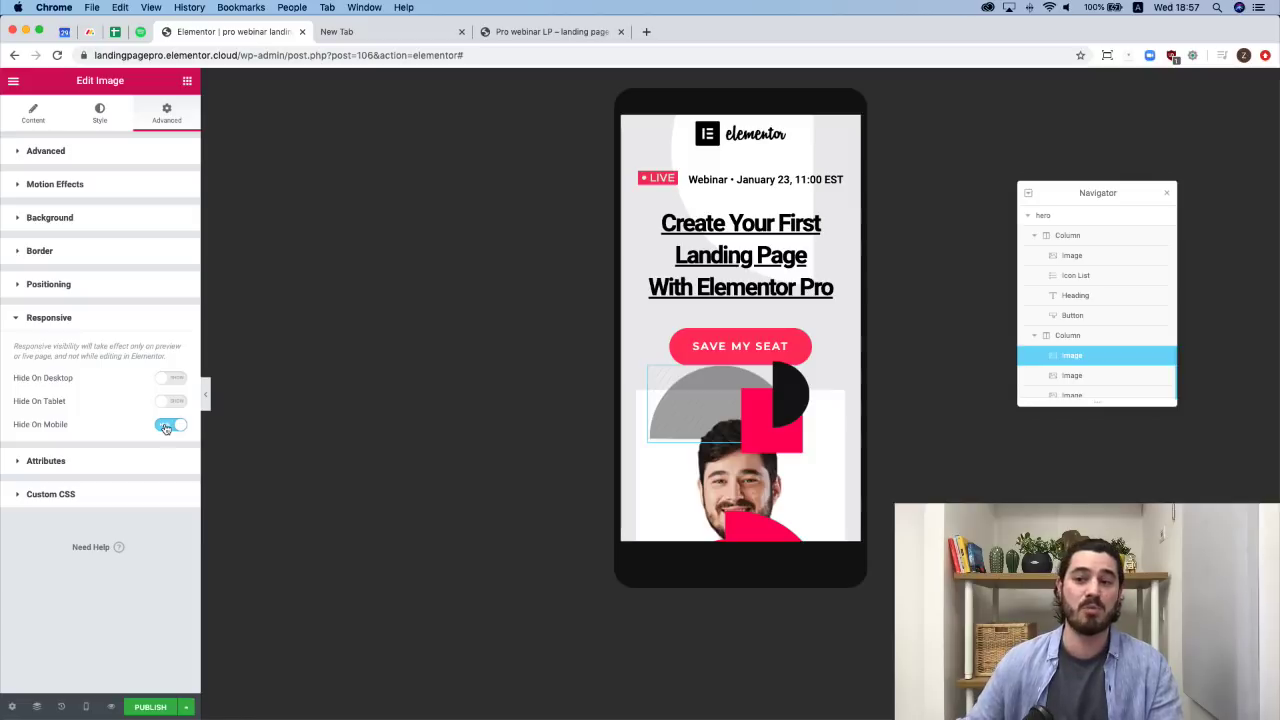
left_click(775, 420)
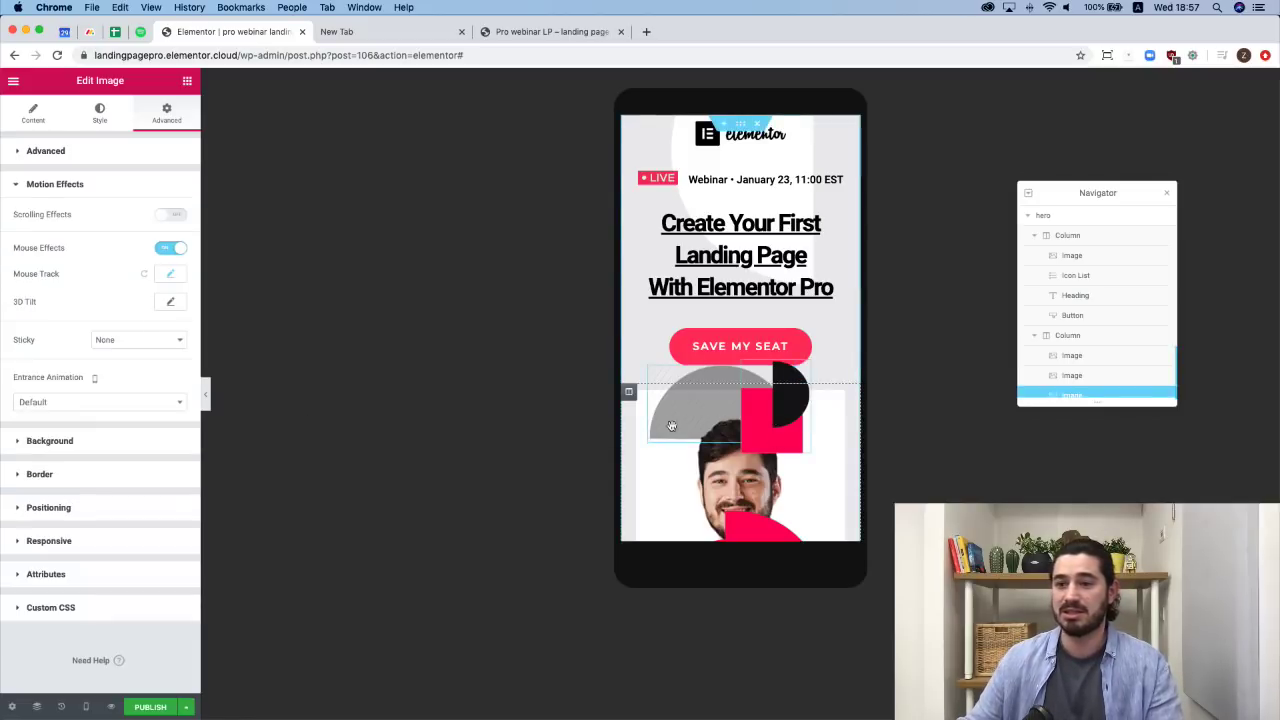
left_click(92, 541)
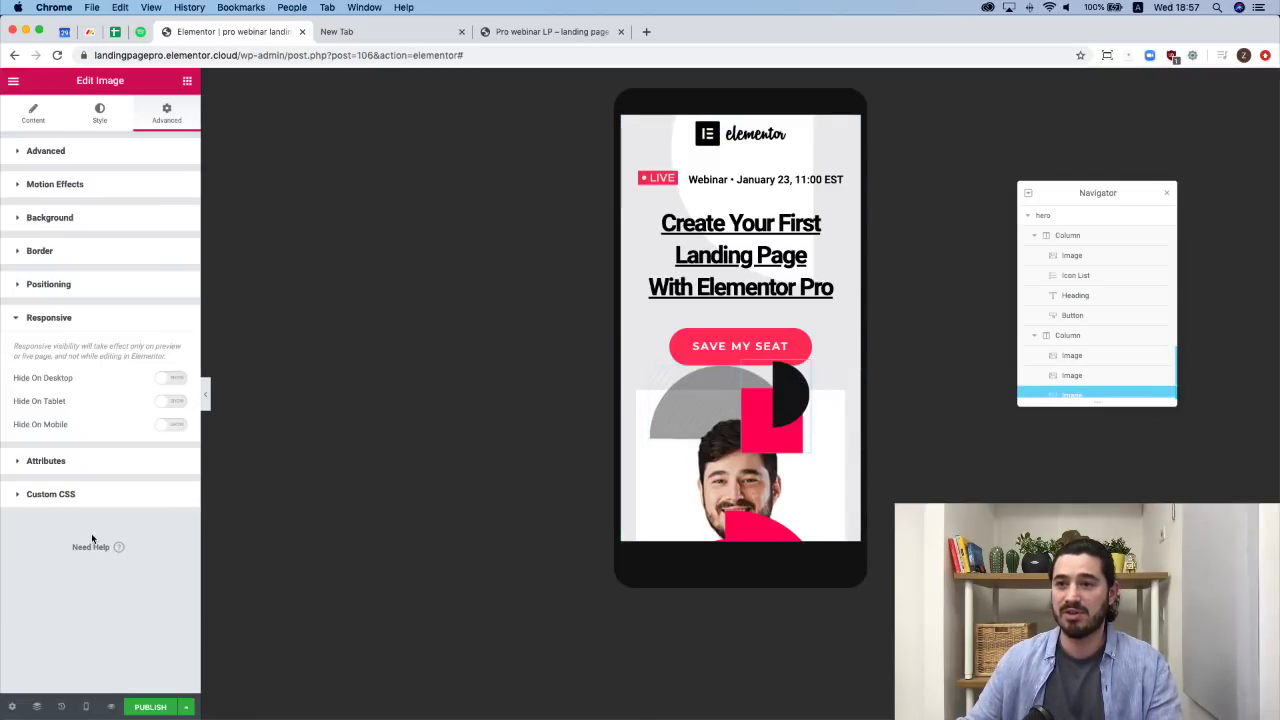
left_click(172, 432)
scroll(676, 465, "down", 3)
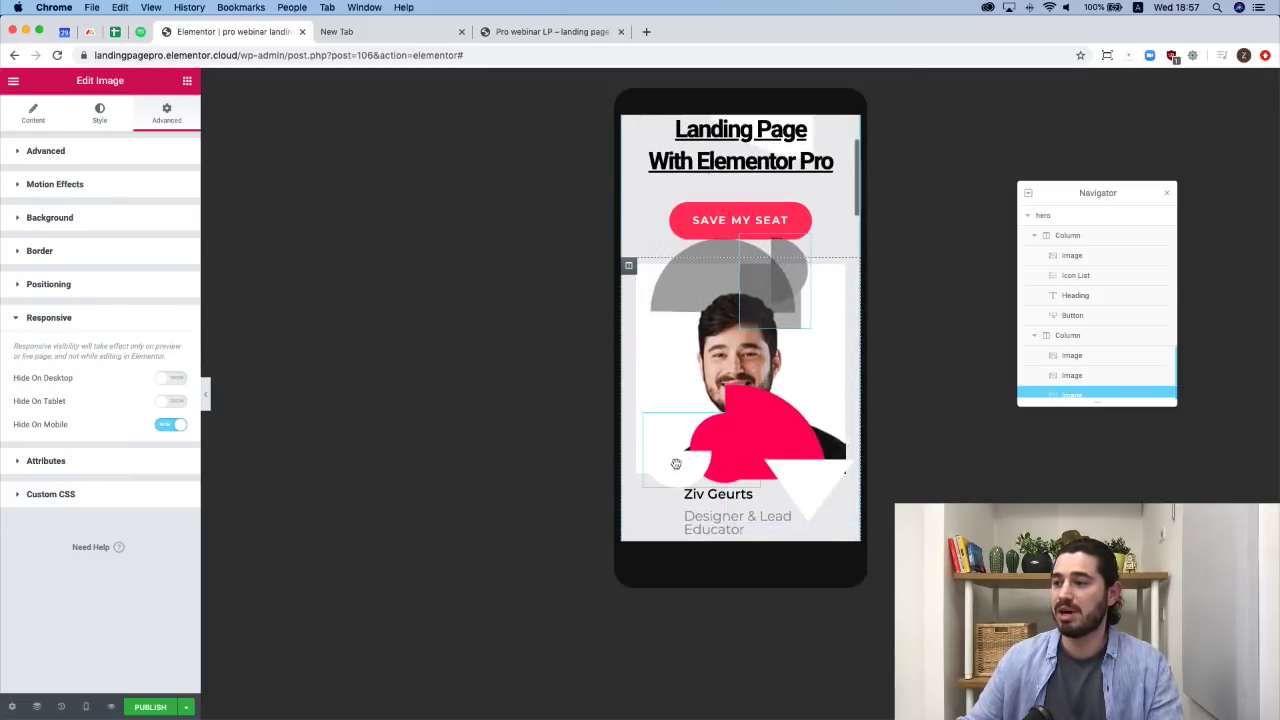
Hide the remaining shape and the red shape over the photo on mobile, then preview without the panel
left_click(676, 465)
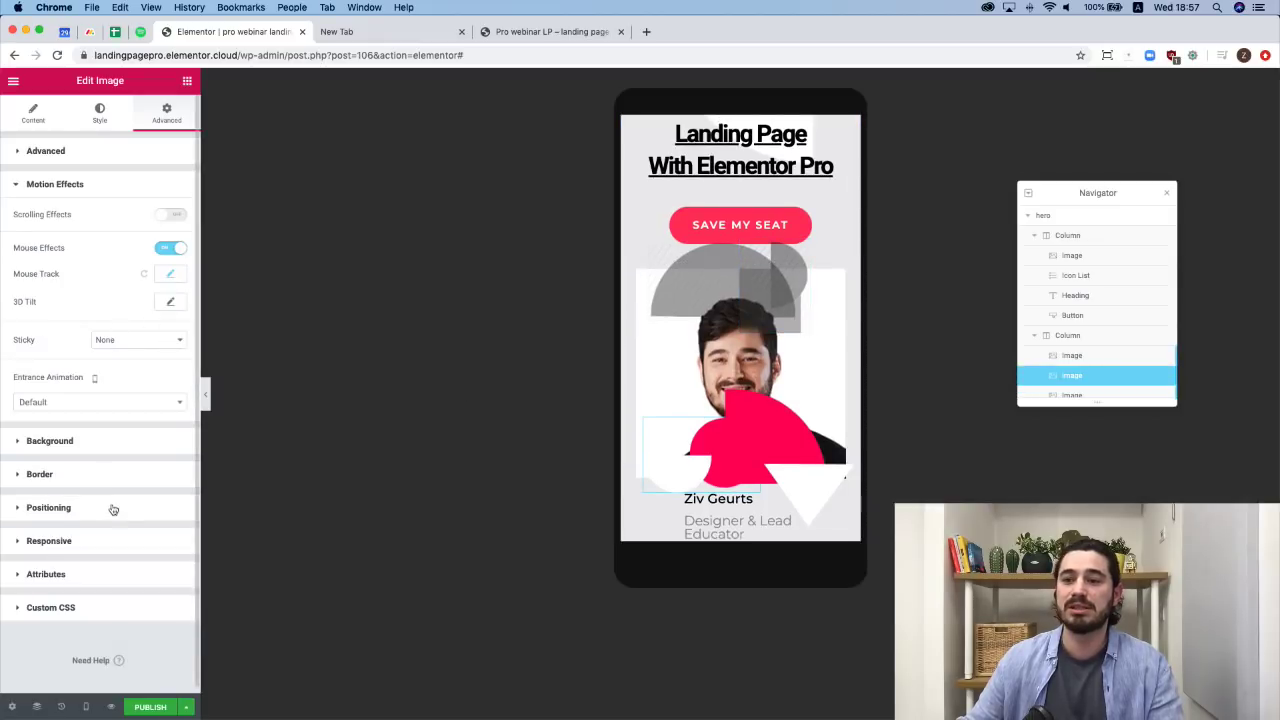
left_click(77, 552)
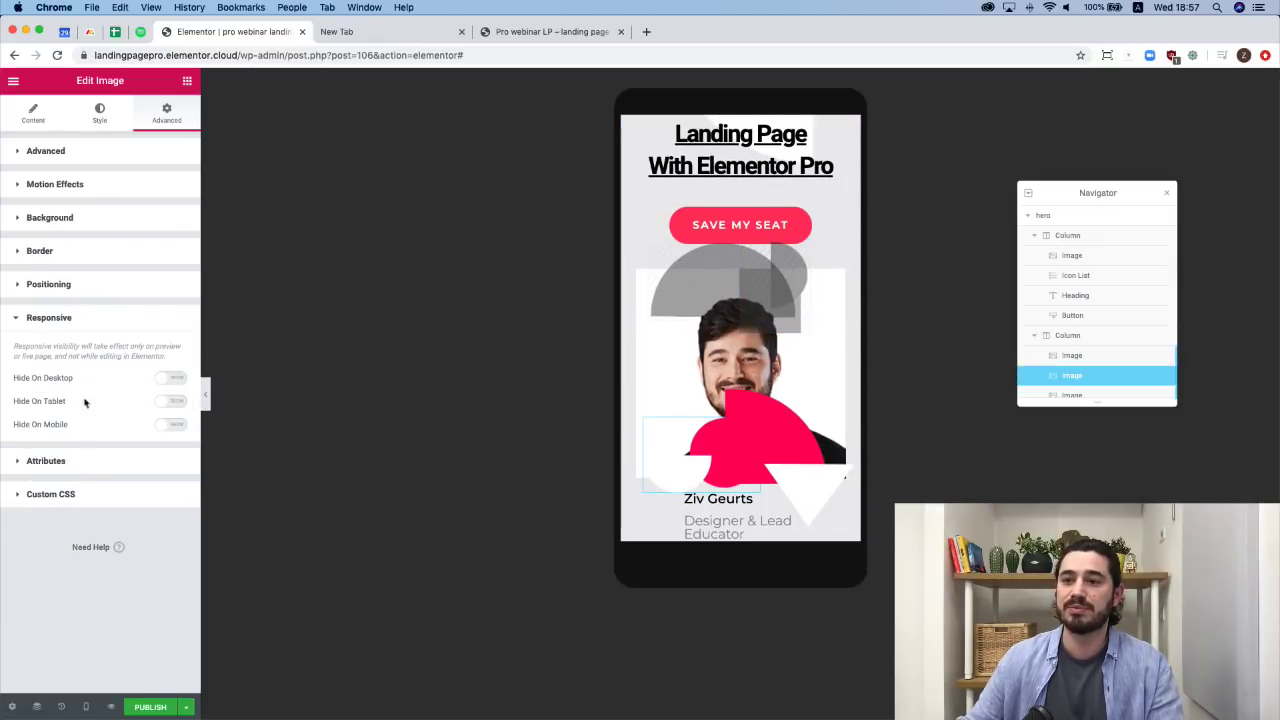
left_click(172, 422)
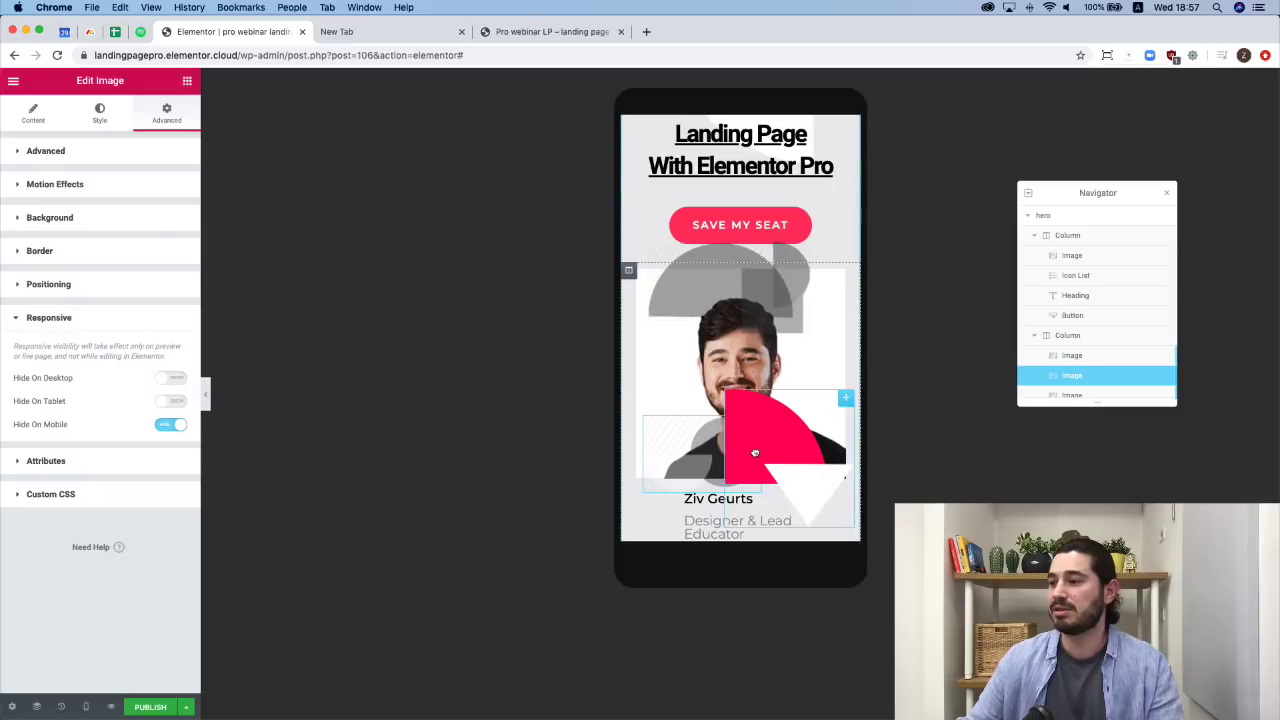
left_click(624, 449)
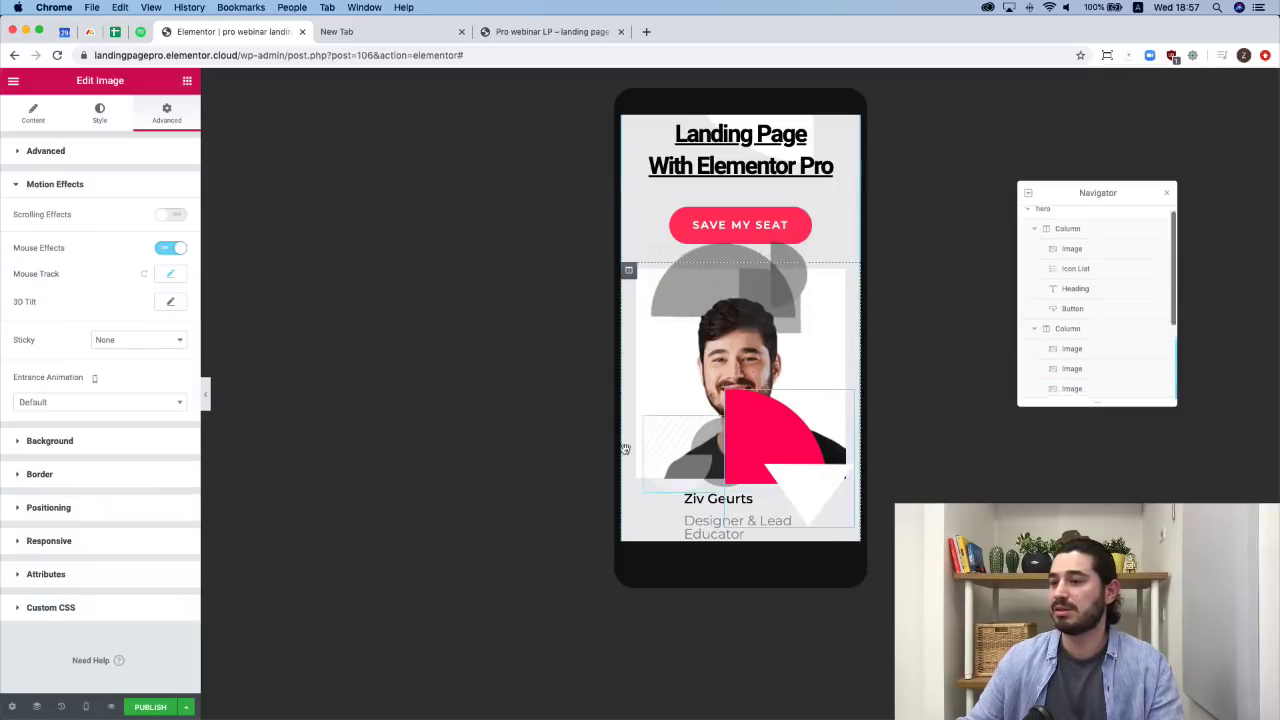
left_click(68, 508)
left_click(106, 286)
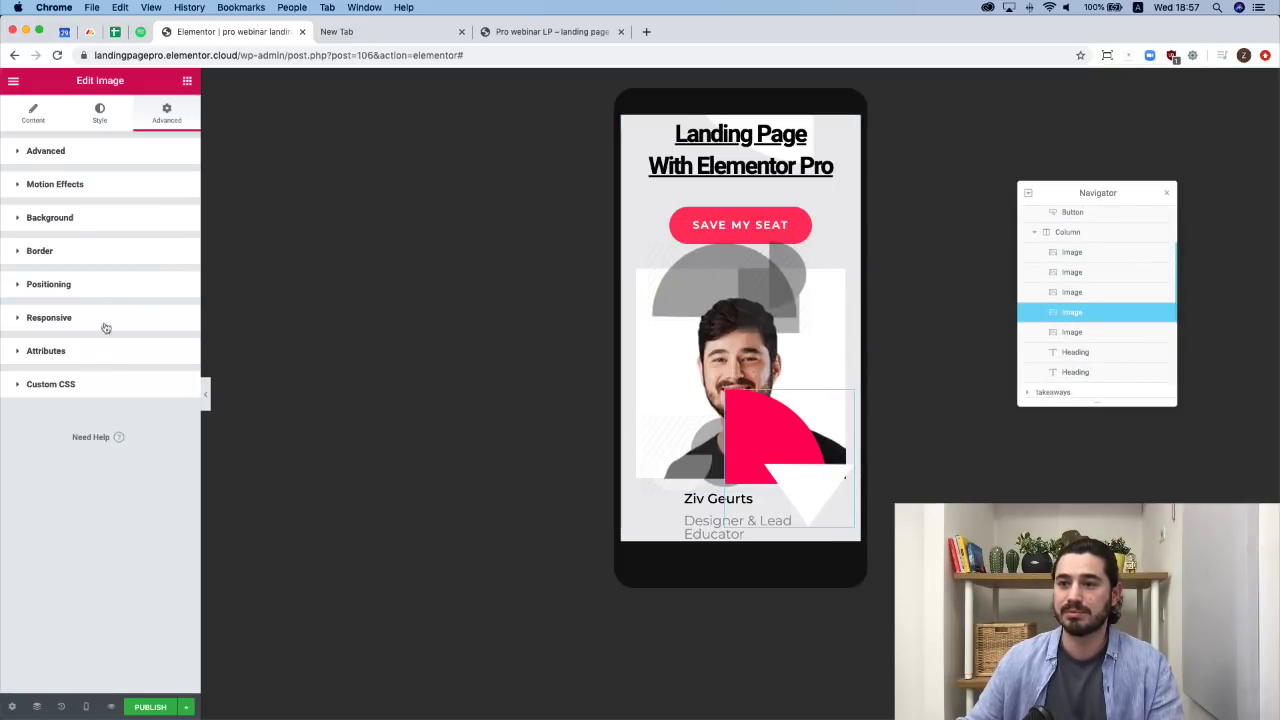
left_click(105, 318)
left_click(170, 424)
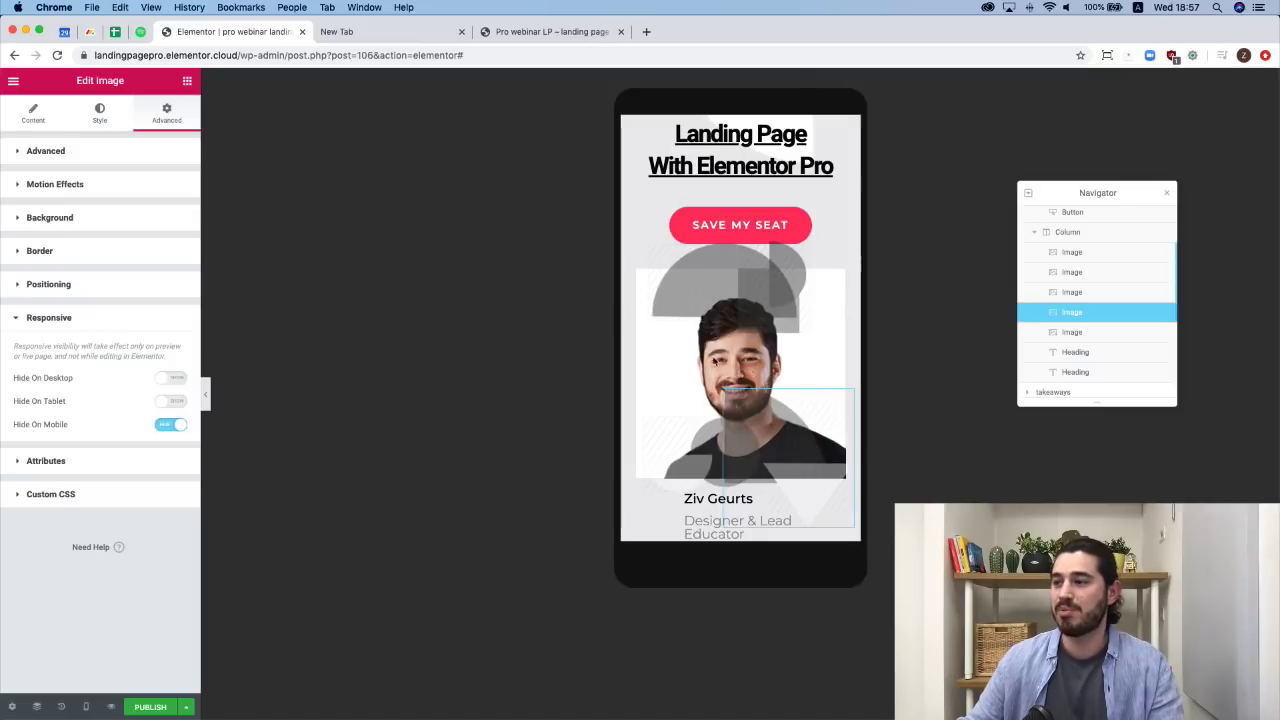
left_click(207, 396)
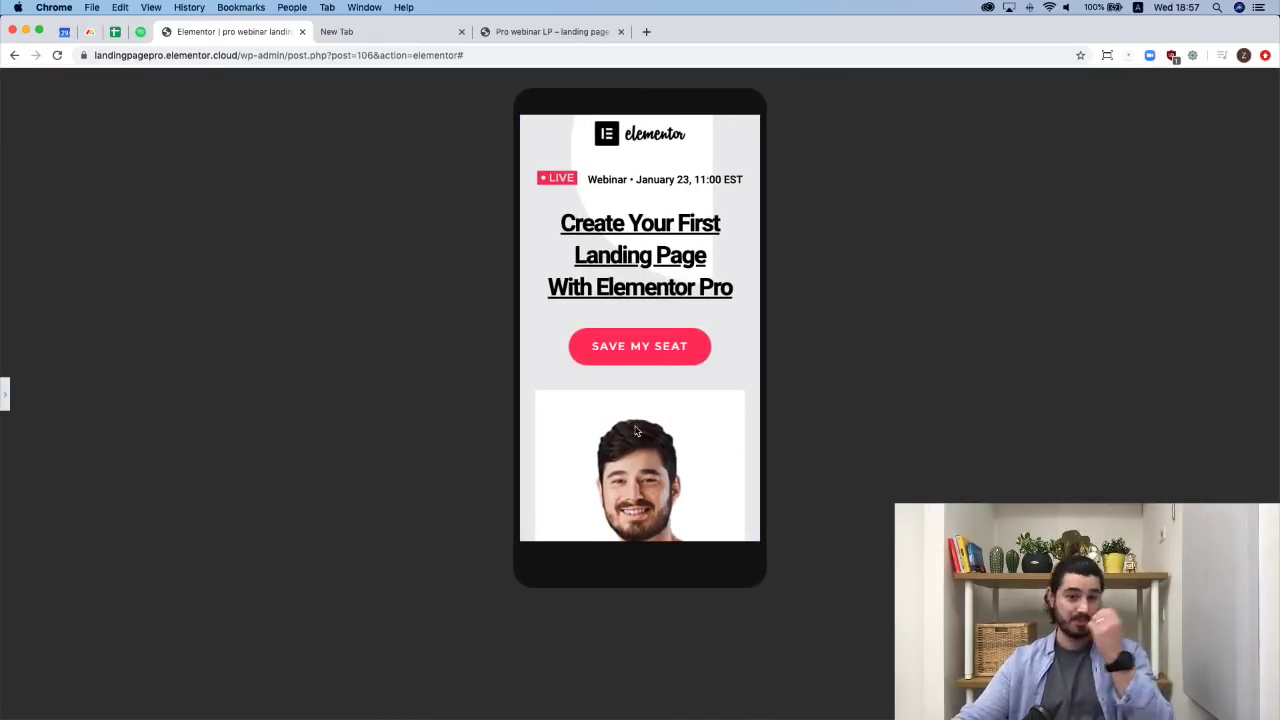
Restore the editing panel and move the speaker photo up to the second image slot in the Navigator
left_click(5, 395)
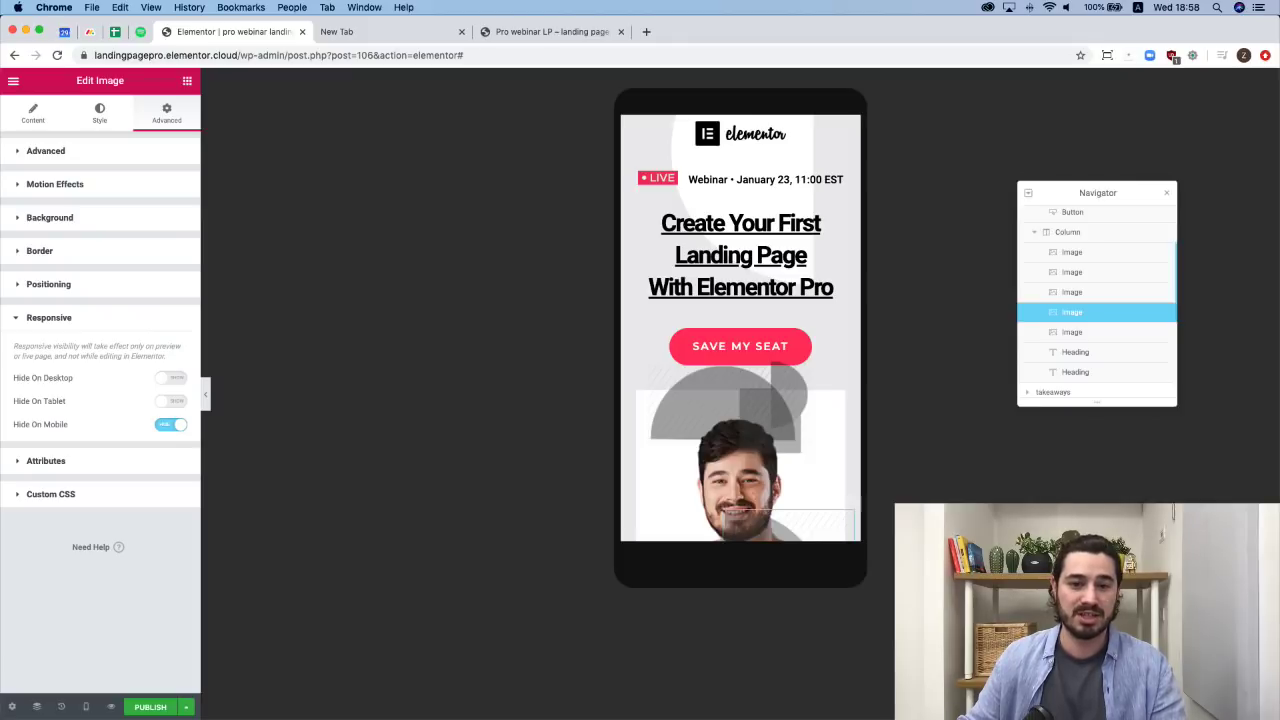
left_click_drag(1078, 330, 1078, 280)
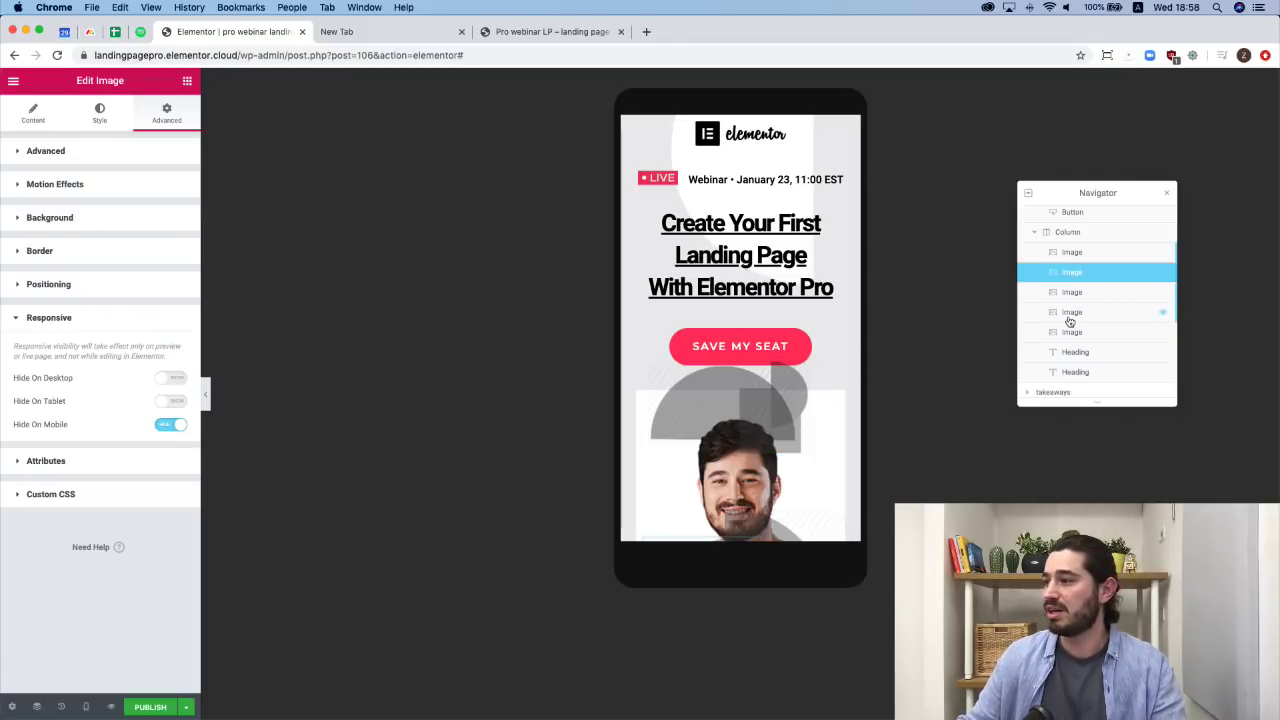
Rename the speaker photo element in the Navigator with the speaker's name
left_click(1072, 312)
left_click(1073, 352)
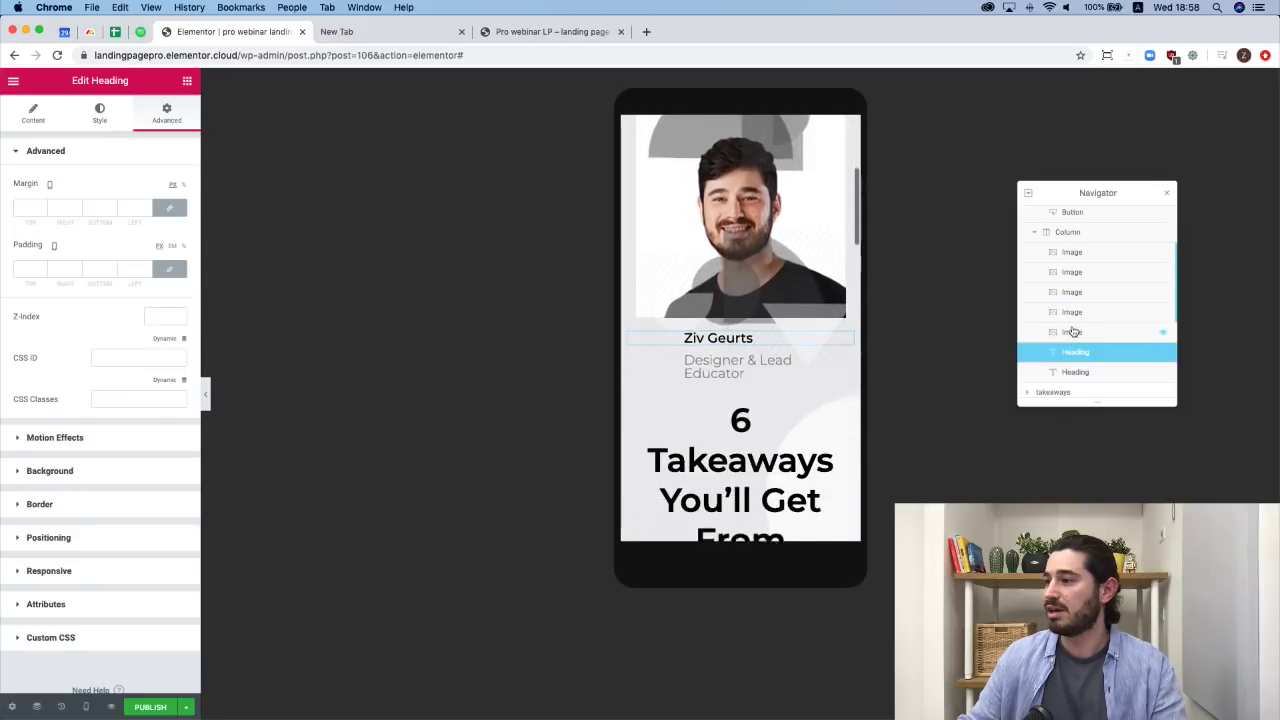
left_click(1073, 331)
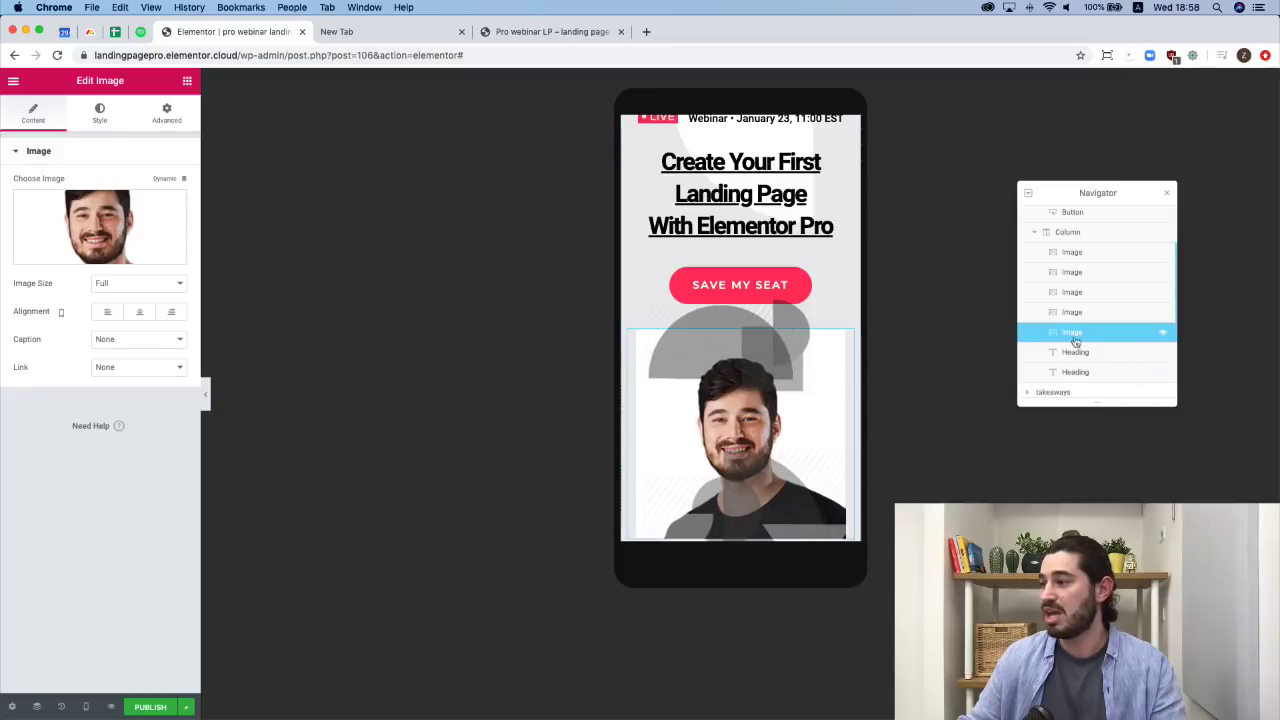
type("Zi")
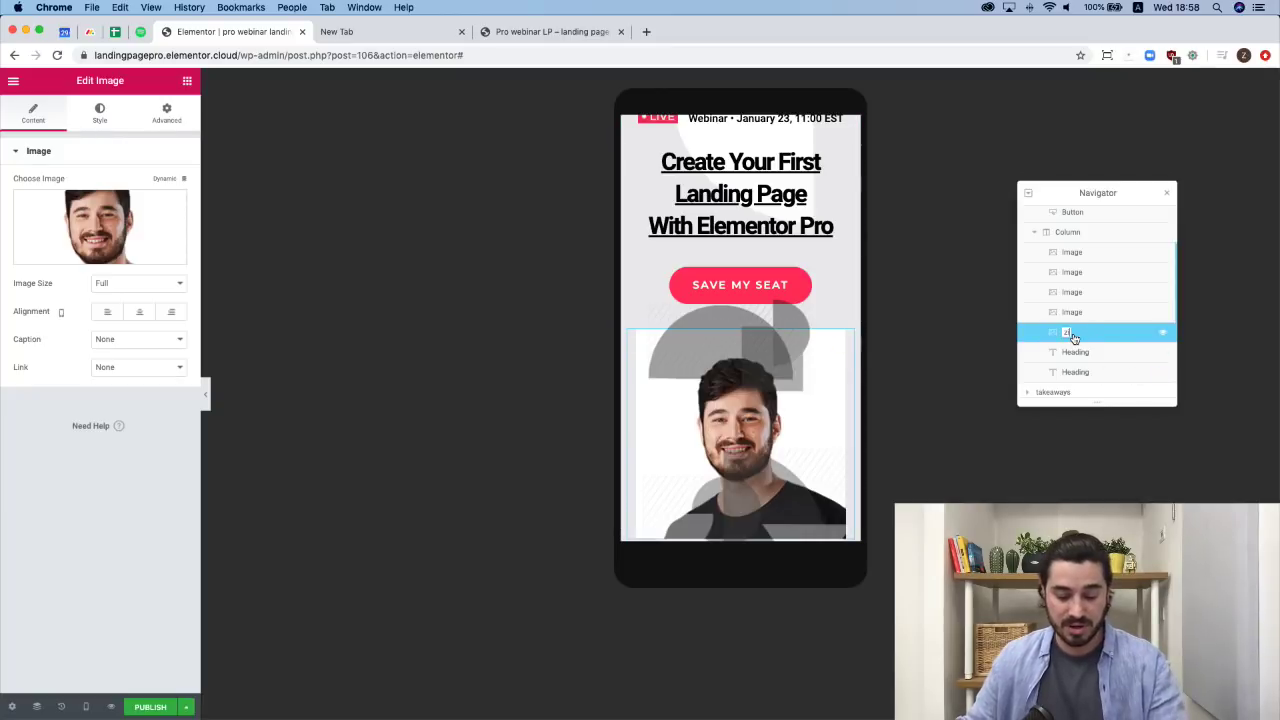
type("v")
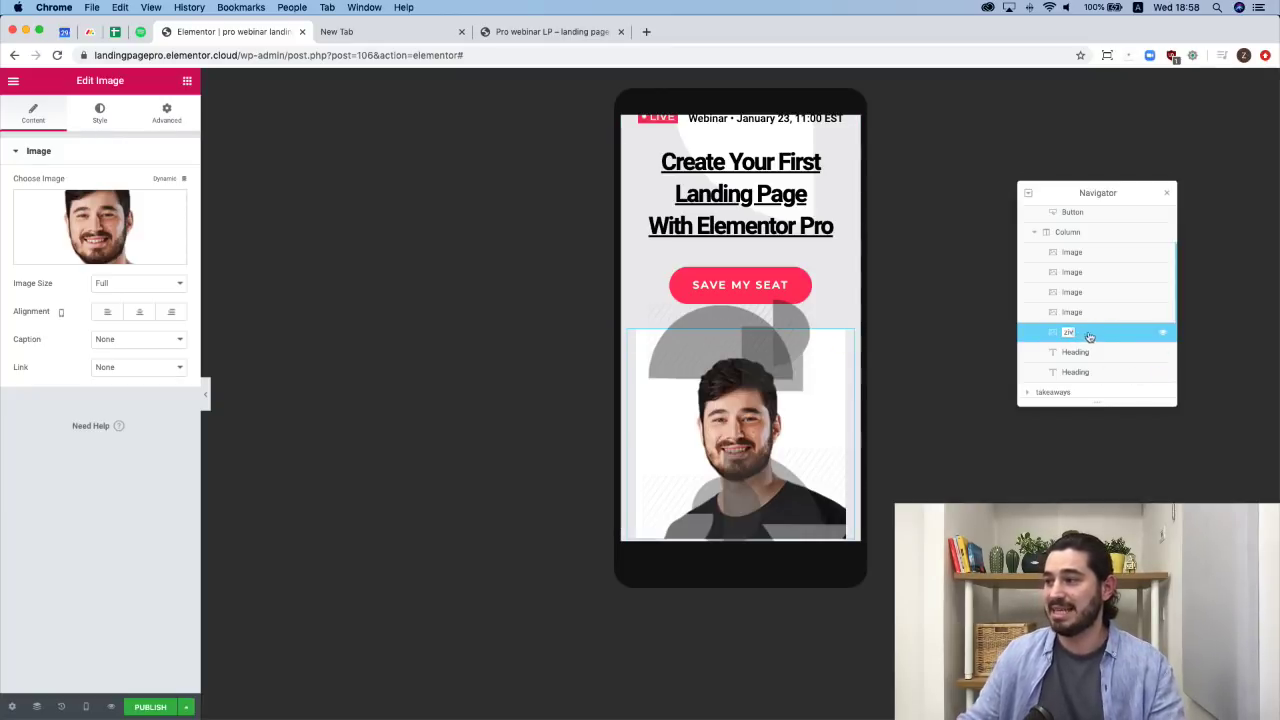
left_click(1110, 314)
left_click(1070, 335)
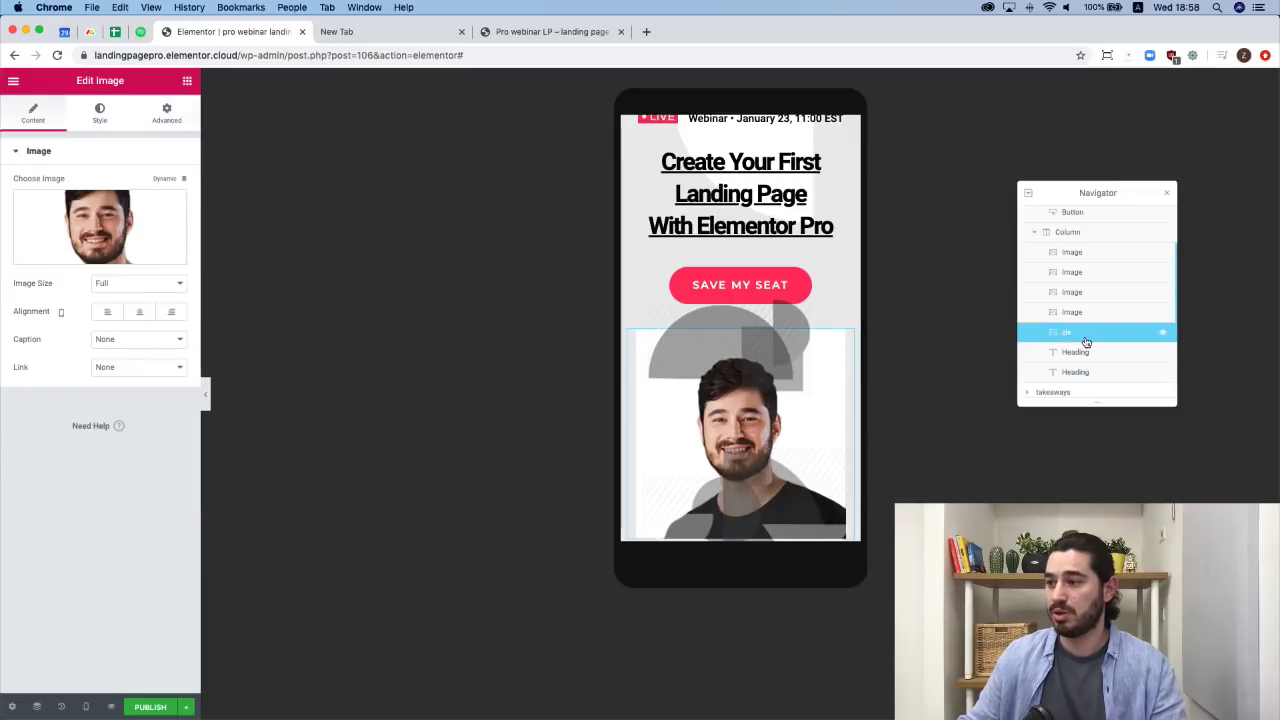
Shrink the speaker photo's width to 59 and select the hero section
scroll(766, 397, "down", 2)
scroll(740, 385, "up", 2)
scroll(712, 373, "down", 1)
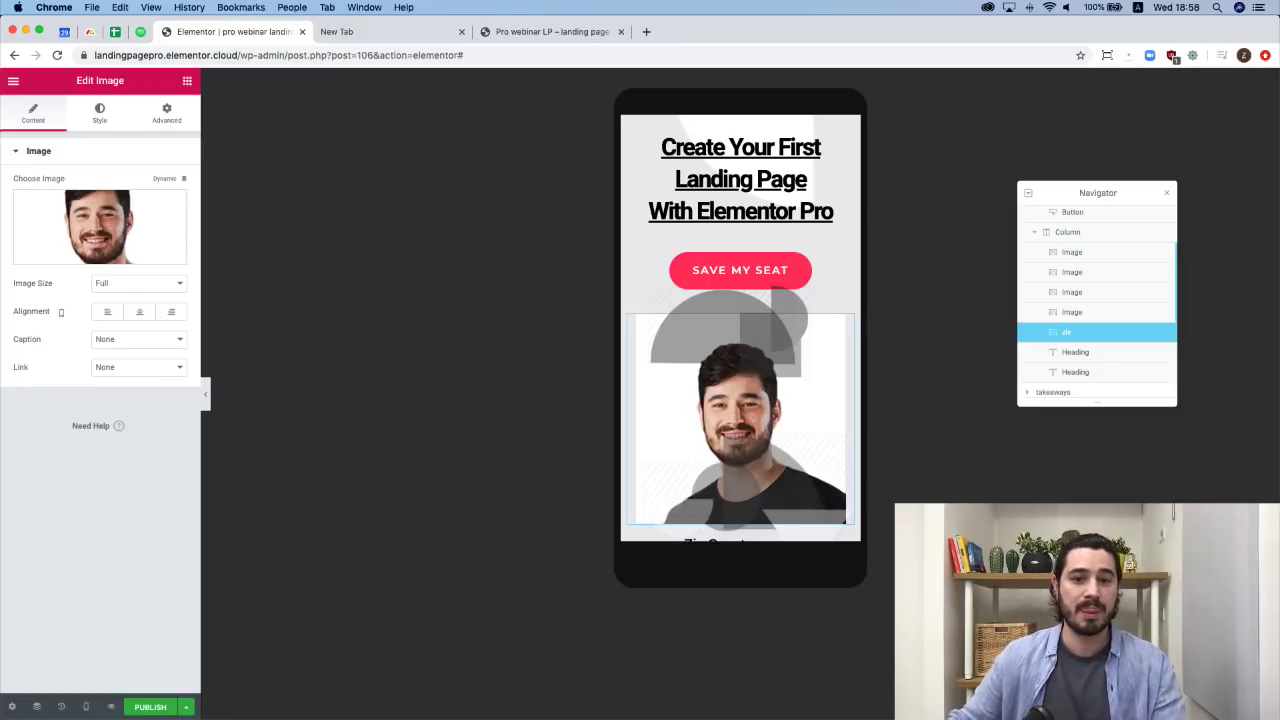
left_click(99, 112)
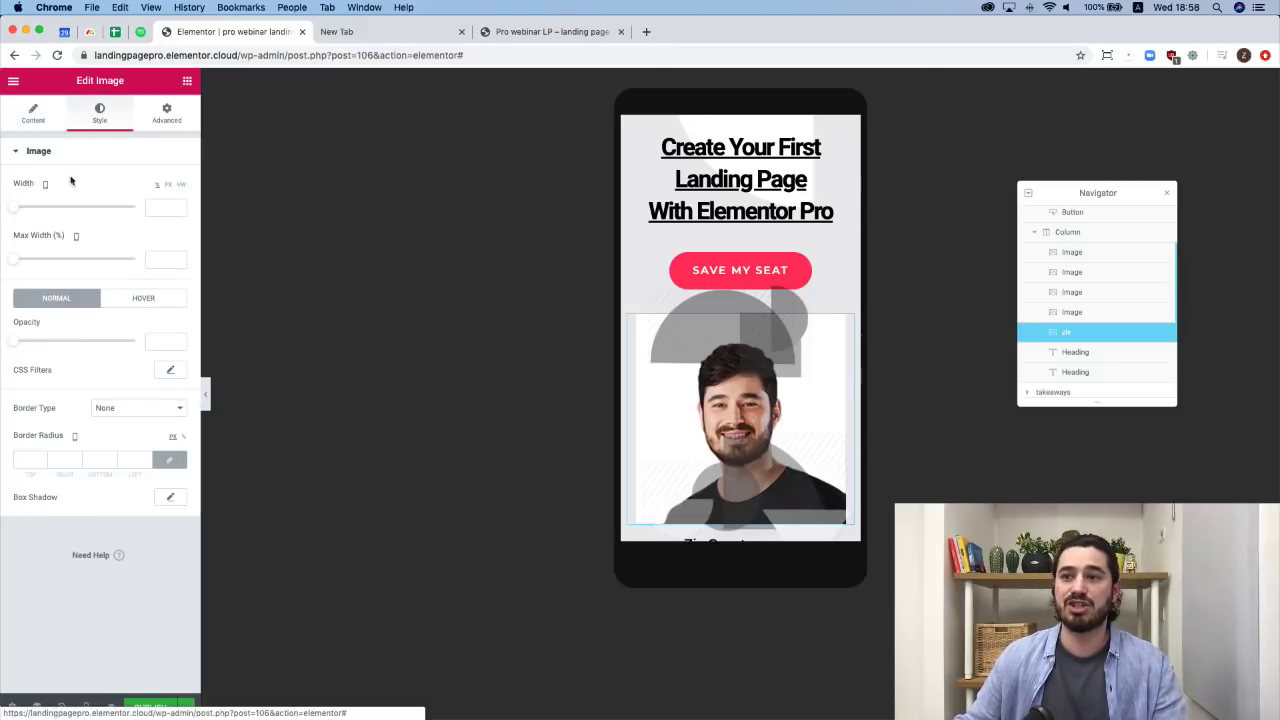
left_click_drag(15, 213, 86, 214)
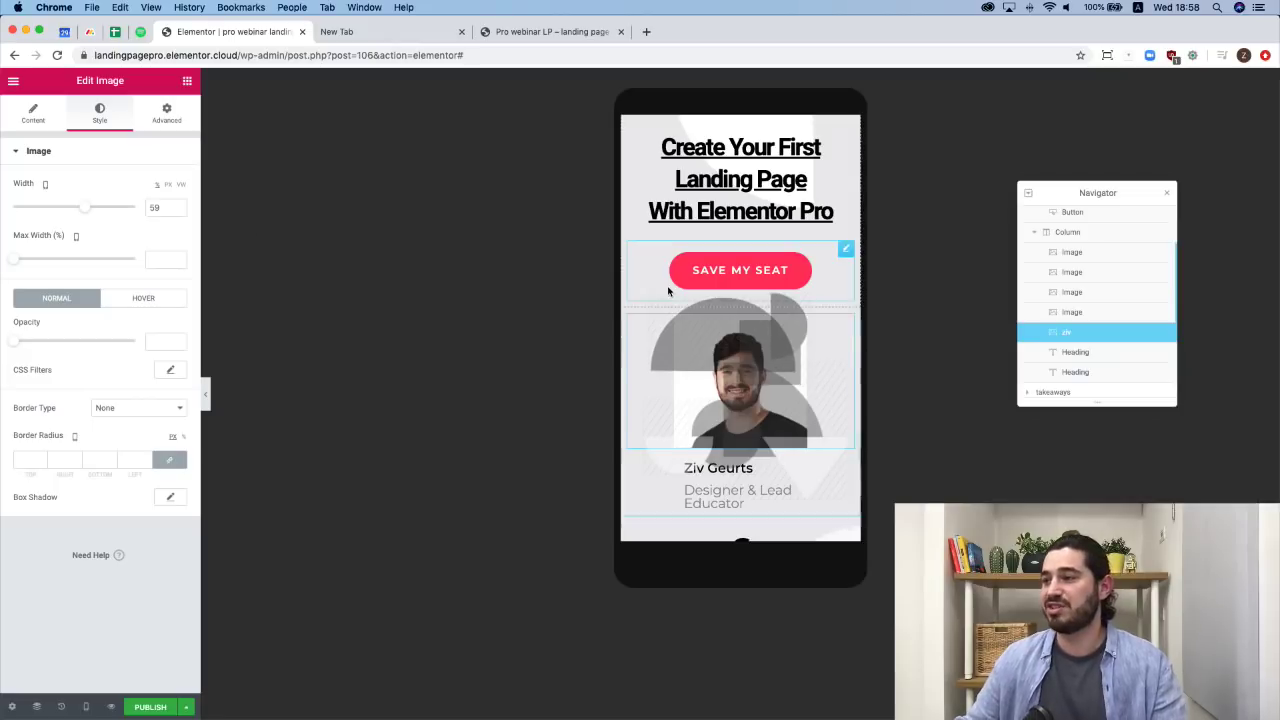
scroll(1071, 266, "up", 3)
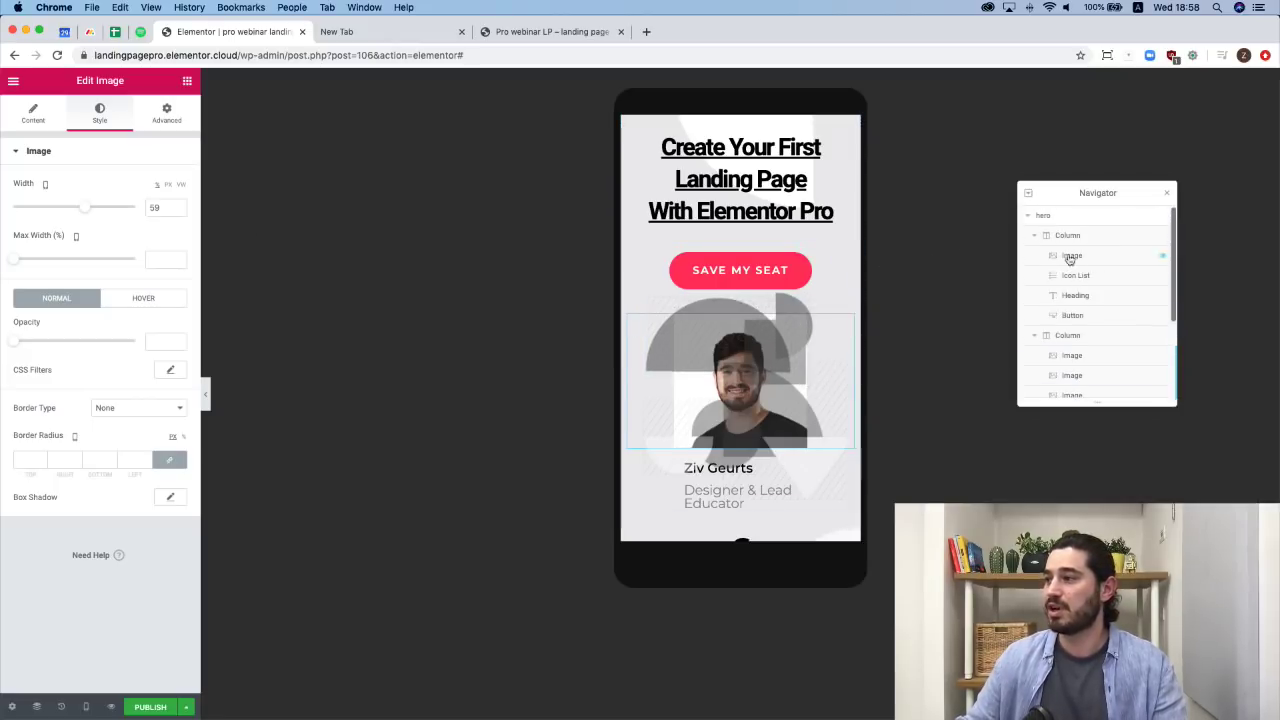
left_click(1046, 218)
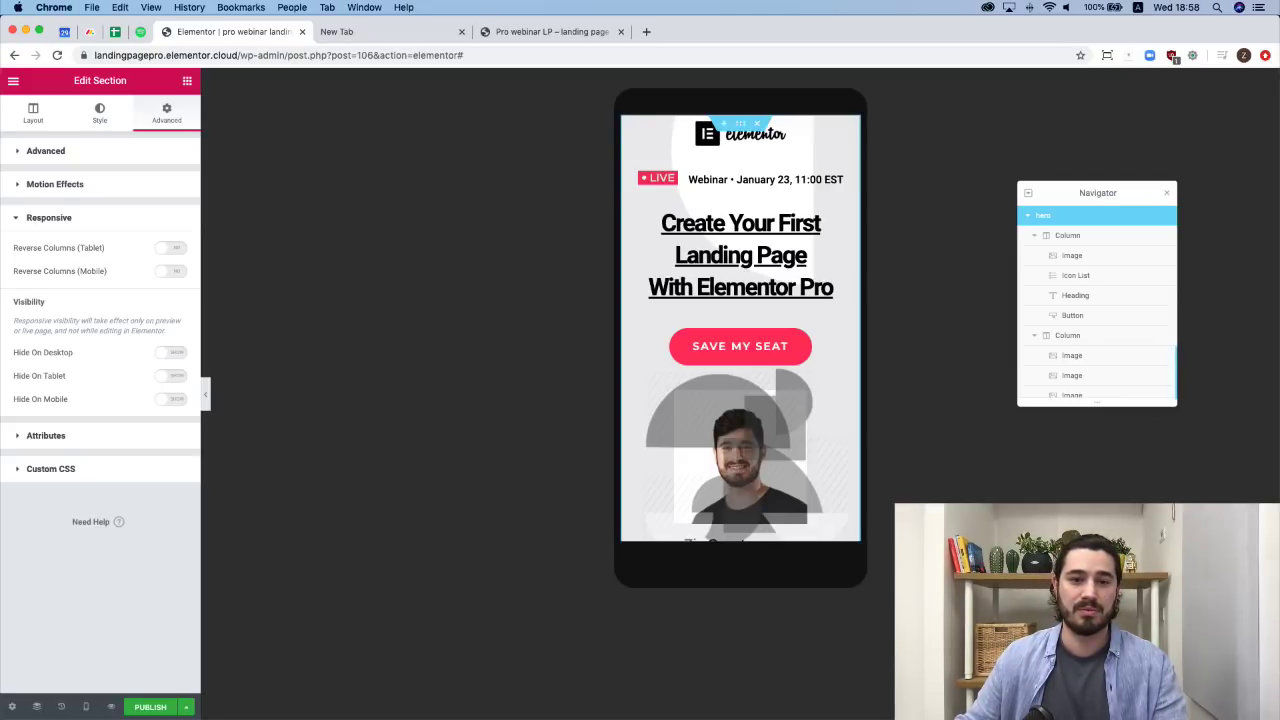
Position the hero background image Top Right with a custom size of width 50, then preview
left_click(100, 118)
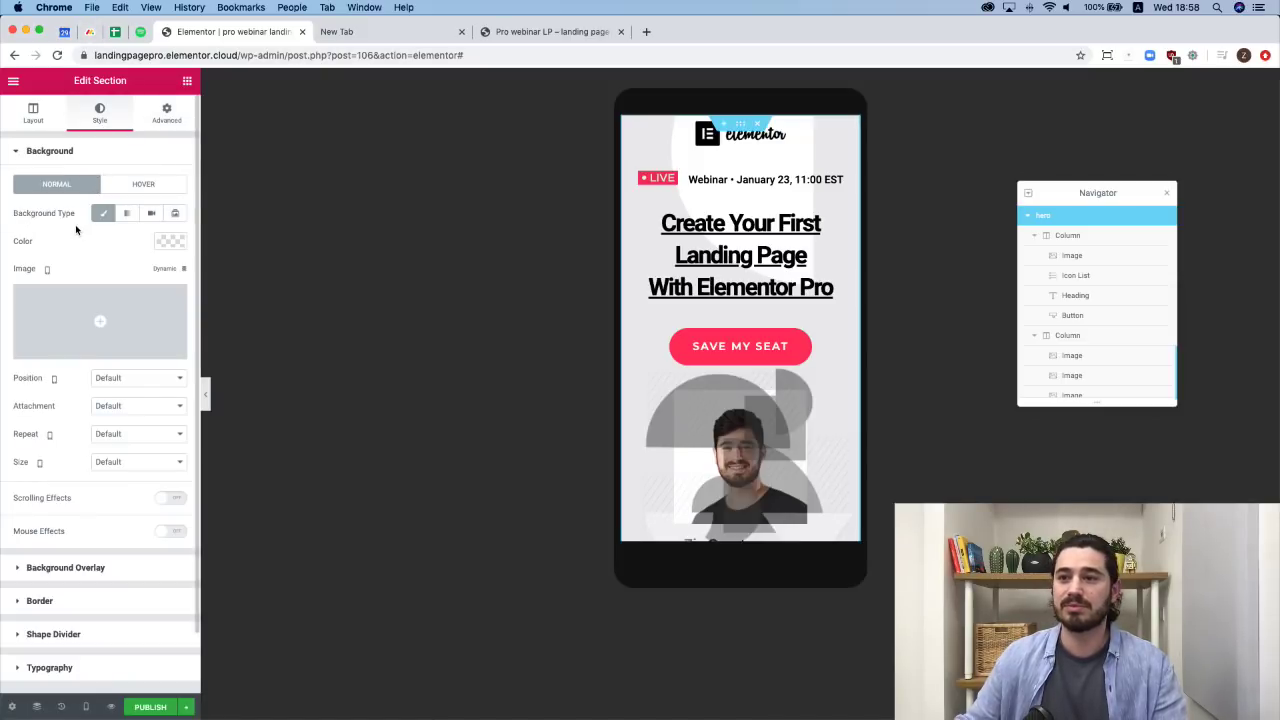
left_click(140, 380)
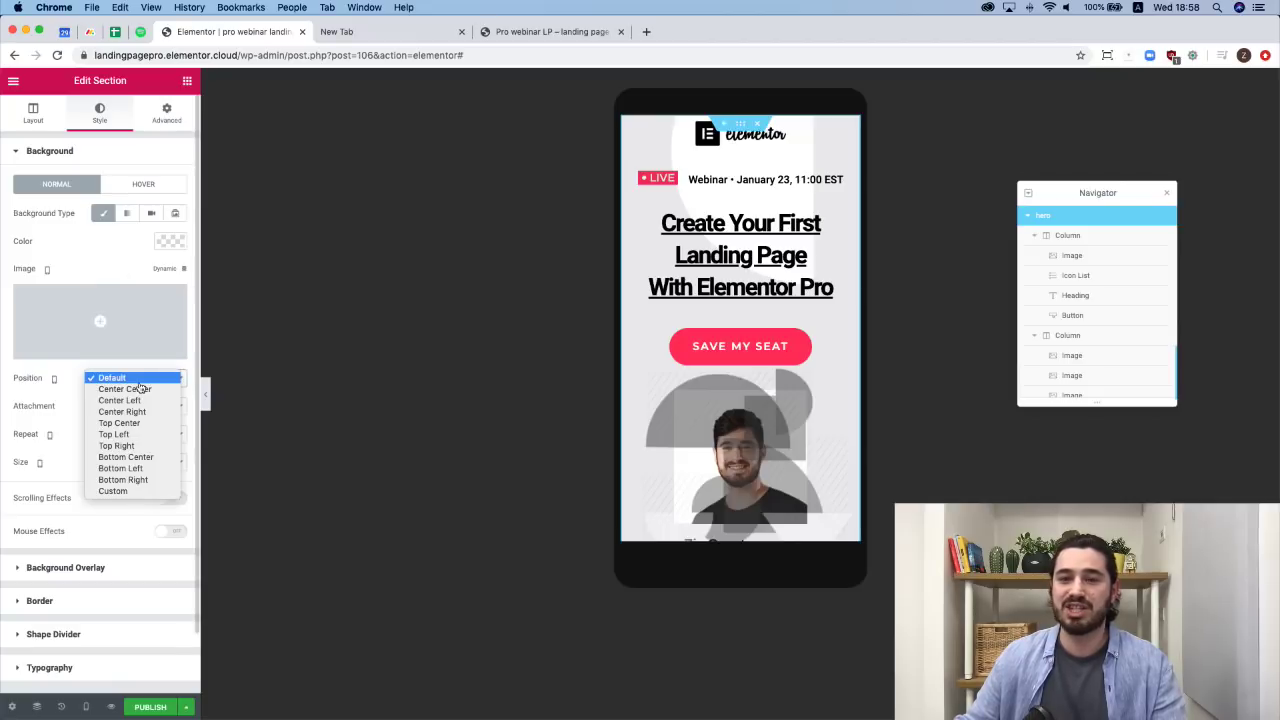
left_click(136, 446)
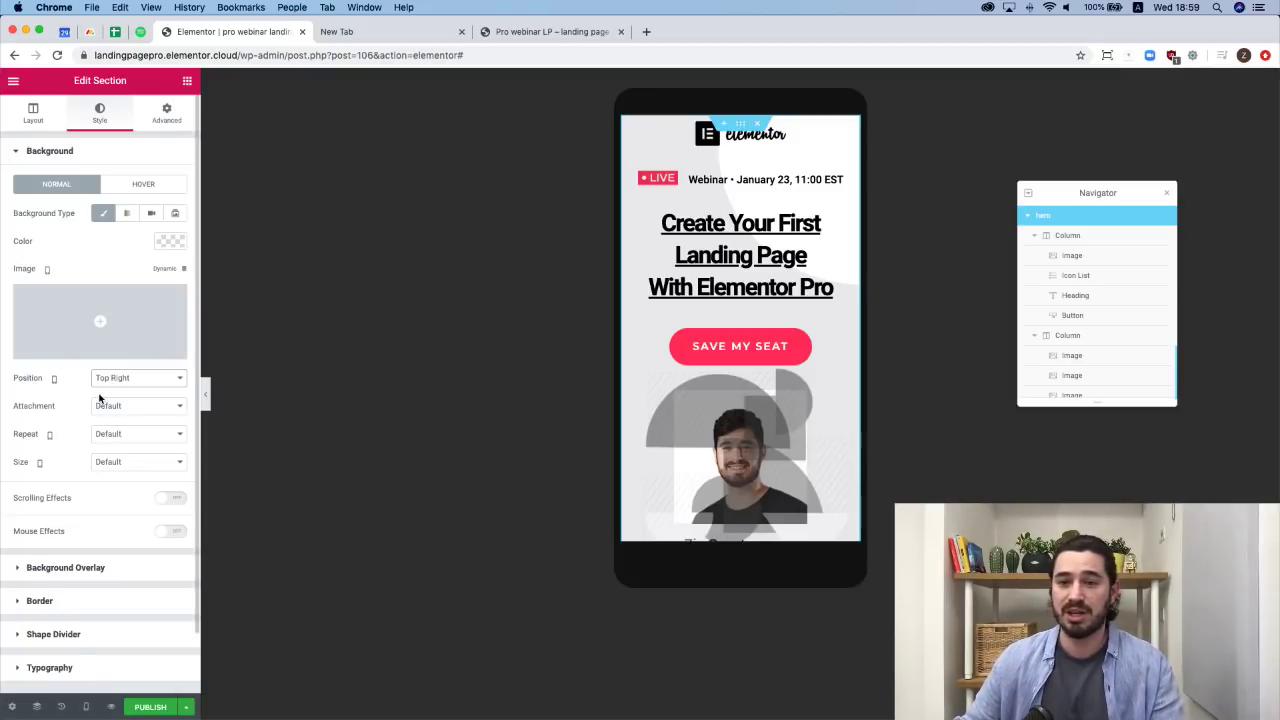
left_click(125, 462)
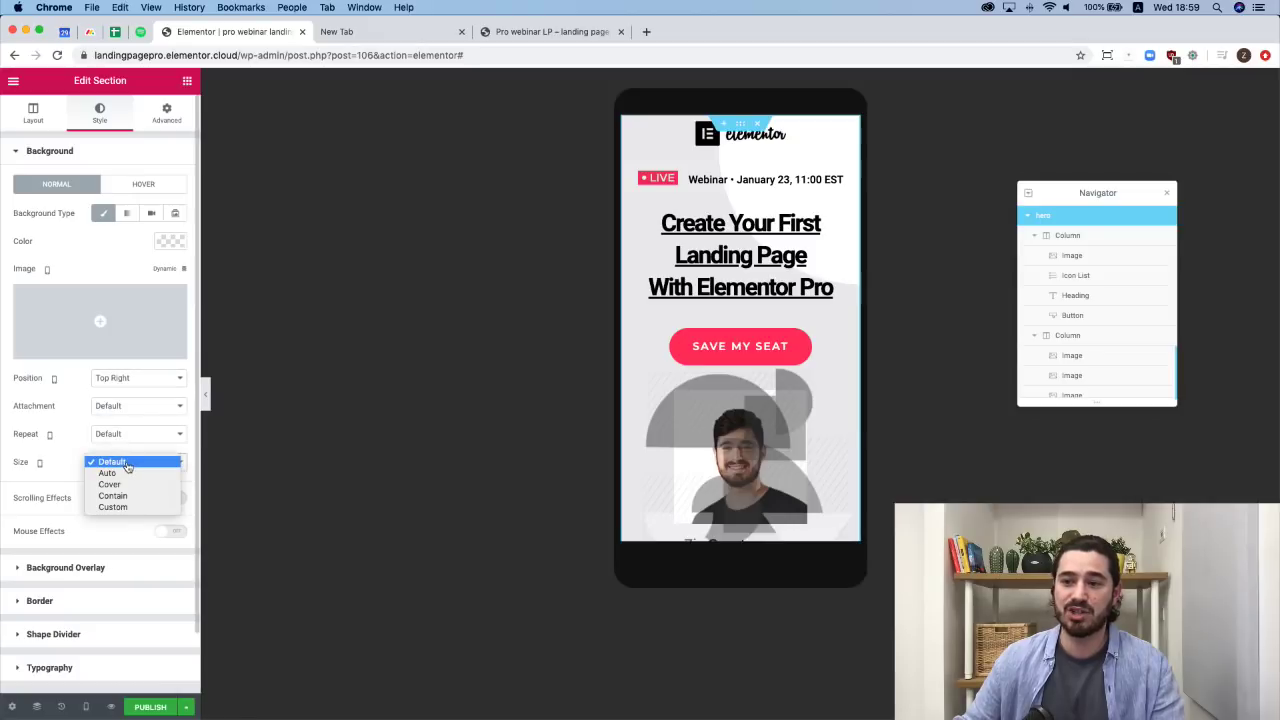
left_click(122, 507)
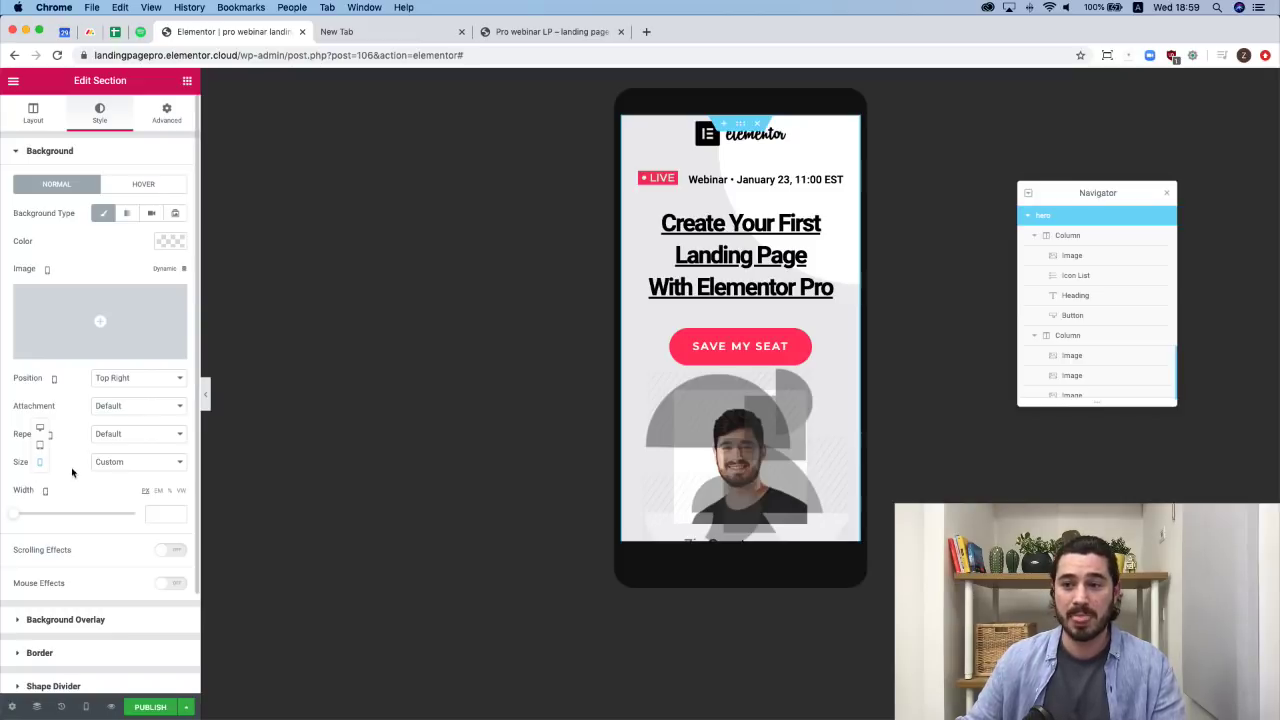
mouse_move(13, 518)
left_mouse_down()
mouse_move(32, 518)
mouse_move(21, 521)
left_mouse_up()
double_click(156, 516)
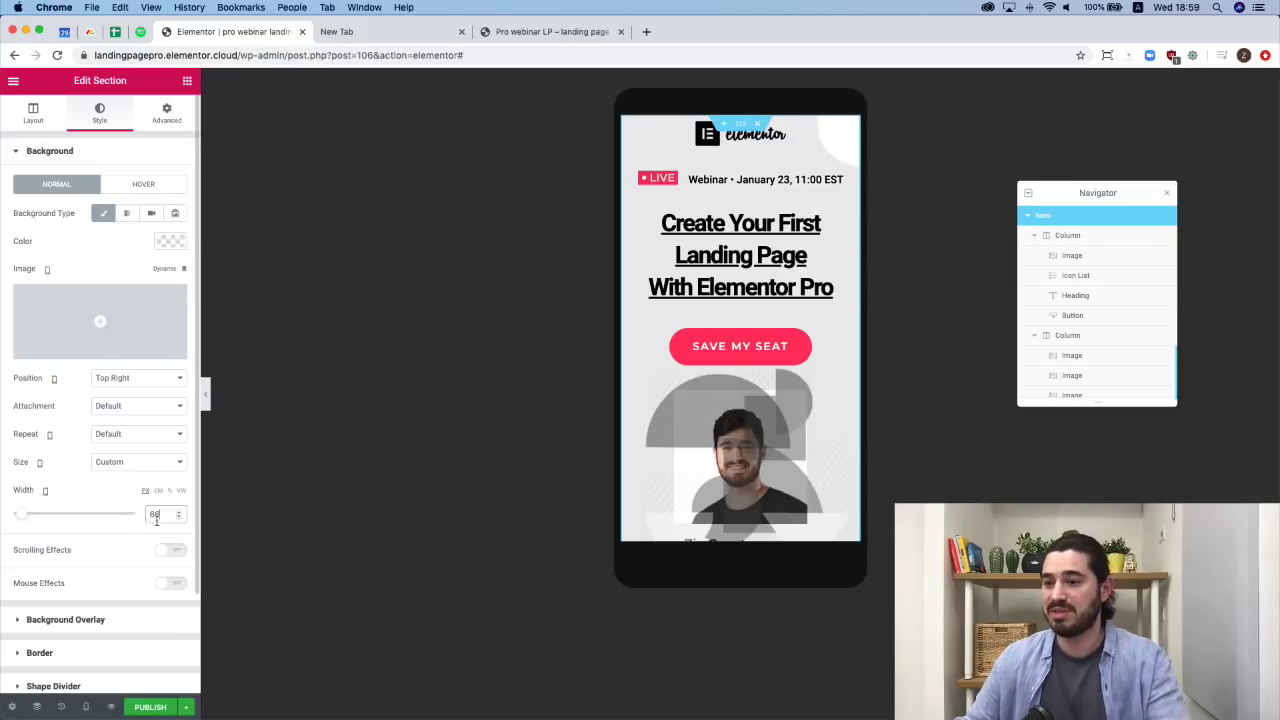
type("50")
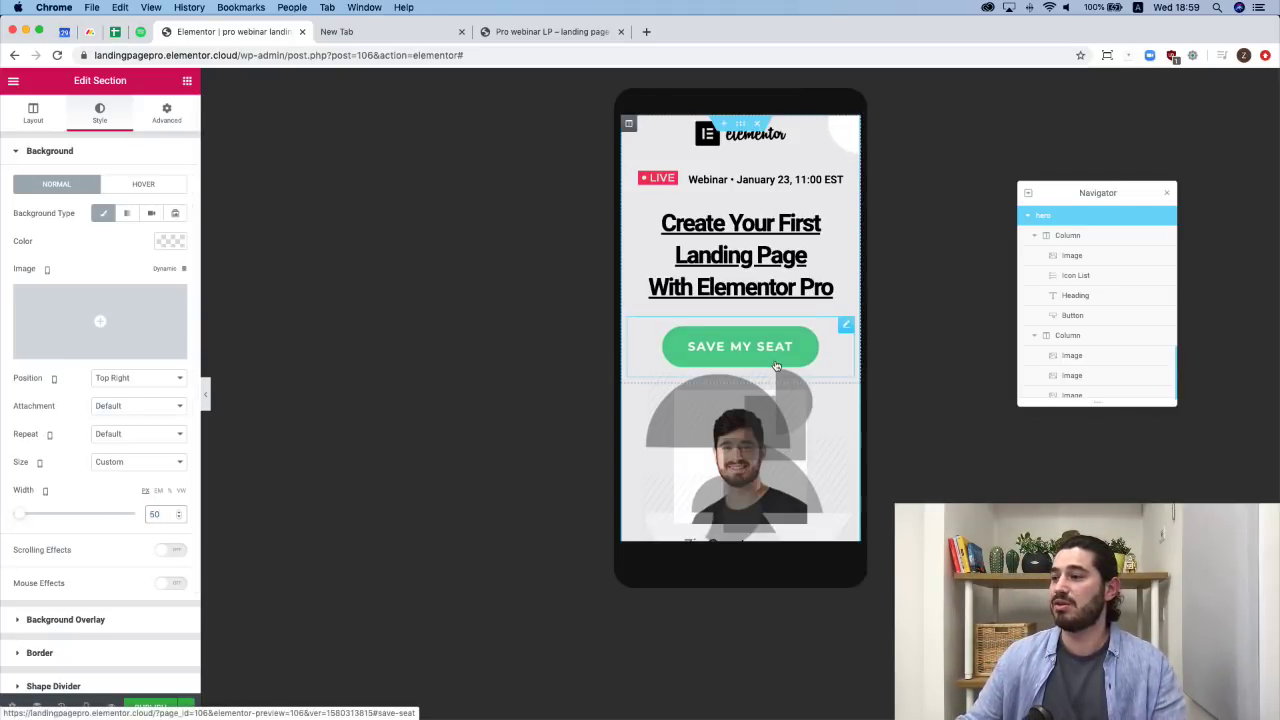
left_click(205, 395)
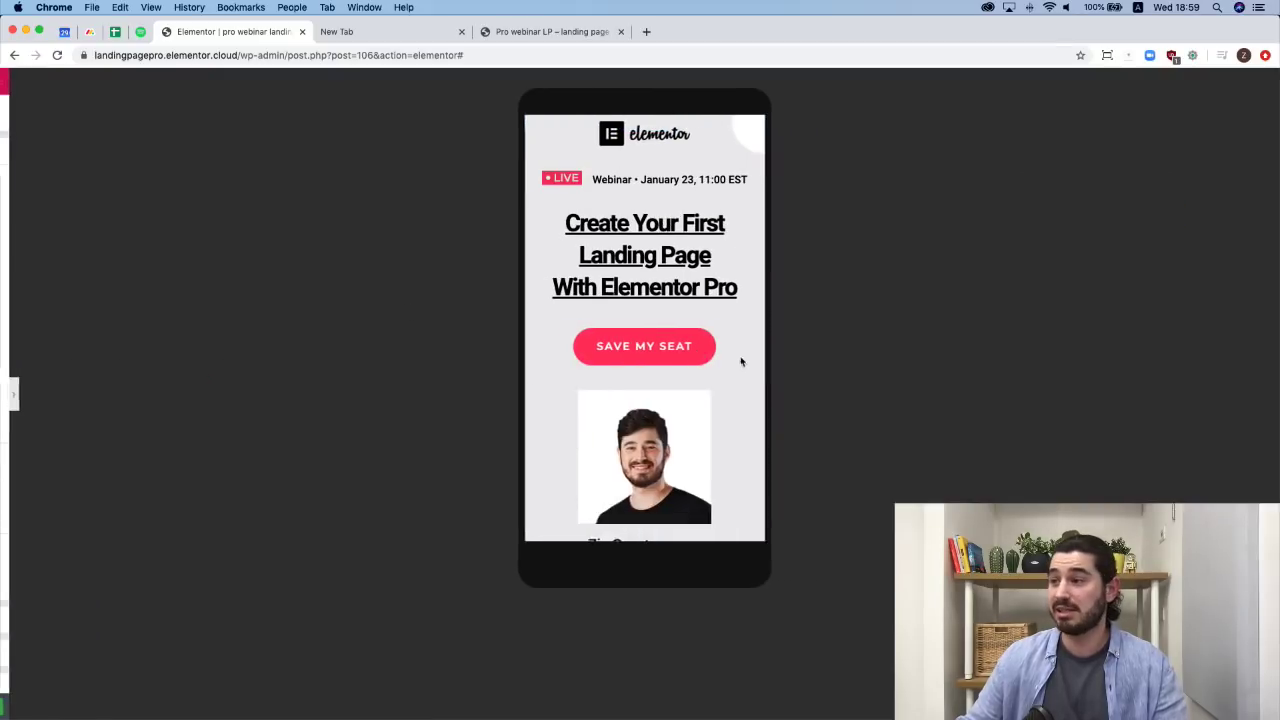
left_click(5, 395)
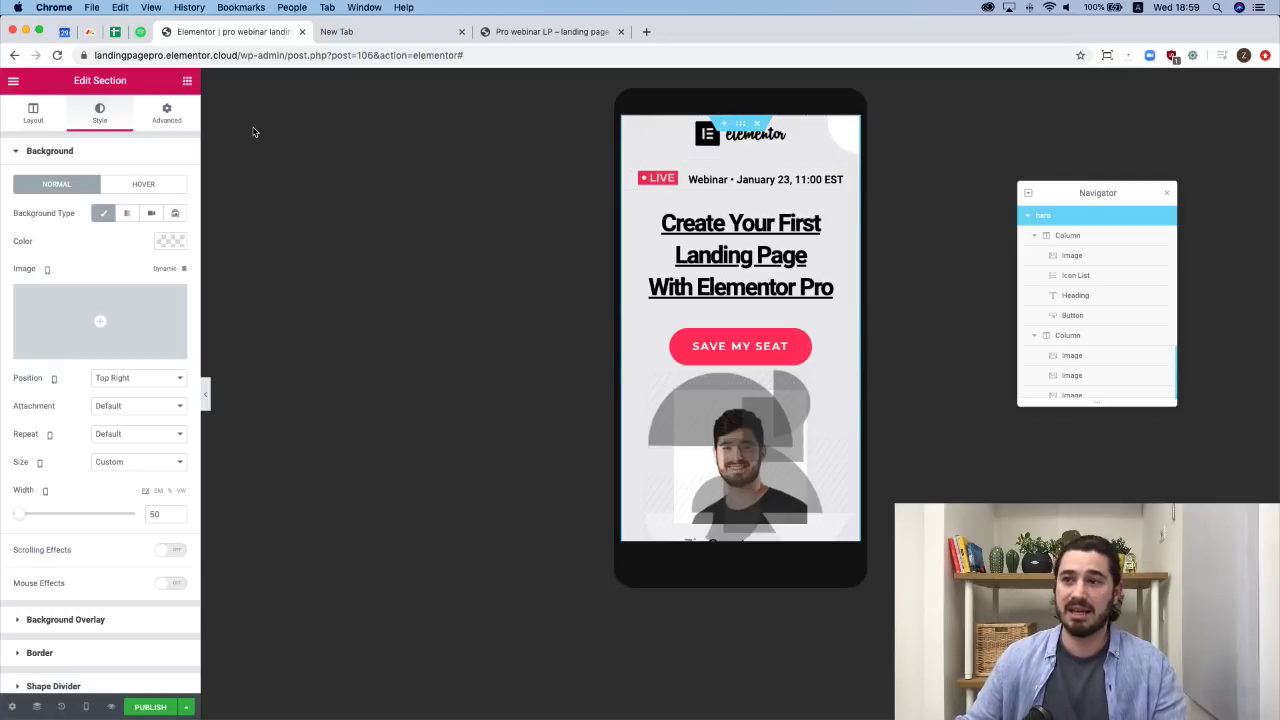
Unlink the hero section's padding, set Top to 5 with other sides 0, and preview
left_click(166, 114)
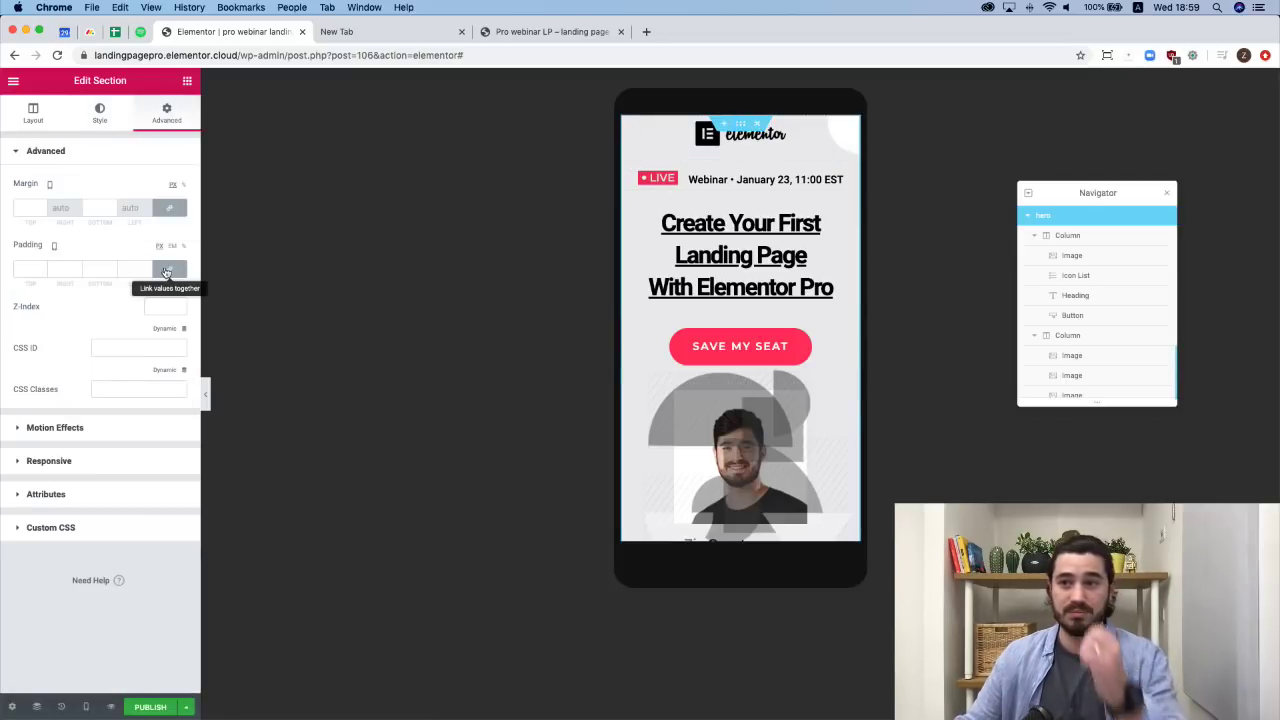
left_click(166, 271)
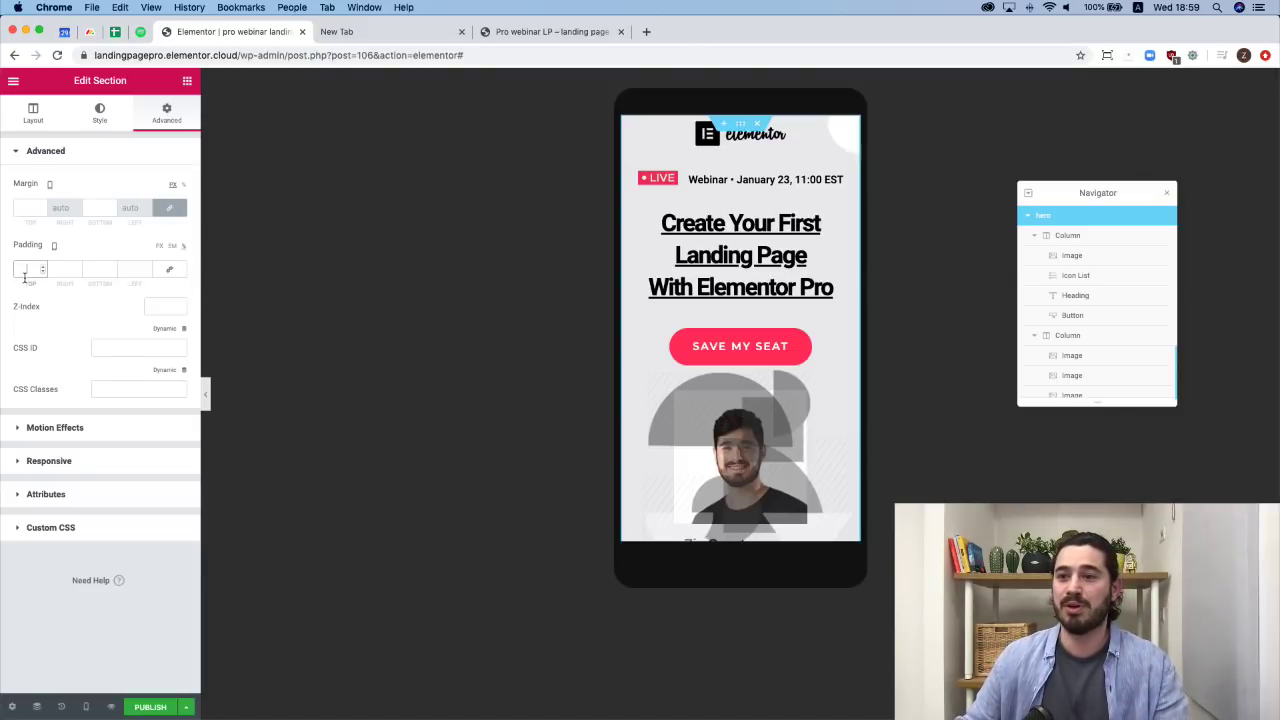
type("5")
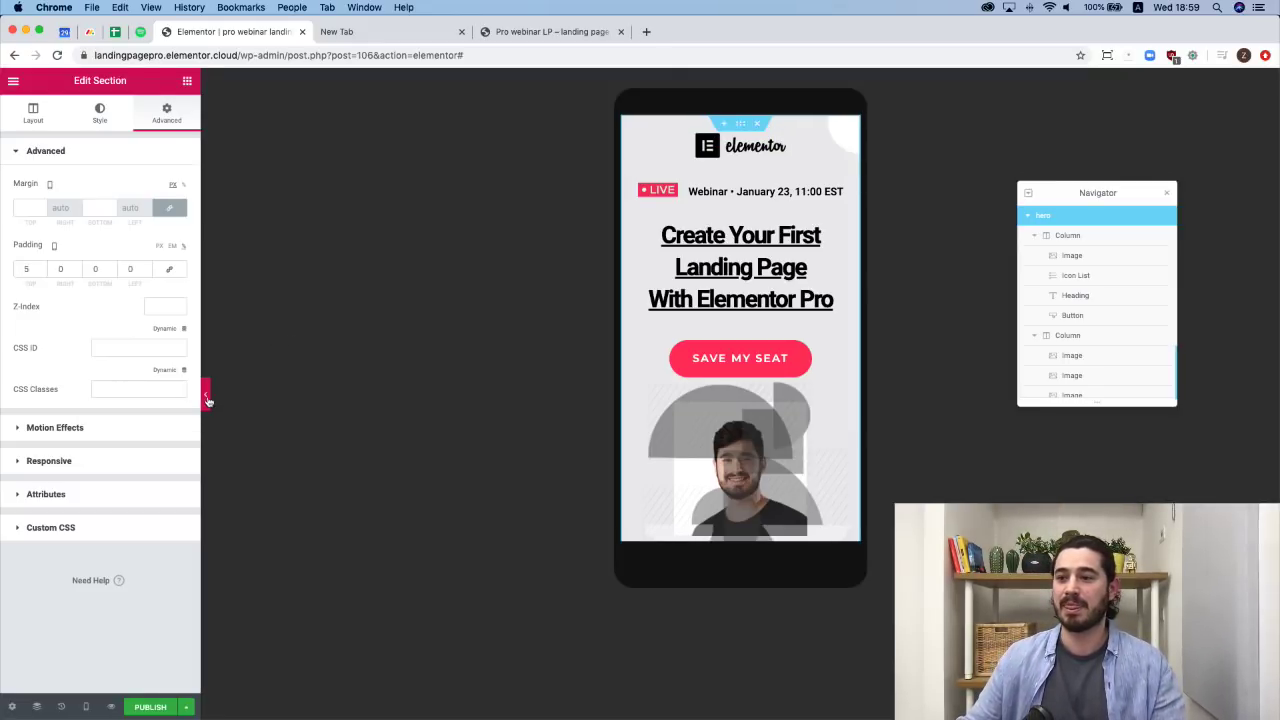
left_click(205, 396)
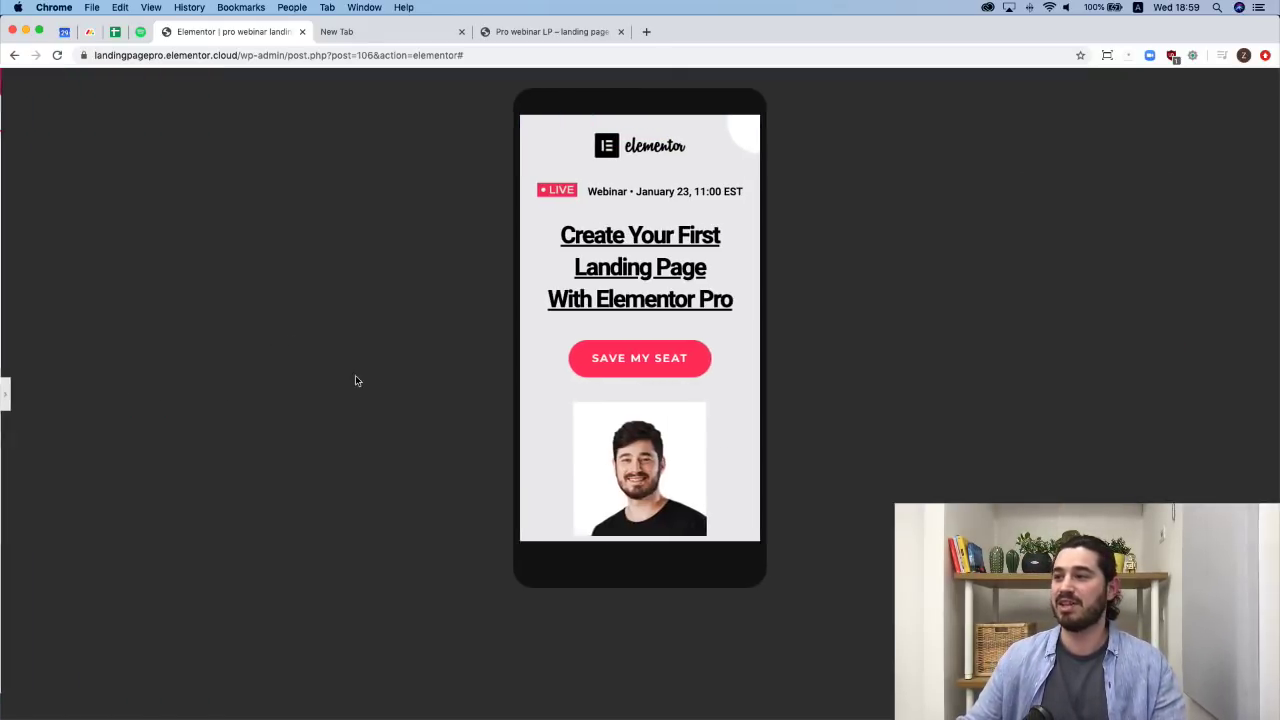
left_click(5, 394)
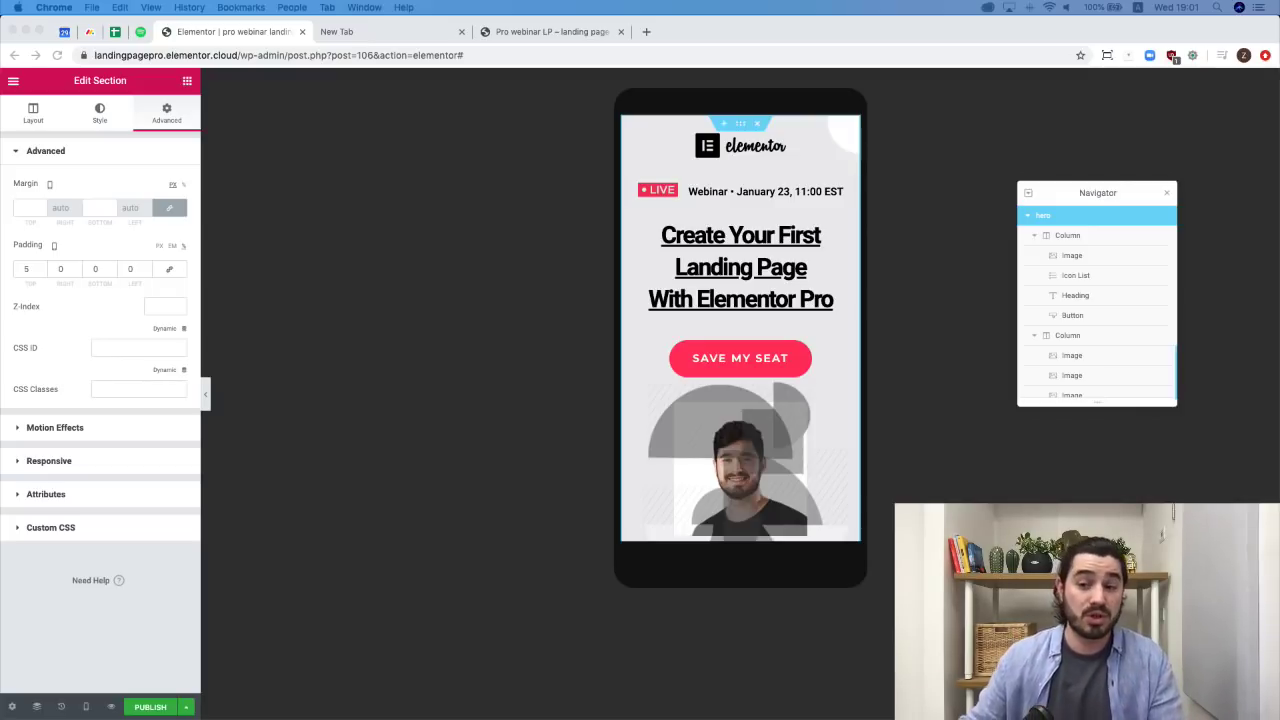
Check the Publish save options, close them unsaved, and open the History panel
left_click(174, 652)
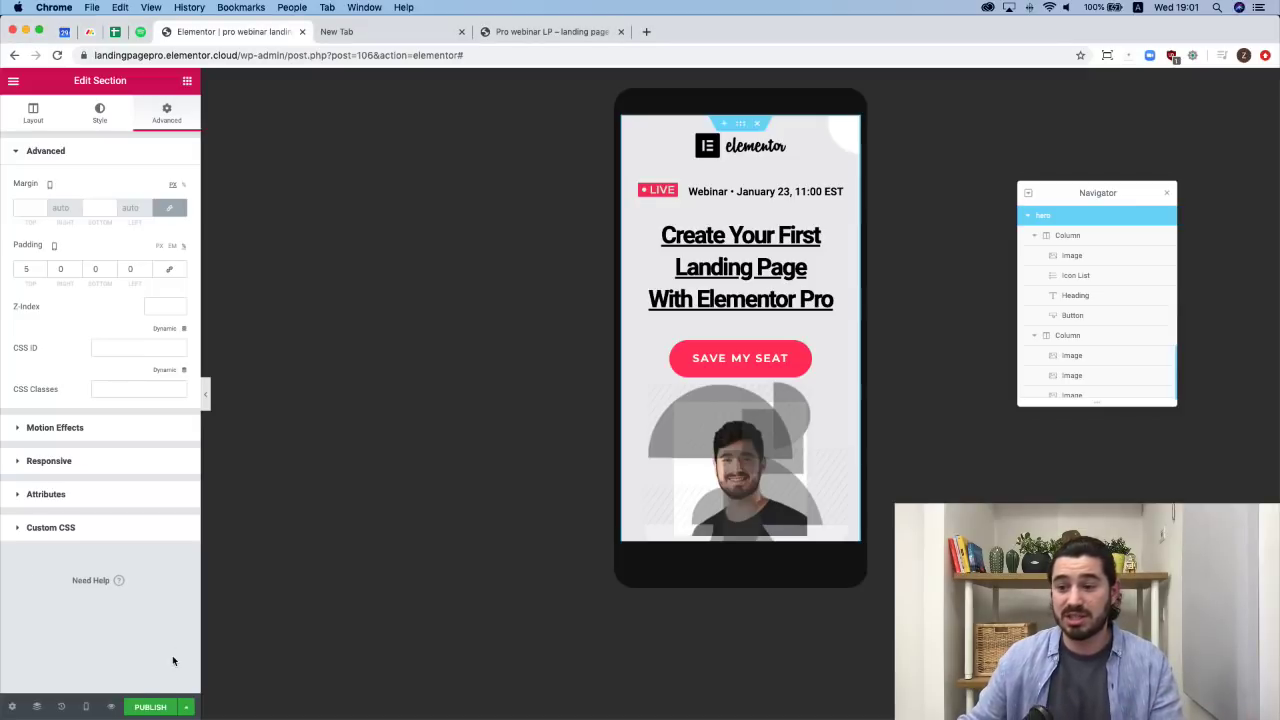
left_click(189, 707)
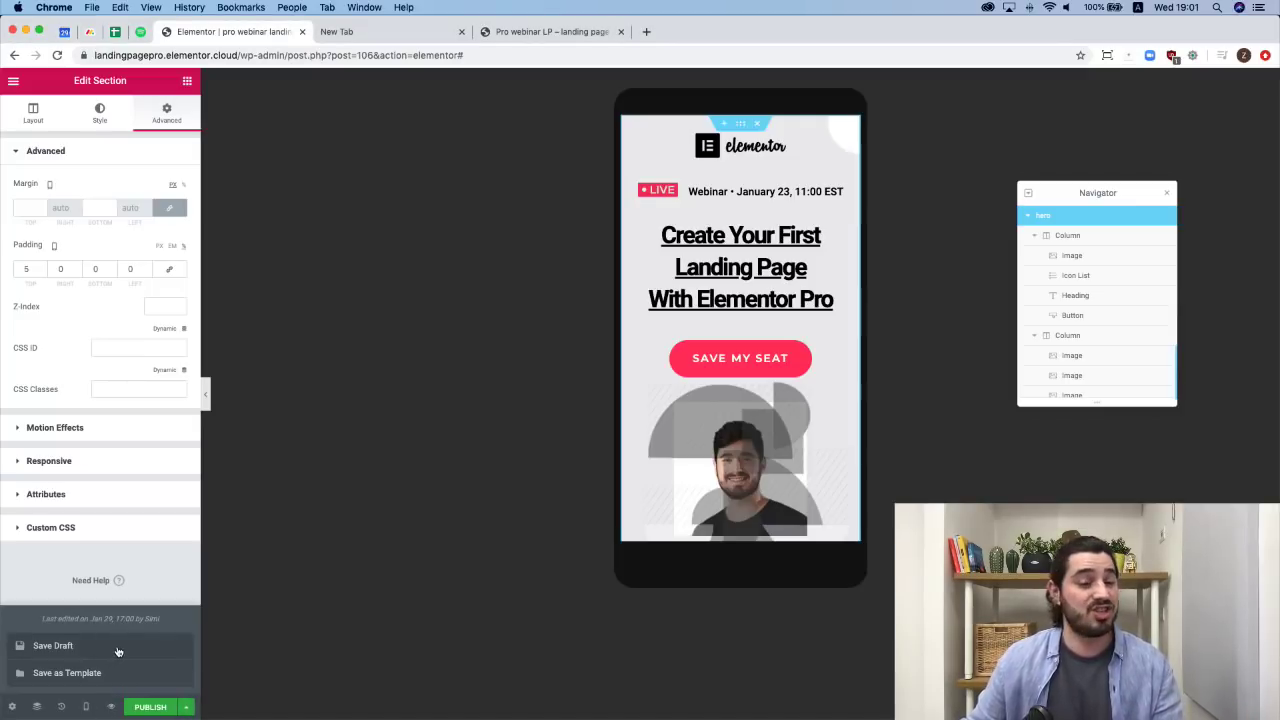
left_click(165, 580)
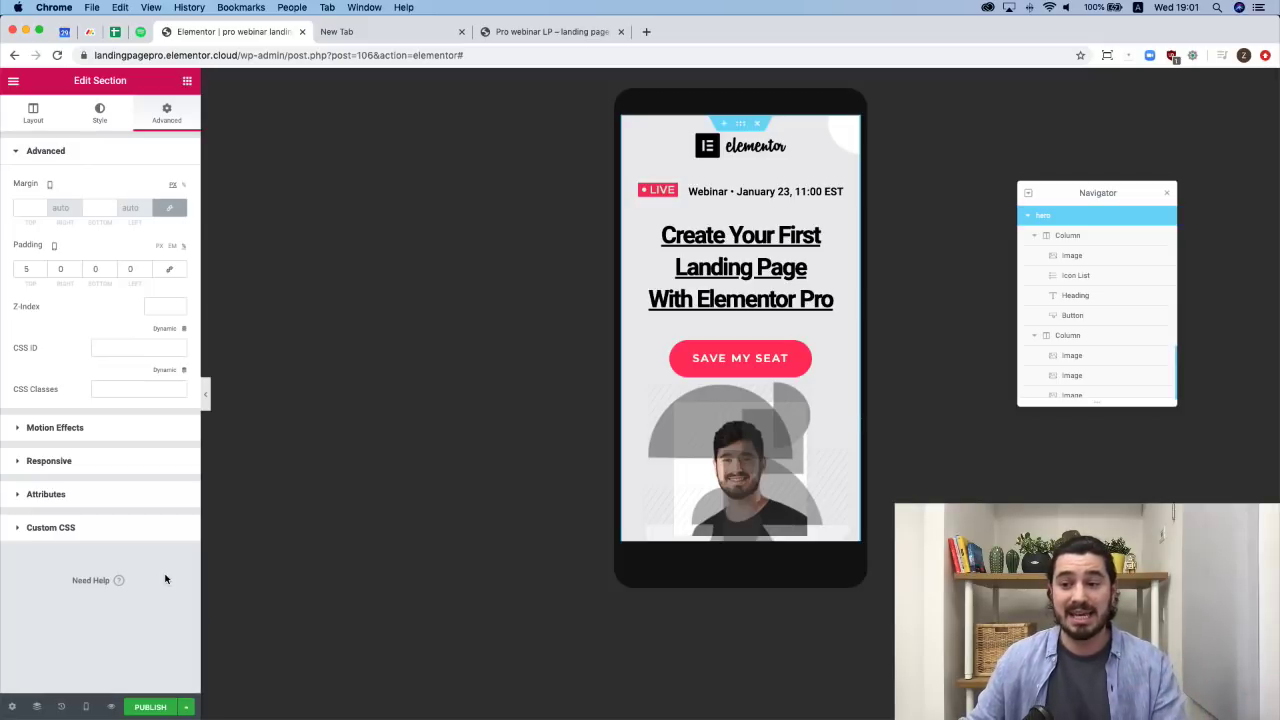
left_click(60, 707)
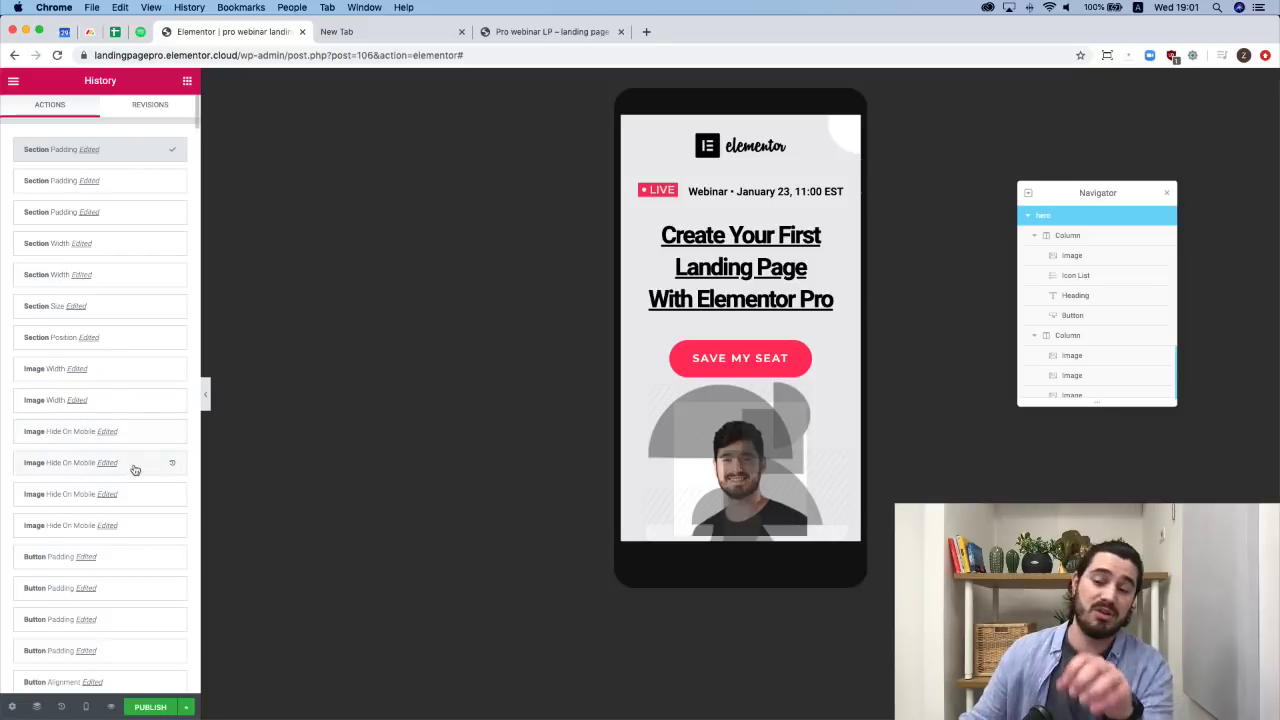
Scroll through the edit History list, close the Navigator, and bring up the device preview choices
scroll(100, 529, "down", 20)
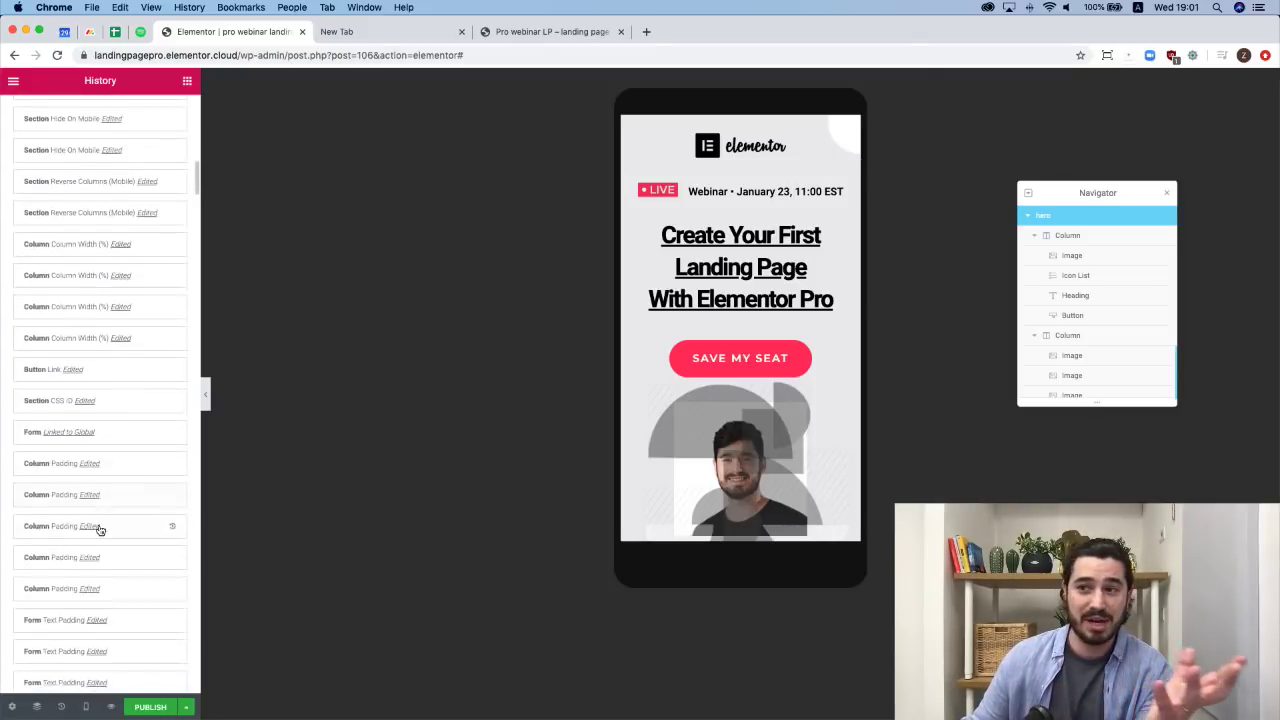
scroll(100, 525, "down", 10)
scroll(128, 485, "down", 10)
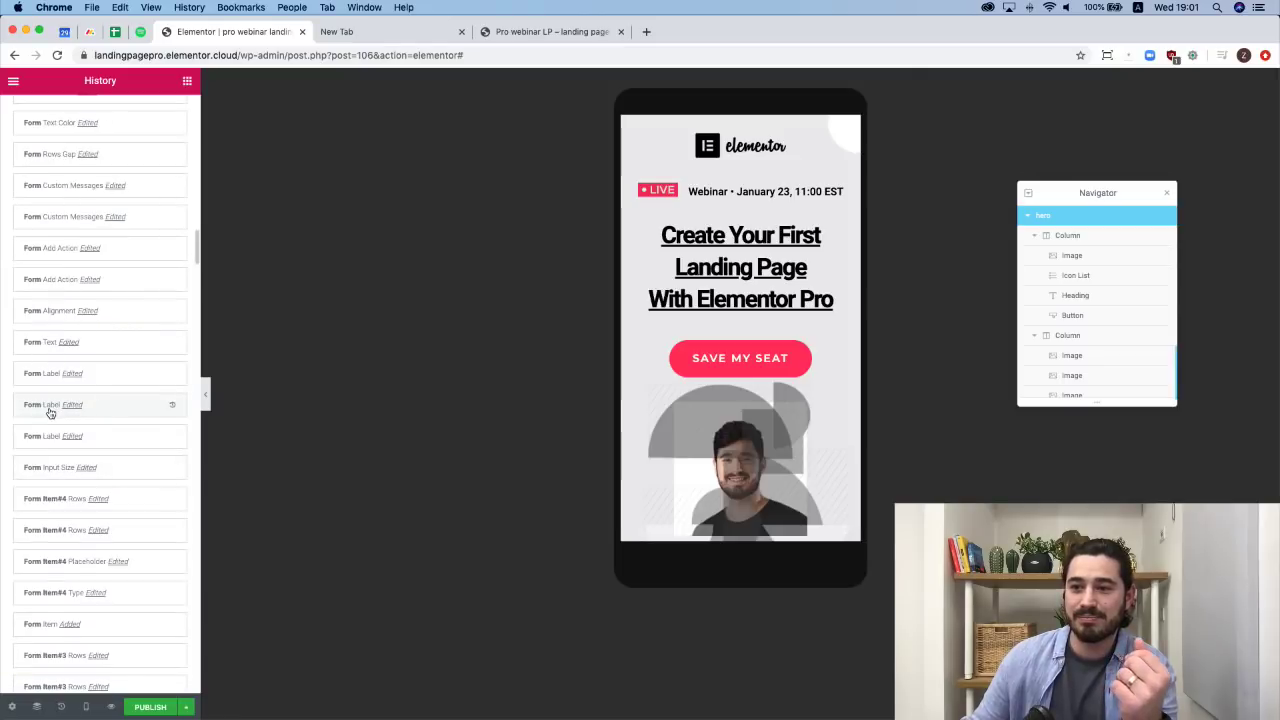
scroll(95, 449, "down", 10)
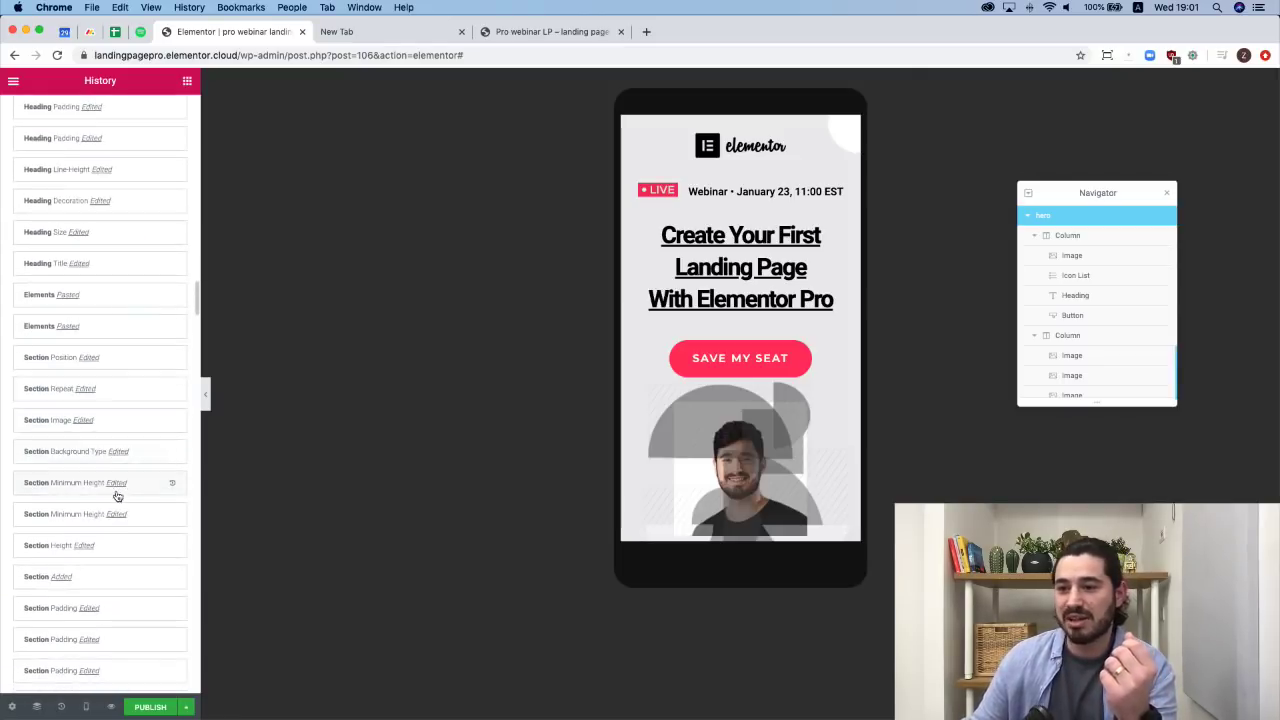
scroll(110, 470, "up", 10)
scroll(144, 437, "up", 10)
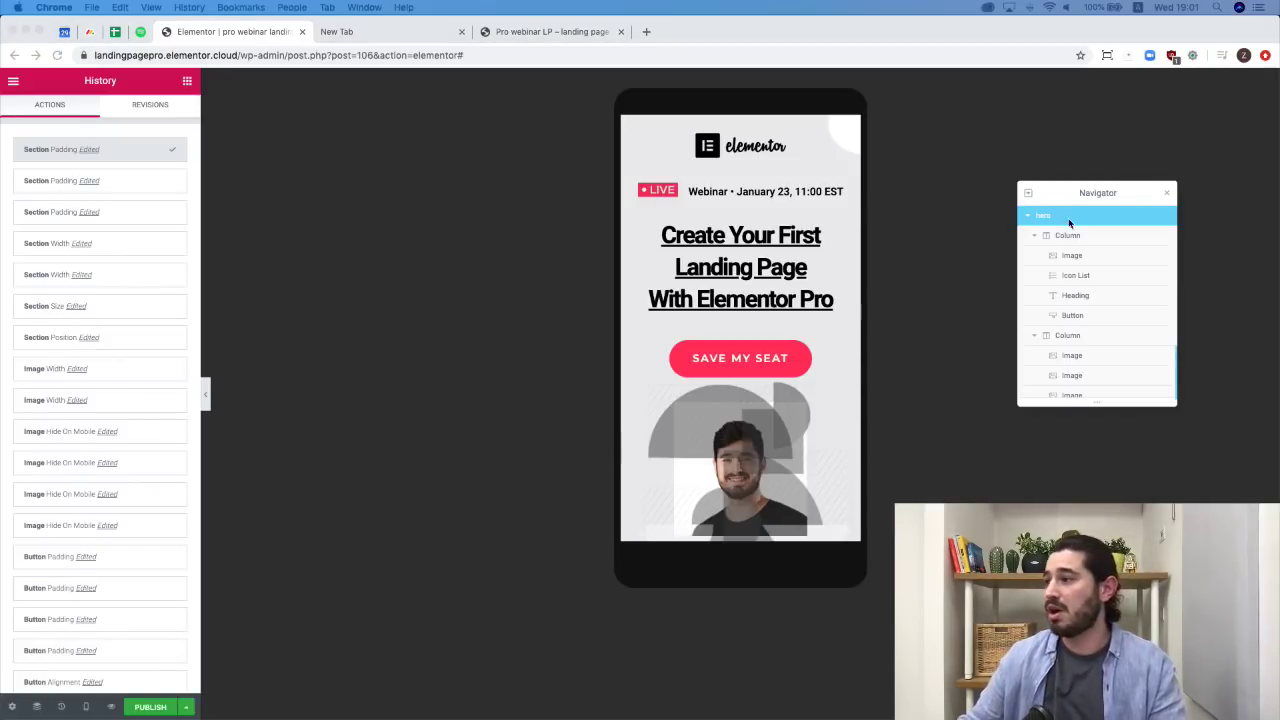
left_click(1166, 193)
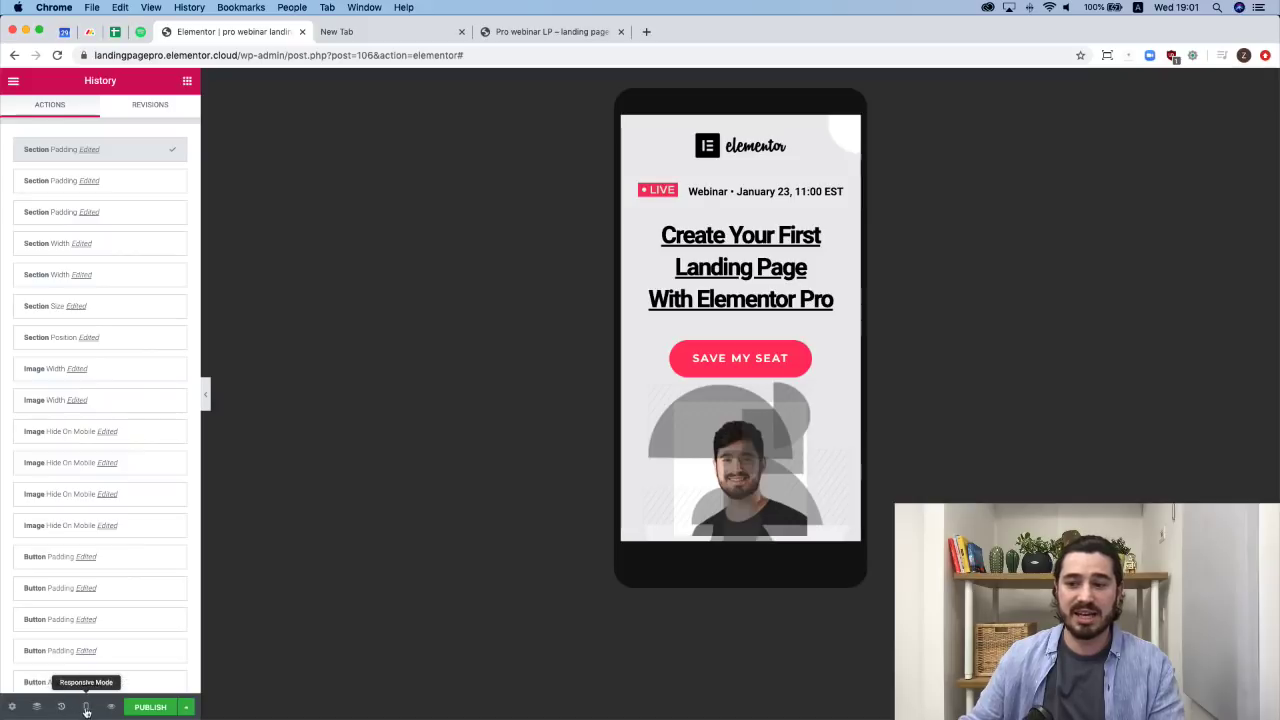
left_click(87, 708)
Switch back to the desktop preview, publish the landing page, and view its preview tab
left_click(87, 619)
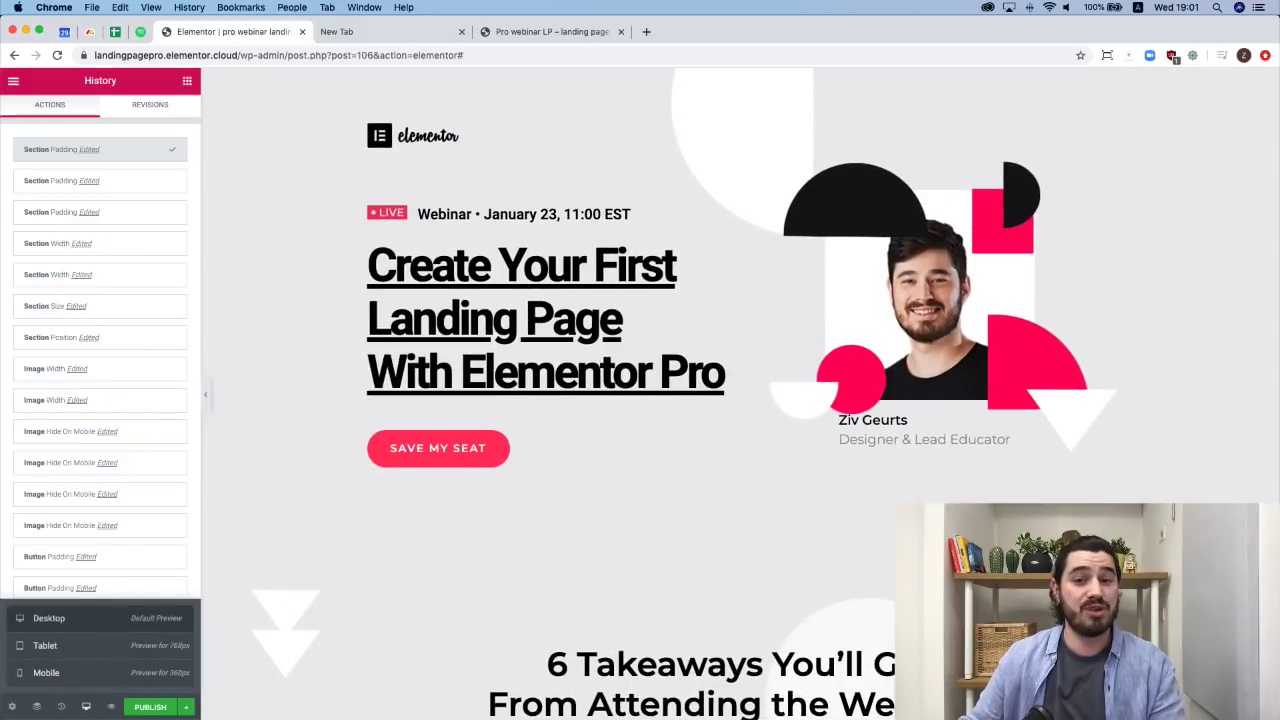
left_click(150, 708)
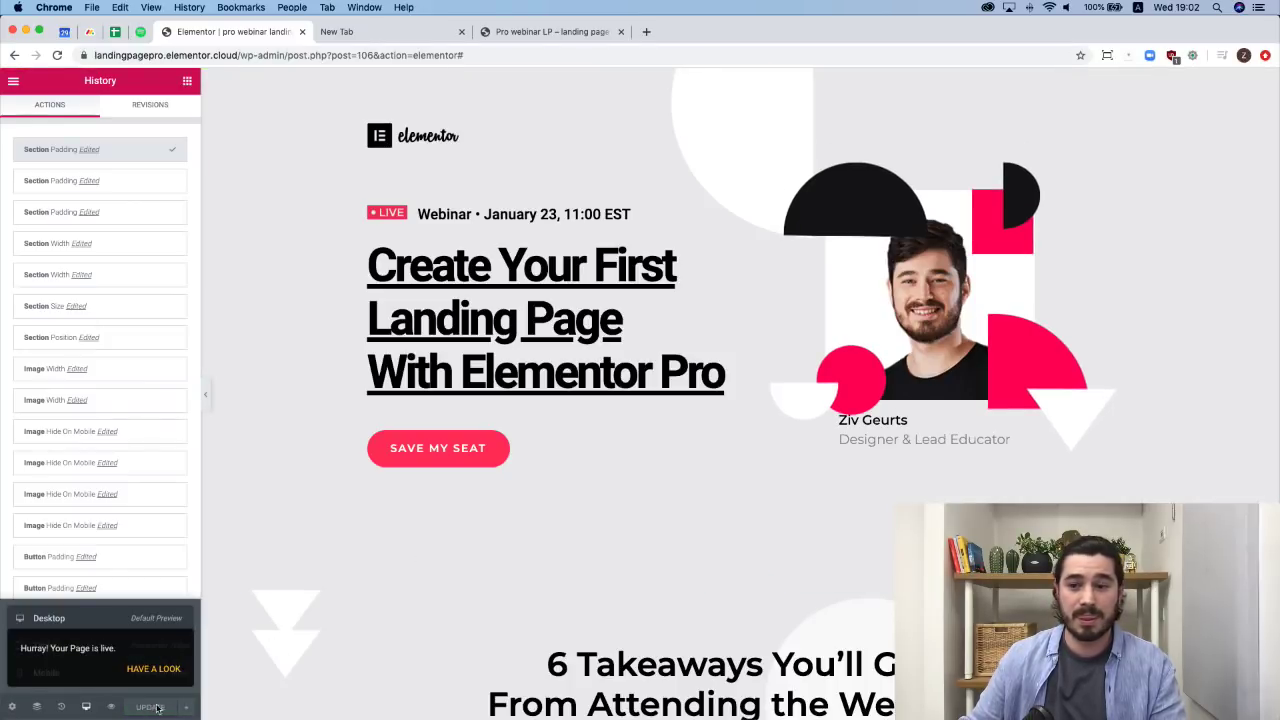
left_click(552, 31)
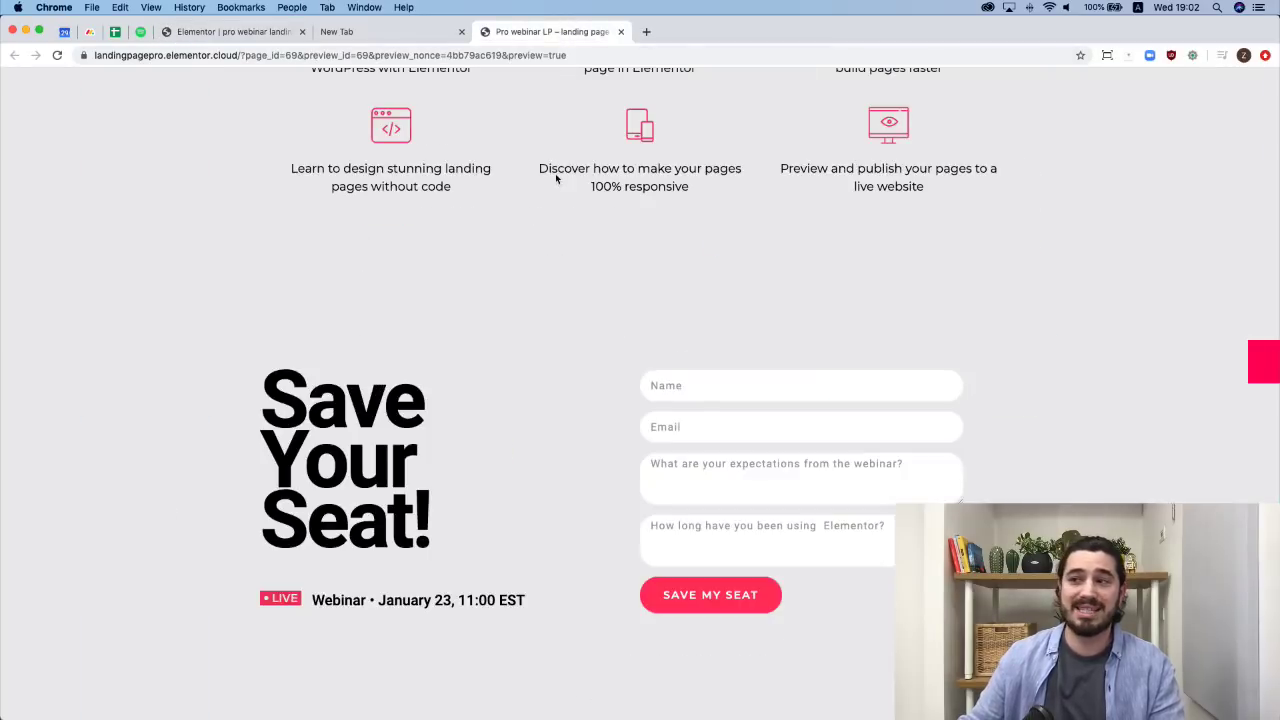
Reload the live page and check that SAVE MY SEAT jumps to the registration form
key("super+r")
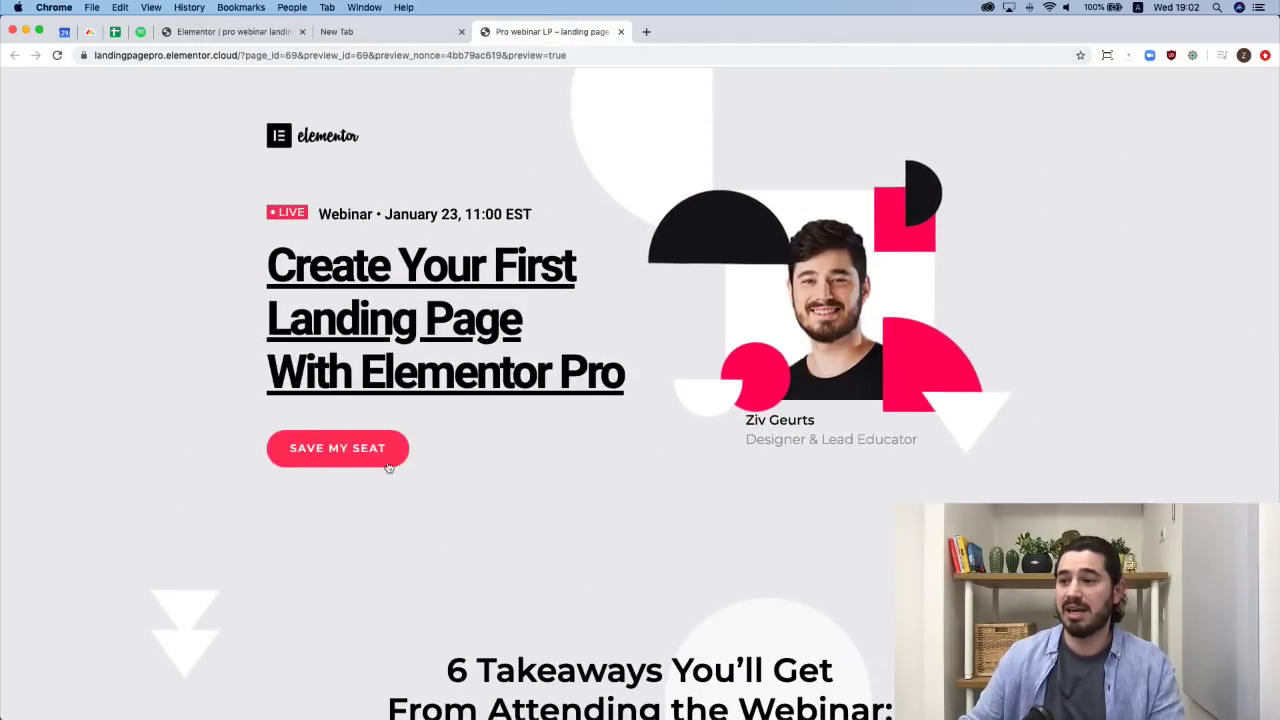
left_click(395, 456)
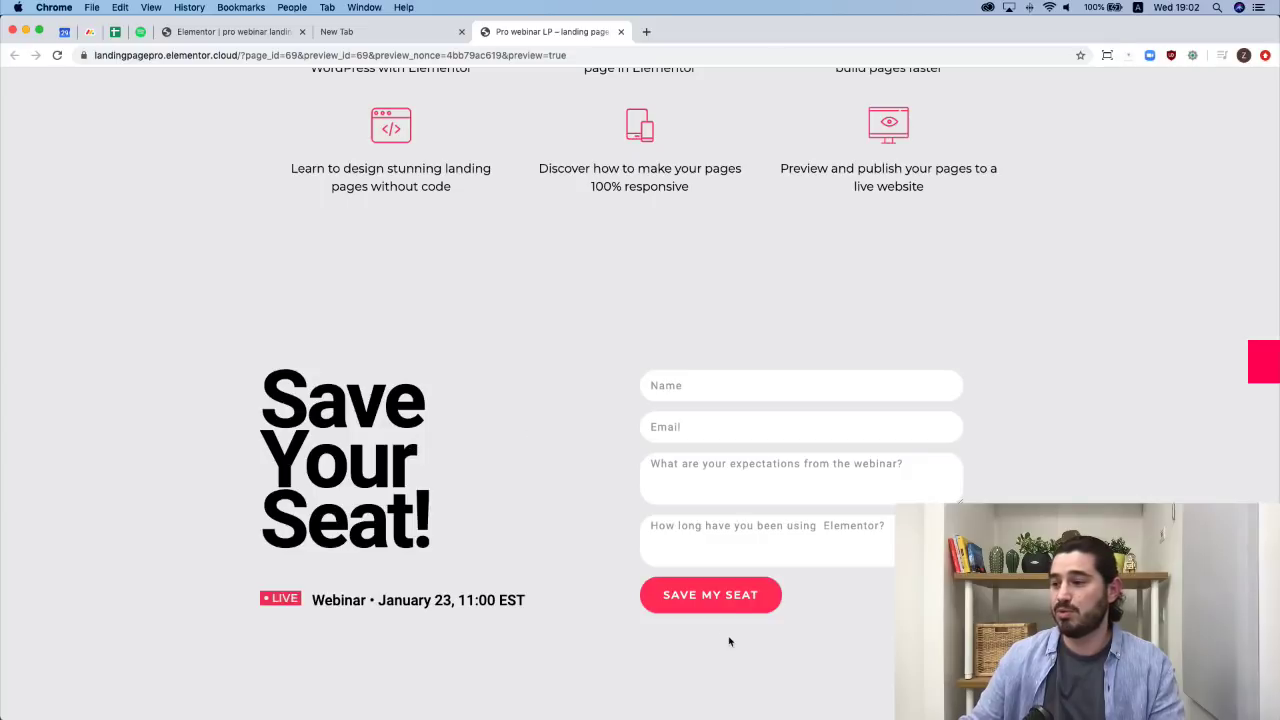
key("super+r")
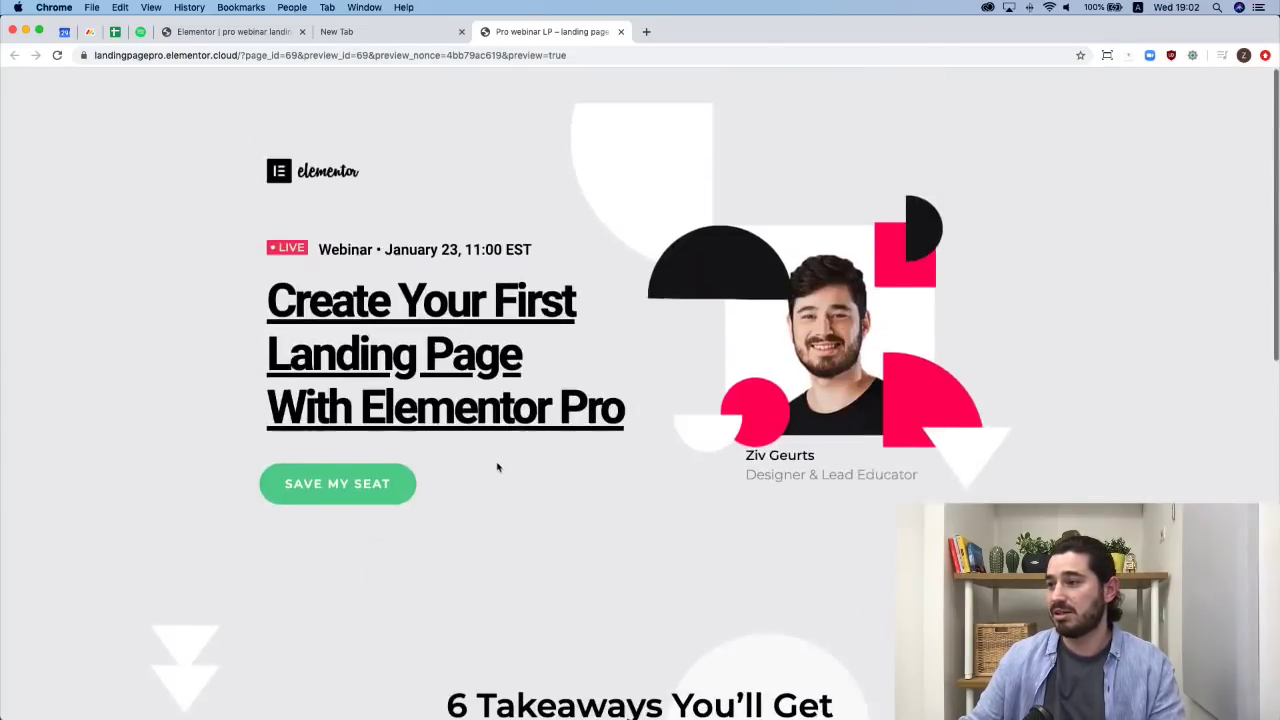
scroll(571, 549, "down", 10)
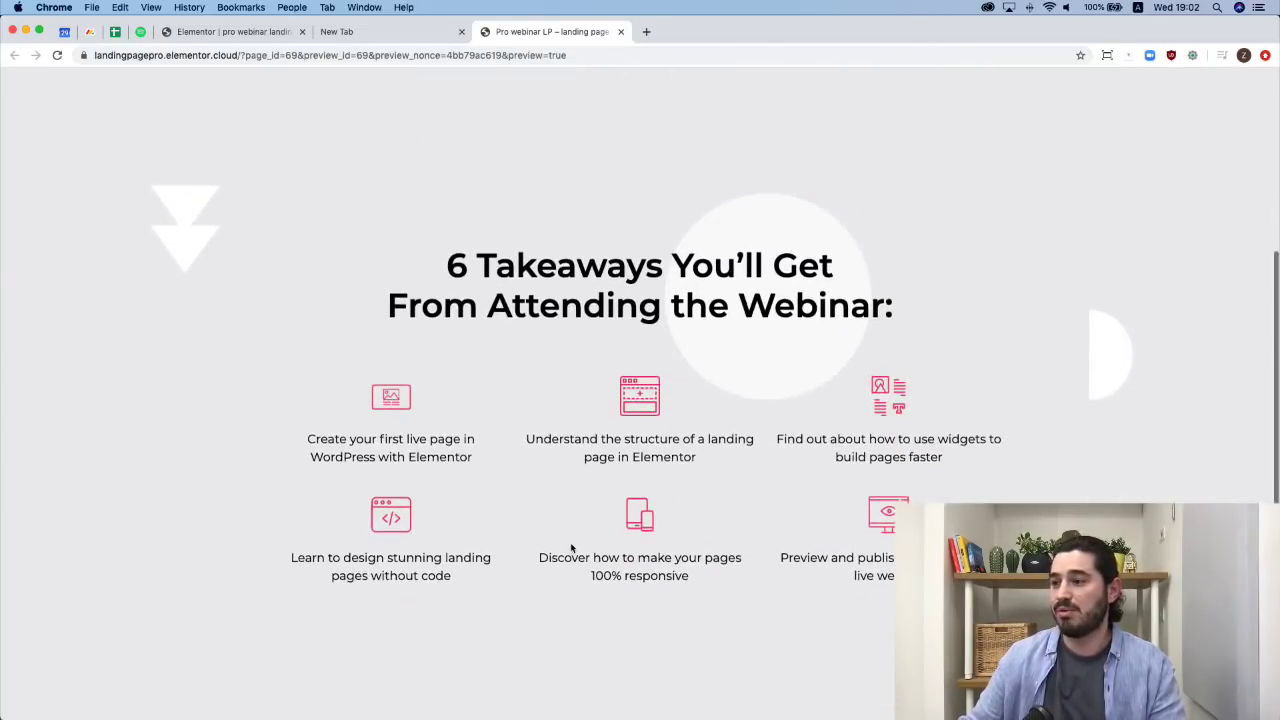
key("super+r")
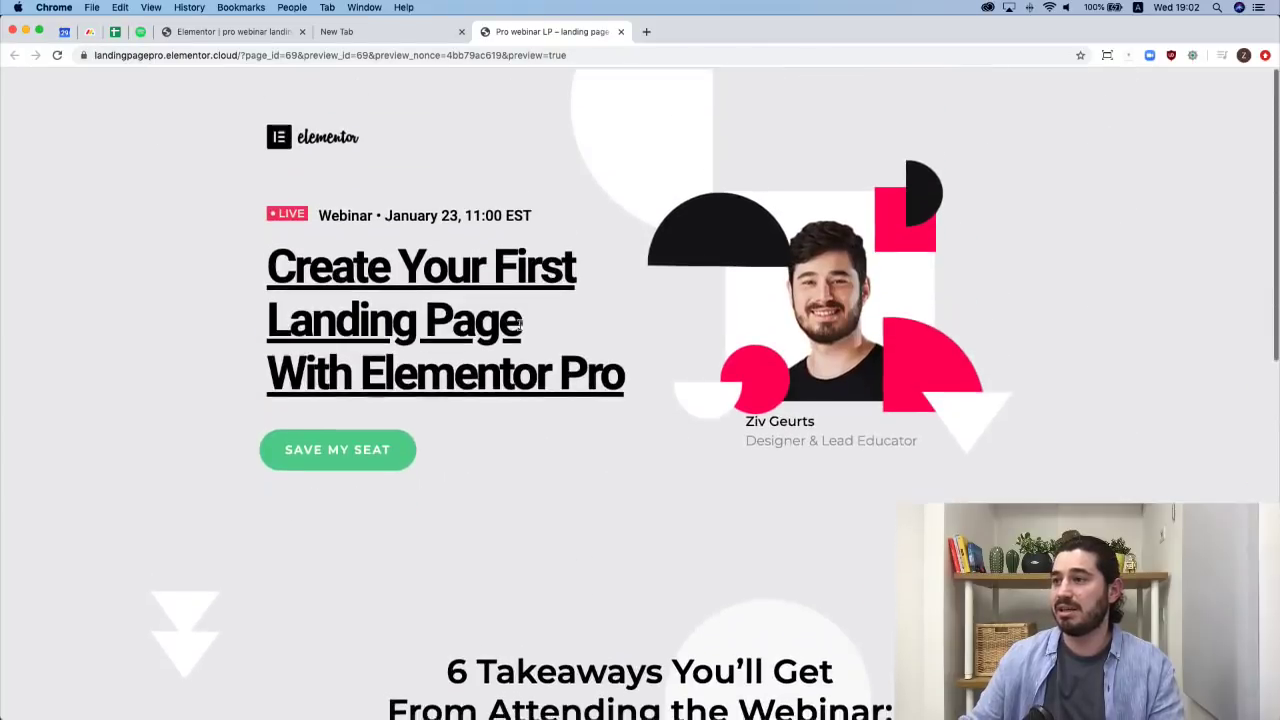
left_click(200, 33)
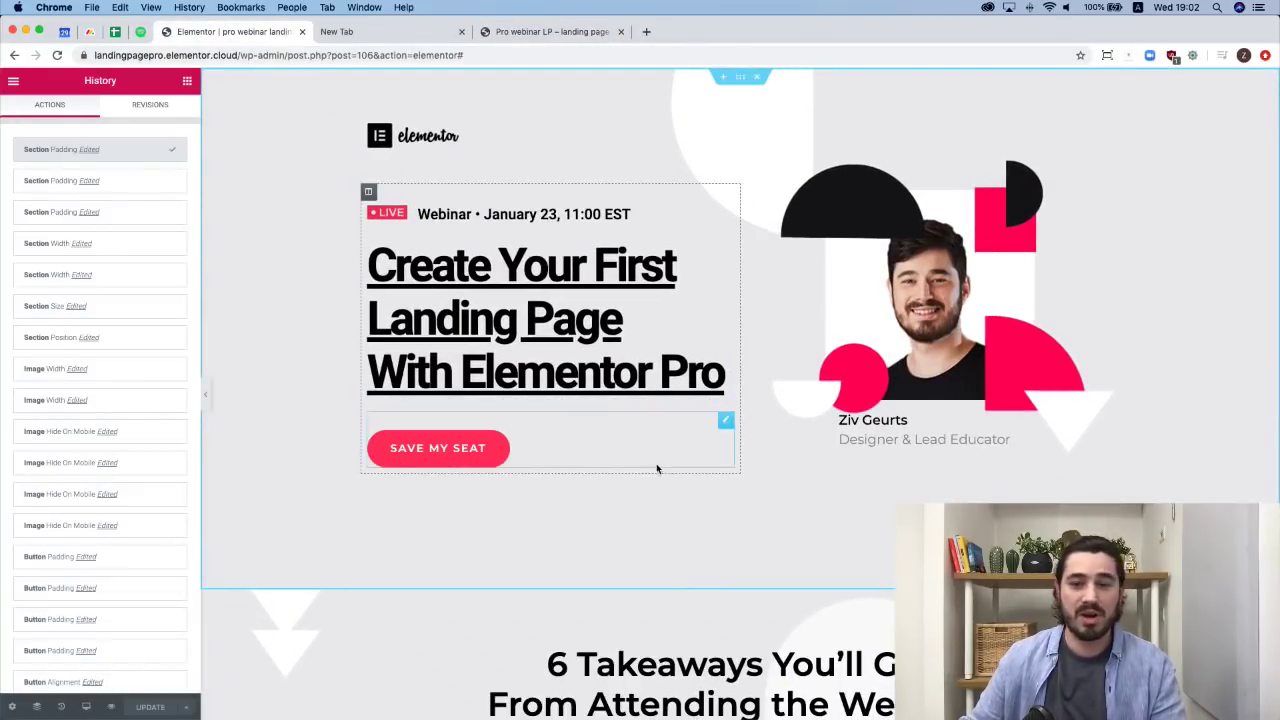
Save the whole page to the library as a page template named 'landing page template'
left_click(186, 707)
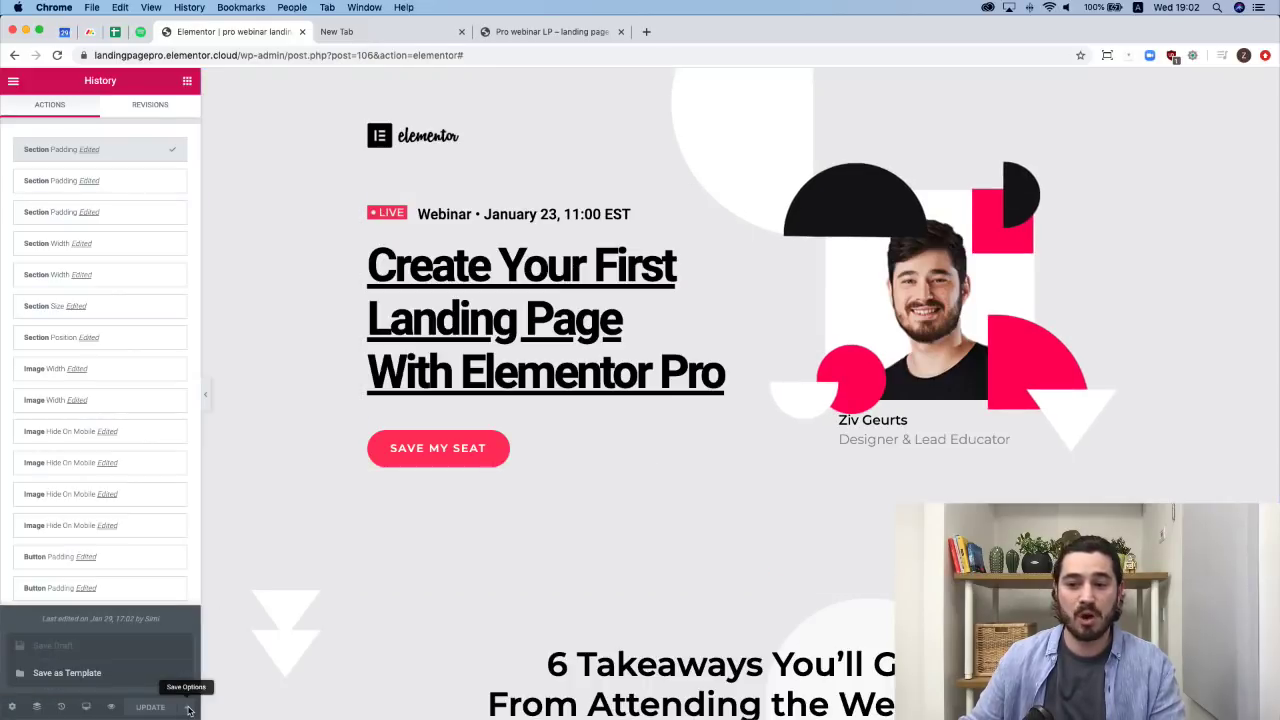
left_click(82, 676)
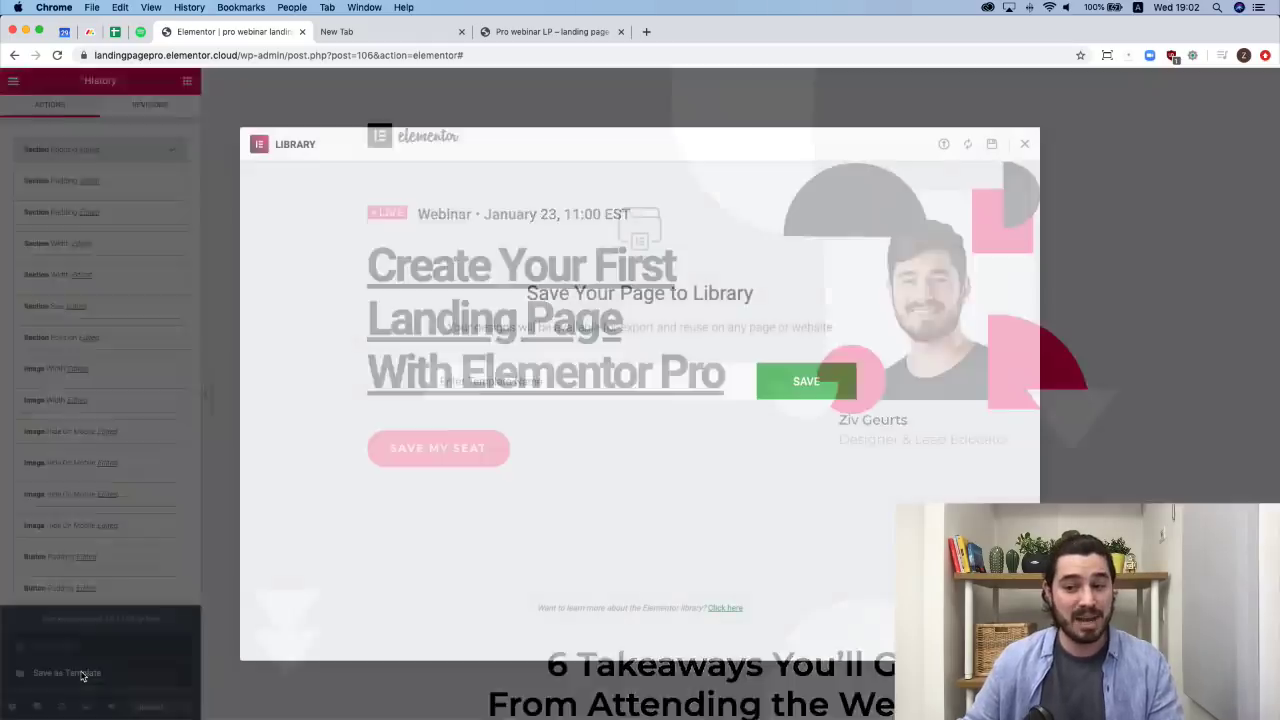
left_click(532, 390)
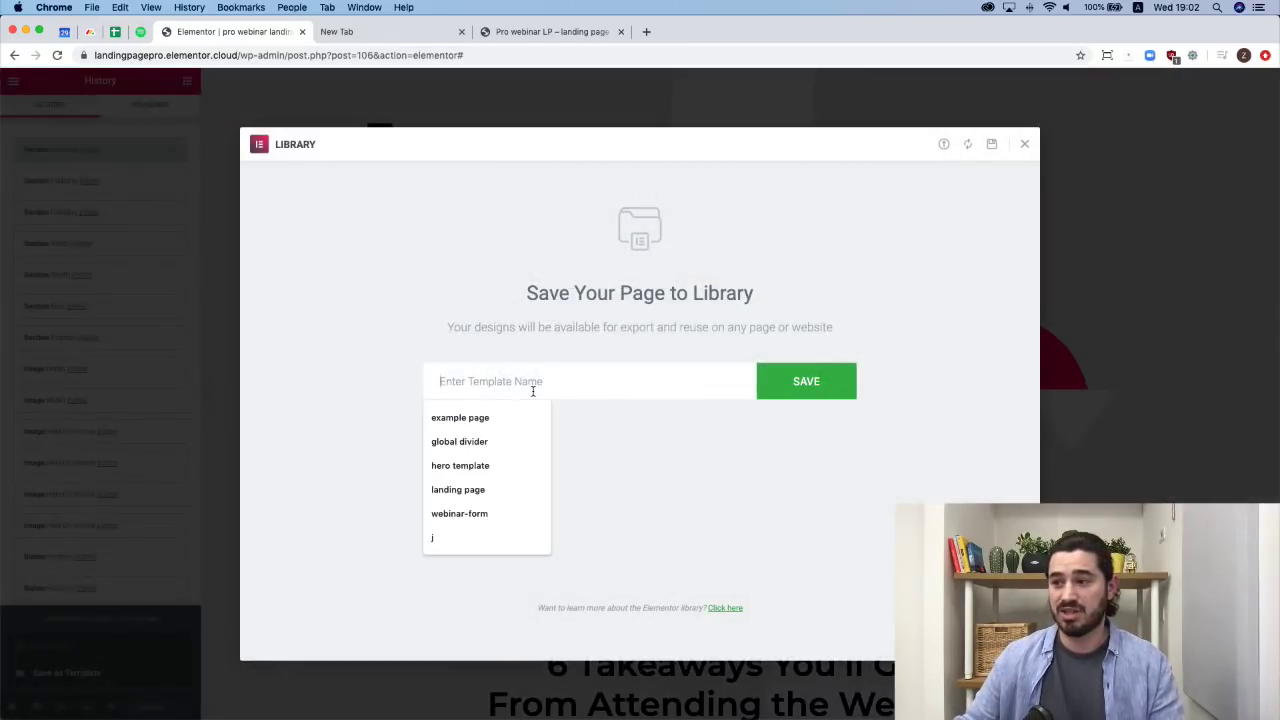
type("landi")
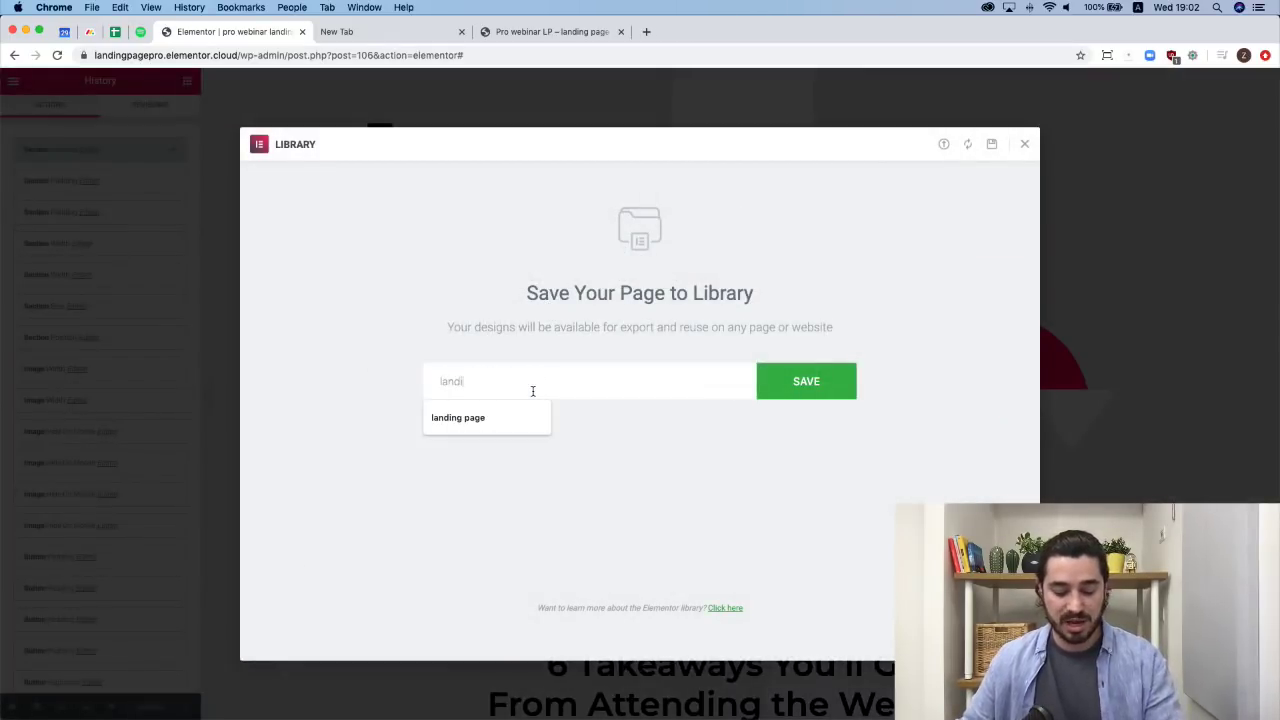
type("ng page")
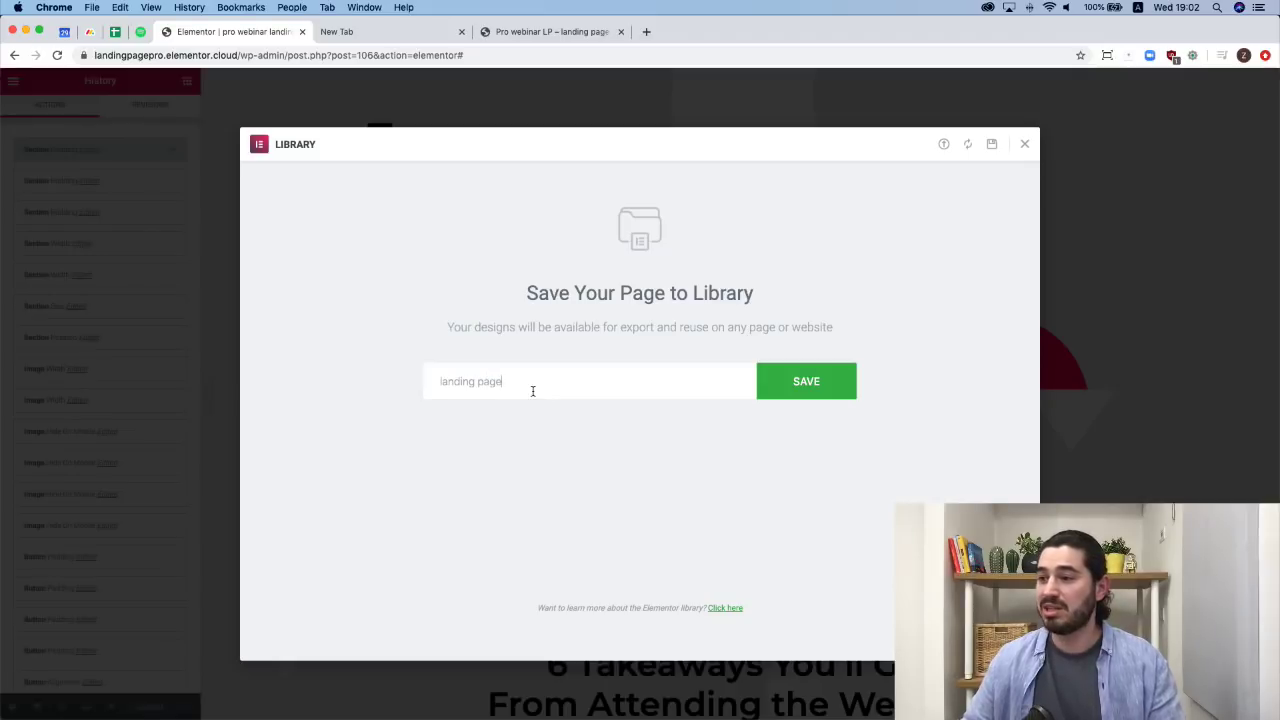
type(" template")
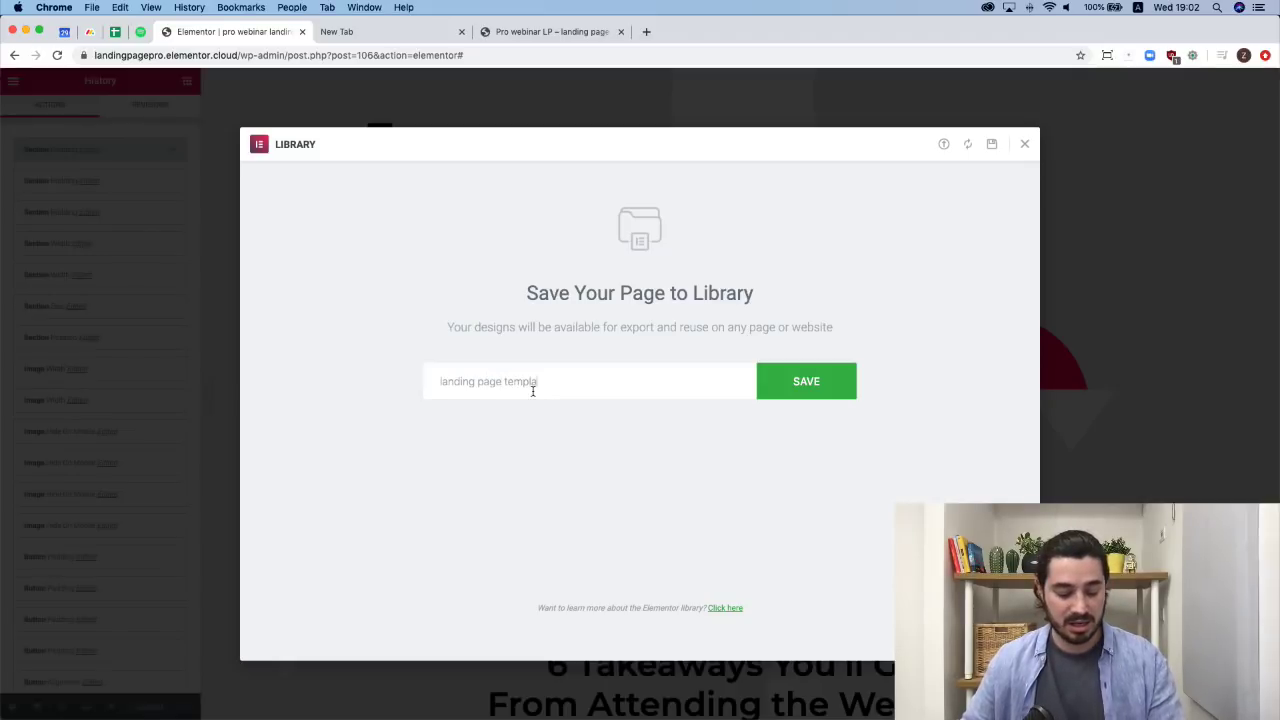
left_click(820, 389)
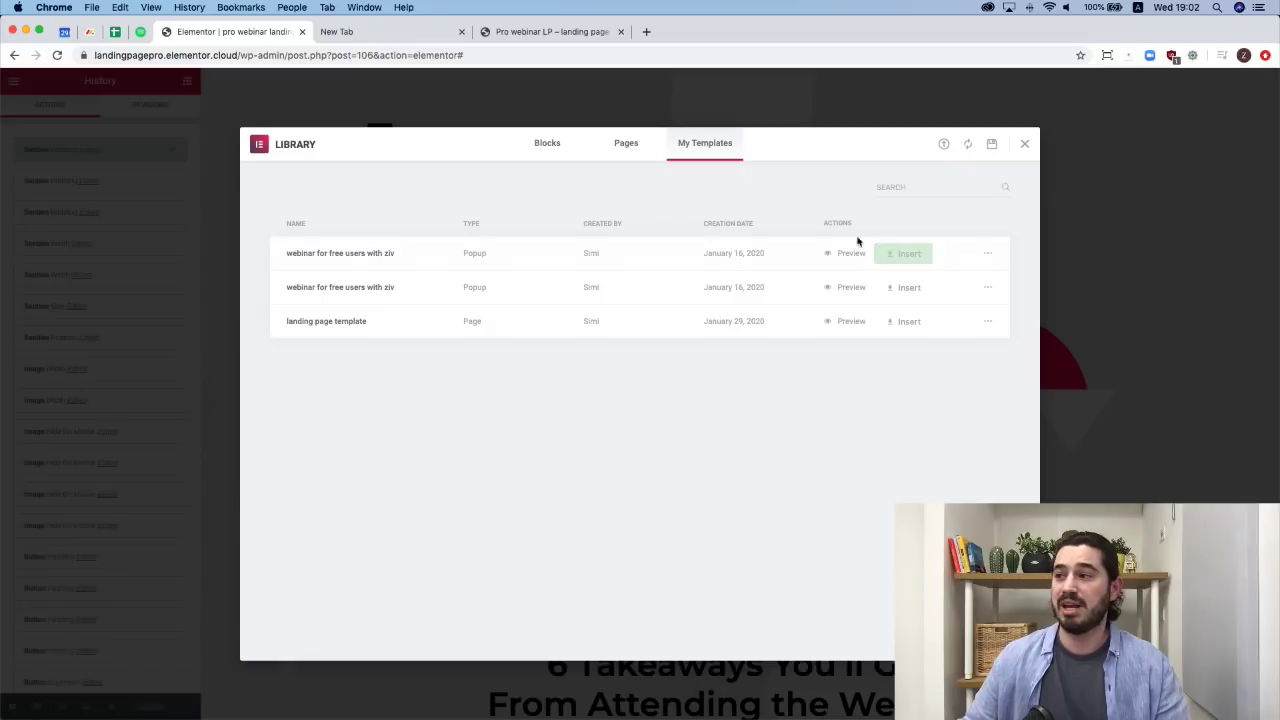
From the Save Your Seat! section's handle, save it as a template named 'form template'
left_click(1025, 146)
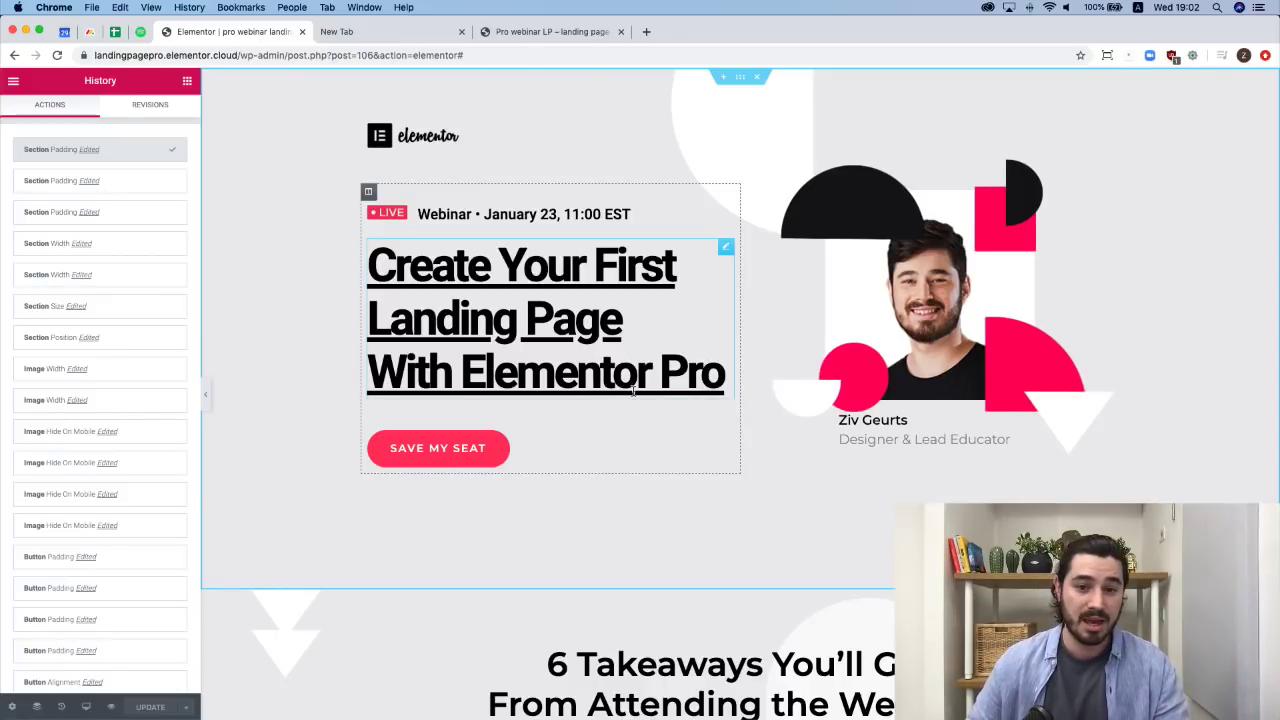
scroll(640, 470, "down", 10)
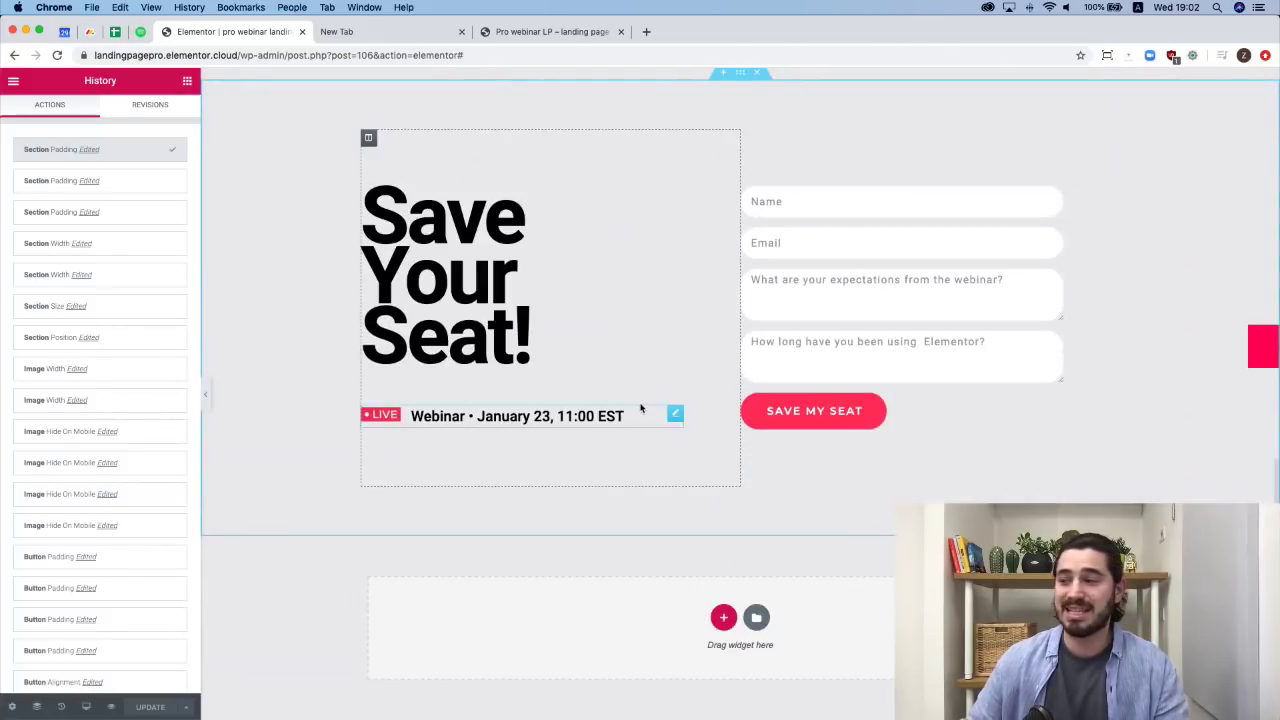
scroll(800, 215, "up", 2)
right_click(741, 174)
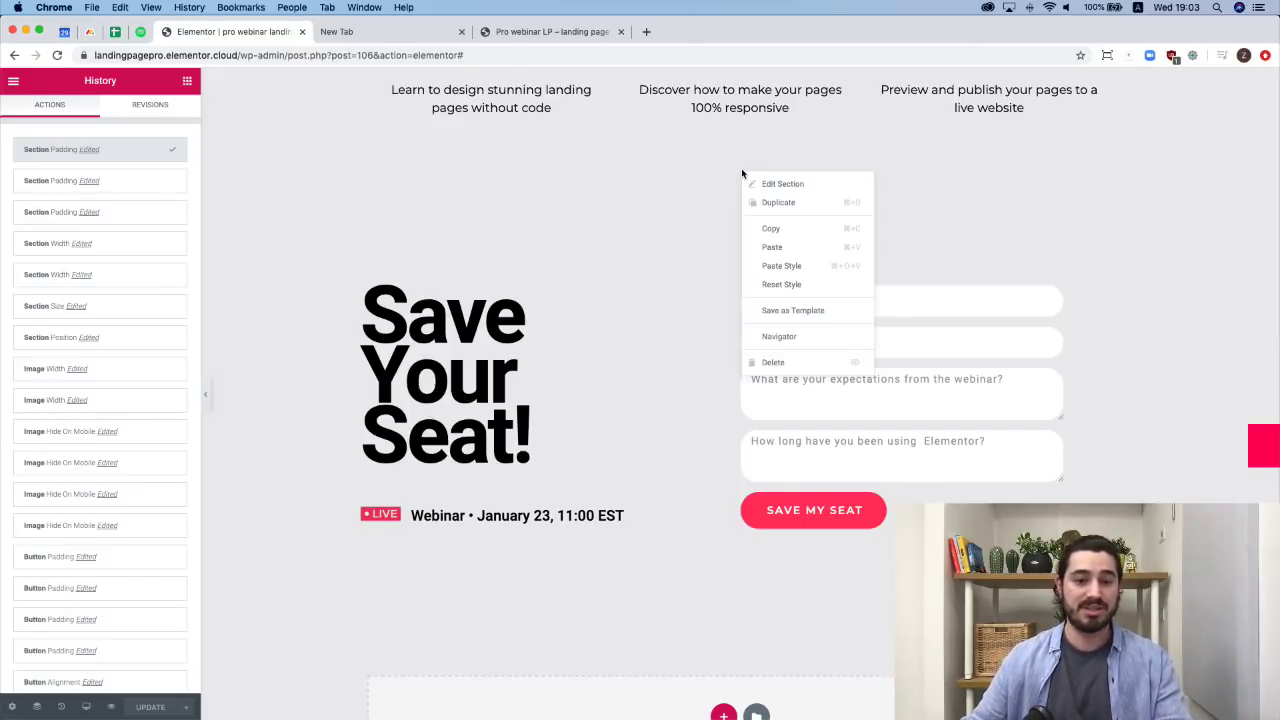
left_click(793, 311)
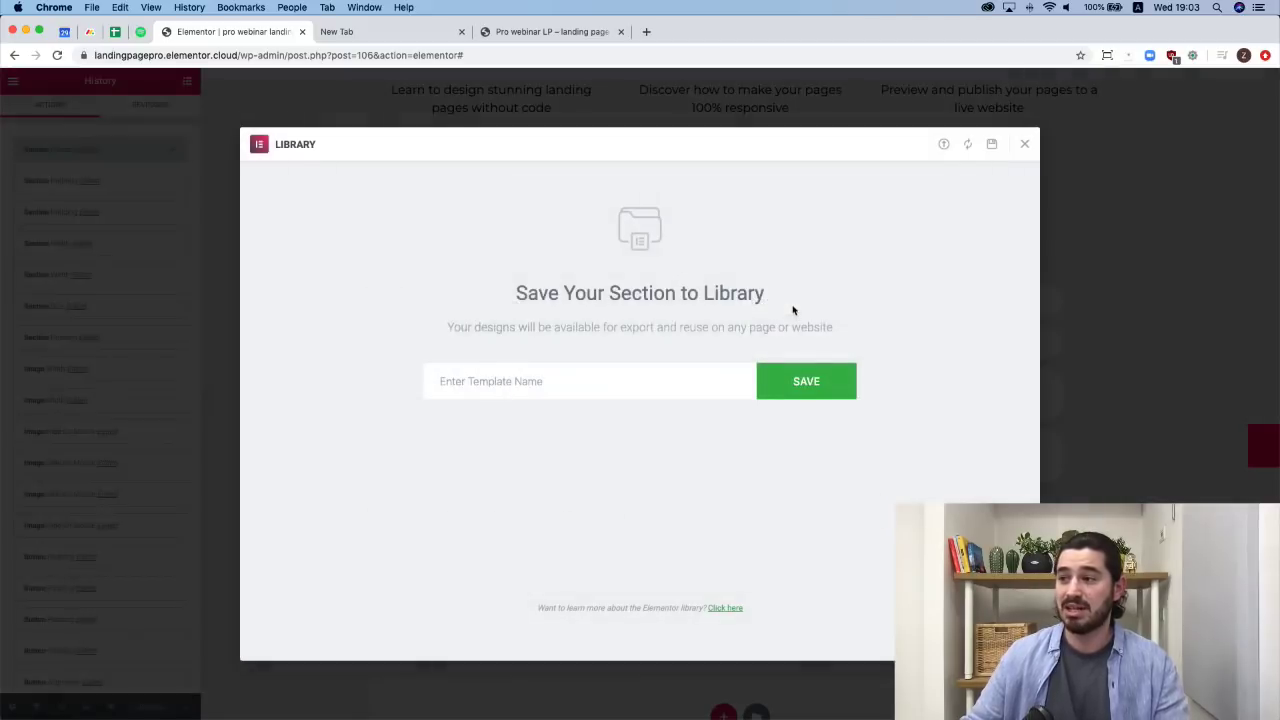
left_click(584, 385)
type("o")
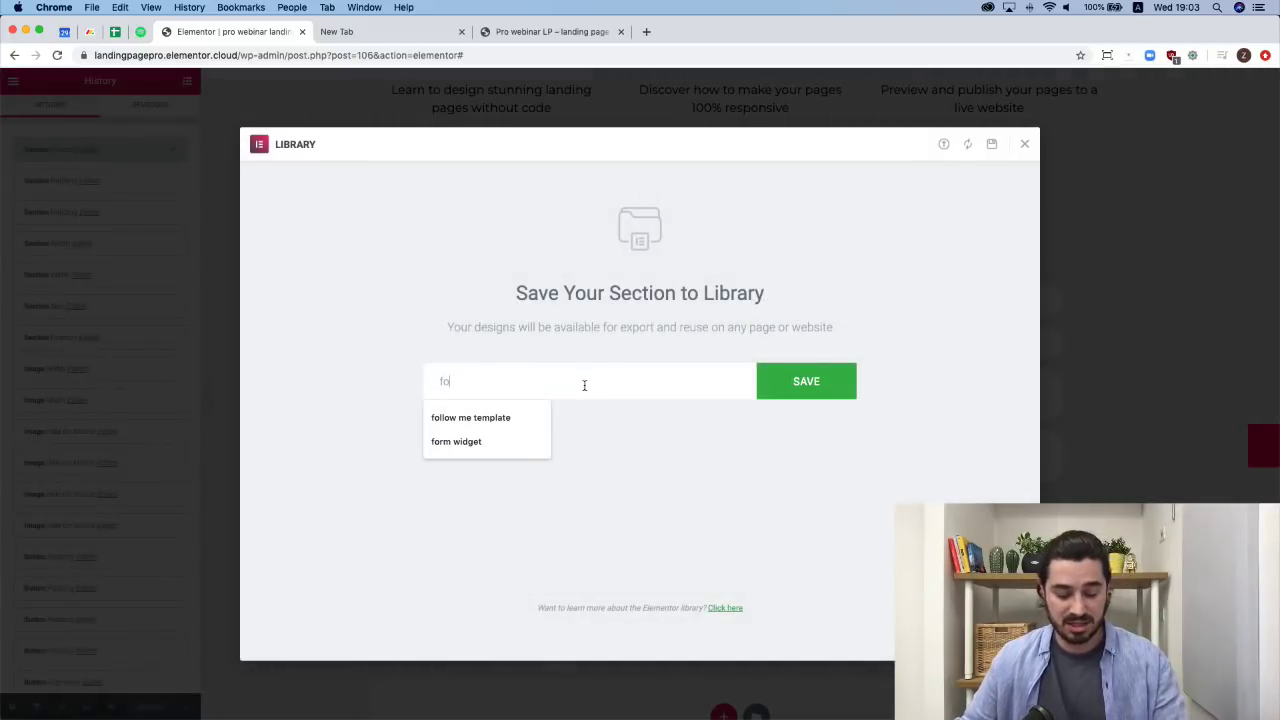
type("rm template")
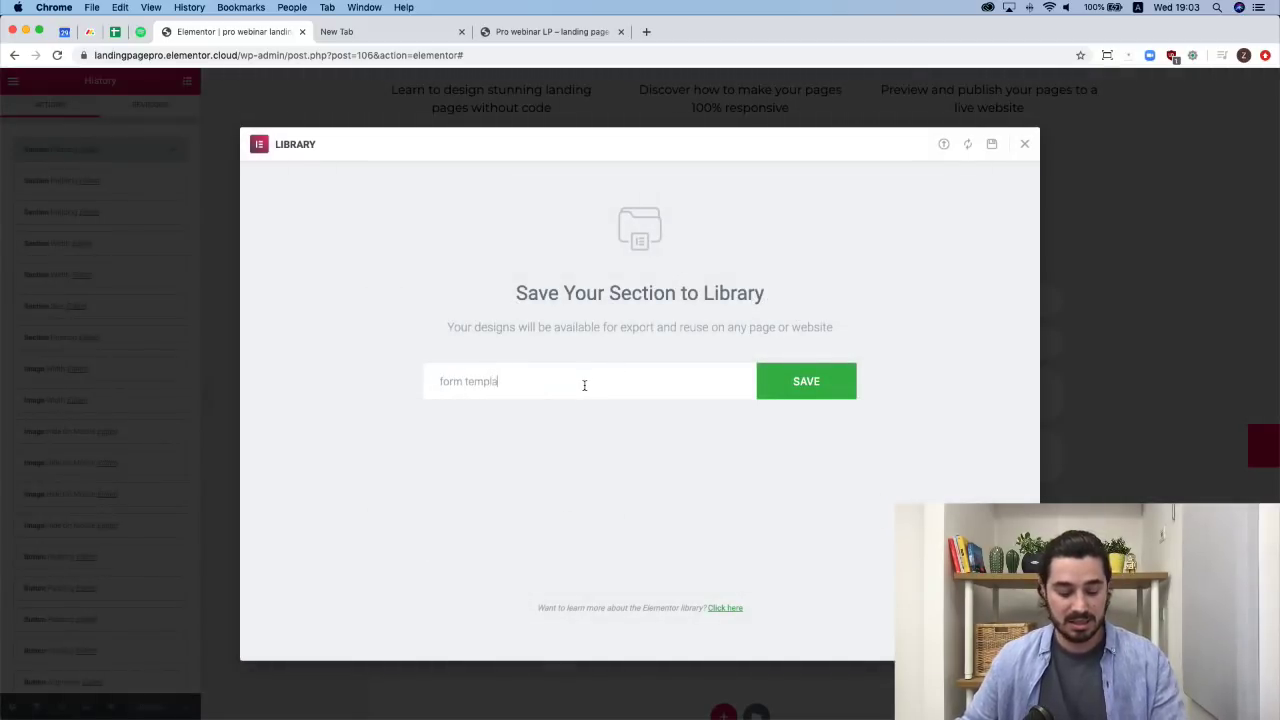
left_click(801, 392)
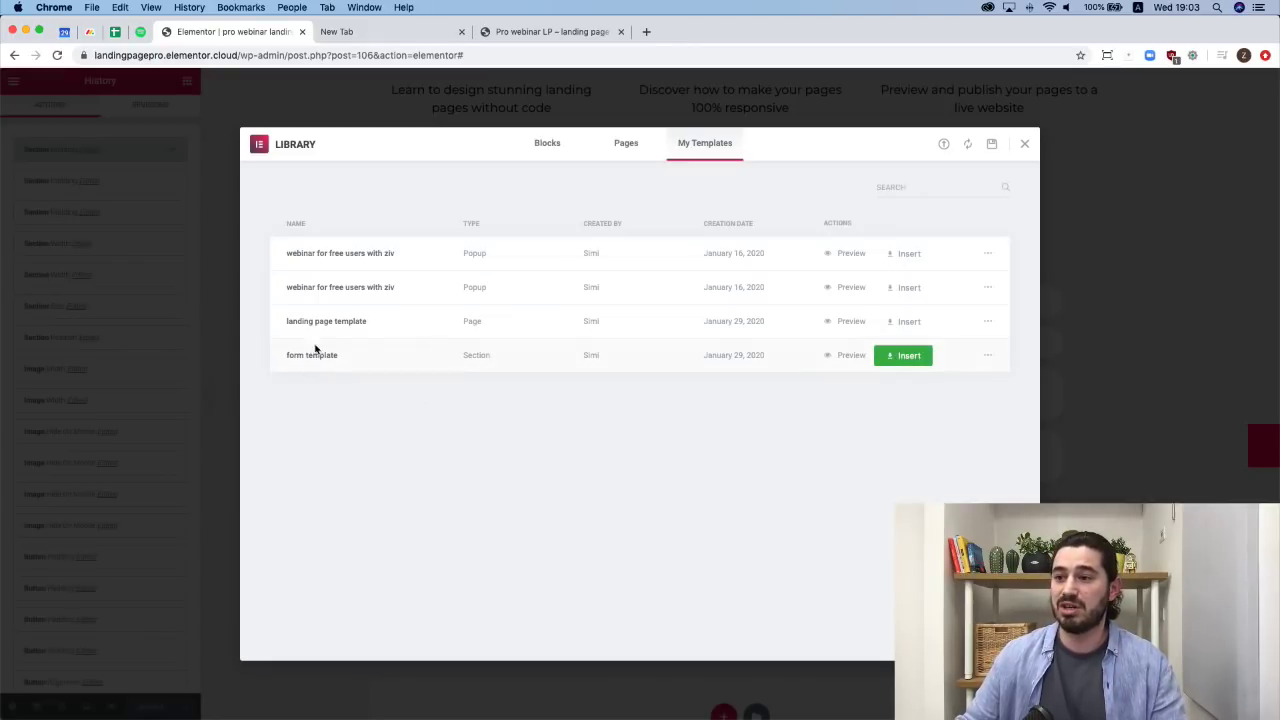
left_click(1026, 145)
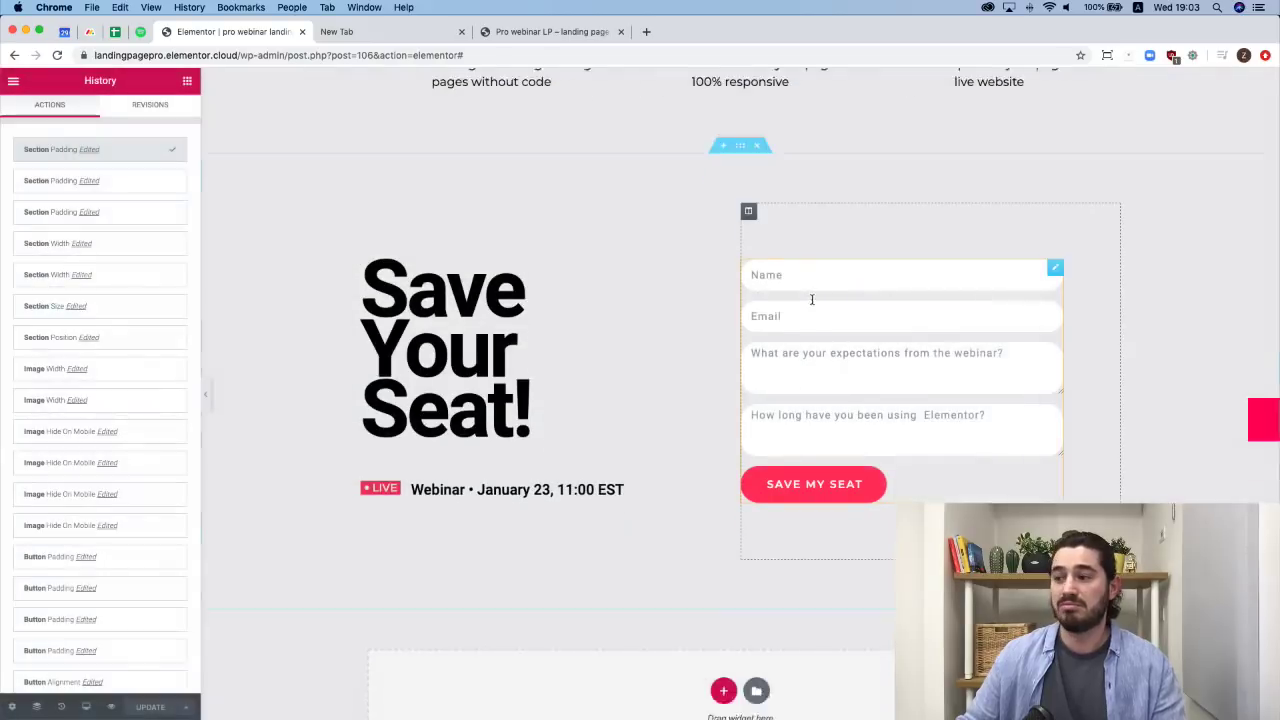
Insert 'form template' from My Templates below the form section, importing its document settings
left_click(724, 616)
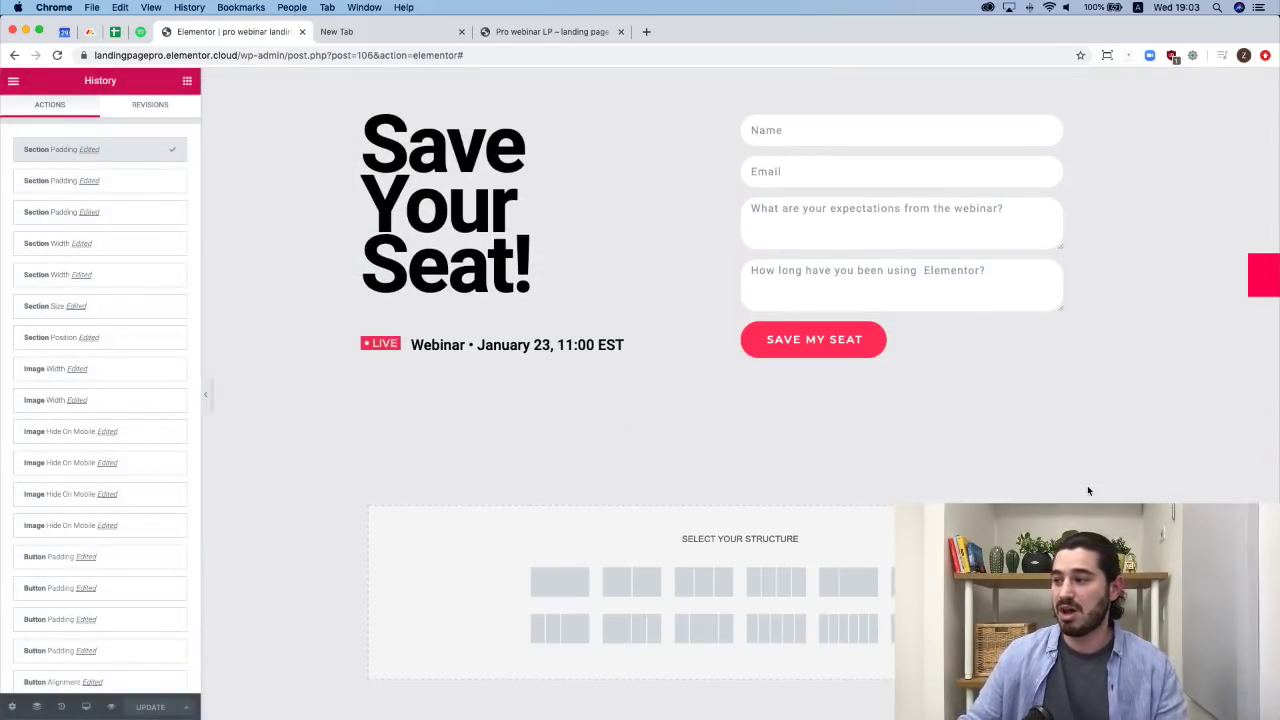
left_click(1096, 516)
left_click(757, 618)
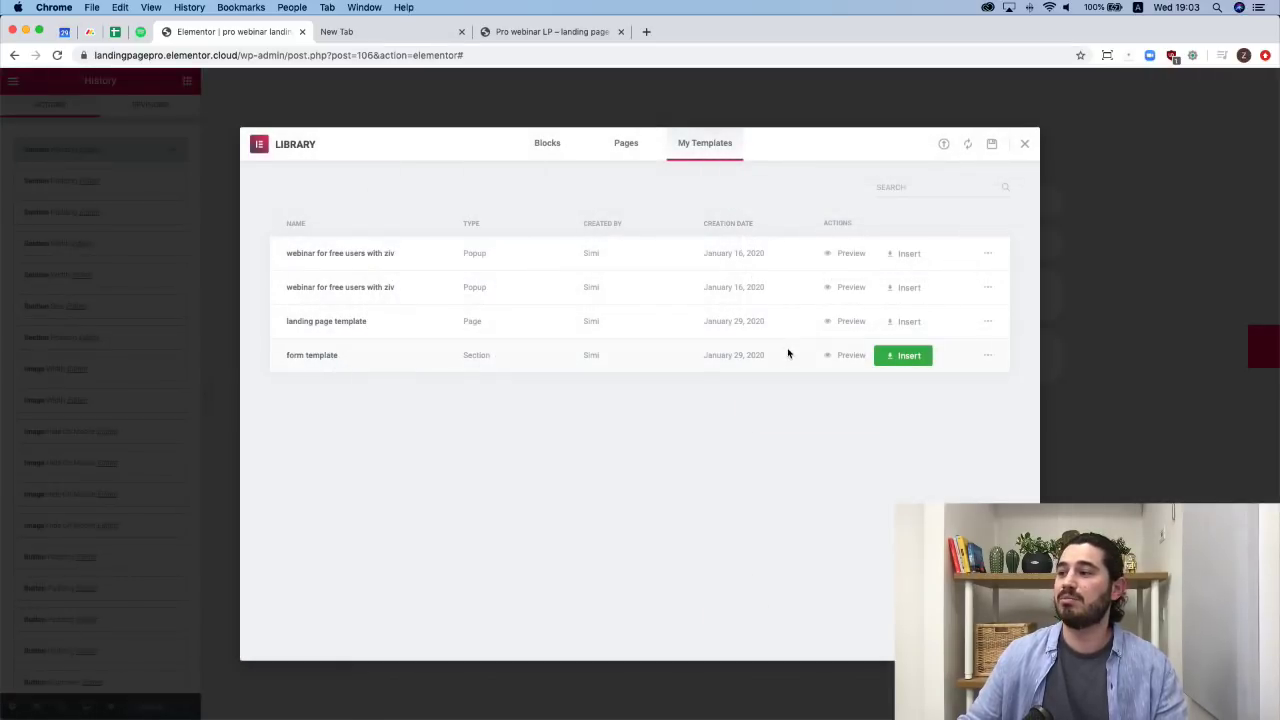
left_click(902, 355)
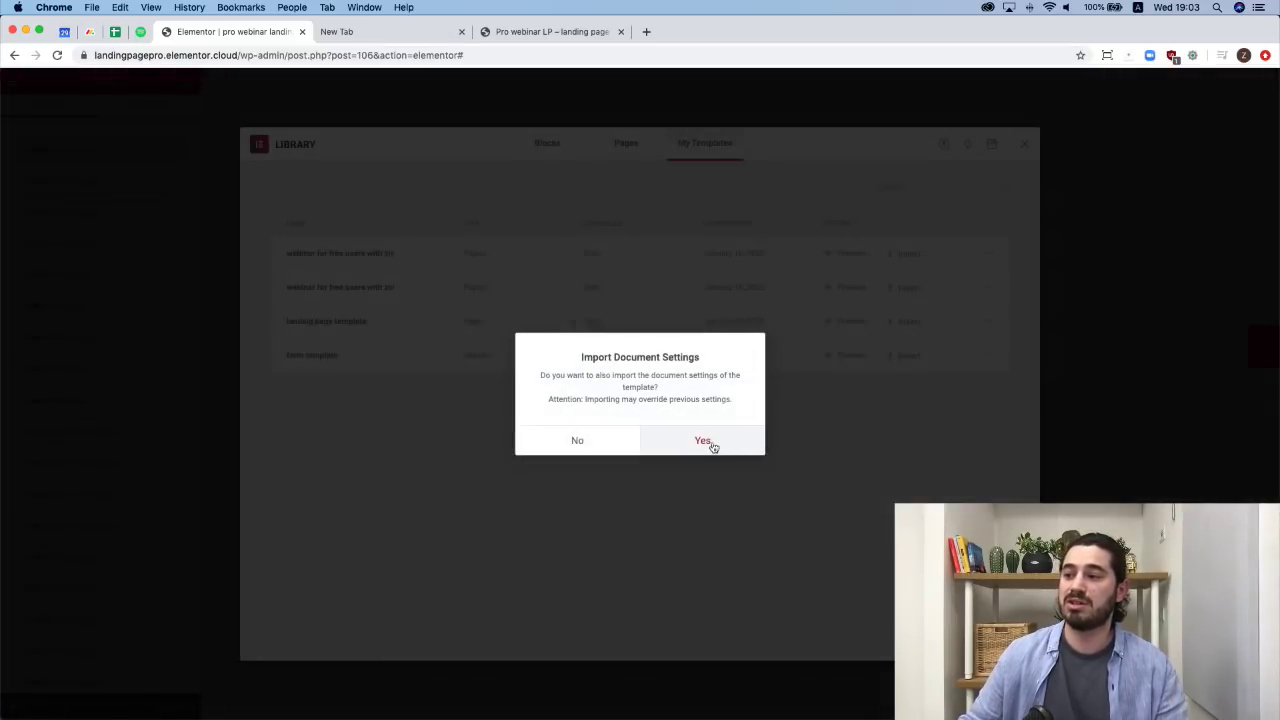
left_click(712, 443)
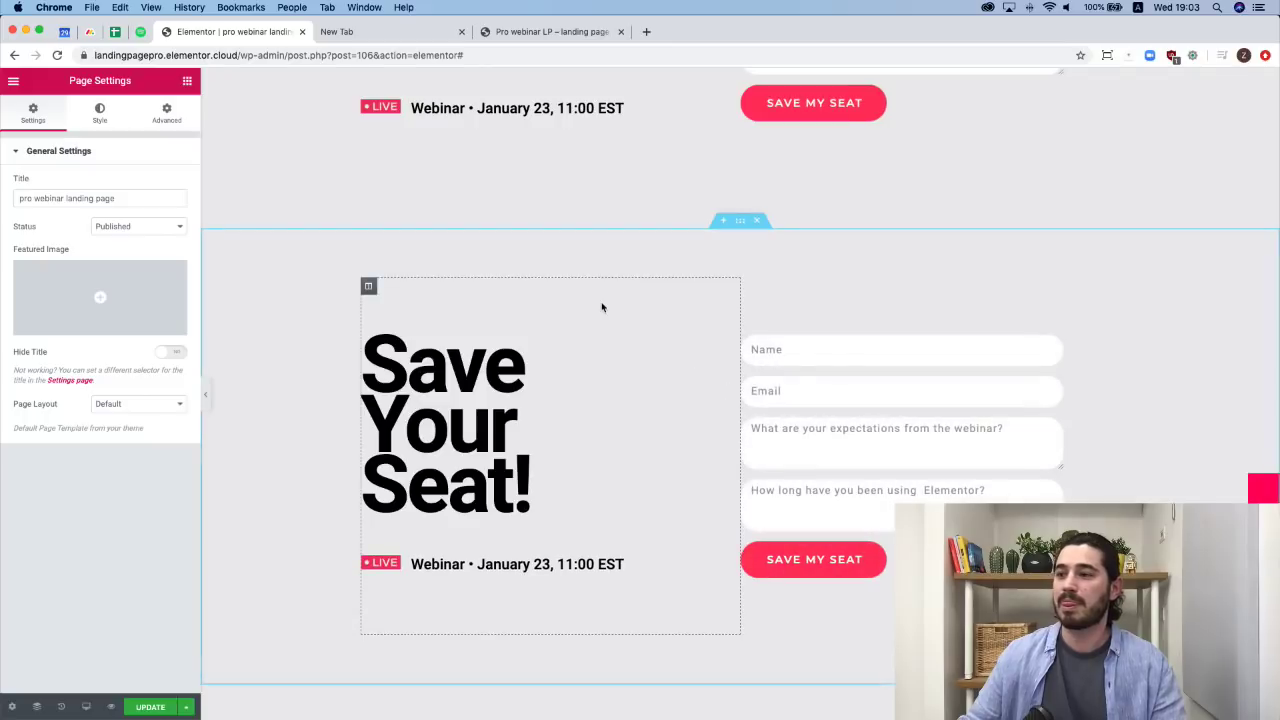
Delete the duplicated Save Your Seat section and open the Finder with Cmd+E
scroll(700, 250, "down", 4)
left_click(759, 284)
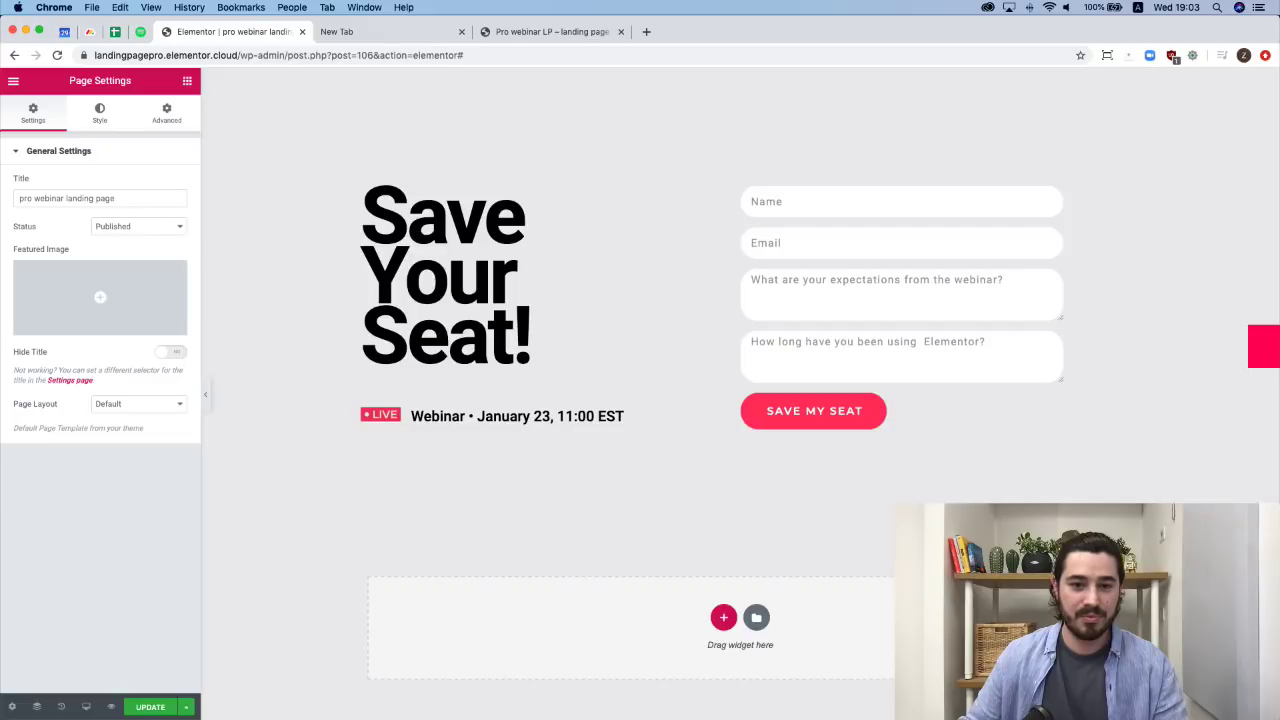
scroll(651, 456, "up", 3)
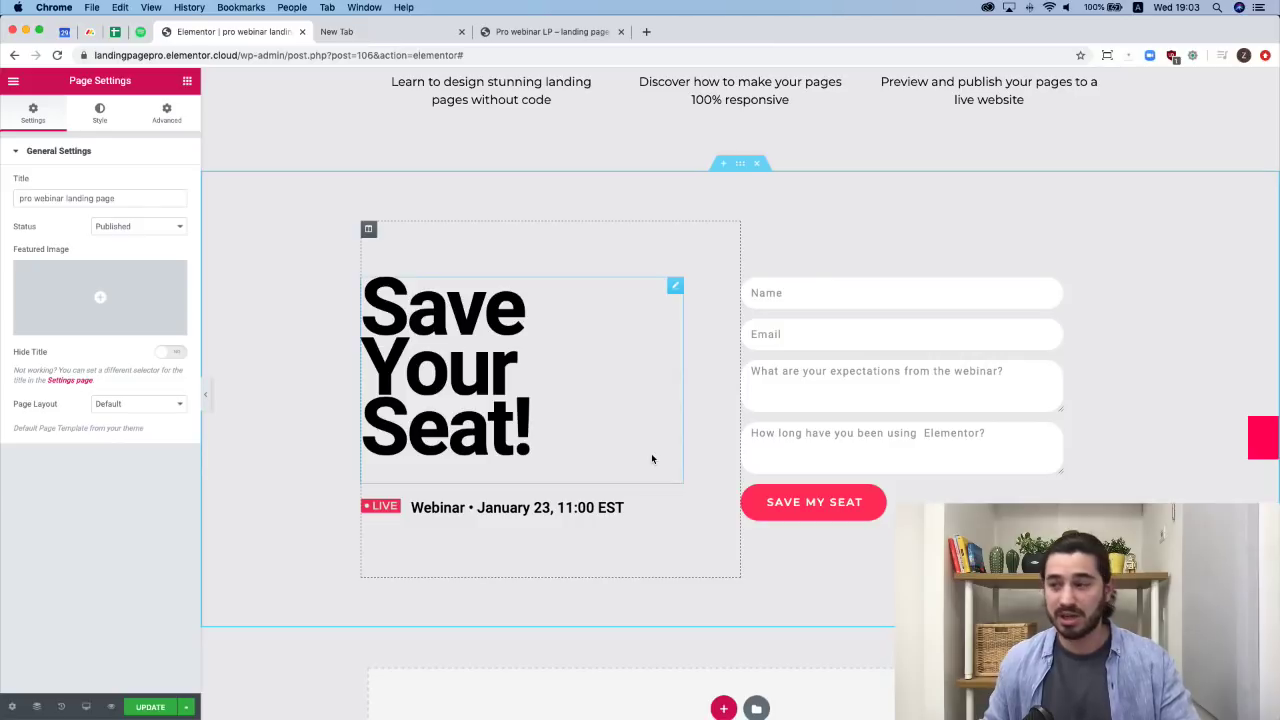
key("super+e")
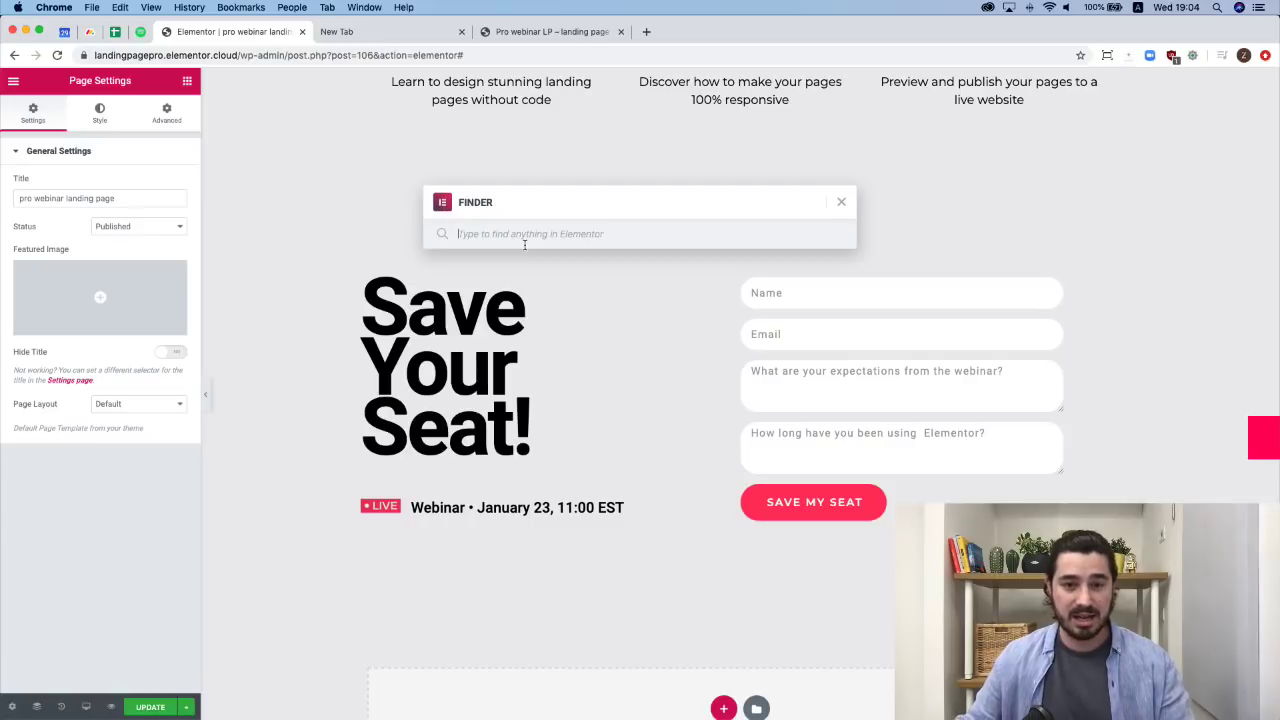
Search the Finder for 'add new' to see the Create commands, then close it
type("add new")
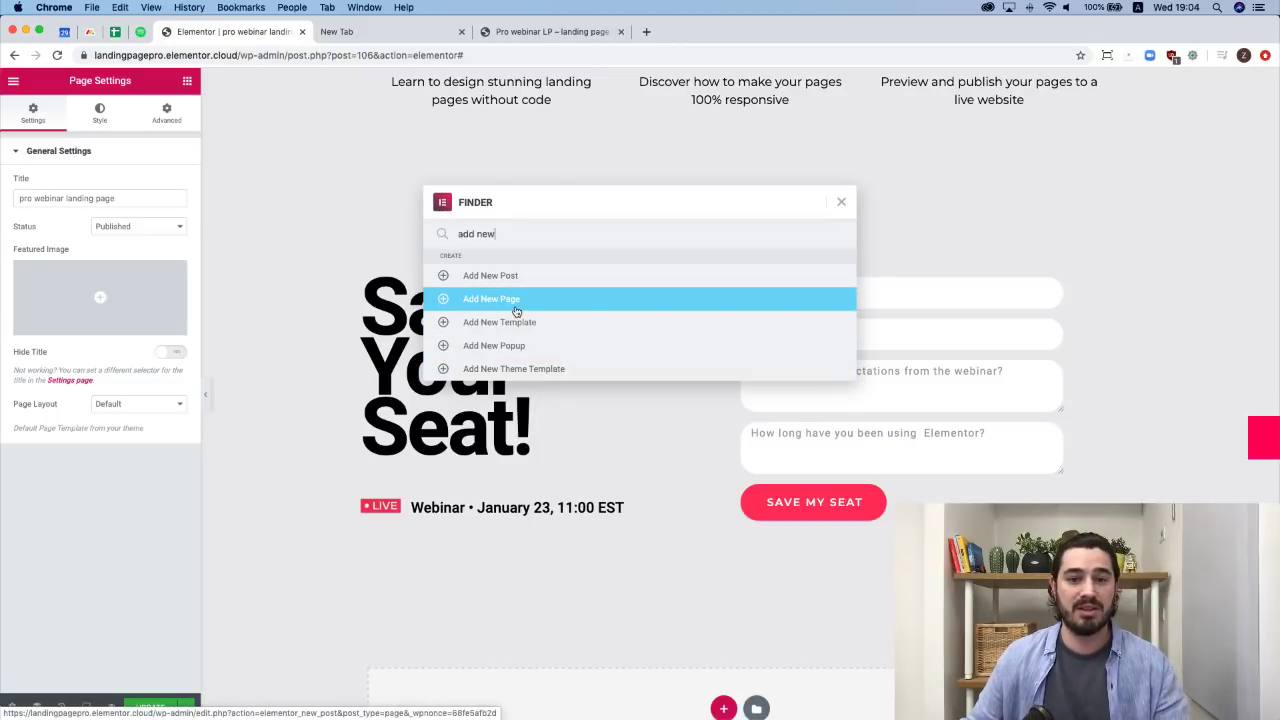
left_click(842, 203)
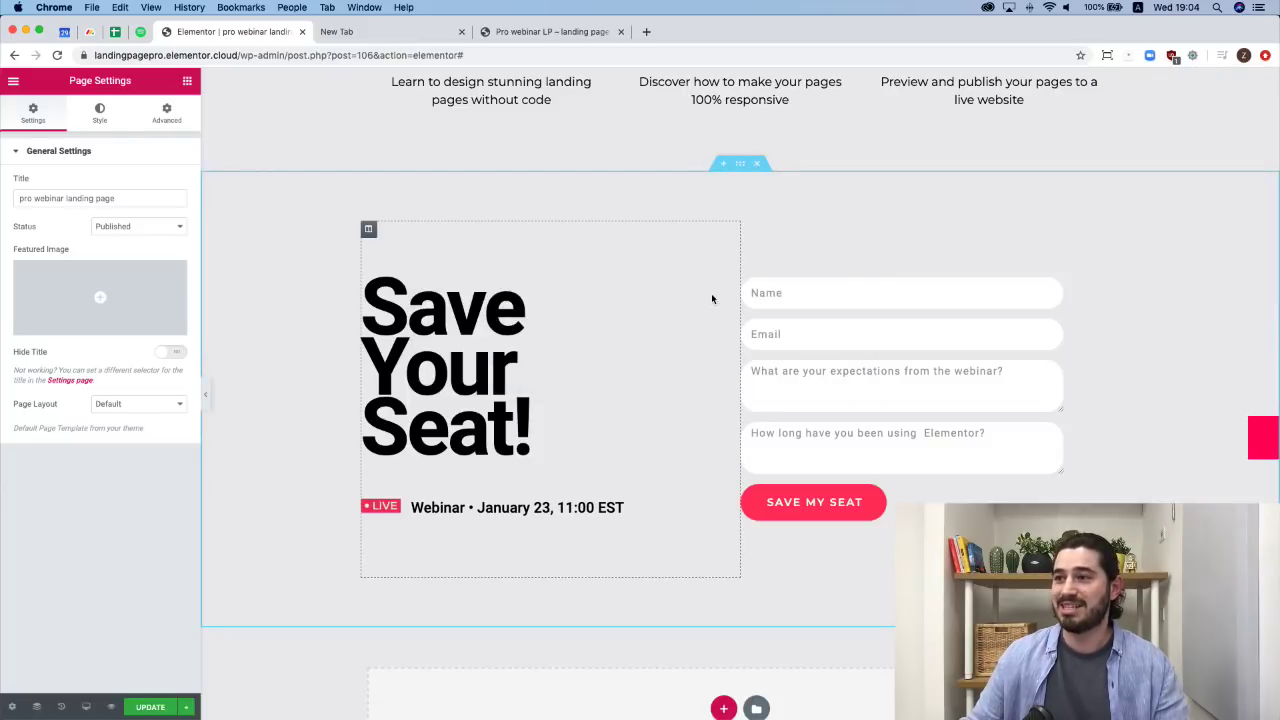
scroll(690, 296, "up", 10)
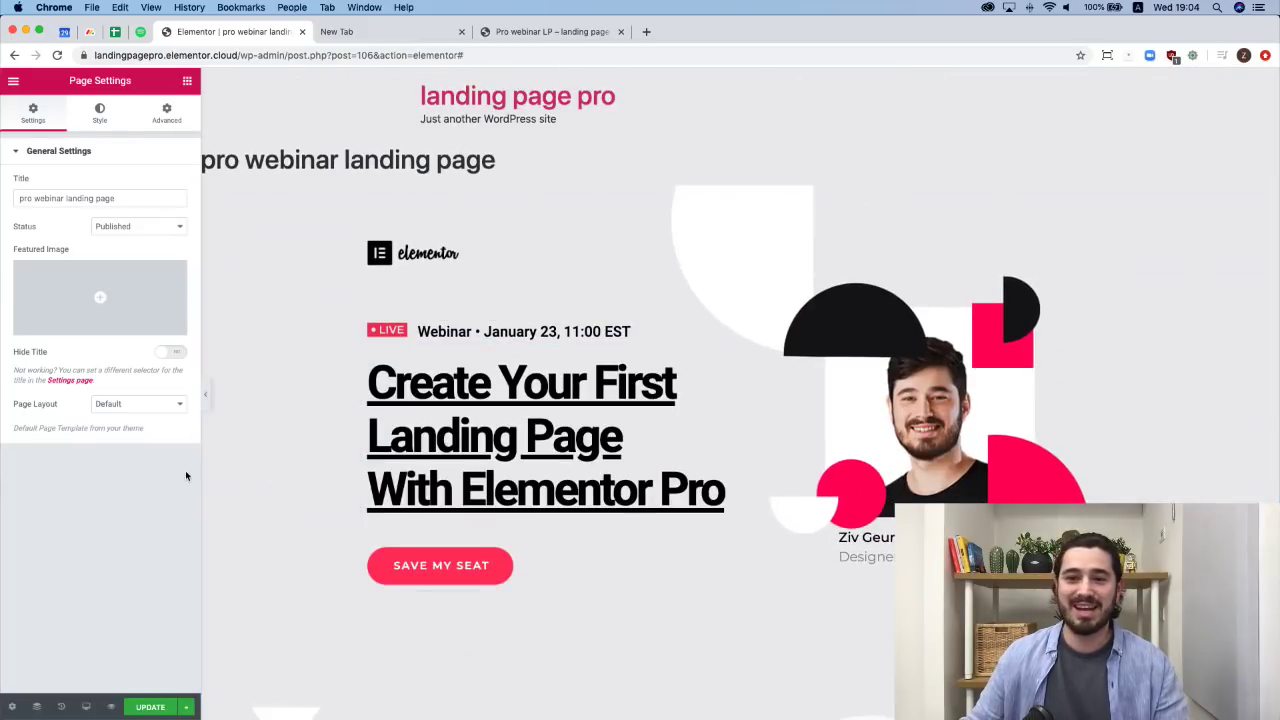